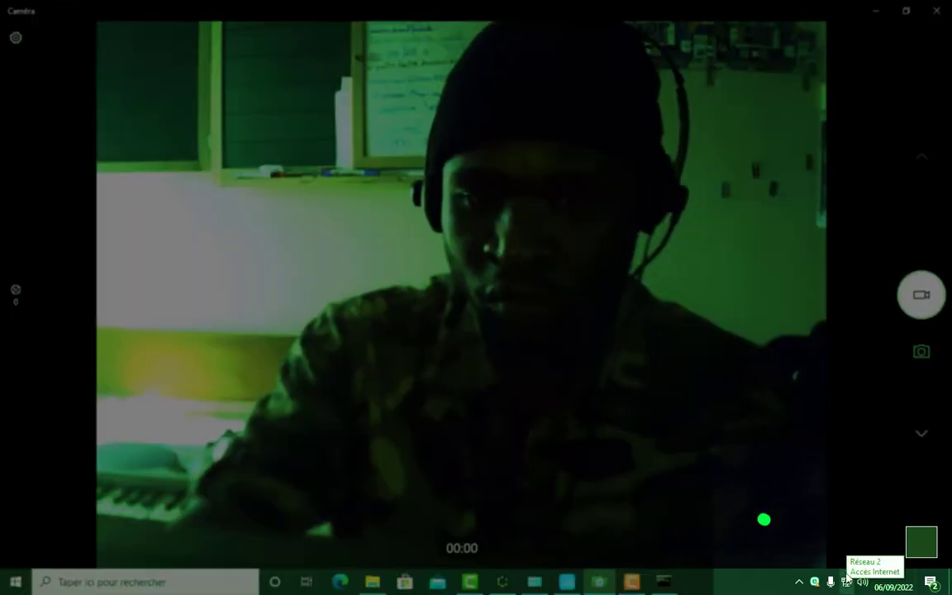
- Minimize the Camera window and bring the unnamed yEd diagram to the front
{"action": "left_click", "coordinate": [873, 14]}
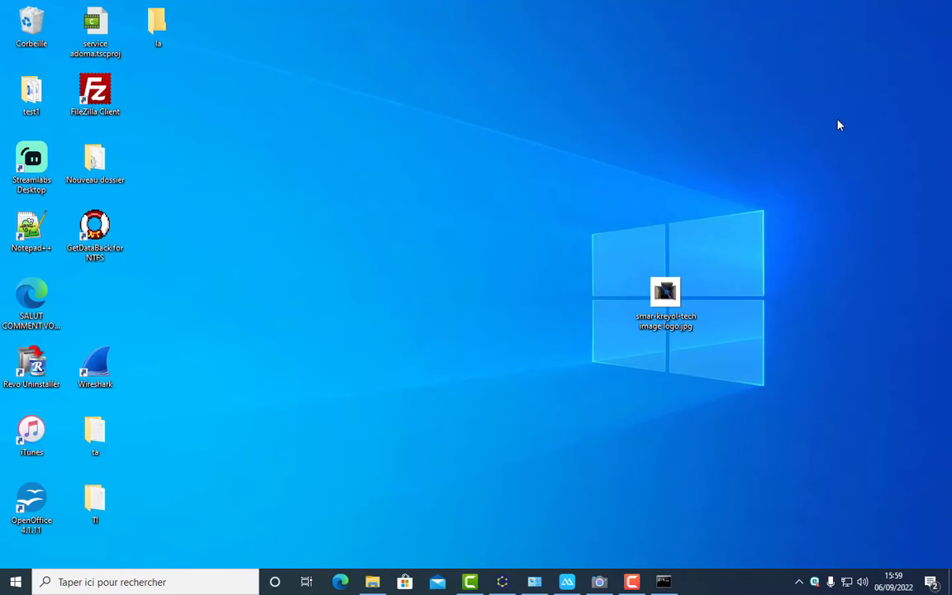
{"action": "left_click", "coordinate": [498, 579]}
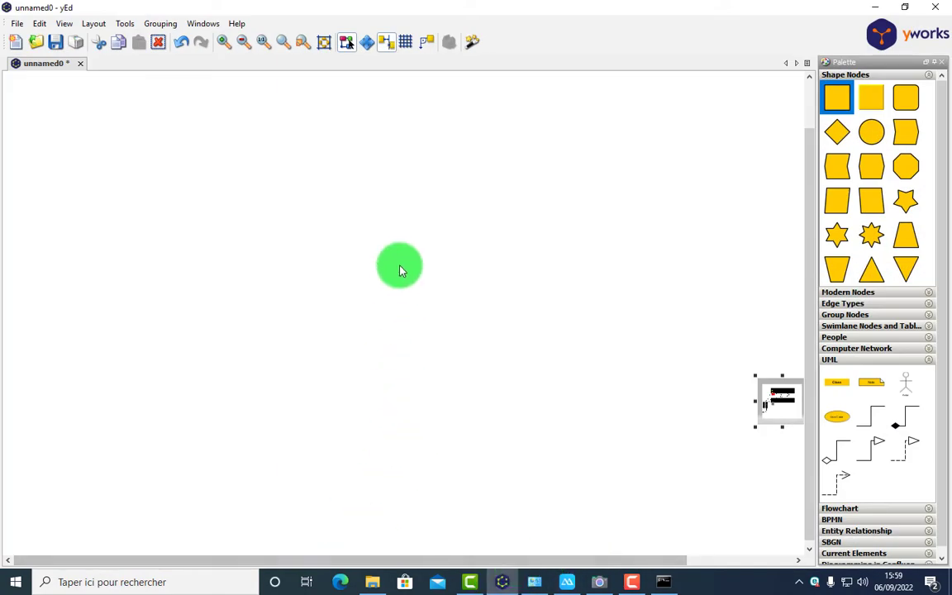
- Move the image node up toward the top right and resize it larger
{"action": "left_click_drag", "start_coordinate": [771, 394], "coordinate": [656, 150]}
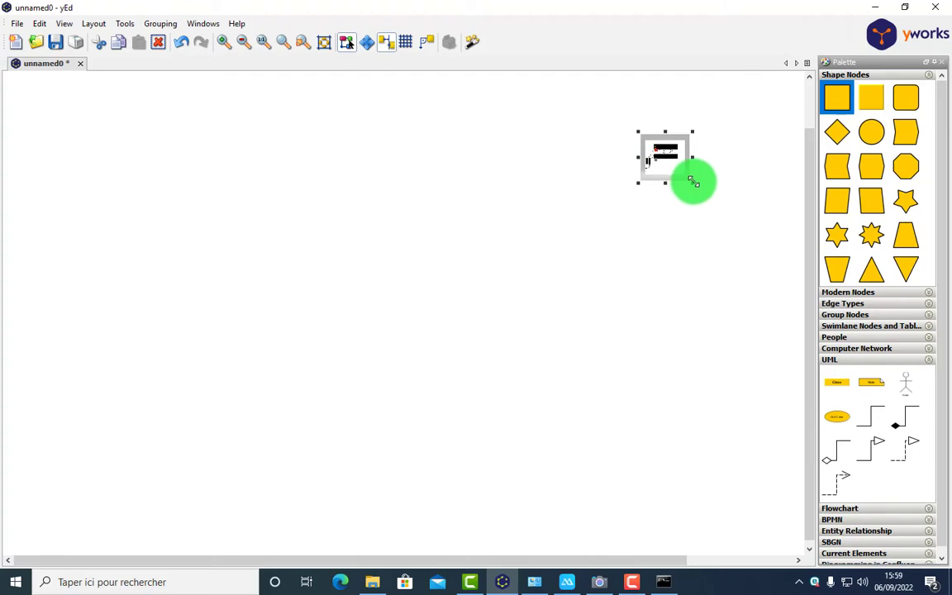
{"action": "left_click_drag", "start_coordinate": [692, 182], "coordinate": [759, 209]}
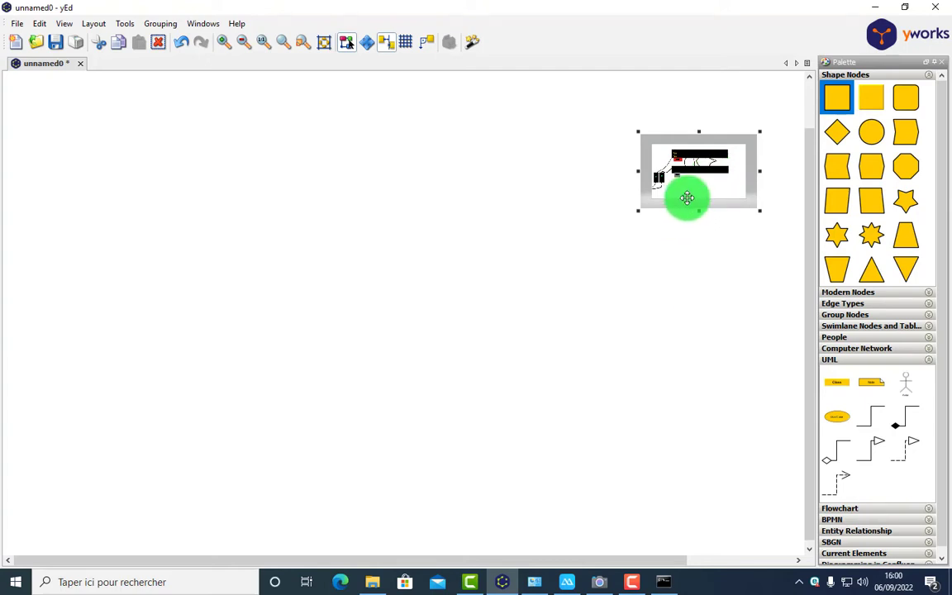
{"action": "right_click", "coordinate": [687, 198]}
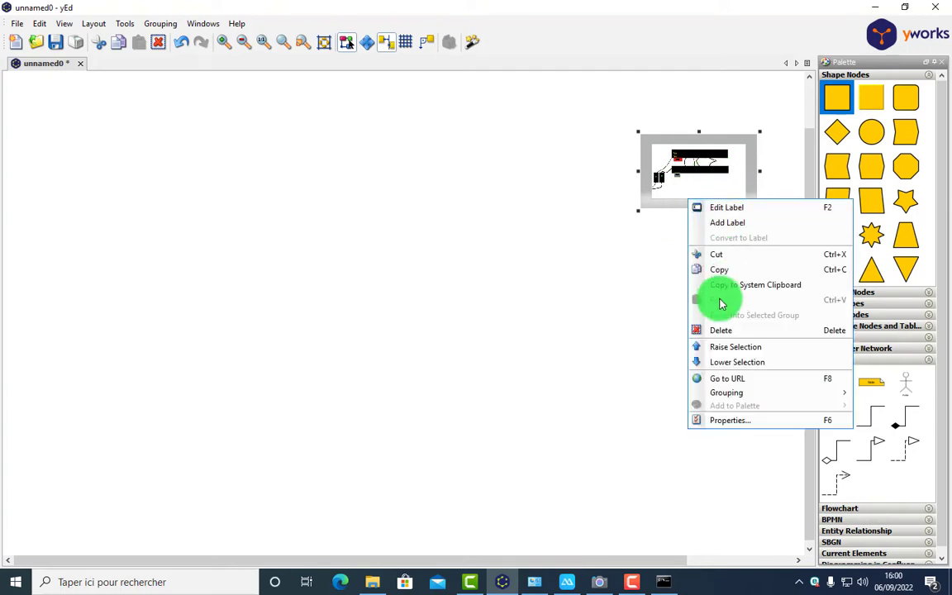
- Label the image node with the freebox F.A.I text and select part of it for correction
{"action": "left_click", "coordinate": [723, 208]}
{"action": "type", "text": "free"}
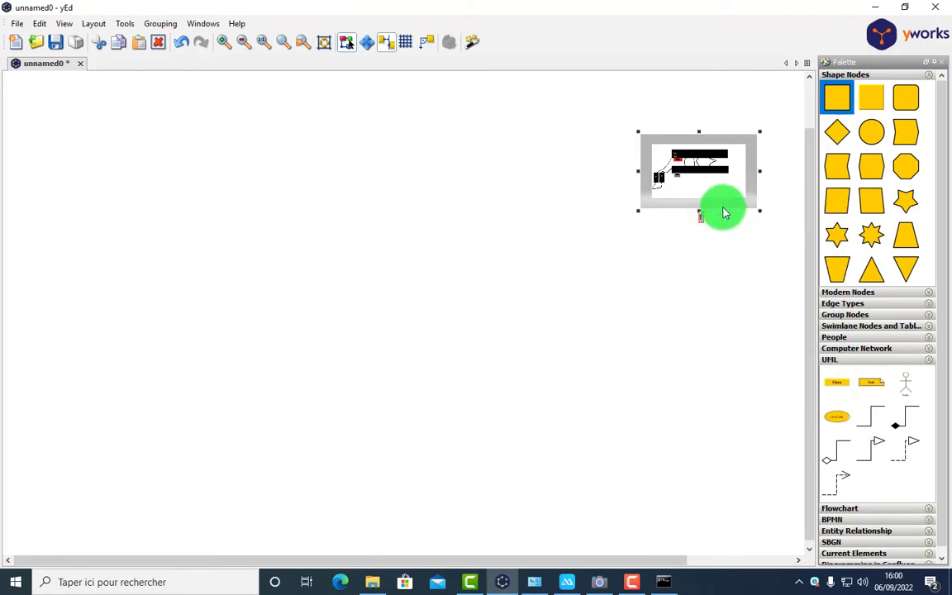
{"action": "type", "text": "do"}
{"action": "type", "text": "x F.A.A"}
{"action": "key", "text": "Return"}
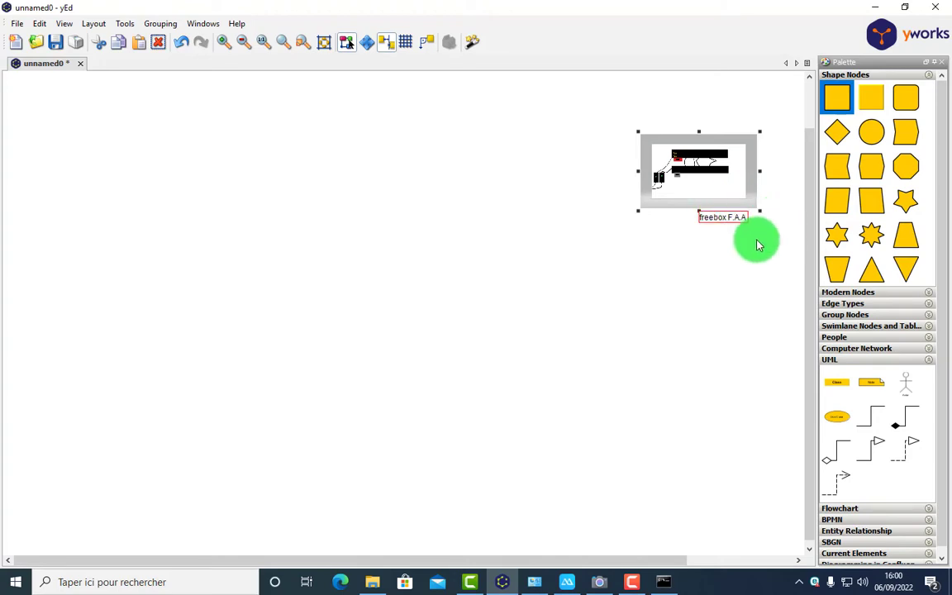
{"action": "left_click_drag", "start_coordinate": [757, 244], "coordinate": [716, 226]}
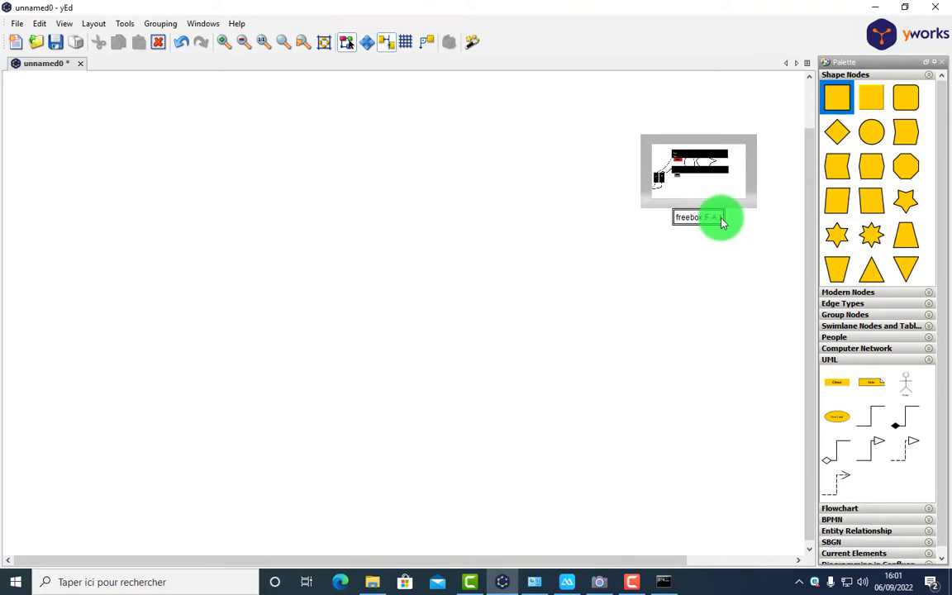
- Edit the freebox label so it reads 'freebox F.A.I IP : 192.168.0.0'
{"action": "left_click", "coordinate": [707, 216]}
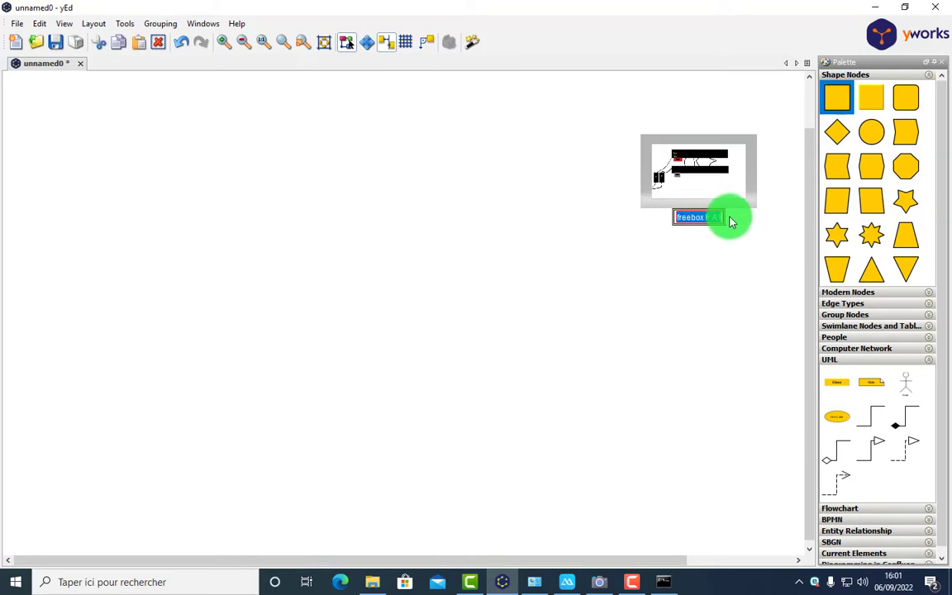
{"action": "left_click", "coordinate": [729, 217]}
{"action": "right_click", "coordinate": [709, 217]}
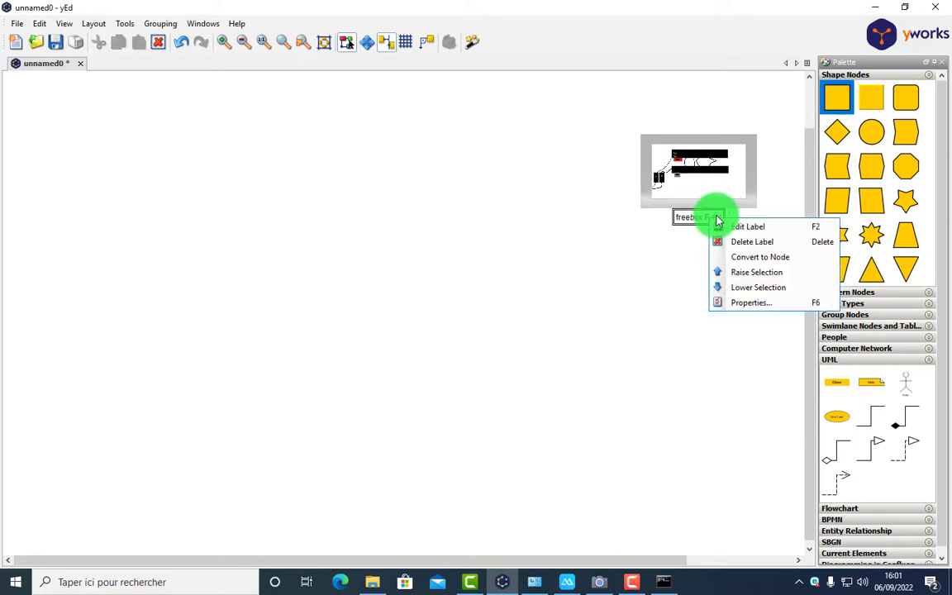
{"action": "left_click", "coordinate": [735, 225]}
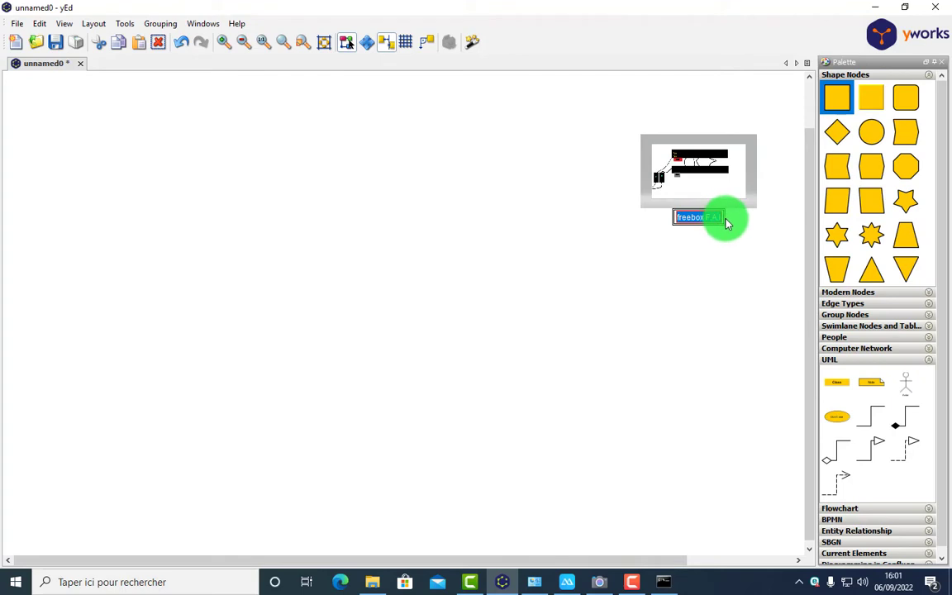
{"action": "left_click", "coordinate": [721, 223]}
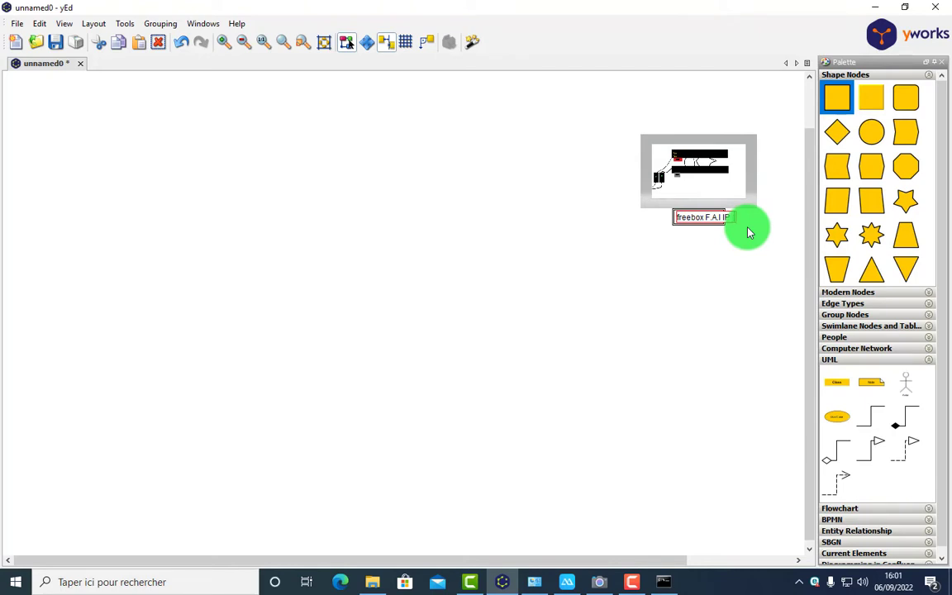
{"action": "type", "text": "192.168.1.0"}
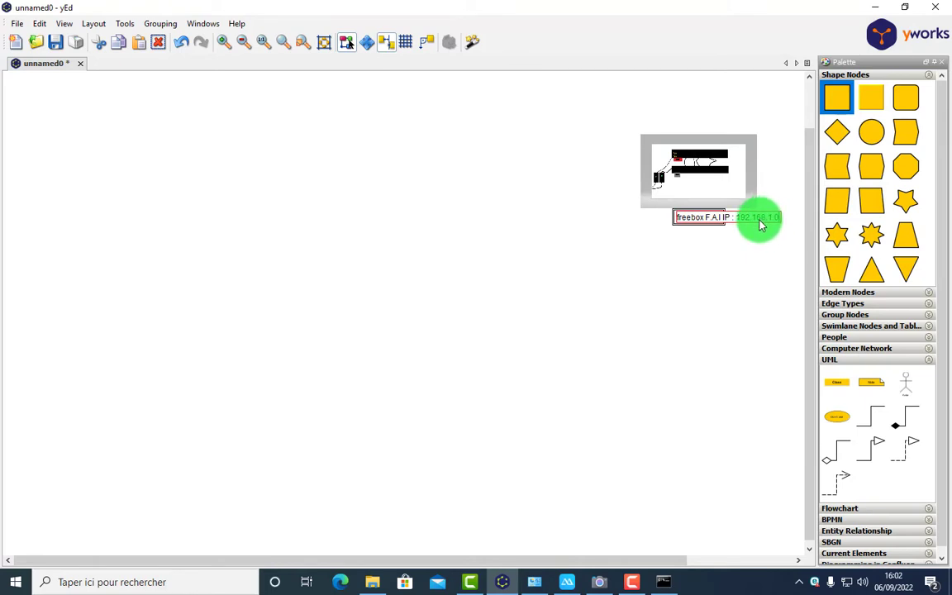
{"action": "type", "text": "192"}
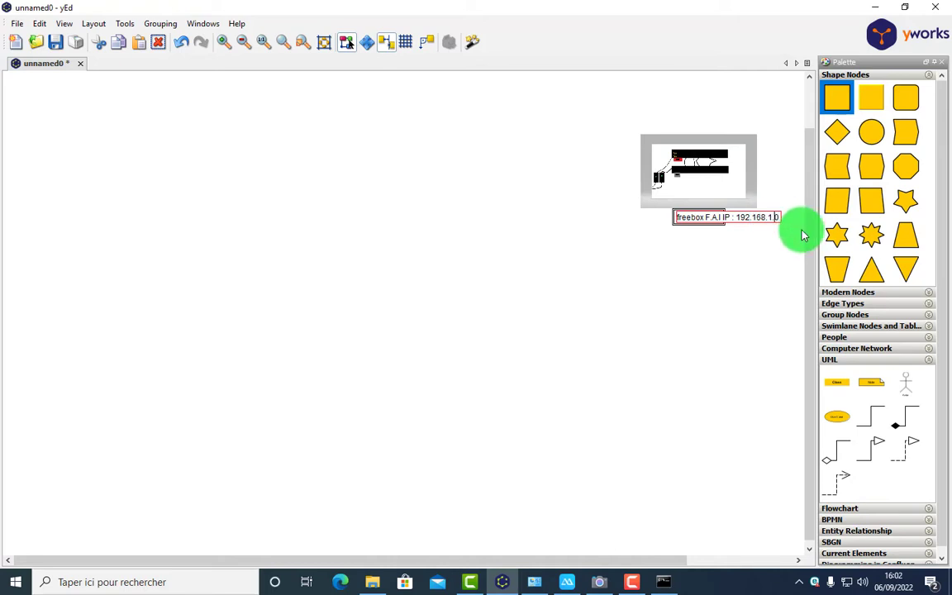
{"action": "key", "text": "BackSpace"}
{"action": "type", "text": "0"}
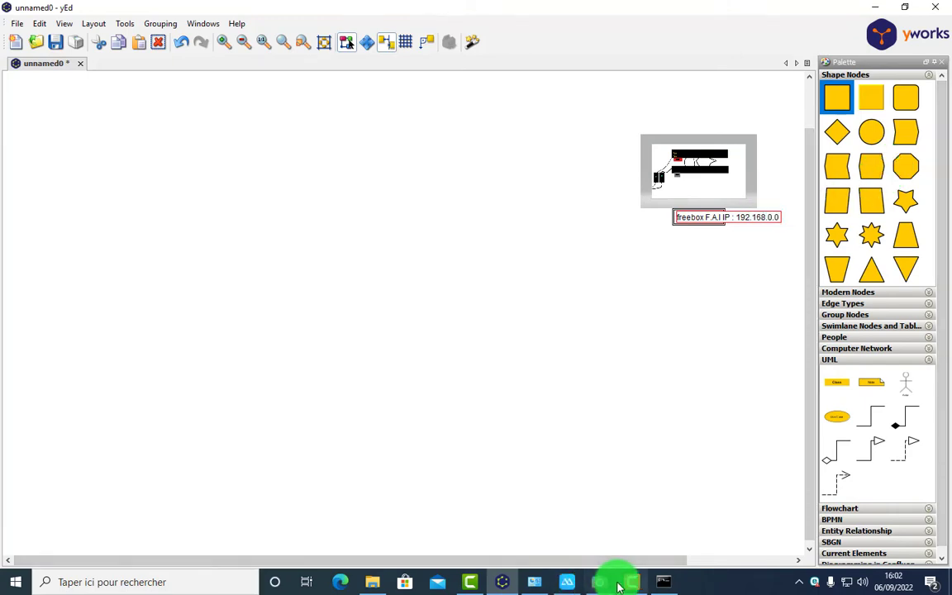
- Run ipconfig in the Command Prompt to show the Windows IP configuration
{"action": "left_click", "coordinate": [661, 580]}
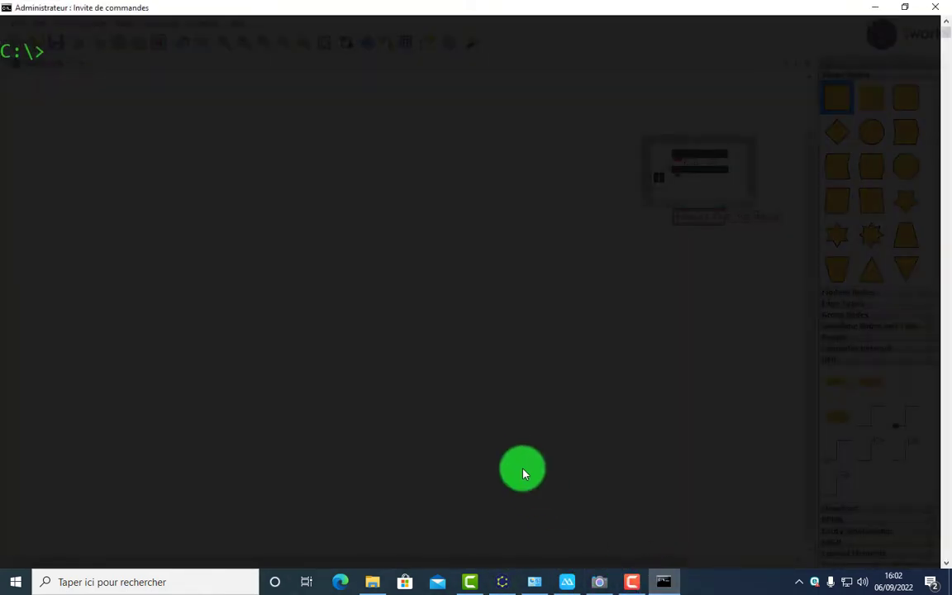
{"action": "type", "text": "ip"}
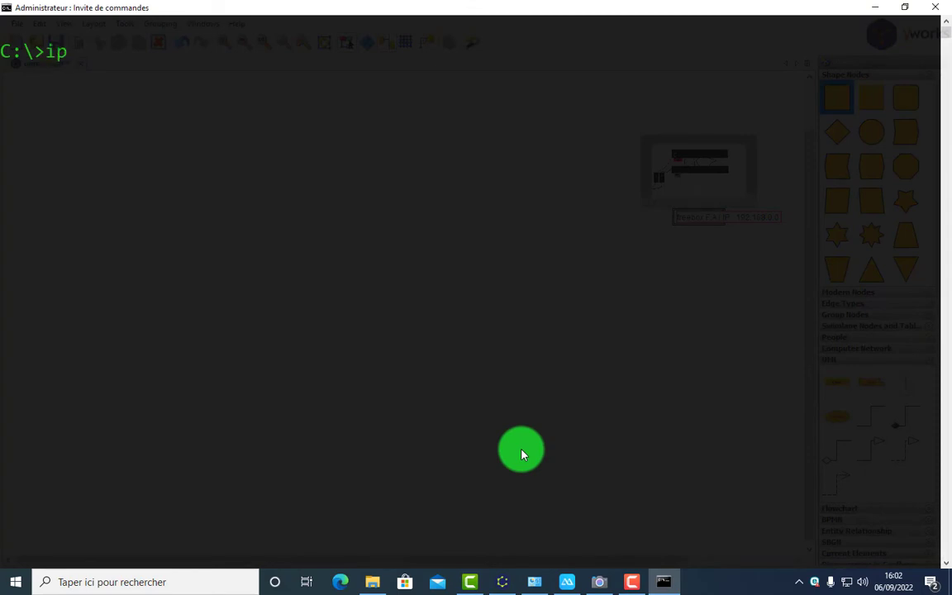
{"action": "type", "text": "config"}
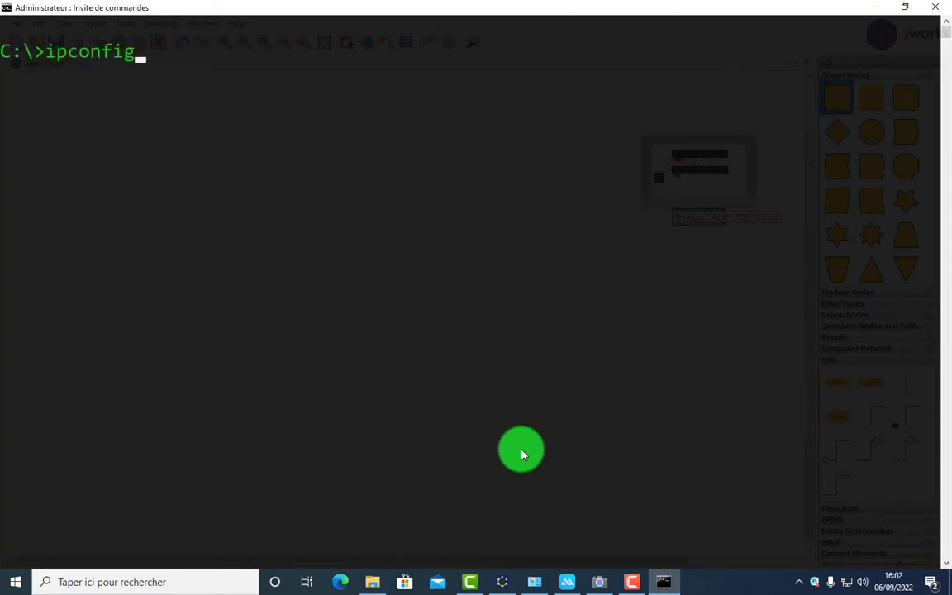
{"action": "key", "text": "Return"}
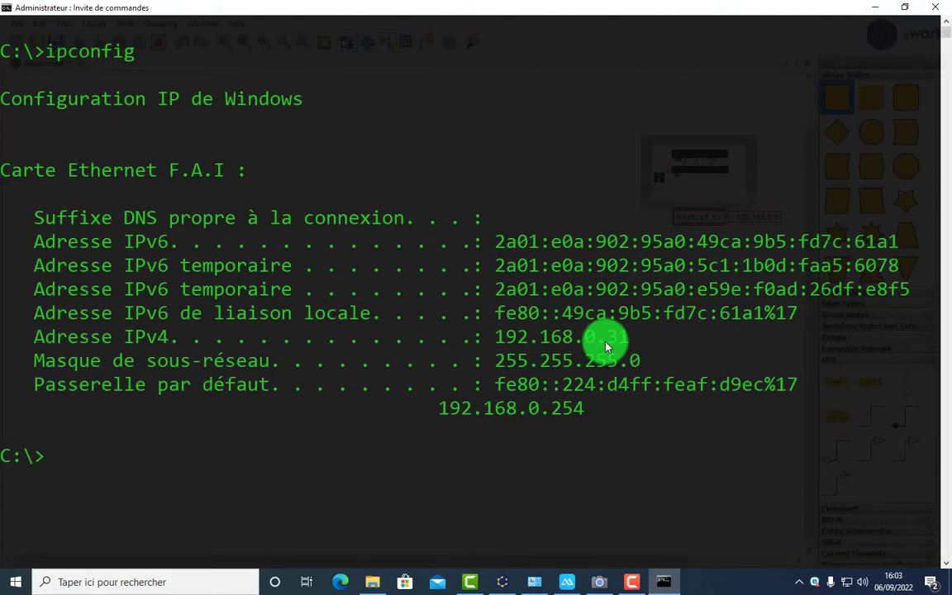
- Highlight the IPv4 address 192.168.0.31 and its 31 host number, then return to yEd
{"action": "left_click_drag", "start_coordinate": [626, 340], "coordinate": [455, 342]}
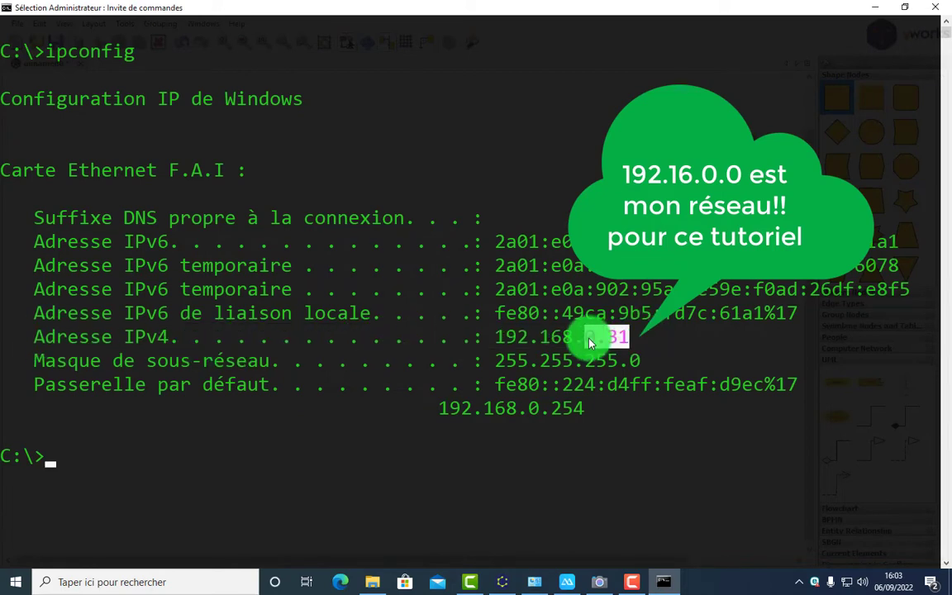
{"action": "left_click", "coordinate": [589, 337]}
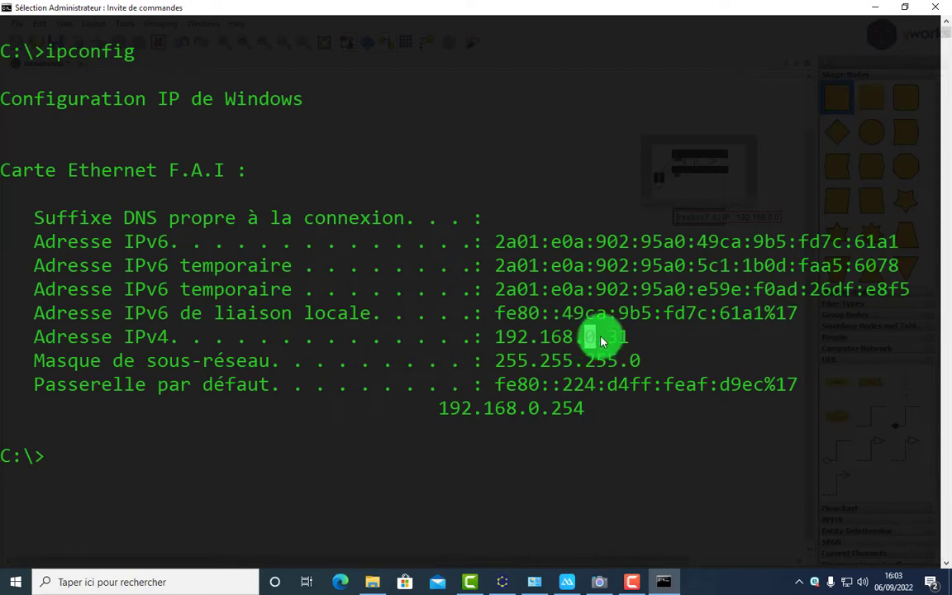
{"action": "left_click_drag", "start_coordinate": [632, 345], "coordinate": [638, 347]}
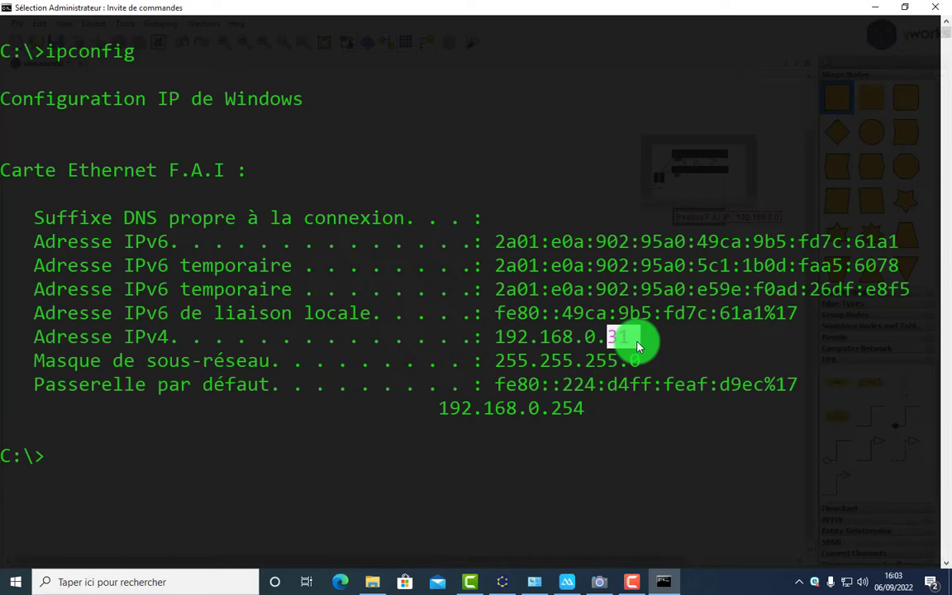
{"action": "left_click", "coordinate": [503, 582]}
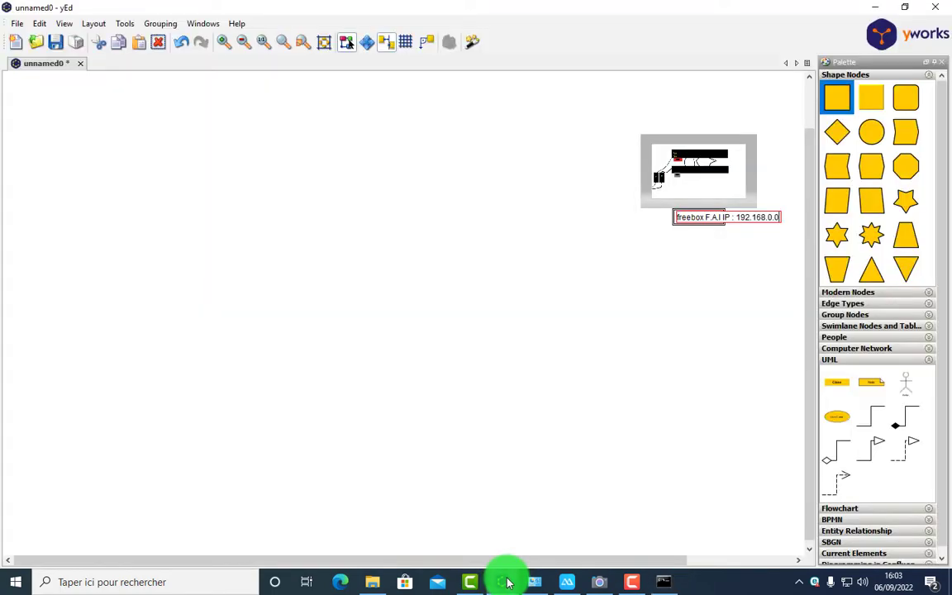
- Commit the freebox IP label and place a Computer Network globe above the freebox node
{"action": "left_click", "coordinate": [578, 478]}
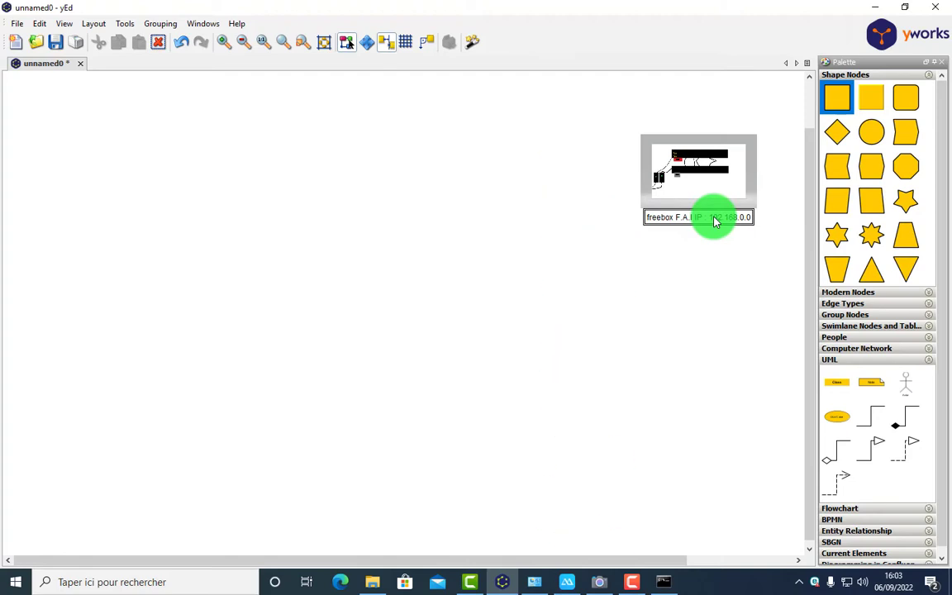
{"action": "left_click", "coordinate": [857, 351]}
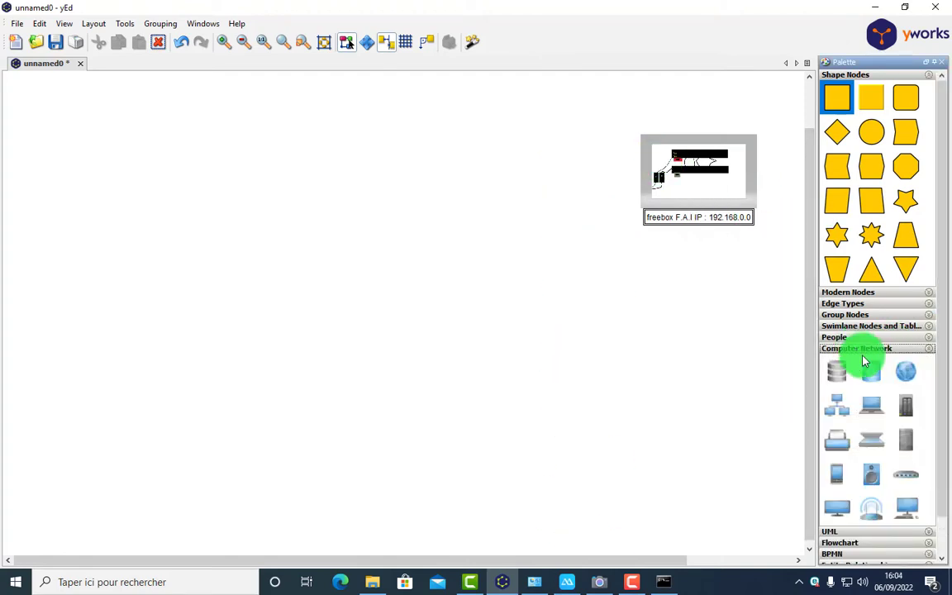
{"action": "left_click_drag", "start_coordinate": [905, 371], "coordinate": [698, 95]}
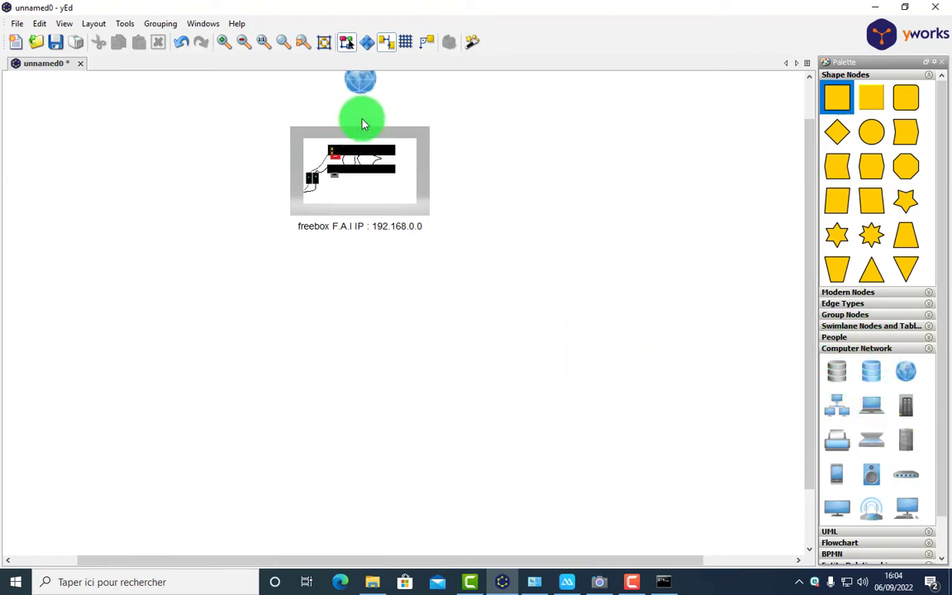
- Connect the globe and a new printer node to the freebox with arrows
{"action": "mouse_move", "coordinate": [361, 87]}
{"action": "left_mouse_down"}
{"action": "mouse_move", "coordinate": [361, 117]}
{"action": "mouse_move", "coordinate": [397, 174]}
{"action": "mouse_move", "coordinate": [388, 169]}
{"action": "left_mouse_up"}
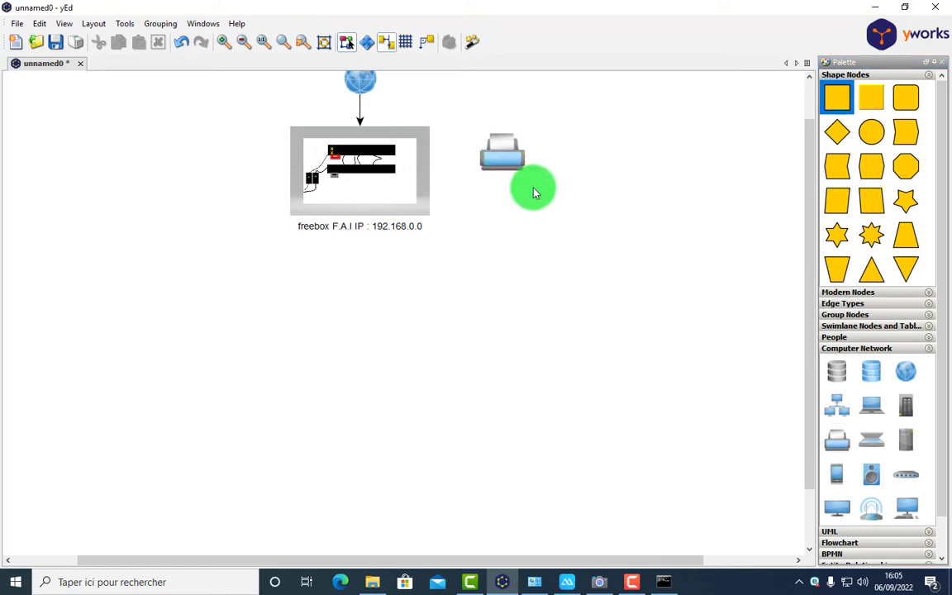
{"action": "left_click_drag", "start_coordinate": [475, 165], "coordinate": [425, 153]}
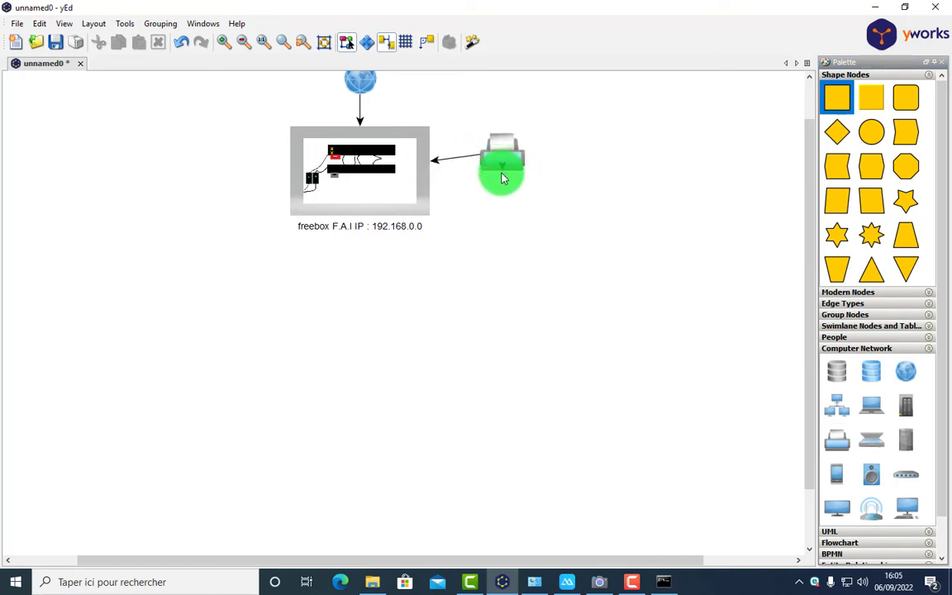
{"action": "left_click_drag", "start_coordinate": [502, 178], "coordinate": [486, 233]}
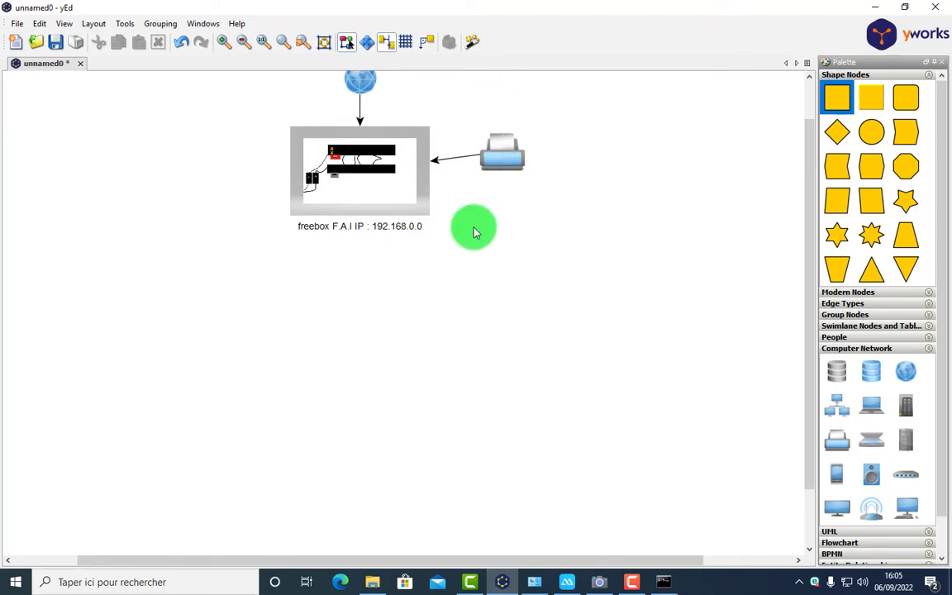
- Label the printer node 'ip 192.168.0.77'
{"action": "right_click", "coordinate": [505, 173]}
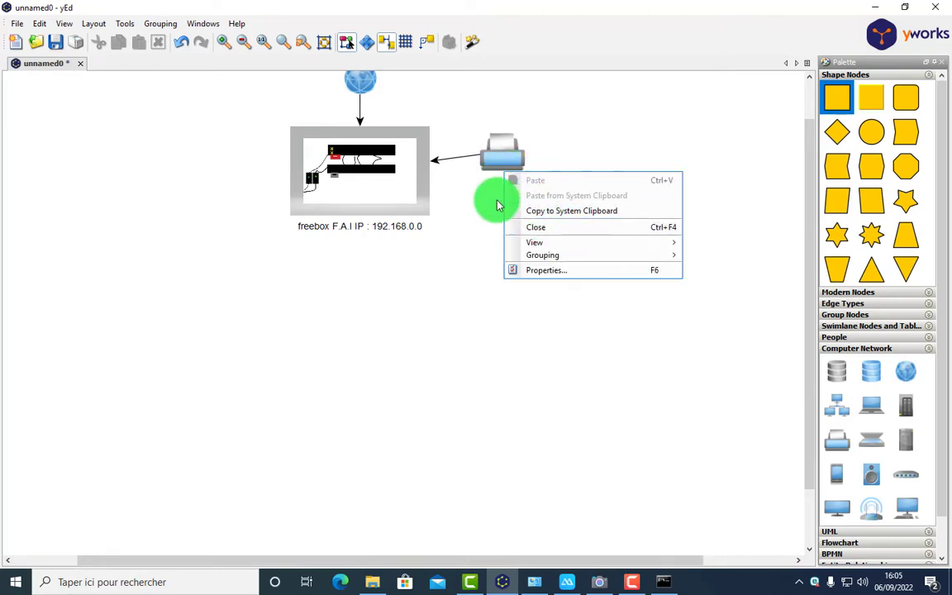
{"action": "left_click", "coordinate": [497, 199]}
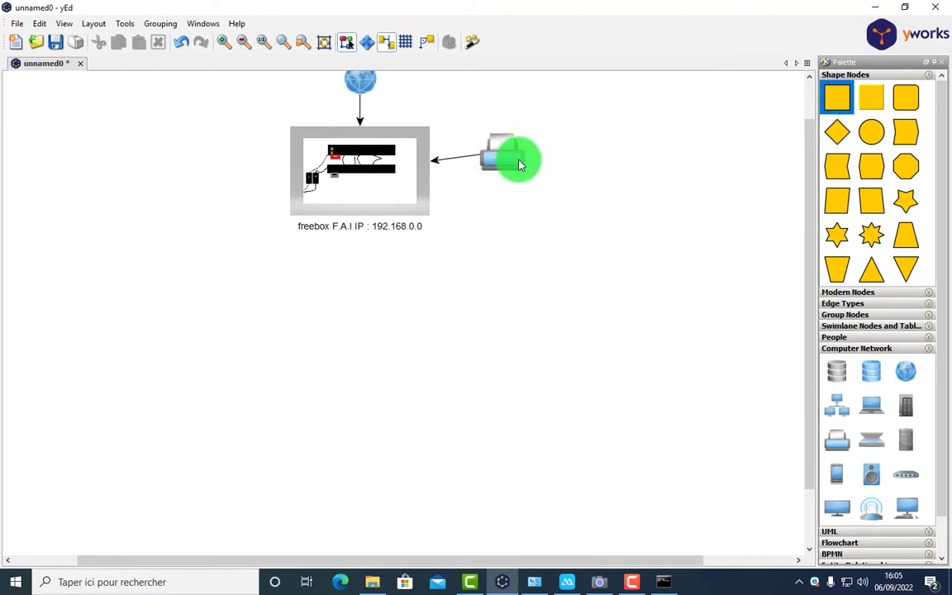
{"action": "right_click", "coordinate": [521, 163]}
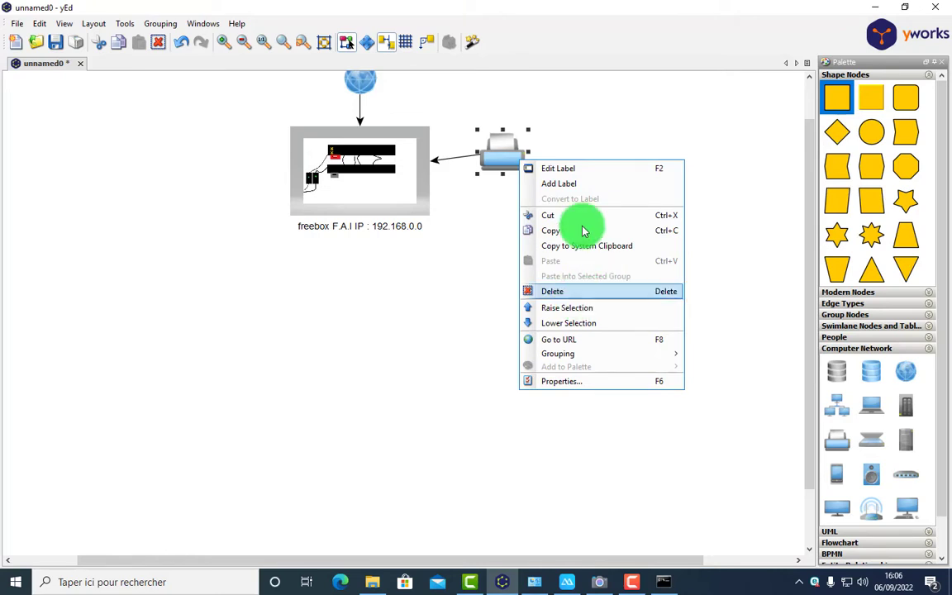
{"action": "left_click", "coordinate": [583, 170]}
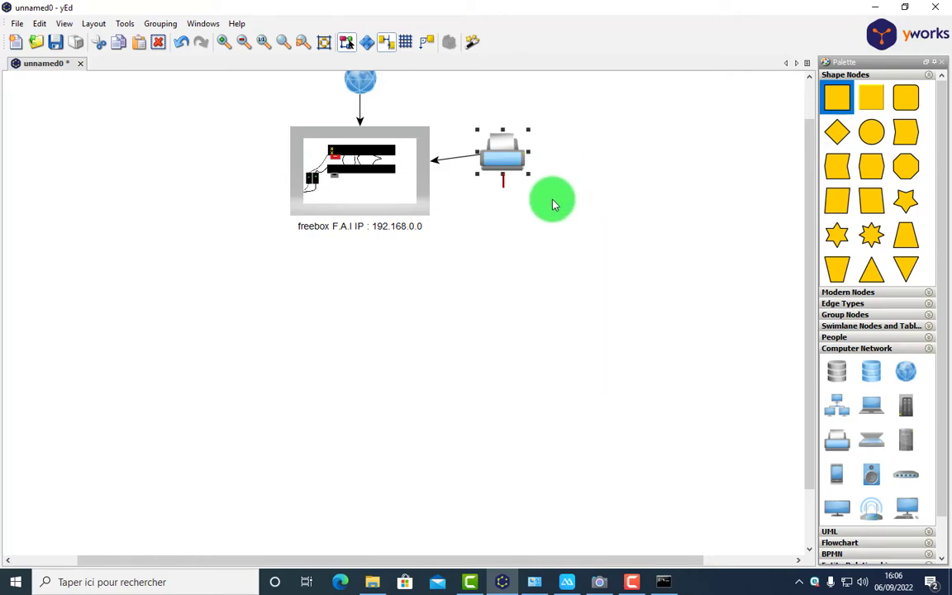
{"action": "type", "text": "ip"}
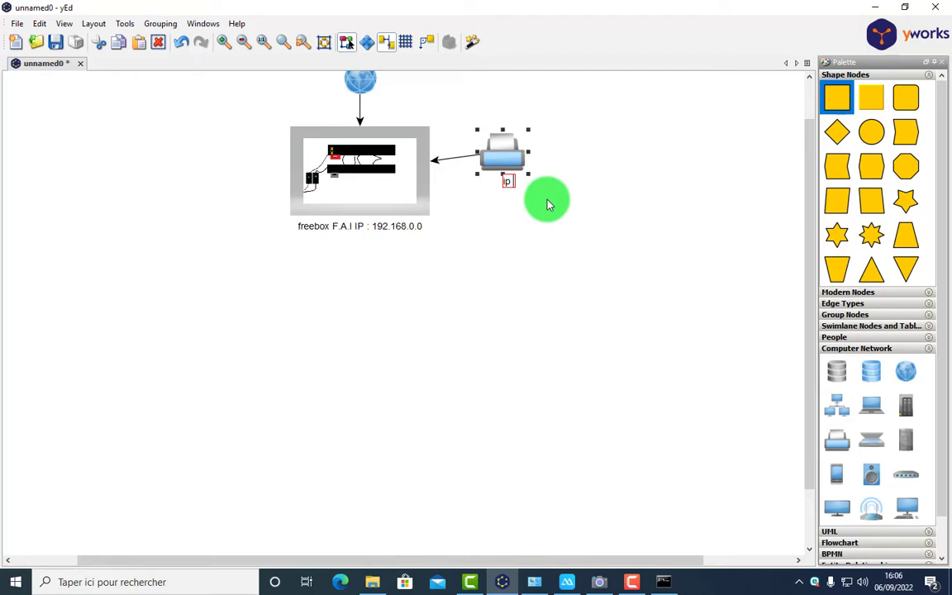
{"action": "type", "text": "192.168"}
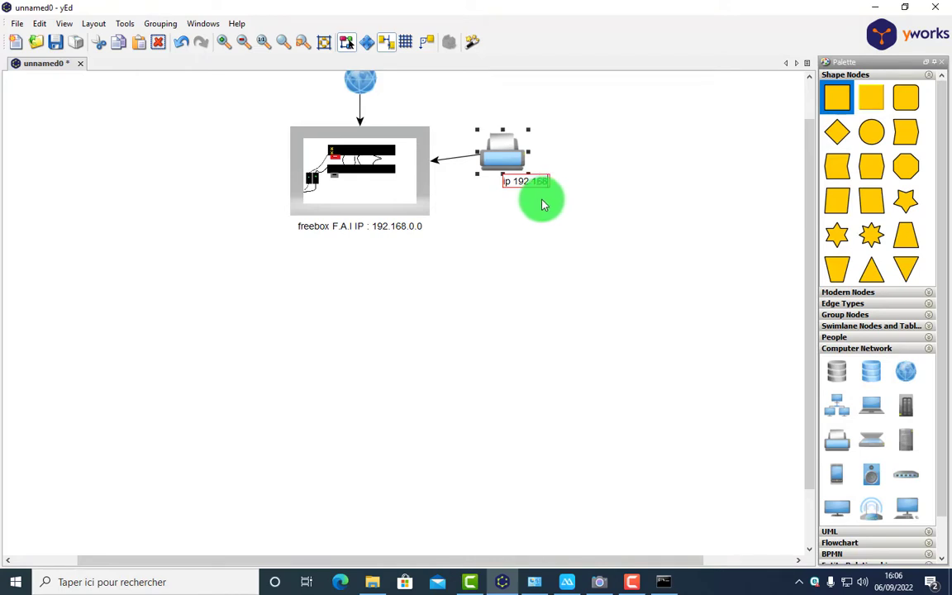
{"action": "type", "text": ".0"}
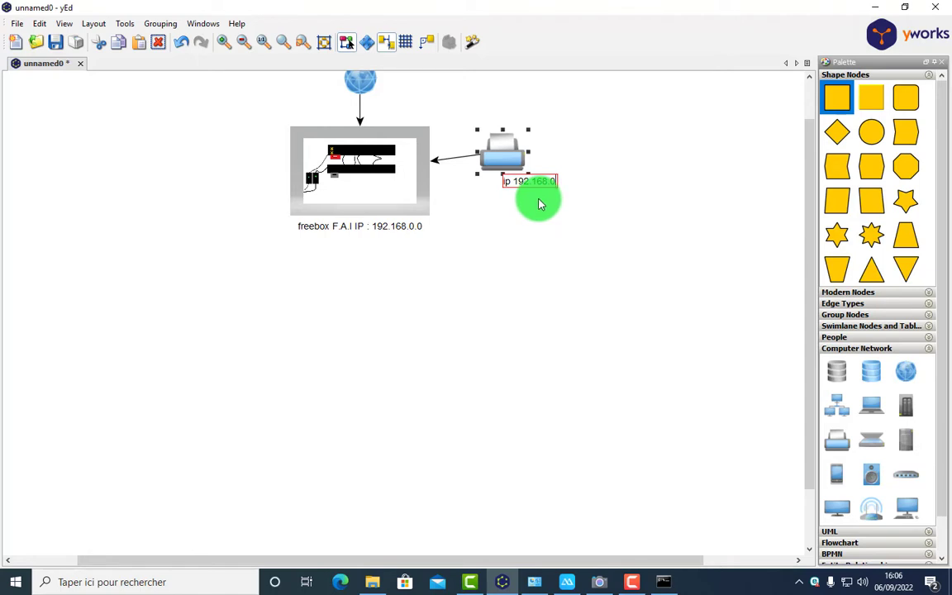
{"action": "type", "text": "."}
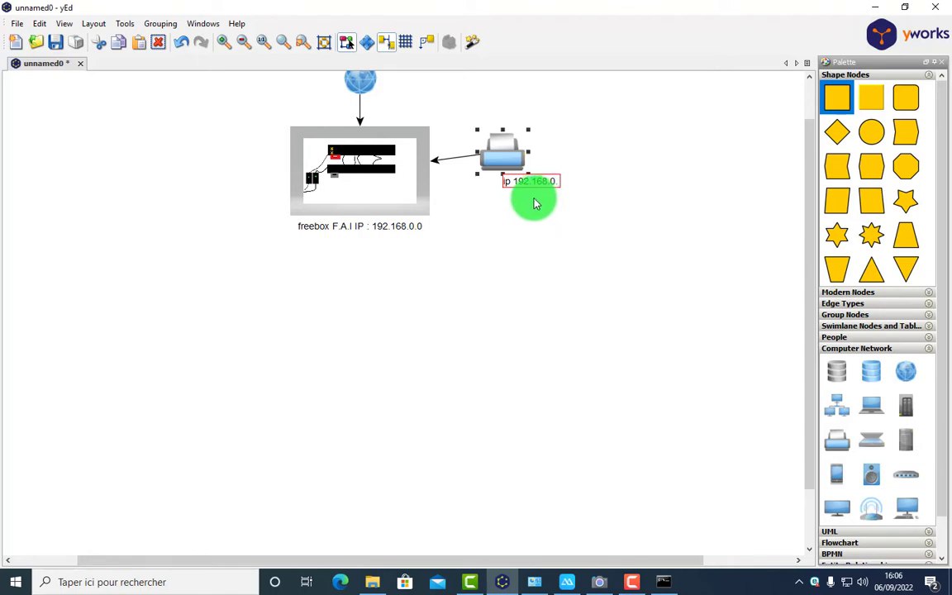
{"action": "type", "text": "77"}
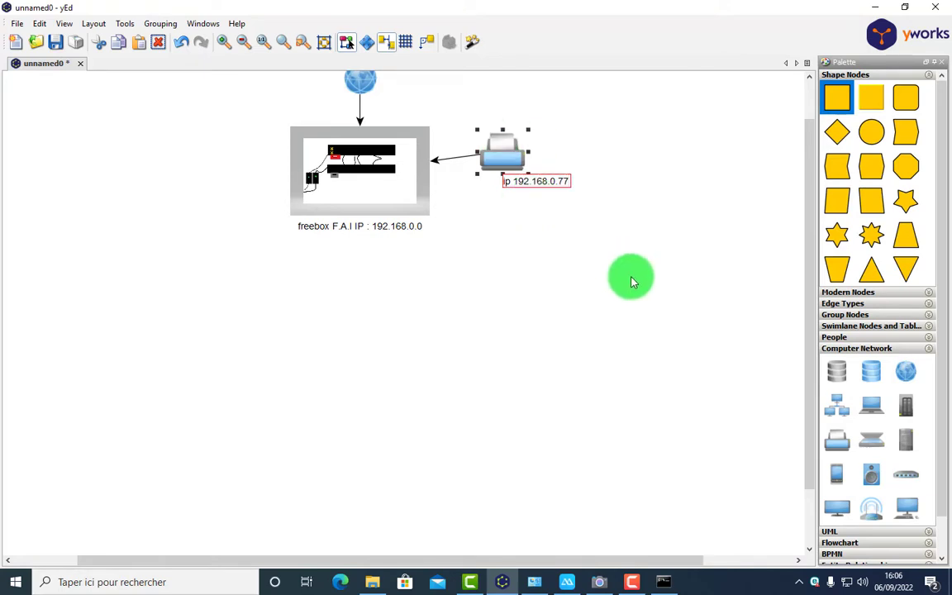
{"action": "key", "text": "Return"}
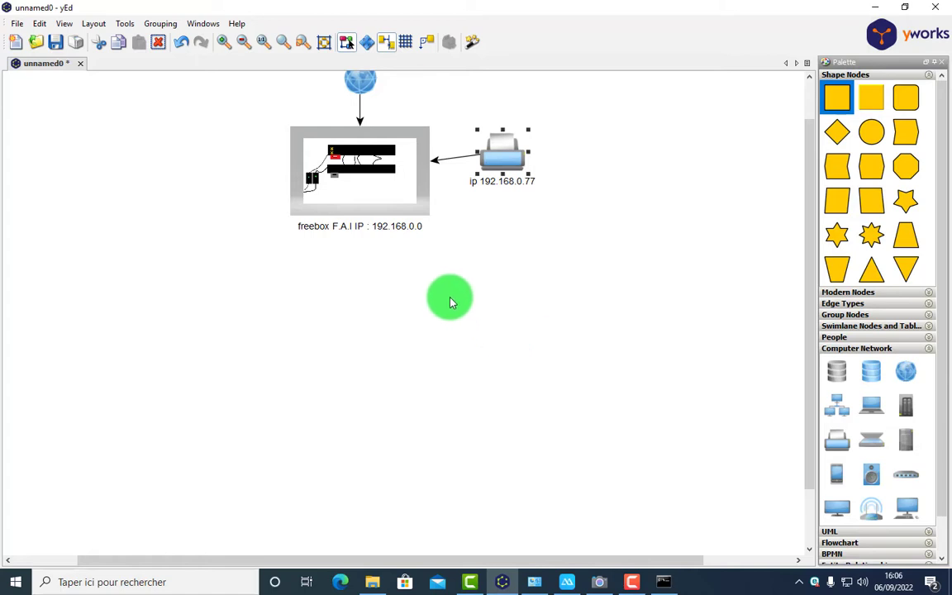
- Place a desktop workstation below the freebox and link it to the freebox with an arrow
{"action": "left_click", "coordinate": [567, 201]}
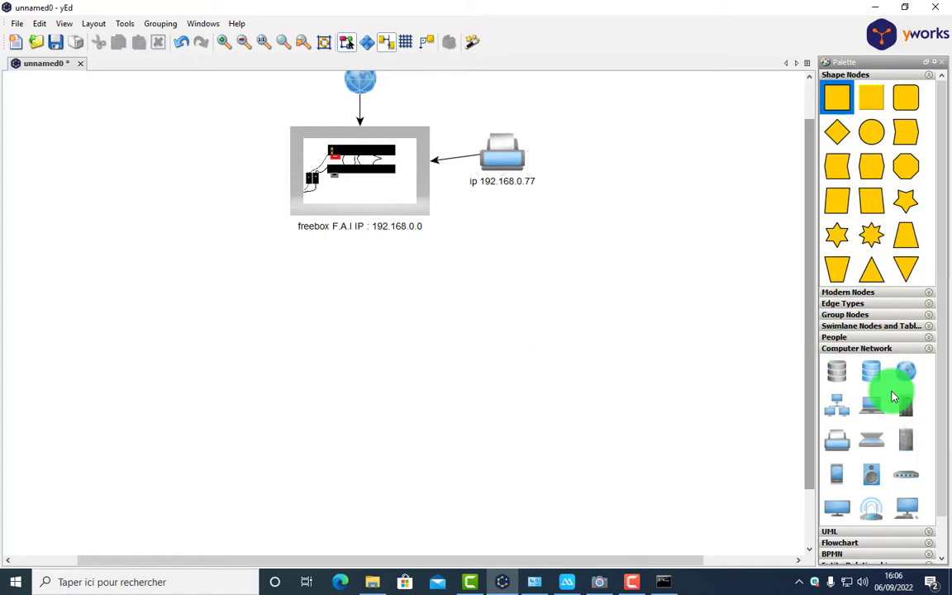
{"action": "left_click", "coordinate": [905, 516]}
{"action": "left_click_drag", "start_coordinate": [905, 515], "coordinate": [352, 313]}
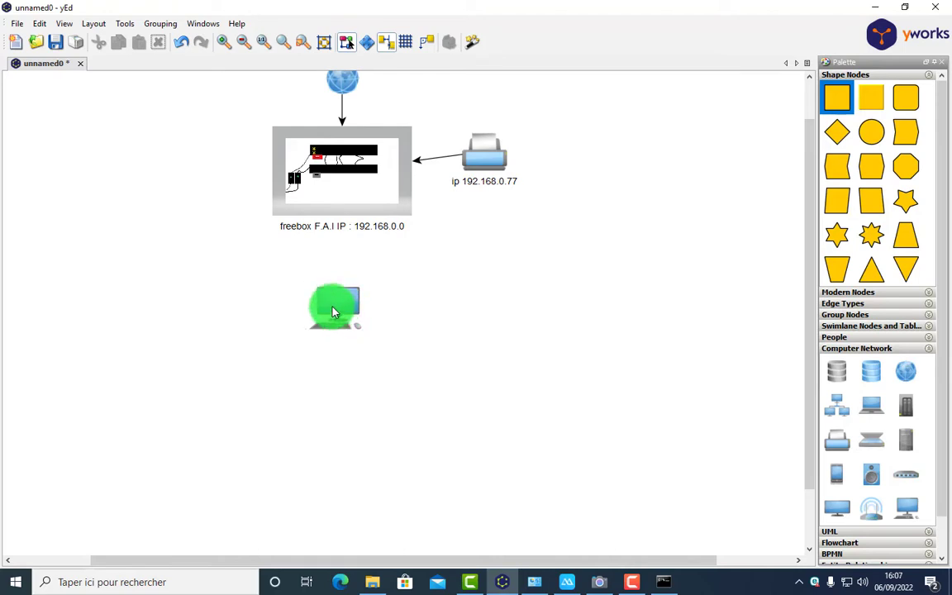
{"action": "left_click_drag", "start_coordinate": [333, 309], "coordinate": [332, 213]}
{"action": "left_click", "coordinate": [340, 305]}
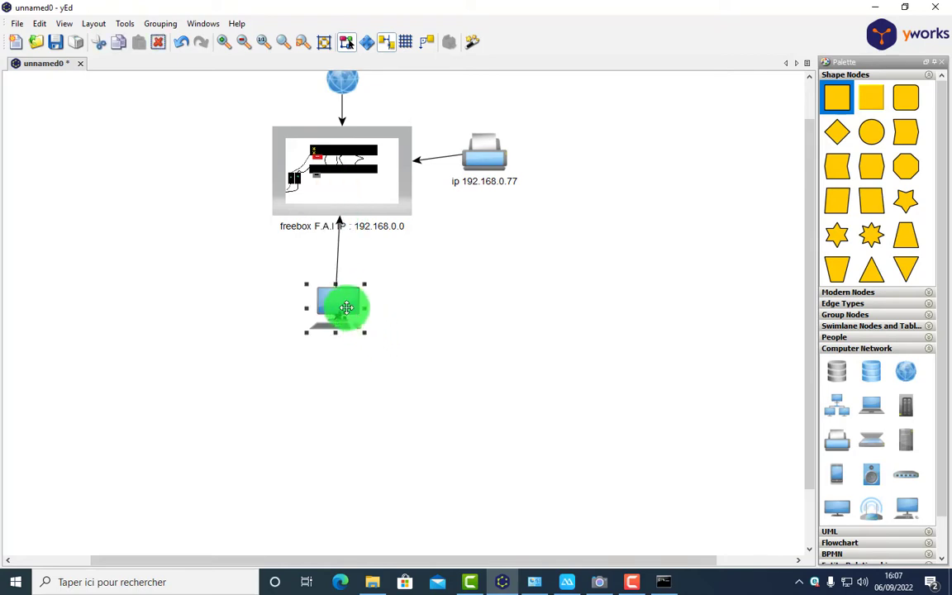
{"action": "left_click_drag", "start_coordinate": [340, 302], "coordinate": [346, 325]}
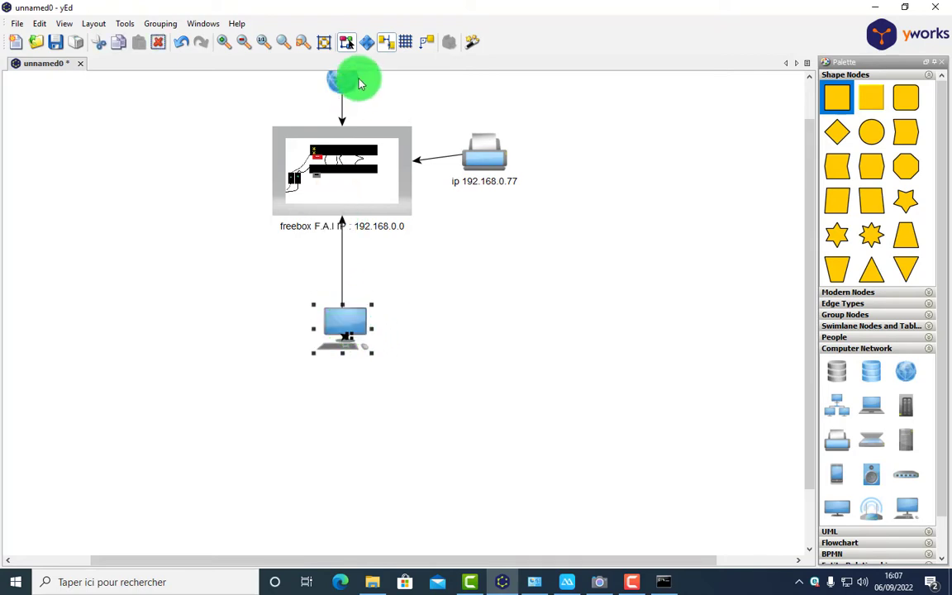
- Label the globe node 'internet'
{"action": "right_click", "coordinate": [351, 84]}
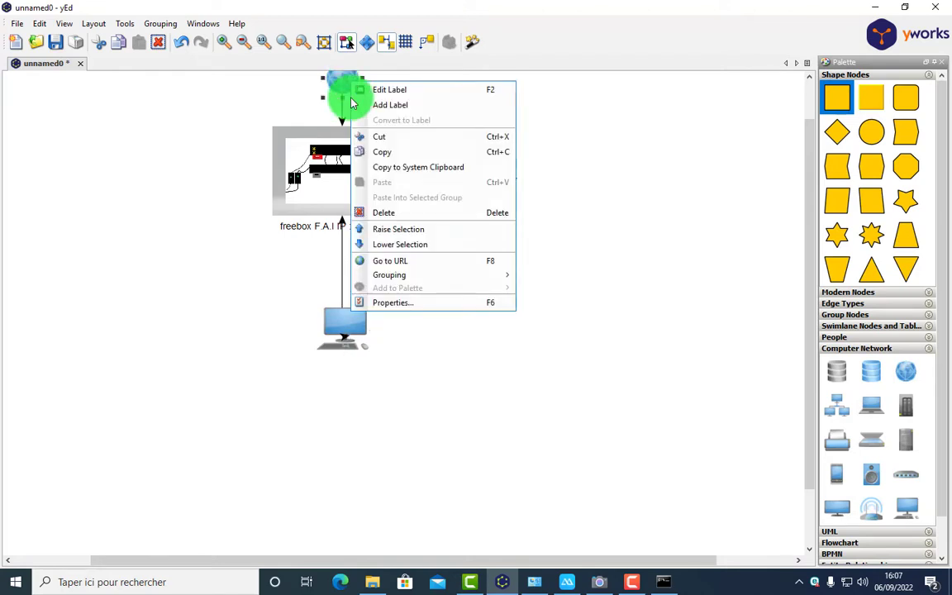
{"action": "left_click", "coordinate": [410, 91]}
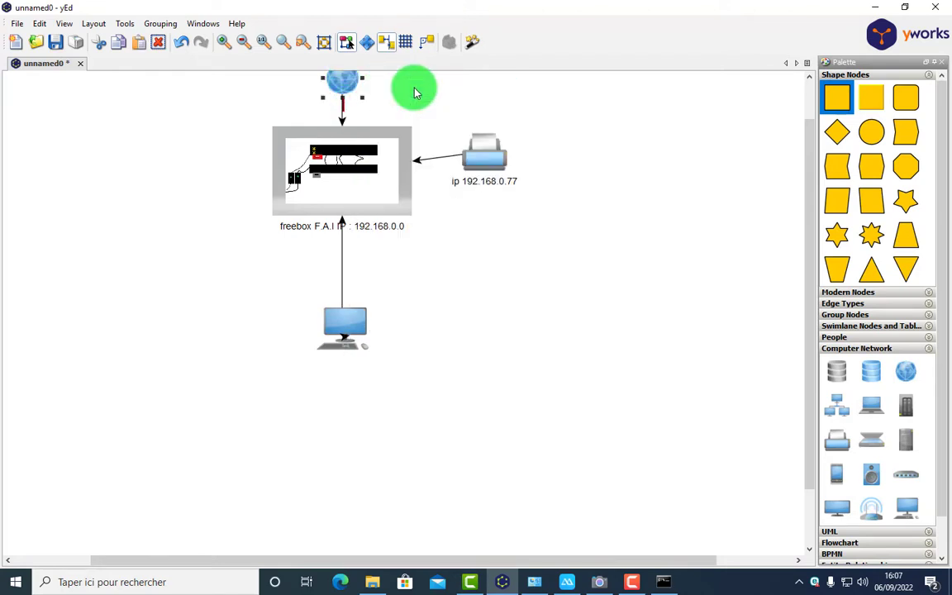
{"action": "type", "text": "int"}
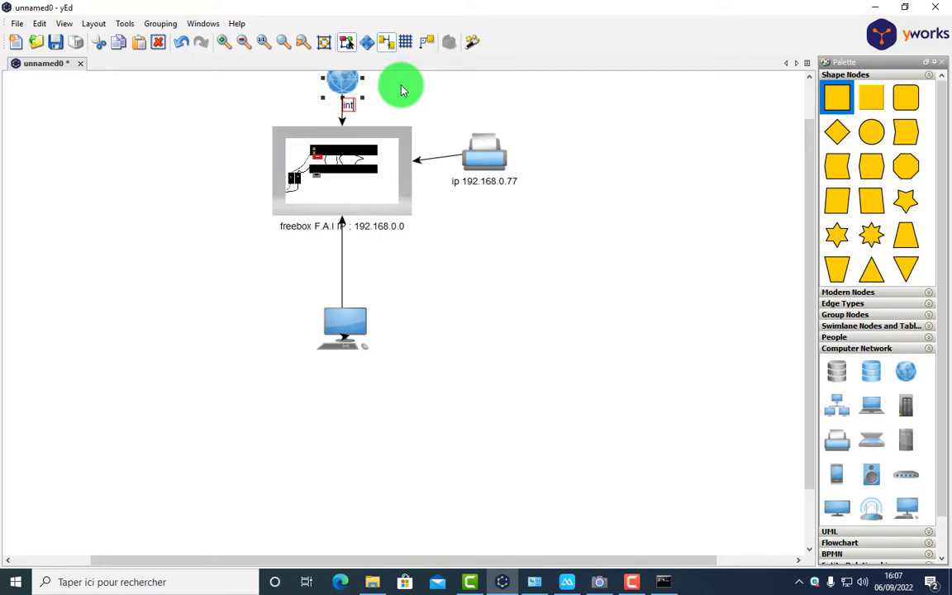
{"action": "type", "text": "ernet"}
{"action": "left_click", "coordinate": [355, 347]}
- Label the desktop workstation '192.168.0.31'
{"action": "right_click", "coordinate": [347, 343]}
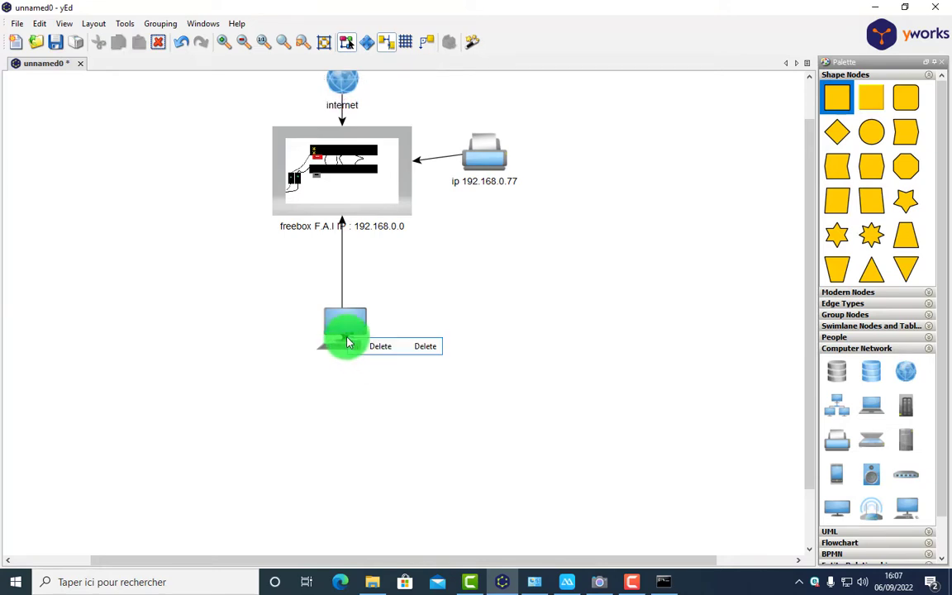
{"action": "left_click", "coordinate": [354, 329]}
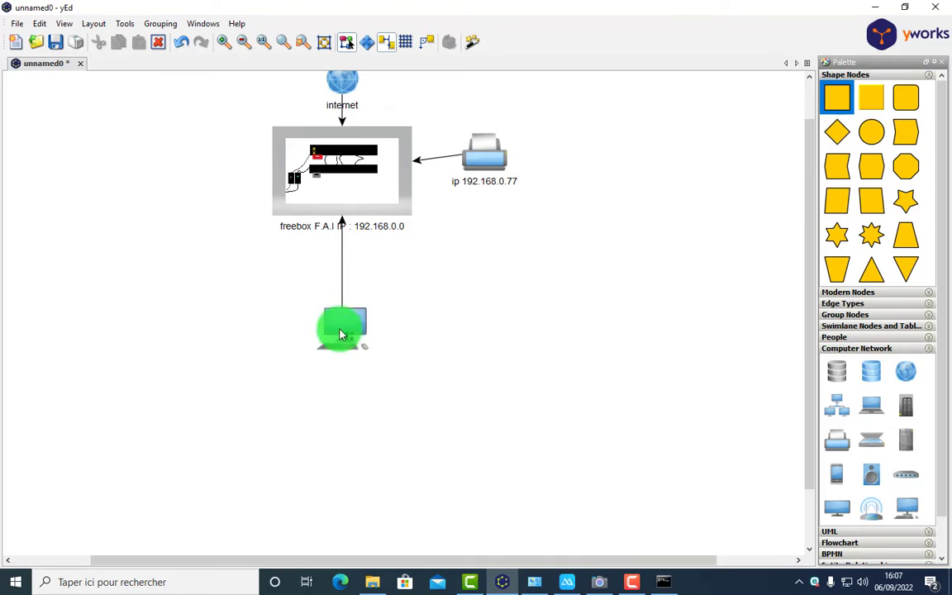
{"action": "right_click", "coordinate": [341, 332]}
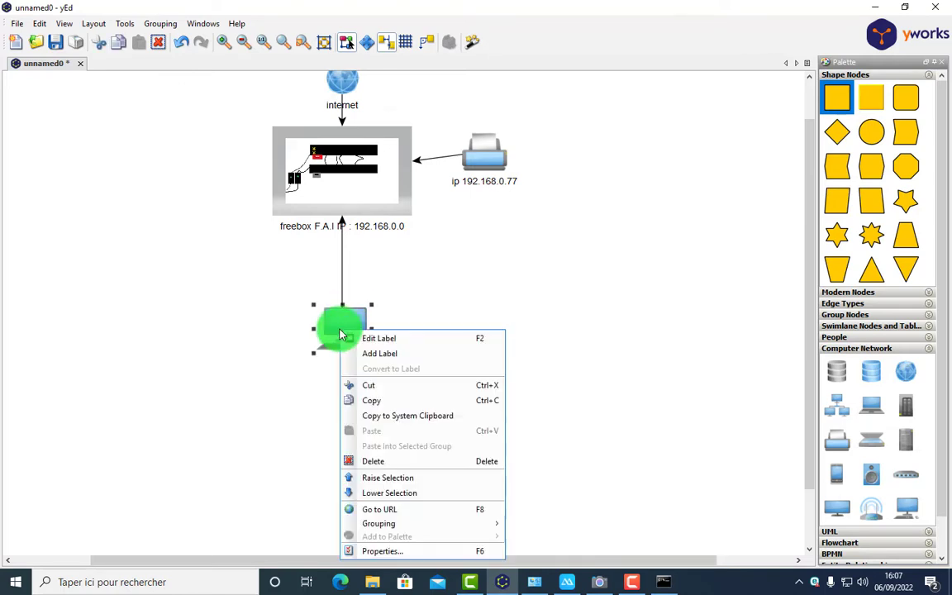
{"action": "left_click", "coordinate": [399, 339]}
{"action": "type", "text": "1"}
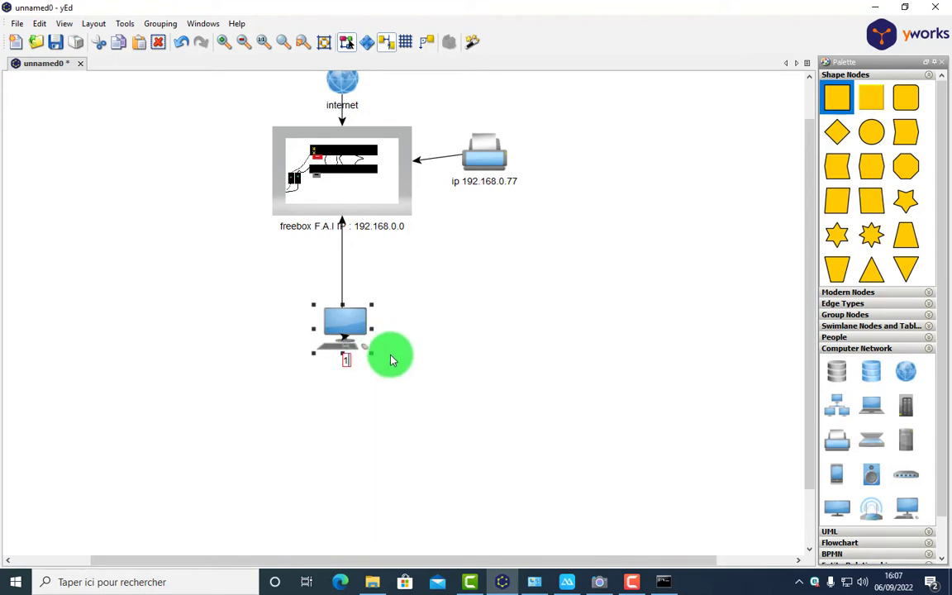
{"action": "type", "text": "92.168.0.31"}
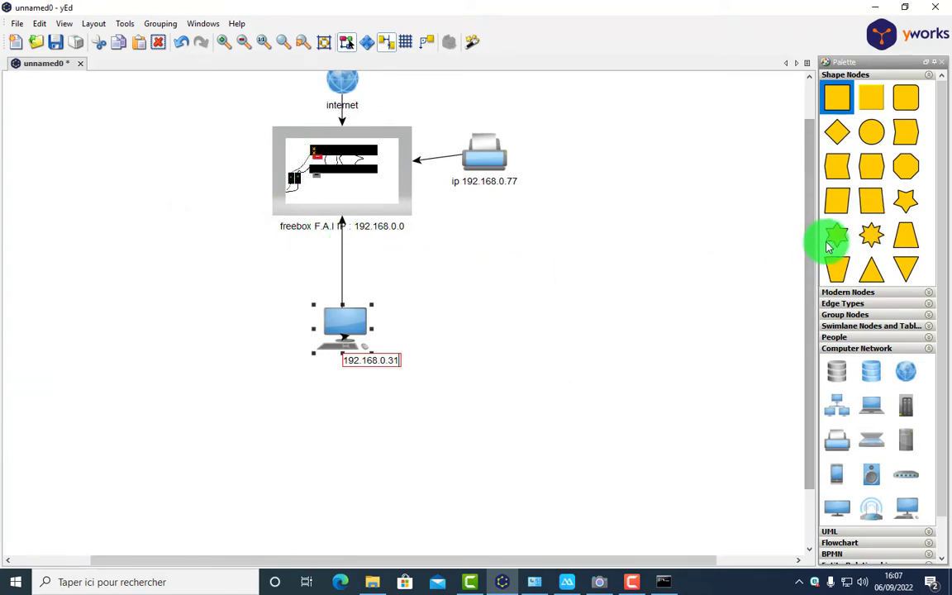
{"action": "left_click_drag", "start_coordinate": [814, 246], "coordinate": [816, 222]}
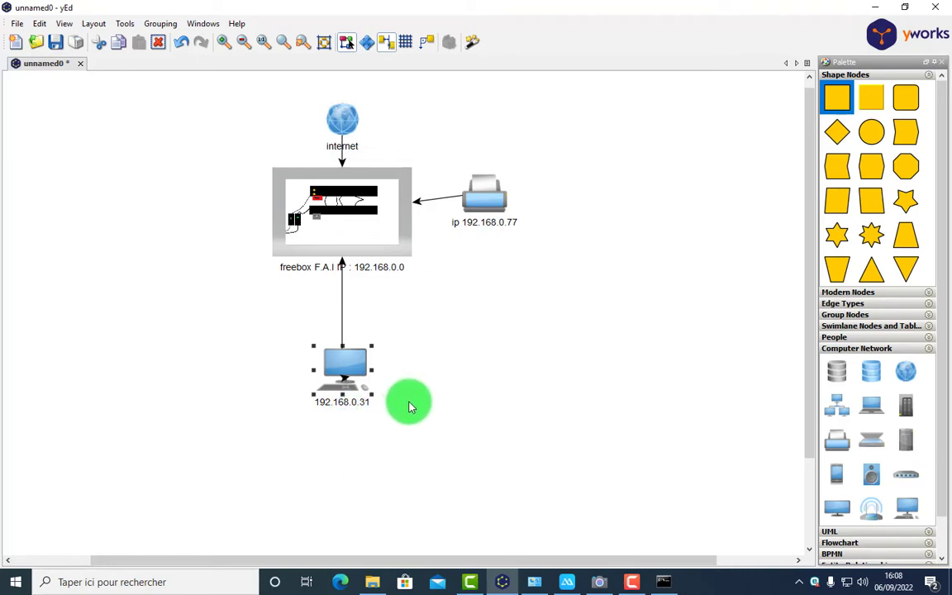
- Add a flat-screen monitor node at the top right, widened and taller
{"action": "left_click", "coordinate": [349, 263]}
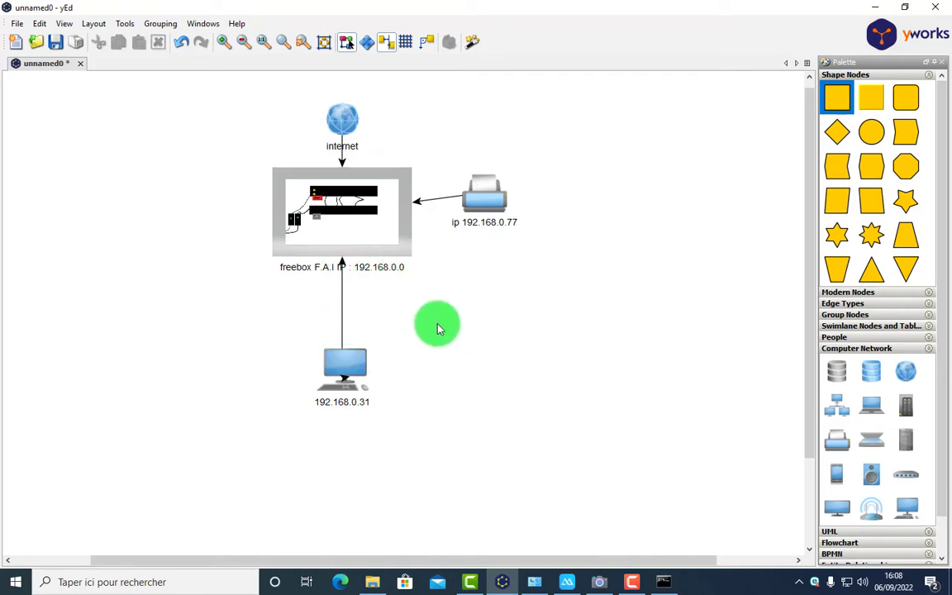
{"action": "scroll", "coordinate": [881, 376], "scroll_direction": "down", "scroll_amount": 1}
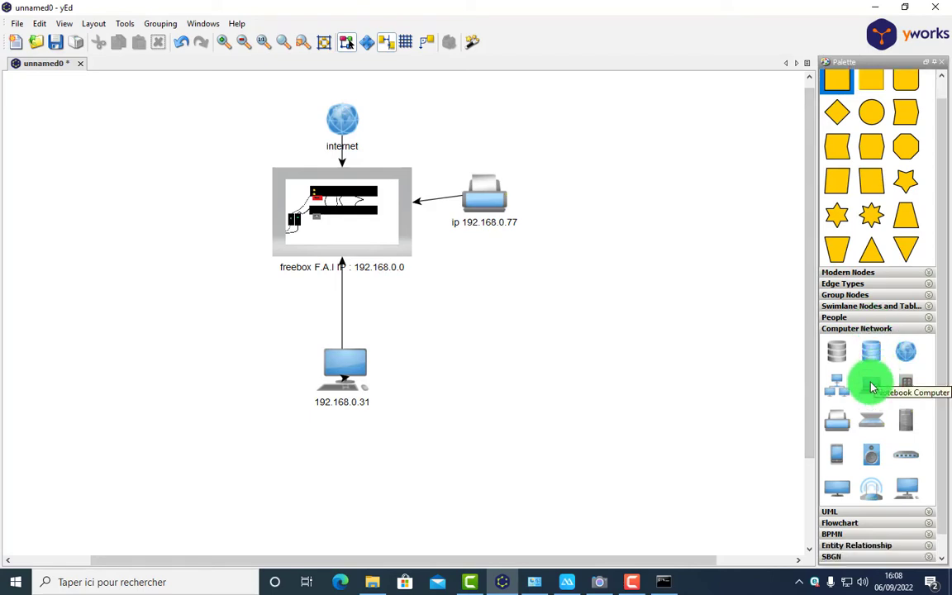
{"action": "left_click_drag", "start_coordinate": [845, 492], "coordinate": [553, 100]}
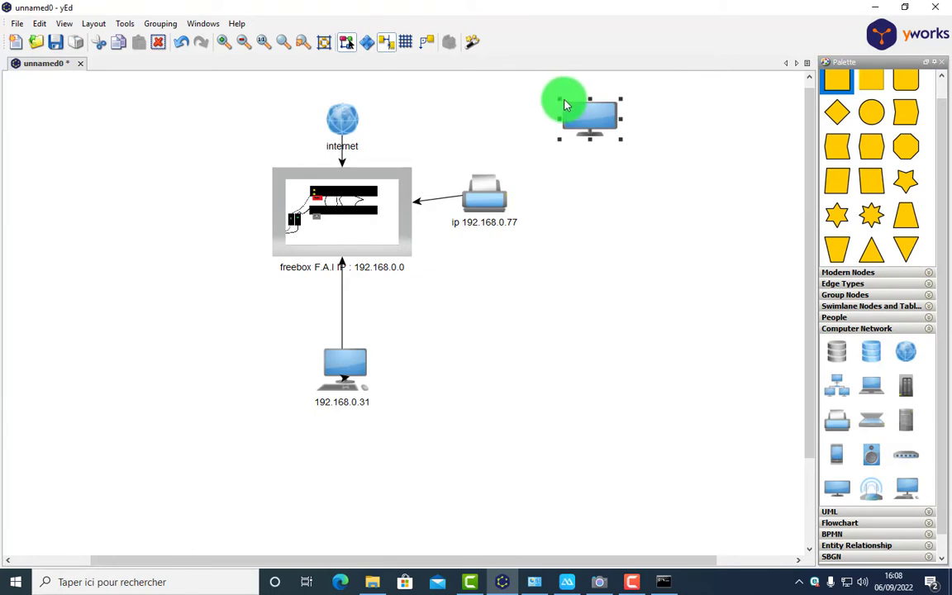
{"action": "left_click_drag", "start_coordinate": [559, 121], "coordinate": [449, 124]}
{"action": "left_click_drag", "start_coordinate": [535, 139], "coordinate": [537, 167]}
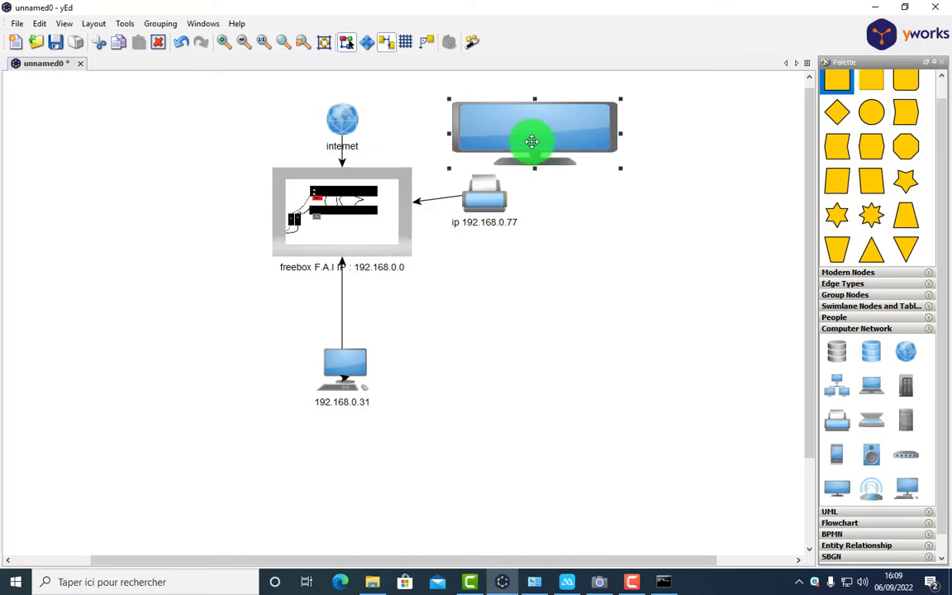
{"action": "left_click_drag", "start_coordinate": [533, 128], "coordinate": [600, 122]}
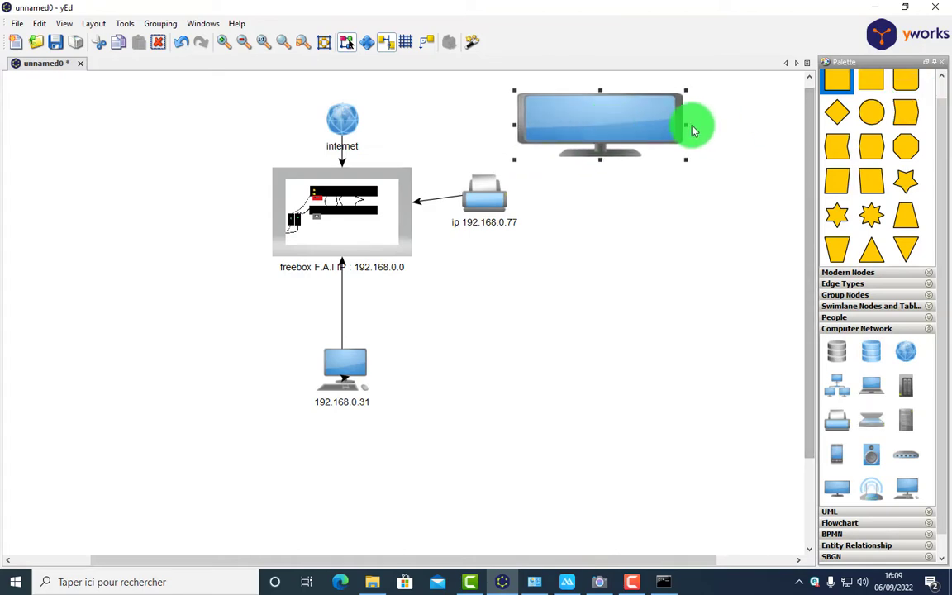
{"action": "left_click_drag", "start_coordinate": [686, 125], "coordinate": [725, 131]}
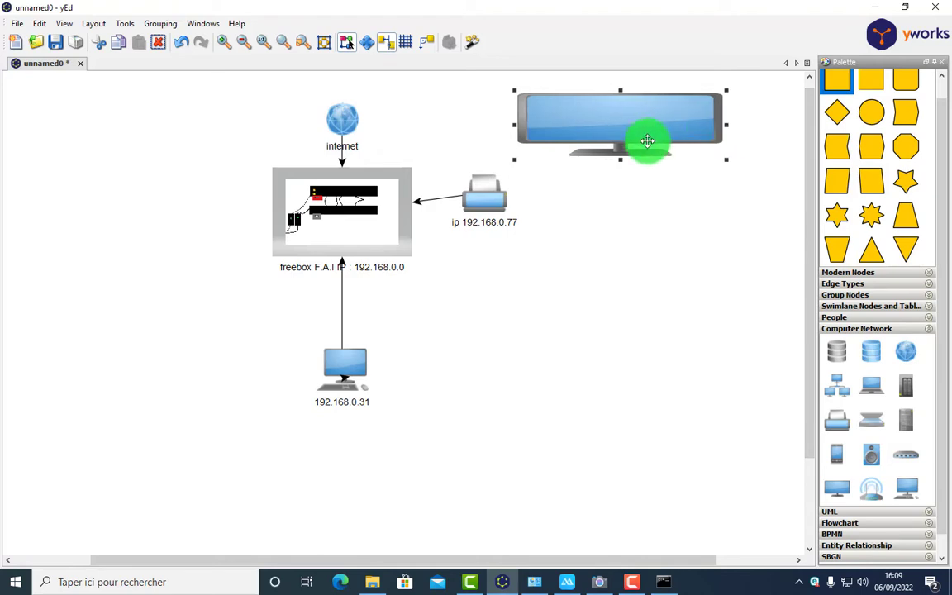
{"action": "left_click_drag", "start_coordinate": [579, 130], "coordinate": [558, 111]}
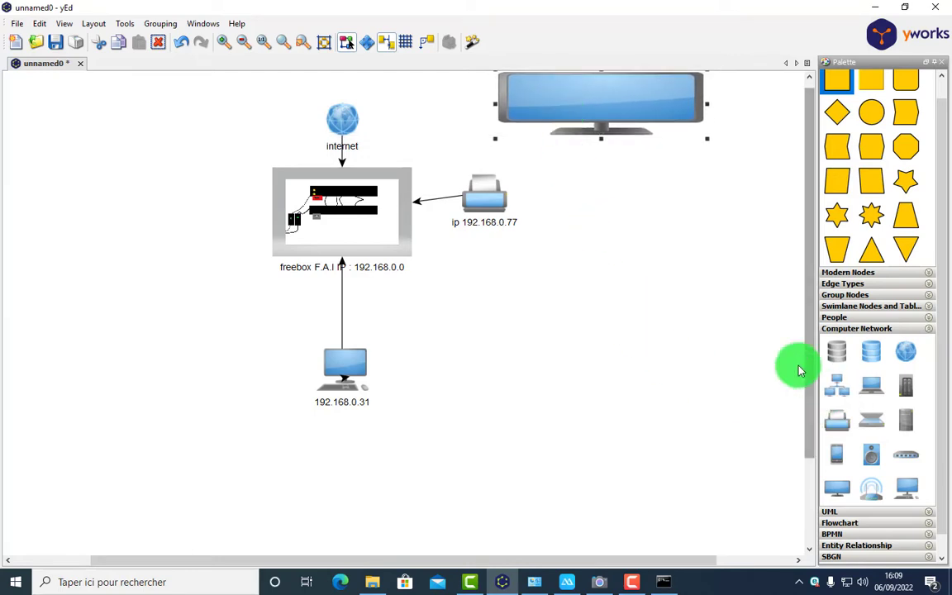
- Draw an arrow from the monitor node to the freebox
{"action": "left_click", "coordinate": [522, 286]}
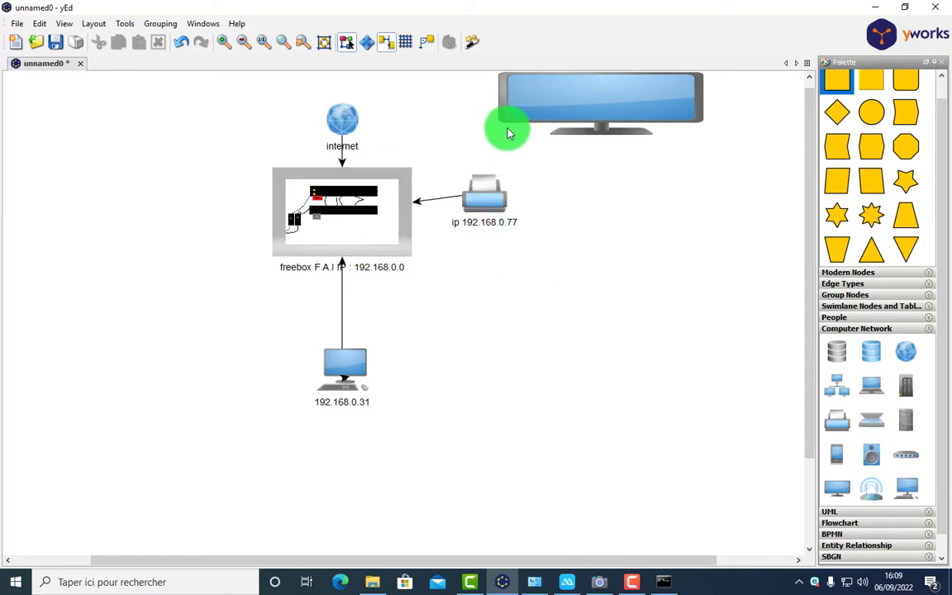
{"action": "left_click_drag", "start_coordinate": [461, 150], "coordinate": [416, 185]}
{"action": "left_click", "coordinate": [415, 185]}
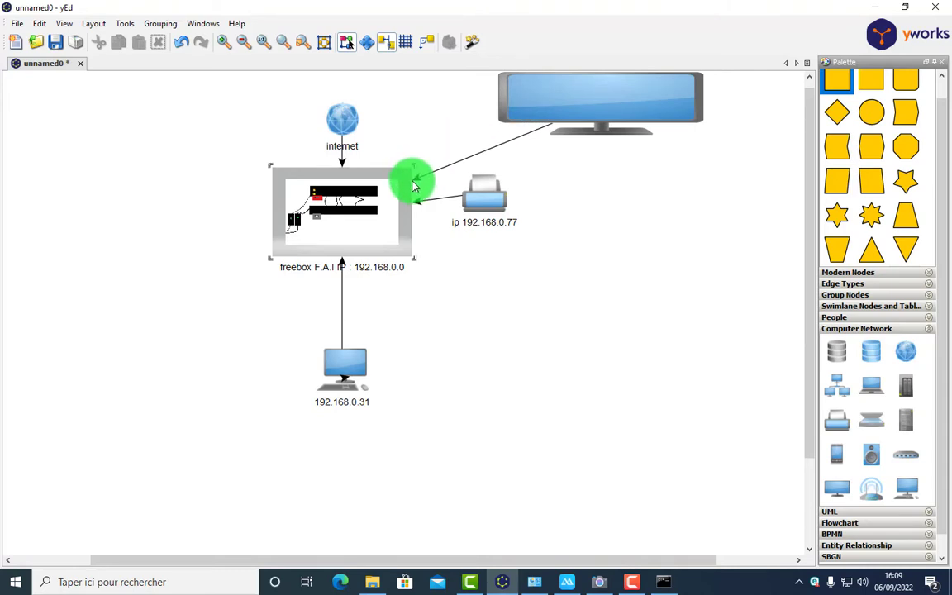
{"action": "left_click", "coordinate": [411, 168]}
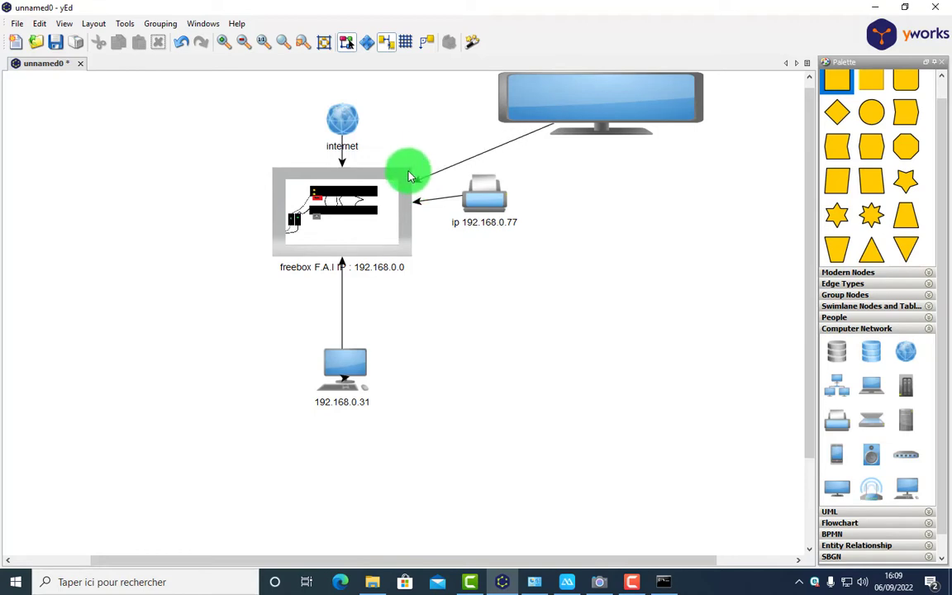
- Nudge the internet node up and label the monitor '192.168.0.25'
{"action": "left_click_drag", "start_coordinate": [342, 122], "coordinate": [342, 99]}
{"action": "right_click", "coordinate": [605, 106]}
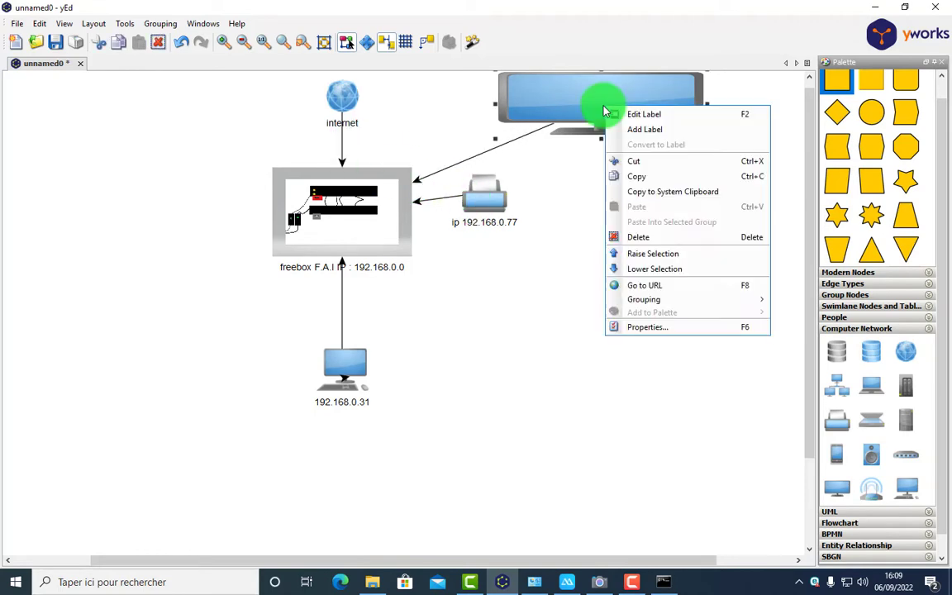
{"action": "left_click", "coordinate": [653, 129]}
{"action": "type", "text": "192.168.0."}
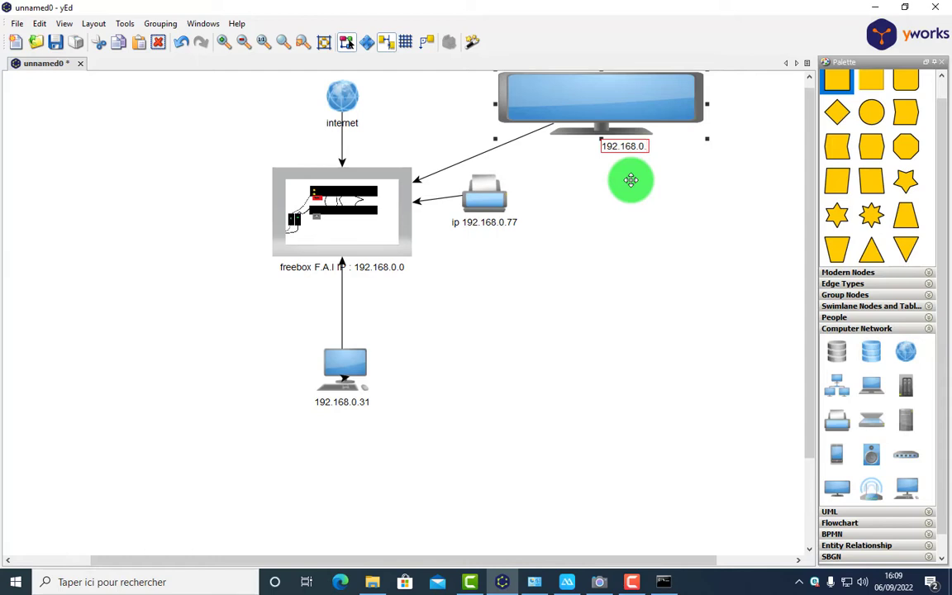
{"action": "type", "text": "25"}
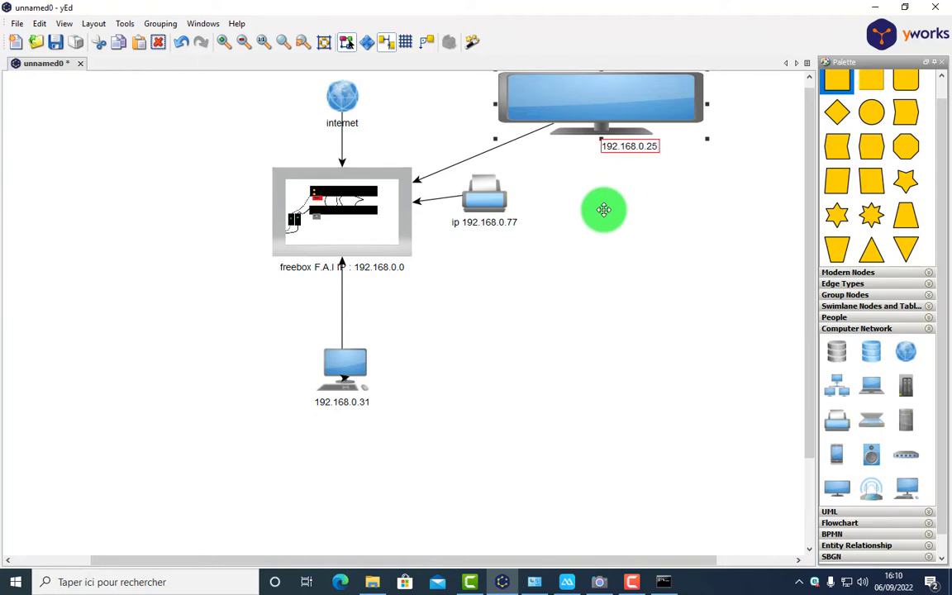
{"action": "key", "text": "Return"}
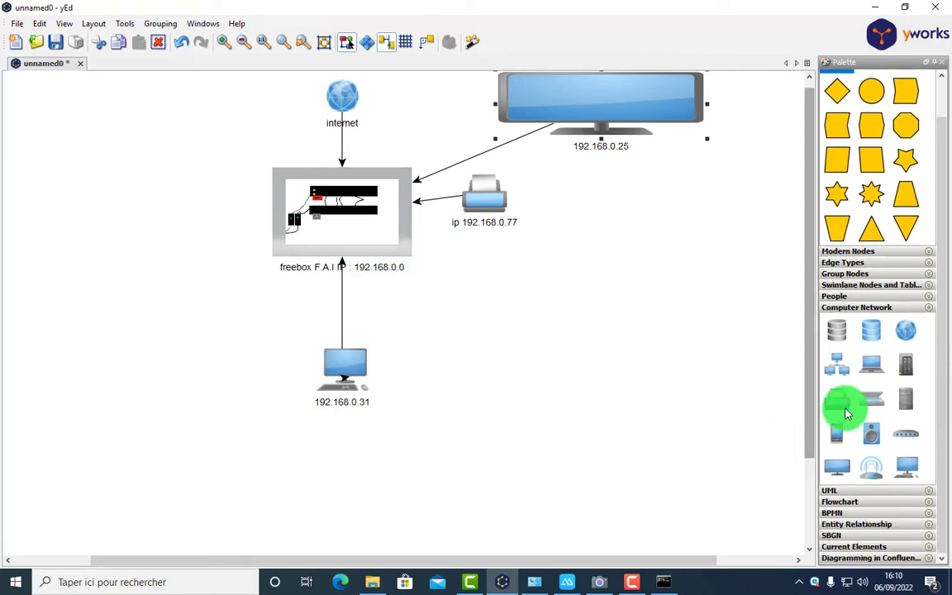
- Add a server beside the 192.168.0.31 computer and link it to the freebox
{"action": "left_click_drag", "start_coordinate": [903, 470], "coordinate": [464, 376]}
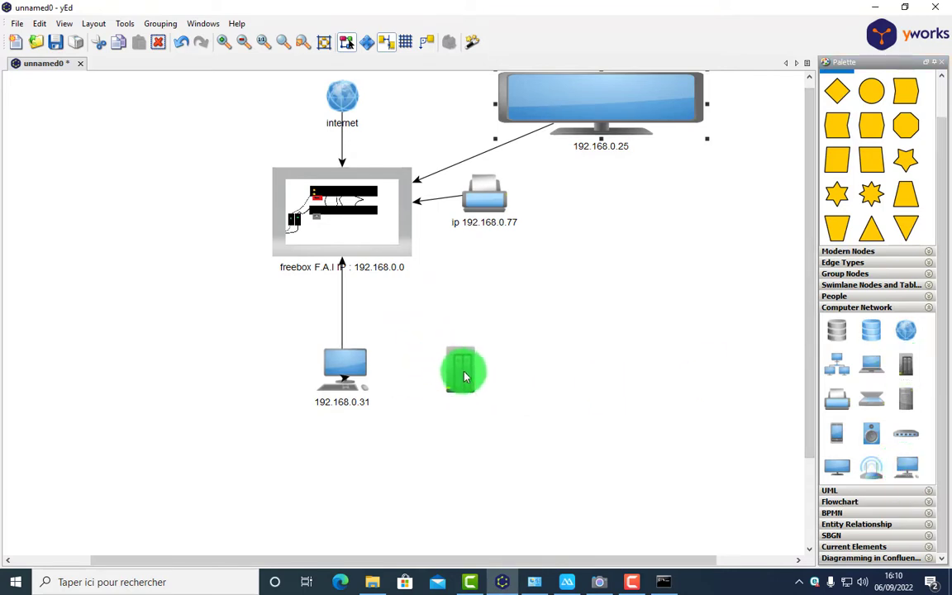
{"action": "left_click", "coordinate": [613, 364]}
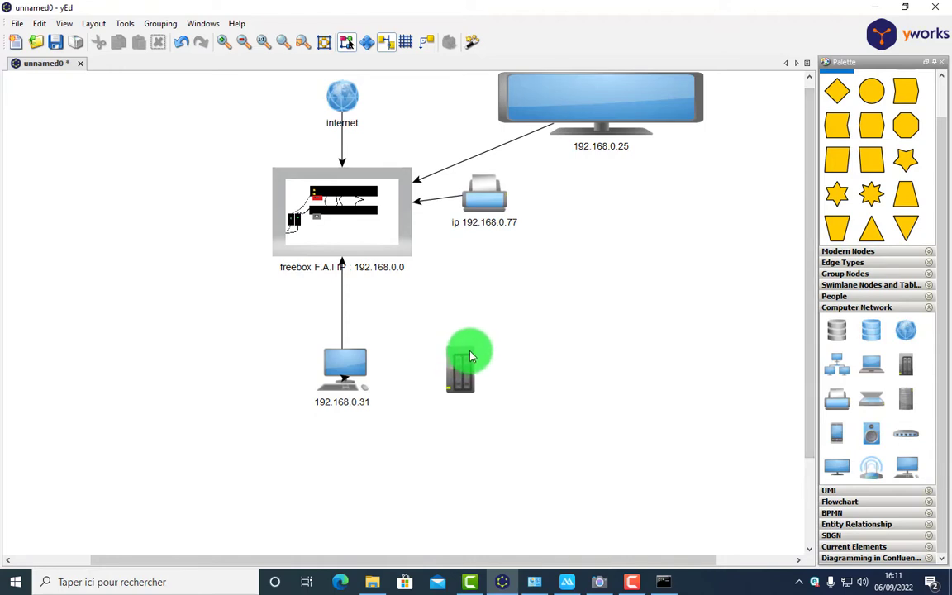
{"action": "left_click_drag", "start_coordinate": [463, 357], "coordinate": [404, 253]}
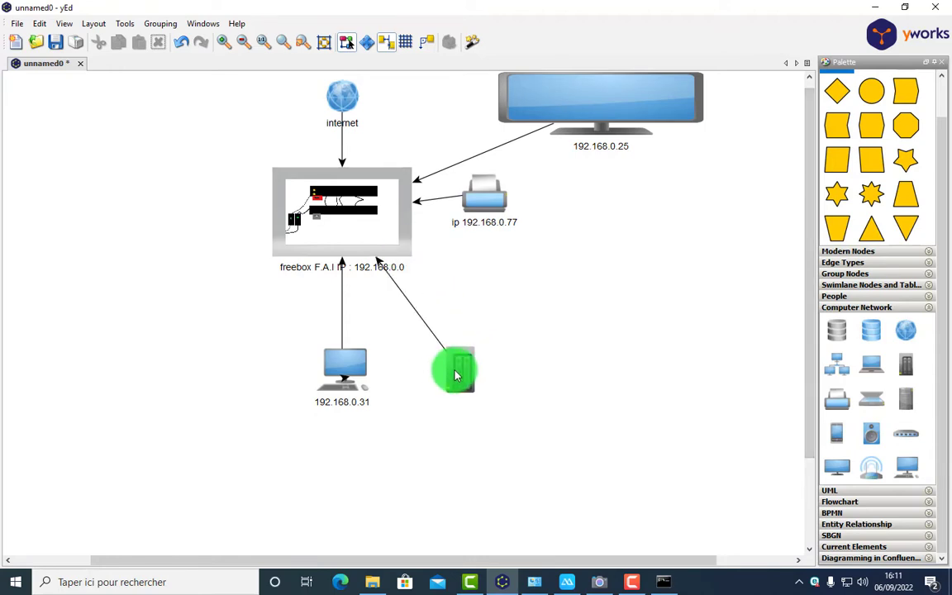
- Start the server's label with 'ip 192.168.0.' and bring up the Camera view
{"action": "right_click", "coordinate": [451, 374]}
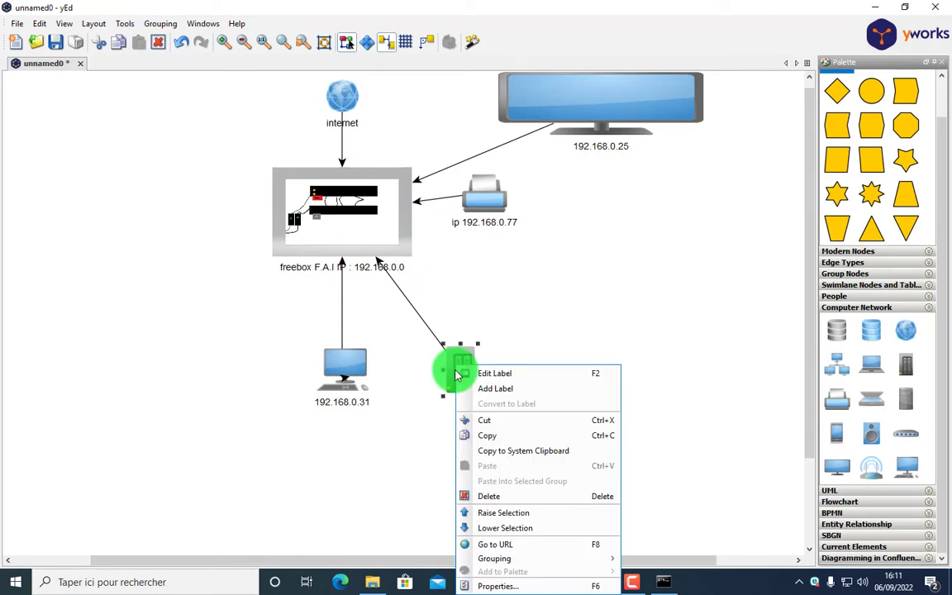
{"action": "left_click", "coordinate": [555, 379]}
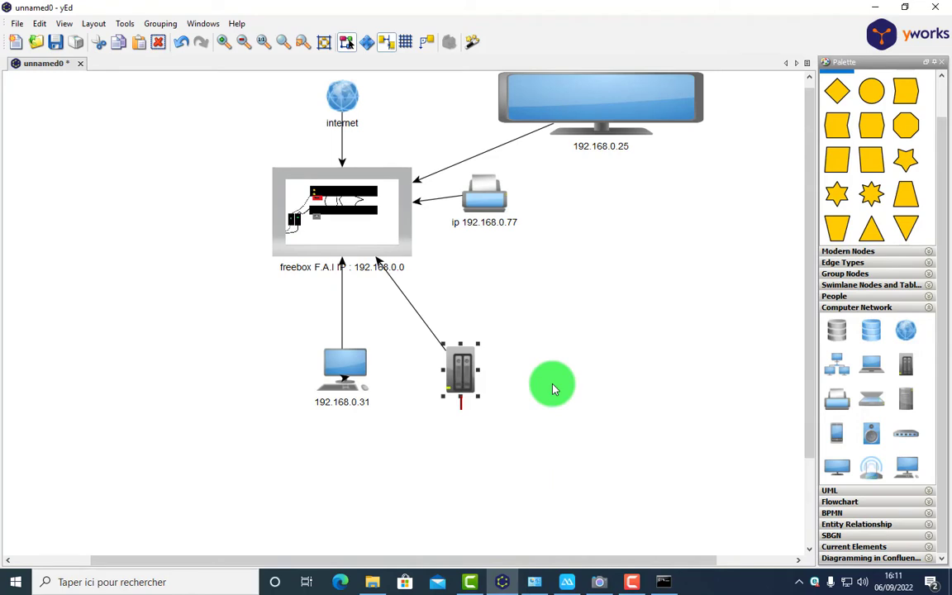
{"action": "type", "text": "ip 192.168"}
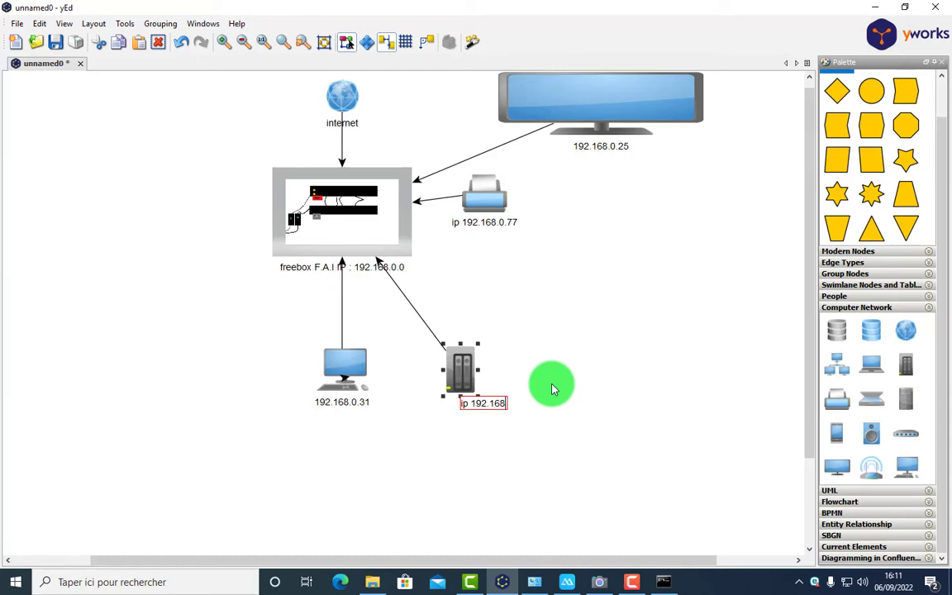
{"action": "type", "text": ".0."}
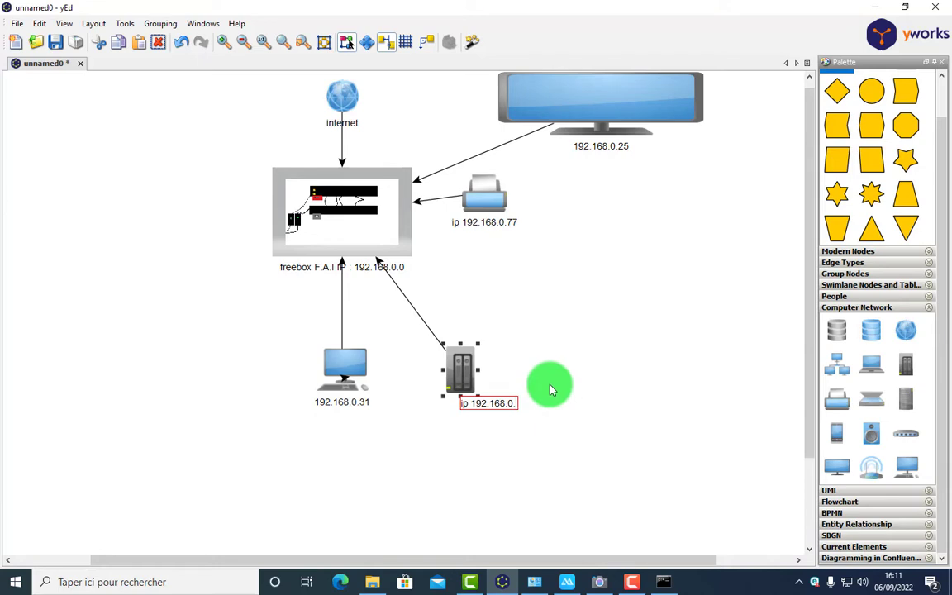
{"action": "left_click", "coordinate": [590, 582]}
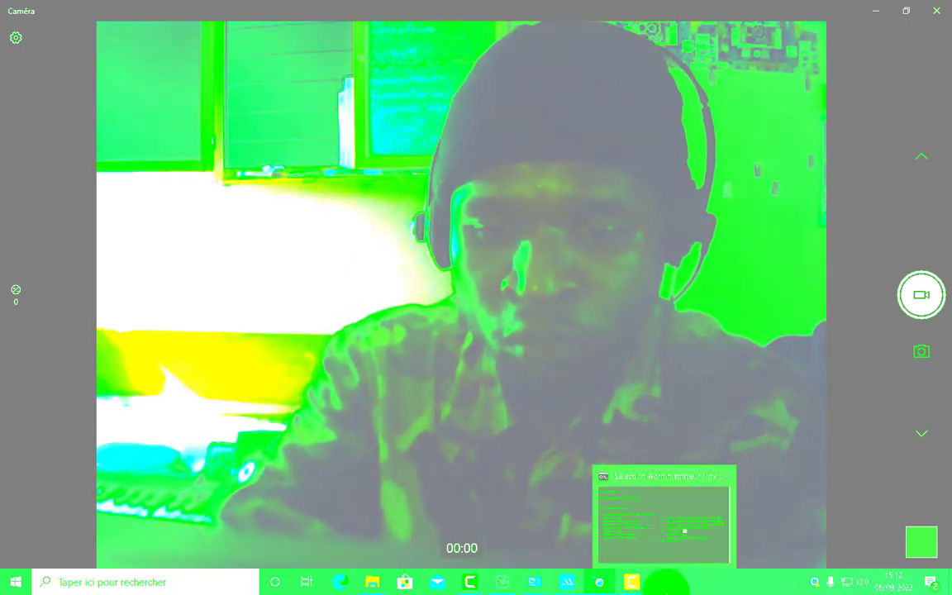
- Highlight IPv4 192.168.0.31 and mask 255.255.255.0 in ipconfig output, then return to yEd
{"action": "left_click", "coordinate": [665, 583]}
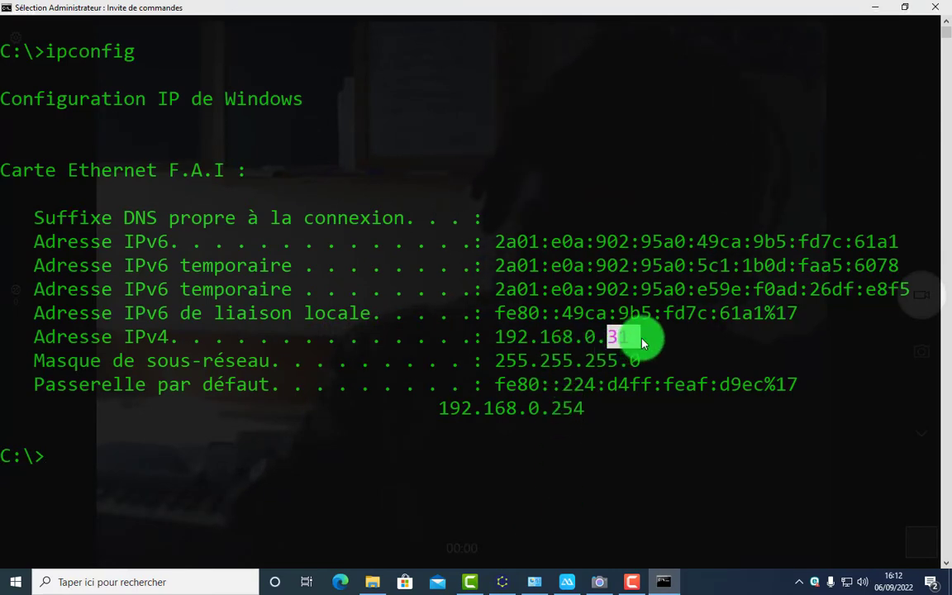
{"action": "left_click_drag", "start_coordinate": [646, 346], "coordinate": [501, 352]}
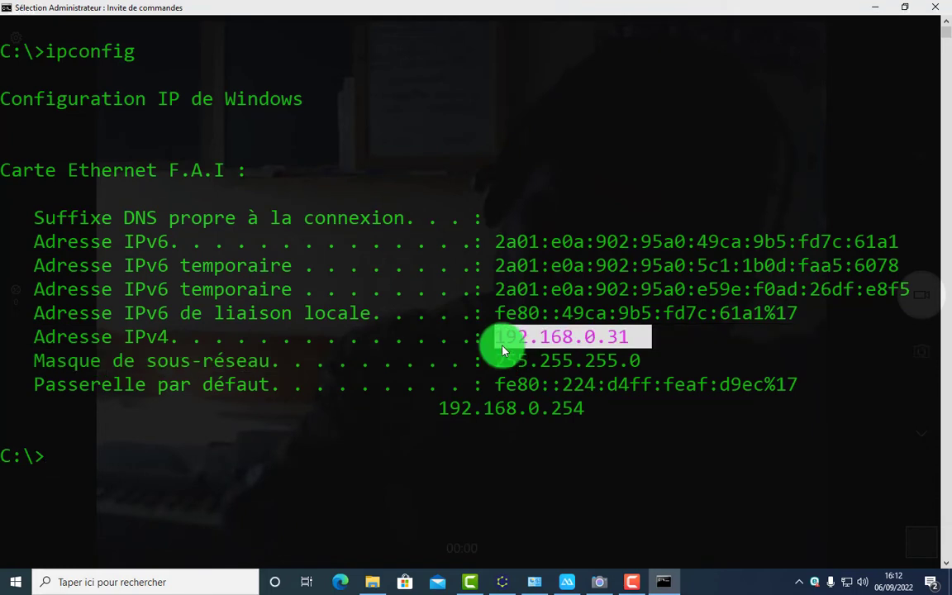
{"action": "left_click_drag", "start_coordinate": [645, 374], "coordinate": [519, 368]}
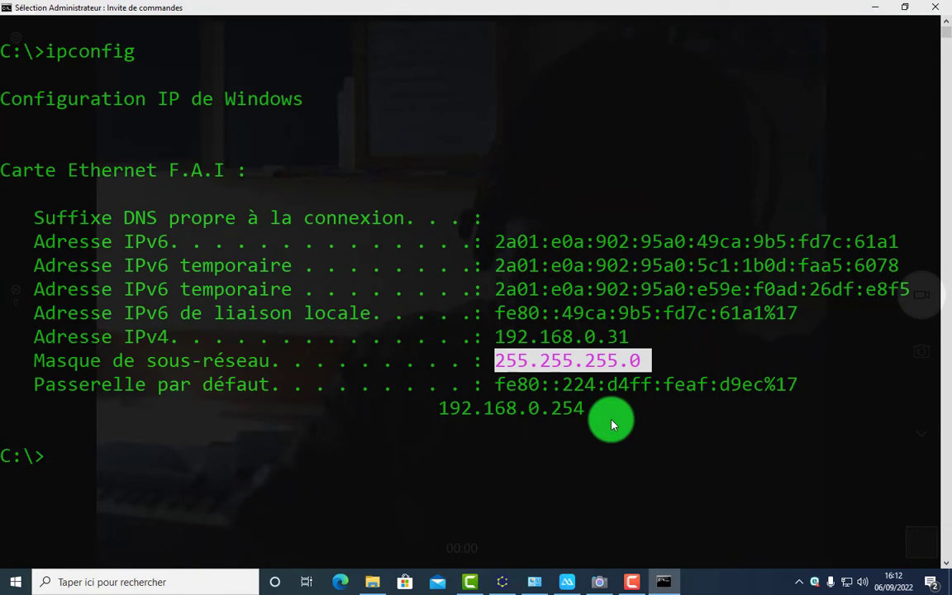
{"action": "left_click", "coordinate": [500, 581]}
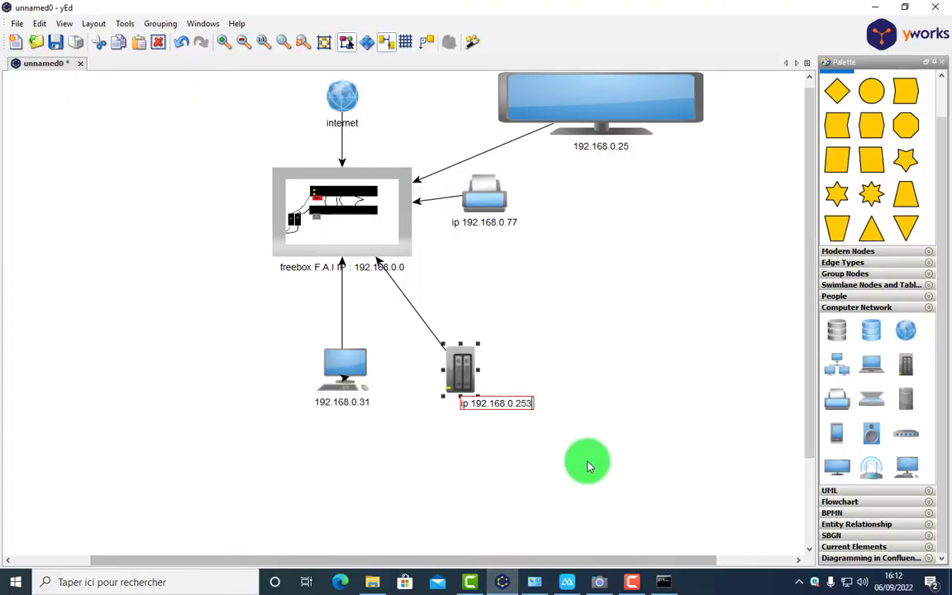
- Finish the server label 'ip 192.168.0.253' and label the database node '192.168.0.253'
{"action": "key", "text": "Return"}
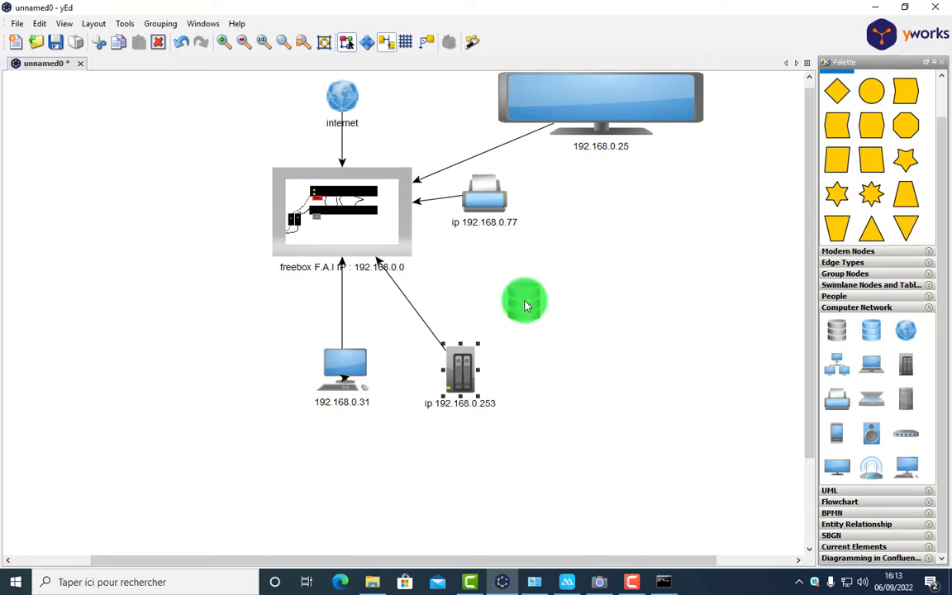
{"action": "right_click", "coordinate": [523, 305]}
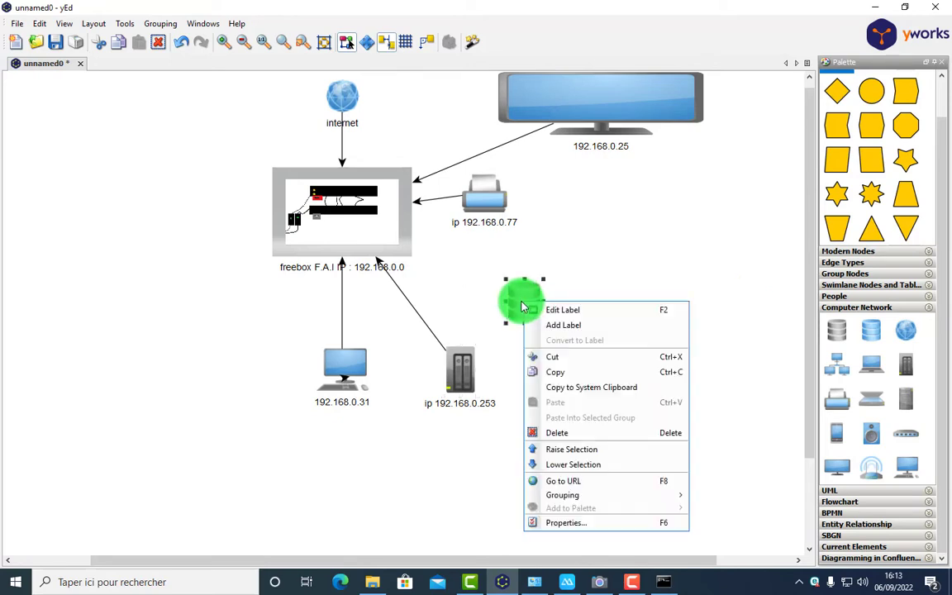
{"action": "left_click", "coordinate": [557, 311]}
{"action": "type", "text": "192"}
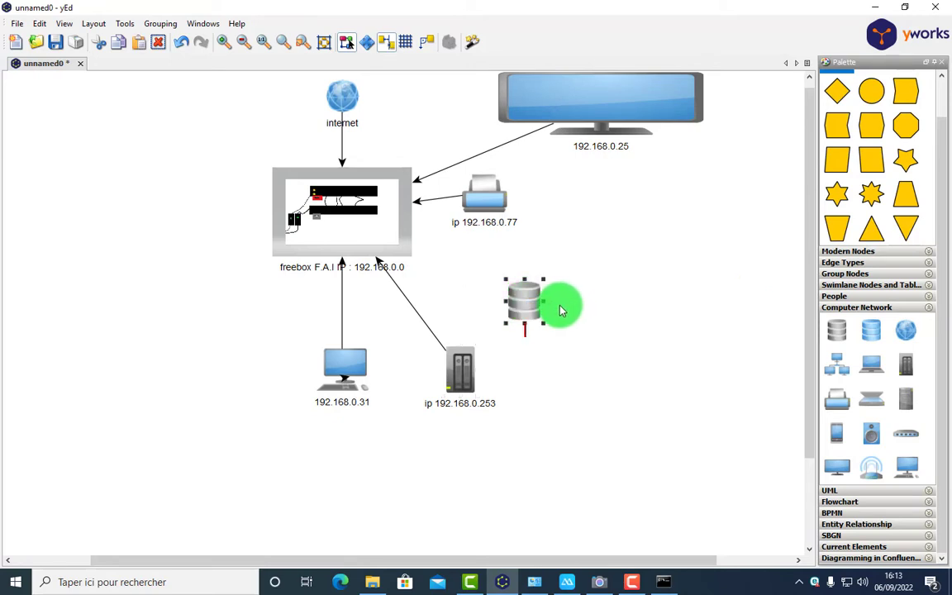
{"action": "type", "text": ".168"}
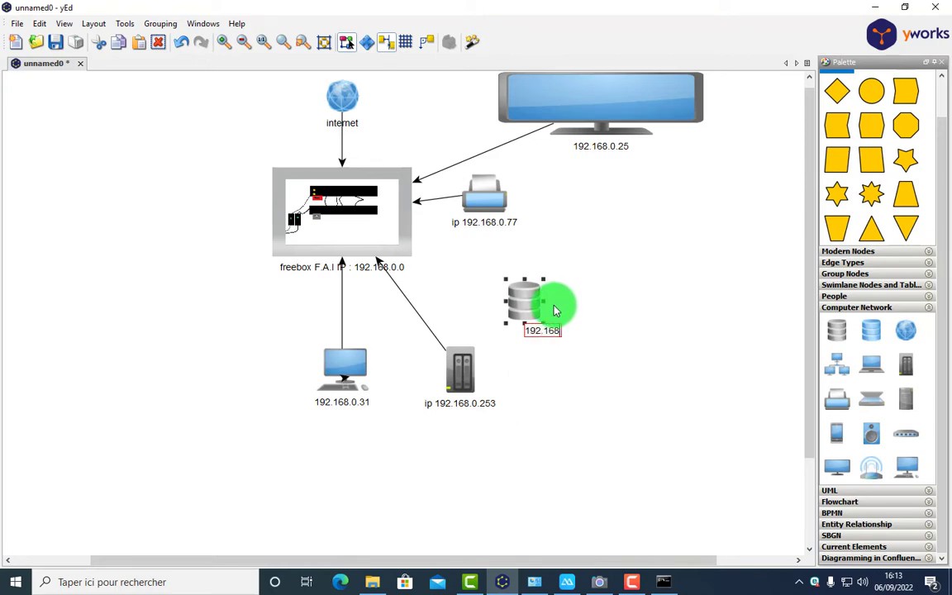
{"action": "type", "text": ".0."}
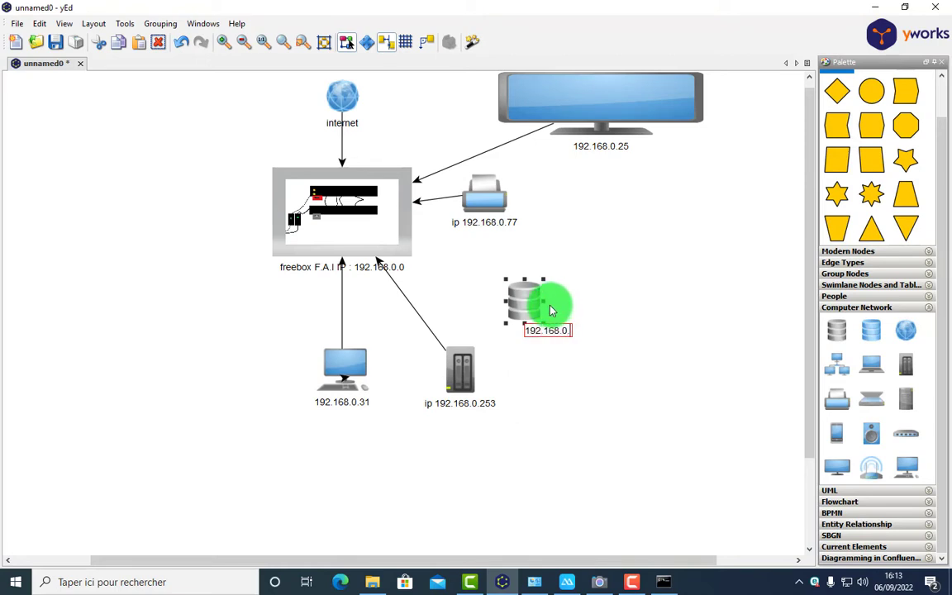
{"action": "type", "text": "253"}
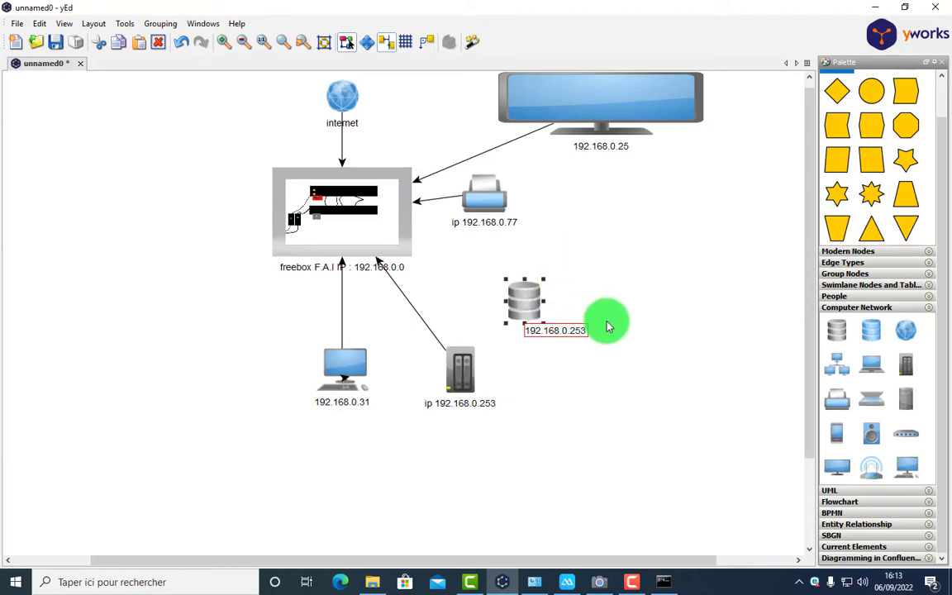
{"action": "key", "text": "Return"}
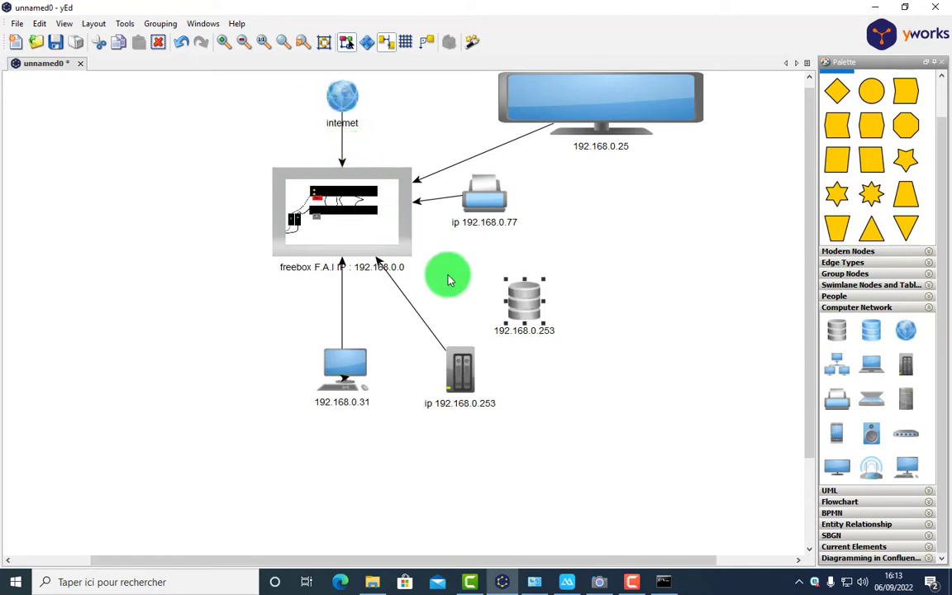
- Reposition the database and its label, then link it to the freebox with an arrow
{"action": "left_click_drag", "start_coordinate": [531, 334], "coordinate": [535, 368]}
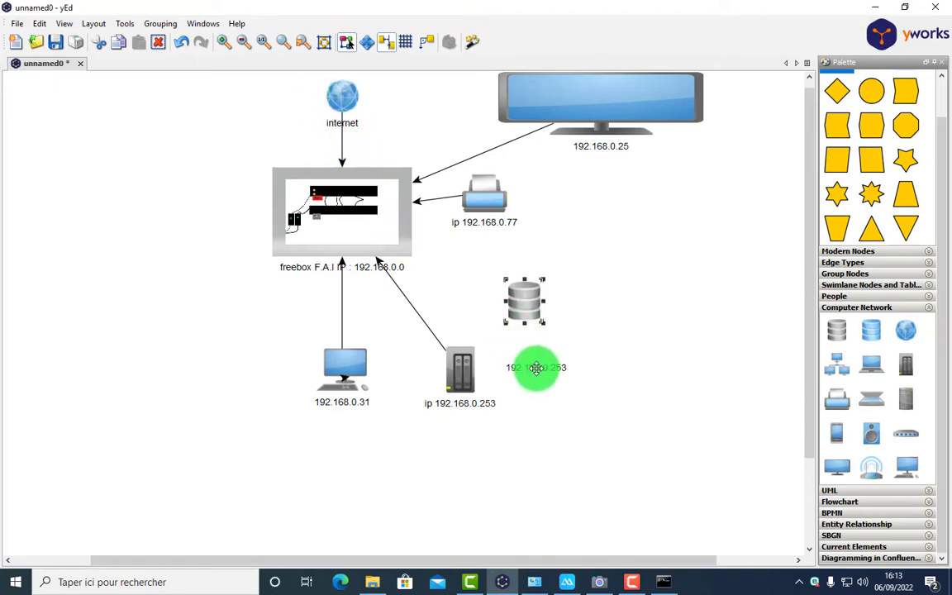
{"action": "left_click_drag", "start_coordinate": [527, 300], "coordinate": [589, 310]}
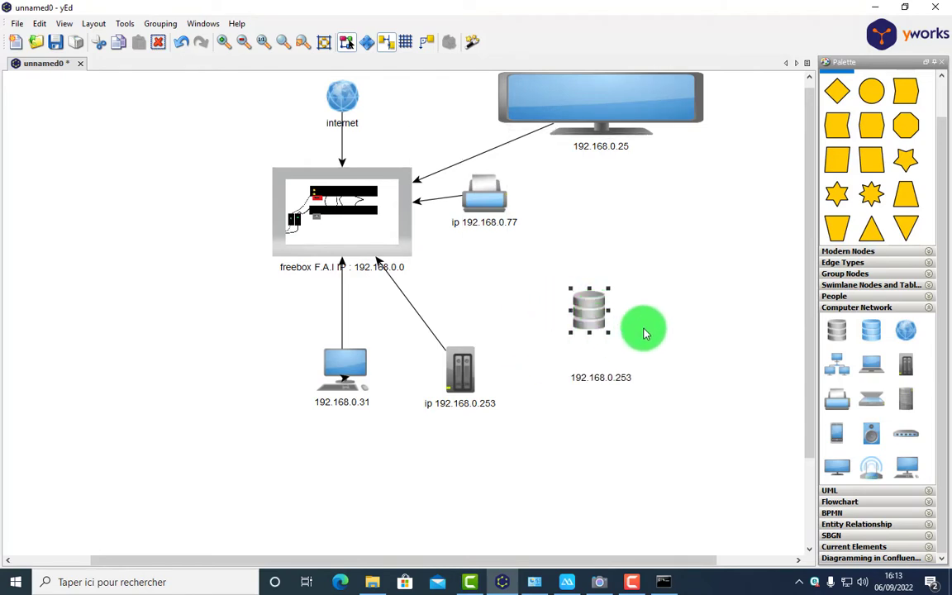
{"action": "left_click", "coordinate": [607, 380]}
{"action": "left_click_drag", "start_coordinate": [606, 380], "coordinate": [594, 352]}
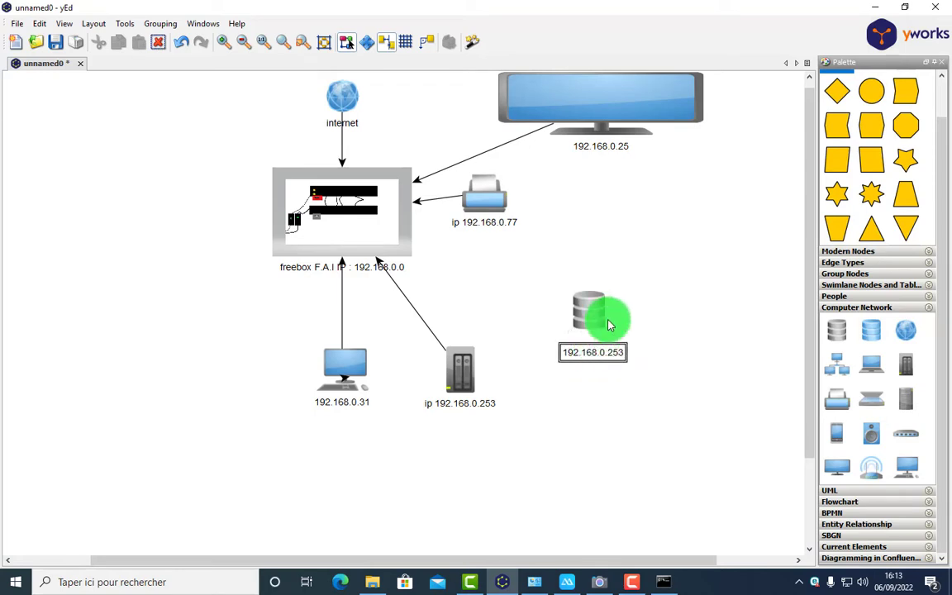
{"action": "left_click_drag", "start_coordinate": [580, 312], "coordinate": [406, 242]}
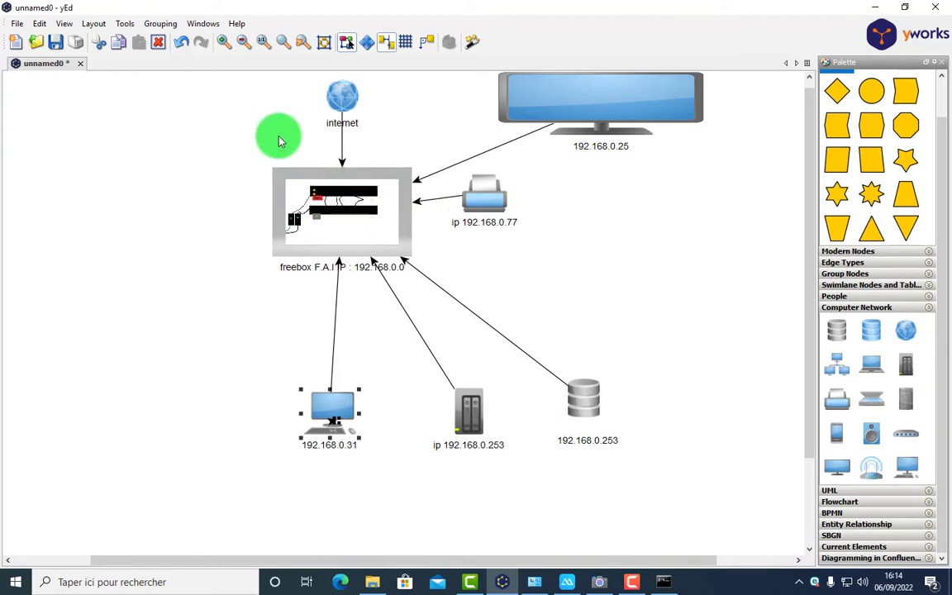
- Box-select the freebox with its connected devices and move them all to the right
{"action": "left_click_drag", "start_coordinate": [294, 92], "coordinate": [640, 499]}
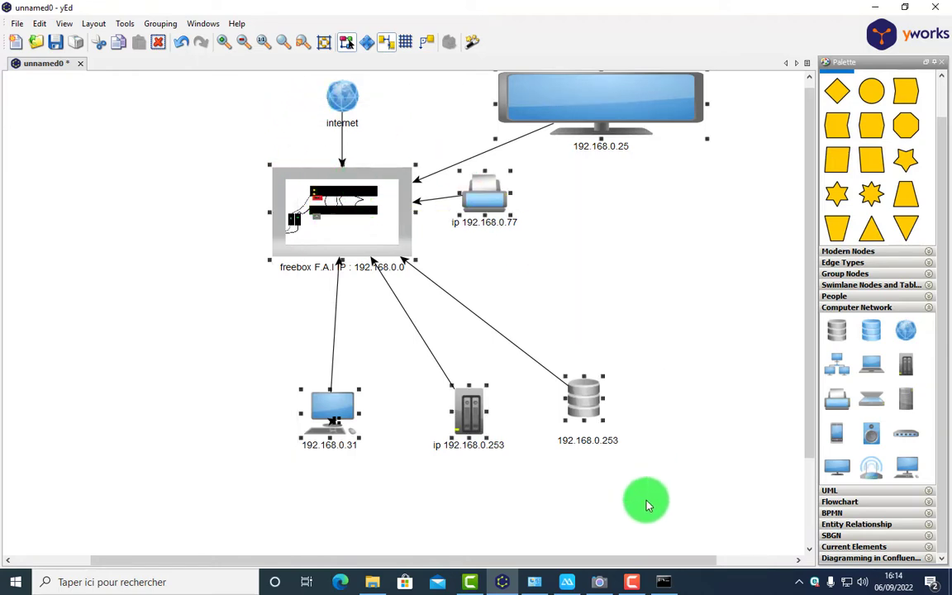
{"action": "left_click_drag", "start_coordinate": [378, 208], "coordinate": [467, 225]}
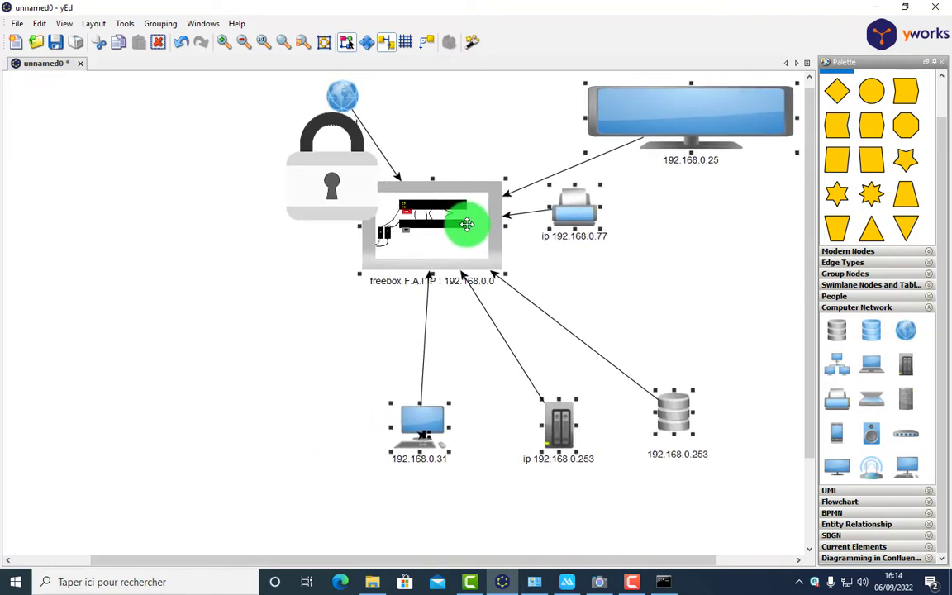
{"action": "left_click", "coordinate": [161, 175]}
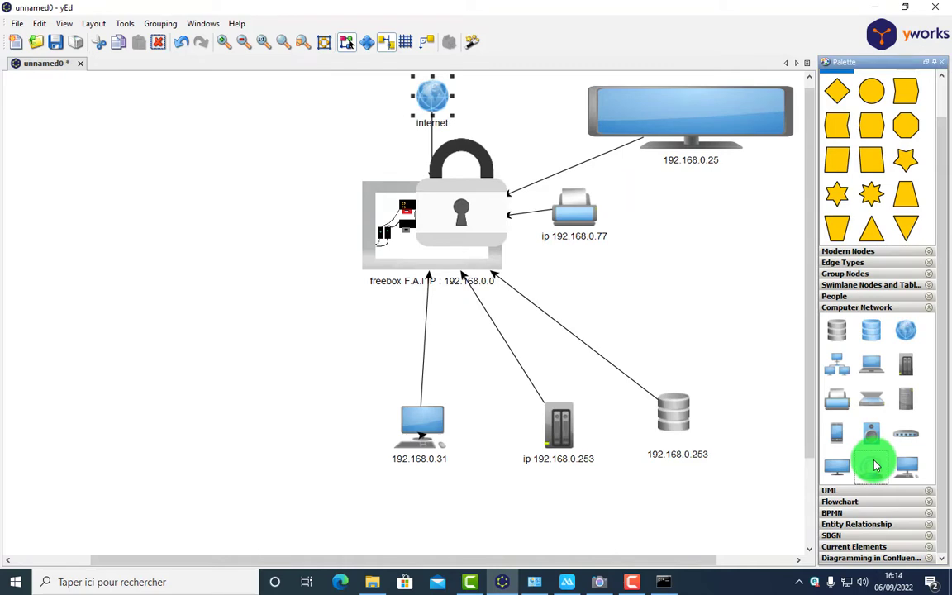
- Place a wireless access point left of the freebox and nudge it into position
{"action": "left_click_drag", "start_coordinate": [871, 467], "coordinate": [220, 214]}
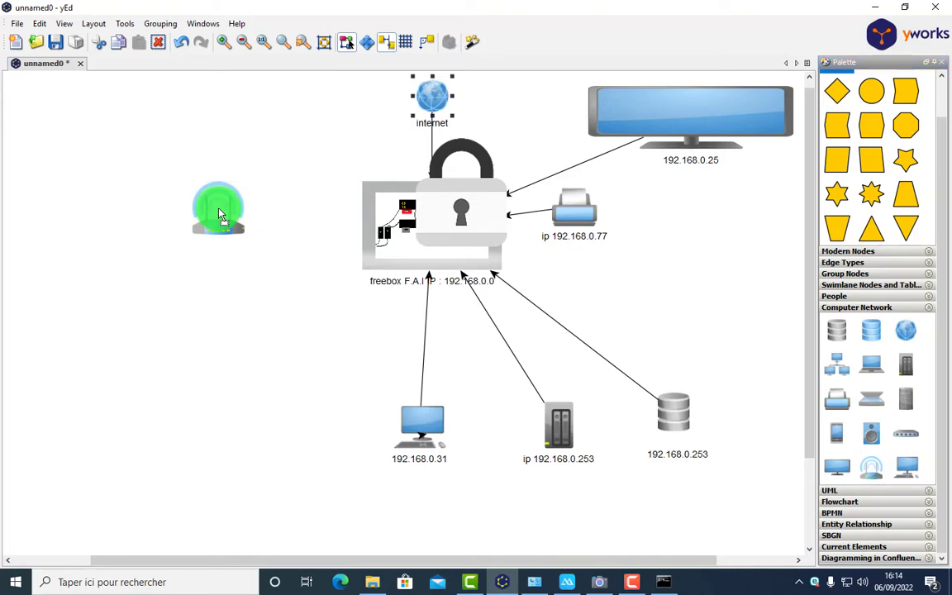
{"action": "left_click", "coordinate": [222, 217]}
{"action": "right_click", "coordinate": [245, 217]}
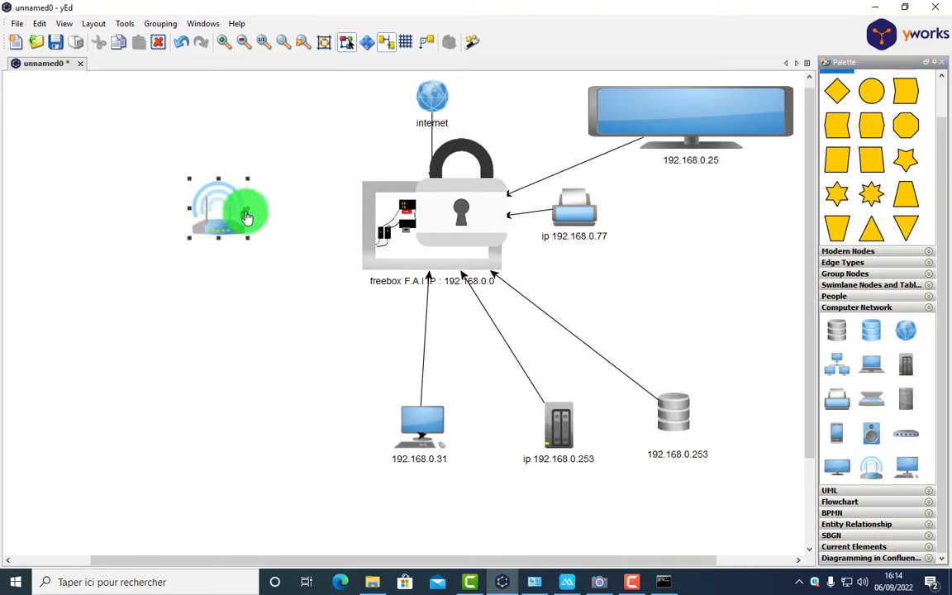
{"action": "left_click", "coordinate": [240, 222]}
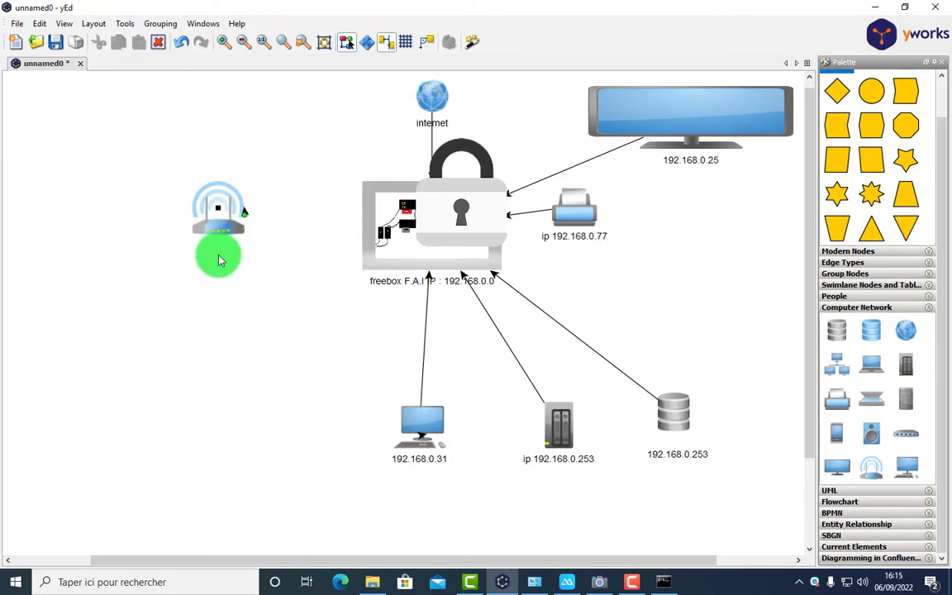
{"action": "right_click", "coordinate": [243, 214]}
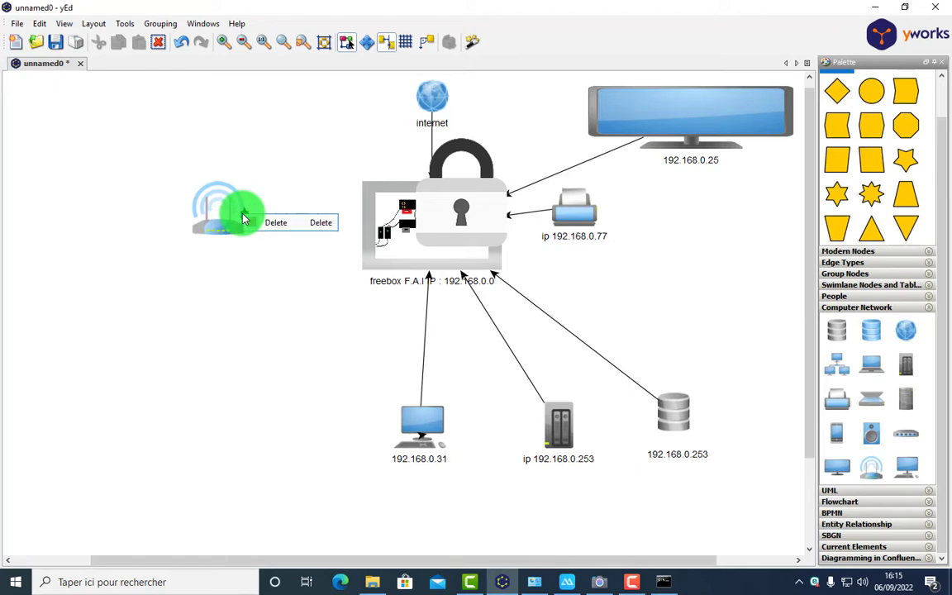
{"action": "left_click", "coordinate": [238, 159]}
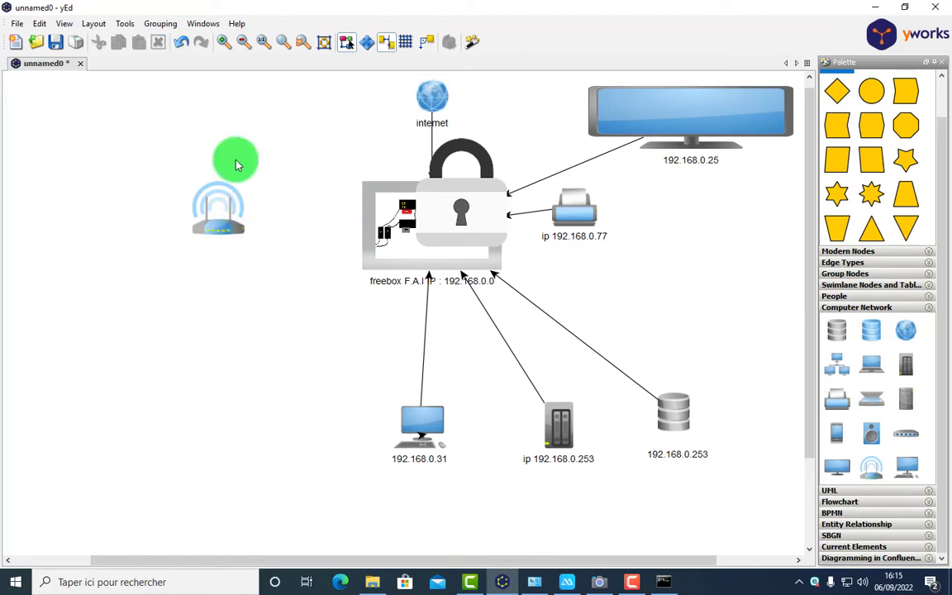
{"action": "left_click", "coordinate": [228, 226]}
{"action": "left_click_drag", "start_coordinate": [222, 219], "coordinate": [239, 203]}
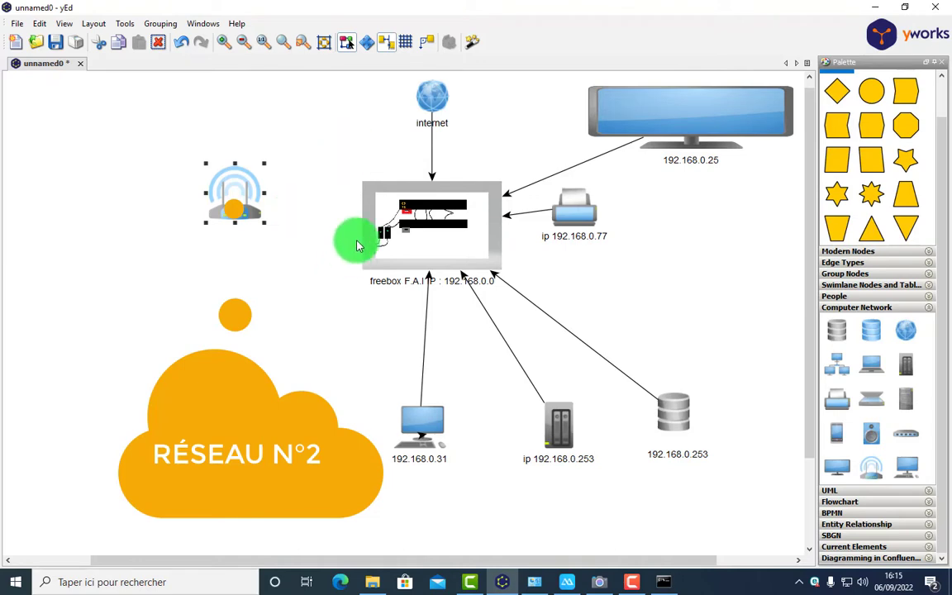
{"action": "left_click", "coordinate": [231, 230]}
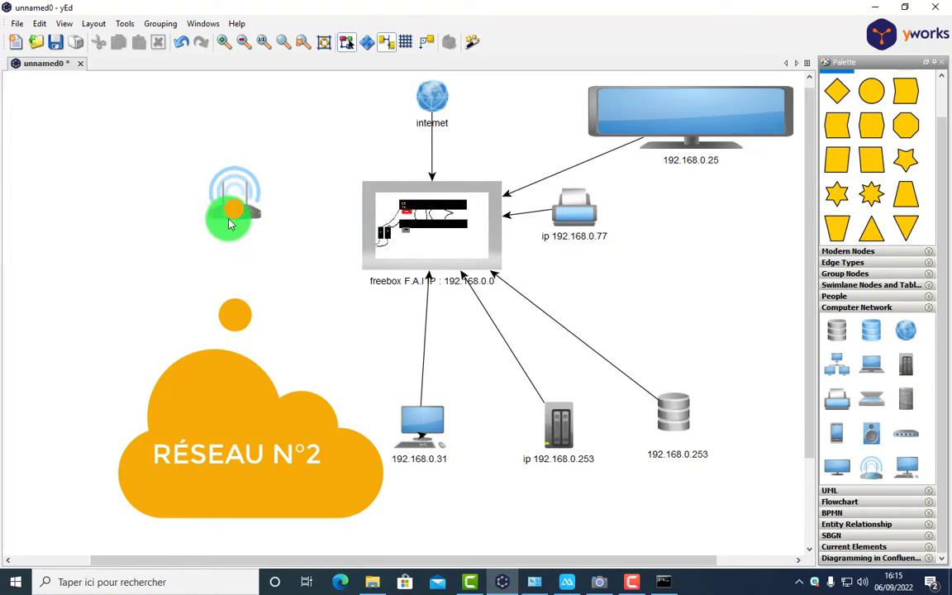
{"action": "right_click", "coordinate": [232, 223]}
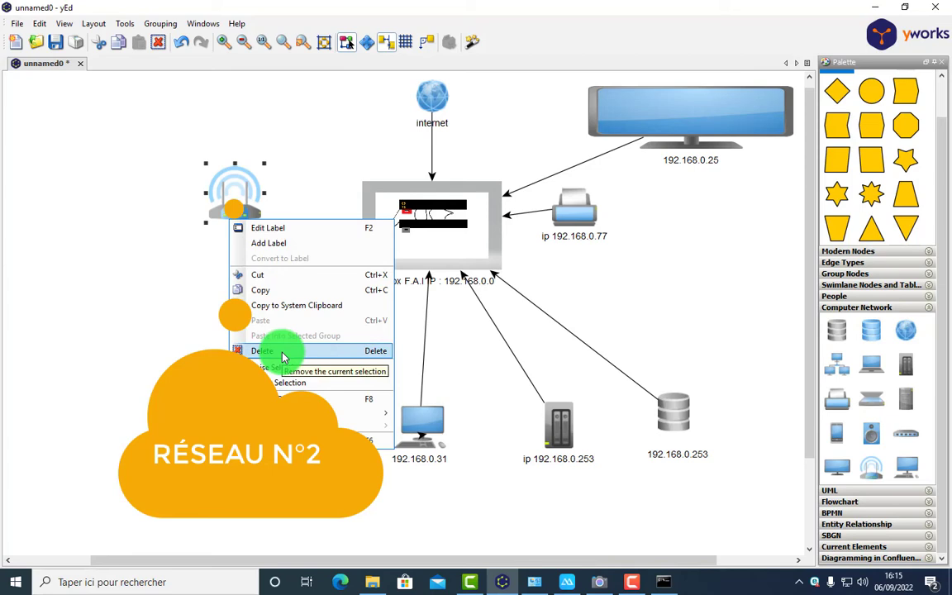
- Label the wireless router 'routeur réseau 2 >77.88.89.0'
{"action": "left_click", "coordinate": [273, 243]}
{"action": "type", "text": "routeur réseau 2 : 77.88.89.0"}
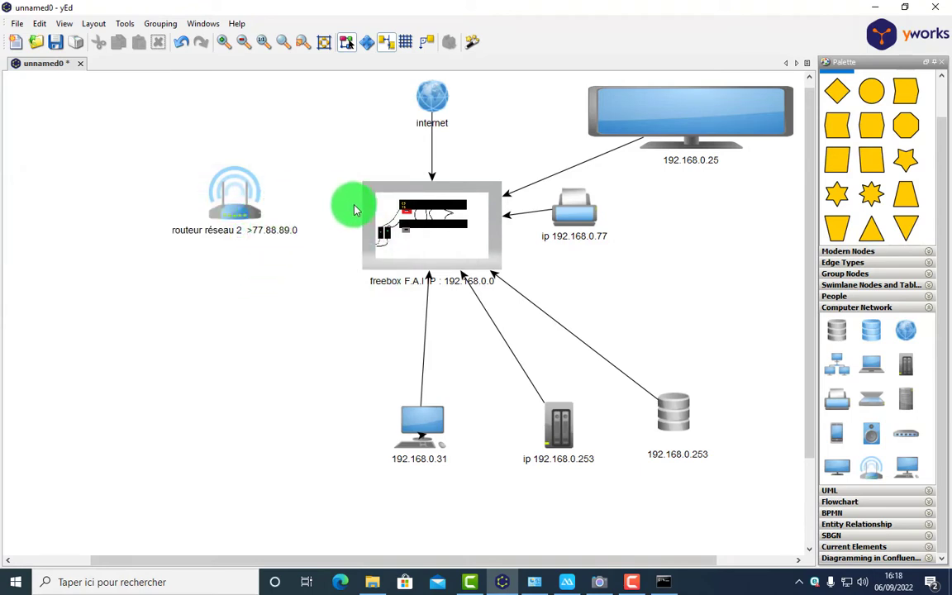
{"action": "left_click", "coordinate": [249, 235]}
- Drag the router's 'routeur réseau 2 >77.88.89.0' label above the router icon
{"action": "left_click_drag", "start_coordinate": [245, 227], "coordinate": [248, 153]}
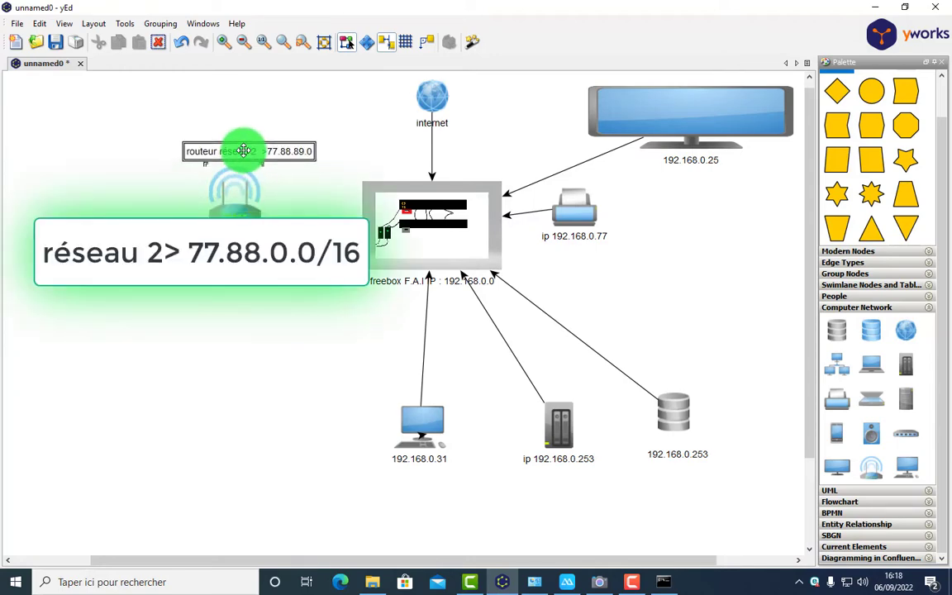
{"action": "left_click", "coordinate": [570, 578]}
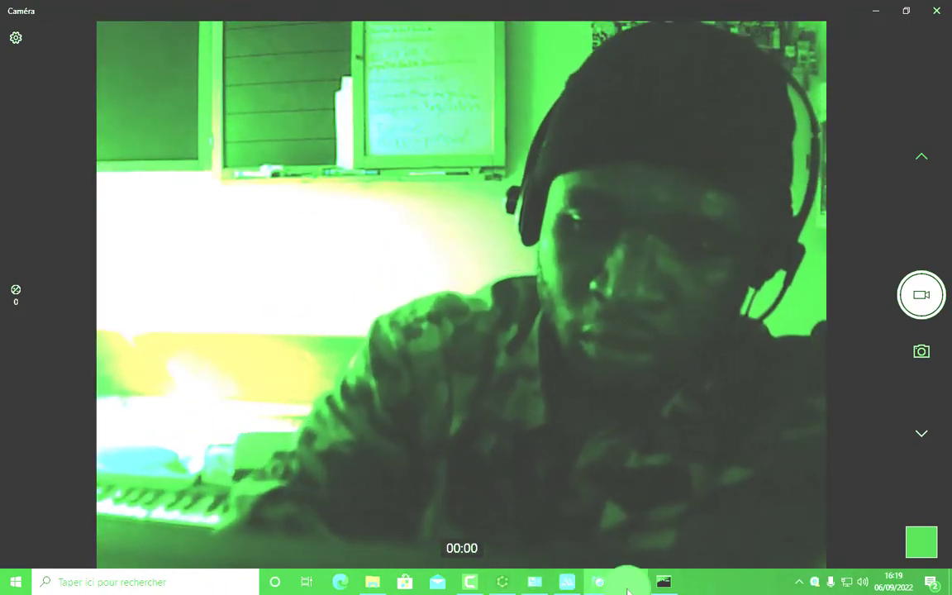
- Bring the yEd network diagram back to the front from the taskbar
{"action": "mouse_move", "coordinate": [630, 589]}
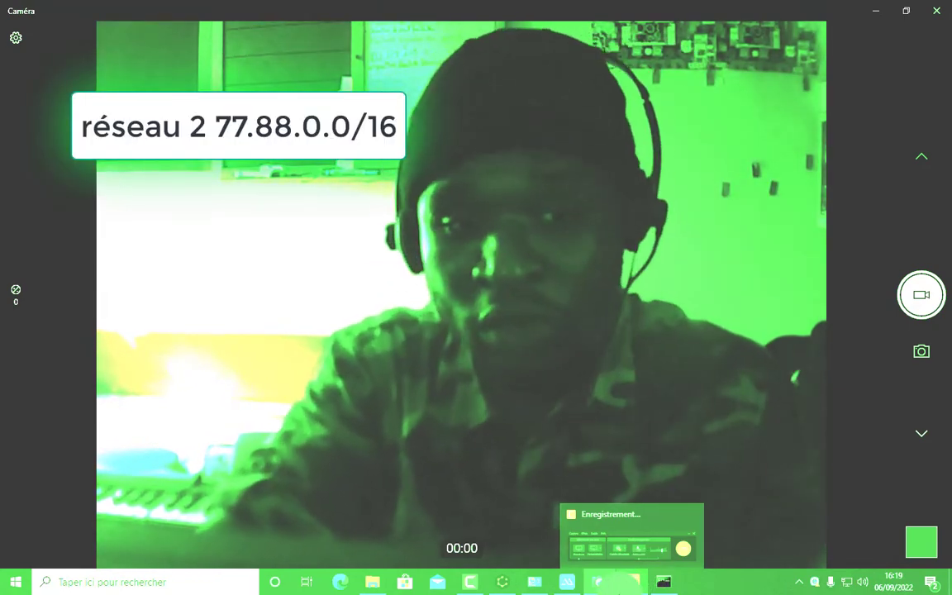
{"action": "mouse_move", "coordinate": [599, 582]}
{"action": "mouse_move", "coordinate": [568, 587]}
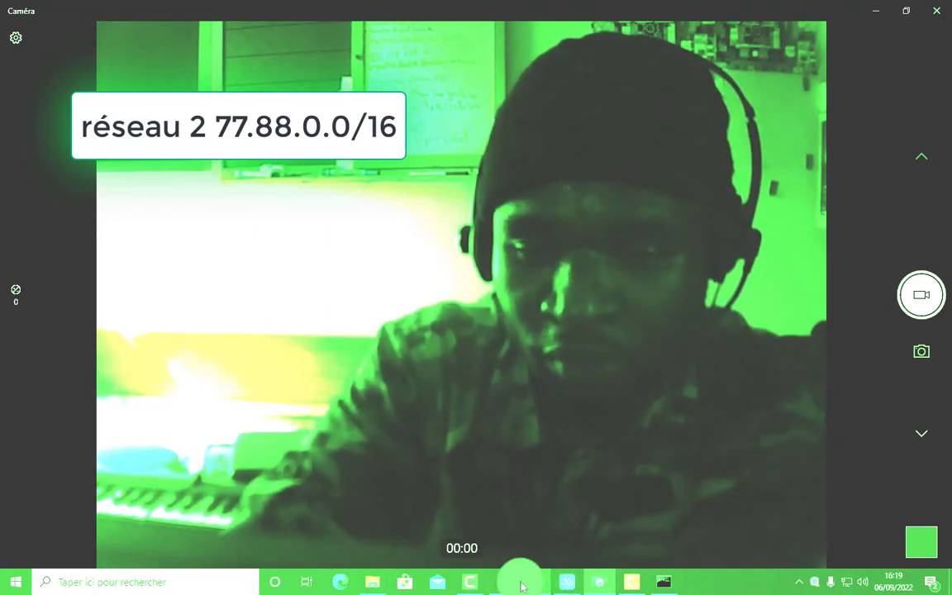
{"action": "left_click", "coordinate": [503, 582]}
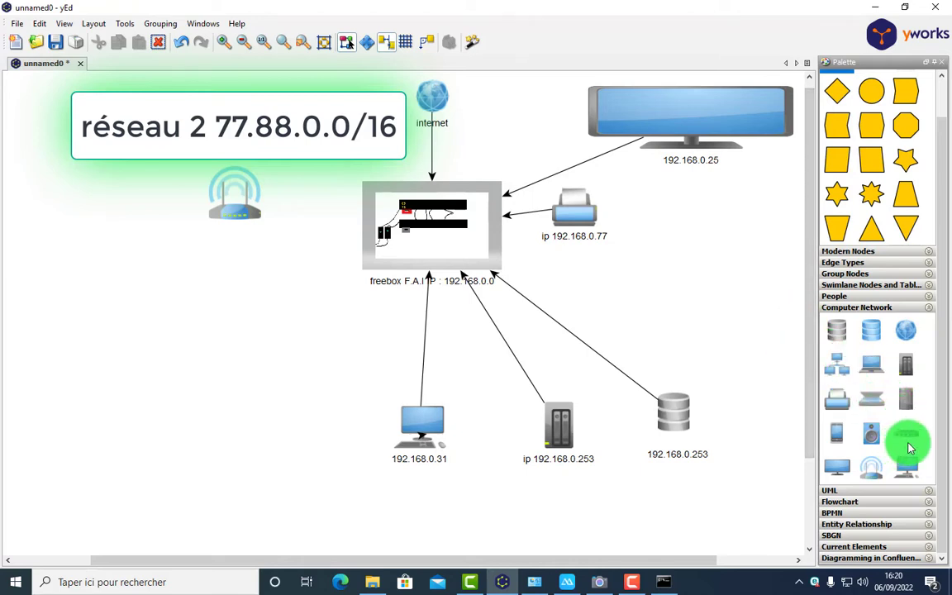
- Place a switch beneath the wireless router and draw an arrow from the router to it
{"action": "left_click_drag", "start_coordinate": [906, 436], "coordinate": [235, 275]}
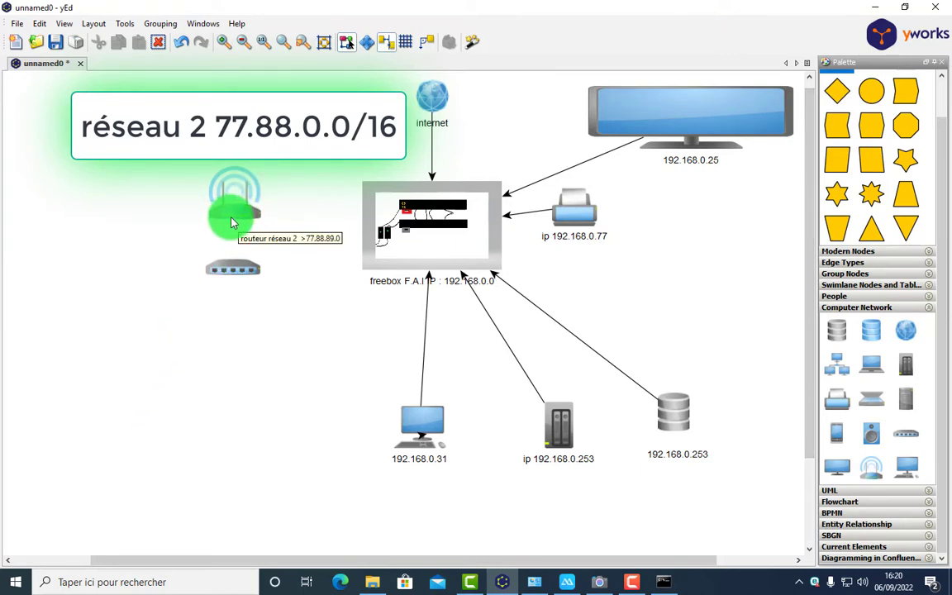
{"action": "left_click_drag", "start_coordinate": [232, 222], "coordinate": [232, 264]}
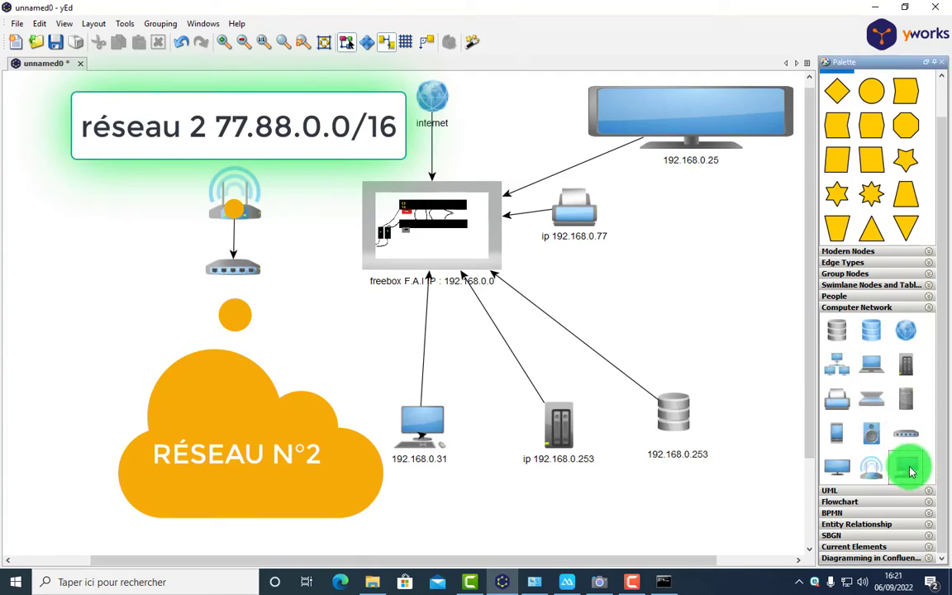
- Add a laptop from the palette and position it at the lower left
{"action": "left_click", "coordinate": [910, 471]}
{"action": "left_click_drag", "start_coordinate": [873, 378], "coordinate": [149, 376]}
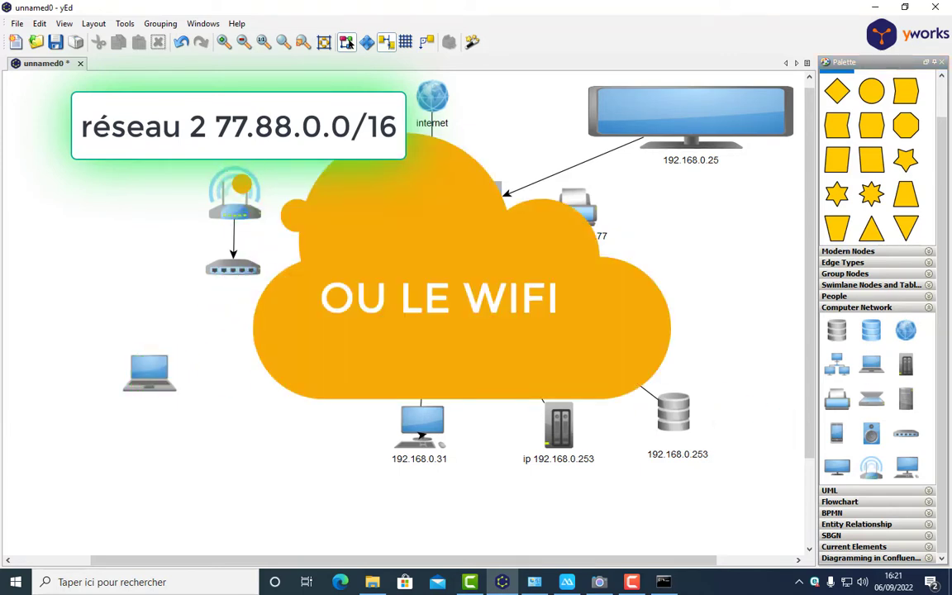
{"action": "left_click", "coordinate": [149, 372]}
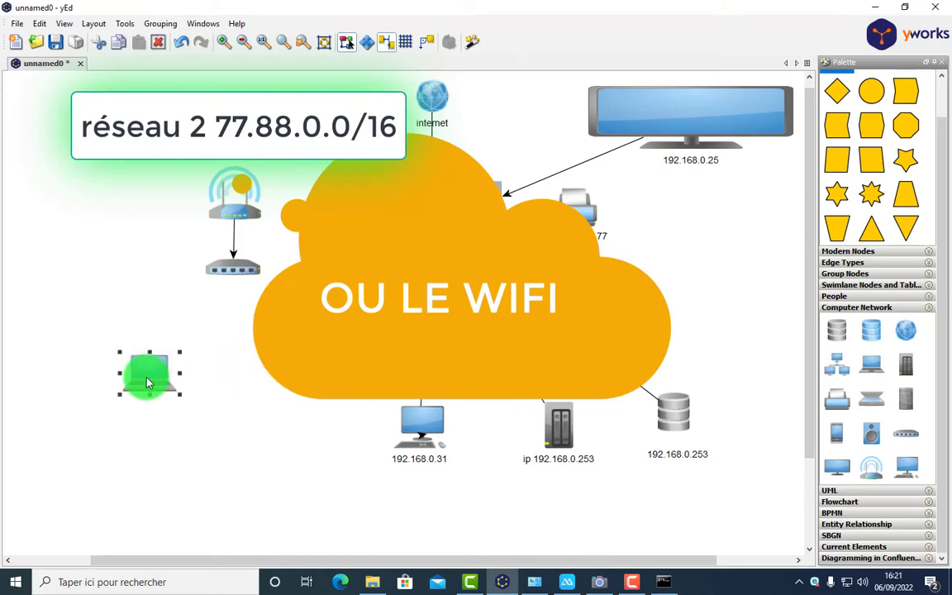
{"action": "left_click_drag", "start_coordinate": [149, 372], "coordinate": [100, 393]}
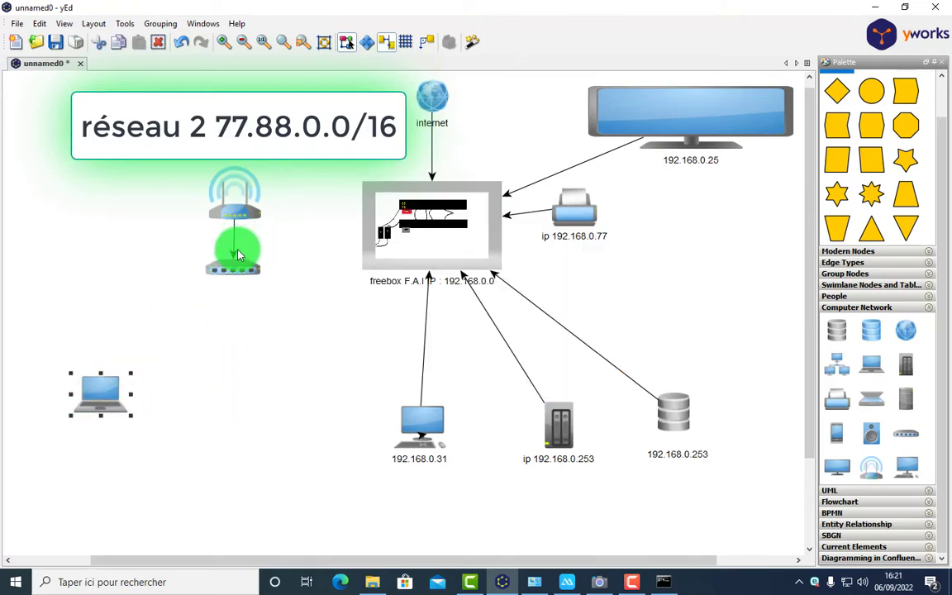
{"action": "left_click", "coordinate": [233, 323]}
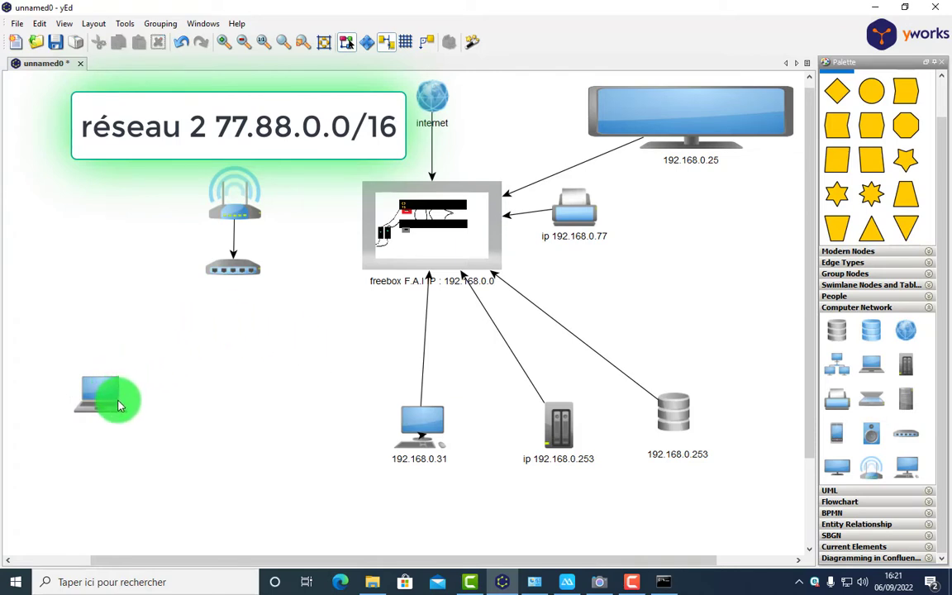
- Connect the laptop to the switch with an edge attached to the switch node
{"action": "left_click_drag", "start_coordinate": [181, 348], "coordinate": [224, 279]}
{"action": "left_click", "coordinate": [224, 278]}
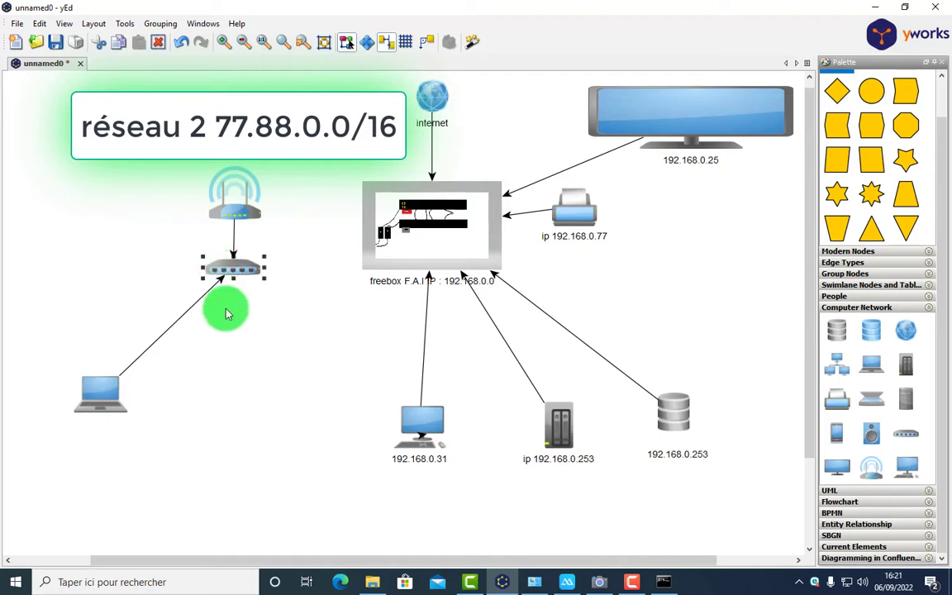
{"action": "left_click", "coordinate": [211, 347]}
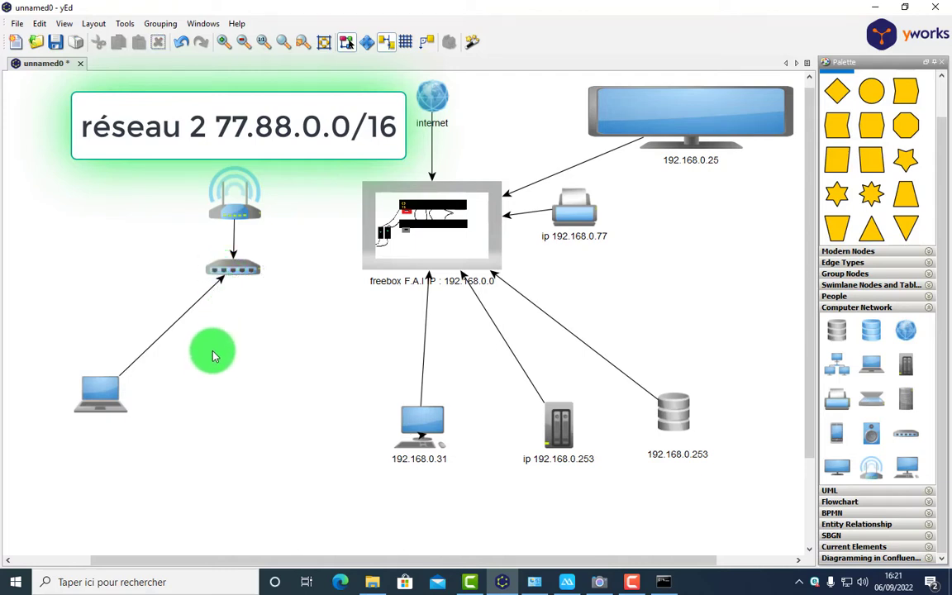
{"action": "left_click", "coordinate": [220, 279]}
{"action": "left_click_drag", "start_coordinate": [219, 276], "coordinate": [212, 276]}
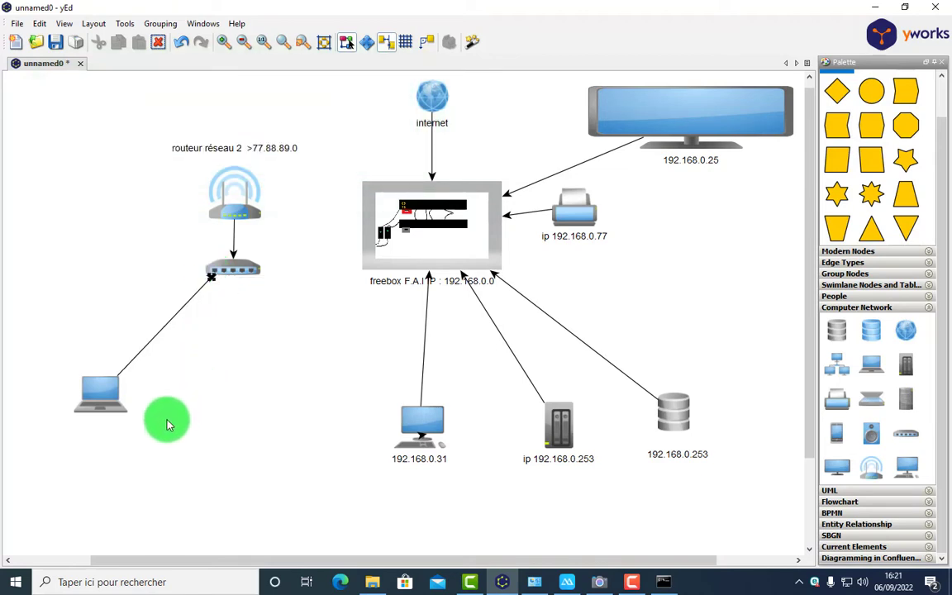
{"action": "left_click", "coordinate": [124, 393]}
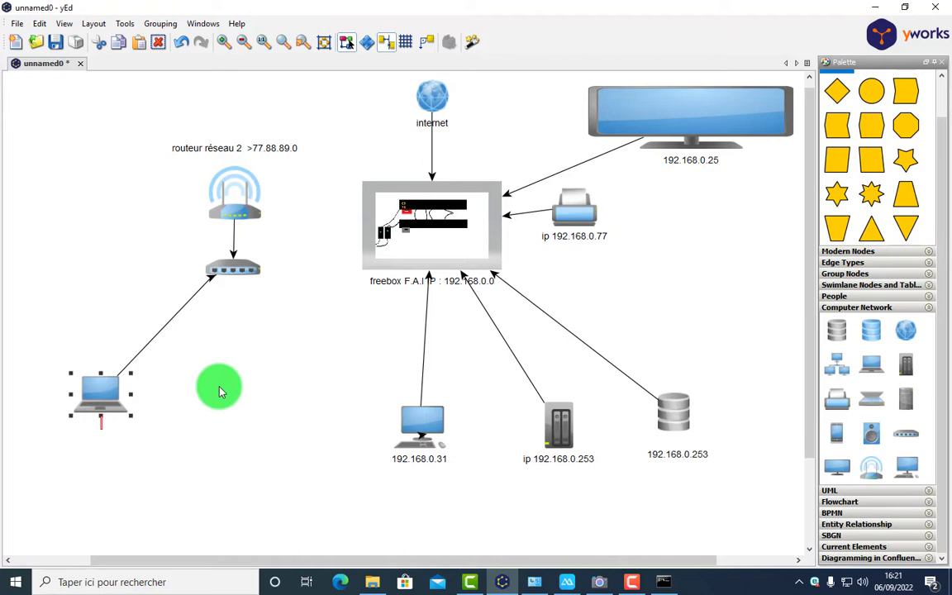
- Label the laptop ip>77.88.89.10/24
{"action": "type", "text": "77.88.89"}
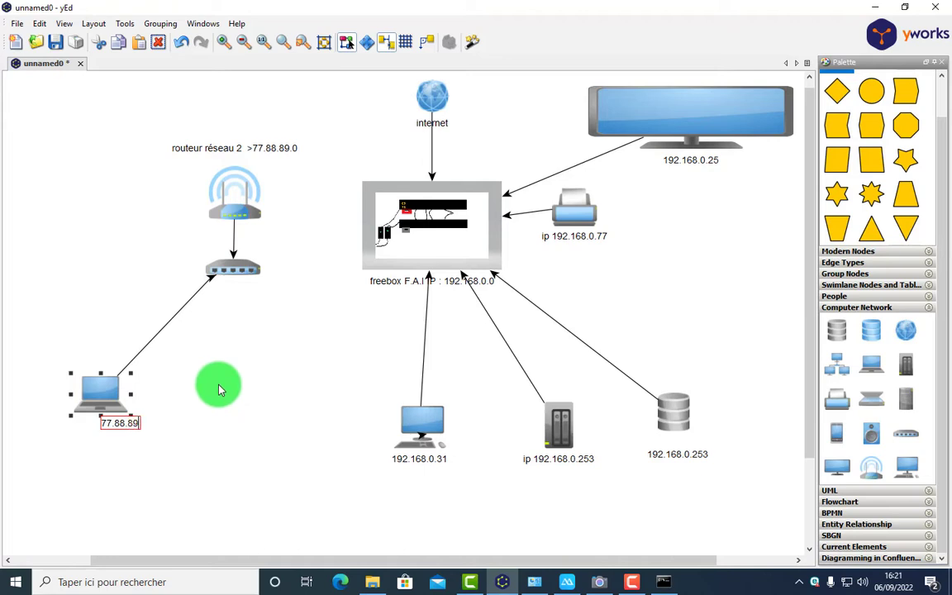
{"action": "type", "text": ".10/2"}
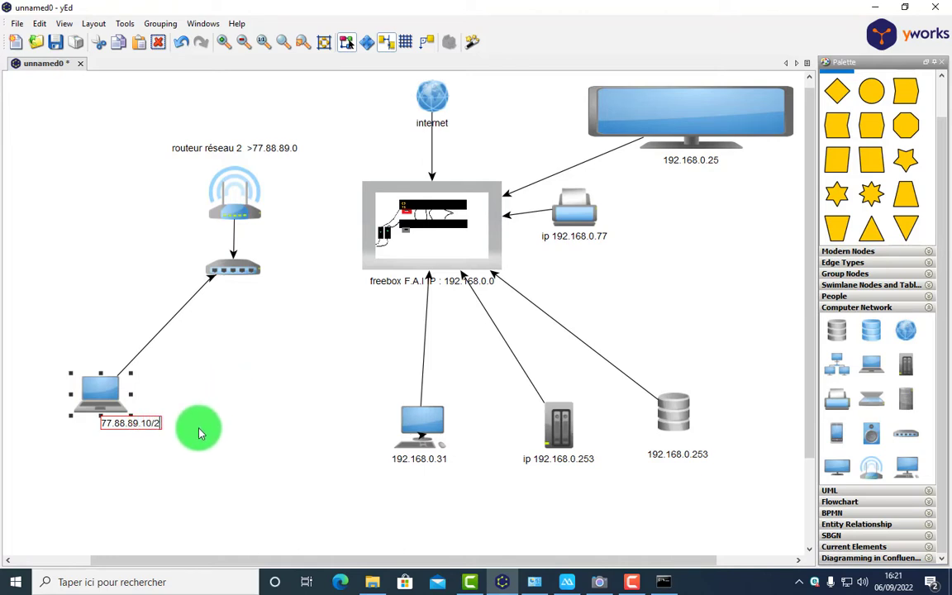
{"action": "type", "text": "4"}
{"action": "key", "text": "Return"}
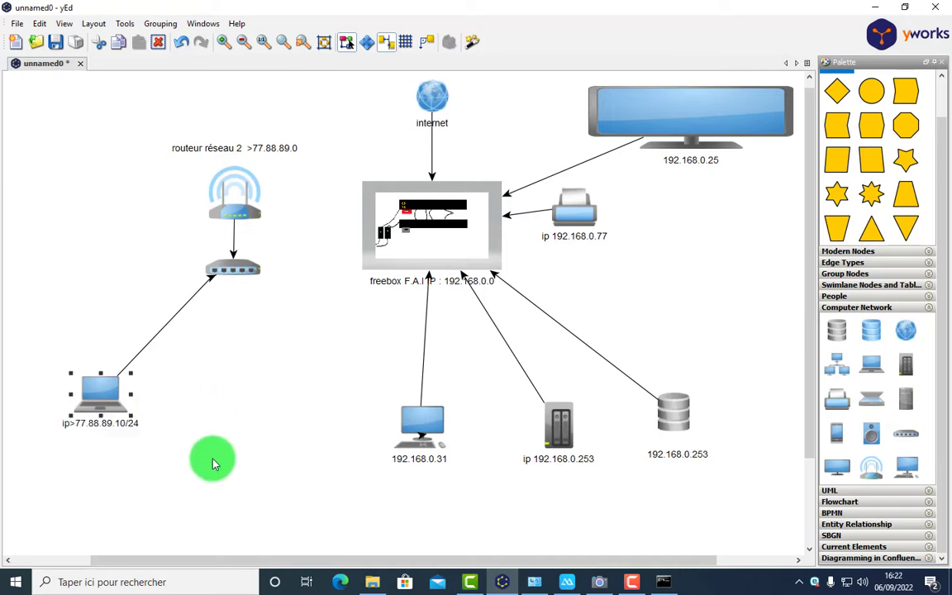
{"action": "left_click", "coordinate": [213, 446]}
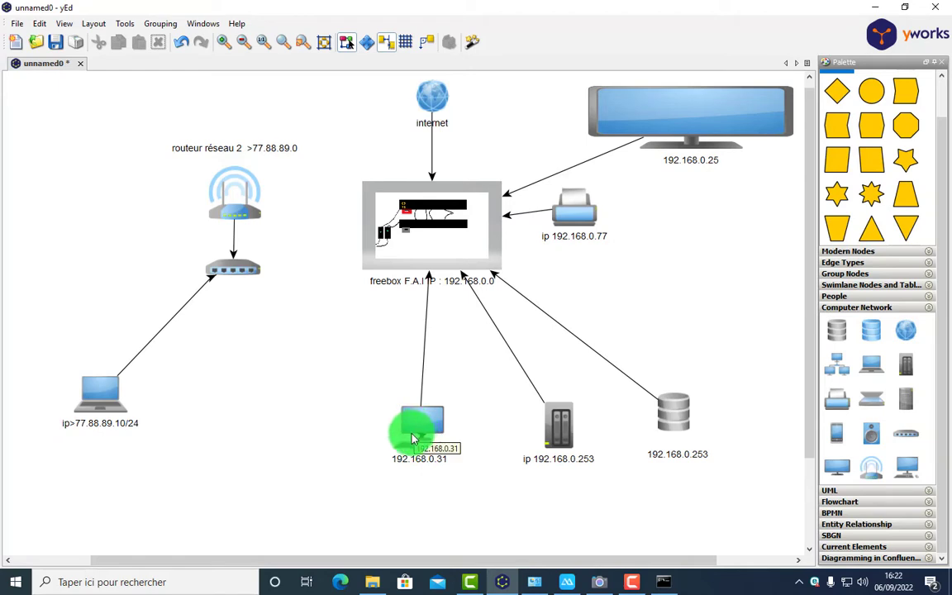
- Link the 192.168.0.31 computer to the switch, then briefly minimize and restore yEd
{"action": "mouse_move", "coordinate": [413, 436]}
{"action": "left_mouse_down"}
{"action": "mouse_move", "coordinate": [351, 404]}
{"action": "mouse_move", "coordinate": [254, 279]}
{"action": "left_mouse_up"}
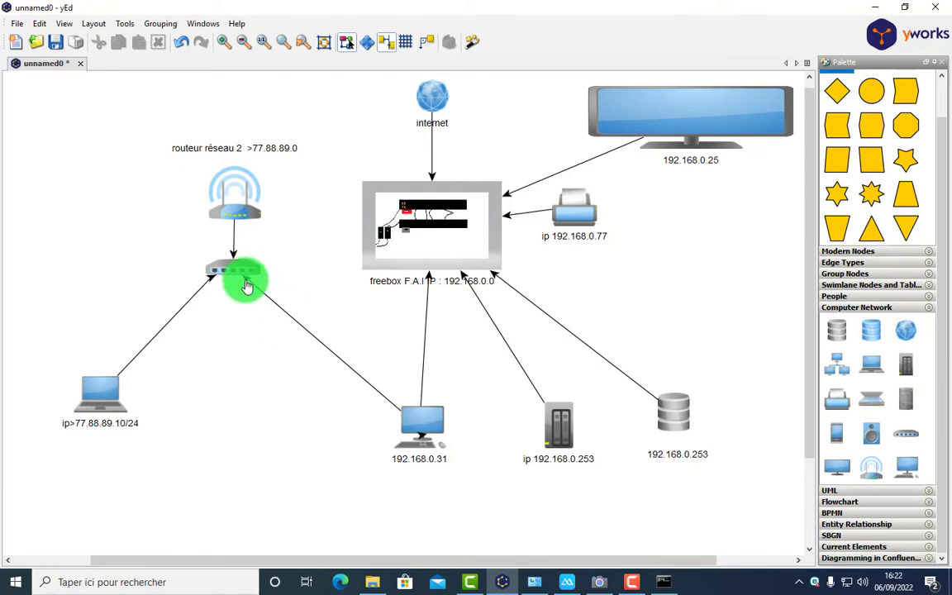
{"action": "left_click", "coordinate": [256, 277]}
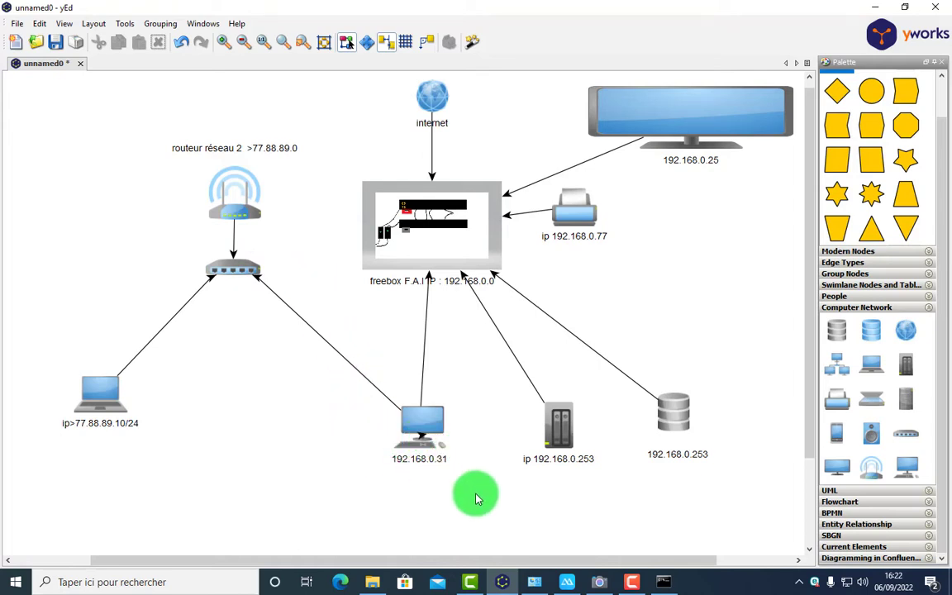
{"action": "left_click", "coordinate": [871, 12]}
{"action": "left_click", "coordinate": [871, 11]}
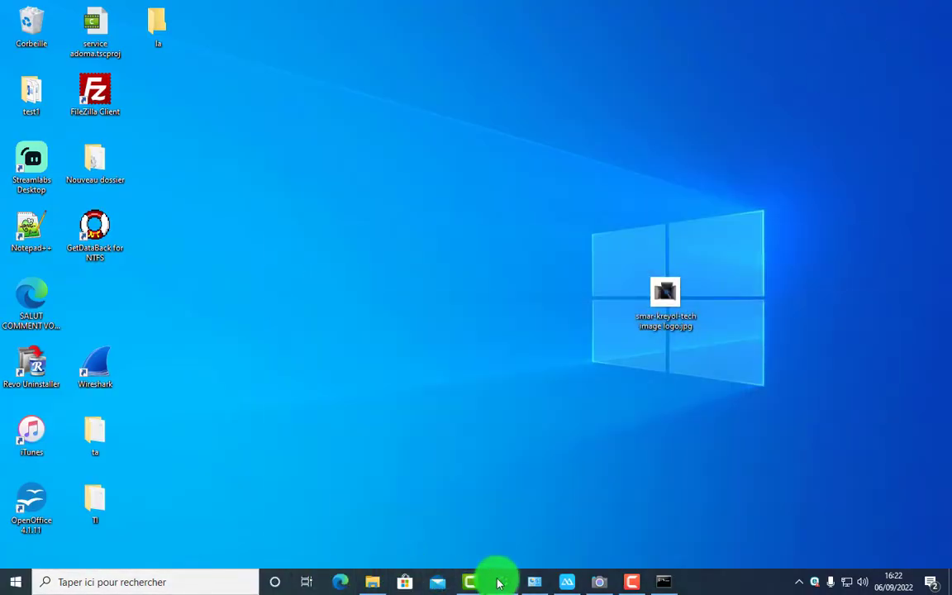
{"action": "left_click", "coordinate": [502, 582]}
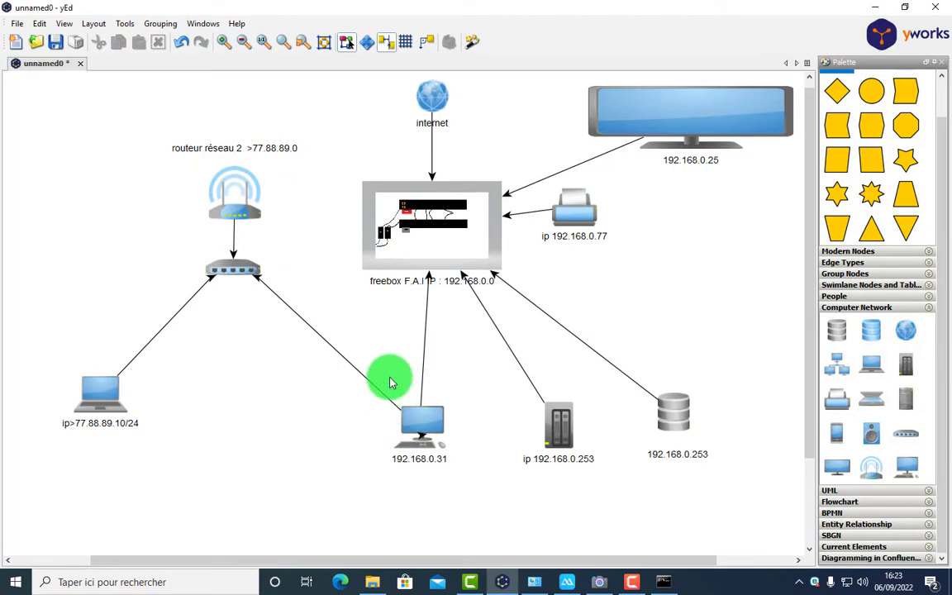
- Select the switch–192.168.0.31 link and begin typing its label 'ip 77.88.89.20/10'
{"action": "left_click", "coordinate": [333, 353]}
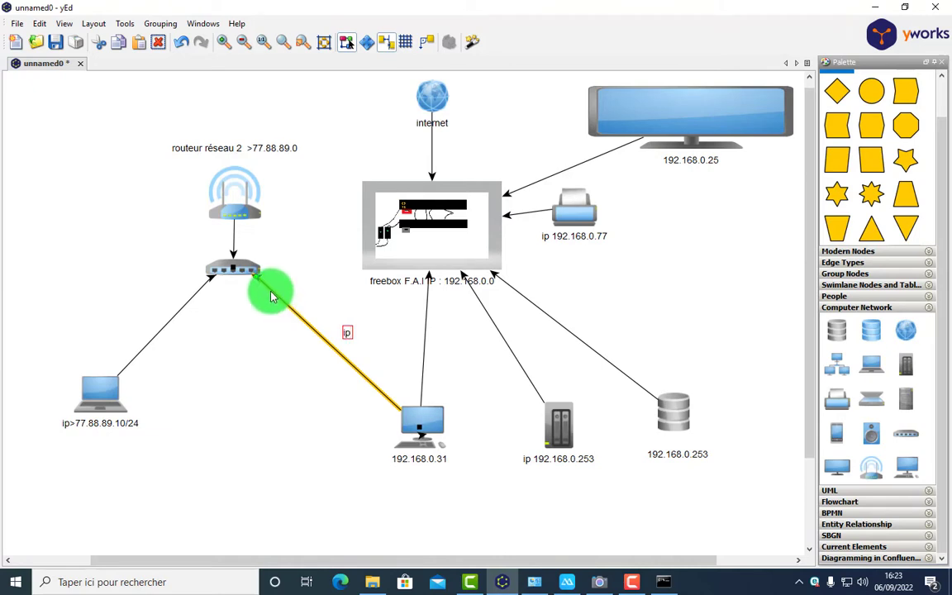
{"action": "type", "text": "77.88.89.20/10"}
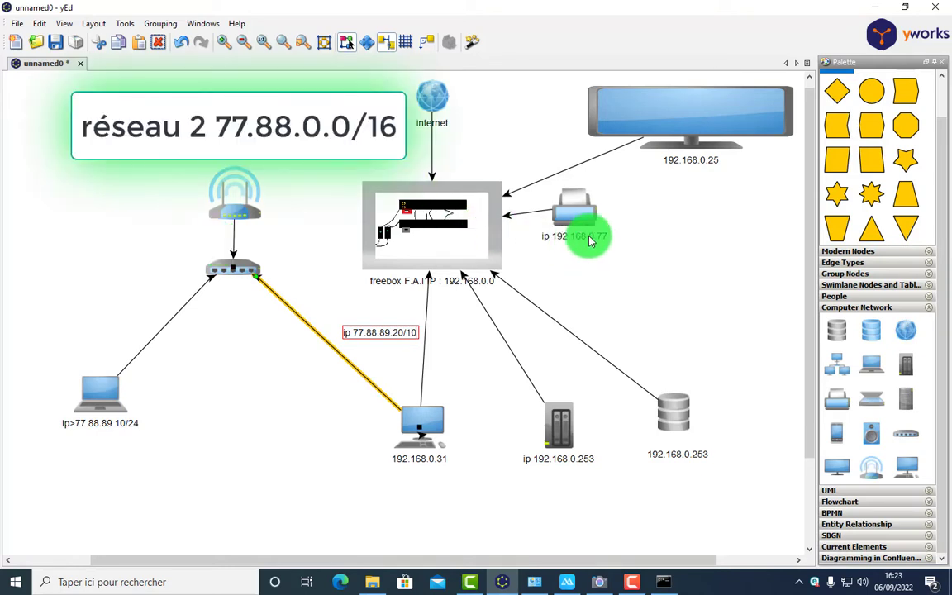
- Append /24 to the freebox address label so it reads 192.168.0.0/24
{"action": "left_click", "coordinate": [483, 281]}
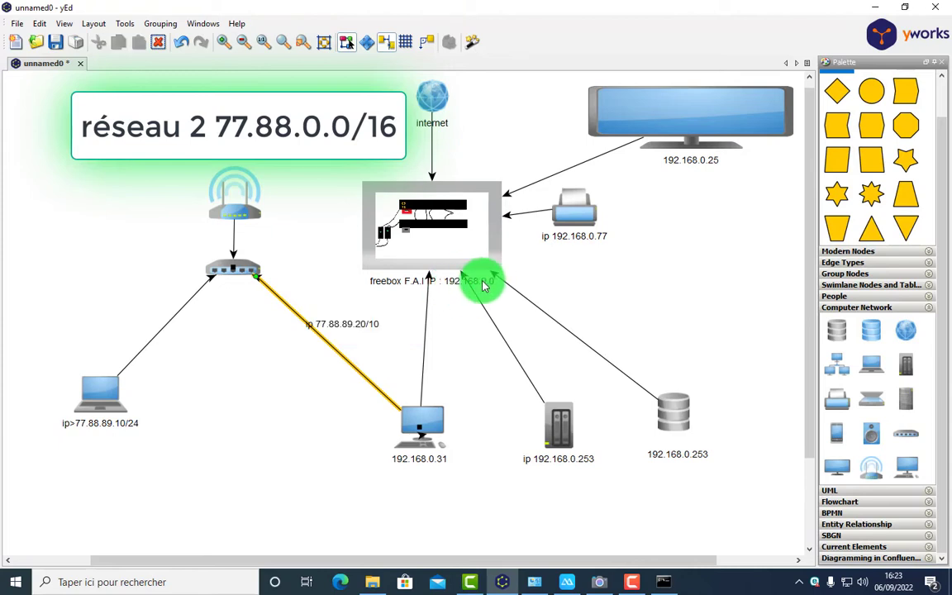
{"action": "right_click", "coordinate": [483, 283]}
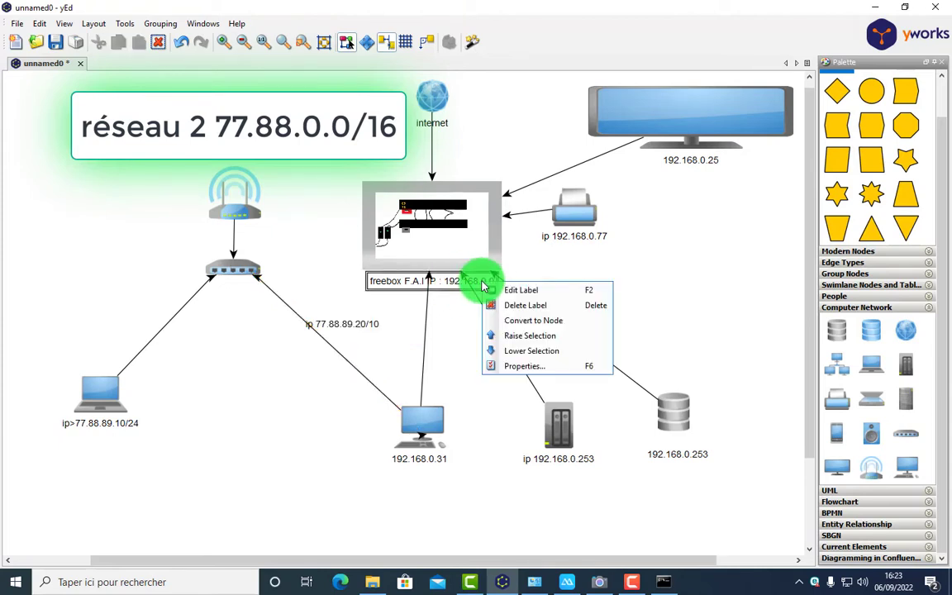
{"action": "left_click", "coordinate": [544, 289]}
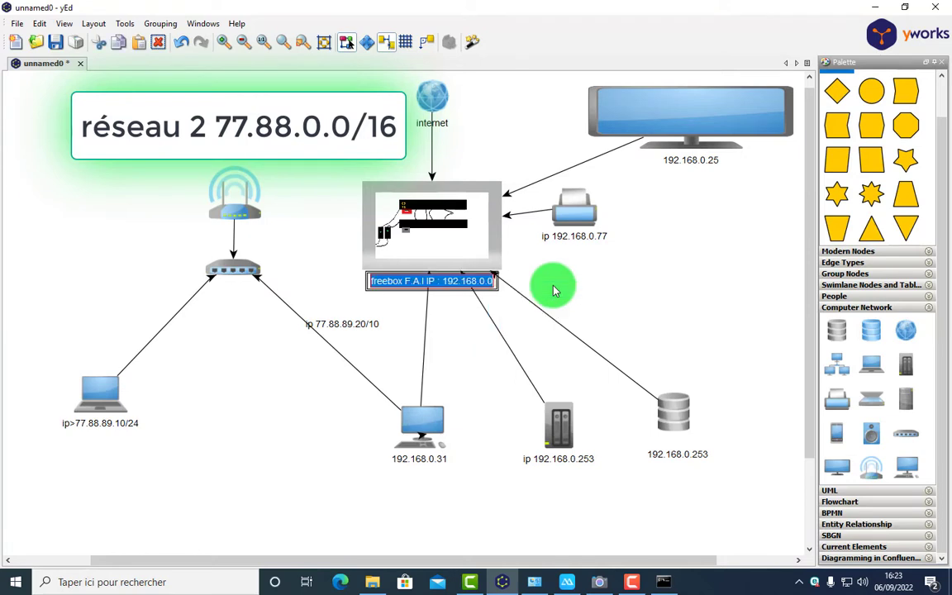
{"action": "left_click", "coordinate": [493, 287]}
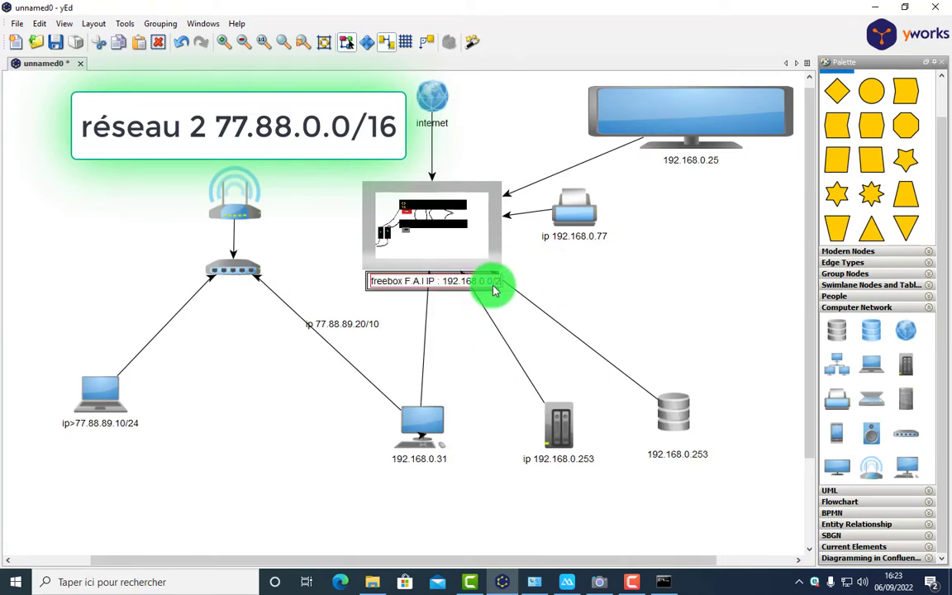
{"action": "type", "text": "/24"}
{"action": "left_click", "coordinate": [562, 286]}
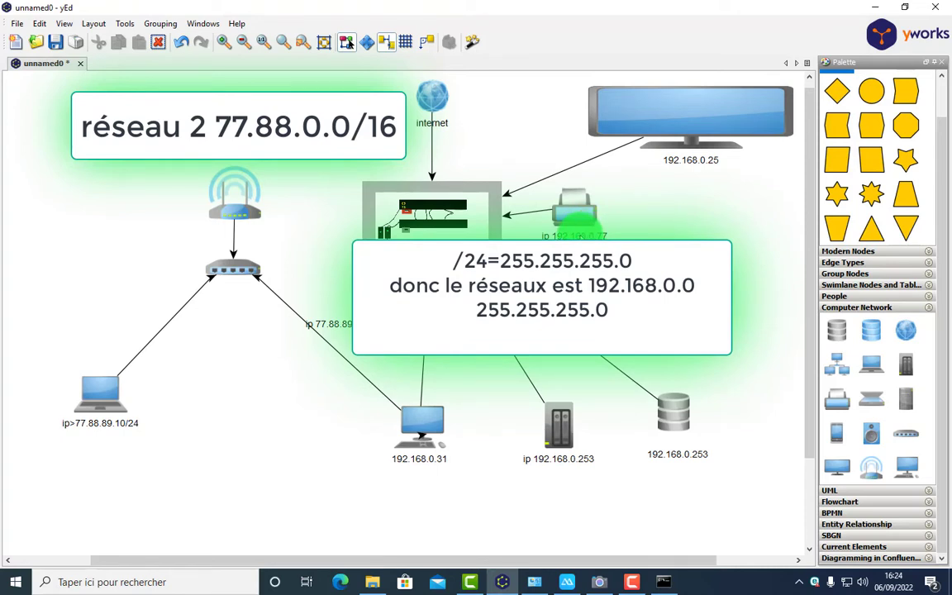
- Change the printer label to ip 192.168.0.77/24
{"action": "right_click", "coordinate": [584, 239]}
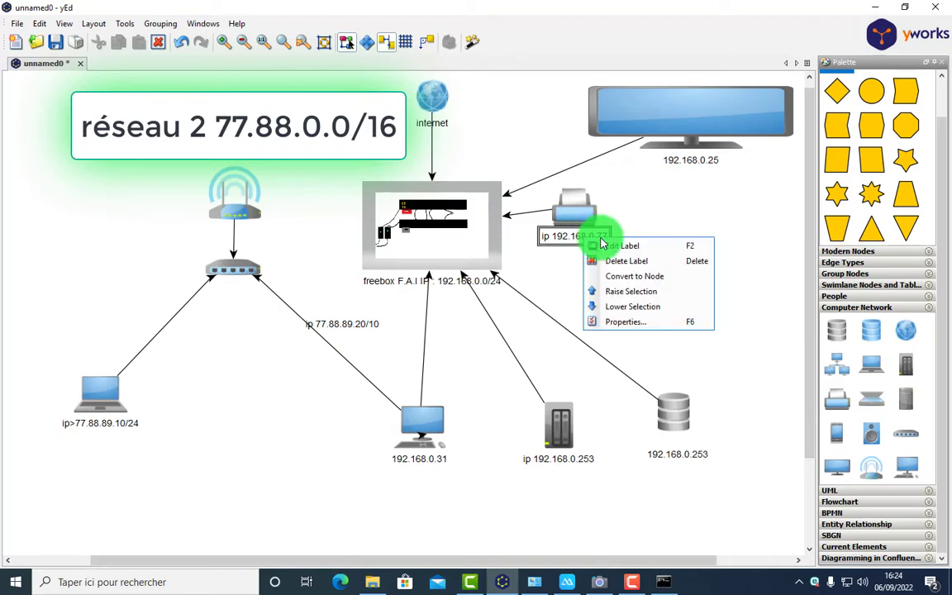
{"action": "left_click", "coordinate": [631, 247]}
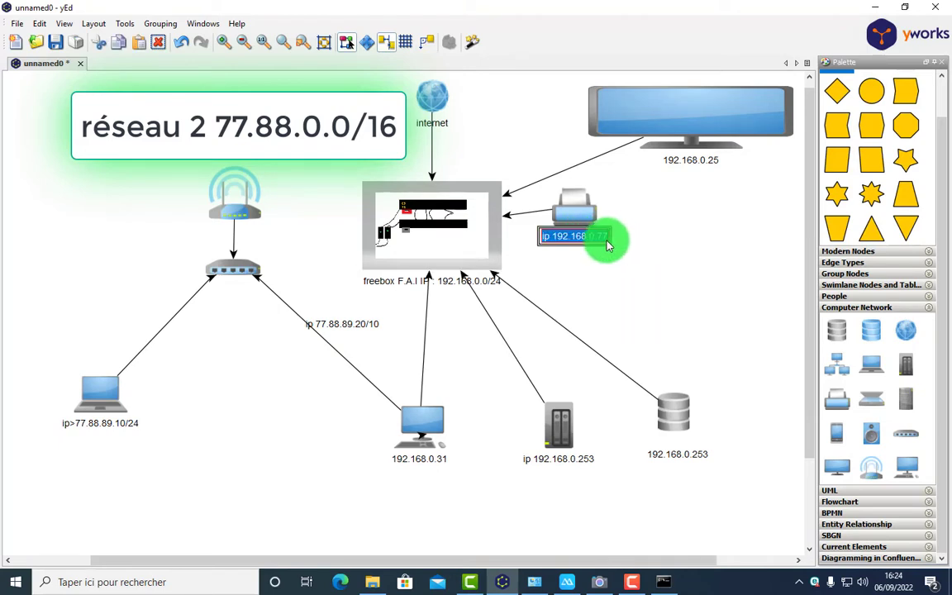
{"action": "left_click", "coordinate": [607, 241]}
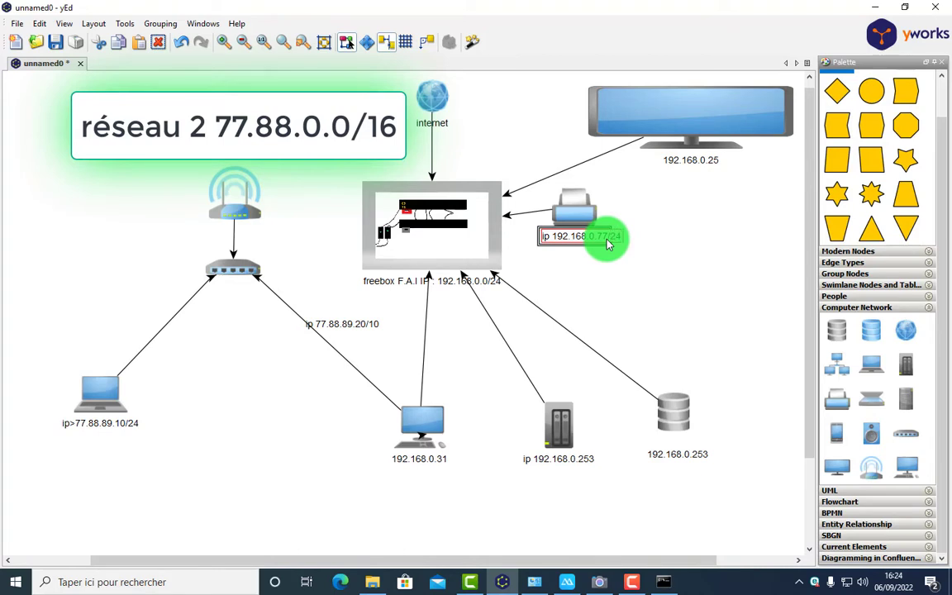
{"action": "left_click", "coordinate": [648, 314]}
- Append /24 to the screen's label so it reads 192.168.0.25/24
{"action": "right_click", "coordinate": [717, 165]}
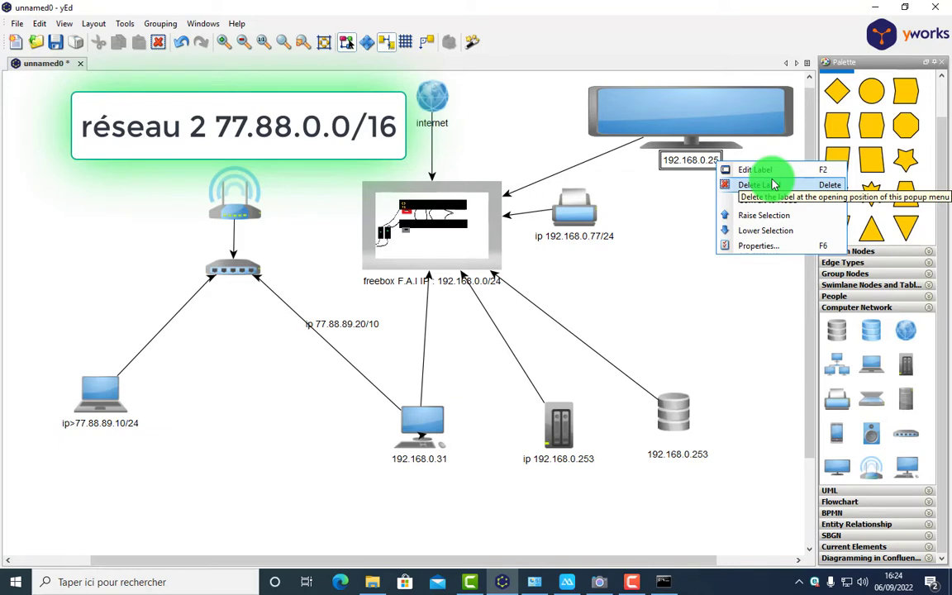
{"action": "left_click", "coordinate": [814, 170]}
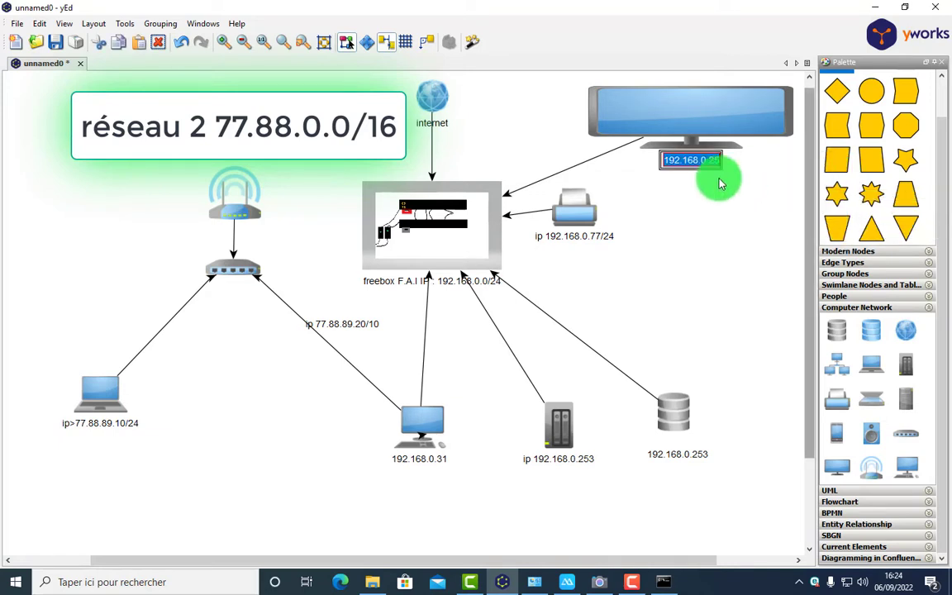
{"action": "key", "text": "Return"}
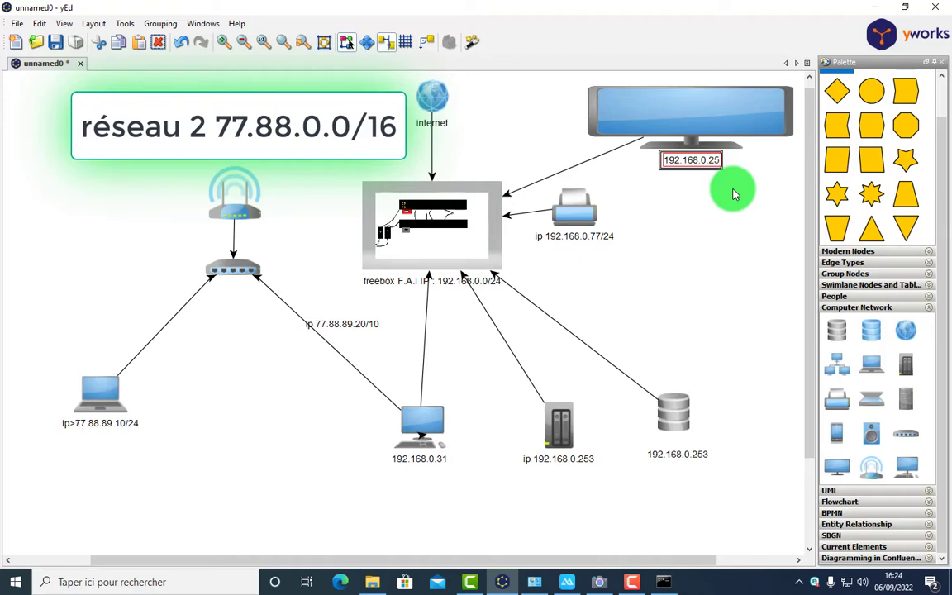
{"action": "type", "text": "/24"}
{"action": "left_click", "coordinate": [753, 245]}
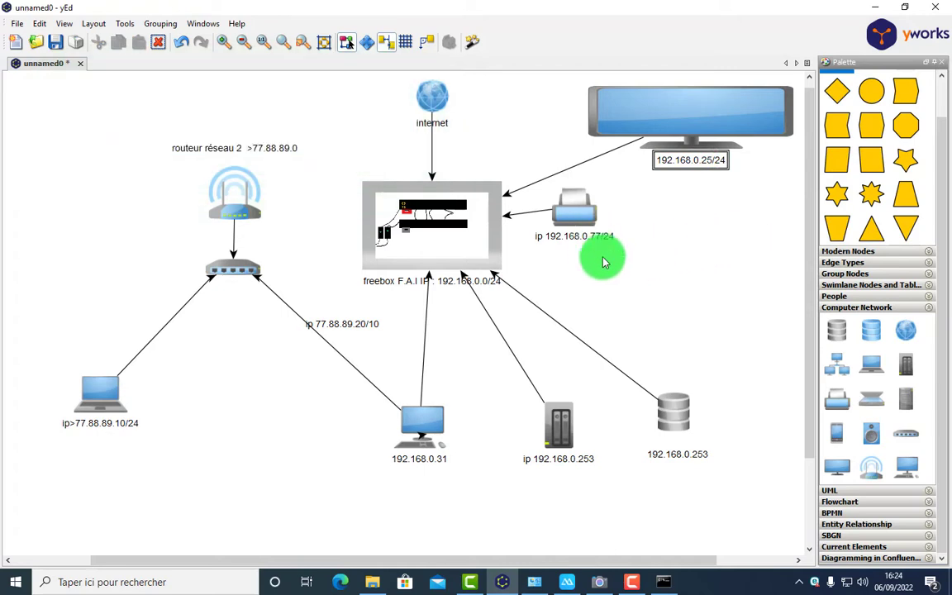
- Change the database label to 192.168.0.253/24
{"action": "right_click", "coordinate": [693, 461]}
{"action": "left_click", "coordinate": [723, 463]}
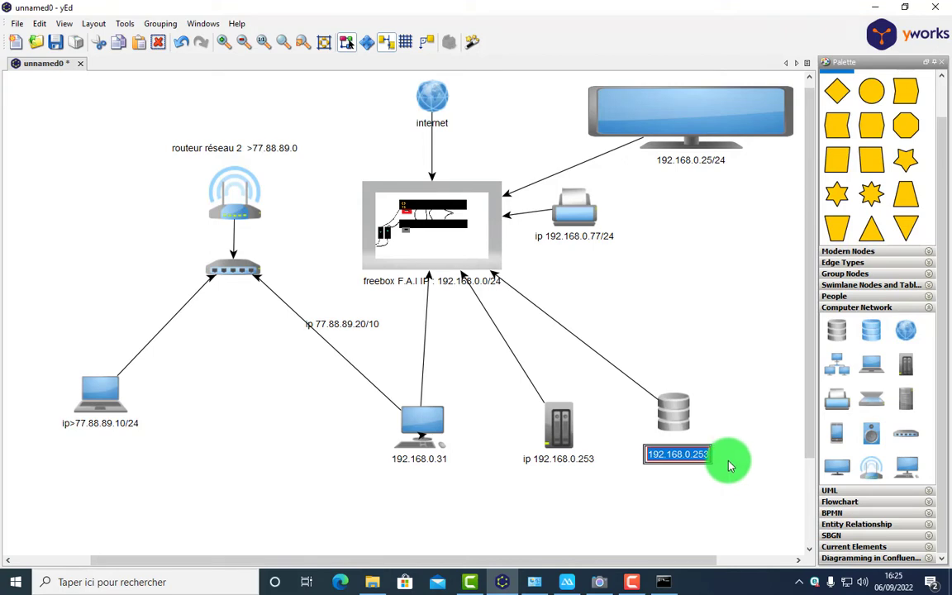
{"action": "left_click", "coordinate": [707, 454]}
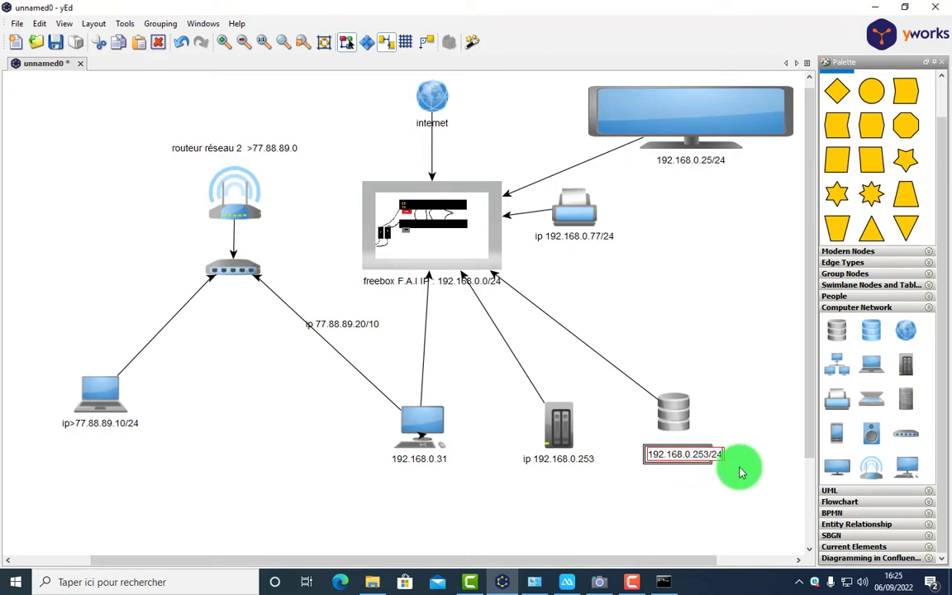
{"action": "left_click", "coordinate": [747, 463]}
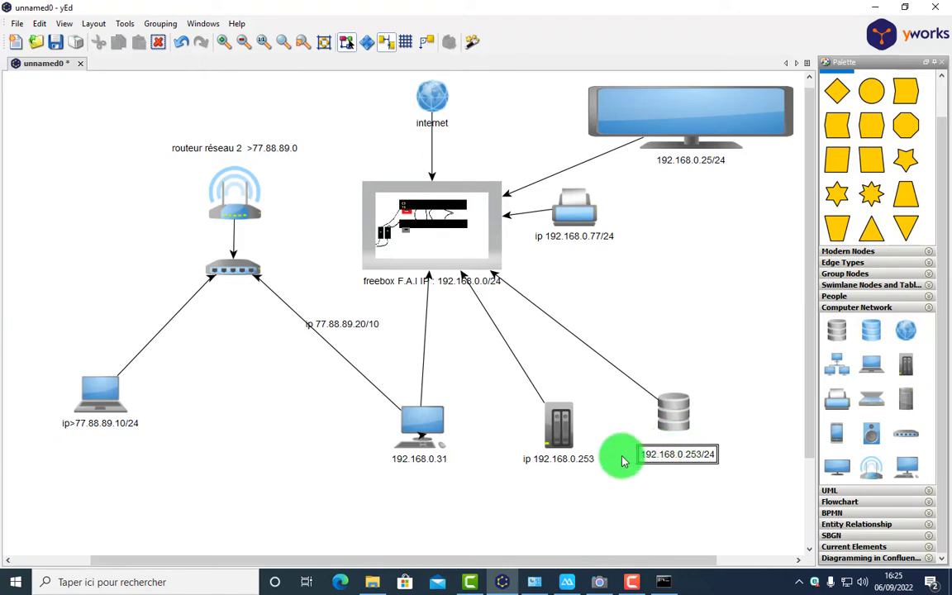
- Append /24 to the server label, making it ip 192.168.0.253/24
{"action": "right_click", "coordinate": [569, 461]}
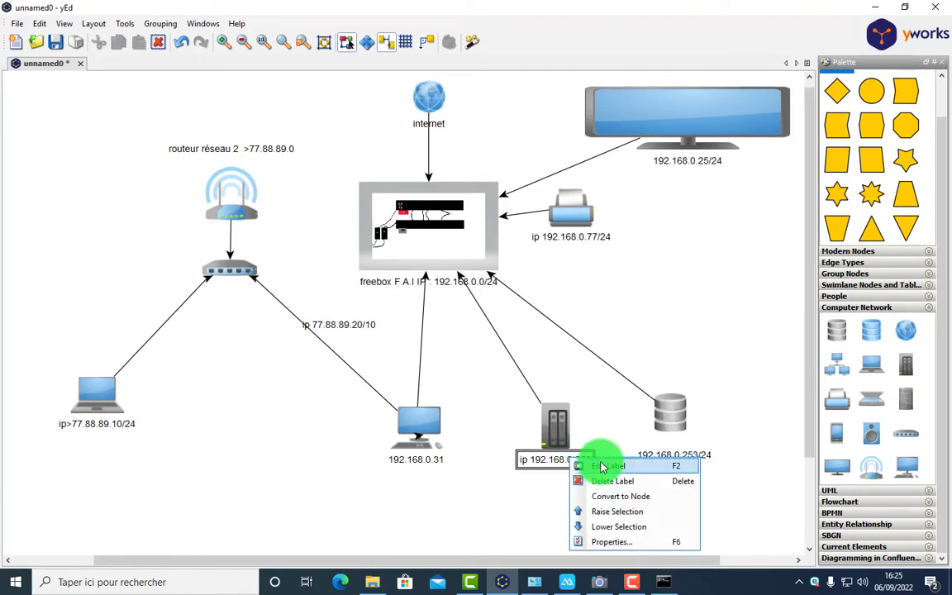
{"action": "left_click", "coordinate": [608, 466]}
{"action": "left_click", "coordinate": [592, 465]}
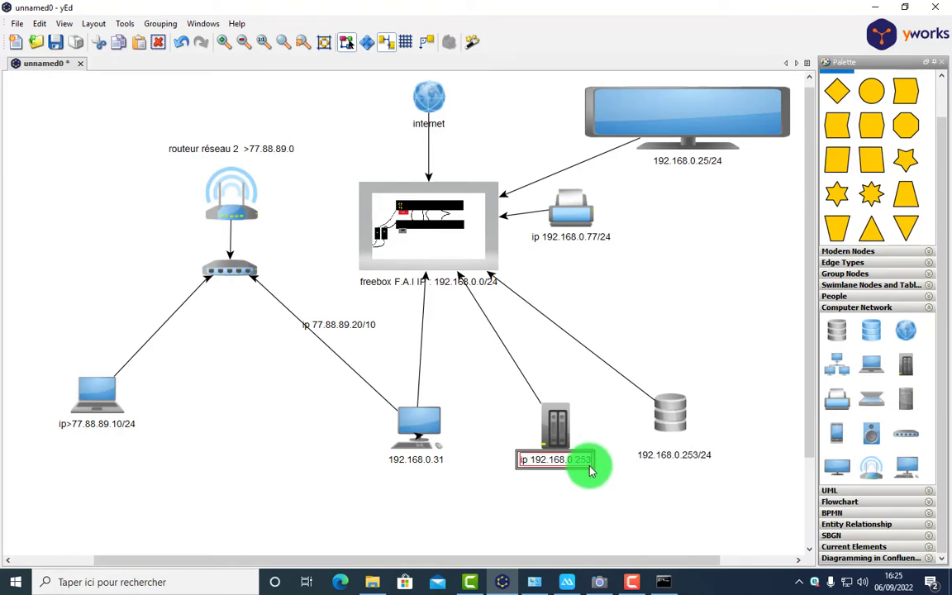
{"action": "type", "text": "/24"}
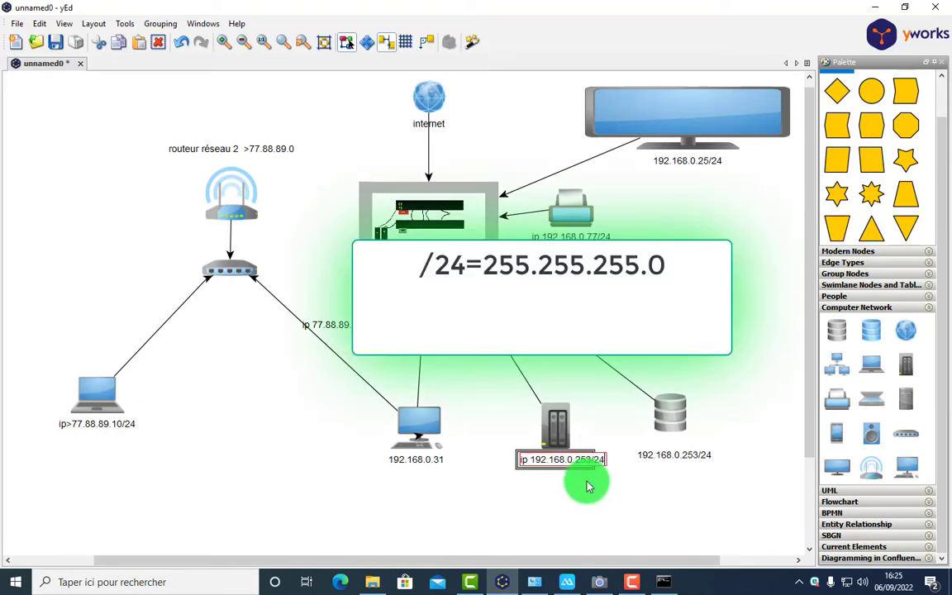
{"action": "key", "text": "Return"}
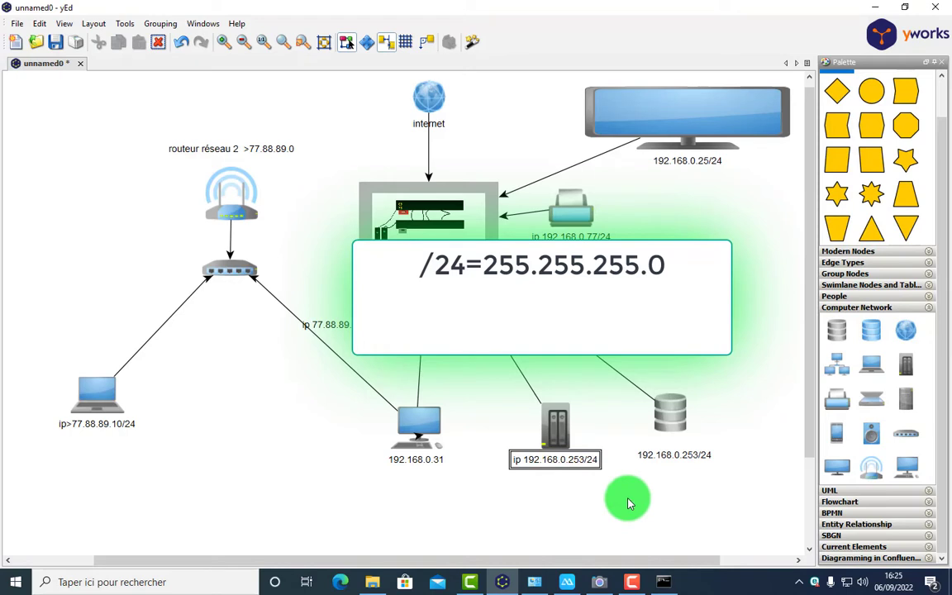
{"action": "right_click", "coordinate": [432, 467]}
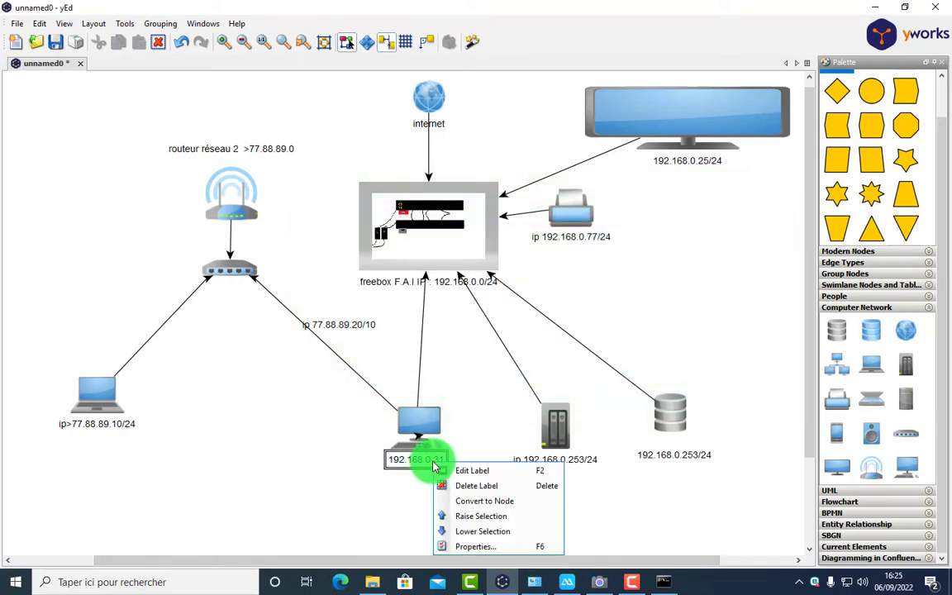
{"action": "left_click", "coordinate": [403, 342]}
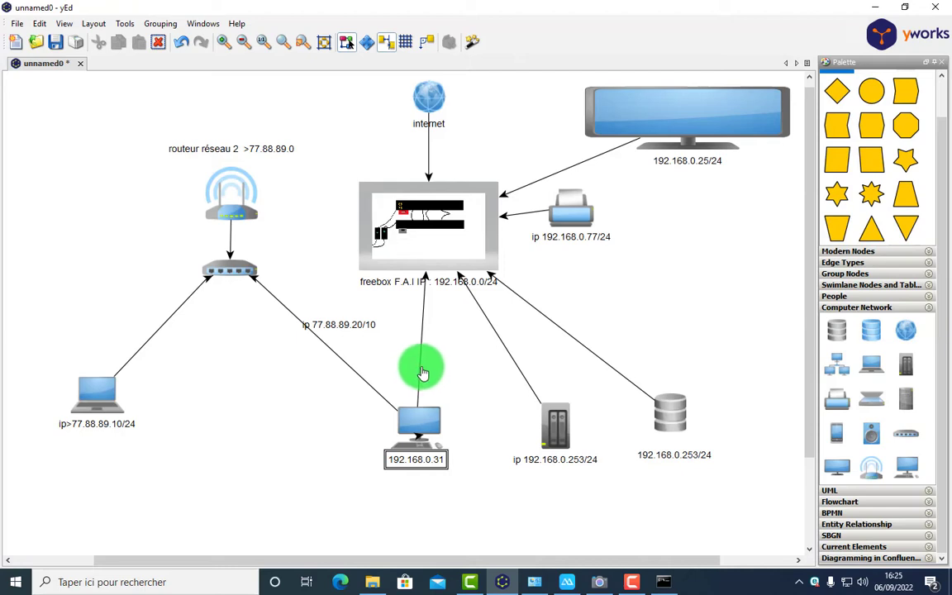
- Add the label 192.168.0.31/24 to the computer-to-freebox link
{"action": "left_click", "coordinate": [422, 373]}
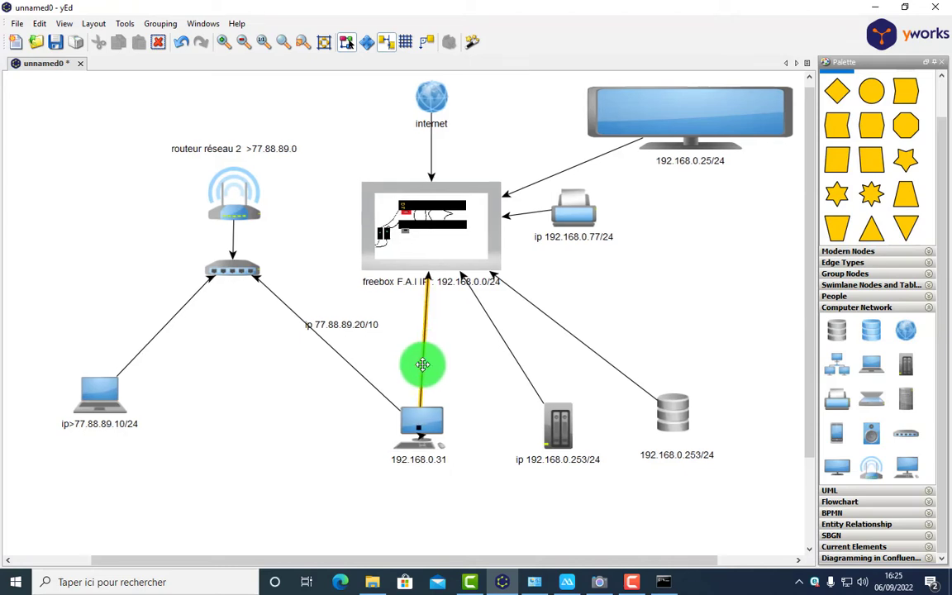
{"action": "right_click", "coordinate": [423, 373]}
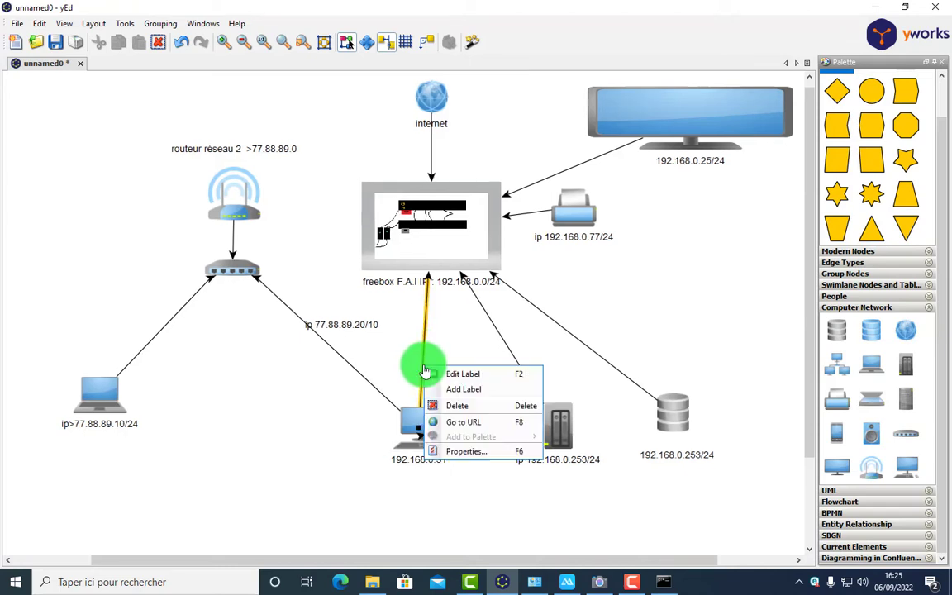
{"action": "left_click", "coordinate": [476, 382]}
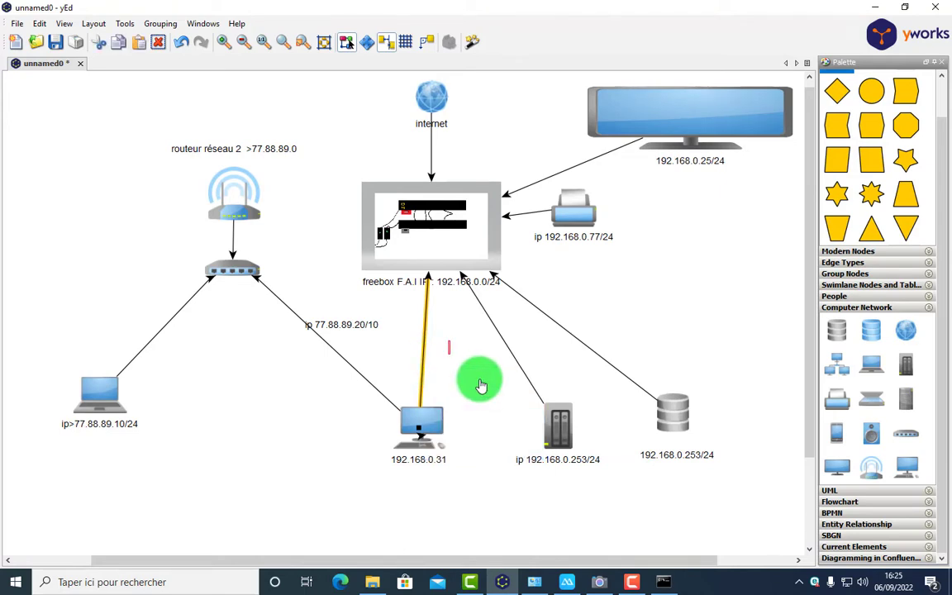
{"action": "type", "text": "192"}
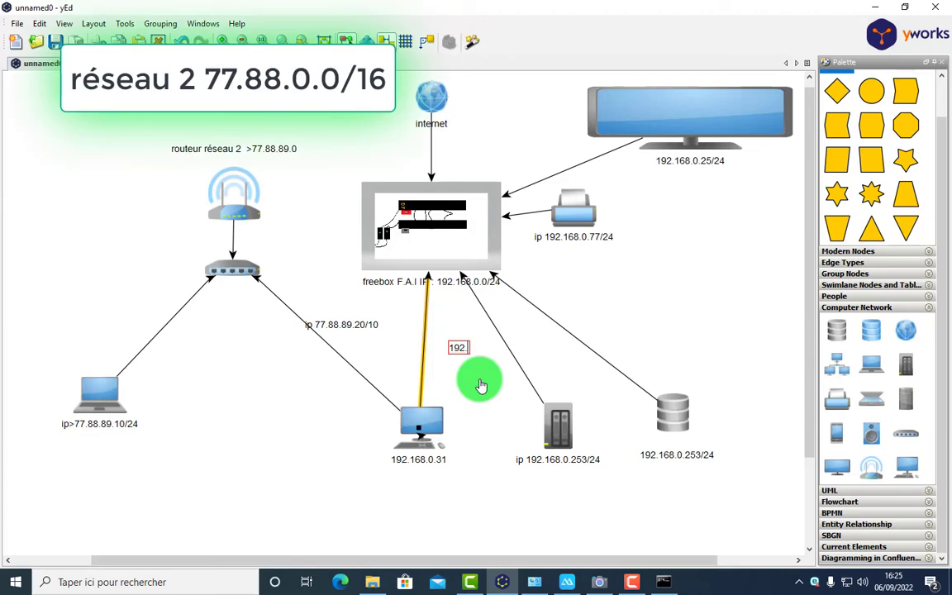
{"action": "type", "text": ".168.0.31/24"}
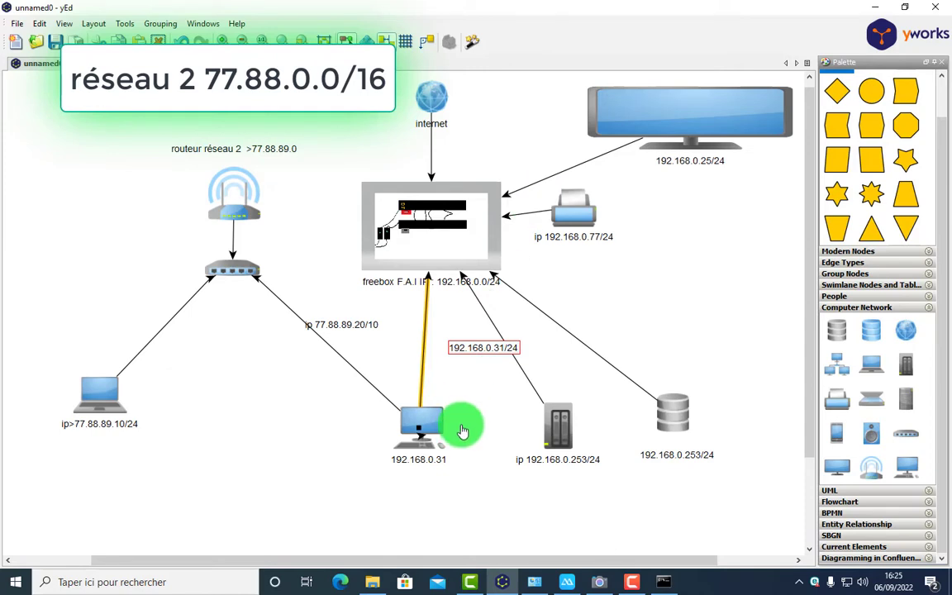
{"action": "key", "text": "Return"}
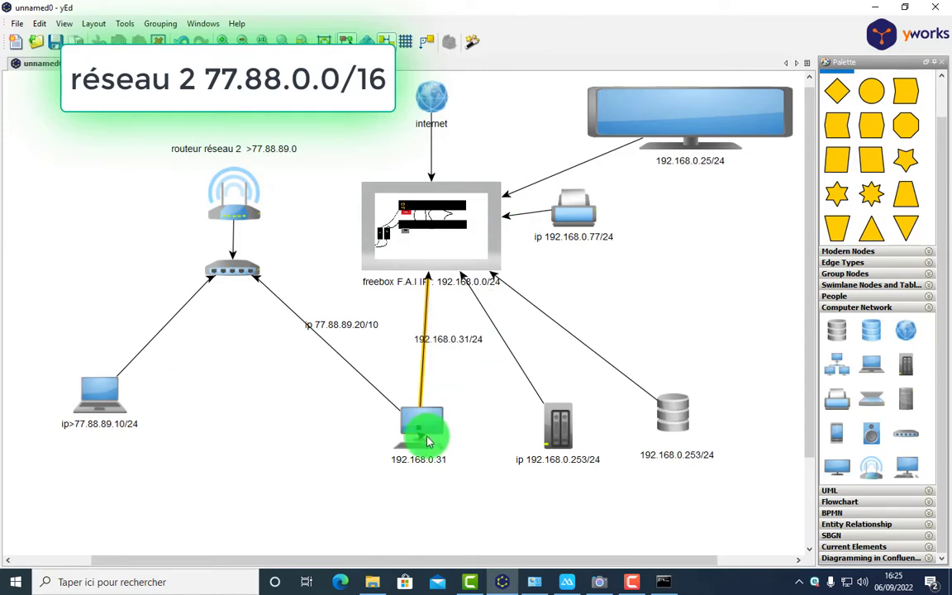
- Delete the computer's own 192.168.0.31 label and move the freebox label above its node
{"action": "double_click", "coordinate": [422, 460]}
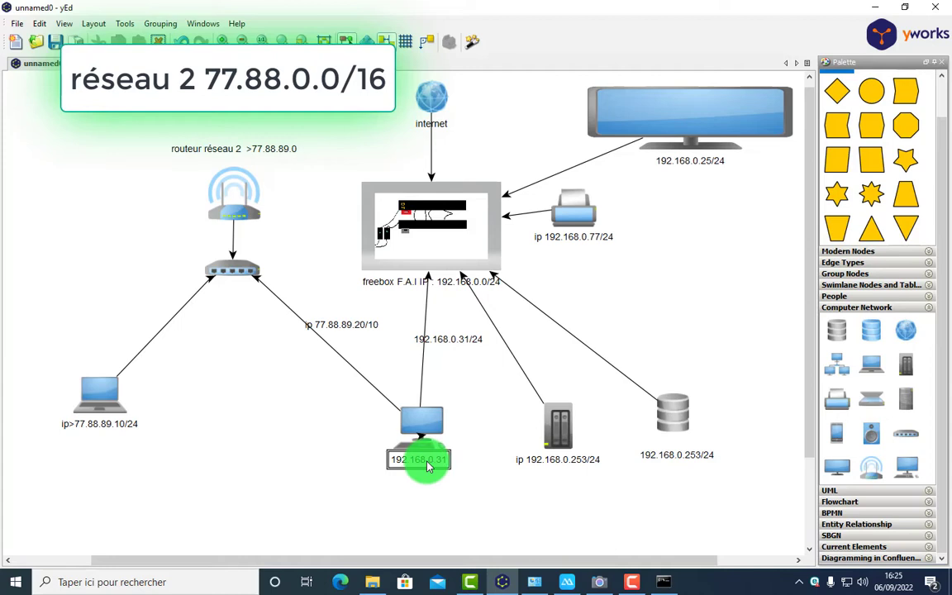
{"action": "key", "text": "Delete"}
{"action": "key", "text": "Return"}
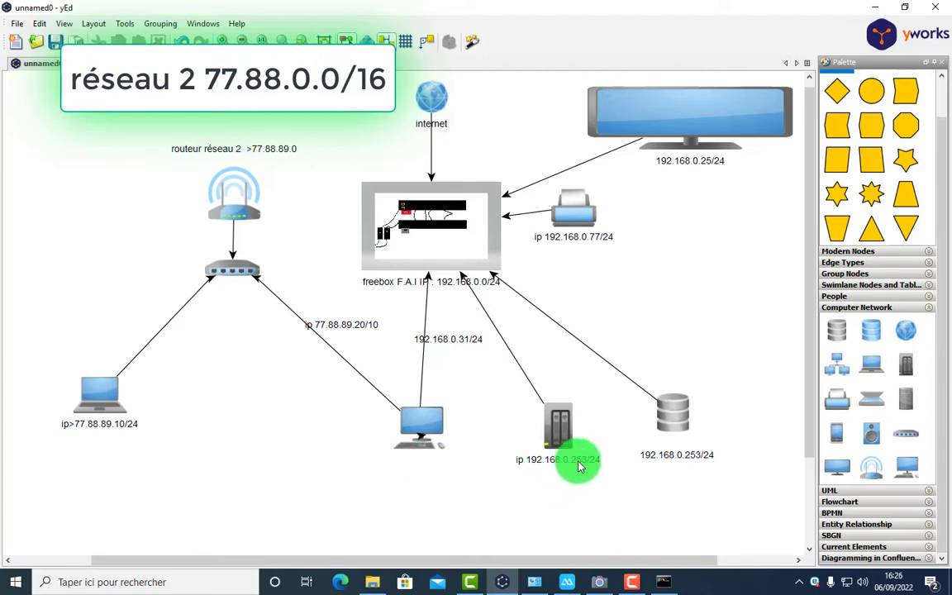
{"action": "left_click_drag", "start_coordinate": [431, 97], "coordinate": [431, 89]}
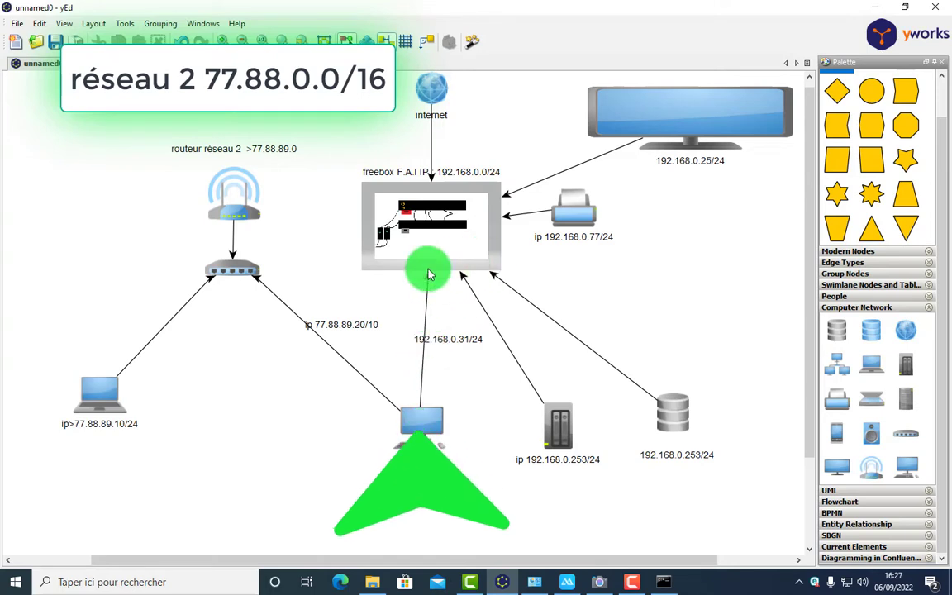
- Move the Wi-Fi router and switch up-left, then drop the switch lower, near the laptop
{"action": "left_click_drag", "start_coordinate": [295, 275], "coordinate": [323, 344]}
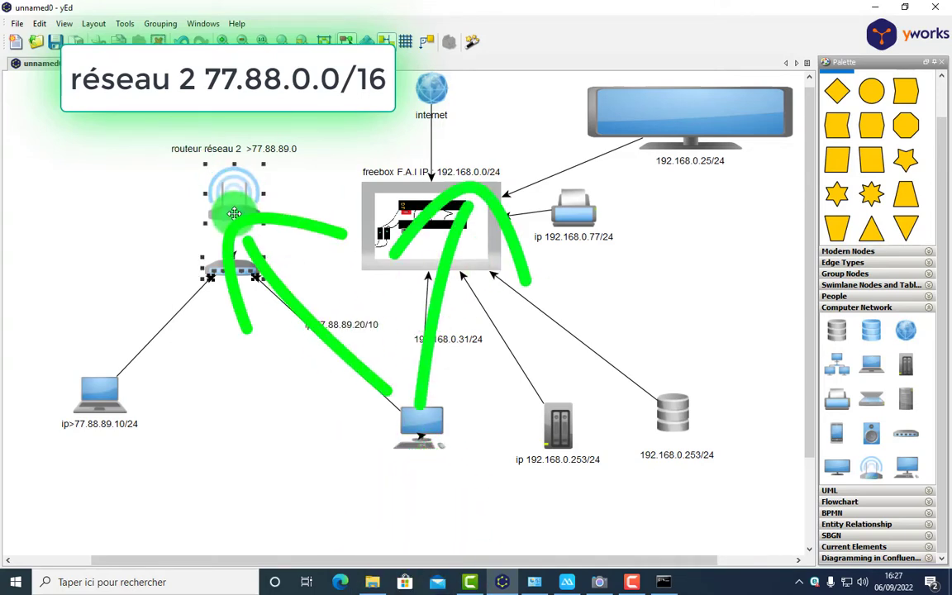
{"action": "mouse_move", "coordinate": [235, 213]}
{"action": "left_mouse_down"}
{"action": "mouse_move", "coordinate": [155, 144]}
{"action": "mouse_move", "coordinate": [202, 145]}
{"action": "mouse_move", "coordinate": [202, 135]}
{"action": "left_mouse_up"}
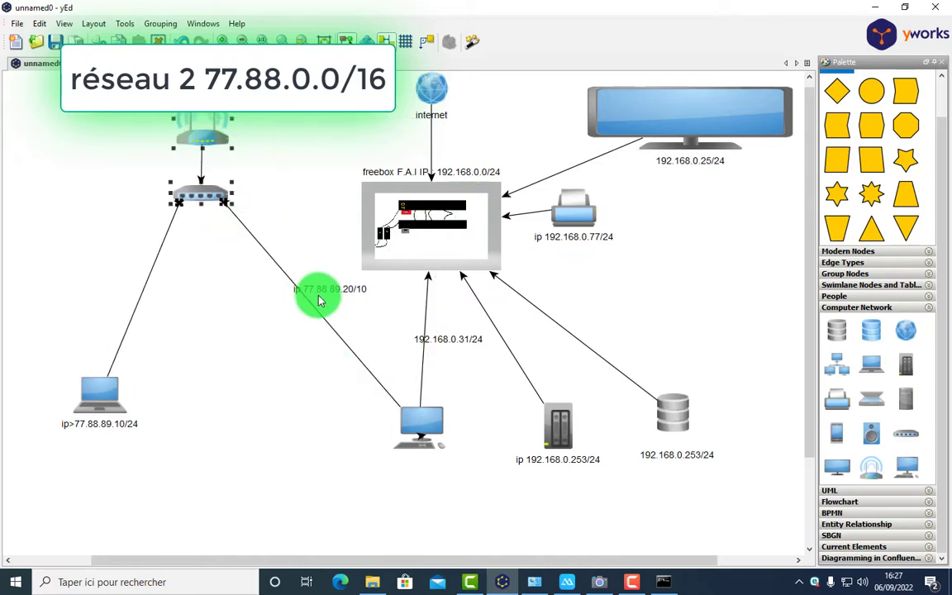
{"action": "left_click", "coordinate": [93, 398]}
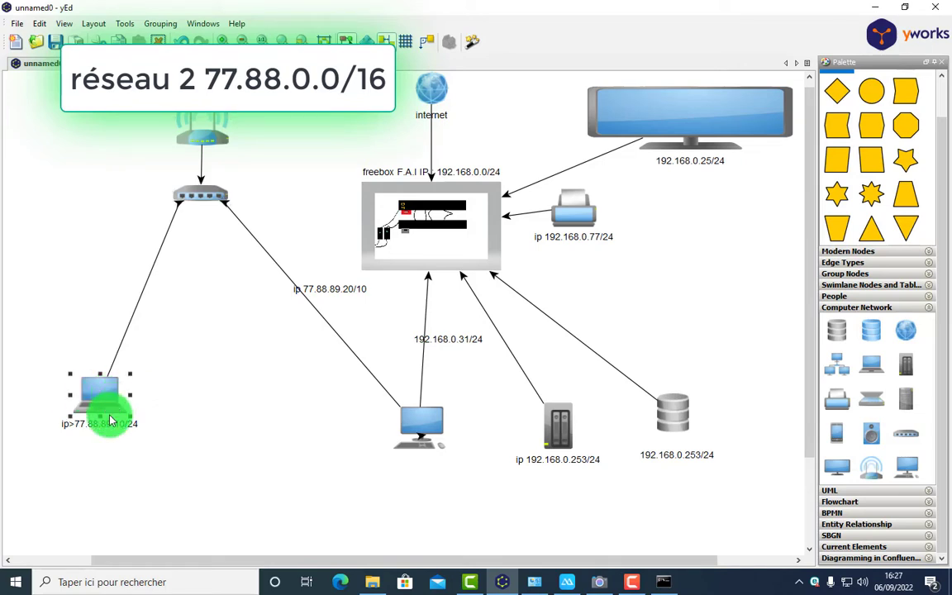
{"action": "left_click", "coordinate": [200, 195]}
{"action": "left_click_drag", "start_coordinate": [201, 195], "coordinate": [212, 333]}
{"action": "left_click", "coordinate": [202, 377]}
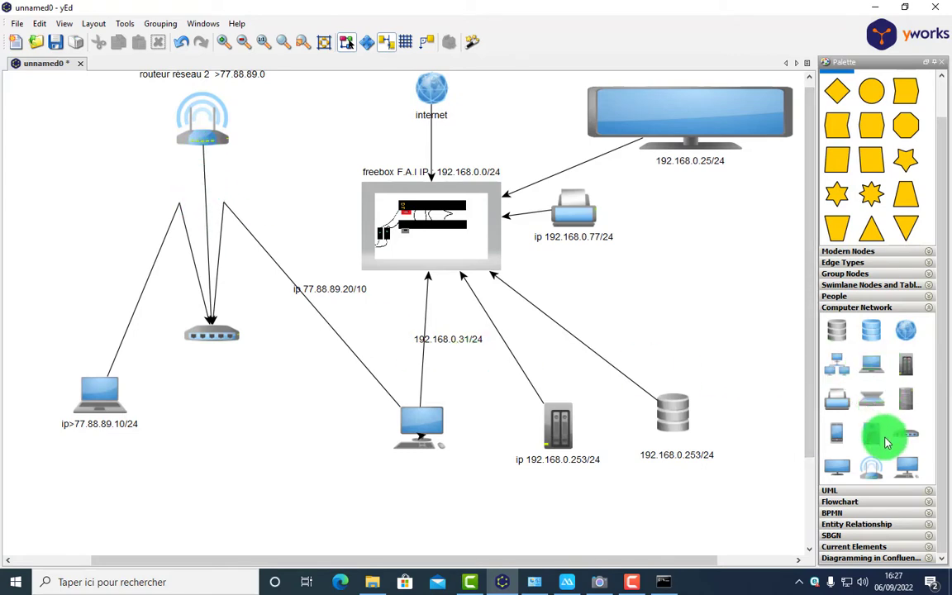
- Place a scanner beneath the switch, link it to the switch, and align it underneath
{"action": "left_click_drag", "start_coordinate": [878, 406], "coordinate": [198, 410]}
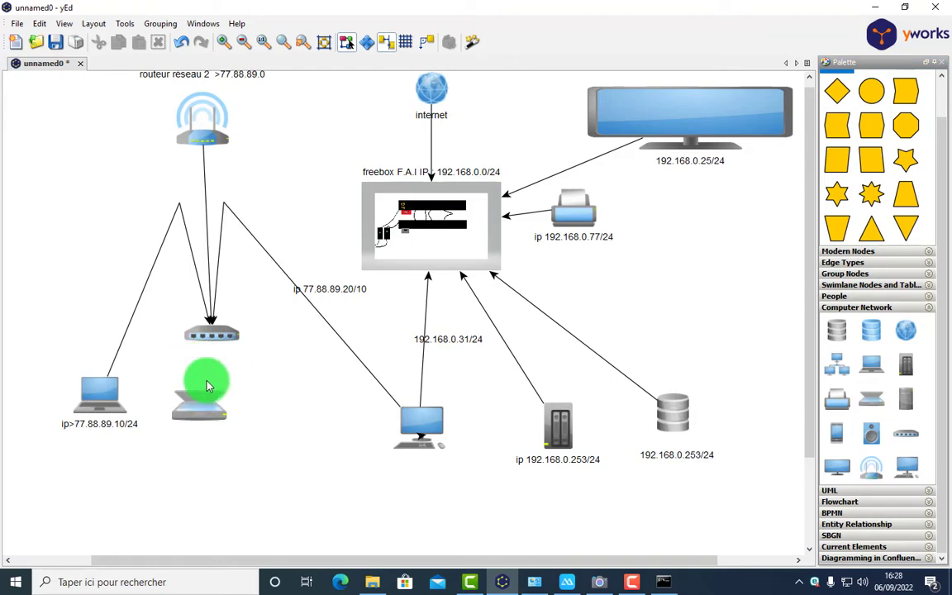
{"action": "left_click_drag", "start_coordinate": [199, 390], "coordinate": [208, 342]}
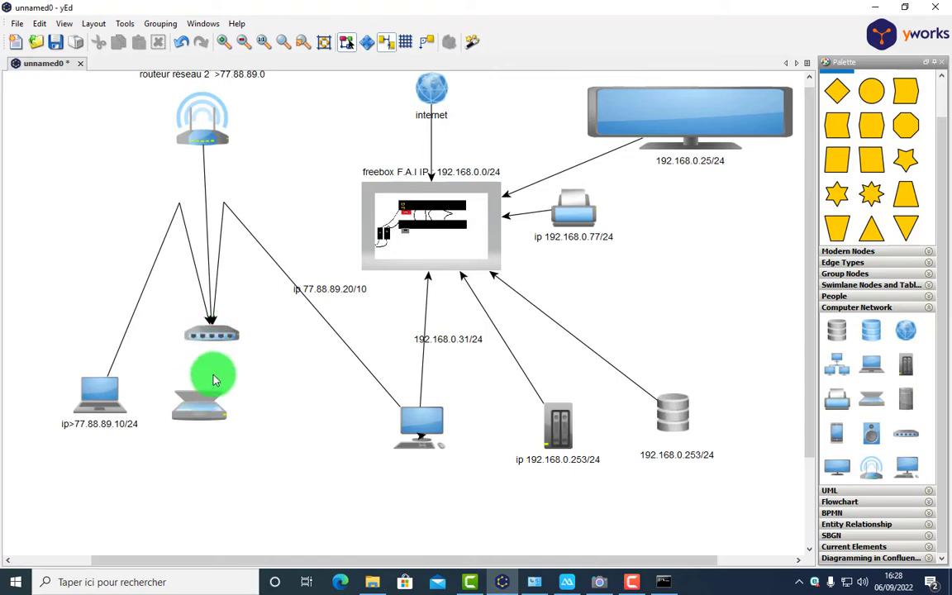
{"action": "left_click_drag", "start_coordinate": [206, 399], "coordinate": [212, 342]}
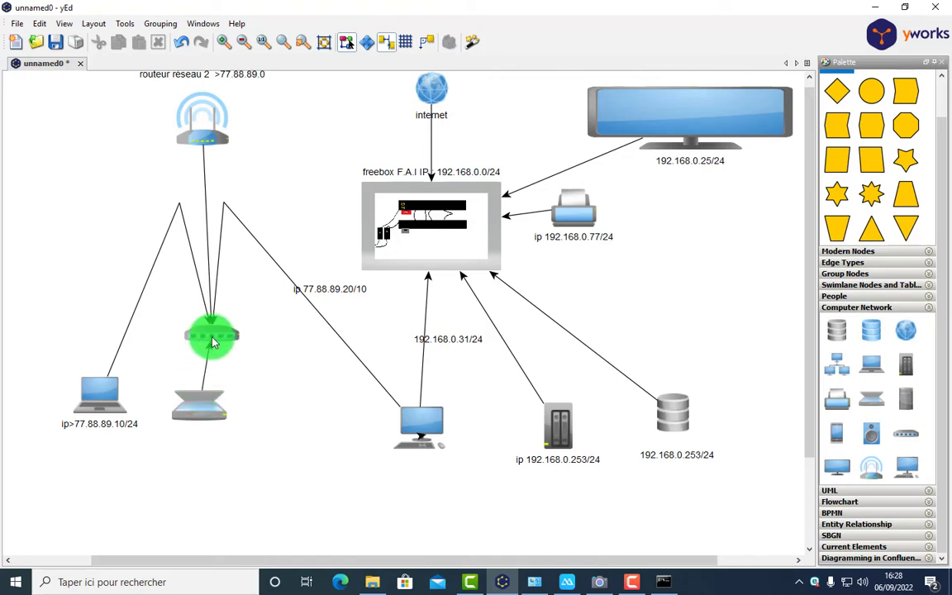
{"action": "left_click", "coordinate": [207, 414]}
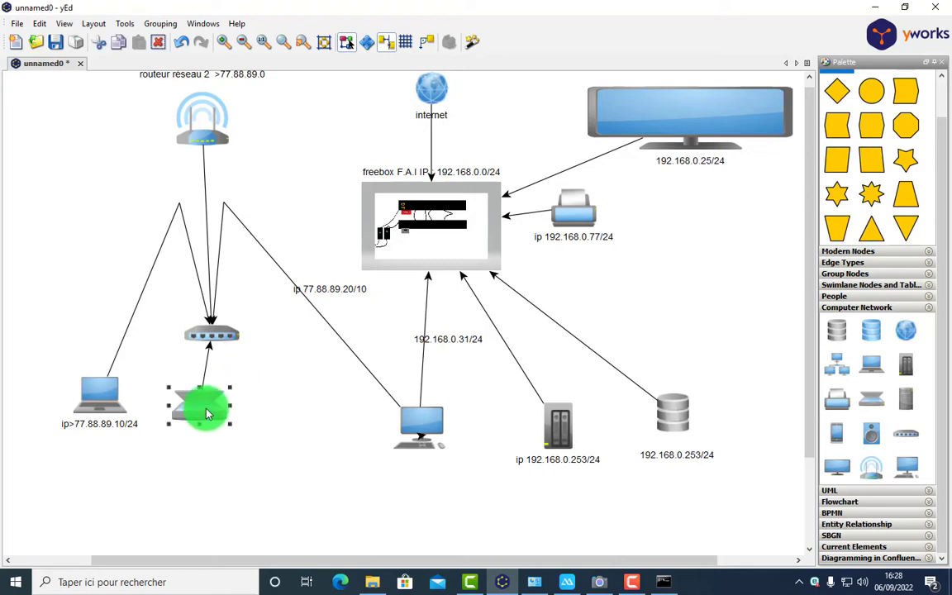
{"action": "mouse_move", "coordinate": [207, 414]}
{"action": "left_mouse_down"}
{"action": "mouse_move", "coordinate": [213, 422]}
{"action": "mouse_move", "coordinate": [220, 341]}
{"action": "mouse_move", "coordinate": [204, 436]}
{"action": "mouse_move", "coordinate": [202, 421]}
{"action": "mouse_move", "coordinate": [212, 424]}
{"action": "left_mouse_up"}
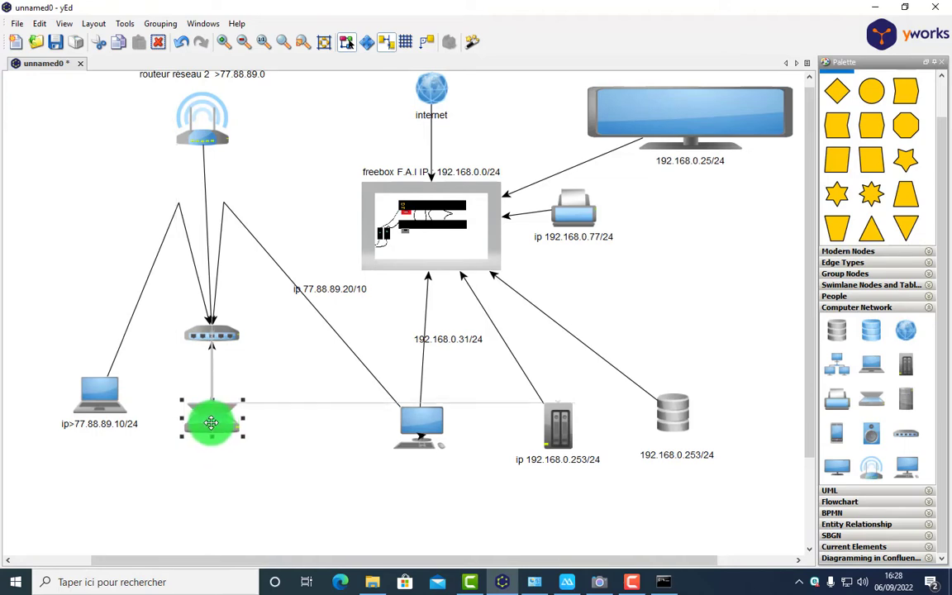
{"action": "left_click", "coordinate": [263, 430]}
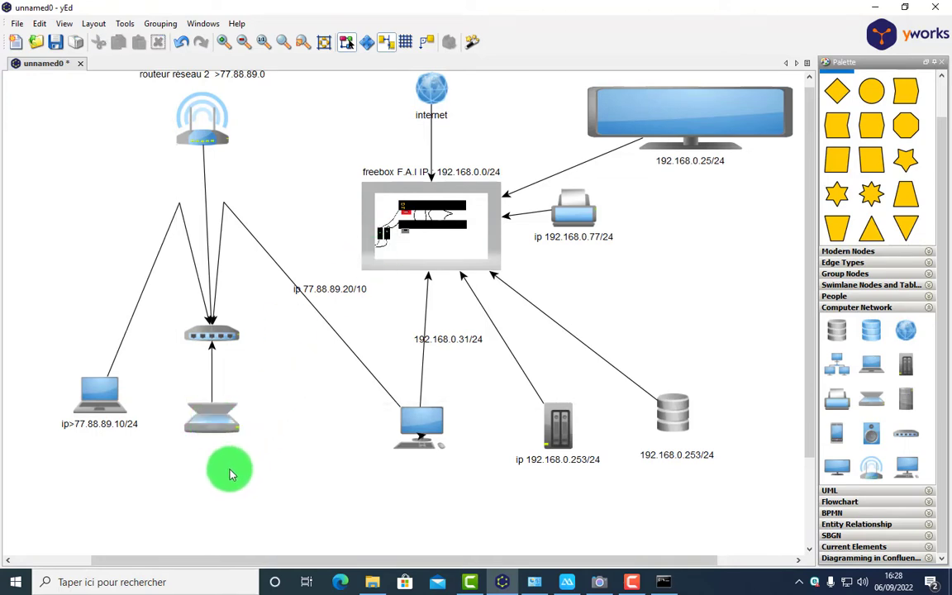
{"action": "right_click", "coordinate": [220, 422]}
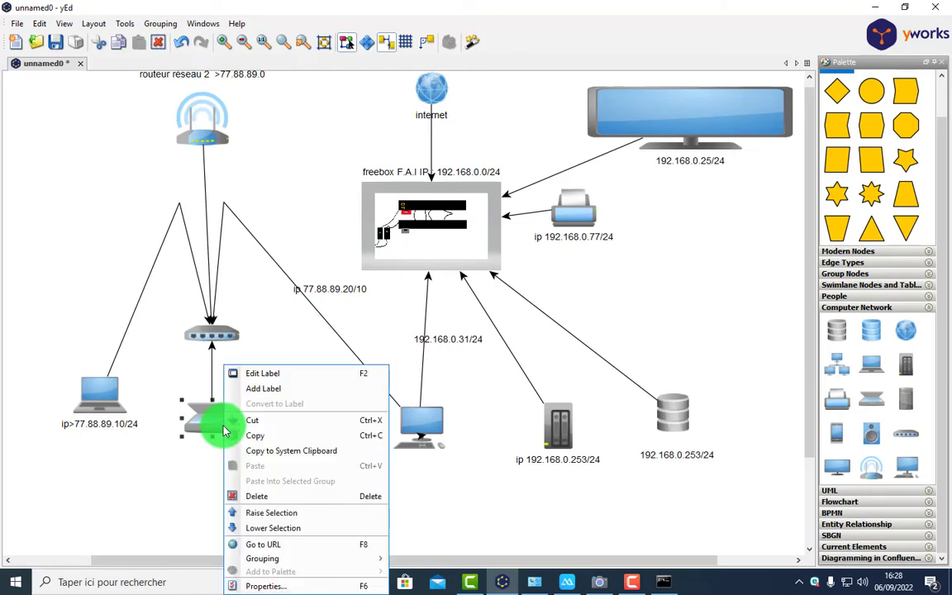
- Add the label 77.88.89.30/16 under the scanner
{"action": "left_click", "coordinate": [310, 375]}
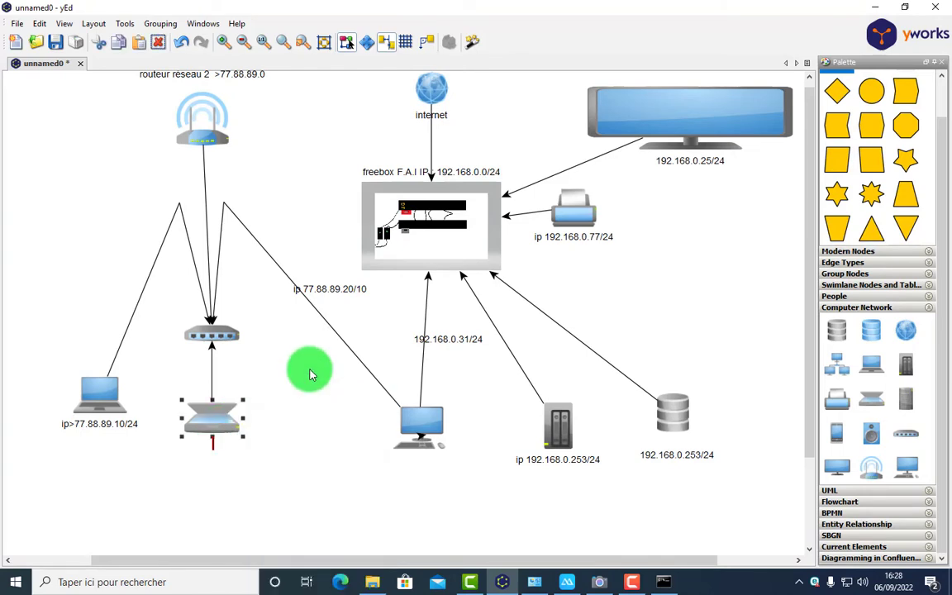
{"action": "type", "text": "77.88.89.30"}
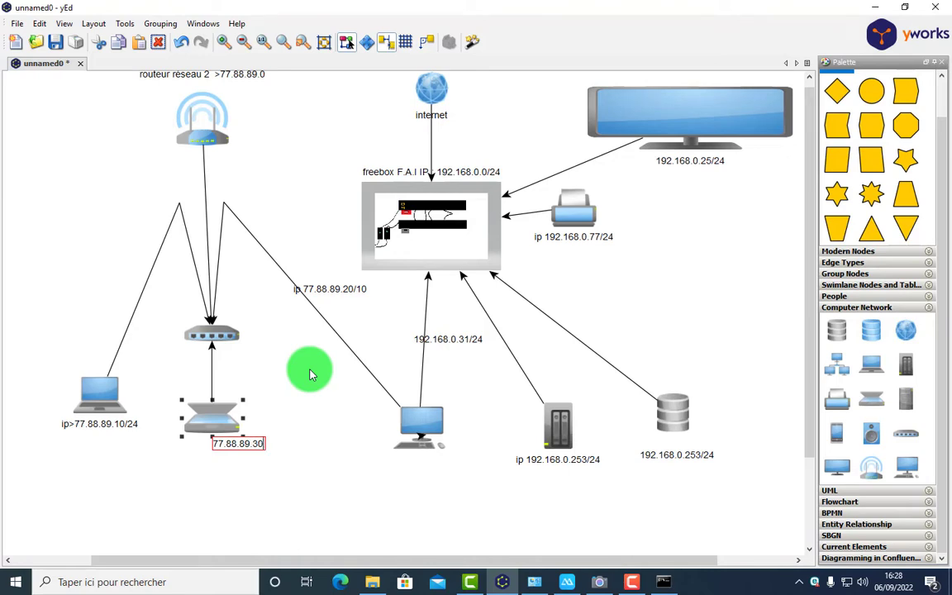
{"action": "type", "text": "/16"}
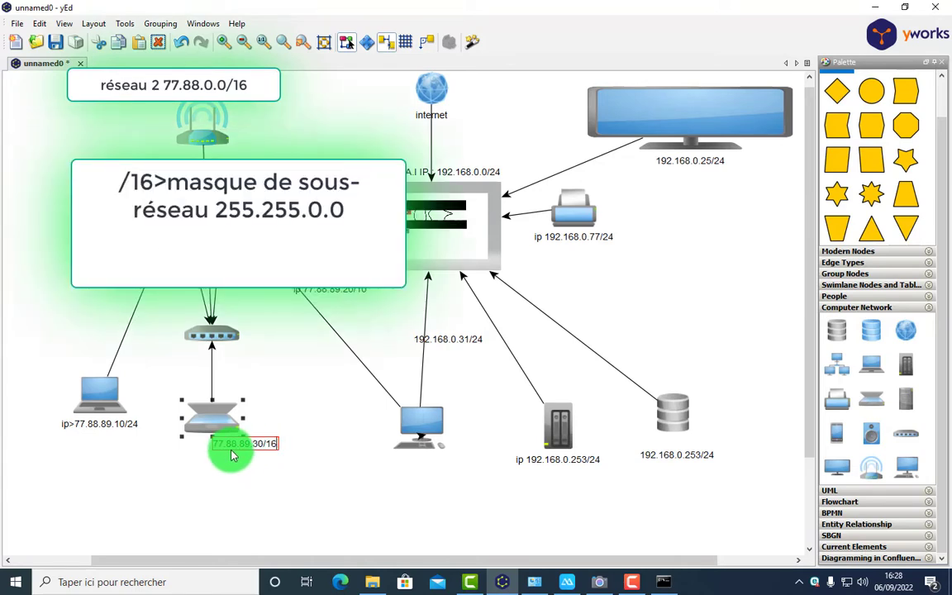
{"action": "left_click", "coordinate": [361, 294]}
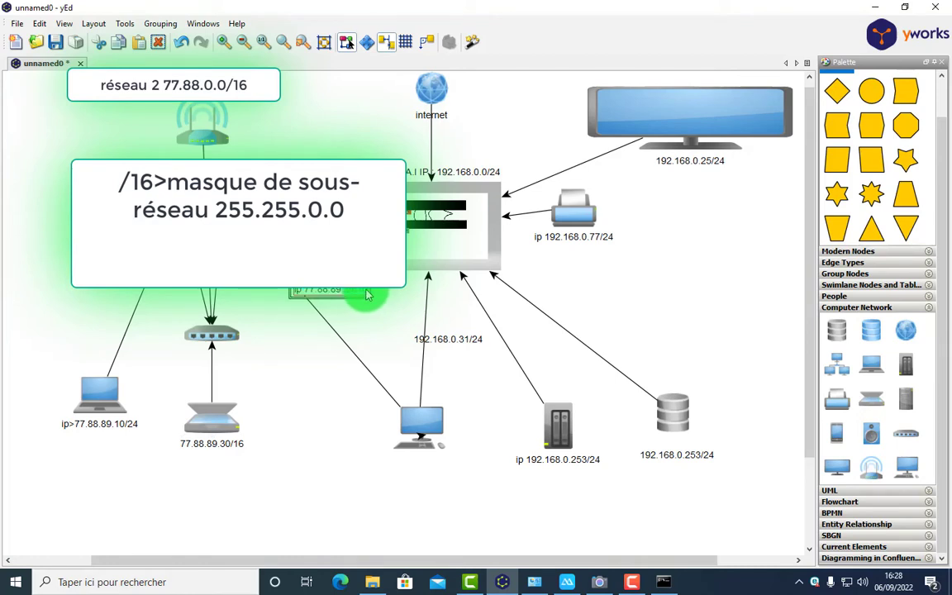
- Edit the laptop's label to read ip>77.88.89.10/16 instead of /24
{"action": "left_click", "coordinate": [355, 318]}
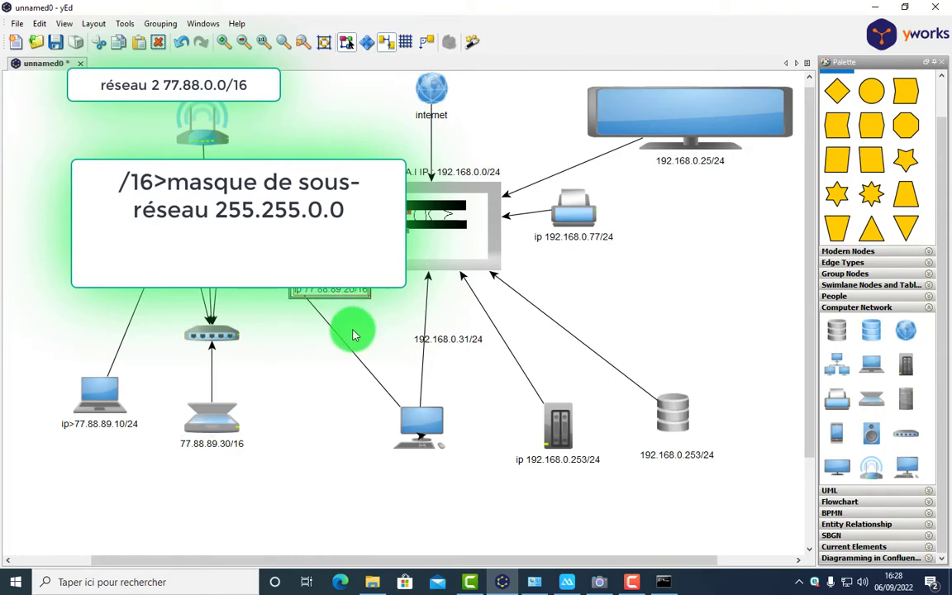
{"action": "double_click", "coordinate": [120, 424]}
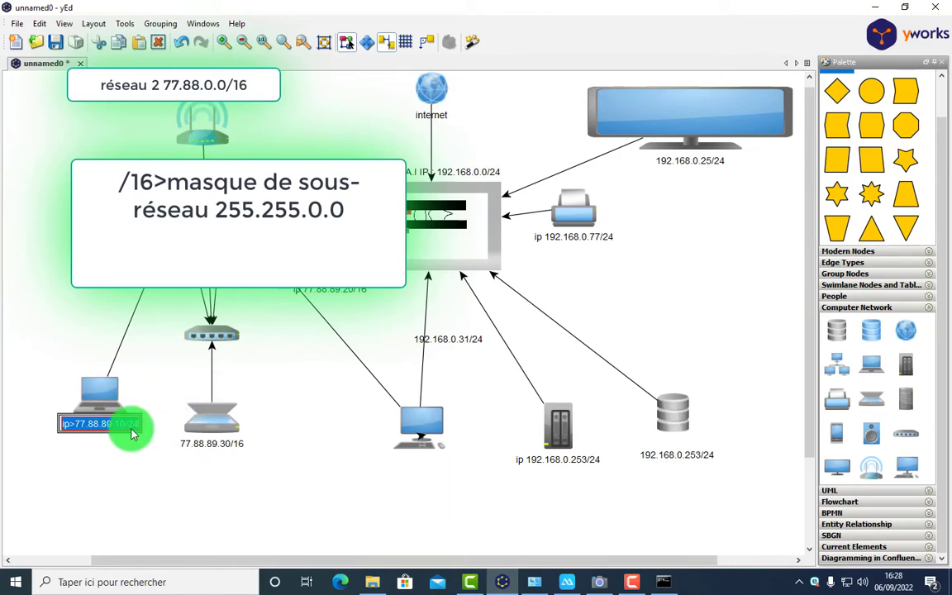
{"action": "left_click", "coordinate": [131, 427]}
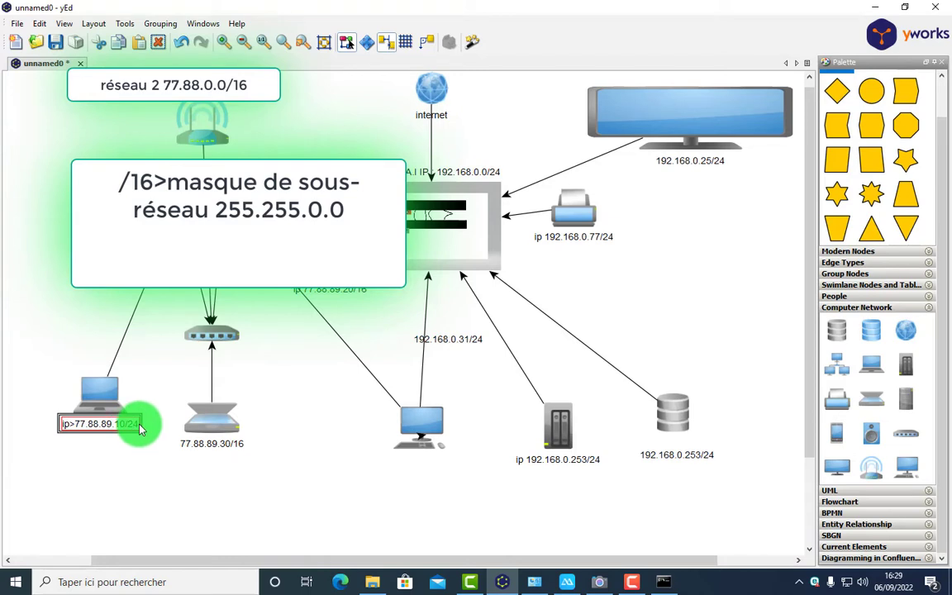
{"action": "left_click_drag", "start_coordinate": [138, 427], "coordinate": [122, 426]}
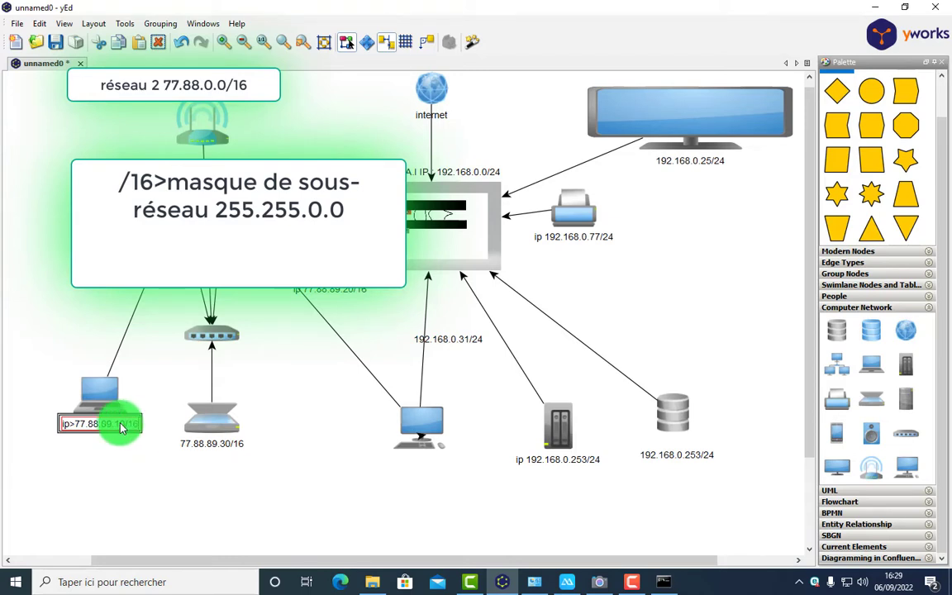
{"action": "left_click", "coordinate": [137, 493]}
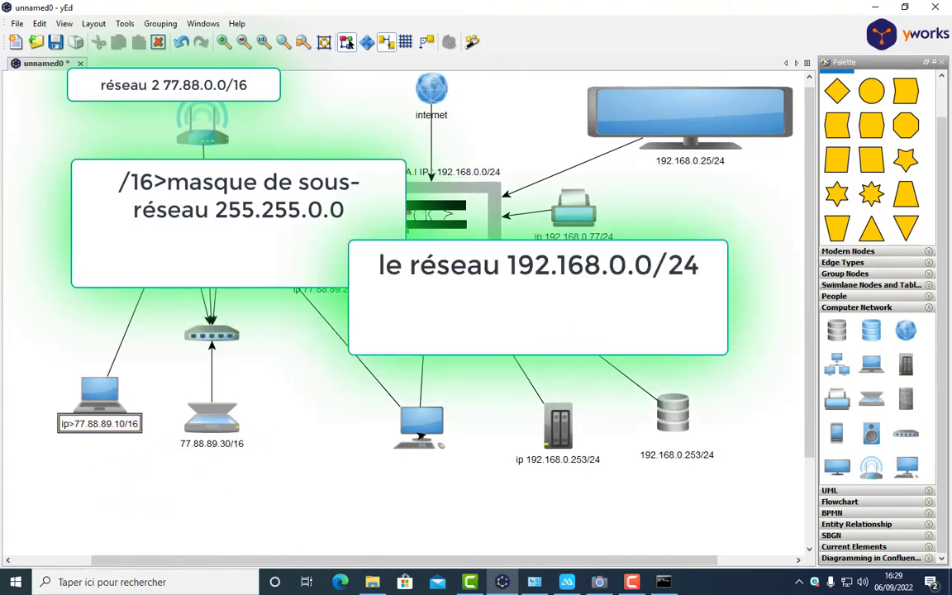
{"action": "left_click", "coordinate": [315, 290]}
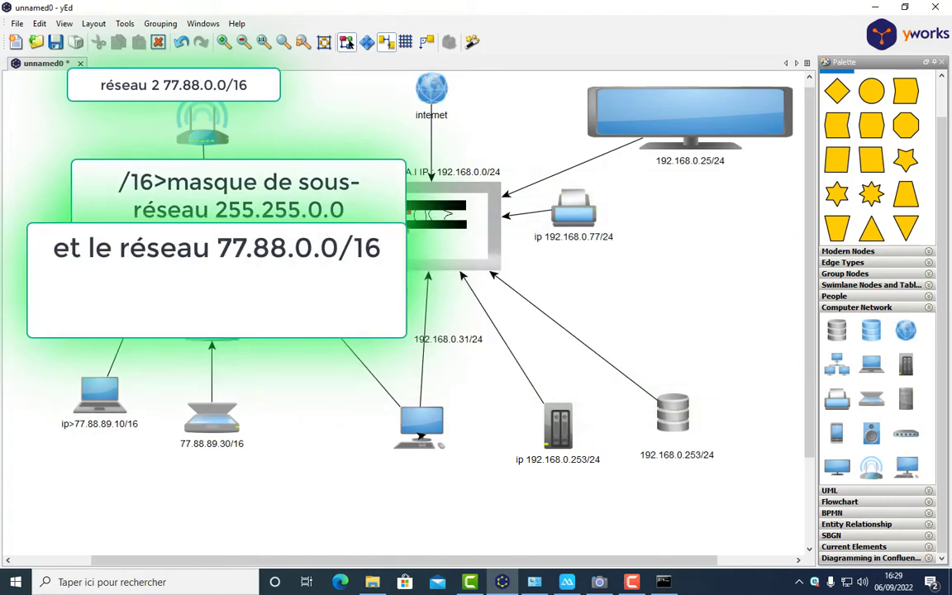
{"action": "left_click", "coordinate": [98, 430]}
- Move the laptop and scanner labels closer to their devices and slide the 192.168.0.31/24 label along its link
{"action": "left_click_drag", "start_coordinate": [98, 431], "coordinate": [149, 285]}
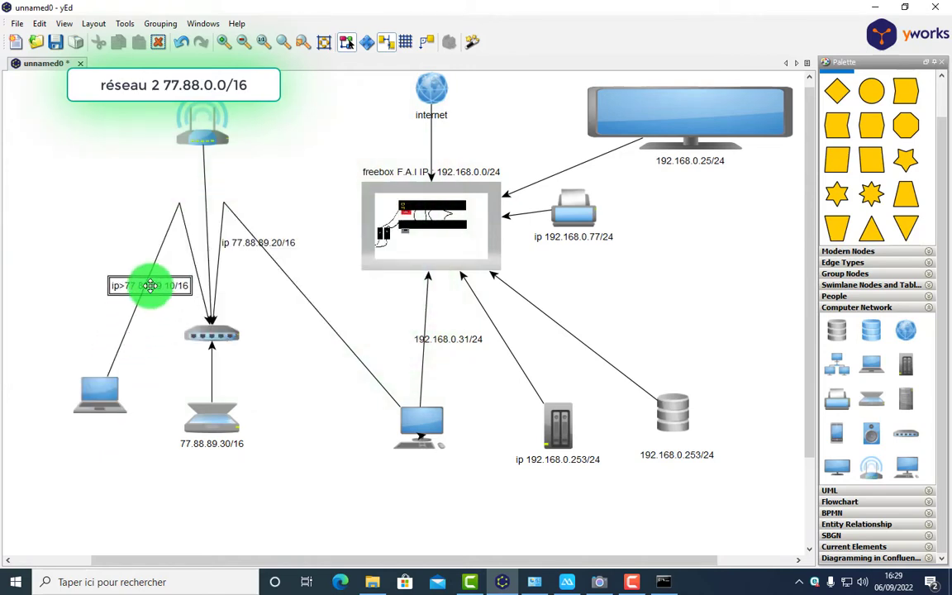
{"action": "left_click", "coordinate": [157, 388]}
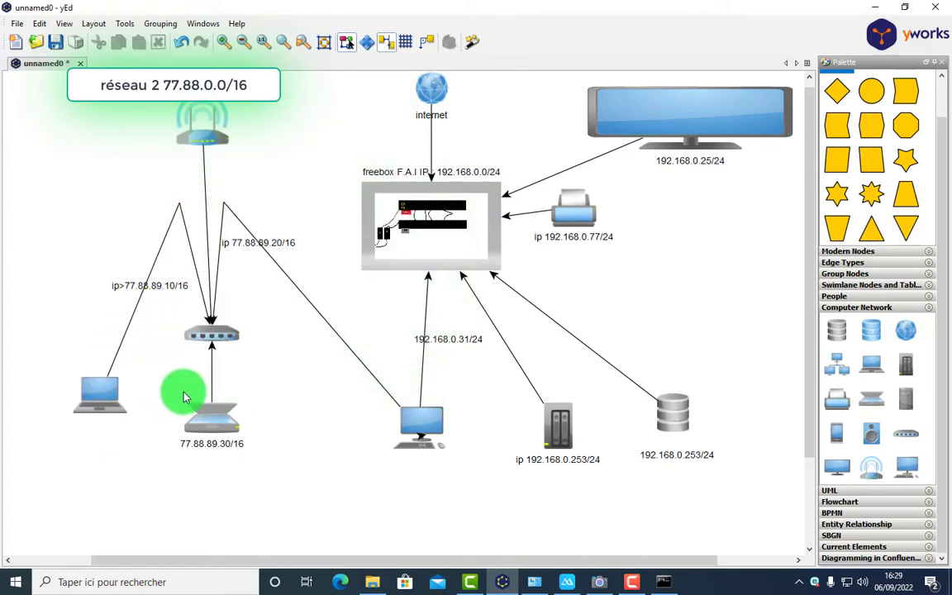
{"action": "left_click", "coordinate": [213, 448]}
{"action": "left_click_drag", "start_coordinate": [212, 448], "coordinate": [216, 372]}
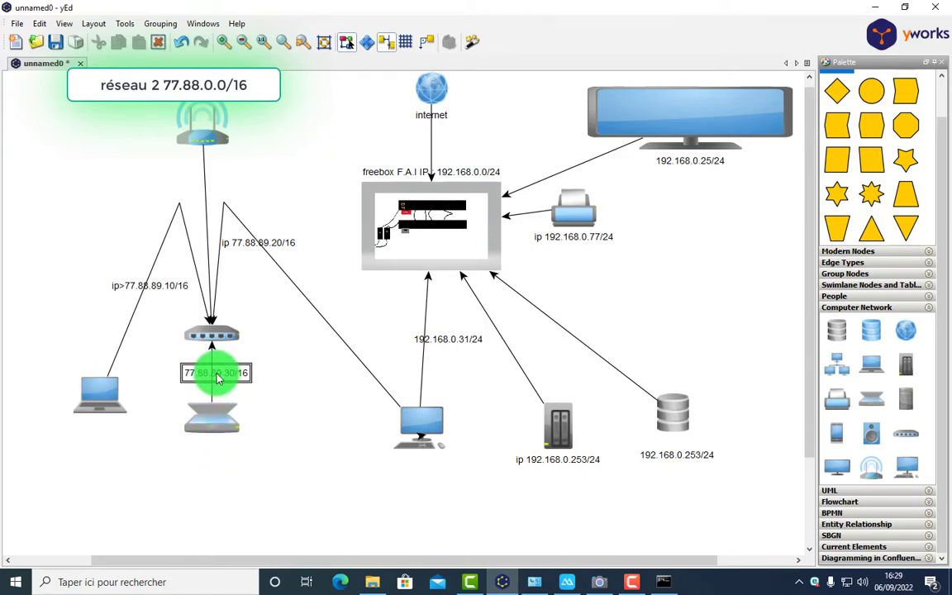
{"action": "left_click", "coordinate": [289, 454]}
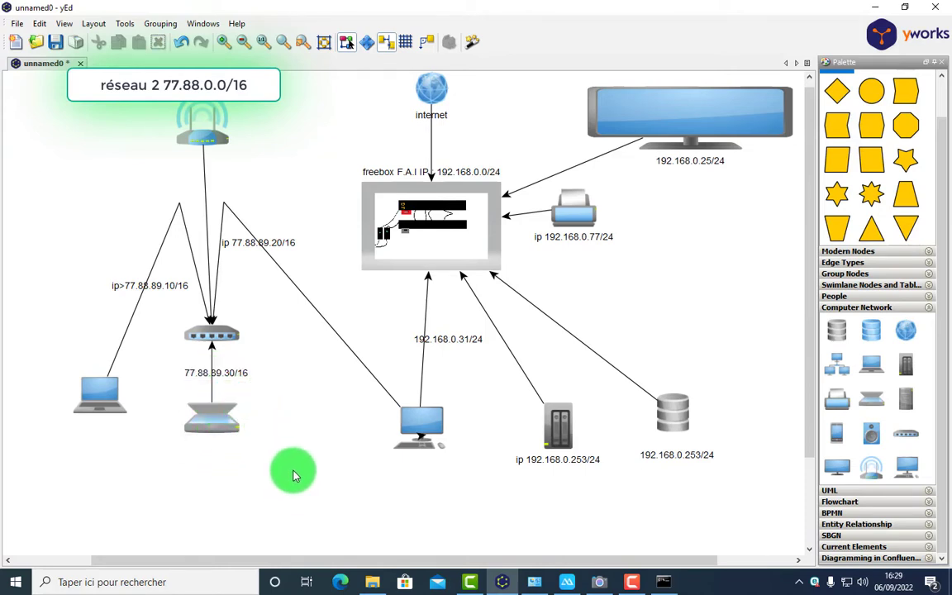
{"action": "left_click", "coordinate": [439, 340]}
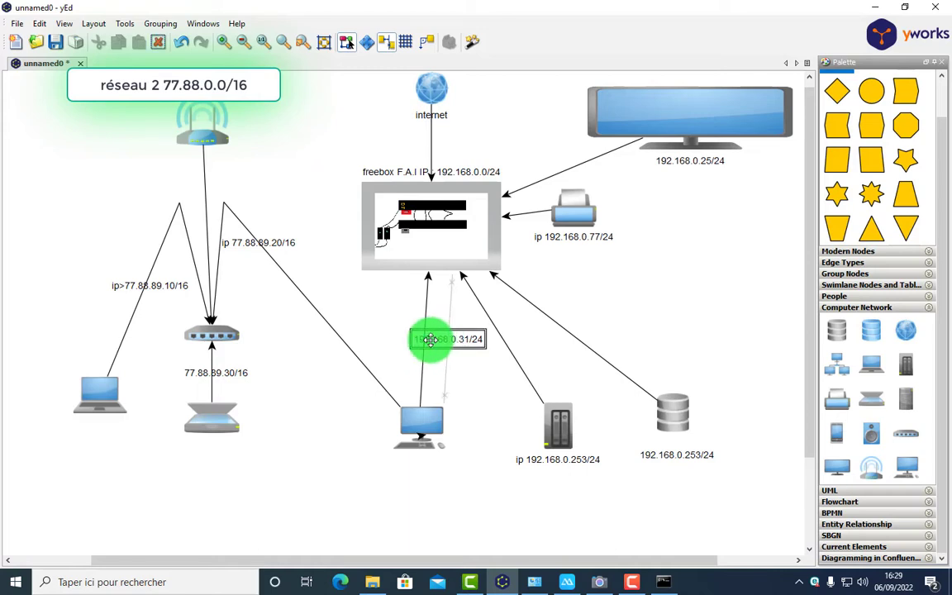
{"action": "mouse_move", "coordinate": [430, 340]}
{"action": "left_mouse_down"}
{"action": "mouse_move", "coordinate": [427, 279]}
{"action": "mouse_move", "coordinate": [423, 340]}
{"action": "left_mouse_up"}
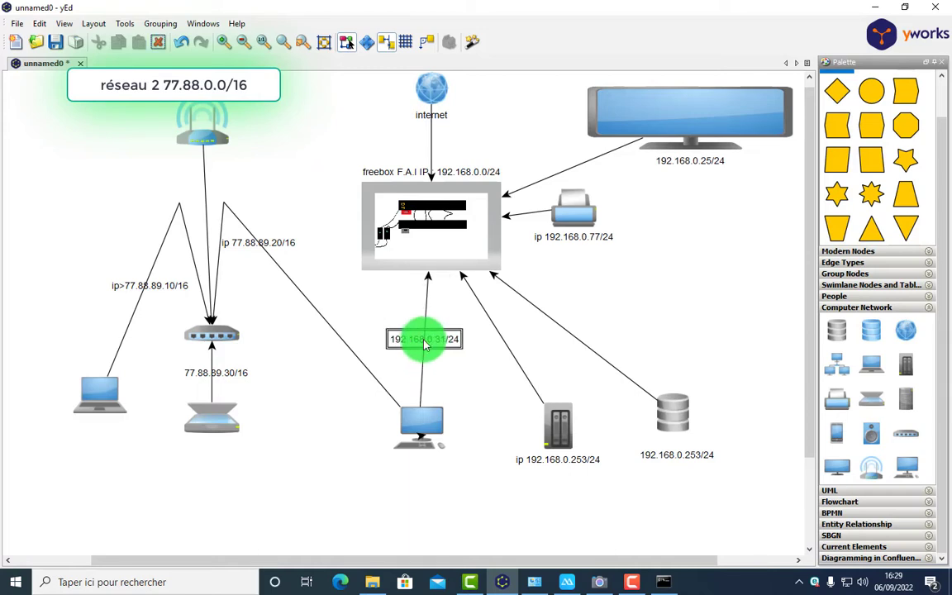
{"action": "left_click", "coordinate": [488, 364]}
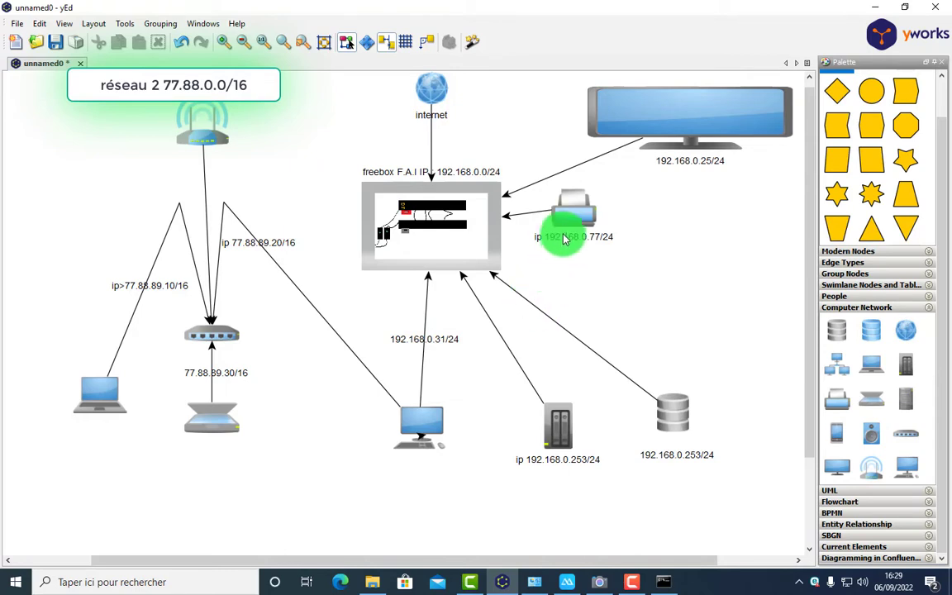
- Move the printer, database and storage server nodes further right
{"action": "left_click_drag", "start_coordinate": [569, 213], "coordinate": [701, 281]}
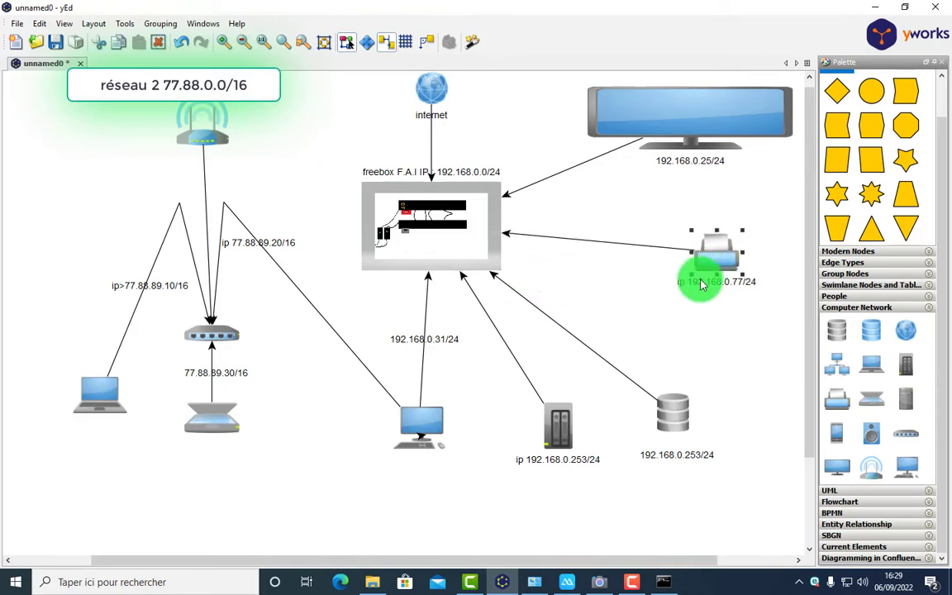
{"action": "left_click_drag", "start_coordinate": [650, 385], "coordinate": [702, 465]}
{"action": "left_click_drag", "start_coordinate": [671, 410], "coordinate": [746, 402]}
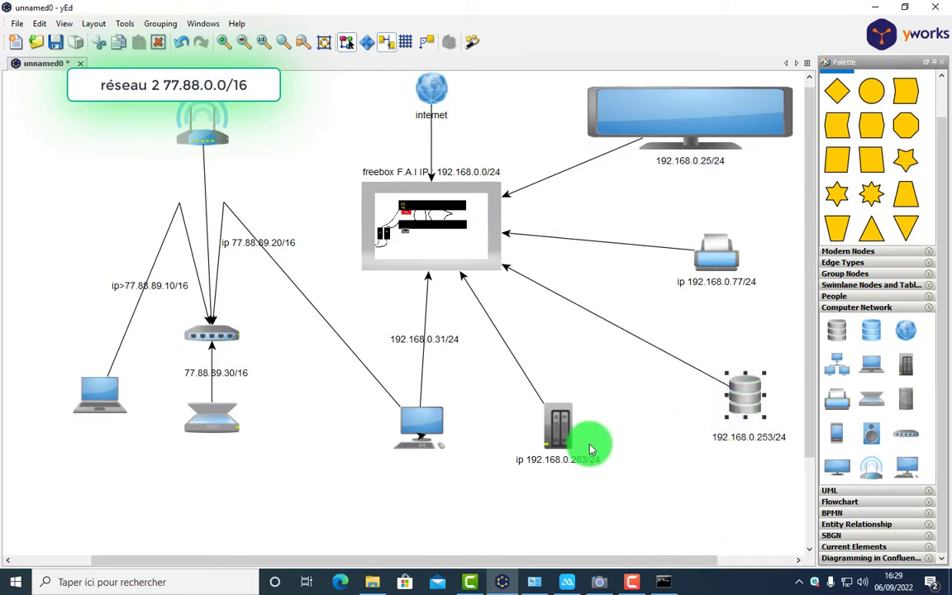
{"action": "left_click", "coordinate": [562, 425]}
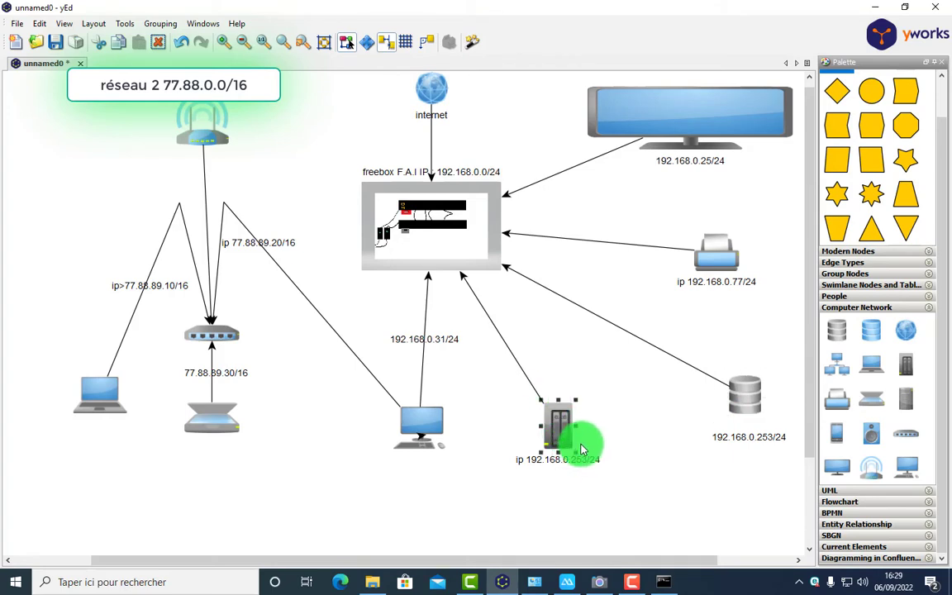
{"action": "left_click_drag", "start_coordinate": [577, 440], "coordinate": [631, 426]}
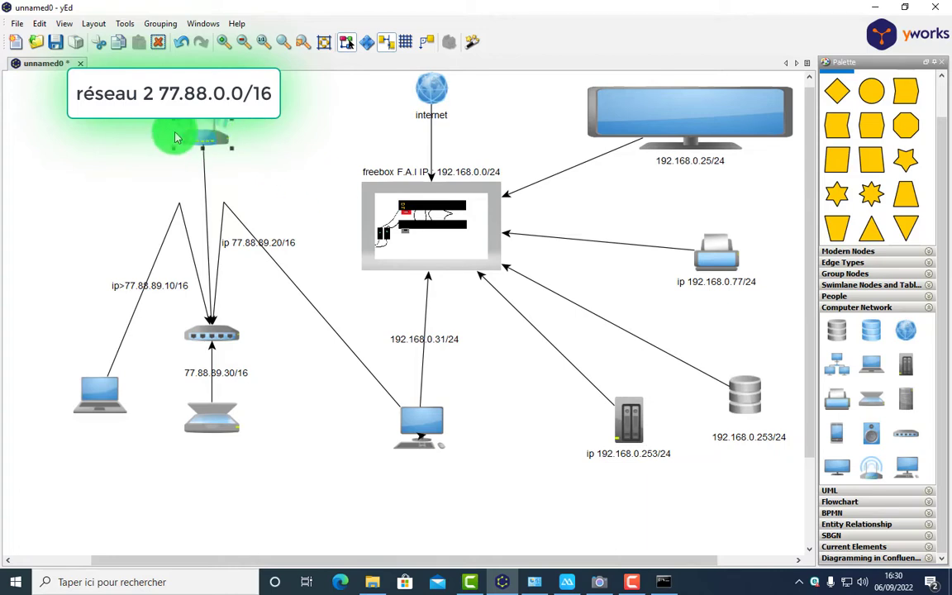
- Undo a stray router-to-freebox link, then shift the 77.88 network group and desktop computer left
{"action": "left_click_drag", "start_coordinate": [158, 130], "coordinate": [372, 203]}
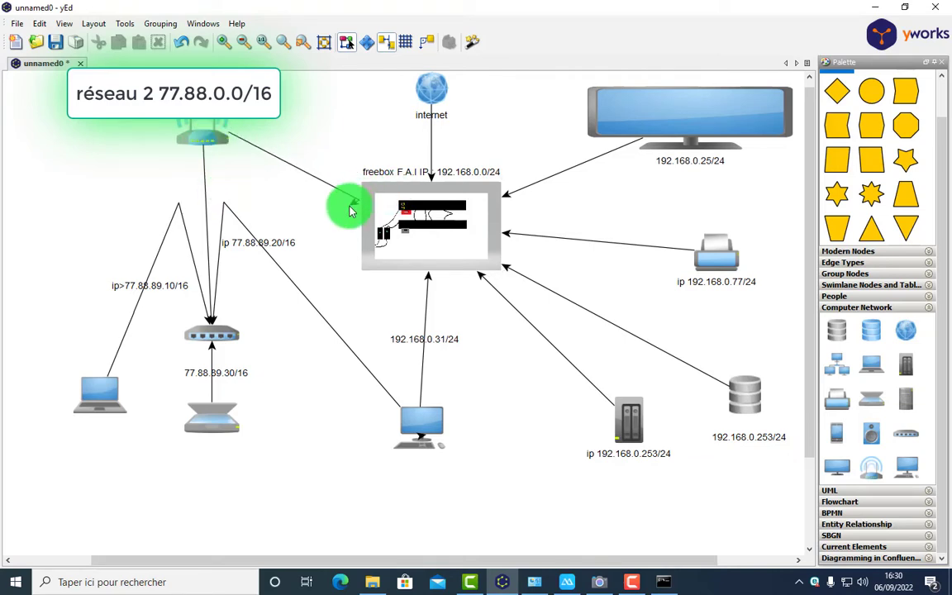
{"action": "key", "text": "ctrl+z"}
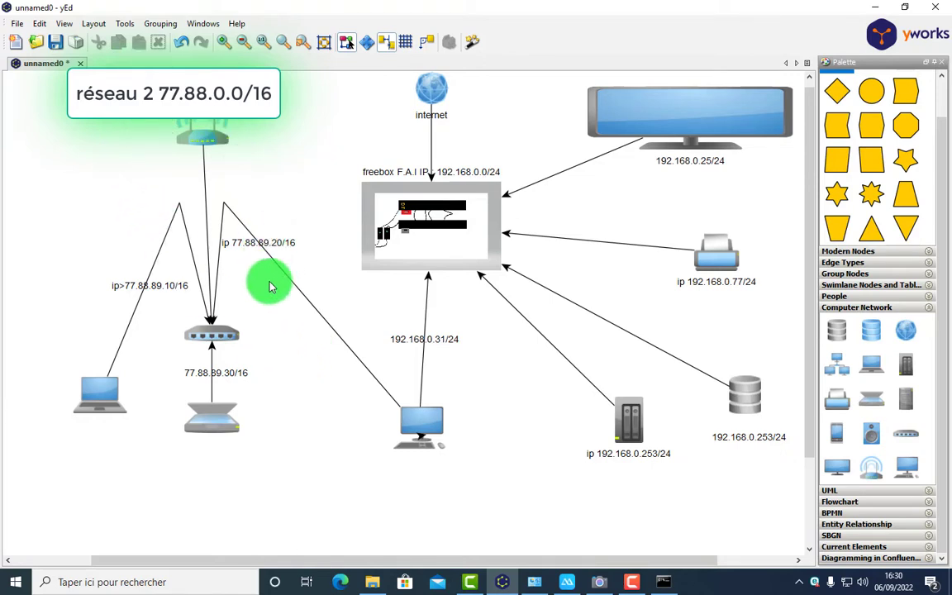
{"action": "left_click_drag", "start_coordinate": [290, 94], "coordinate": [79, 462]}
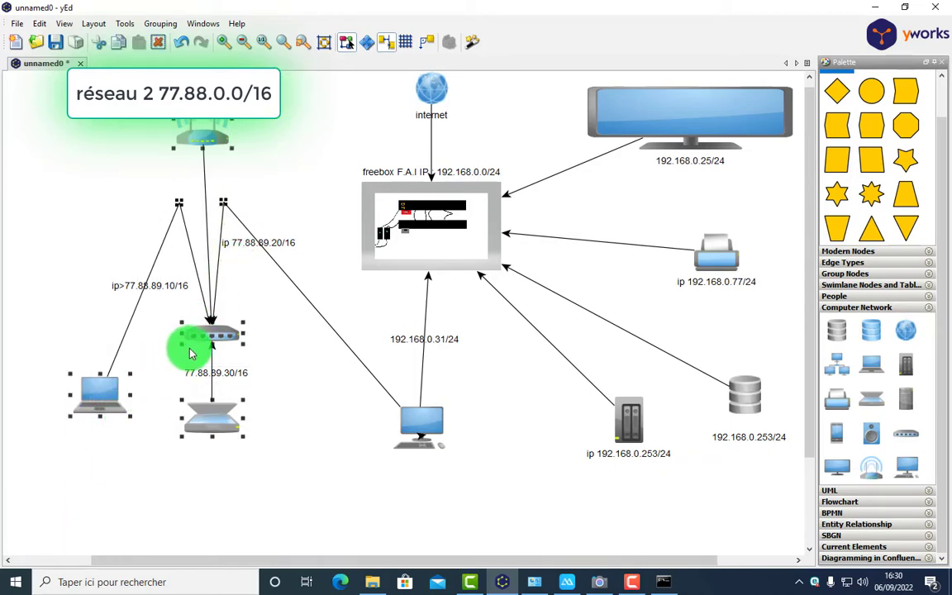
{"action": "left_click_drag", "start_coordinate": [208, 333], "coordinate": [148, 351]}
{"action": "left_click_drag", "start_coordinate": [411, 417], "coordinate": [348, 467]}
- Place the switch directly under the router, then enter ncpa.cpl in the Windows Run box
{"action": "left_click", "coordinate": [137, 347]}
{"action": "left_click_drag", "start_coordinate": [137, 347], "coordinate": [135, 218]}
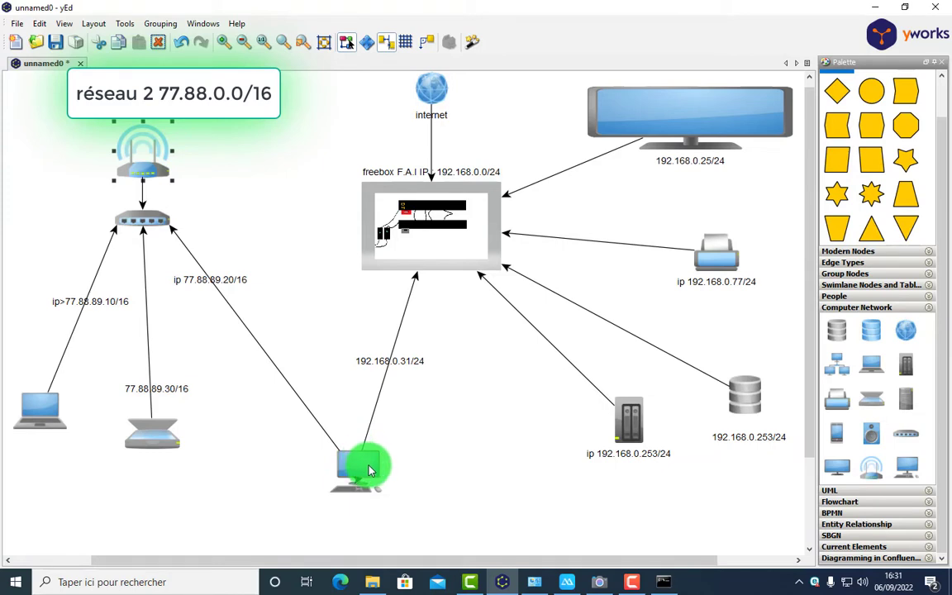
{"action": "key", "text": "super+r"}
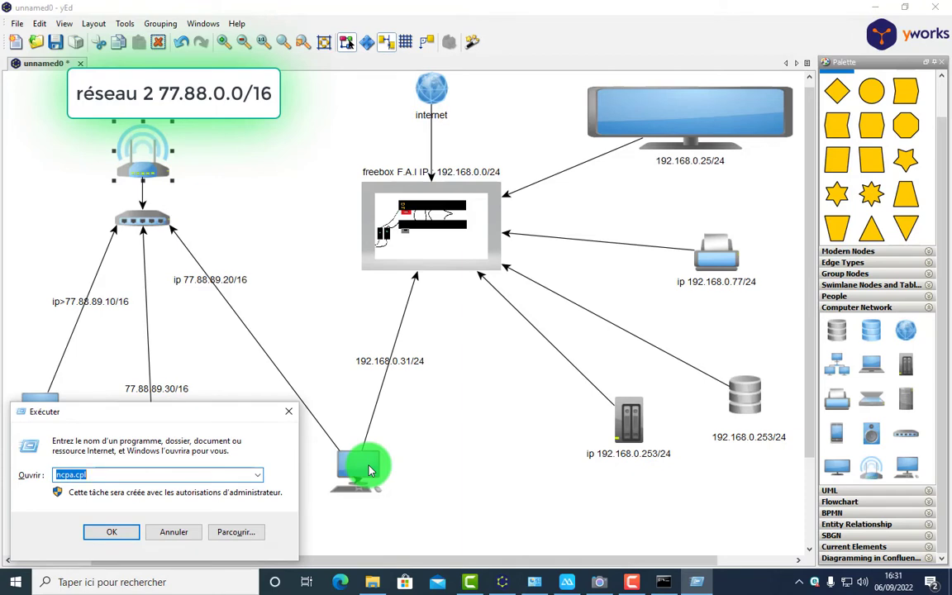
{"action": "type", "text": "ncp"}
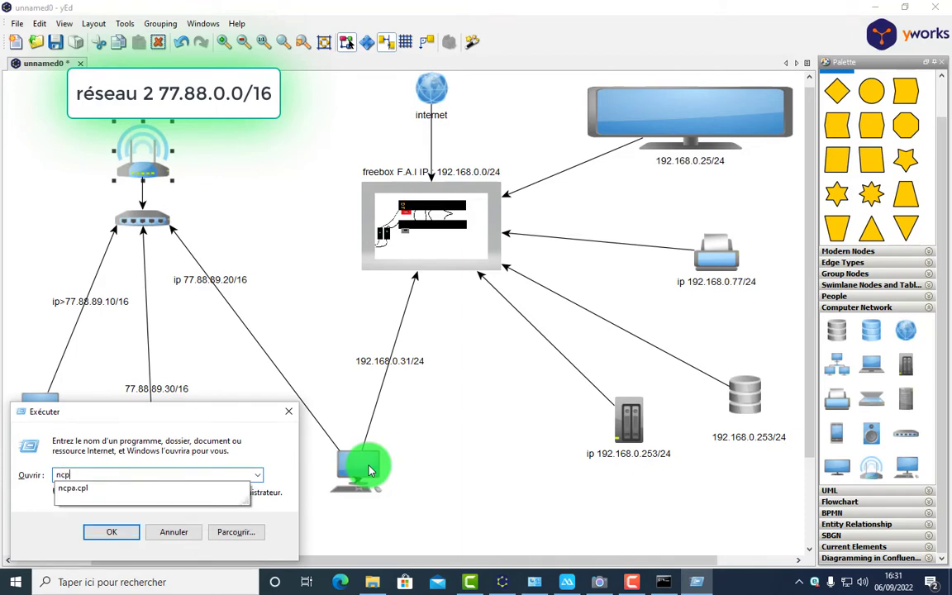
{"action": "type", "text": "a.cpl"}
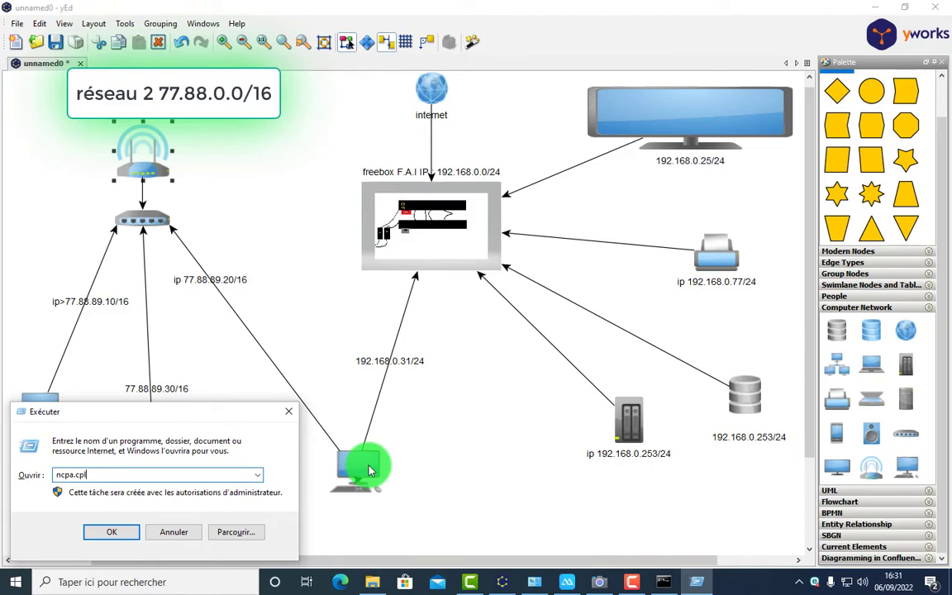
- Run ncpa.cpl to open Connexions réseau
{"action": "key", "text": "Return"}
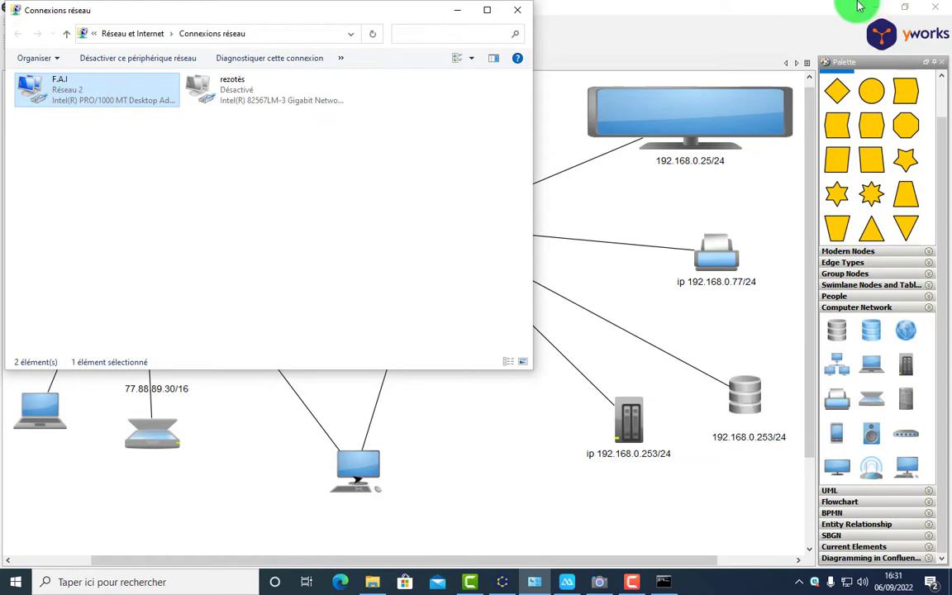
- Maximize Connexions réseau to review the F.A.I and rezotés adapters, then return to yEd
{"action": "left_click", "coordinate": [479, 11]}
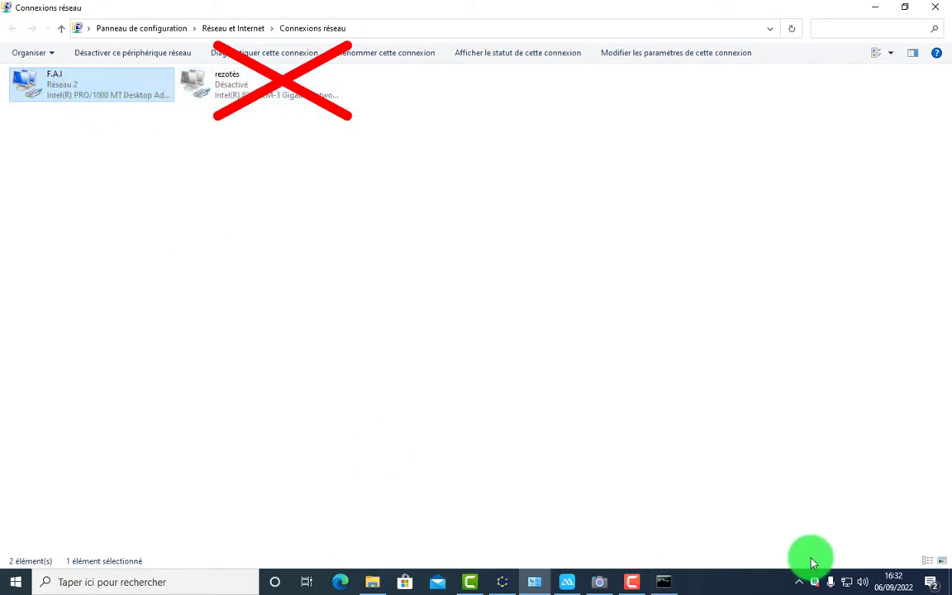
{"action": "left_click", "coordinate": [851, 583]}
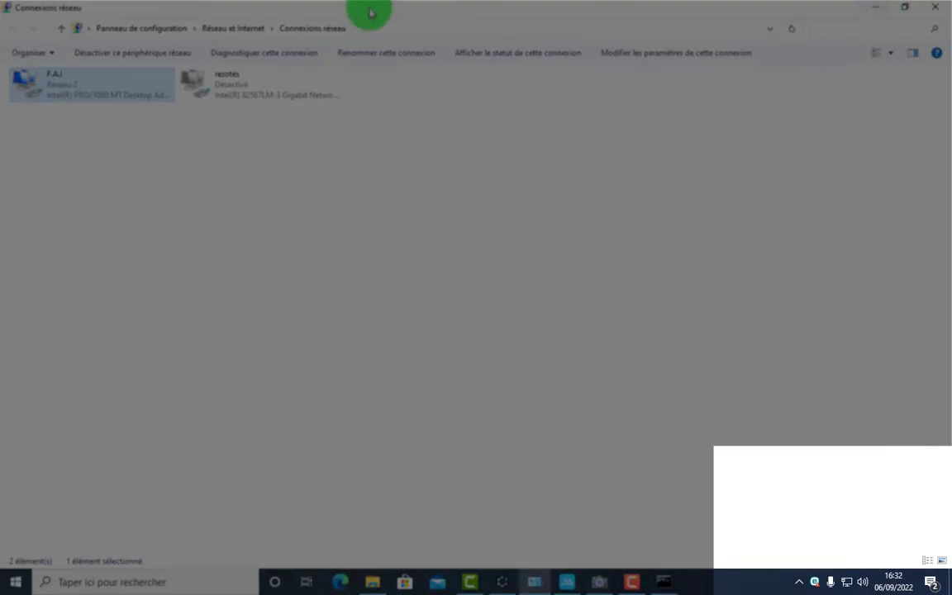
{"action": "left_click", "coordinate": [207, 102]}
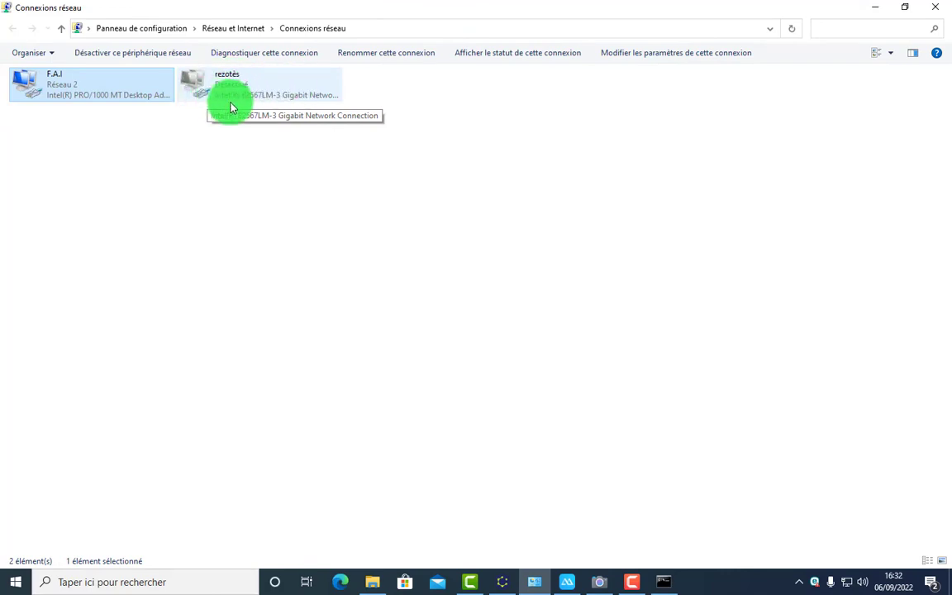
{"action": "left_click", "coordinate": [501, 581]}
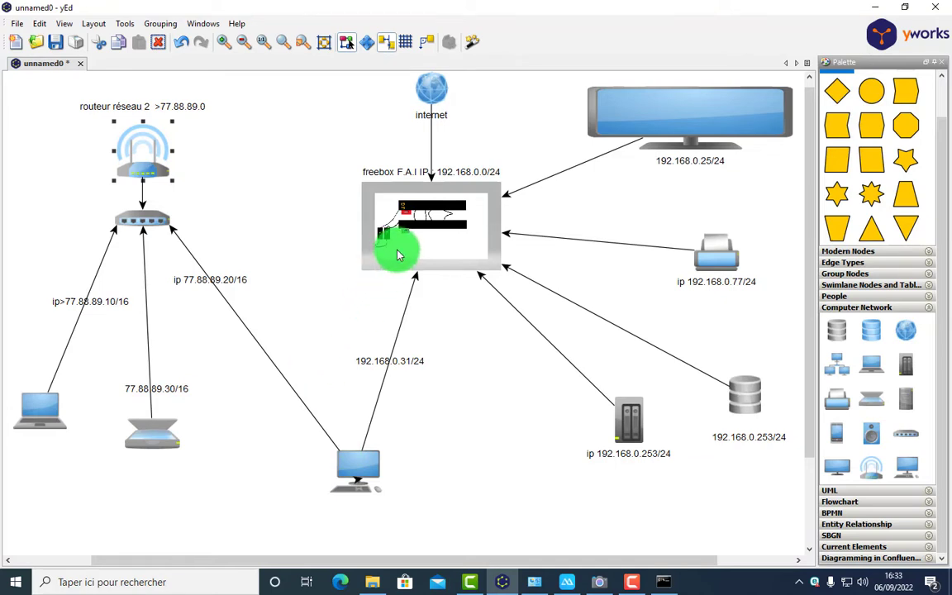
- Move the freebox node up just beneath the internet globe
{"action": "left_click_drag", "start_coordinate": [539, 275], "coordinate": [531, 276]}
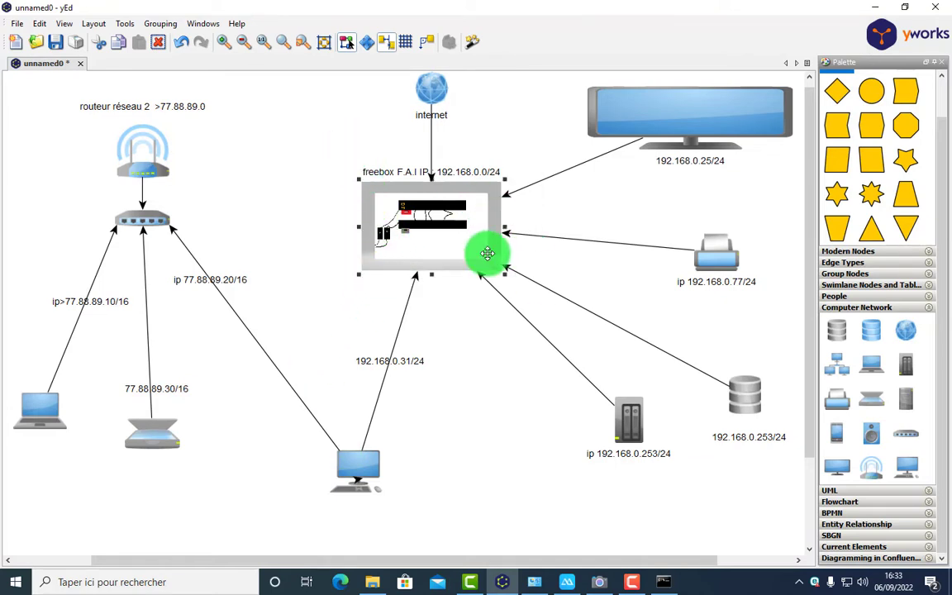
{"action": "left_click_drag", "start_coordinate": [435, 223], "coordinate": [451, 192]}
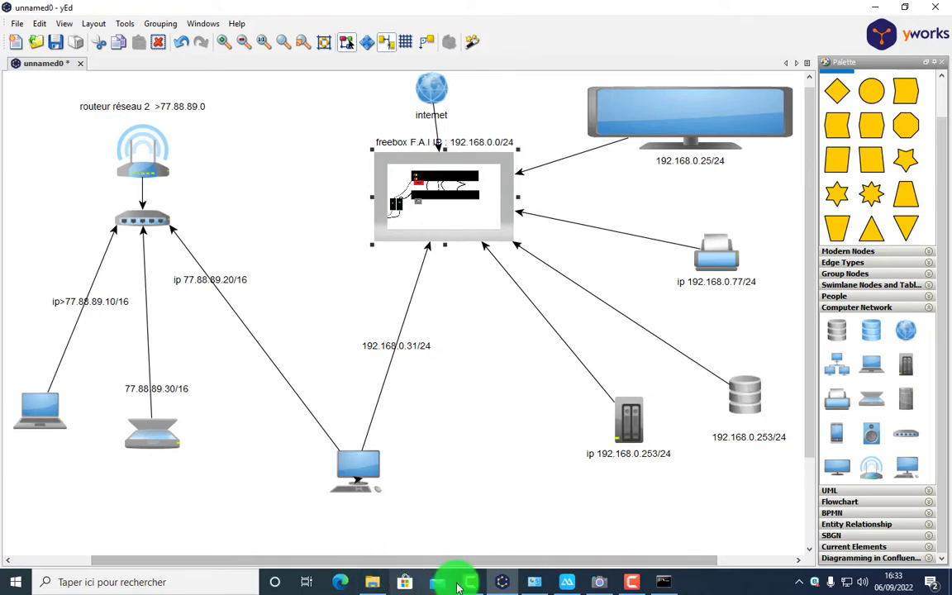
- Connect the Redmi Go to ApowerMirror over USB with debugging enabled, then bring up Camera
{"action": "left_click", "coordinate": [567, 582]}
{"action": "left_click", "coordinate": [565, 582]}
{"action": "left_click", "coordinate": [566, 581]}
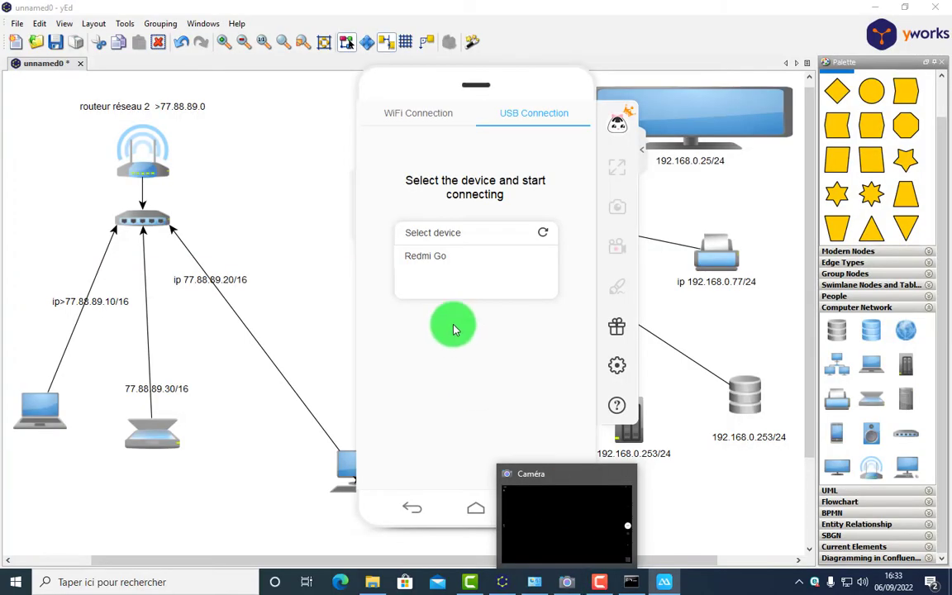
{"action": "left_click", "coordinate": [438, 259]}
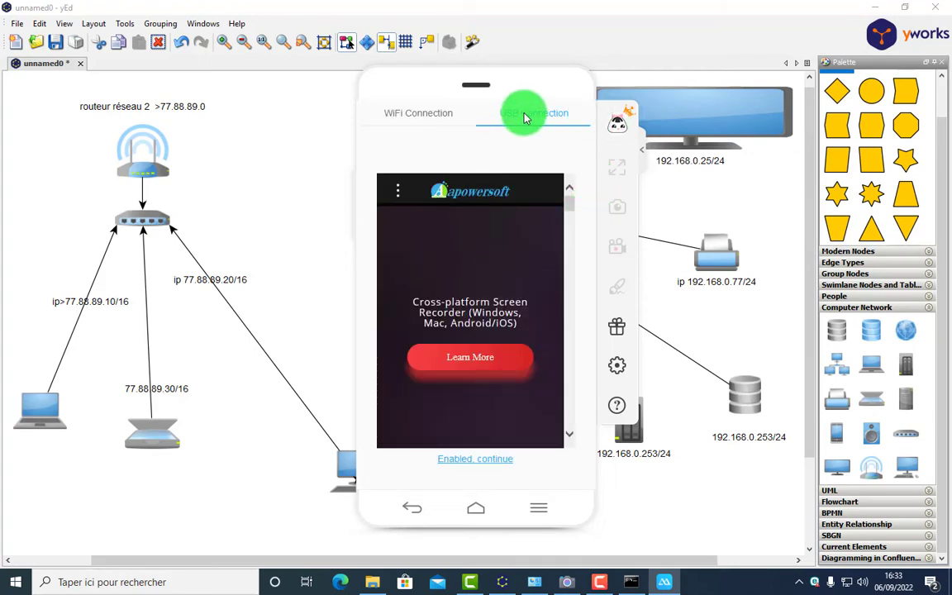
{"action": "left_click", "coordinate": [483, 458]}
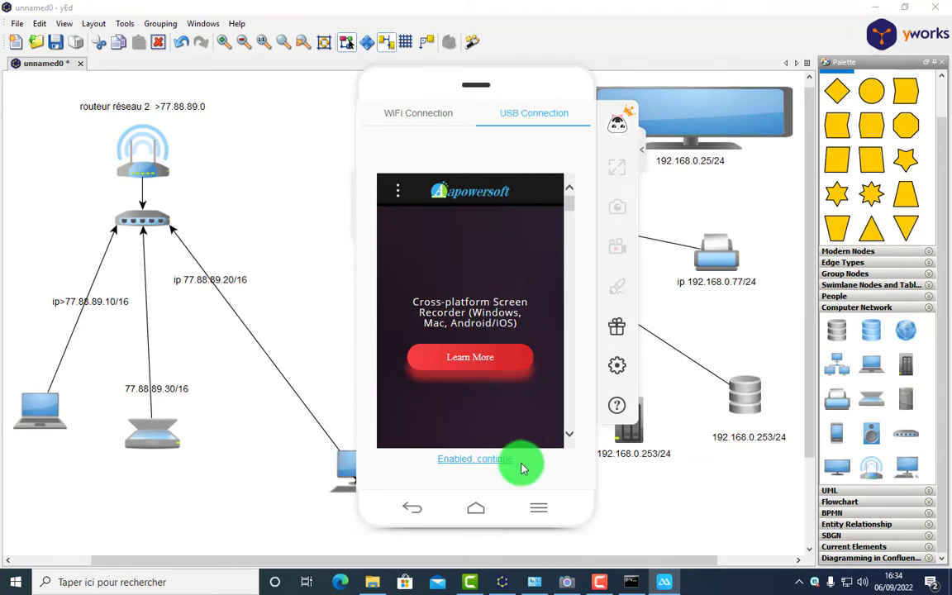
{"action": "left_click", "coordinate": [494, 460]}
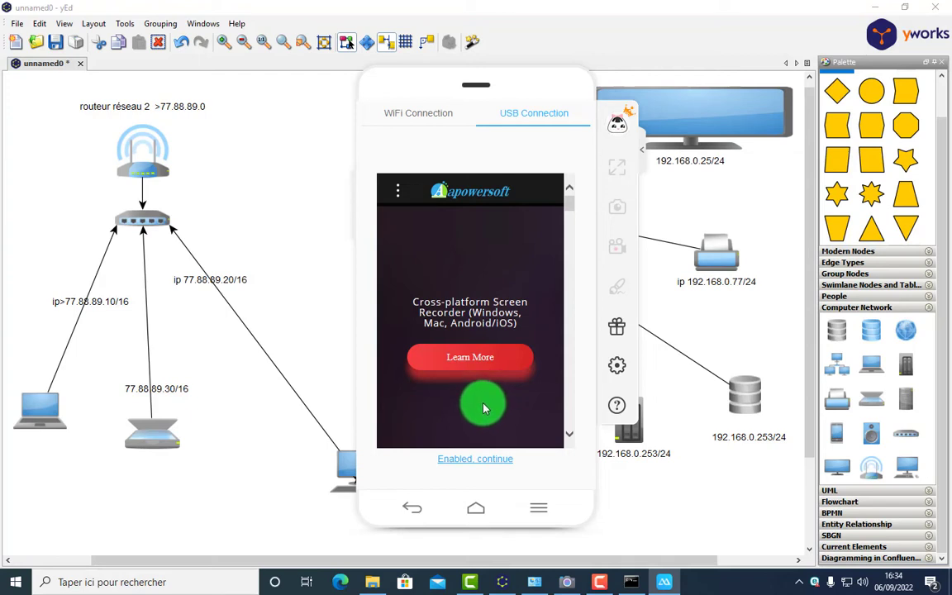
{"action": "left_click", "coordinate": [567, 582]}
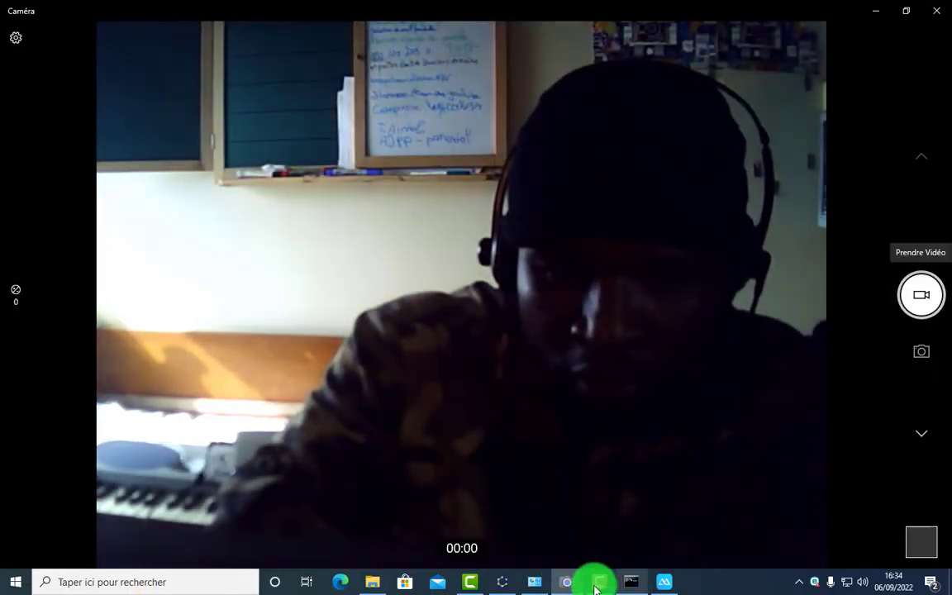
- Resume the ApowerMirror phone connection and look over the WiFi connection option
{"action": "left_click", "coordinate": [664, 583]}
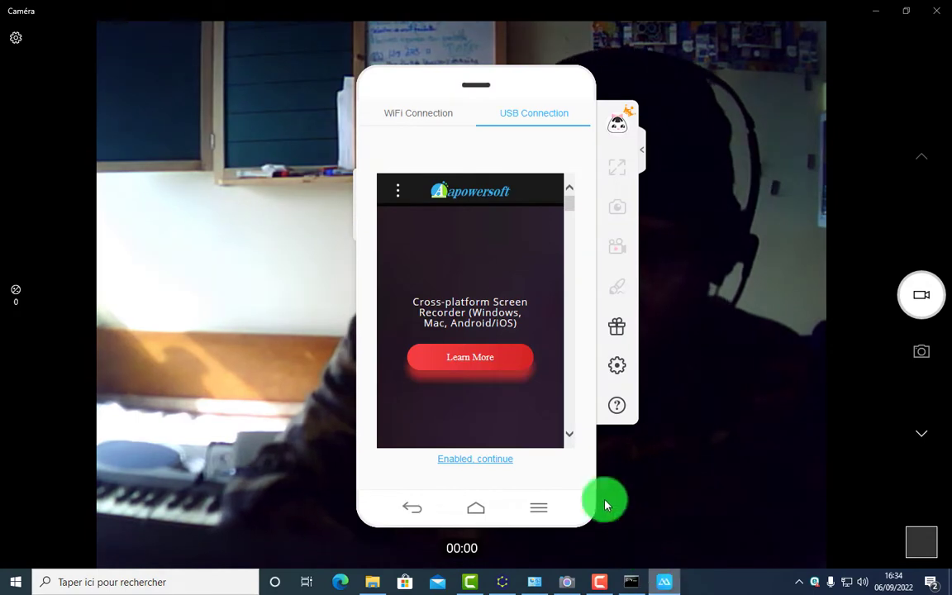
{"action": "left_click", "coordinate": [463, 458]}
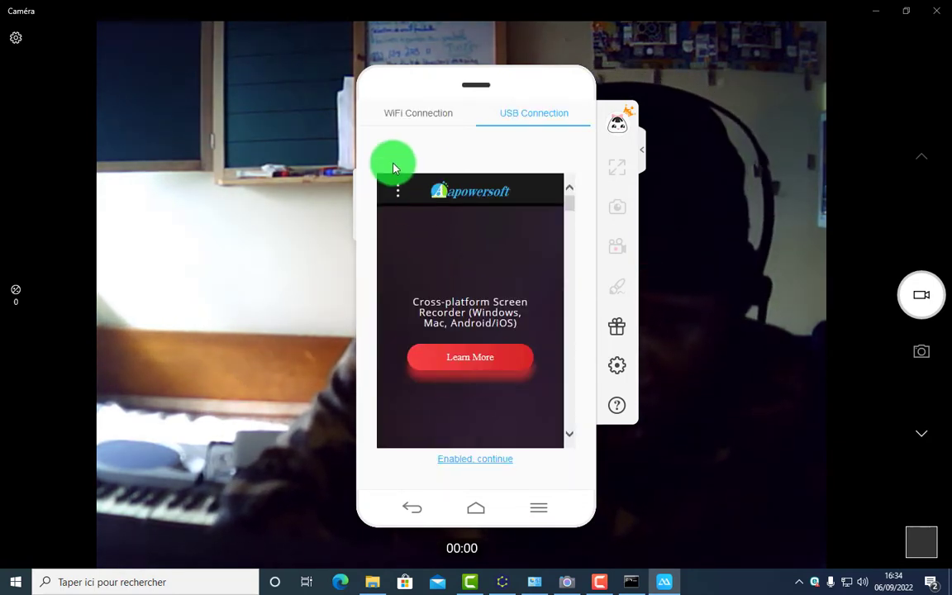
{"action": "left_click", "coordinate": [399, 121]}
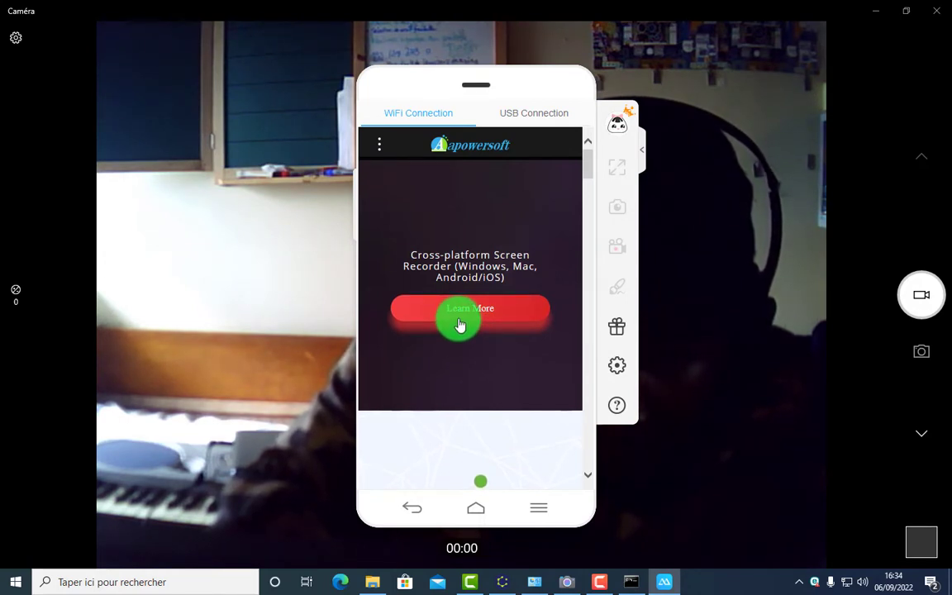
{"action": "scroll", "coordinate": [476, 475], "scroll_direction": "down", "scroll_amount": 5}
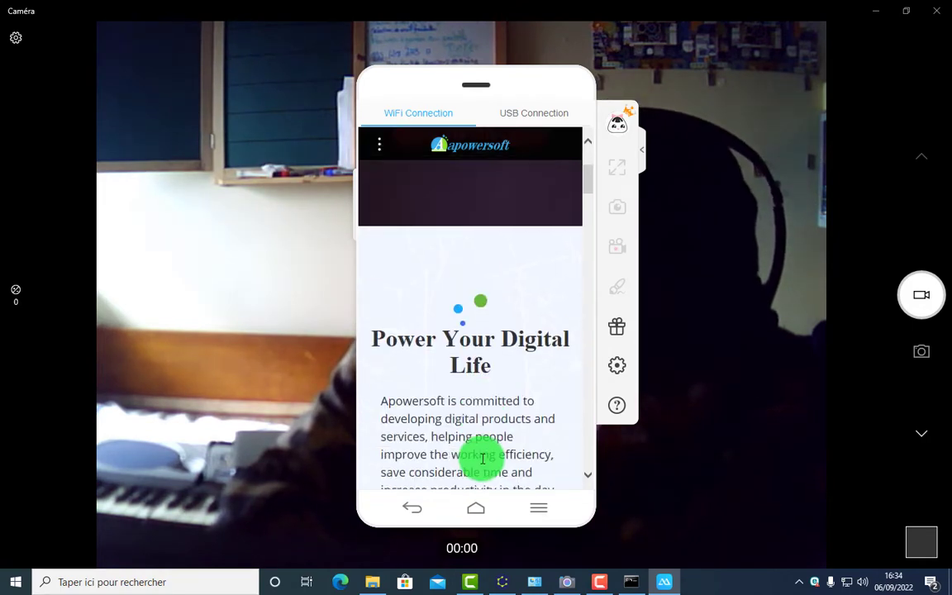
{"action": "scroll", "coordinate": [483, 459], "scroll_direction": "up", "scroll_amount": 5}
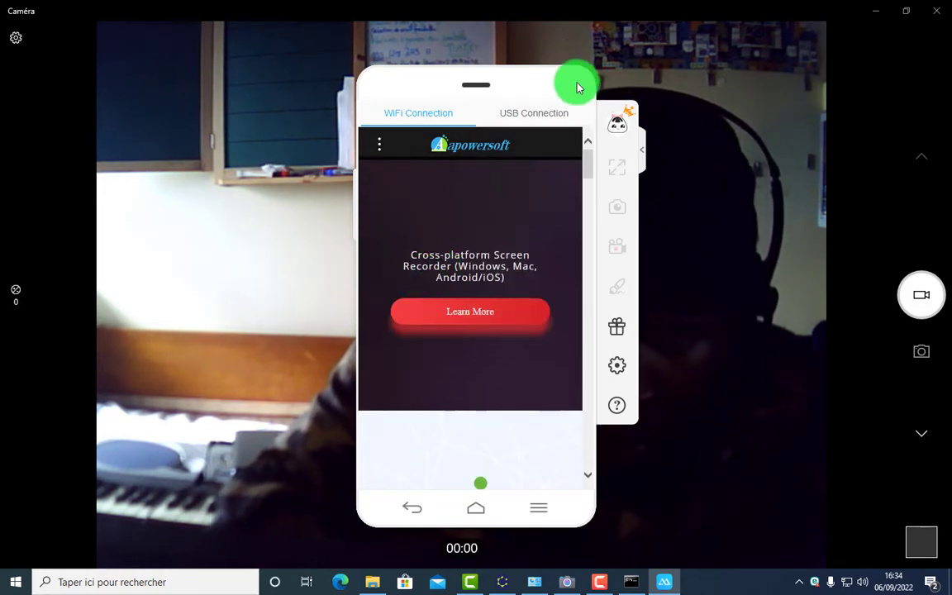
- Connect over USB via 'Enabled, continue', then exit ApowerMirror
{"action": "left_click", "coordinate": [527, 116]}
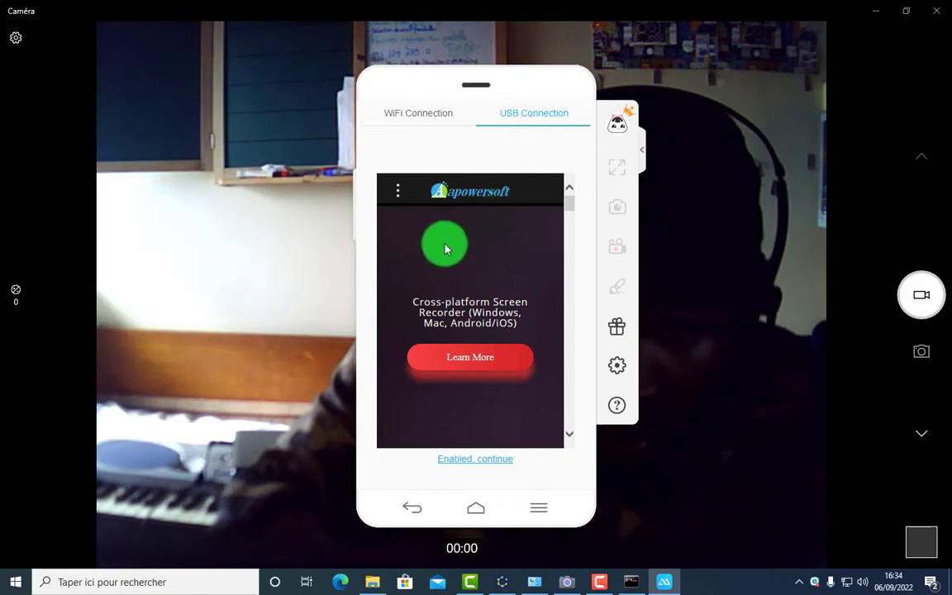
{"action": "left_click", "coordinate": [480, 460]}
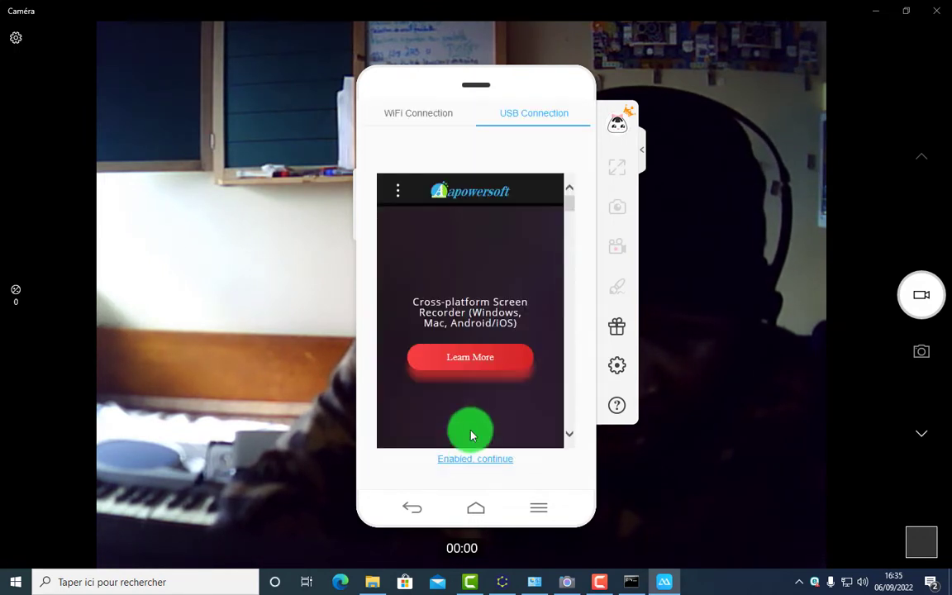
{"action": "left_click", "coordinate": [580, 89]}
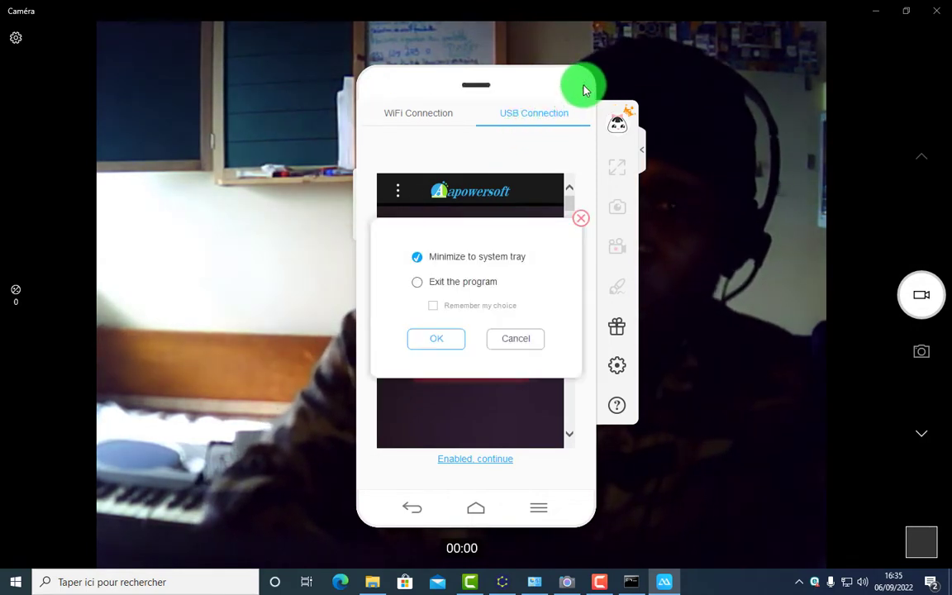
{"action": "left_click", "coordinate": [435, 341]}
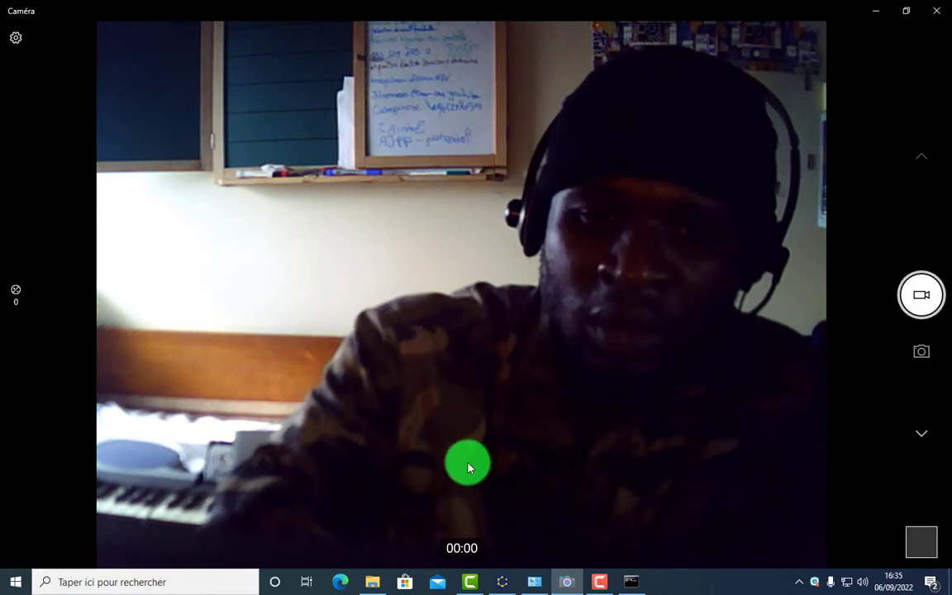
- Search the Start menu for ApowerMirror and launch it
{"action": "left_click", "coordinate": [18, 583]}
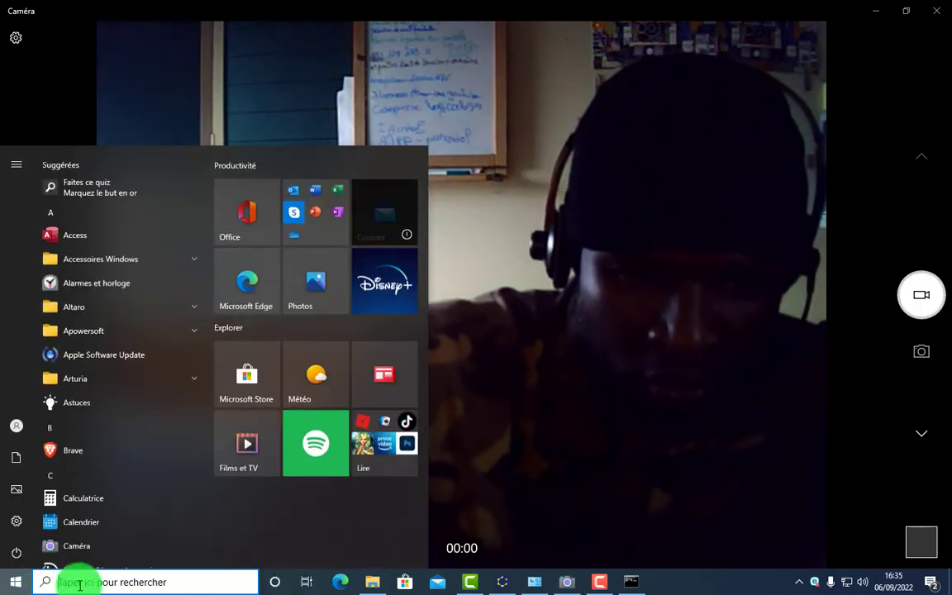
{"action": "left_click", "coordinate": [80, 583]}
{"action": "type", "text": "op"}
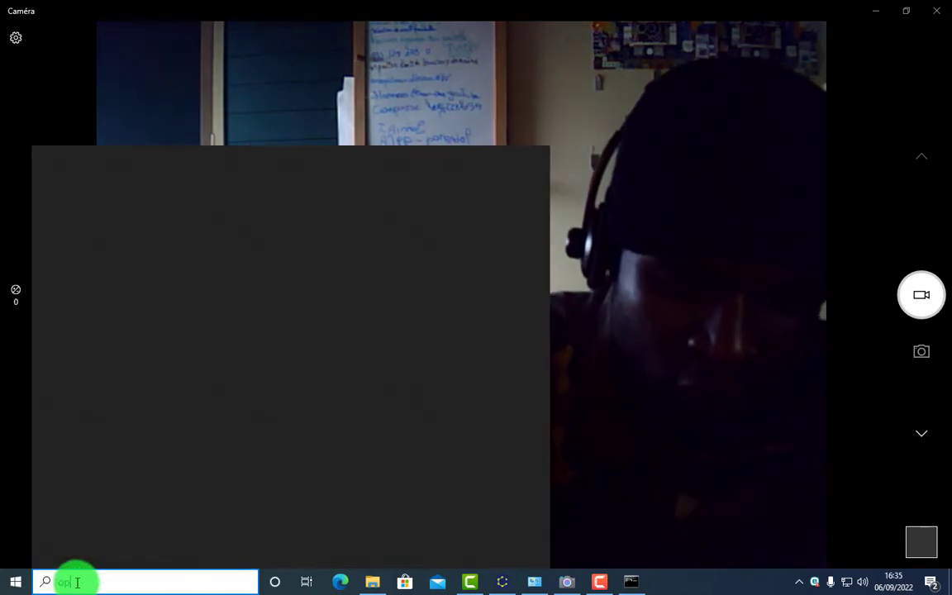
{"action": "type", "text": "e"}
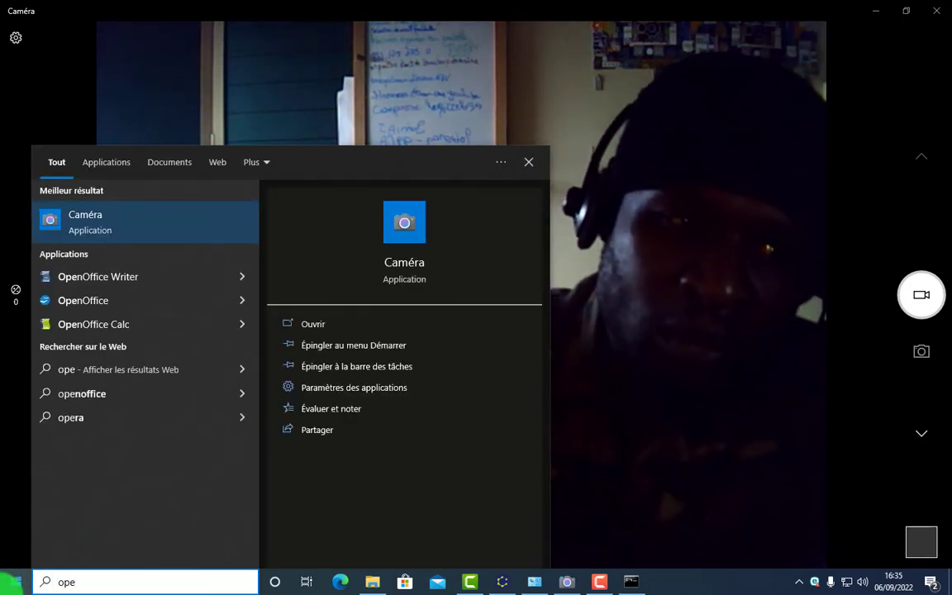
{"action": "key", "text": "BackSpace"}
{"action": "key", "text": "BackSpace"}
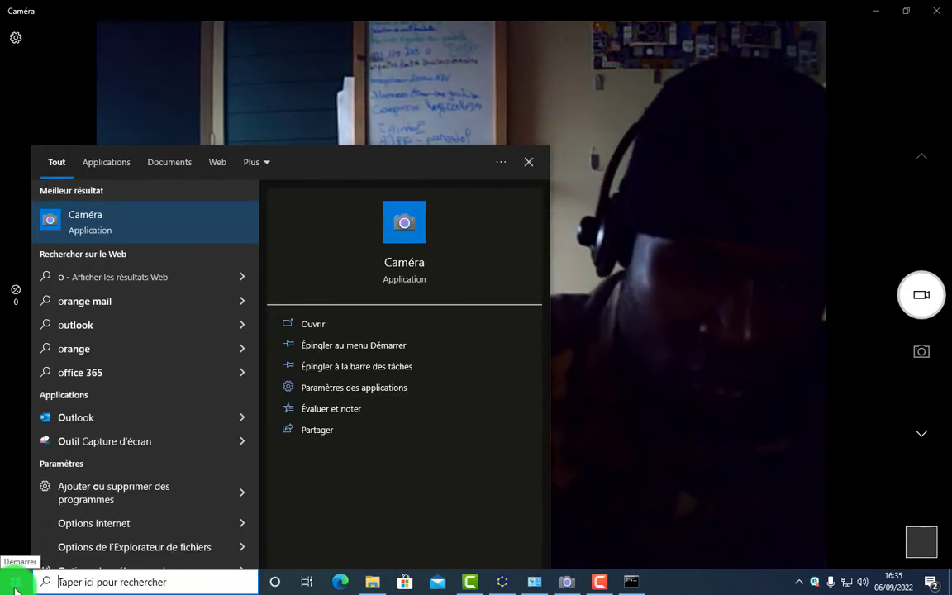
{"action": "type", "text": "a"}
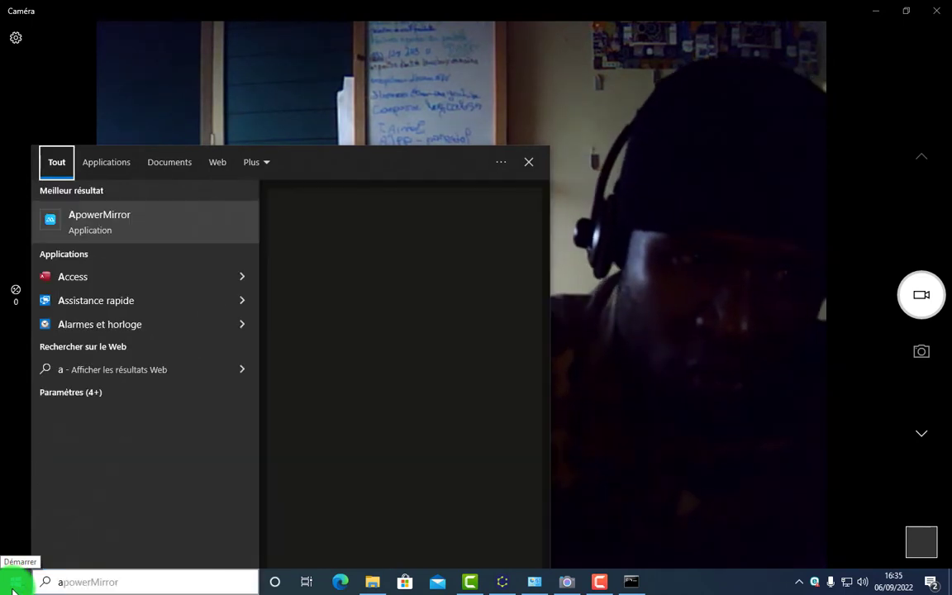
{"action": "left_click", "coordinate": [107, 224]}
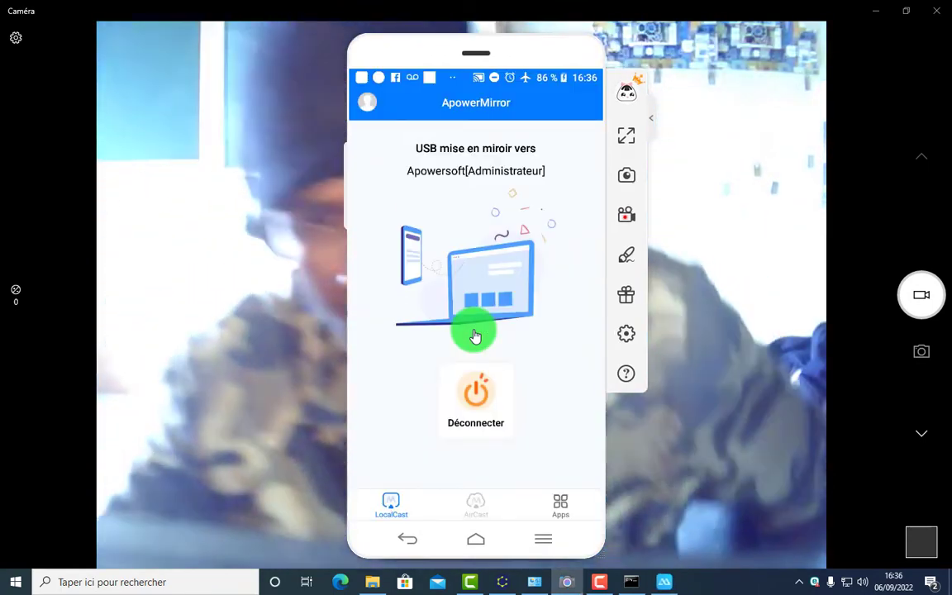
- Dismiss the promotion permanently and open the phone's camera app from its home screen
{"action": "left_click", "coordinate": [483, 438]}
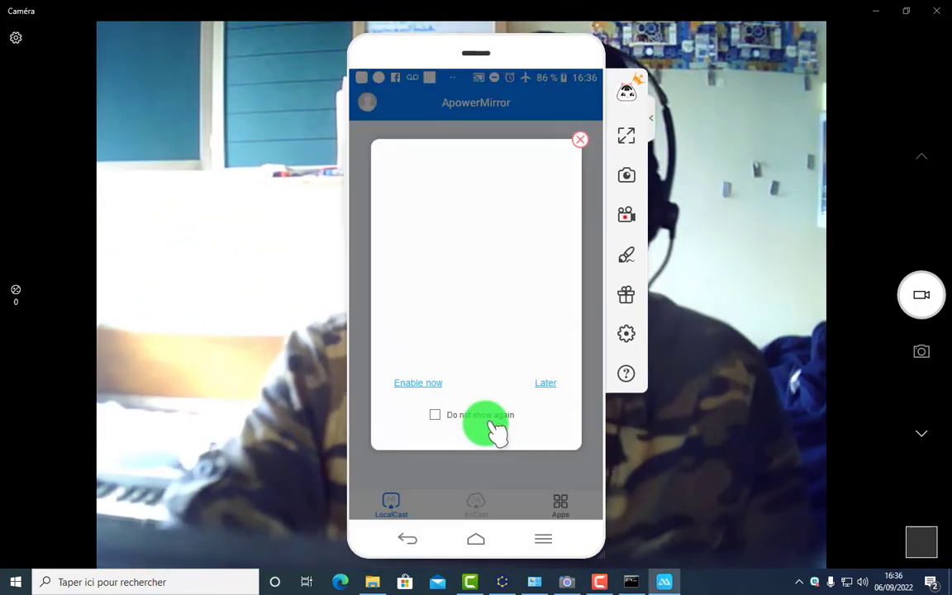
{"action": "left_click", "coordinate": [492, 415]}
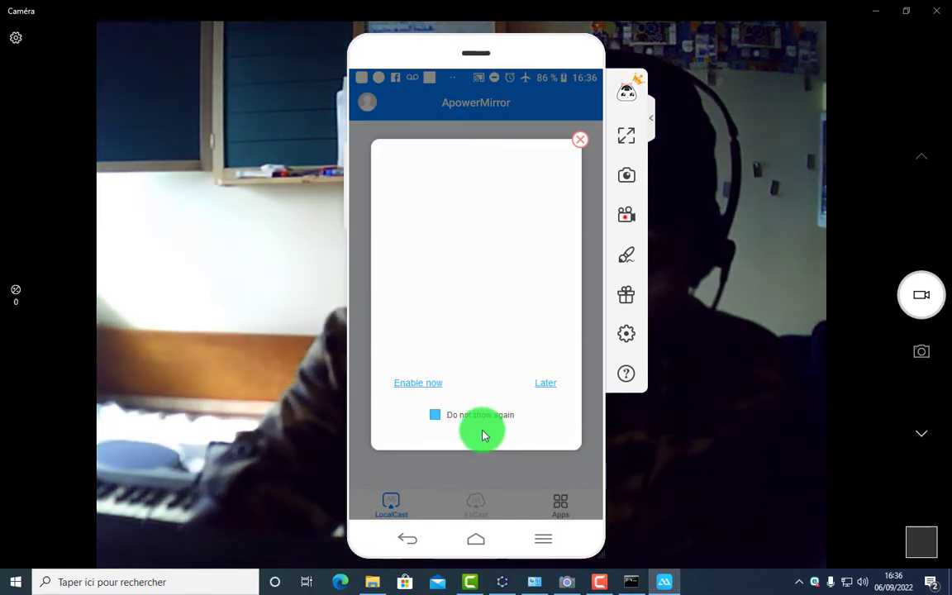
{"action": "left_click", "coordinate": [551, 389]}
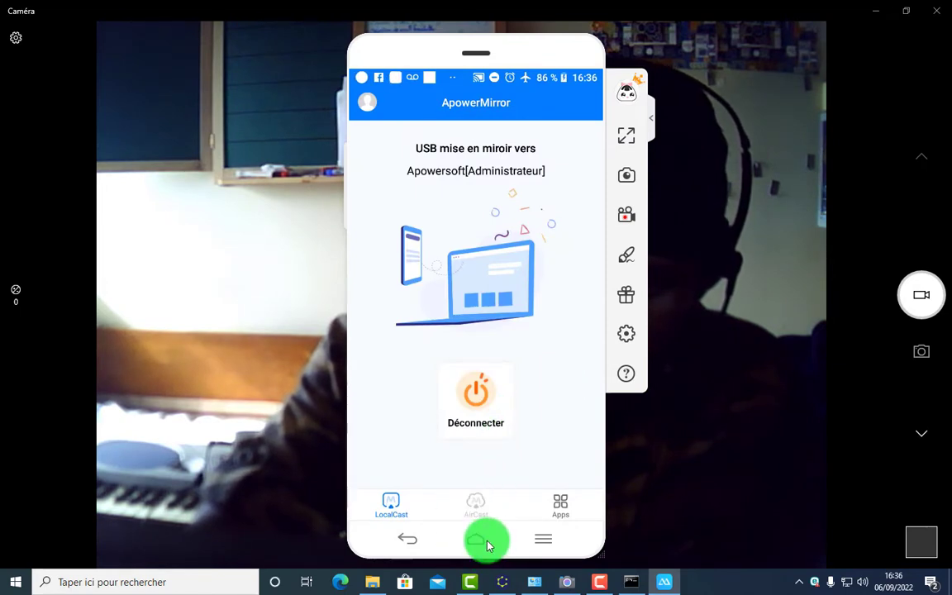
{"action": "left_click", "coordinate": [490, 529]}
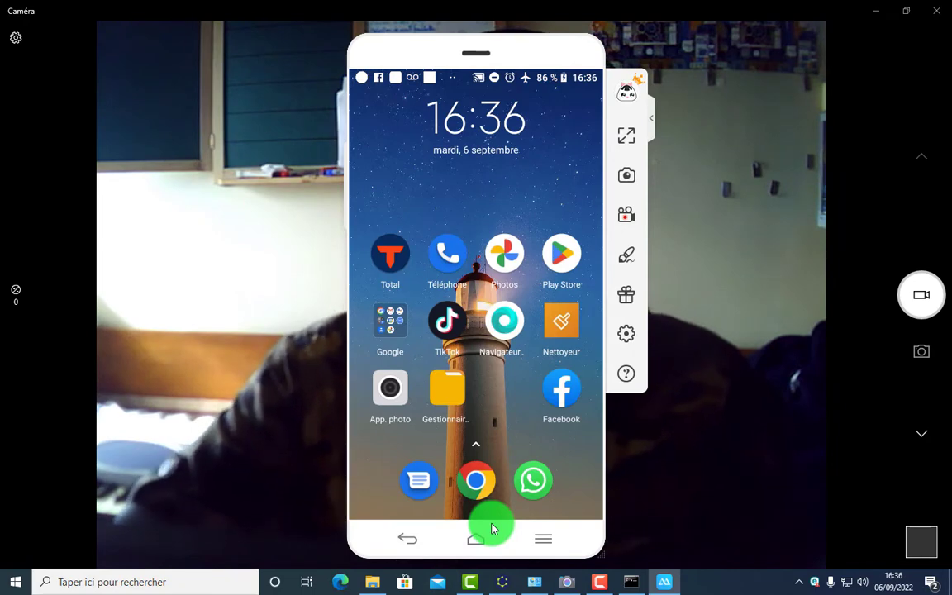
{"action": "left_click_drag", "start_coordinate": [400, 418], "coordinate": [453, 416]}
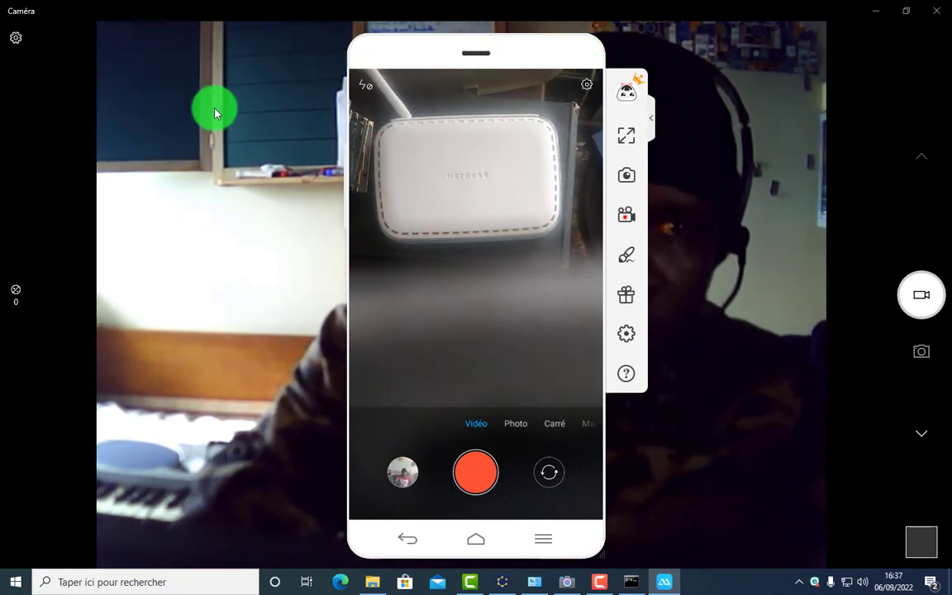
- Close the mirrored phone window and return to the yEd network diagram
{"action": "mouse_move", "coordinate": [556, 45]}
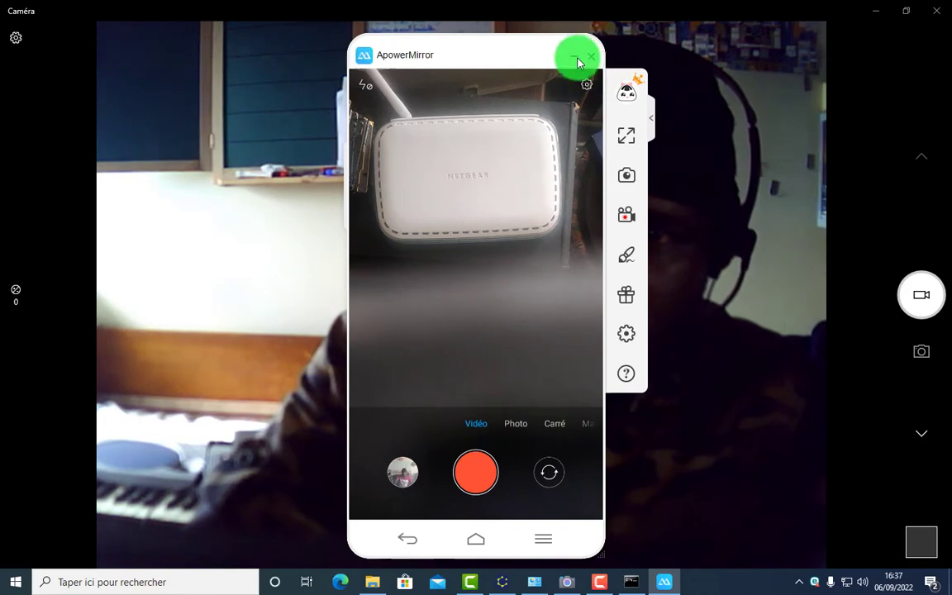
{"action": "left_click", "coordinate": [590, 55]}
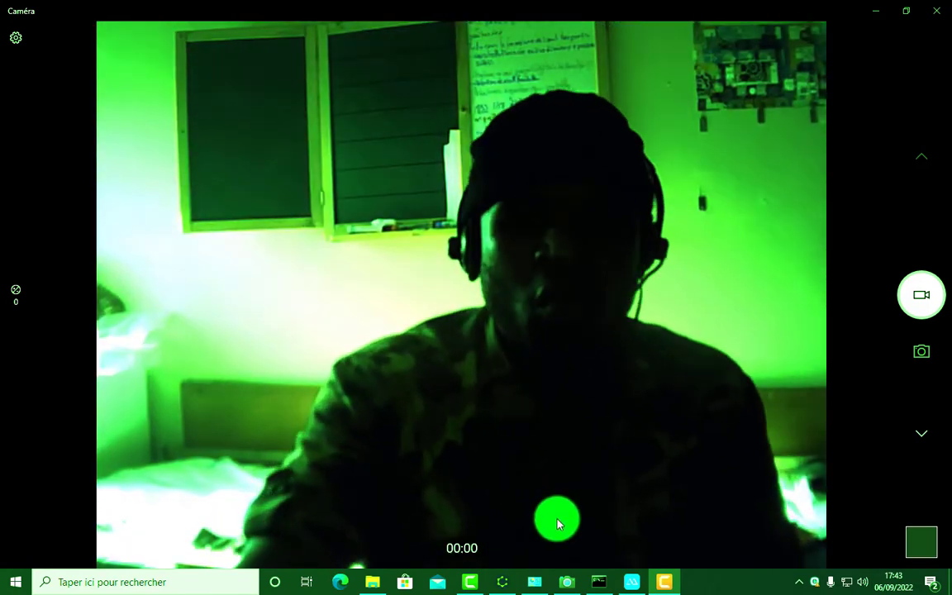
{"action": "left_click", "coordinate": [628, 582]}
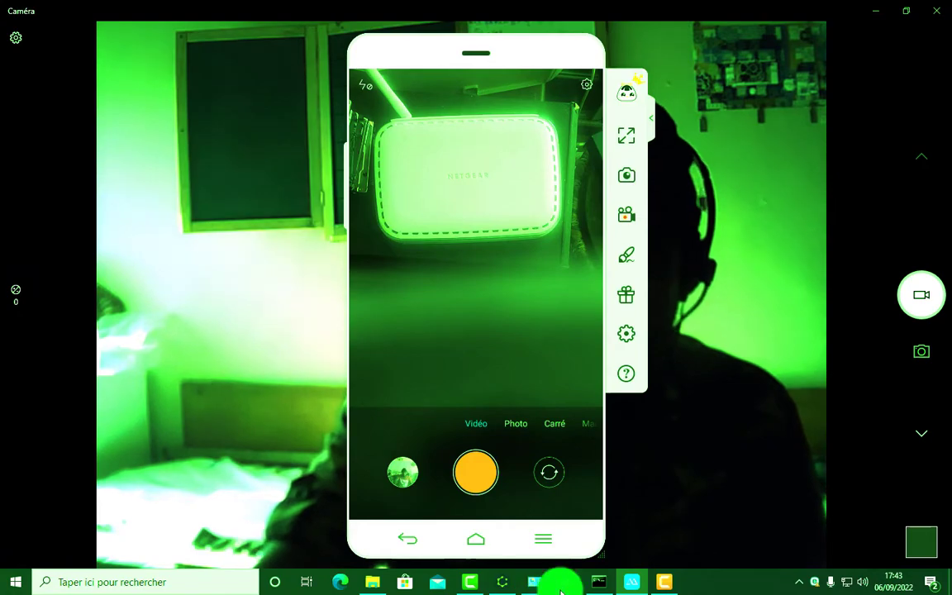
{"action": "left_click", "coordinate": [504, 581]}
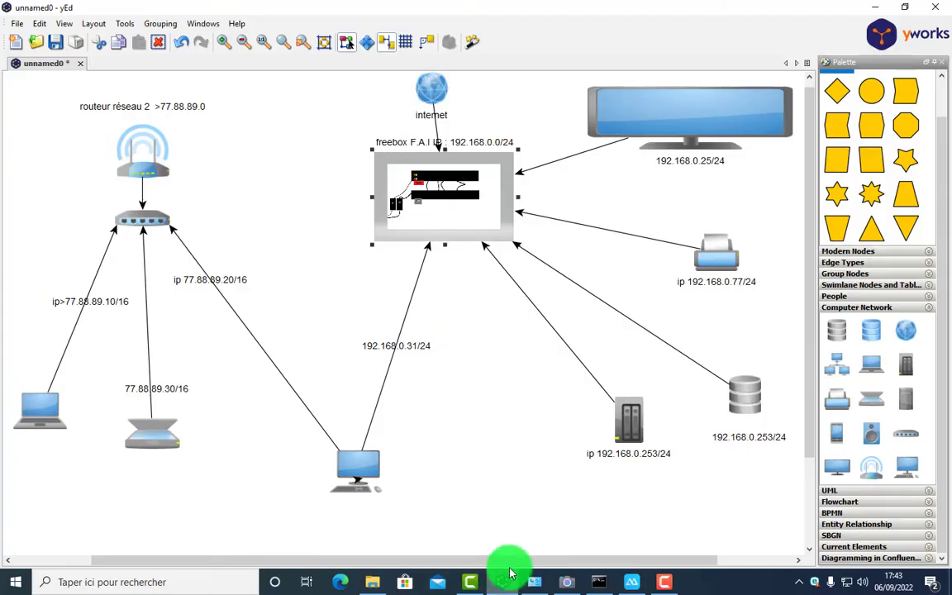
- Bring up the ApowerMirror phone camera window and move it right, clearing the internet and freebox nodes
{"action": "left_click", "coordinate": [633, 583]}
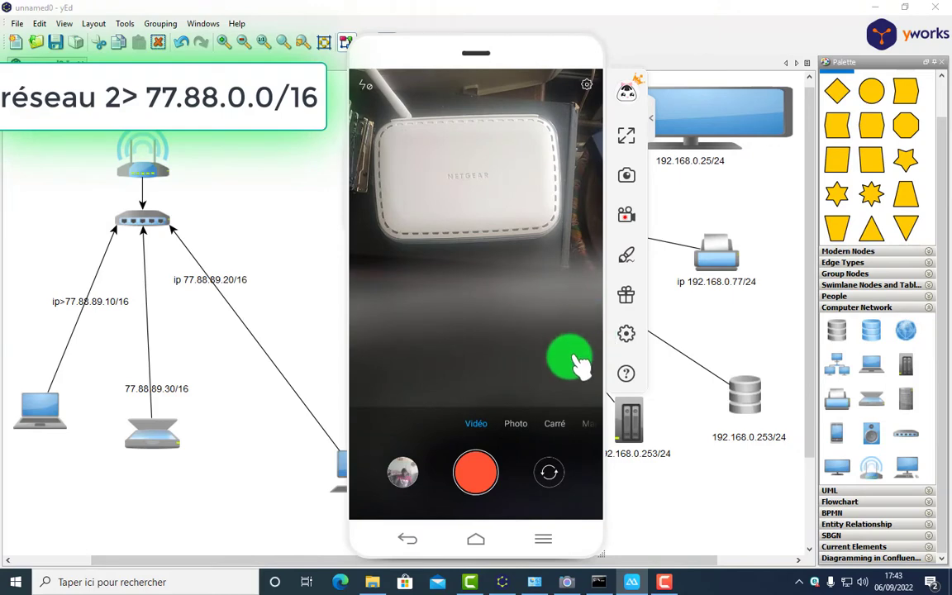
{"action": "mouse_move", "coordinate": [525, 54]}
{"action": "left_click_drag", "start_coordinate": [512, 56], "coordinate": [676, 67]}
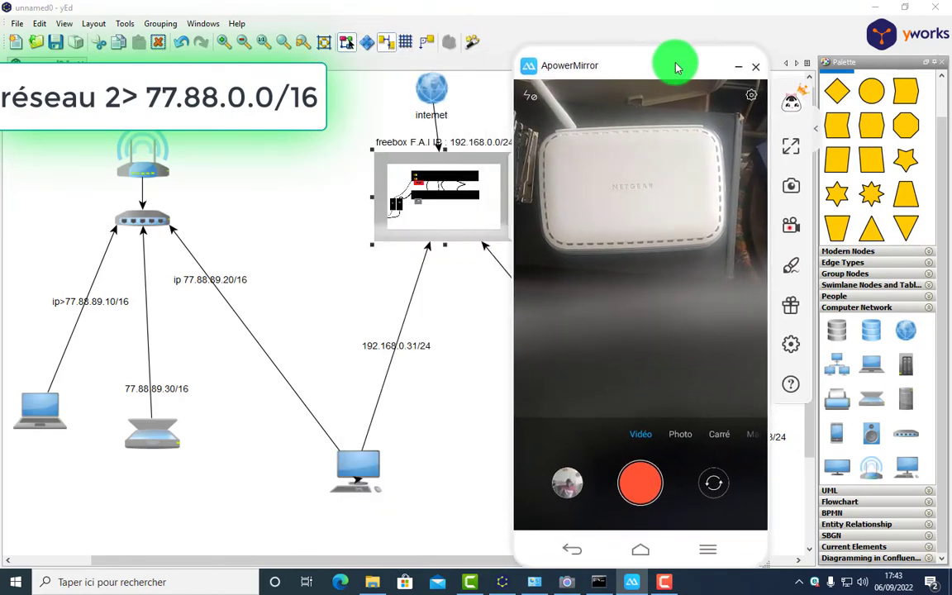
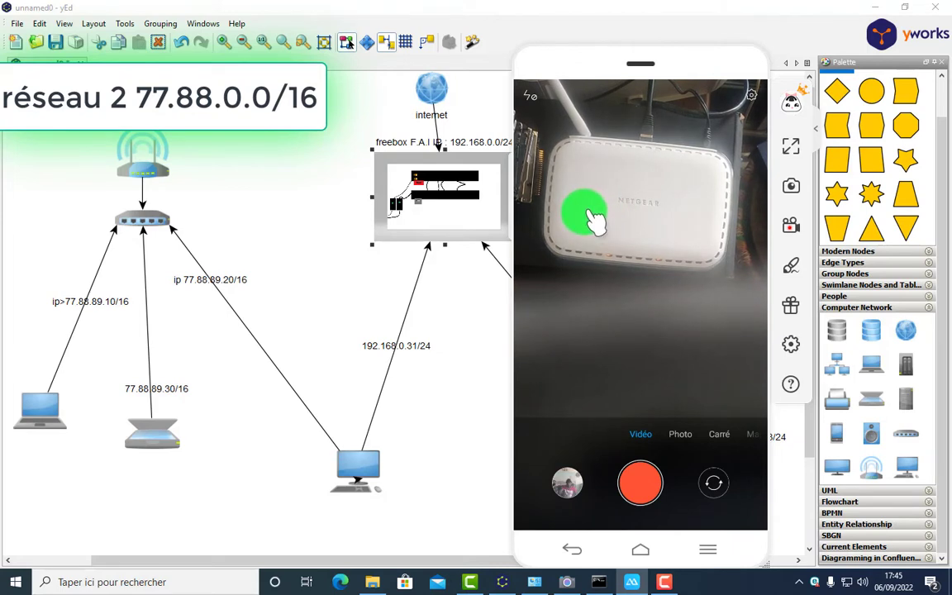
- Bring the ipconfig output forward and highlight the ipconfig command line
{"action": "left_click", "coordinate": [596, 584]}
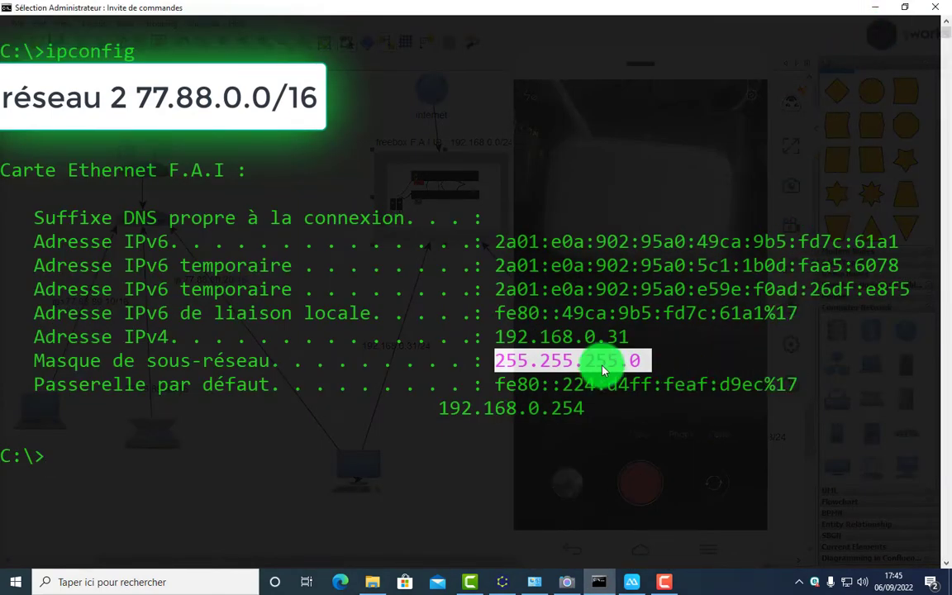
{"action": "left_click", "coordinate": [656, 365]}
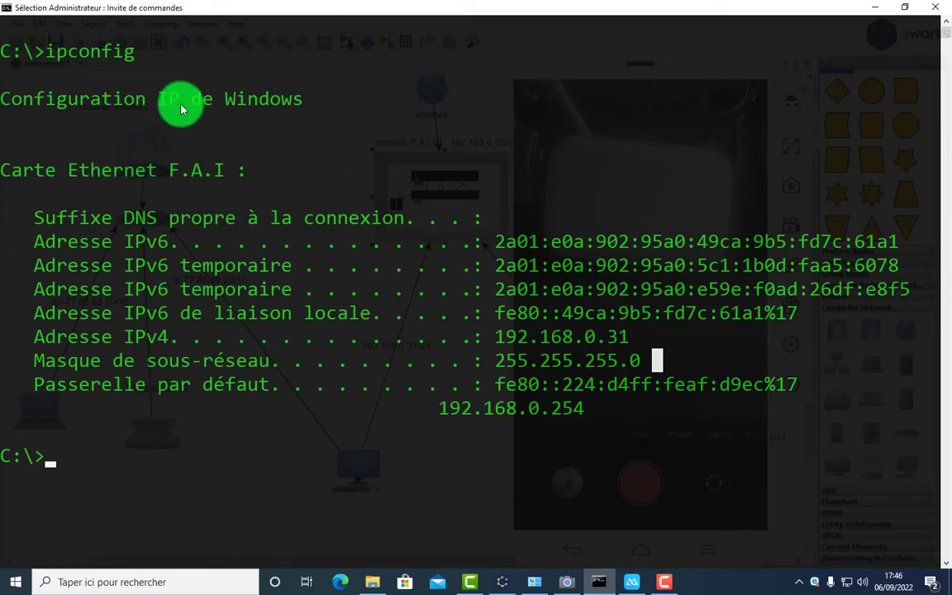
{"action": "left_click_drag", "start_coordinate": [144, 56], "coordinate": [41, 53]}
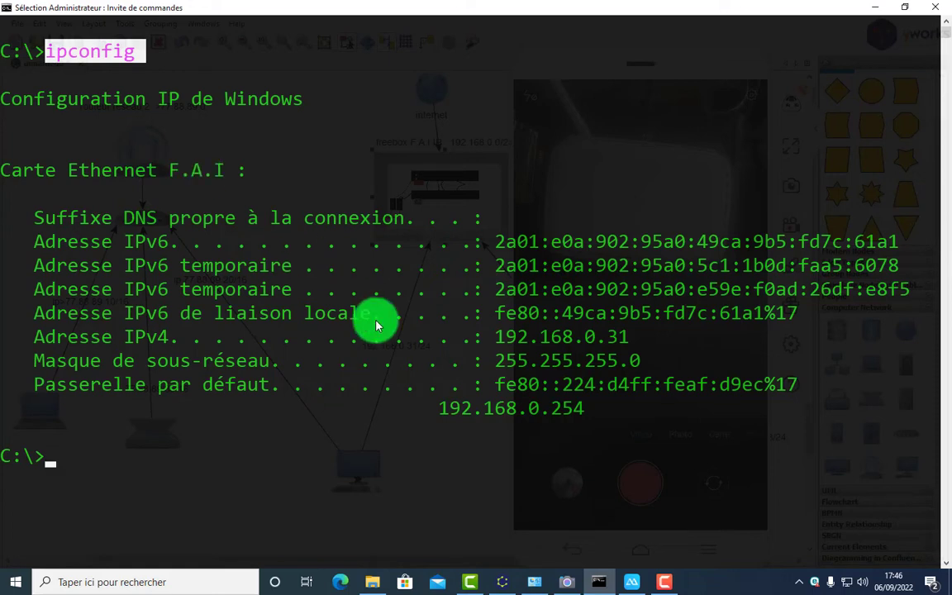
{"action": "left_click", "coordinate": [644, 339]}
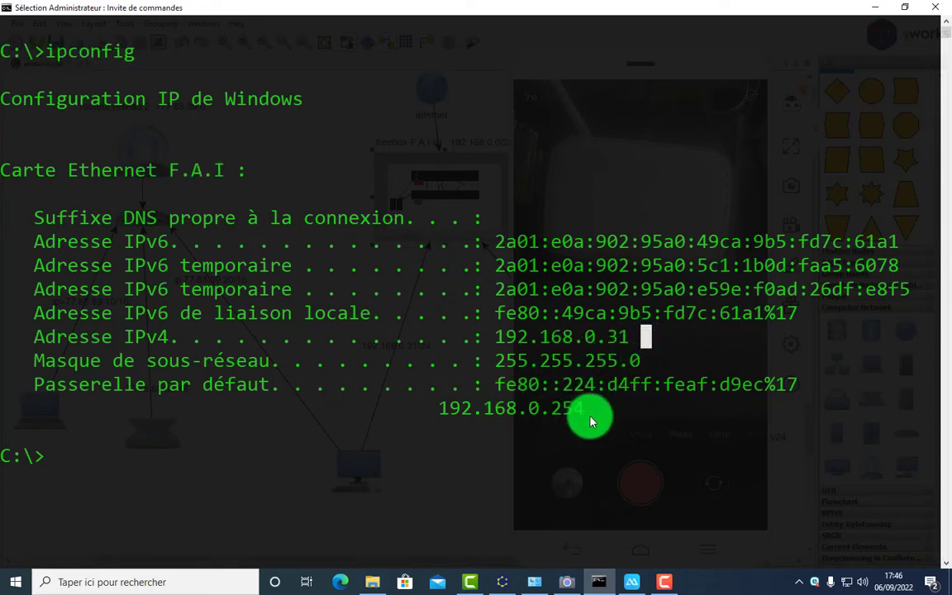
- Highlight the 192.168.0.254 and IPv6 gateway addresses, then clear the console with cls
{"action": "left_click_drag", "start_coordinate": [601, 409], "coordinate": [446, 409]}
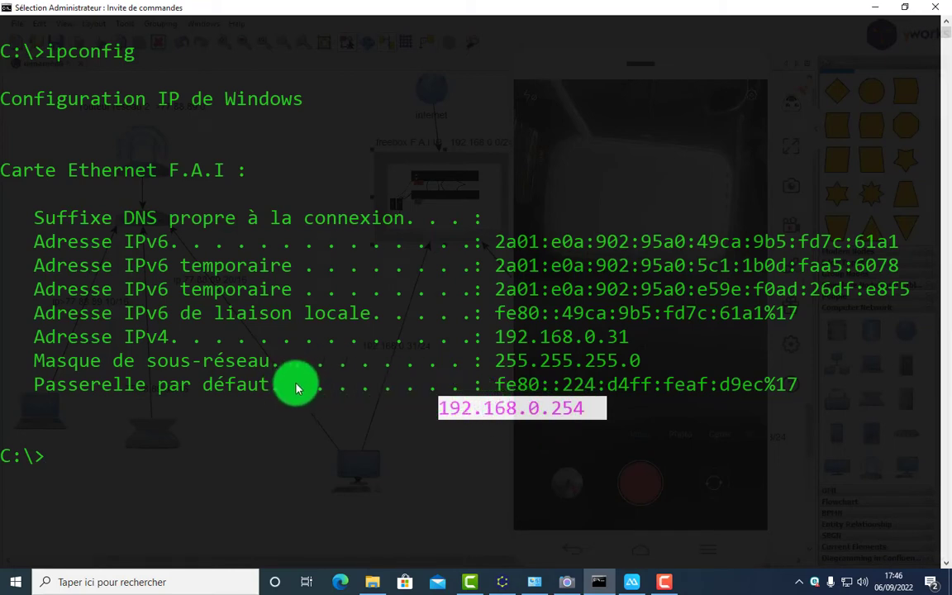
{"action": "left_click_drag", "start_coordinate": [490, 381], "coordinate": [825, 388]}
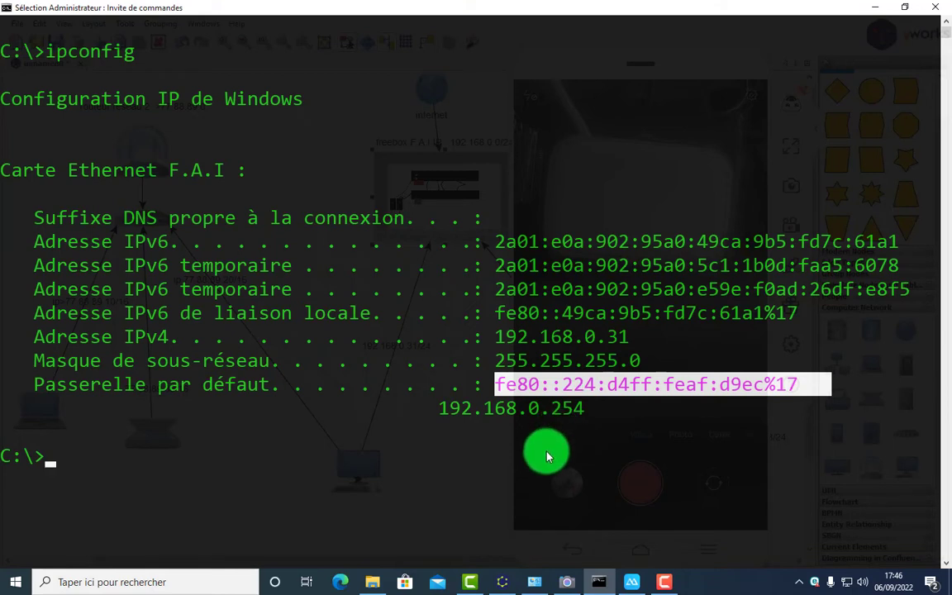
{"action": "type", "text": "cls"}
{"action": "key", "text": "Return"}
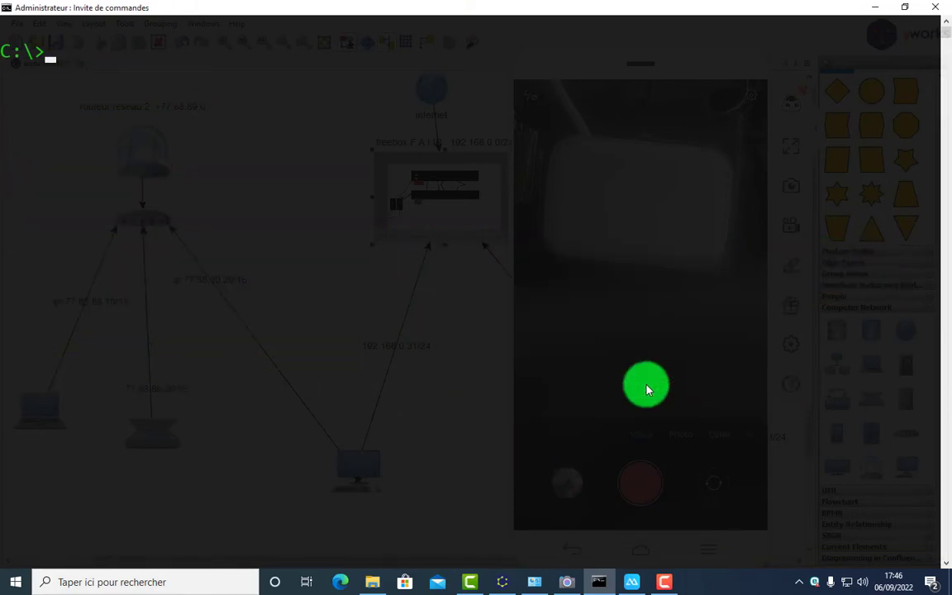
- Run ipconfig and highlight gateway 192.168.0.254, IPv4 192.168.0.31 and mask 255.255.255.0
{"action": "type", "text": "ip^confi"}
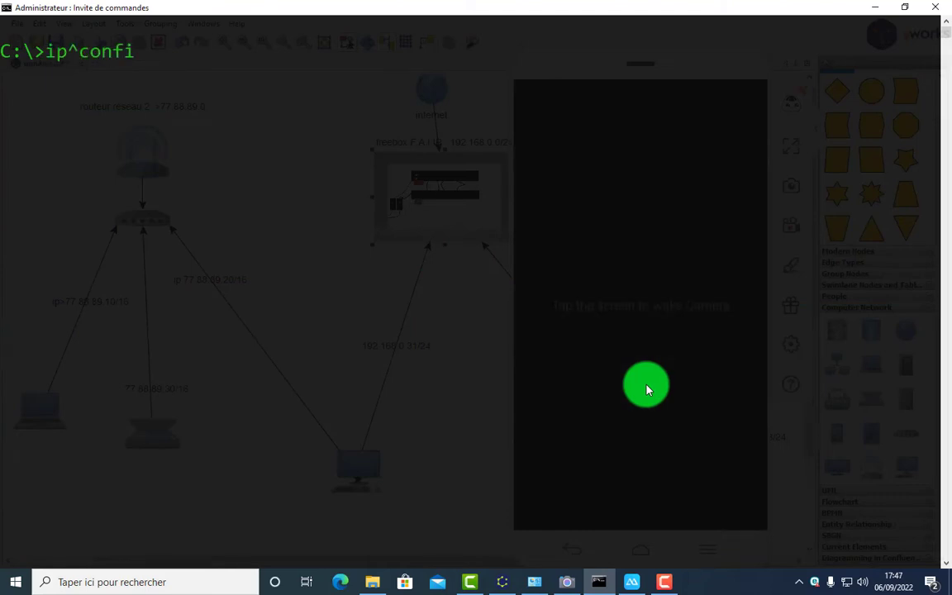
{"action": "type", "text": "g"}
{"action": "key", "text": "Return"}
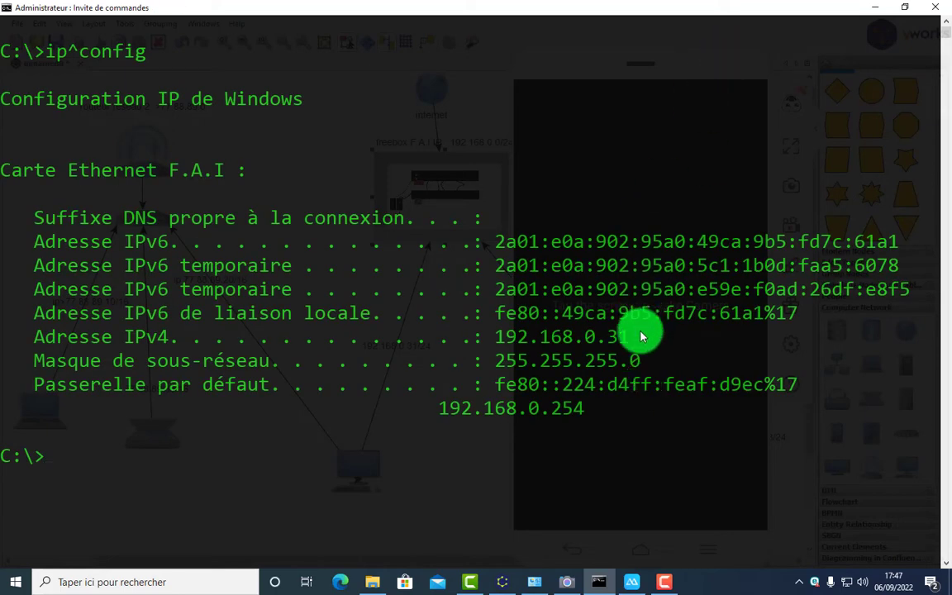
{"action": "left_click_drag", "start_coordinate": [581, 411], "coordinate": [442, 404]}
{"action": "left_click_drag", "start_coordinate": [627, 337], "coordinate": [501, 340]}
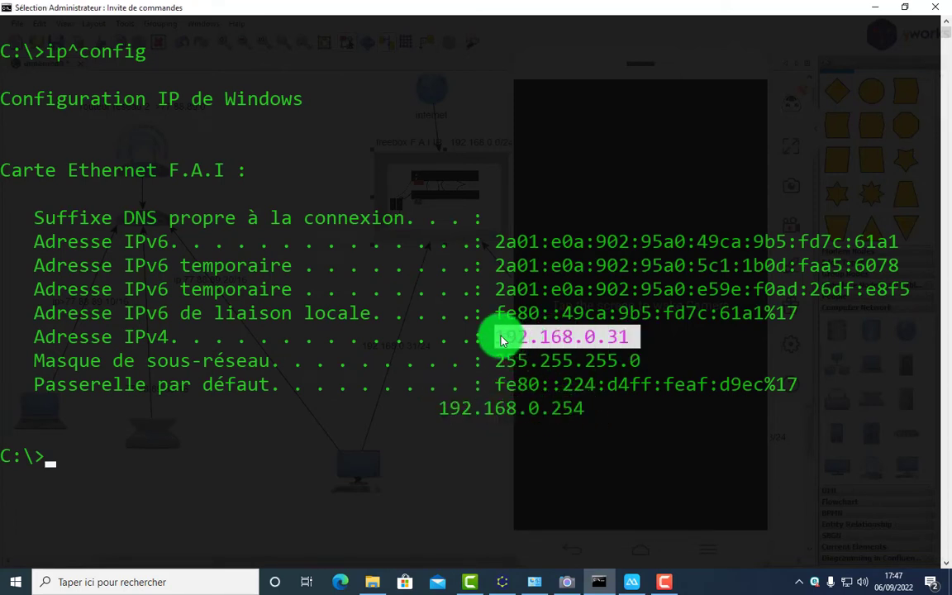
{"action": "left_click_drag", "start_coordinate": [647, 362], "coordinate": [501, 368]}
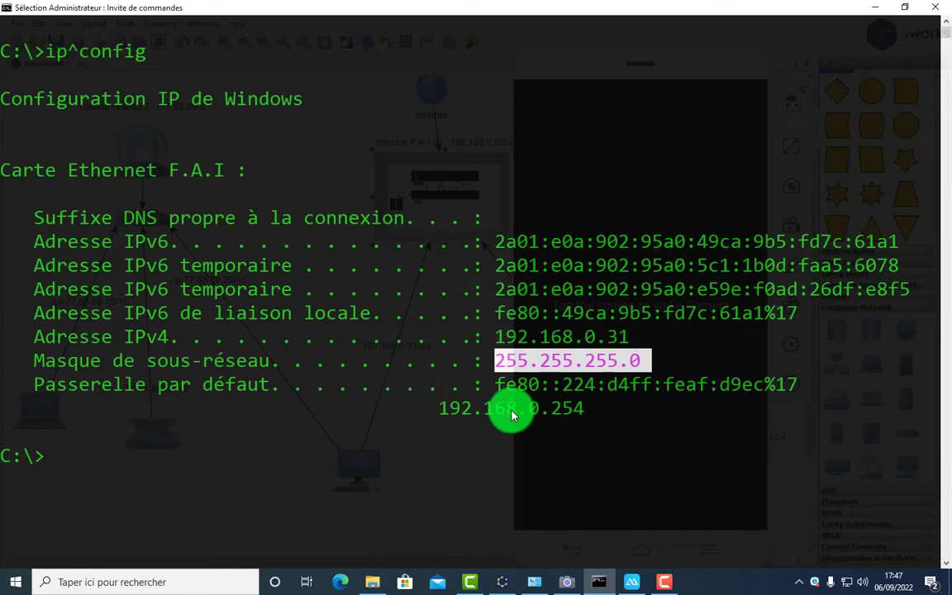
- Rerun the previous command with /all to list the full detailed configuration
{"action": "key", "text": "Up"}
{"action": "type", "text": "/"}
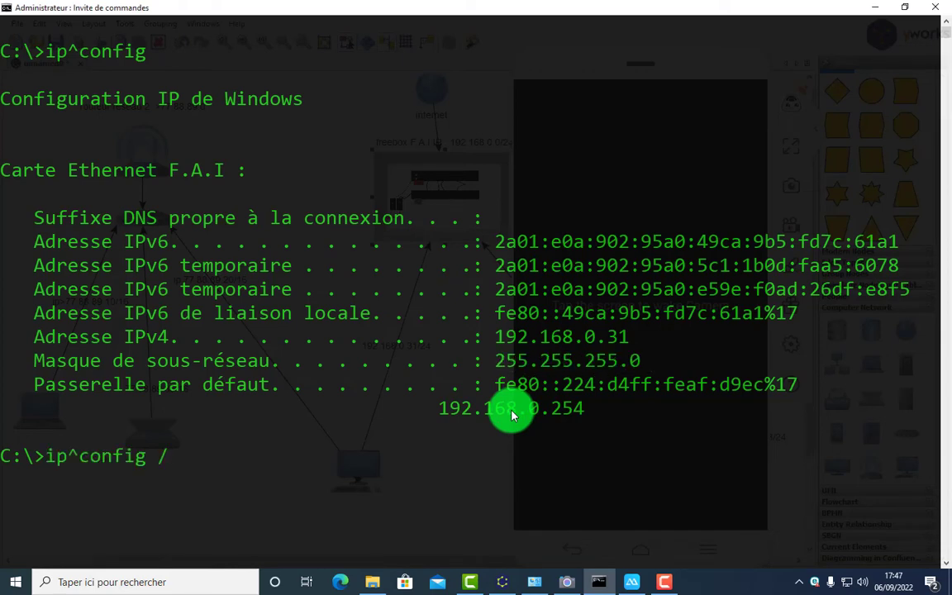
{"action": "type", "text": "all"}
{"action": "key", "text": "Return"}
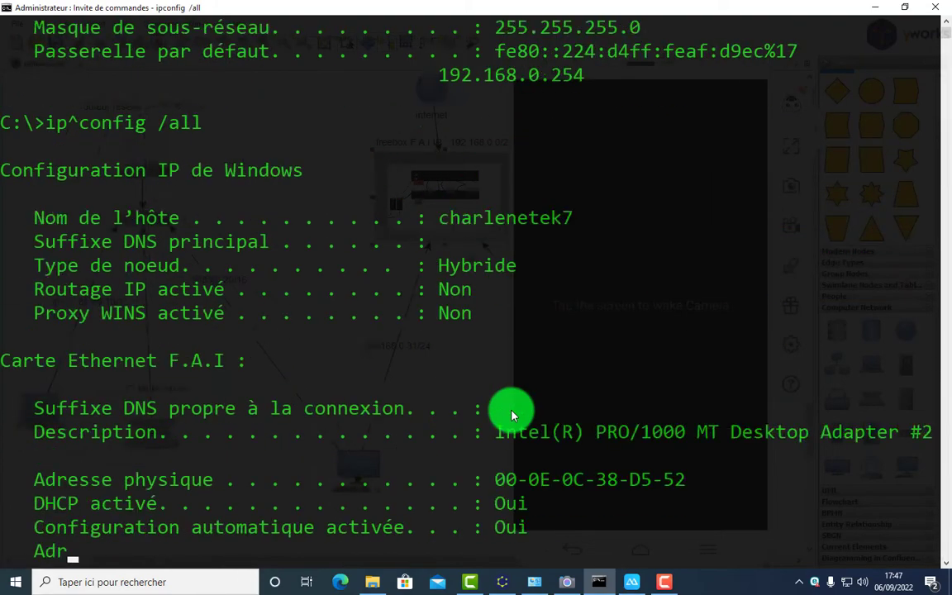
- Scroll through the ipconfig /all listing and highlight the computer's host name
{"action": "scroll", "coordinate": [495, 424], "scroll_direction": "up", "scroll_amount": 6}
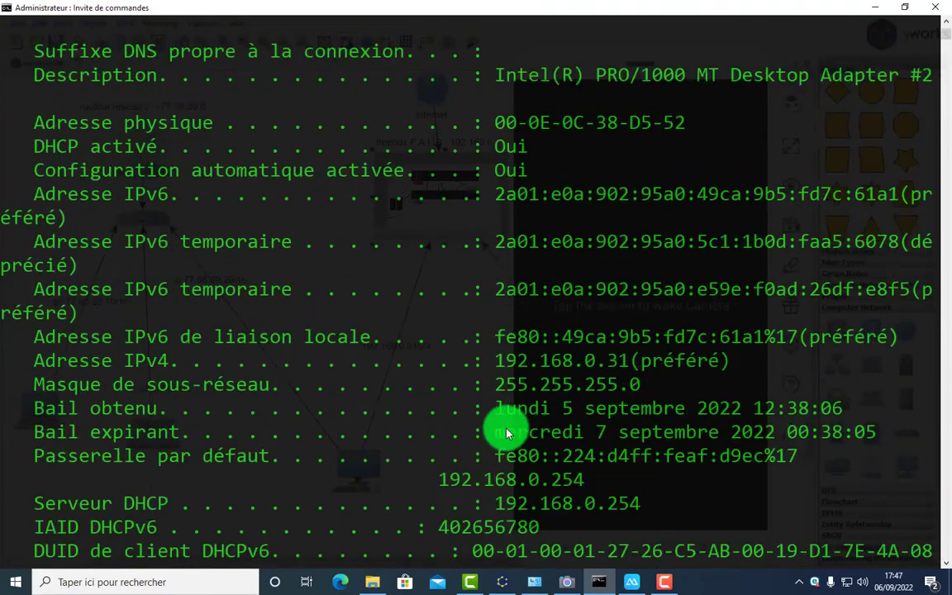
{"action": "scroll", "coordinate": [513, 430], "scroll_direction": "up", "scroll_amount": 2}
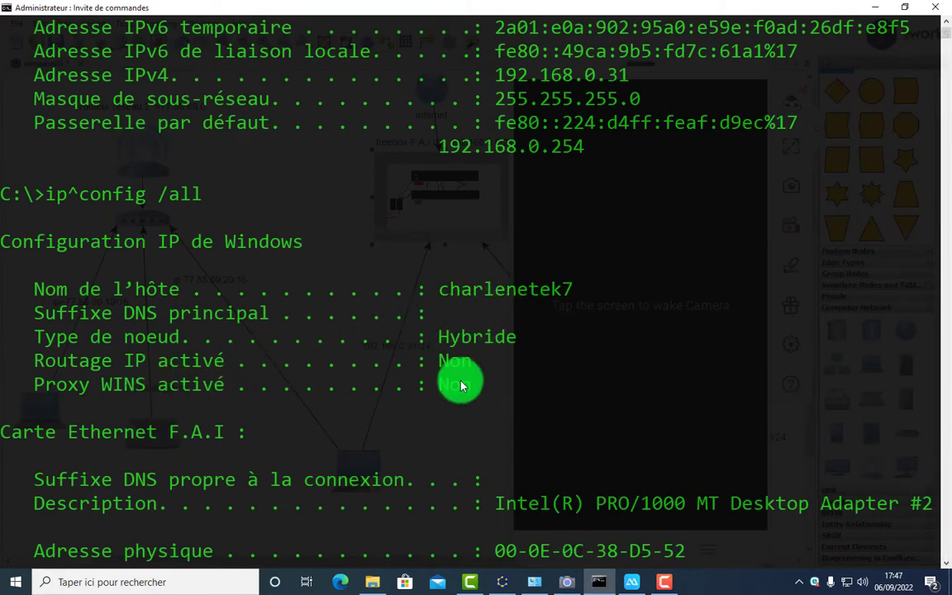
{"action": "scroll", "coordinate": [409, 469], "scroll_direction": "down", "scroll_amount": 1}
{"action": "scroll", "coordinate": [409, 470], "scroll_direction": "down", "scroll_amount": 5}
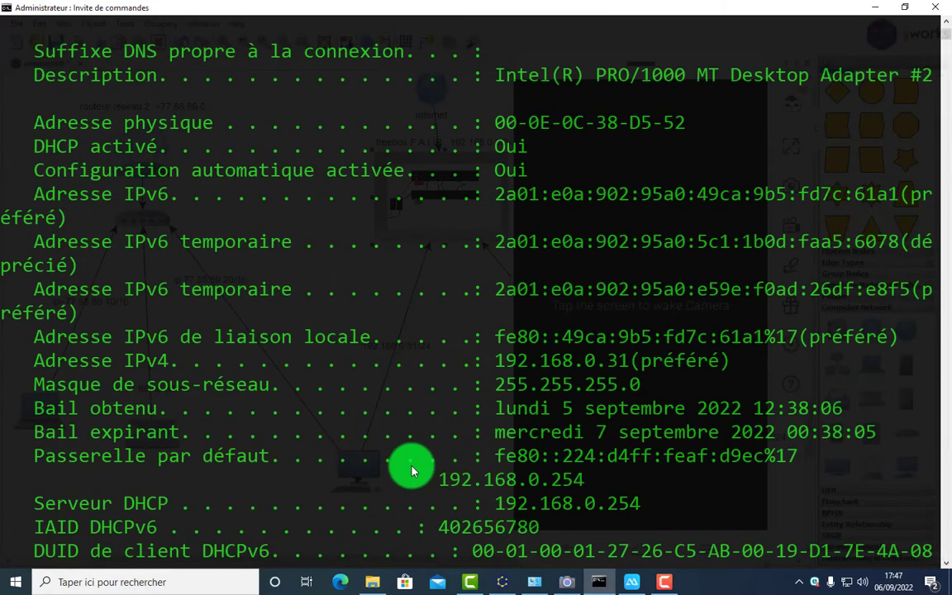
{"action": "scroll", "coordinate": [405, 465], "scroll_direction": "down", "scroll_amount": 3}
{"action": "scroll", "coordinate": [405, 464], "scroll_direction": "up", "scroll_amount": 6}
{"action": "scroll", "coordinate": [413, 471], "scroll_direction": "up", "scroll_amount": 4}
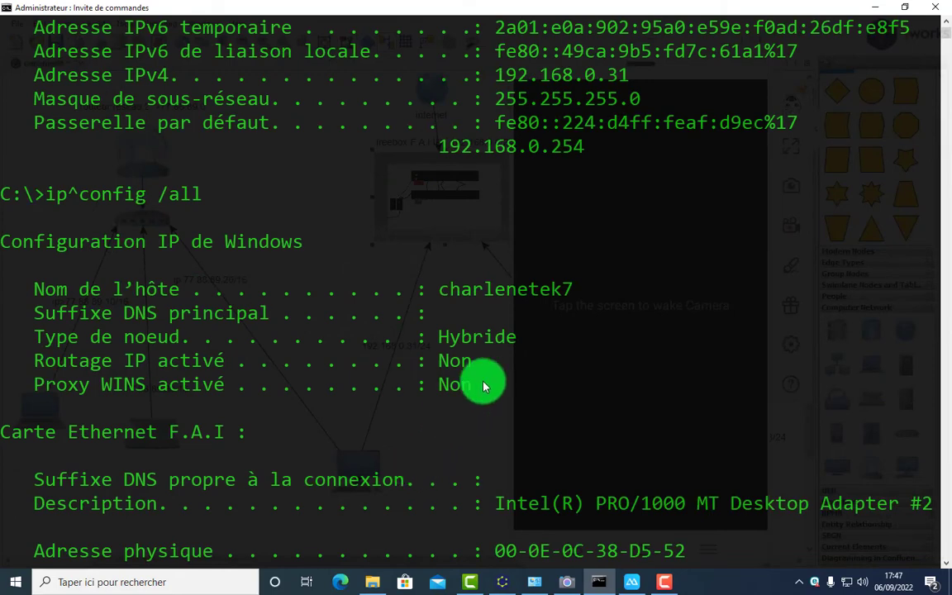
{"action": "left_click_drag", "start_coordinate": [571, 286], "coordinate": [430, 287]}
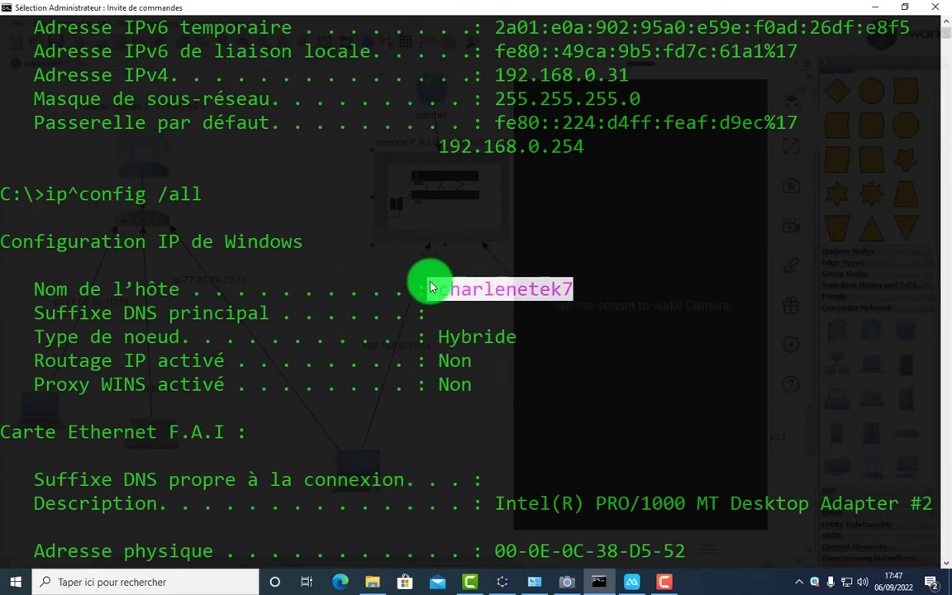
{"action": "scroll", "coordinate": [430, 286], "scroll_direction": "up", "scroll_amount": 4}
{"action": "scroll", "coordinate": [429, 286], "scroll_direction": "down", "scroll_amount": 12}
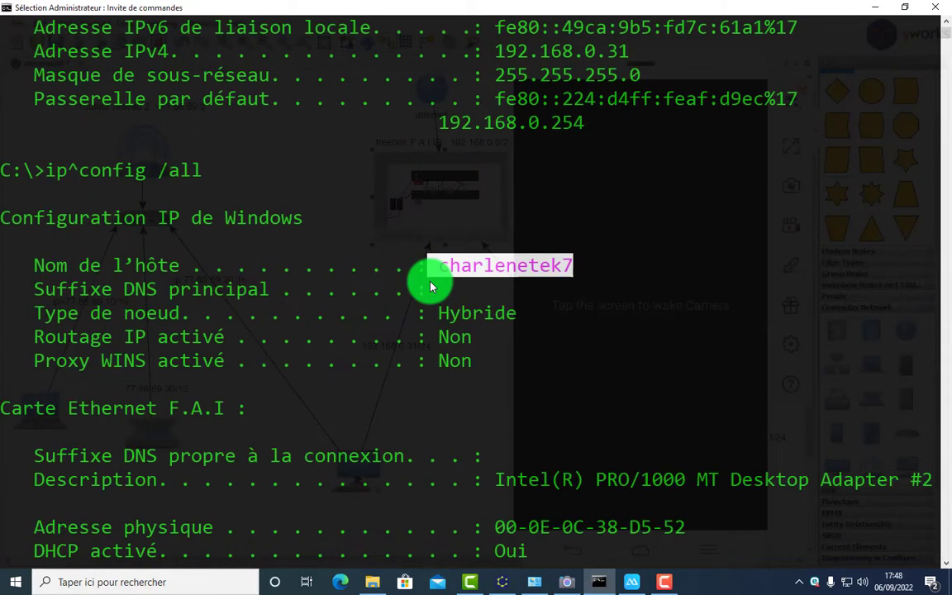
{"action": "scroll", "coordinate": [418, 299], "scroll_direction": "down", "scroll_amount": 2}
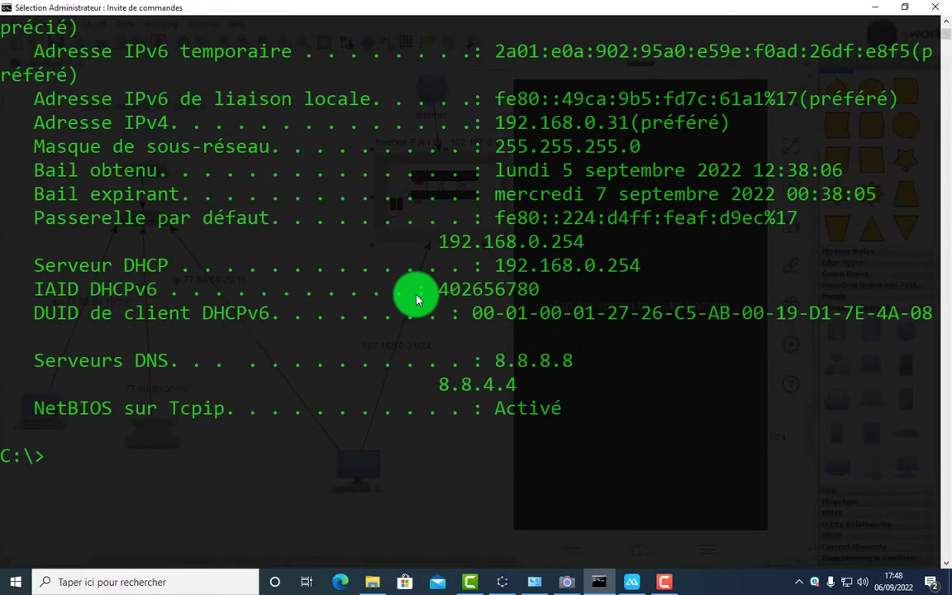
- Clear the console with cls, fixing the mistyped letters
{"action": "type", "text": "clks"}
{"action": "key", "text": "BackSpace"}
{"action": "key", "text": "BackSpace"}
{"action": "type", "text": "s"}
{"action": "key", "text": "Return"}
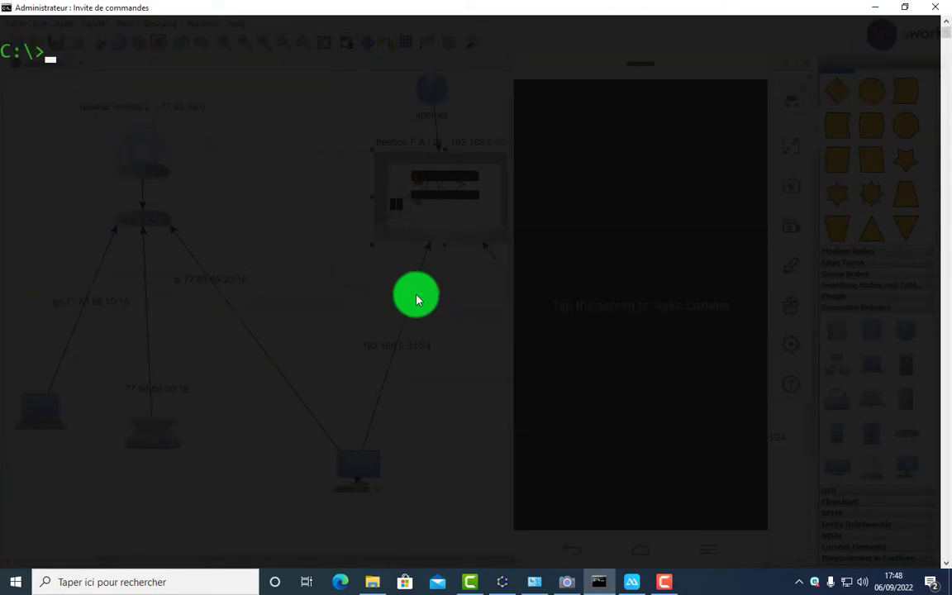
- Disable the F.A.I connection in the Network Connections window
{"action": "left_click", "coordinate": [628, 582]}
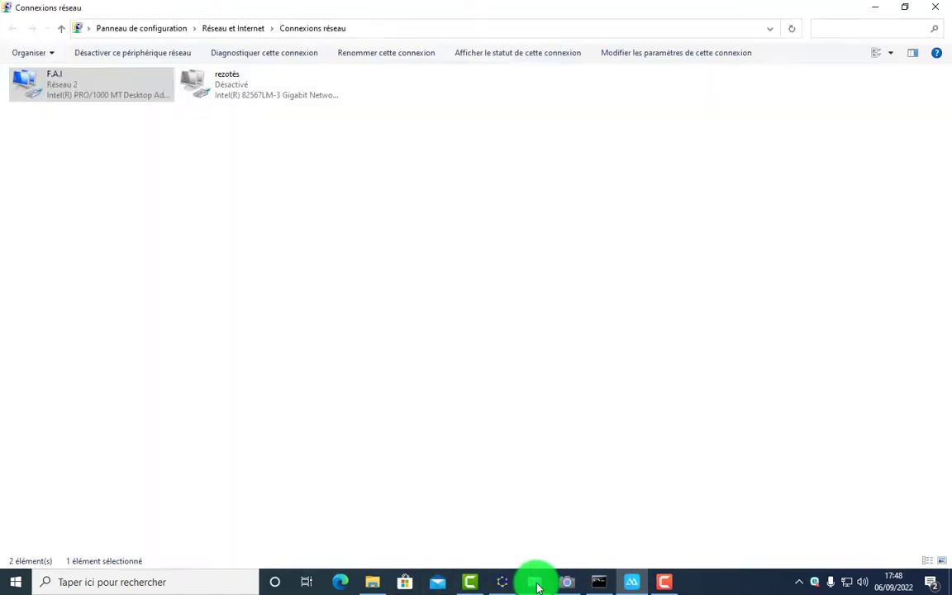
{"action": "left_click", "coordinate": [537, 582]}
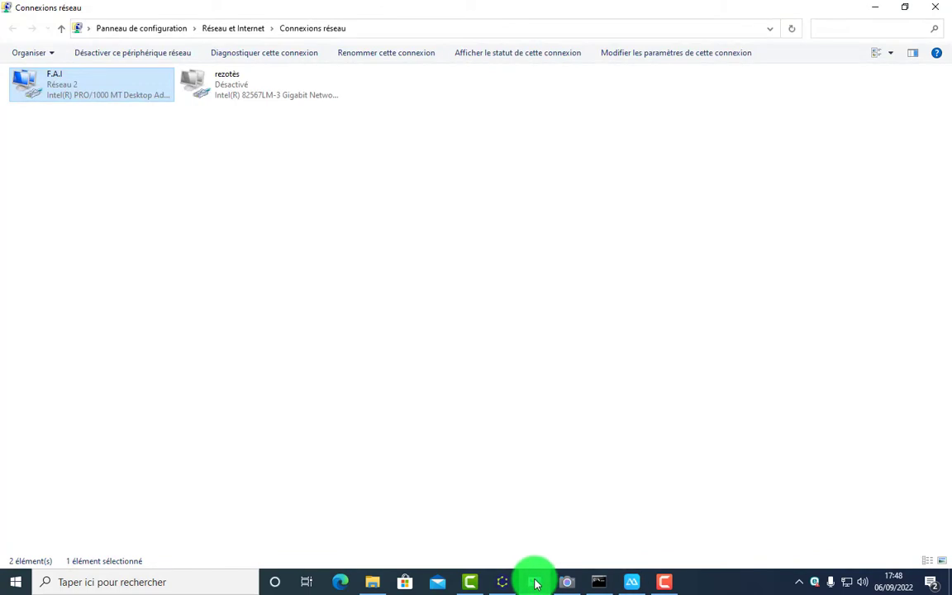
{"action": "left_click", "coordinate": [535, 582]}
{"action": "left_click", "coordinate": [535, 583]}
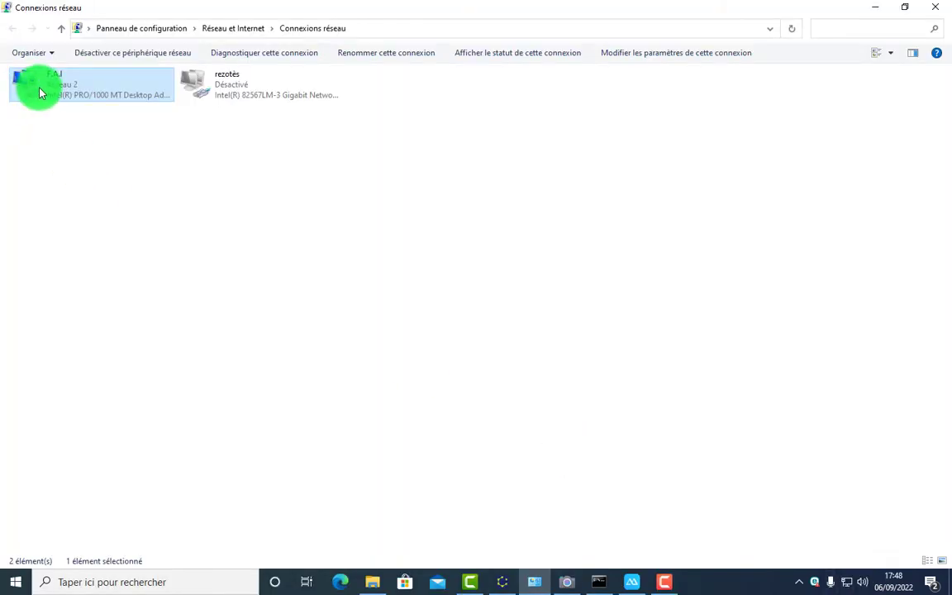
{"action": "right_click", "coordinate": [44, 90]}
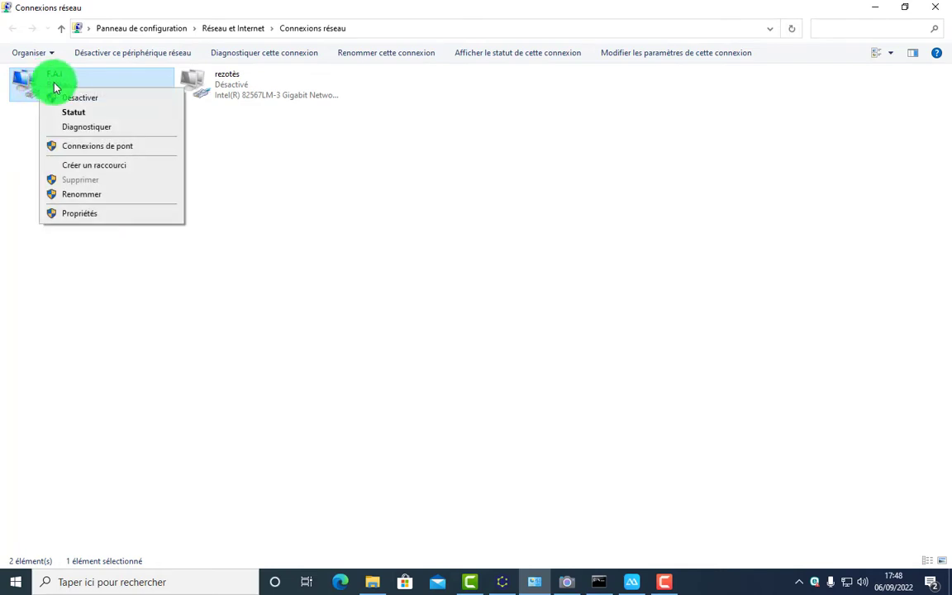
{"action": "left_click", "coordinate": [93, 99]}
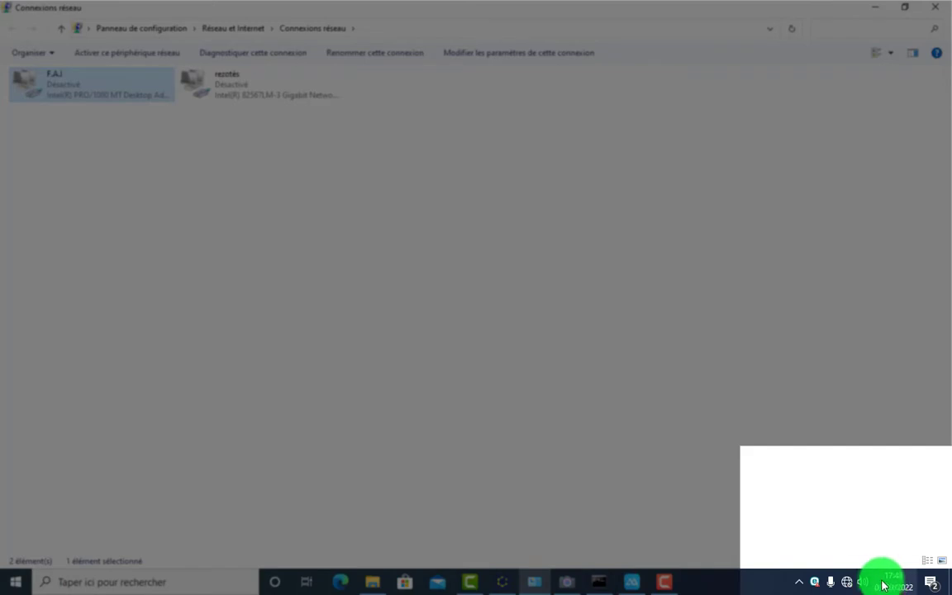
{"action": "mouse_move", "coordinate": [846, 584]}
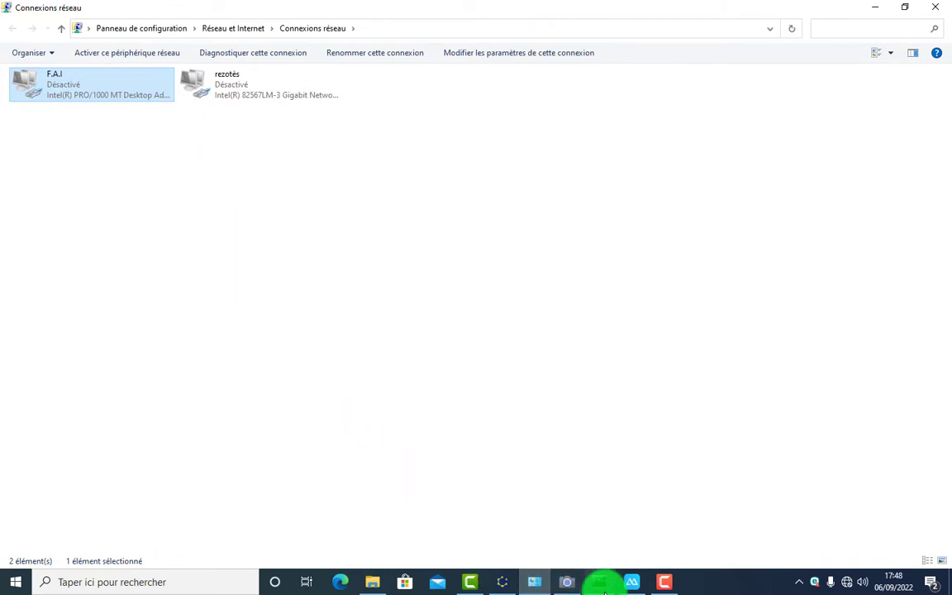
- Switch back to the yEd diagram showing the réseau 2 router labelled 77.88.89.0
{"action": "left_click", "coordinate": [505, 582]}
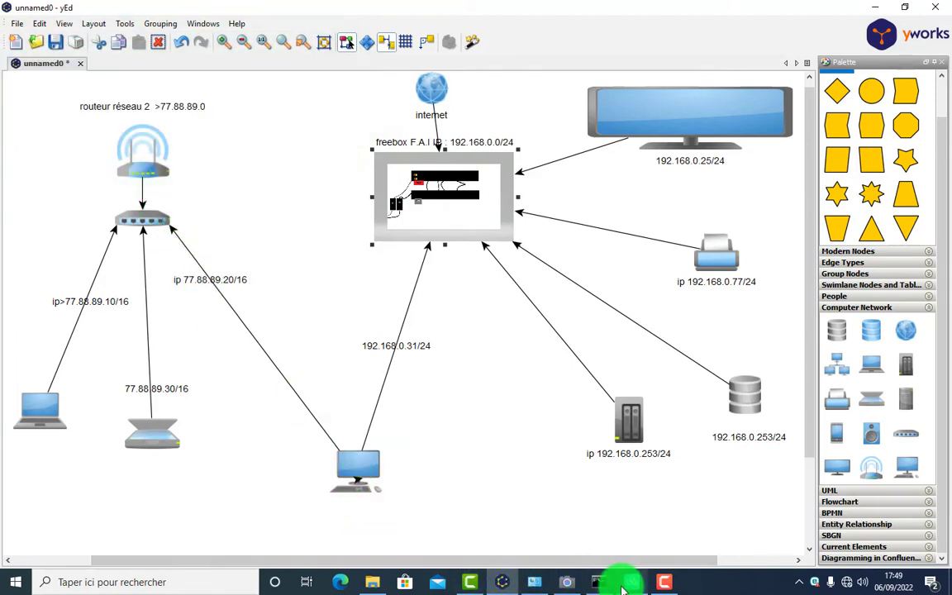
- Enable the rezotés adapter in Network Connections, then return to the yEd diagram
{"action": "left_click", "coordinate": [539, 582]}
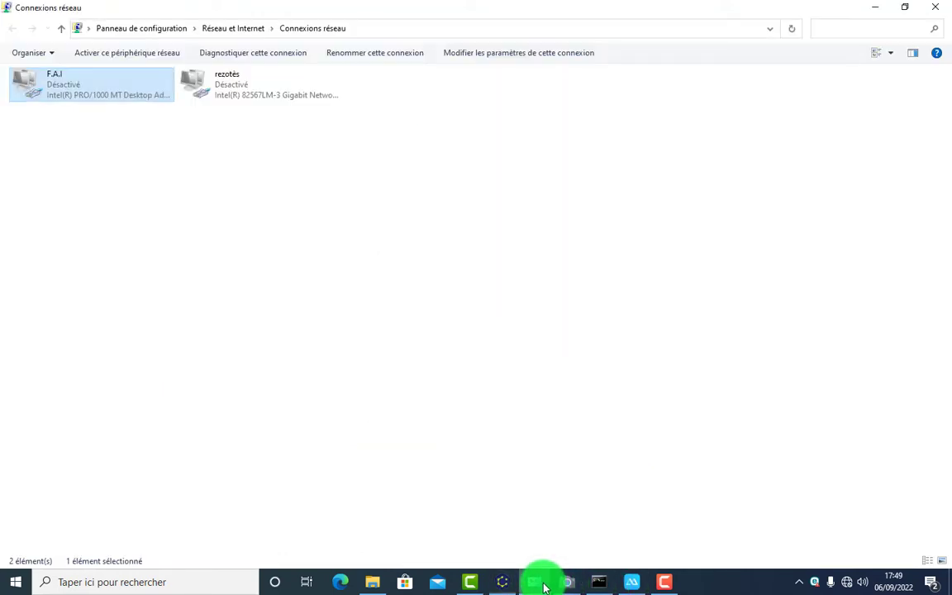
{"action": "left_click", "coordinate": [212, 76]}
{"action": "right_click", "coordinate": [213, 76]}
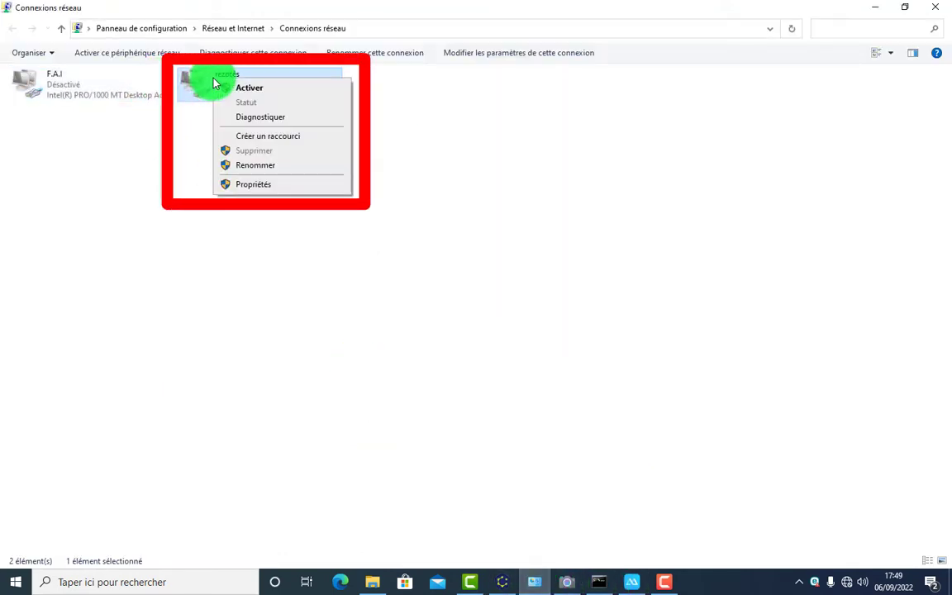
{"action": "left_click", "coordinate": [245, 96]}
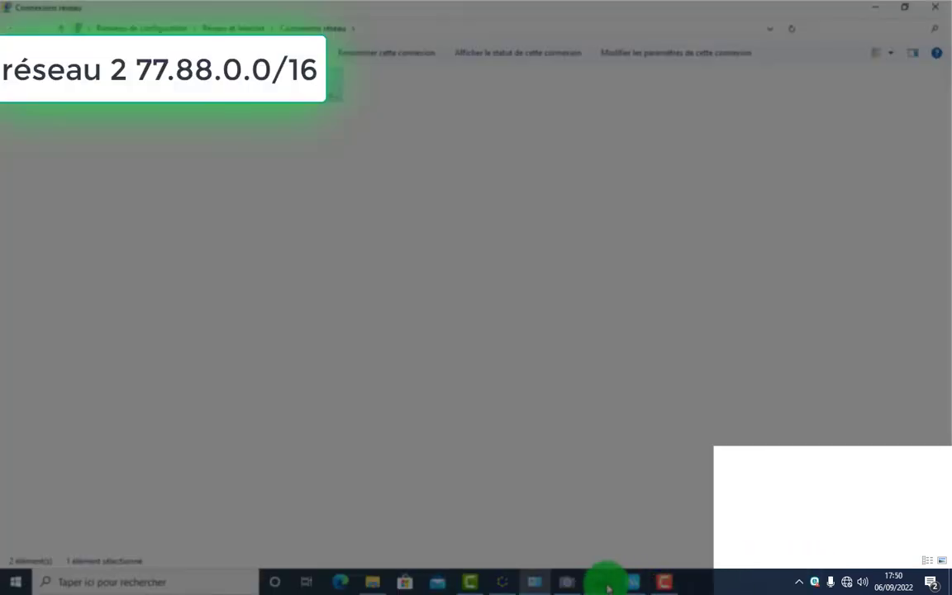
{"action": "left_click", "coordinate": [502, 582]}
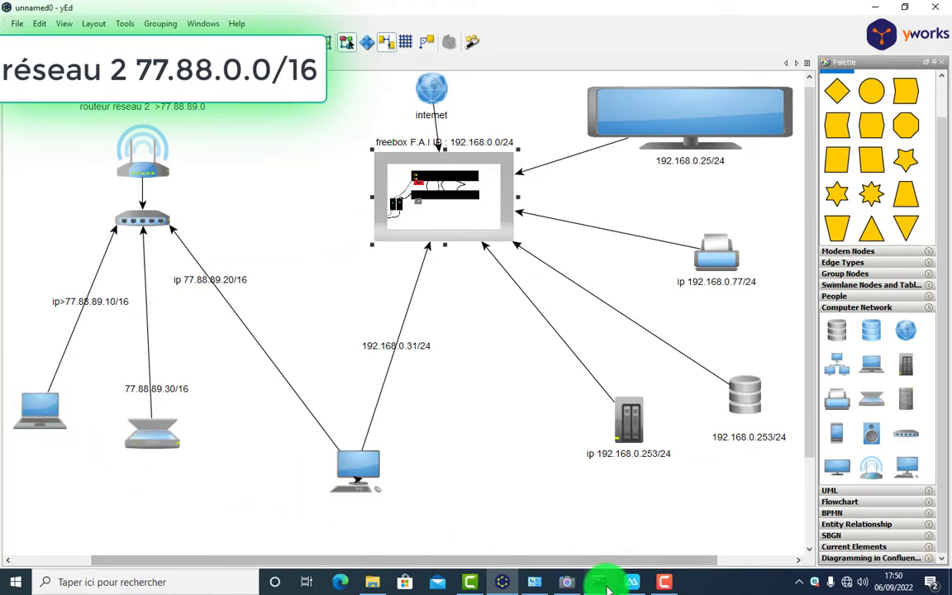
- In the administrator Command Prompt, highlight IPv4 97.77.247.2 and the default gateway line
{"action": "mouse_move", "coordinate": [607, 587]}
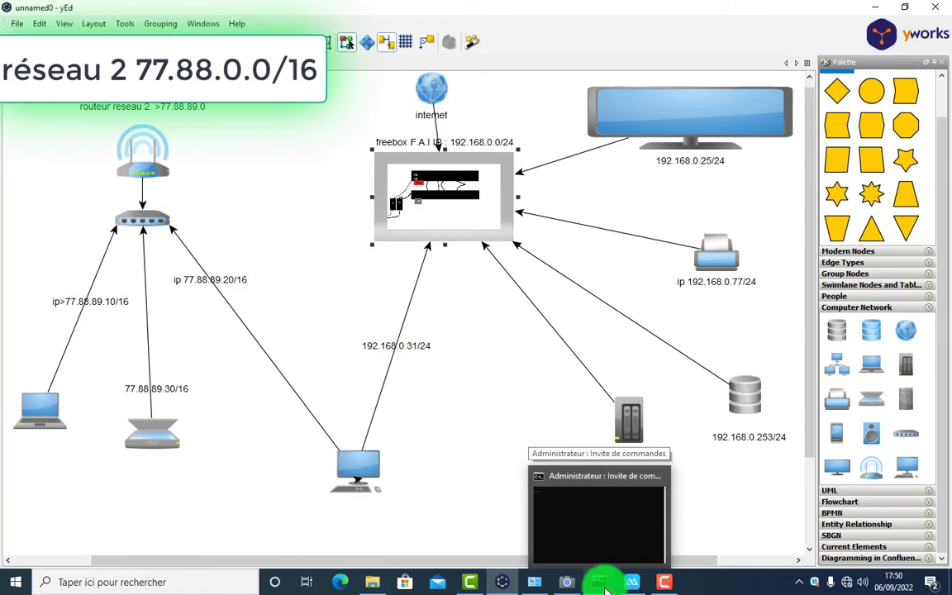
{"action": "left_click", "coordinate": [613, 539]}
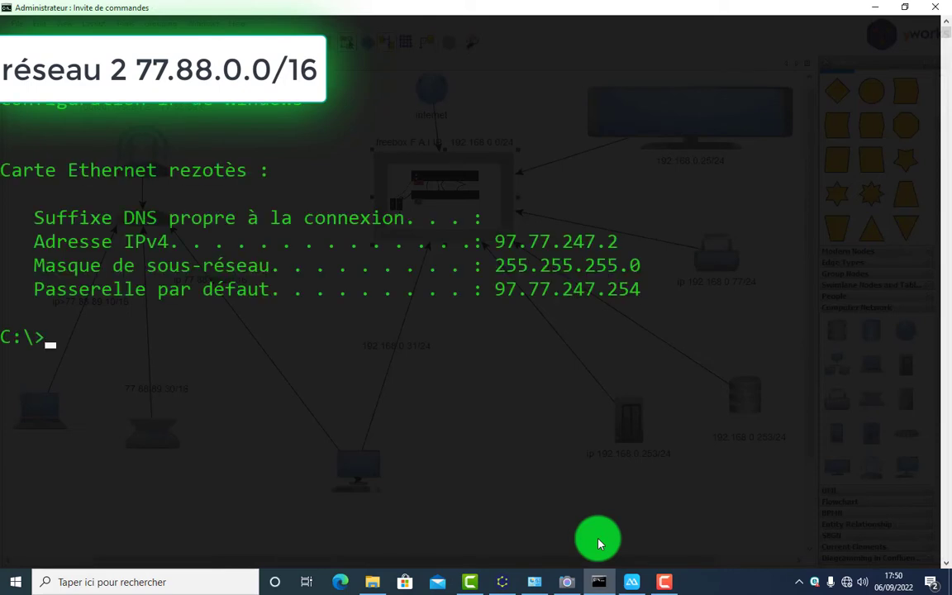
{"action": "left_click_drag", "start_coordinate": [496, 241], "coordinate": [613, 252]}
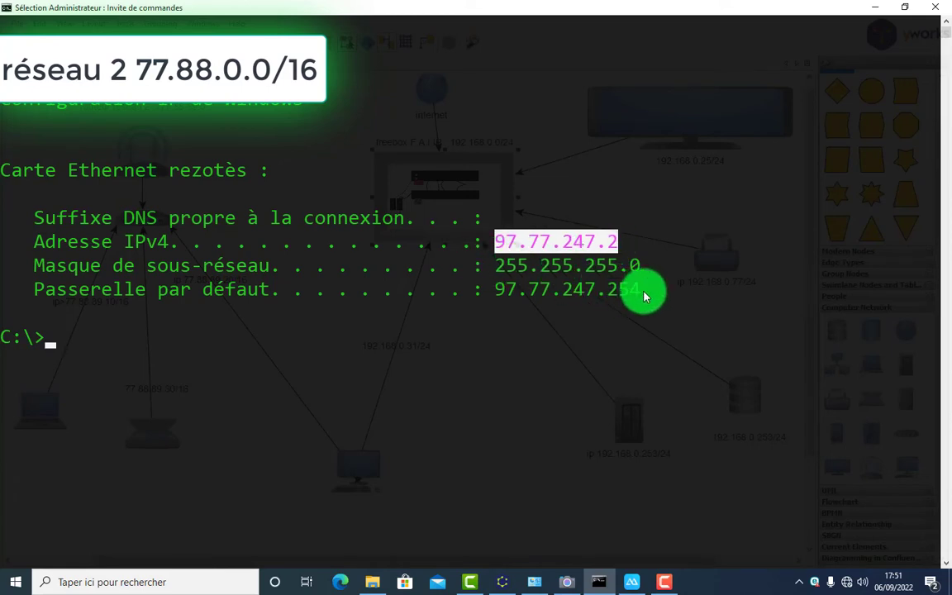
{"action": "left_click_drag", "start_coordinate": [645, 296], "coordinate": [33, 289]}
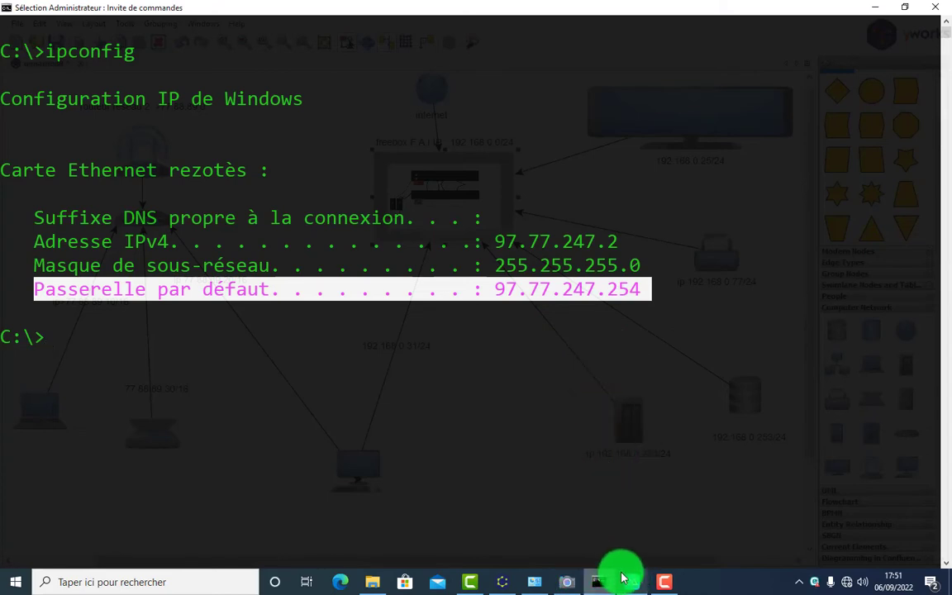
- Re-enable the F.A.I adapter in Network Connections after glancing at the diagram
{"action": "left_click", "coordinate": [539, 580]}
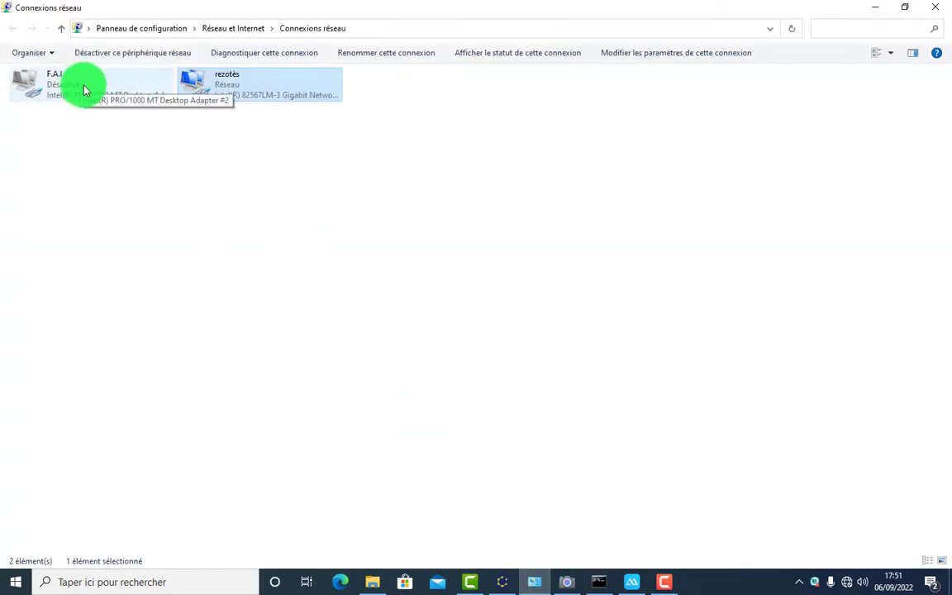
{"action": "left_click", "coordinate": [498, 583]}
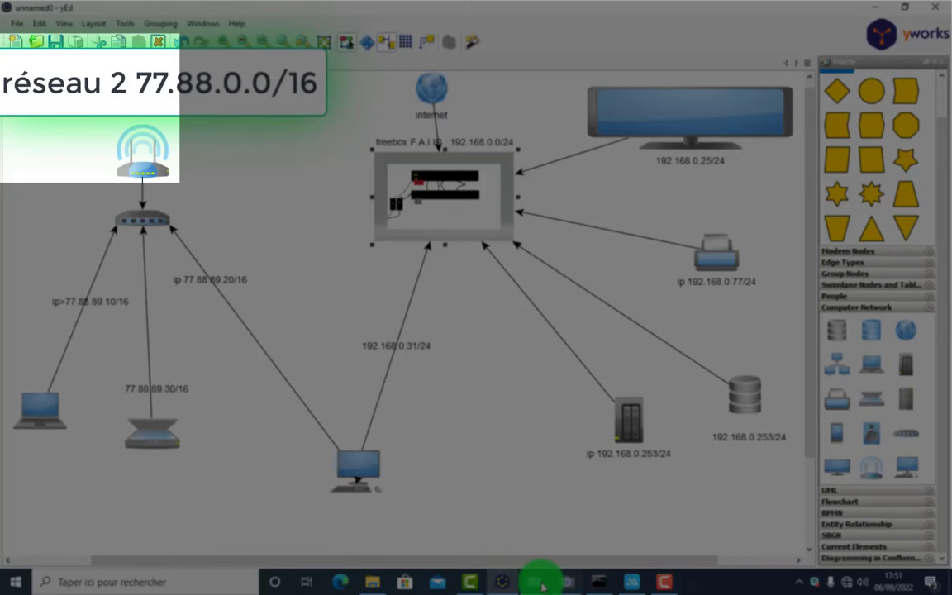
{"action": "left_click", "coordinate": [534, 582]}
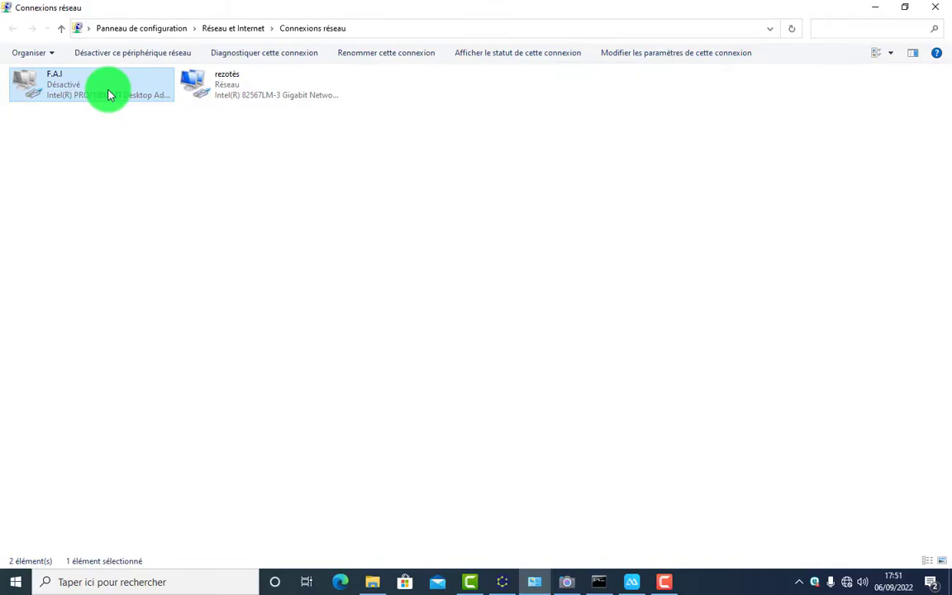
{"action": "right_click", "coordinate": [107, 92]}
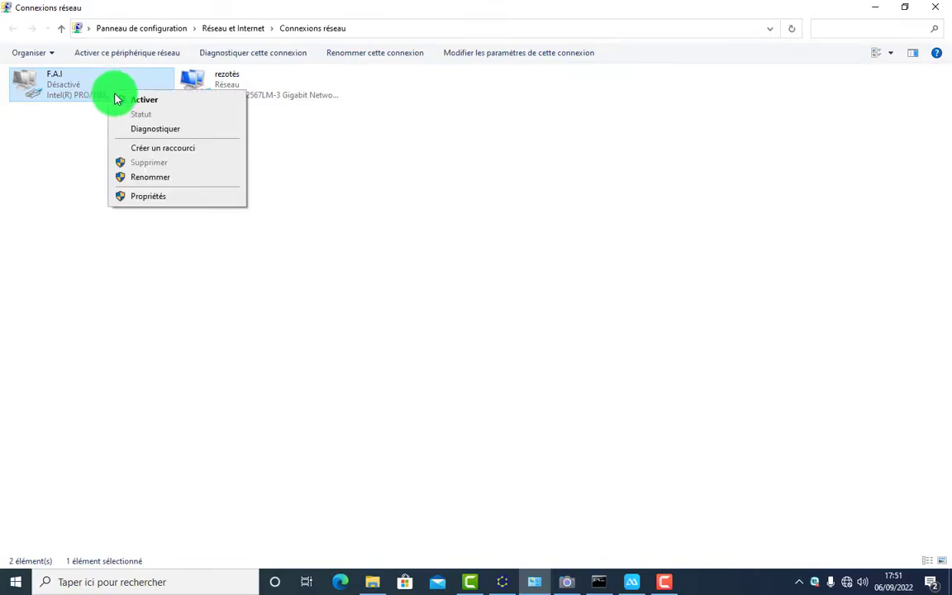
{"action": "left_click", "coordinate": [141, 99]}
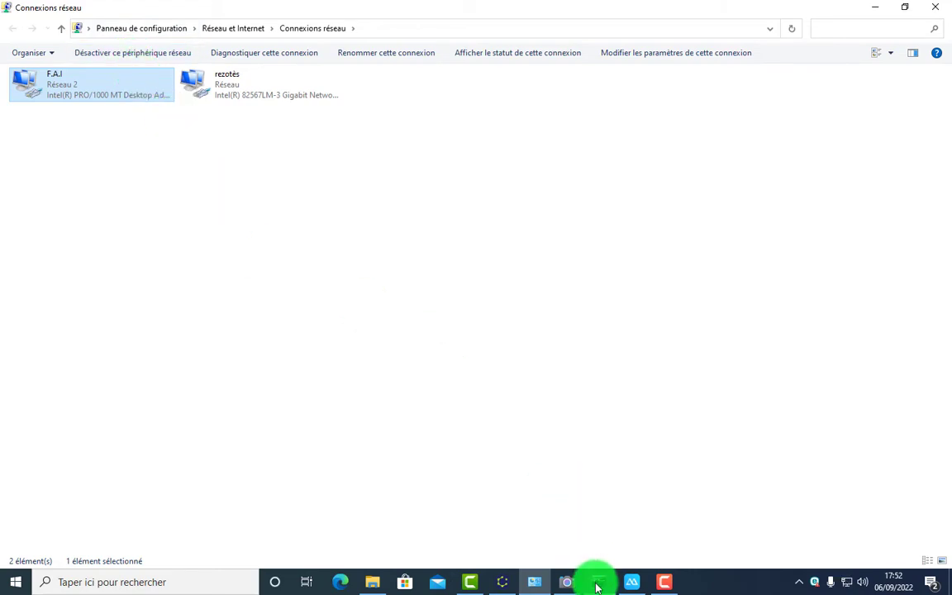
- Check the tray network status and dismiss the ESET security alert
{"action": "mouse_move", "coordinate": [597, 586]}
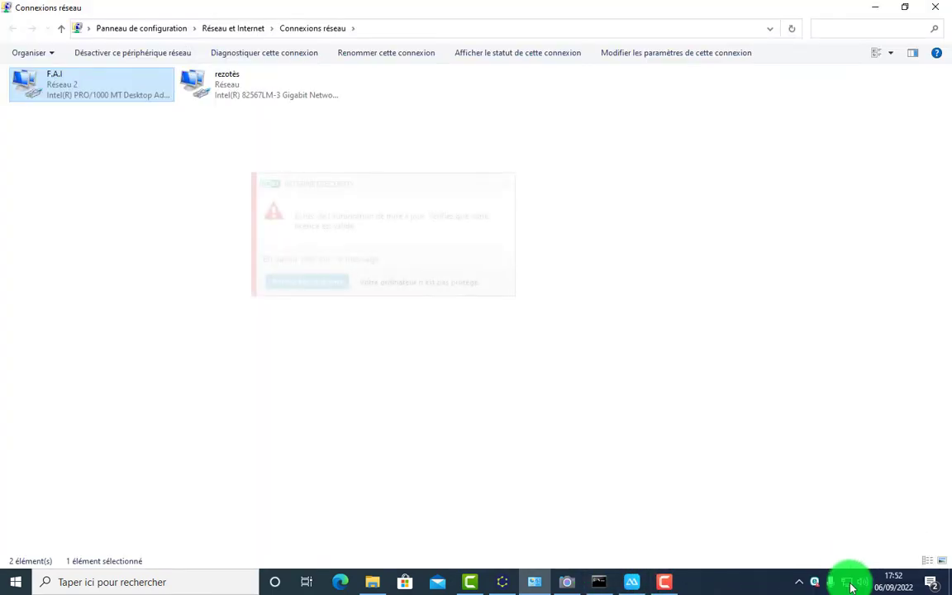
{"action": "left_click", "coordinate": [846, 571]}
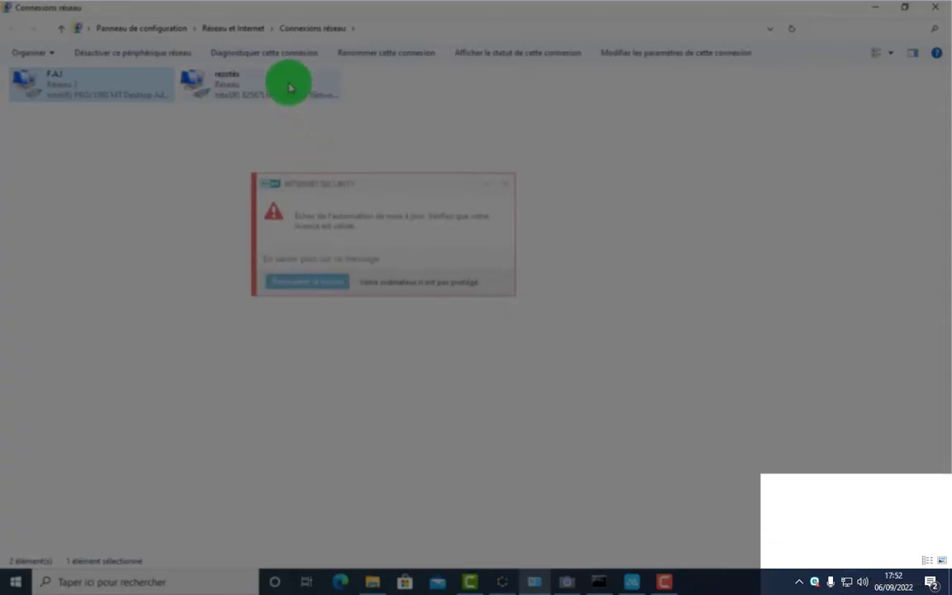
{"action": "left_click", "coordinate": [502, 188]}
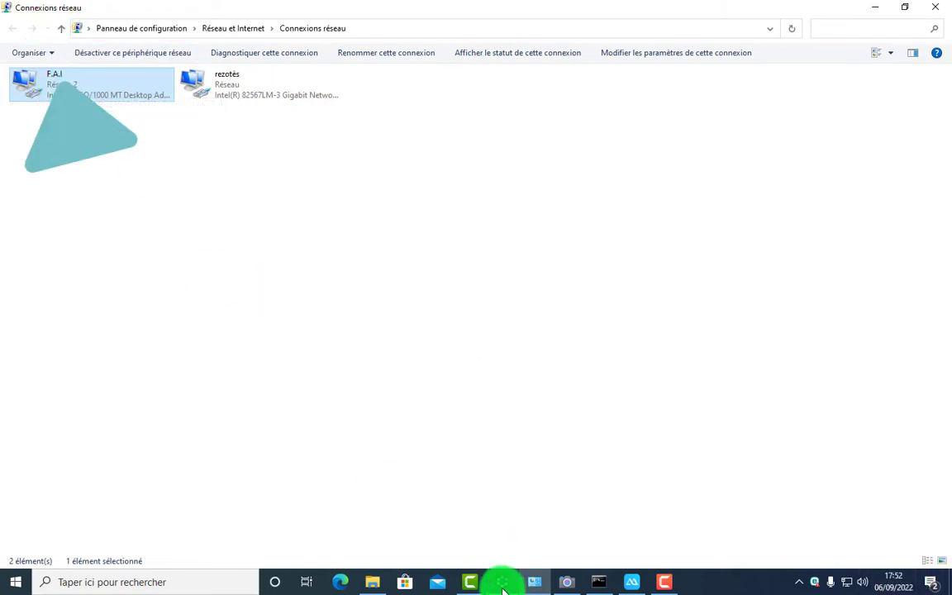
{"action": "left_click", "coordinate": [598, 580]}
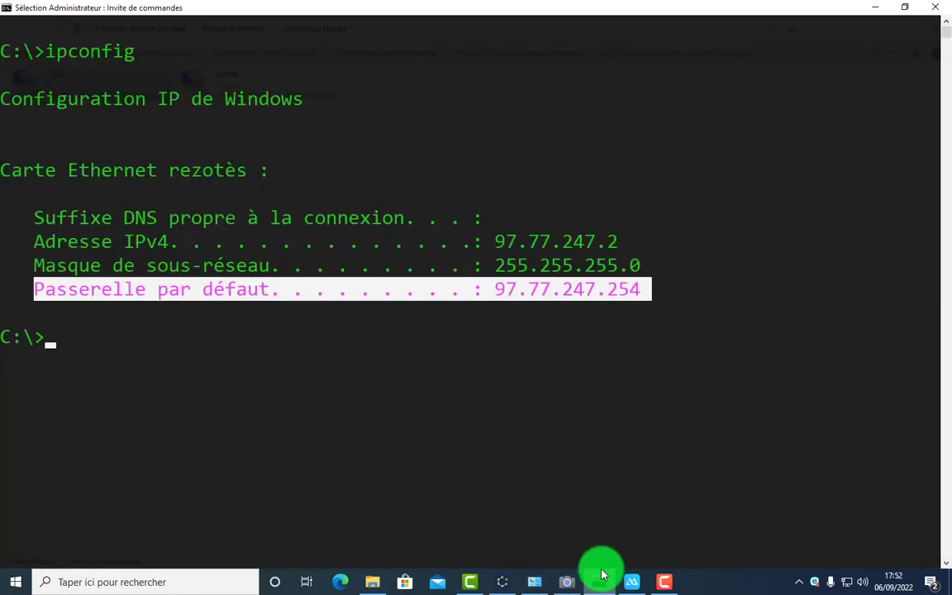
{"action": "type", "text": "ipco"}
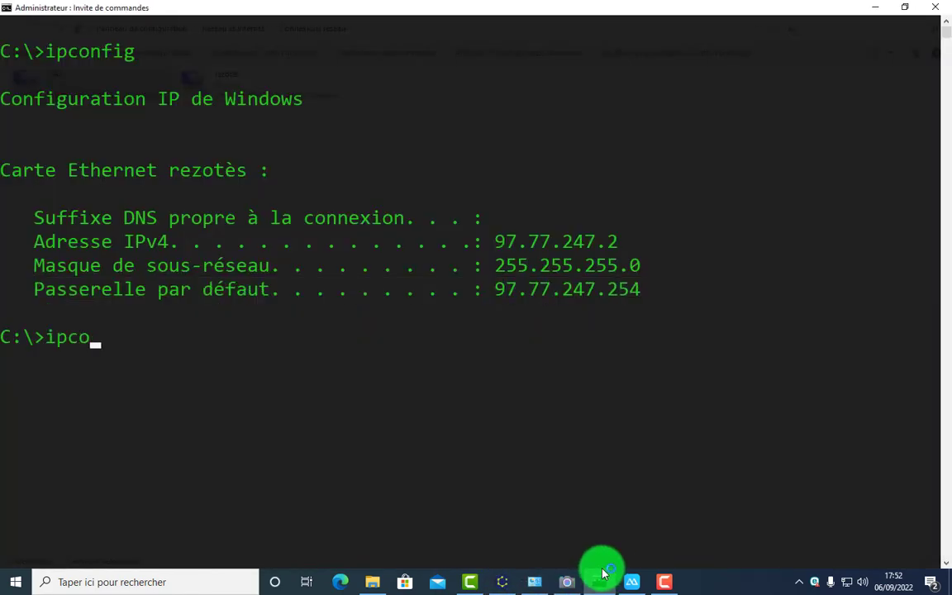
{"action": "type", "text": "nfig"}
{"action": "key", "text": "Return"}
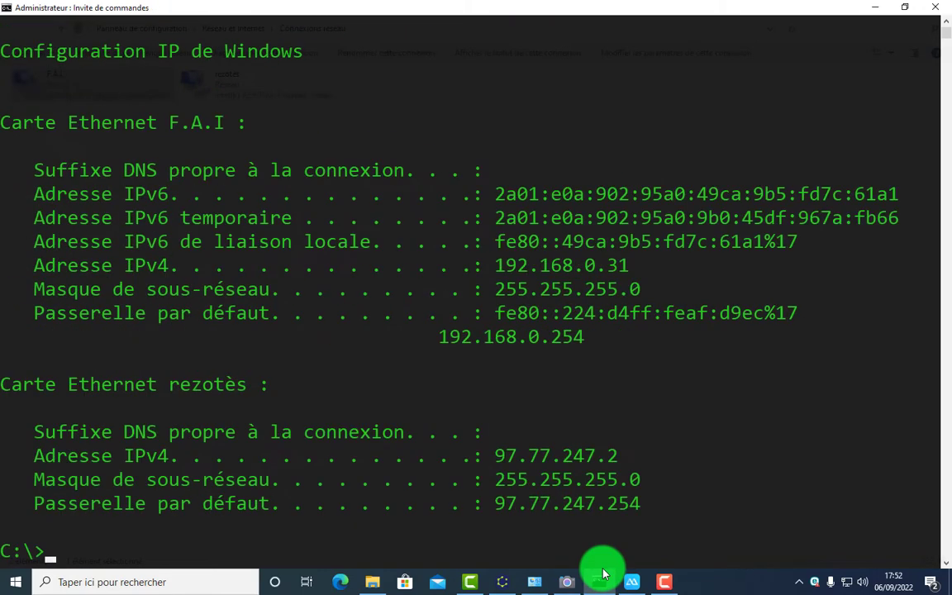
{"action": "left_click_drag", "start_coordinate": [368, 295], "coordinate": [446, 174]}
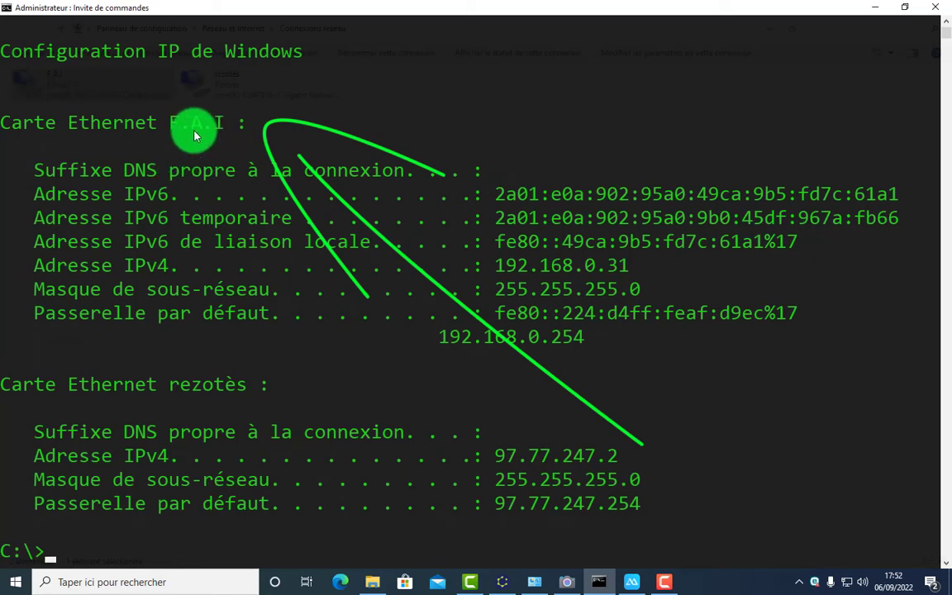
{"action": "double_click", "coordinate": [512, 455]}
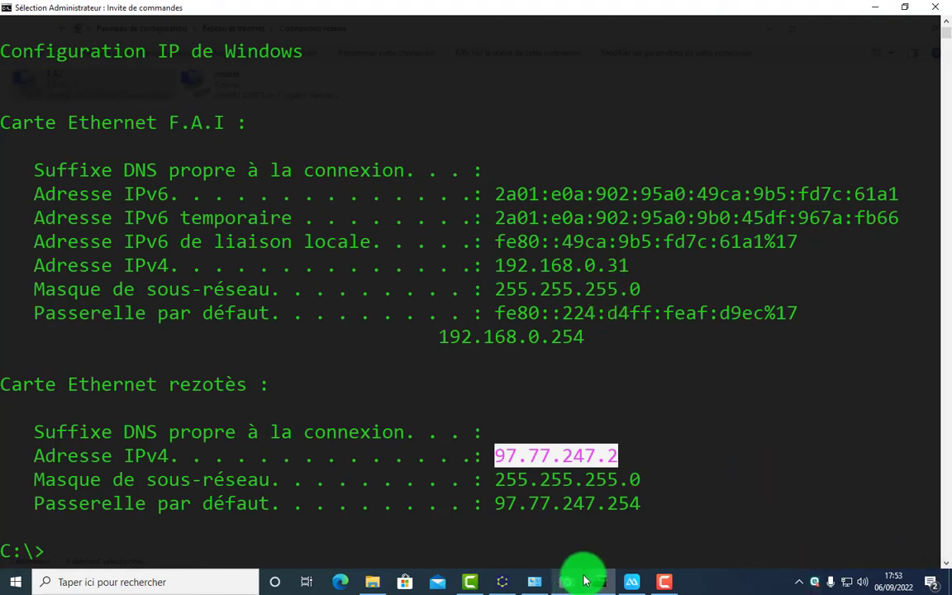
{"action": "mouse_move", "coordinate": [578, 585]}
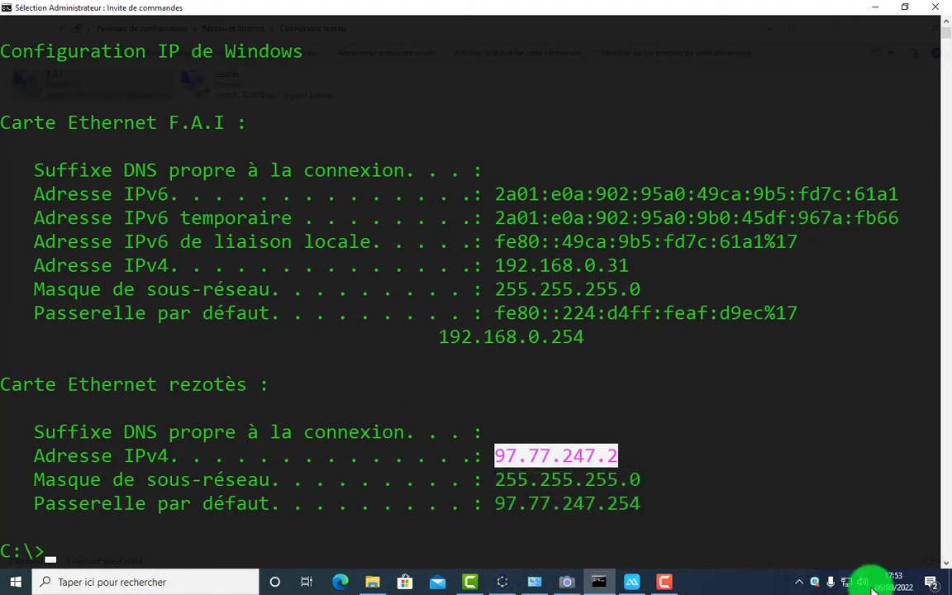
{"action": "mouse_move", "coordinate": [842, 588]}
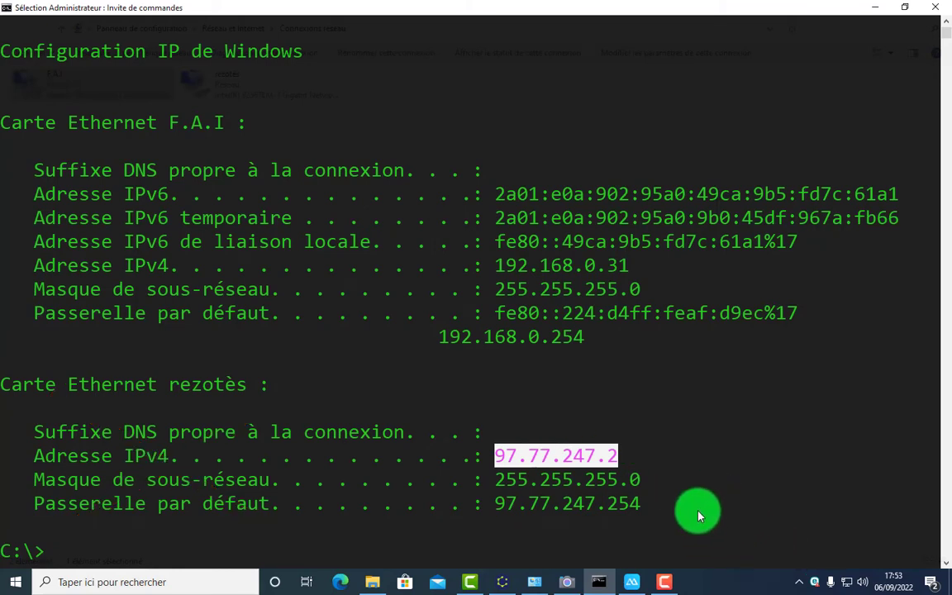
- Disable the F.A.I adapter again and bring the ipconfig results back to the front
{"action": "left_click", "coordinate": [534, 583]}
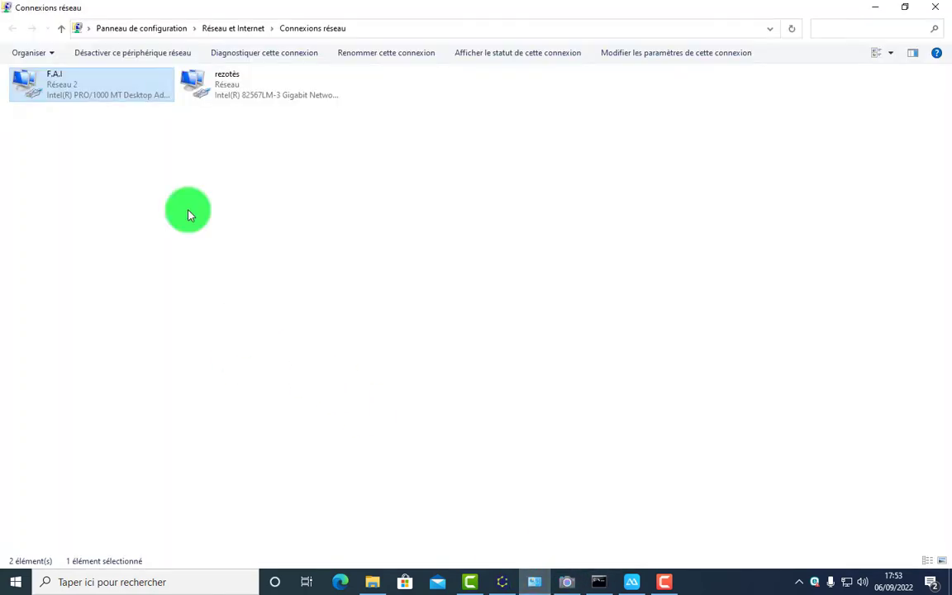
{"action": "right_click", "coordinate": [91, 89]}
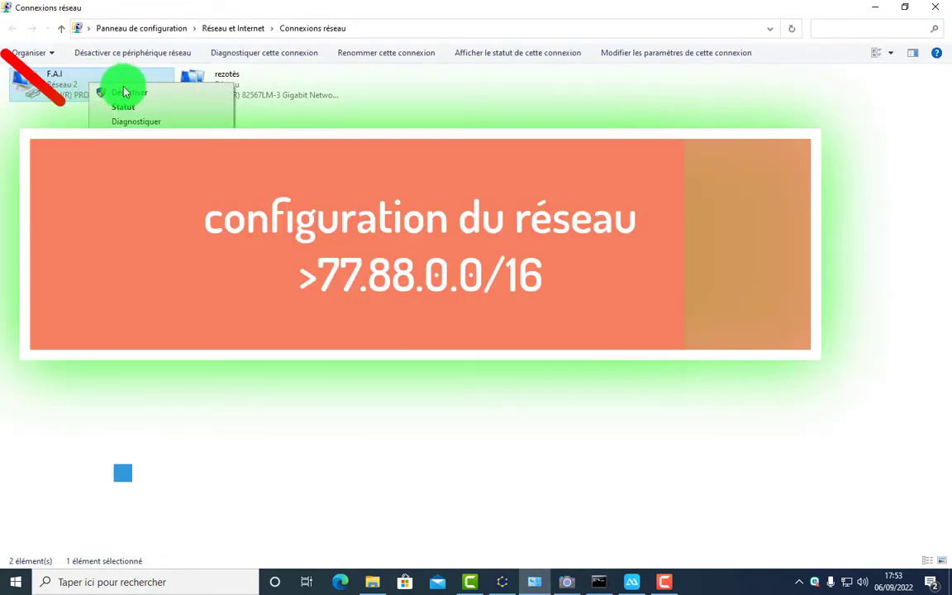
{"action": "left_click", "coordinate": [129, 97]}
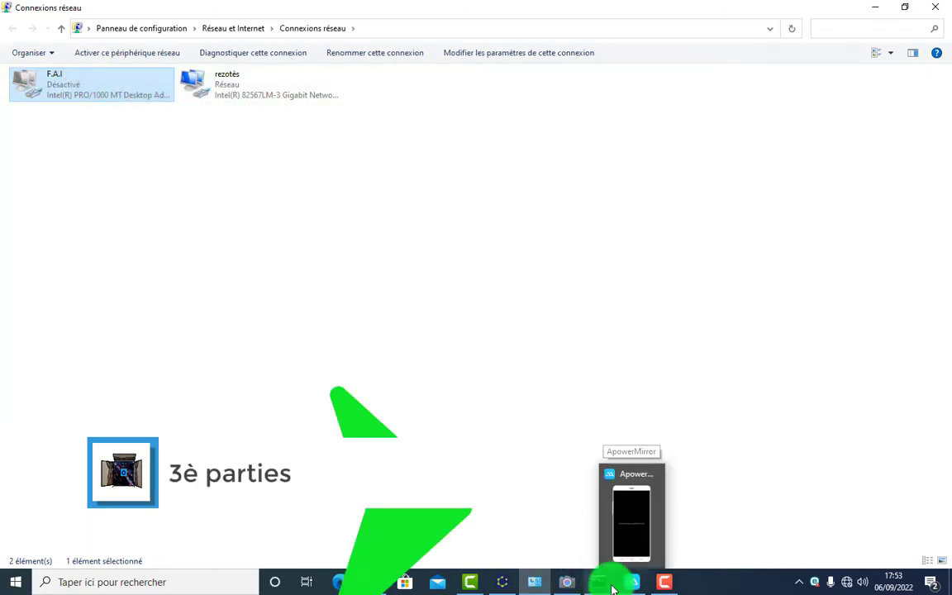
{"action": "left_click", "coordinate": [610, 585]}
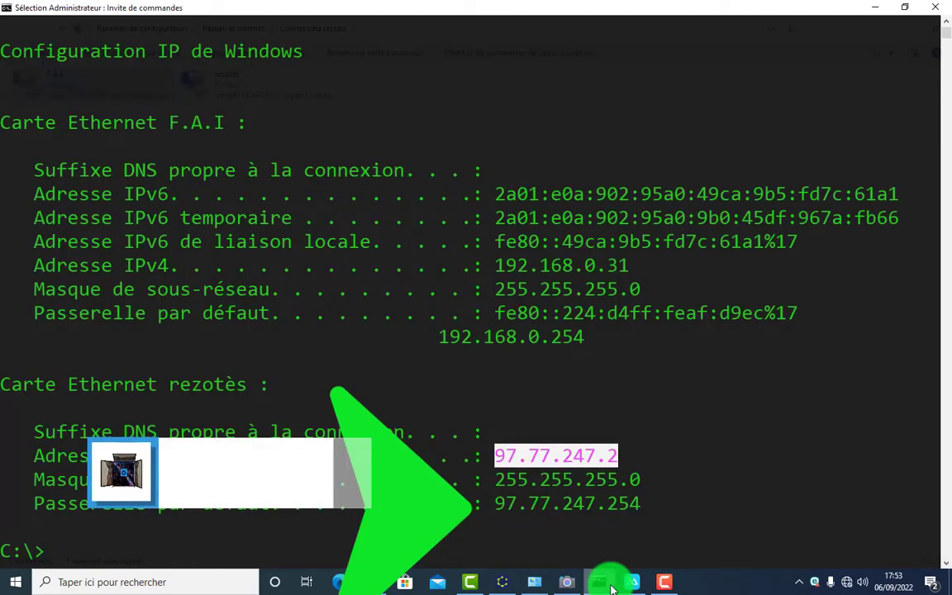
- Copy the gateway address 97.77.247.254 from the ipconfig output and switch to Edge
{"action": "left_click", "coordinate": [636, 501]}
{"action": "left_click_drag", "start_coordinate": [637, 502], "coordinate": [499, 511]}
{"action": "right_click", "coordinate": [499, 510]}
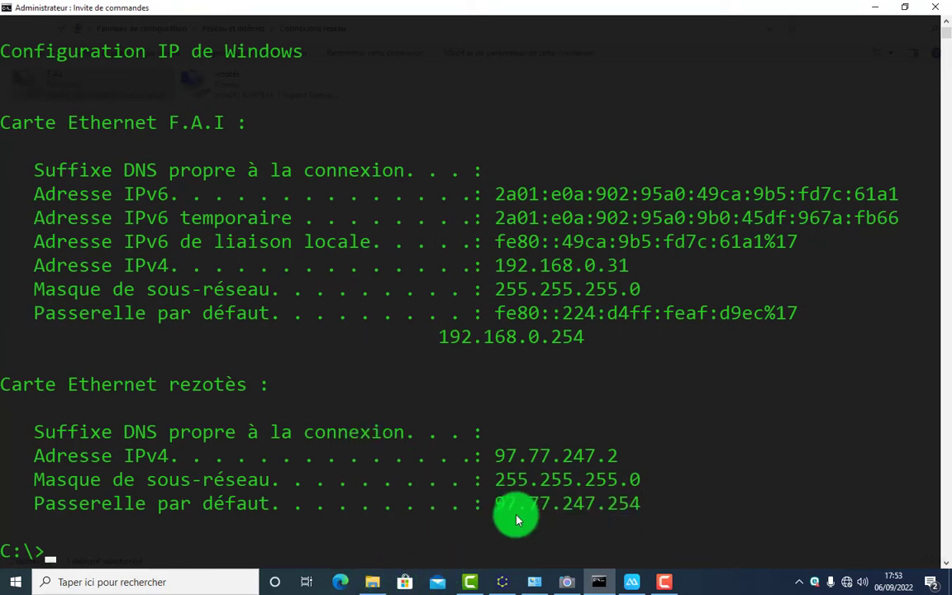
{"action": "left_click", "coordinate": [339, 582]}
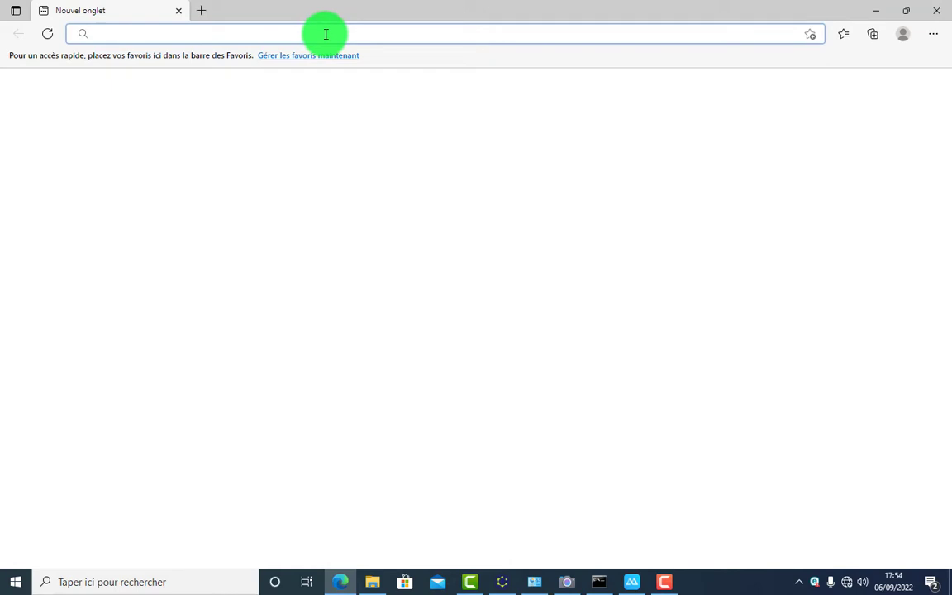
- Look at the router through the phone mirror view's camera, then return to Edge
{"action": "left_click", "coordinate": [631, 581]}
{"action": "left_click", "coordinate": [633, 297]}
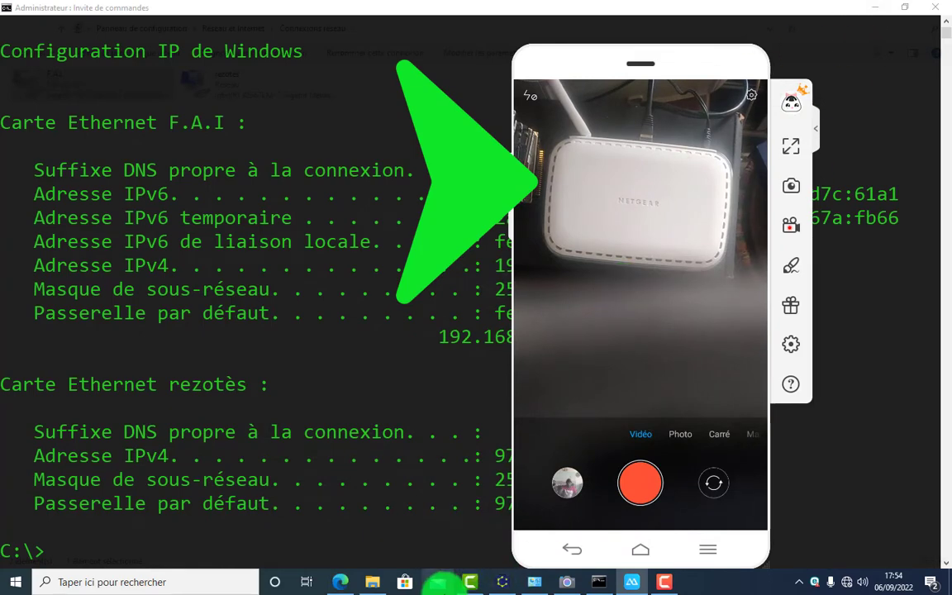
{"action": "left_click", "coordinate": [340, 582]}
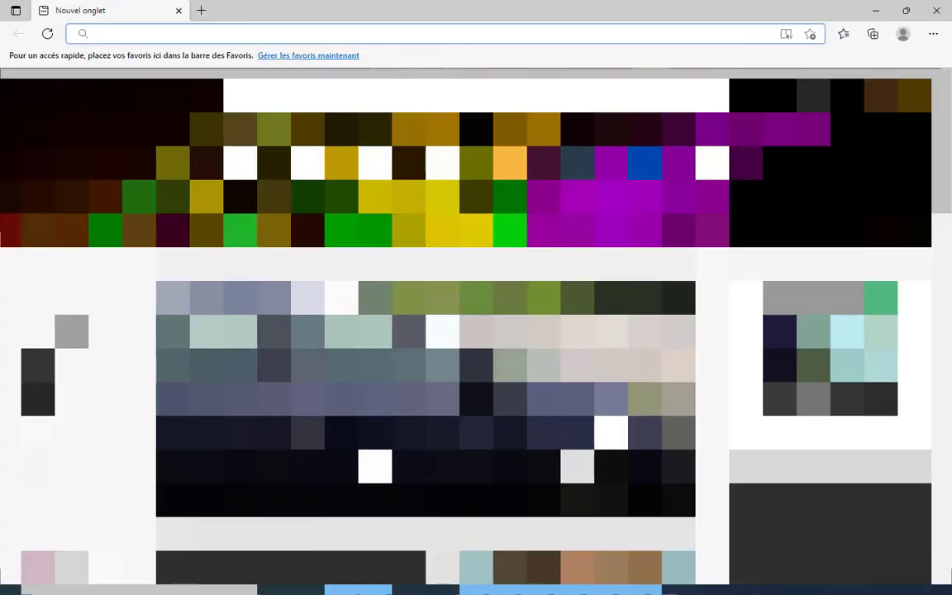
{"action": "left_click", "coordinate": [203, 39]}
{"action": "type", "text": "h"}
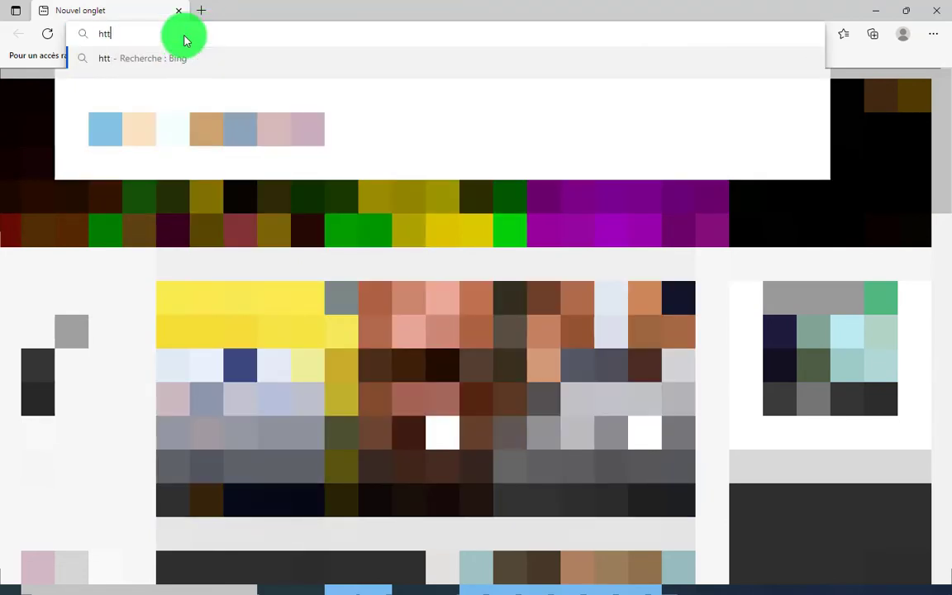
{"action": "key", "text": "BackSpace"}
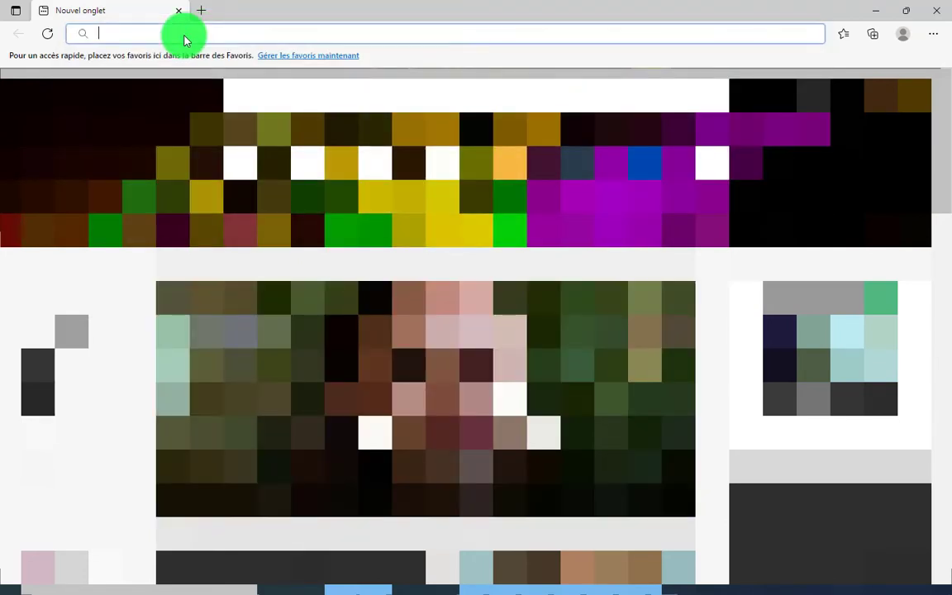
{"action": "type", "text": "h"}
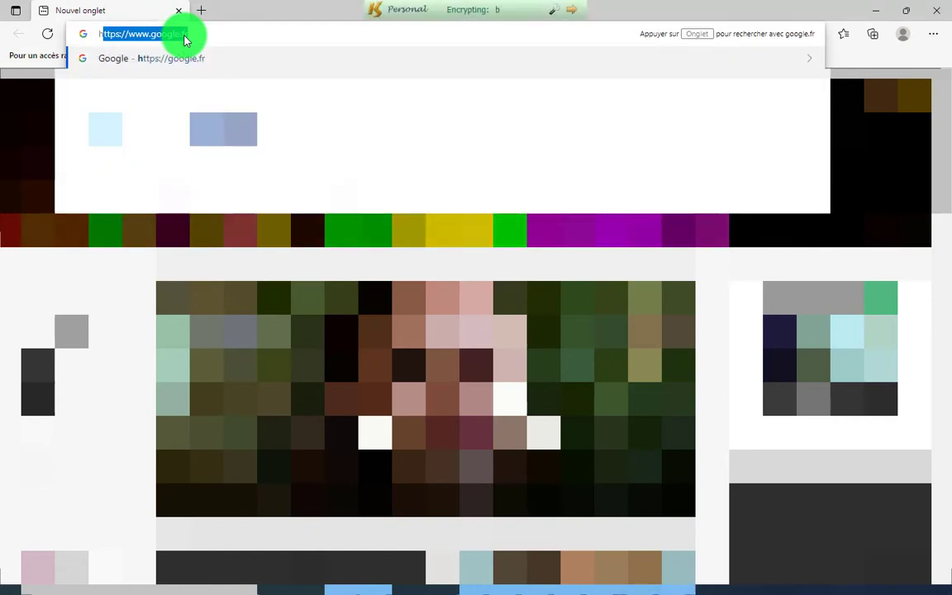
{"action": "type", "text": "t"}
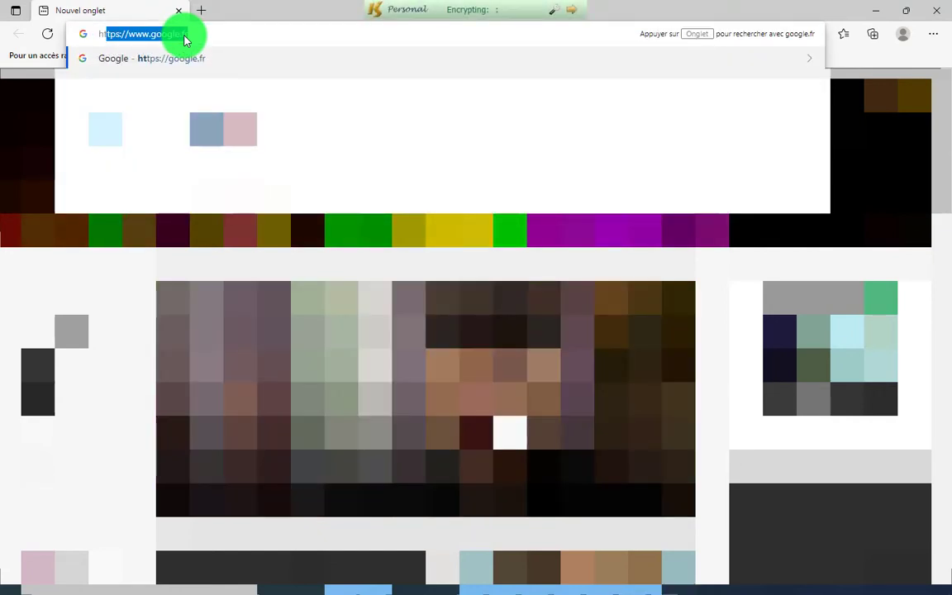
{"action": "type", "text": "tps"}
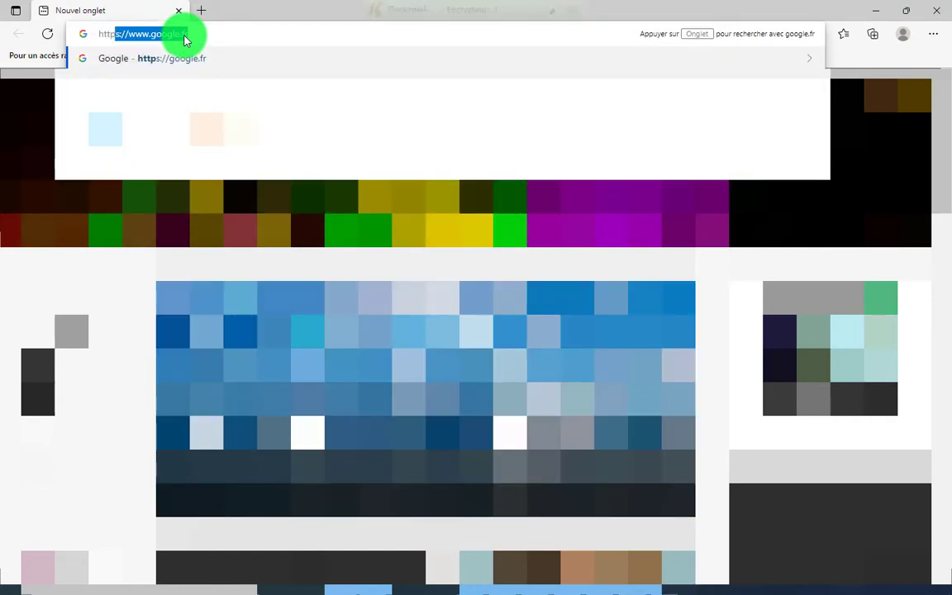
{"action": "key", "text": "BackSpace"}
{"action": "type", "text": "://"}
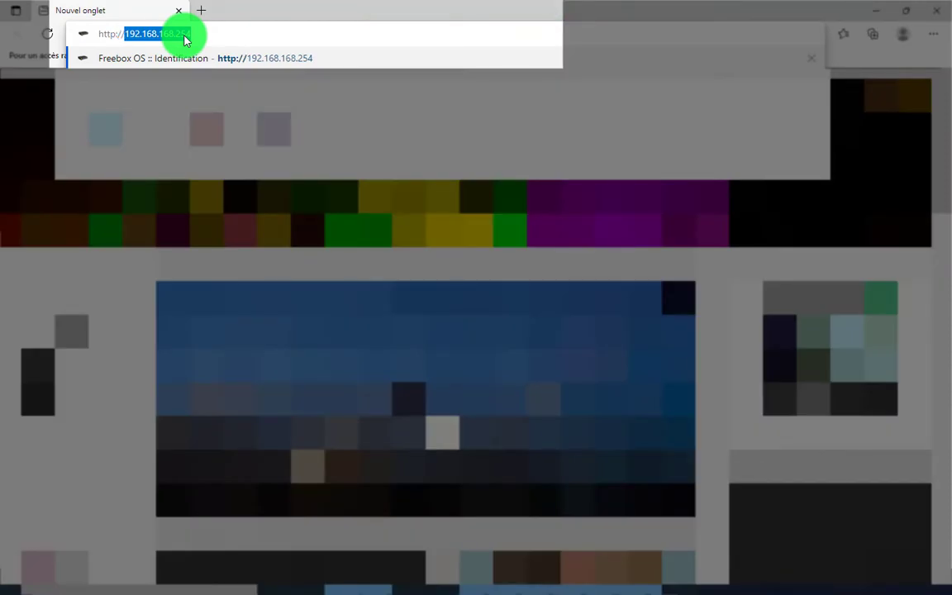
{"action": "type", "text": "97"}
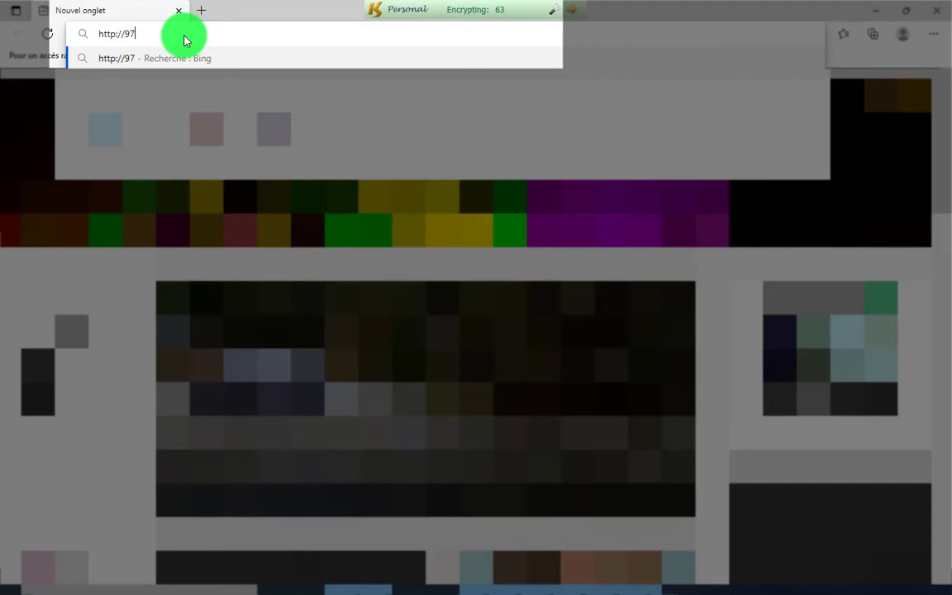
{"action": "type", "text": ".77"}
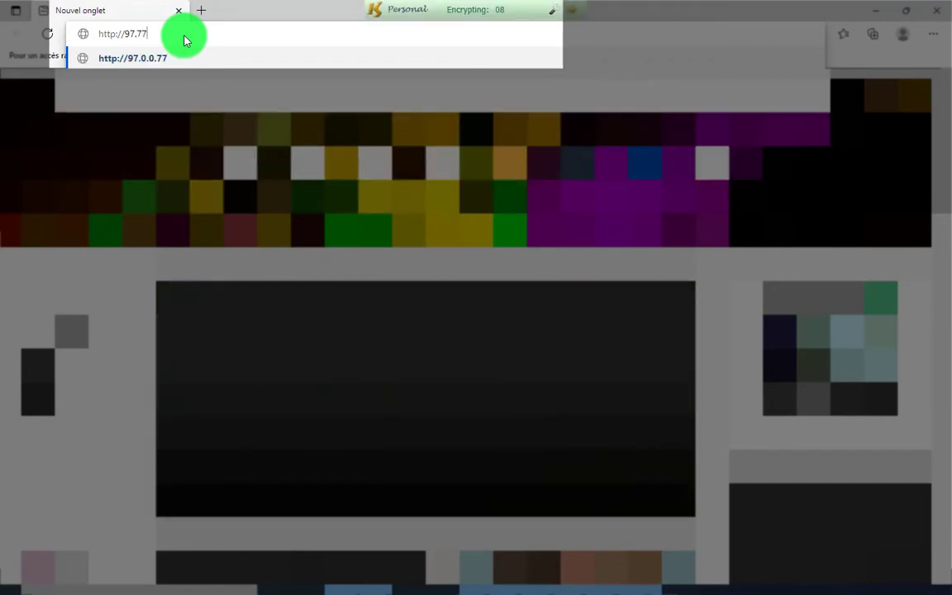
{"action": "type", "text": "."}
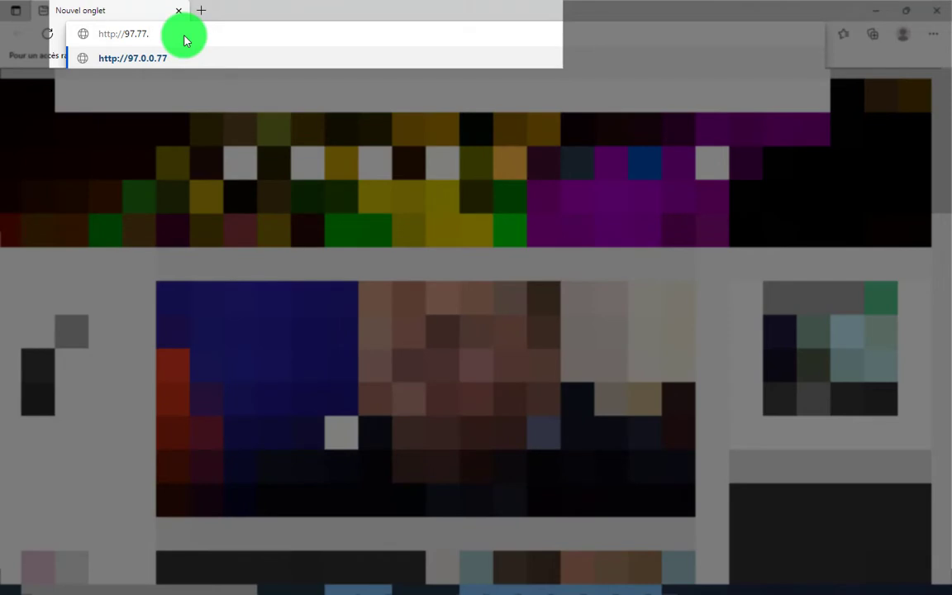
{"action": "type", "text": "247"}
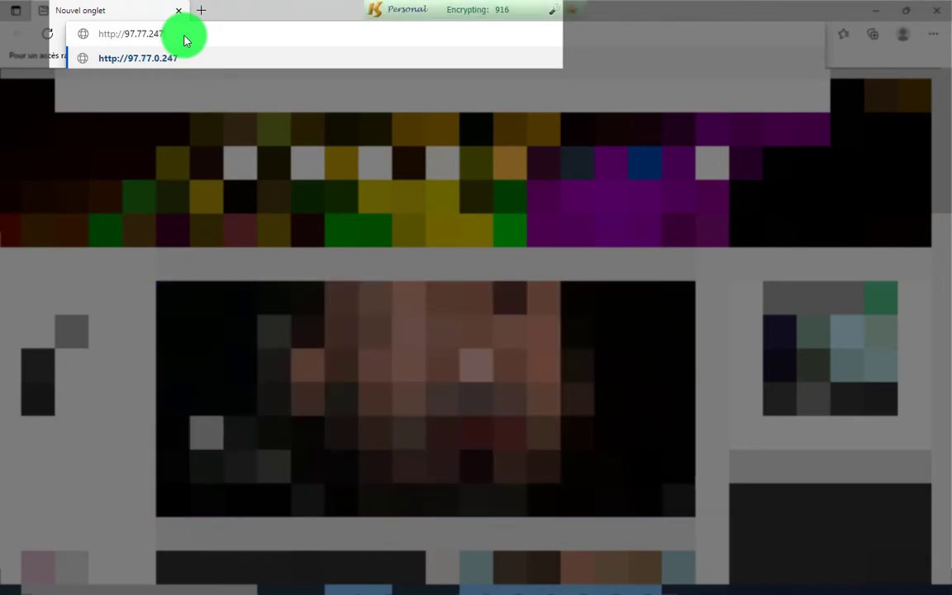
{"action": "type", "text": ".254"}
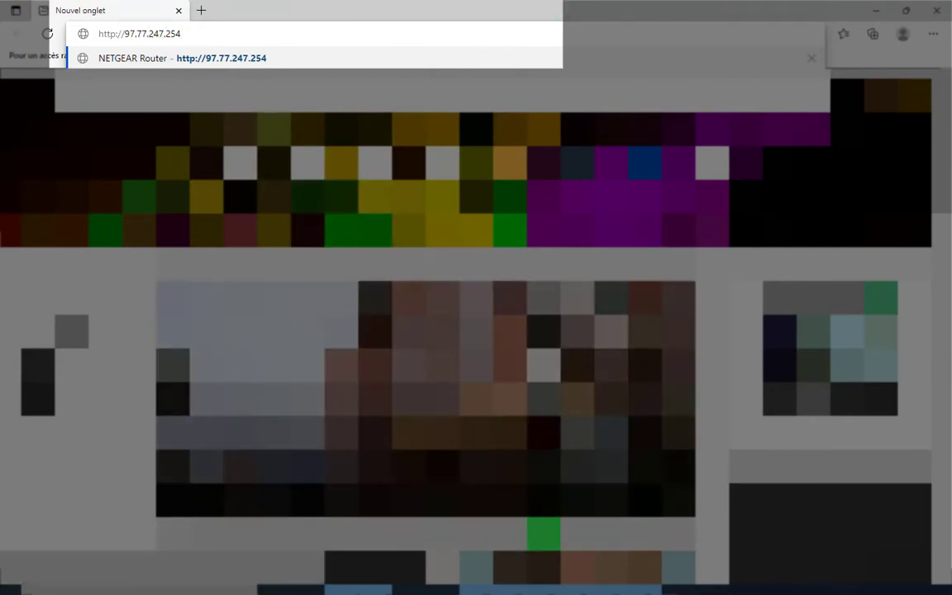
- Check the gateway 97.77.247.254 again in the ipconfig output, then go back to Edge
{"action": "left_click", "coordinate": [598, 584]}
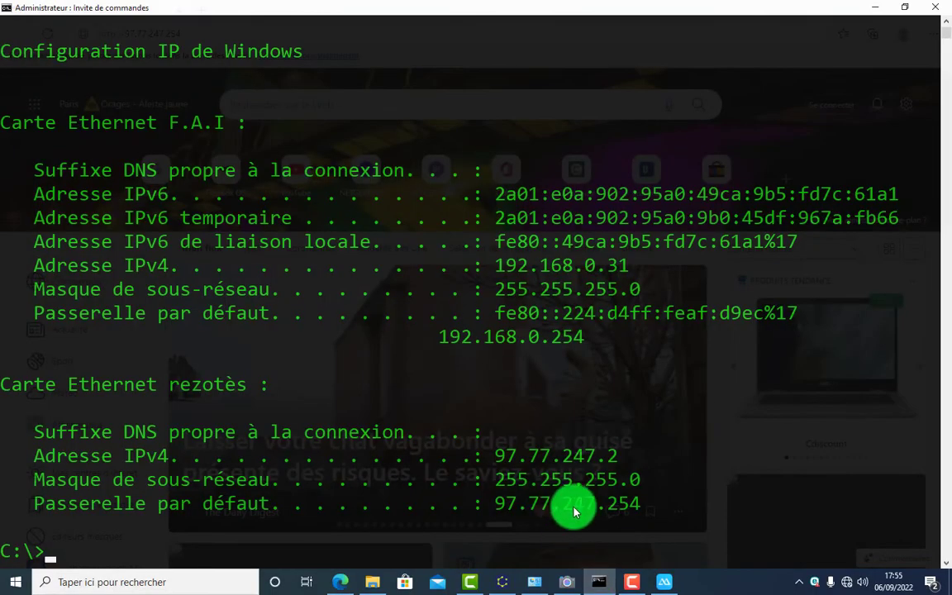
{"action": "left_click", "coordinate": [648, 507]}
{"action": "left_click_drag", "start_coordinate": [651, 513], "coordinate": [500, 521]}
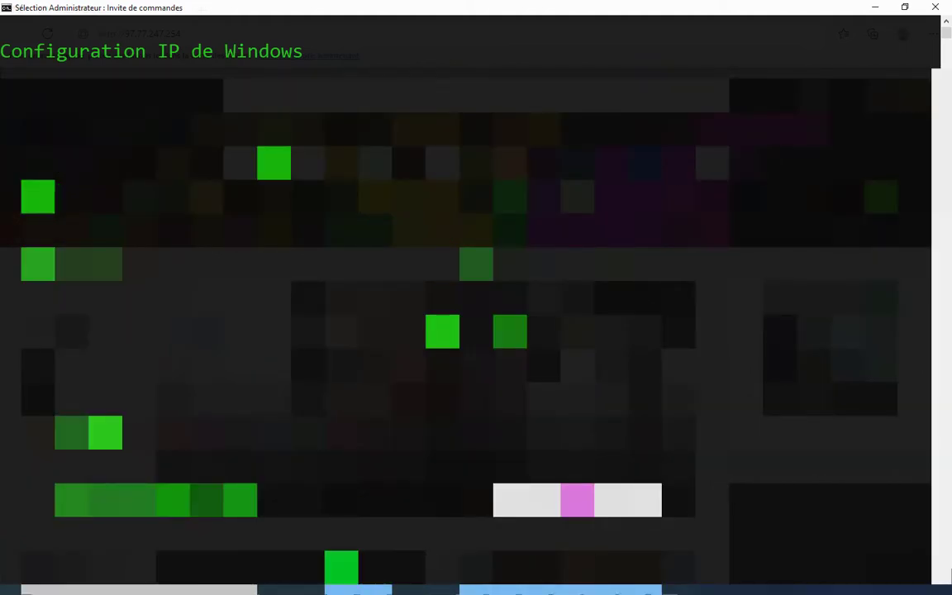
{"action": "key", "text": "alt+Tab"}
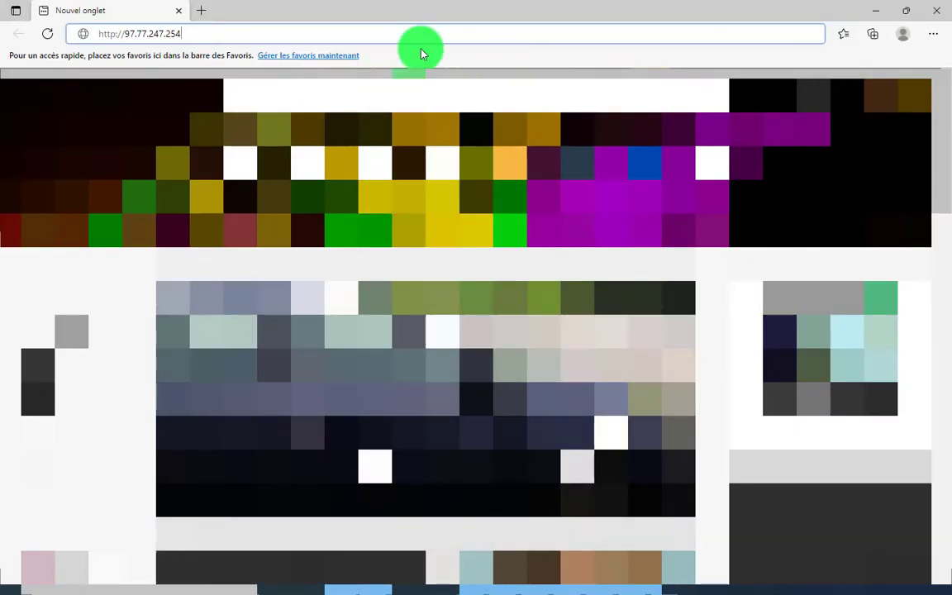
{"action": "key", "text": "Return"}
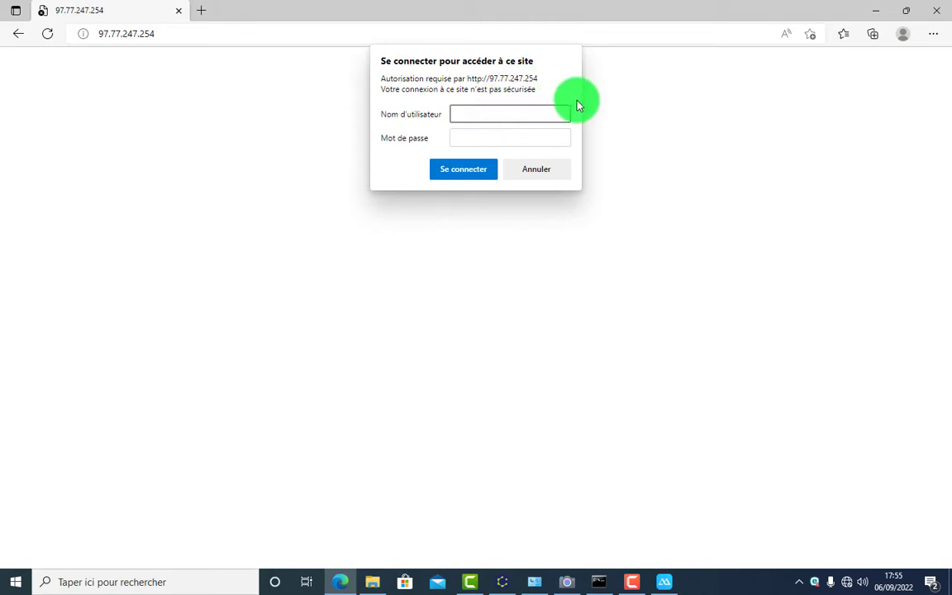
{"action": "type", "text": "a"}
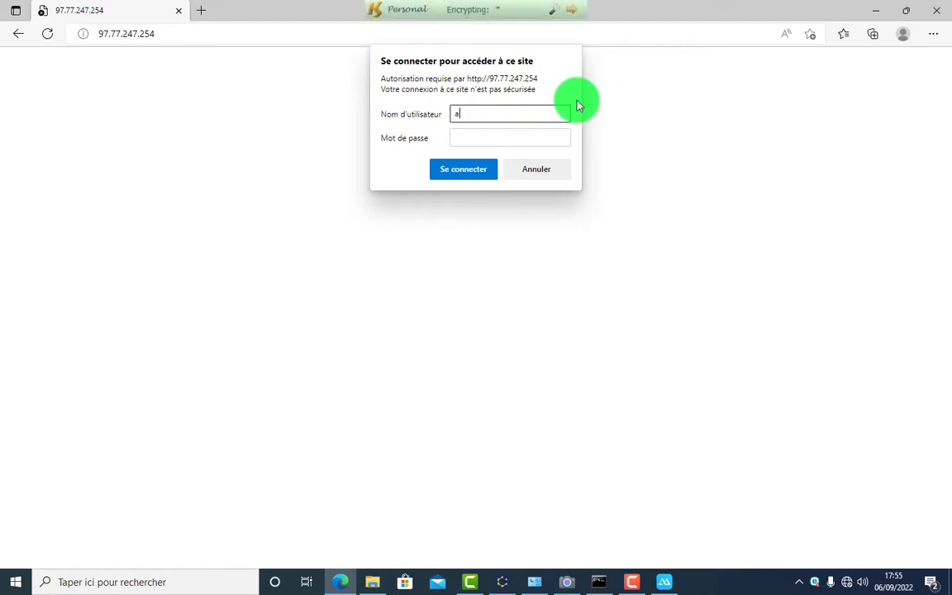
{"action": "type", "text": "dmin"}
{"action": "left_click", "coordinate": [499, 140]}
{"action": "type", "text": "a"}
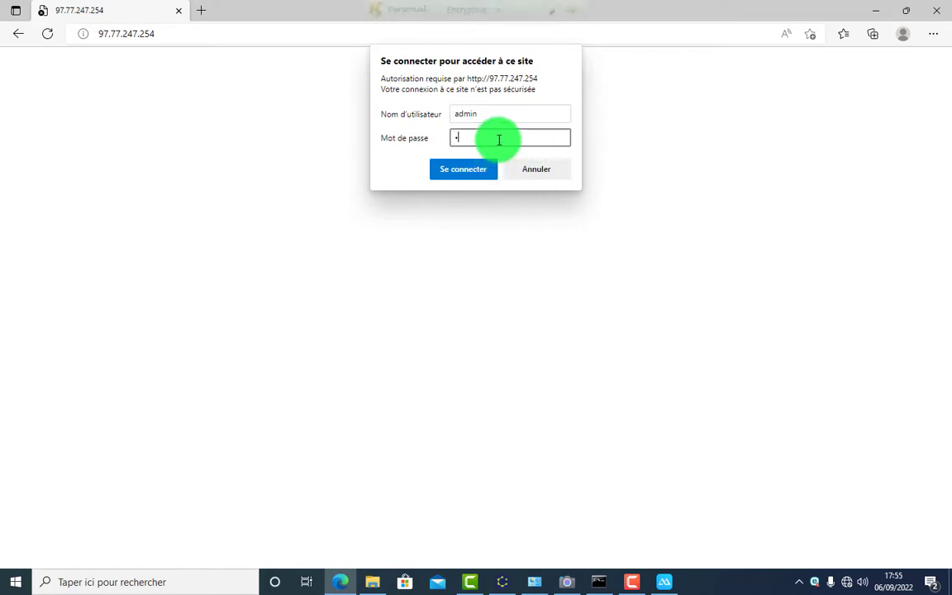
{"action": "type", "text": "dm"}
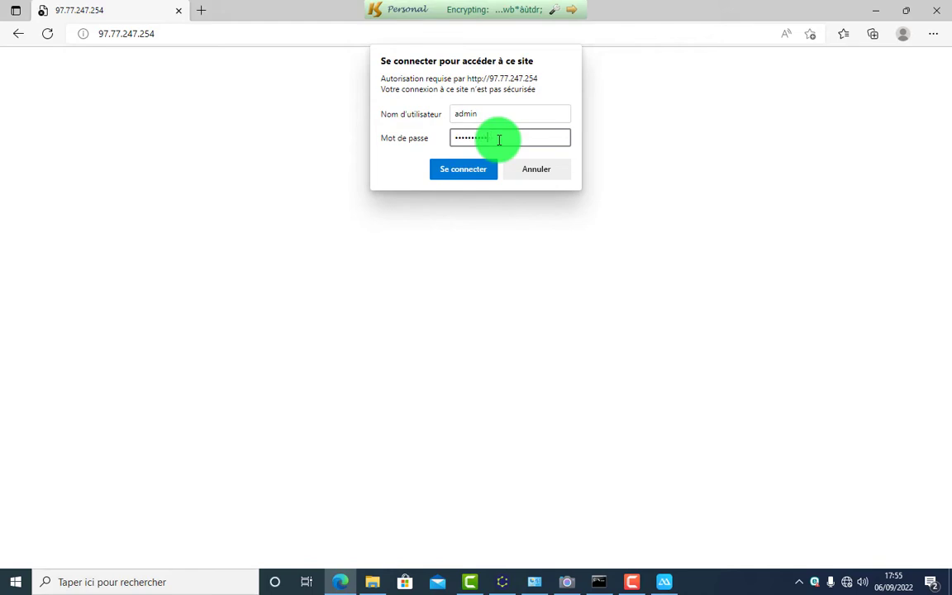
{"action": "key", "text": "BackSpace"}
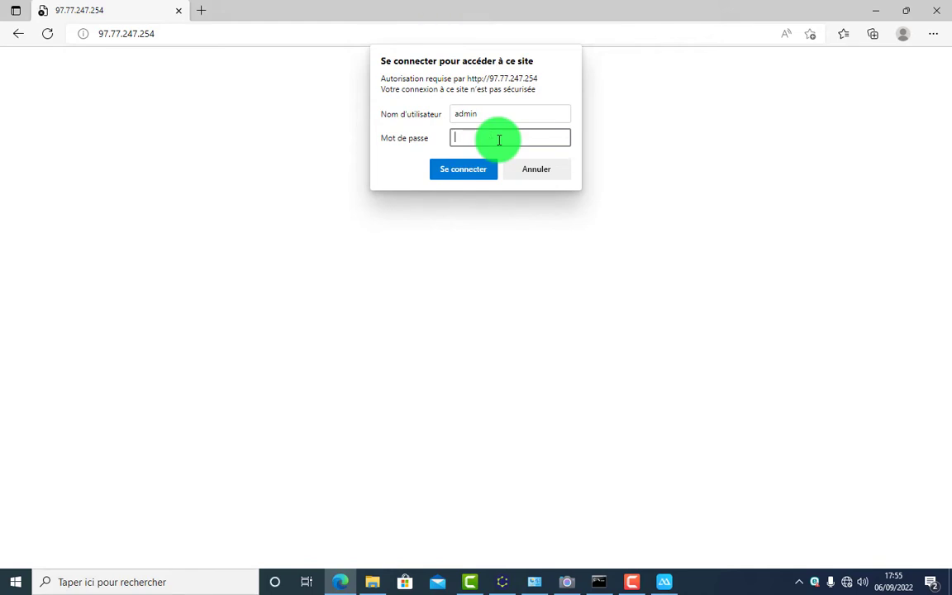
{"action": "type", "text": "ad"}
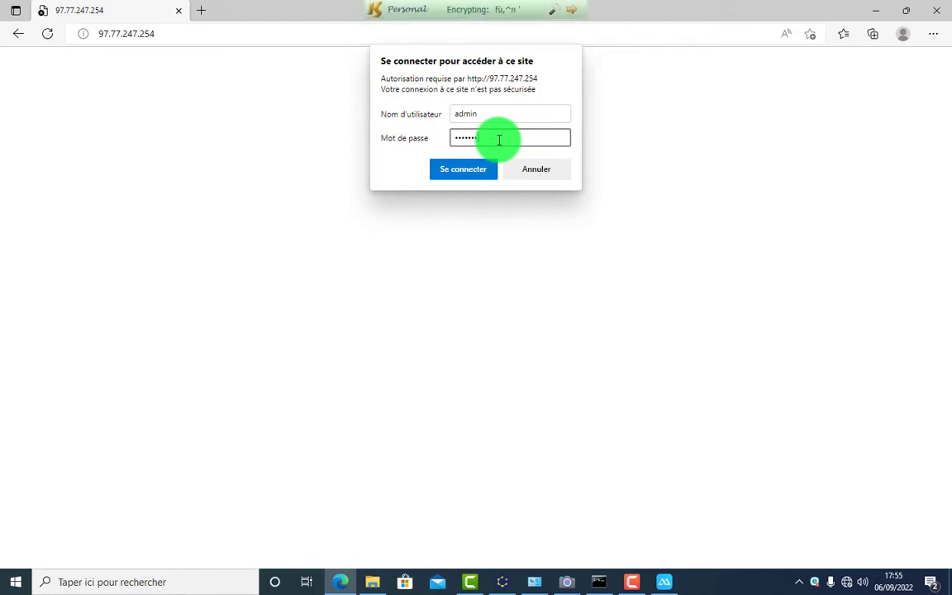
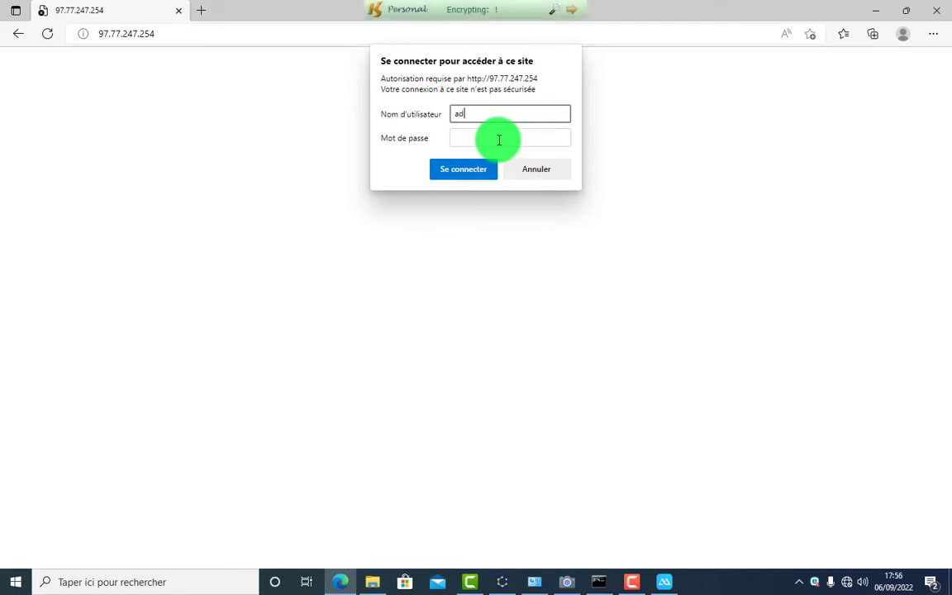
- Enter the administrator password and submit the NETGEAR router login
{"action": "left_click", "coordinate": [499, 139]}
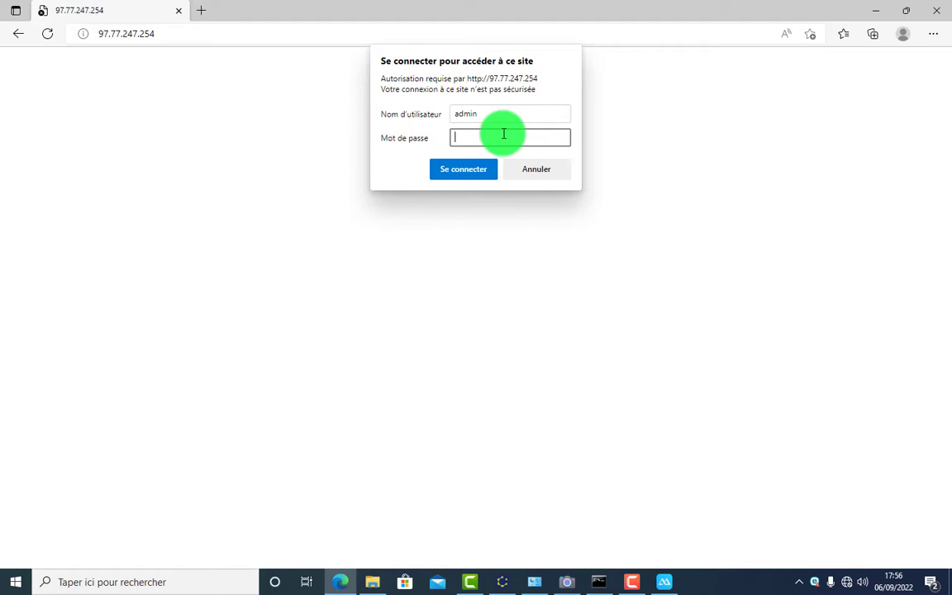
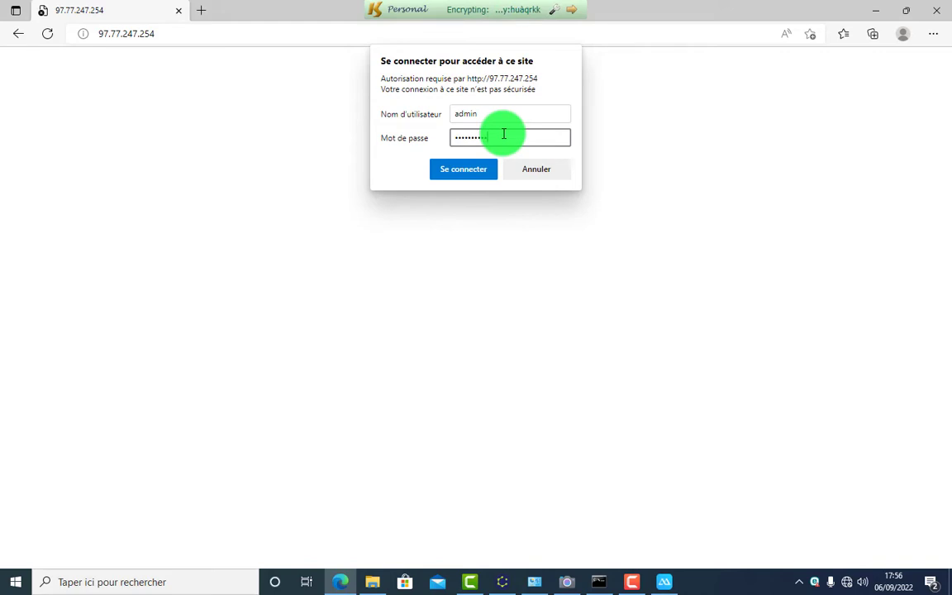
{"action": "key", "text": "Return"}
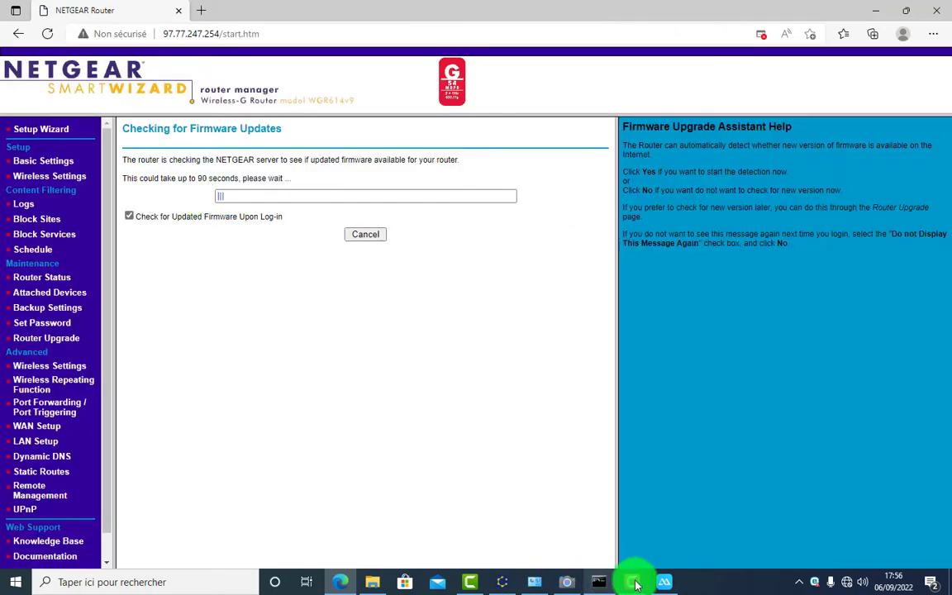
- Connect the Redmi Go phone mirror over USB and move its view aside
{"action": "left_click", "coordinate": [664, 582]}
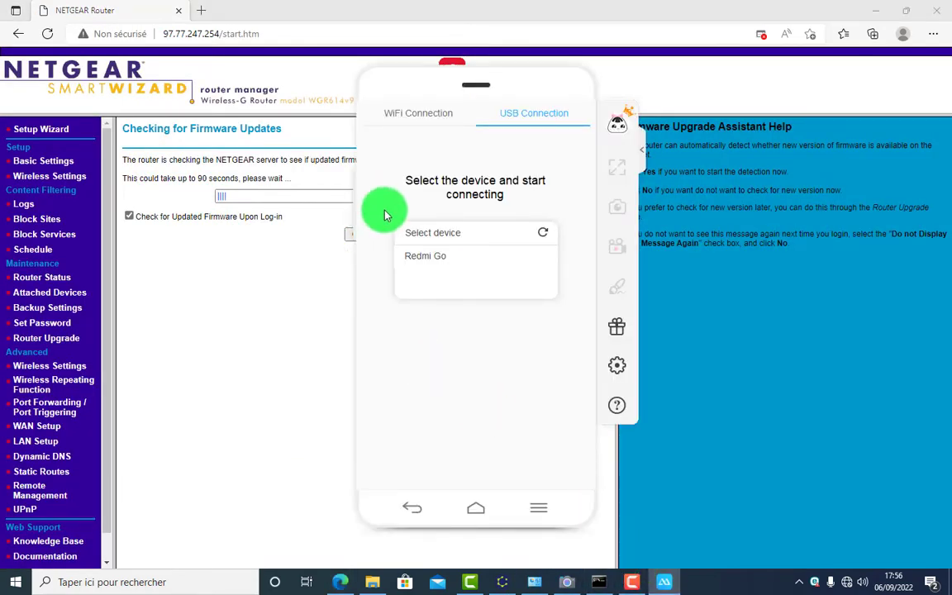
{"action": "left_click", "coordinate": [422, 257]}
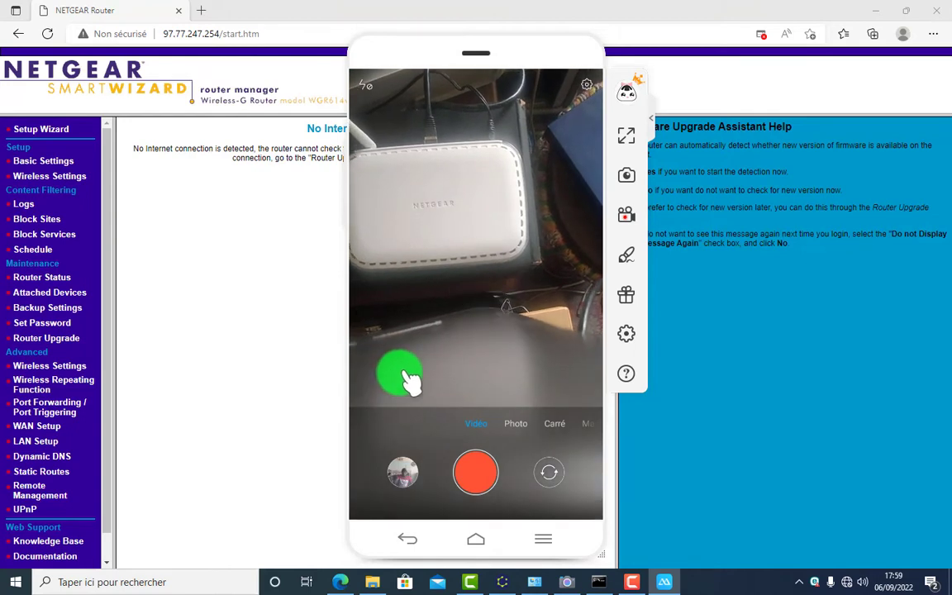
{"action": "mouse_move", "coordinate": [422, 65]}
{"action": "left_click_drag", "start_coordinate": [453, 51], "coordinate": [646, 80]}
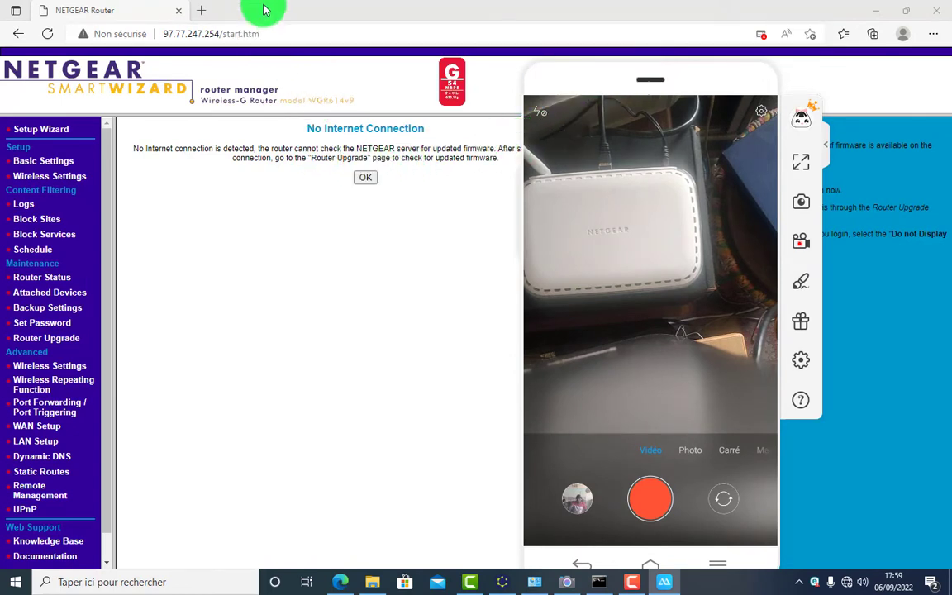
- Log out of the router admin from the left menu and close the Edge tab
{"action": "double_click", "coordinate": [270, 35]}
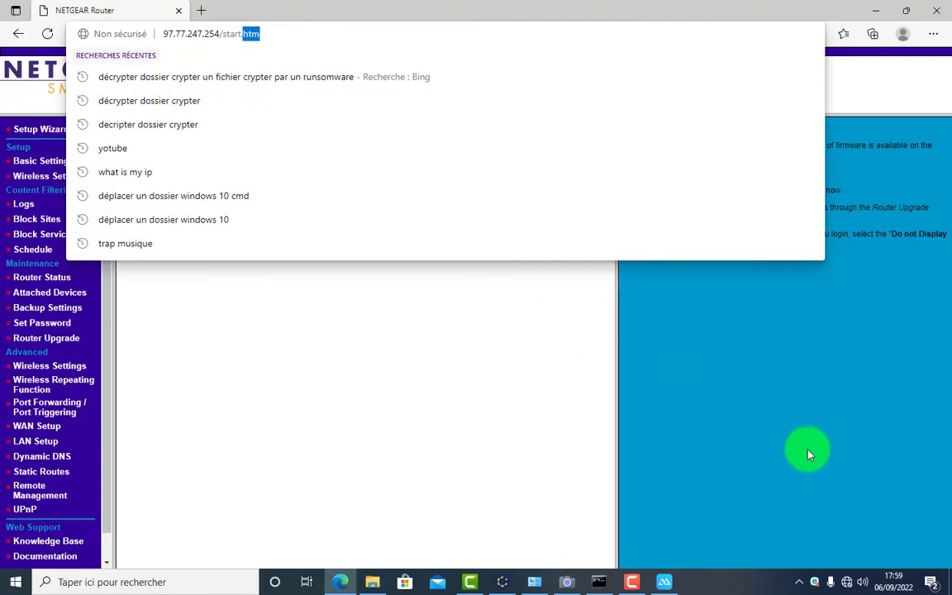
{"action": "left_click", "coordinate": [810, 453]}
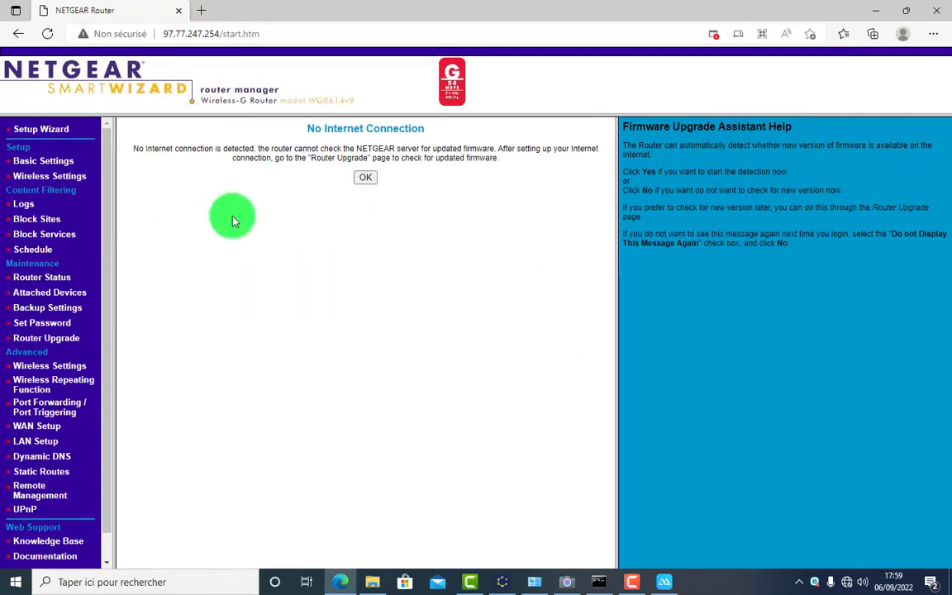
{"action": "scroll", "coordinate": [70, 413], "scroll_direction": "down", "scroll_amount": 2}
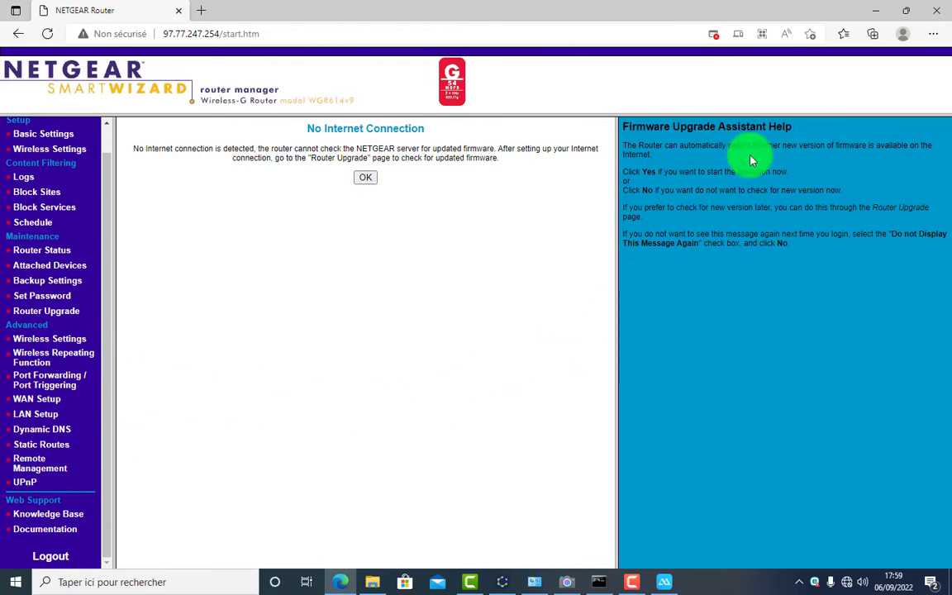
{"action": "left_click", "coordinate": [907, 11]}
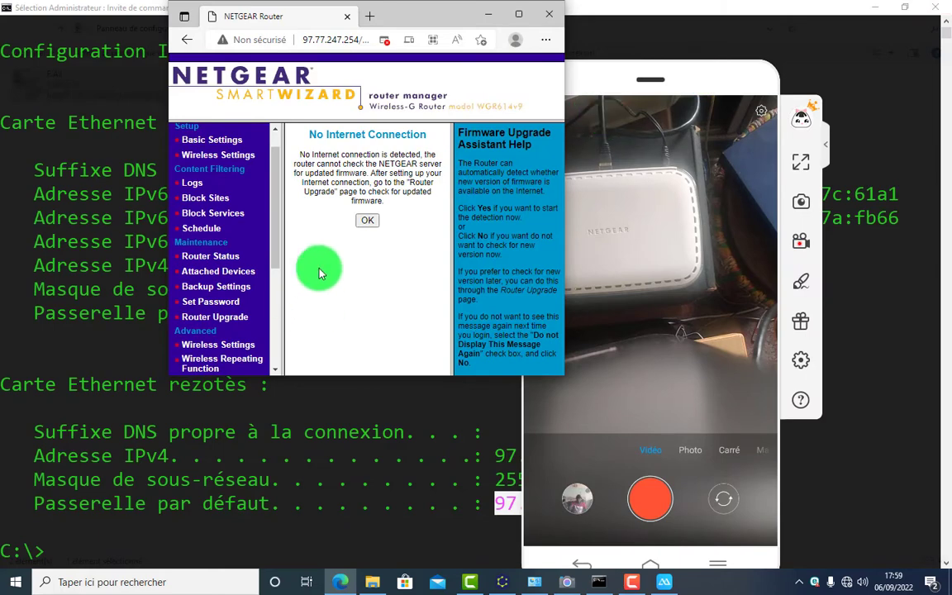
{"action": "left_click", "coordinate": [518, 14]}
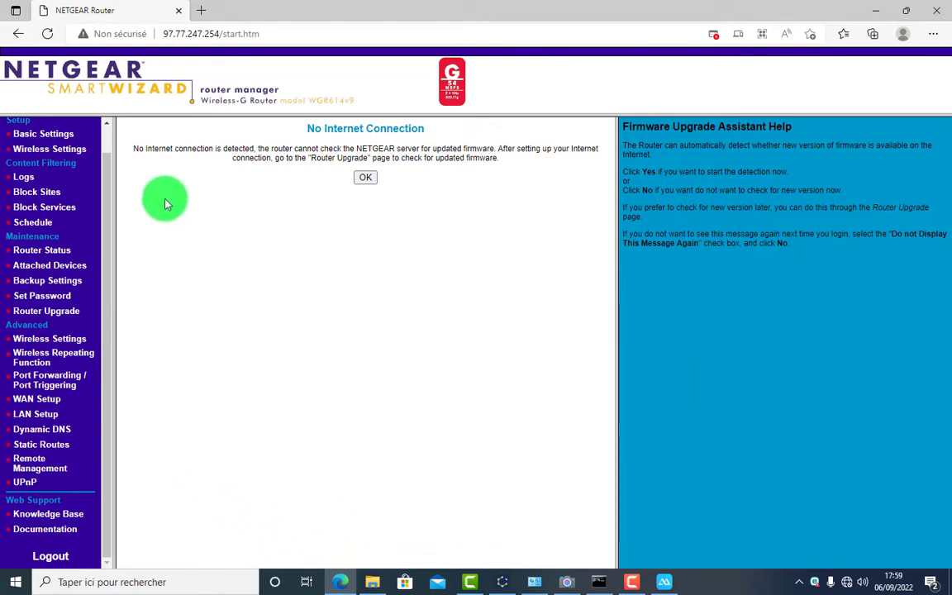
{"action": "left_click_drag", "start_coordinate": [106, 220], "coordinate": [110, 164]}
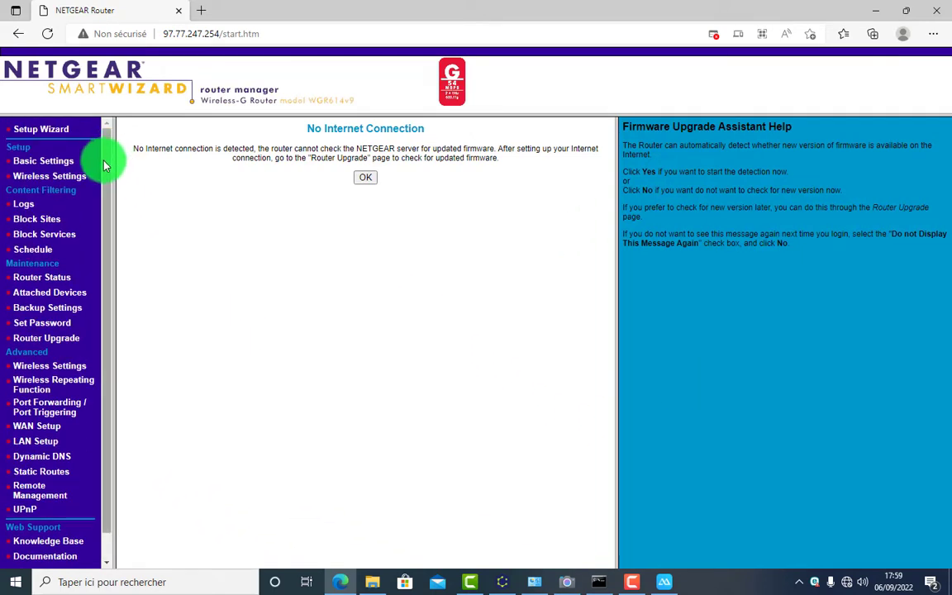
{"action": "scroll", "coordinate": [48, 196], "scroll_direction": "down", "scroll_amount": 1}
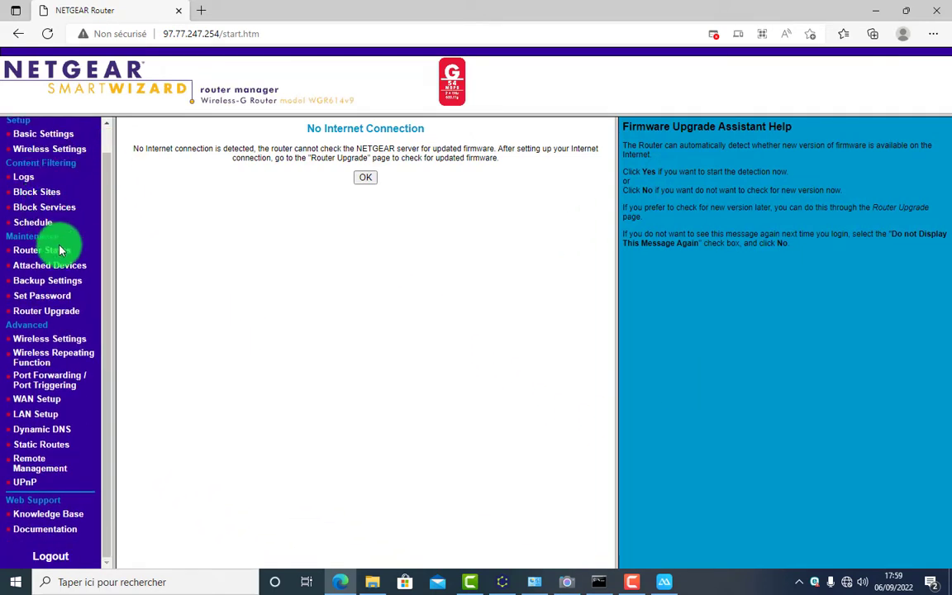
{"action": "left_click", "coordinate": [60, 566]}
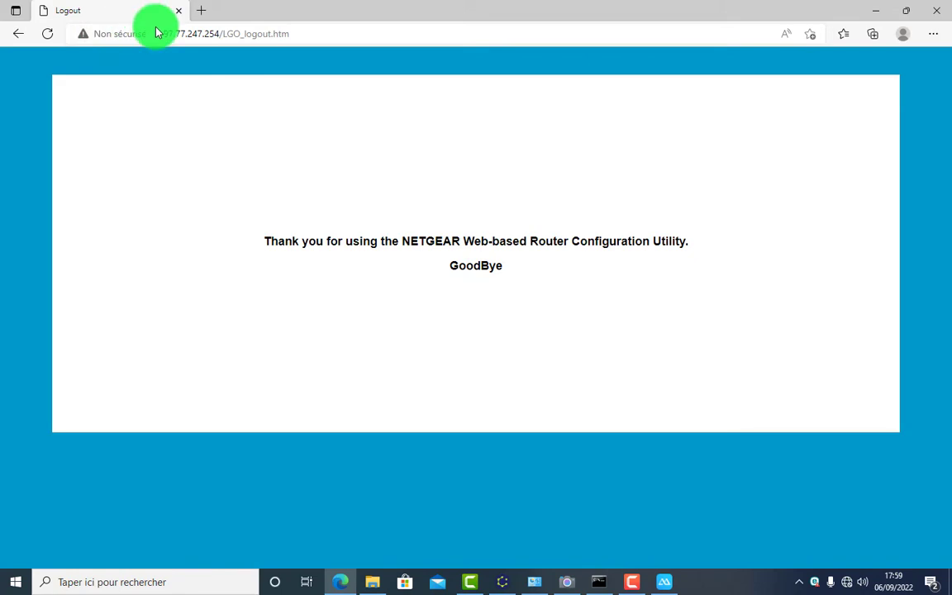
{"action": "left_click", "coordinate": [182, 11]}
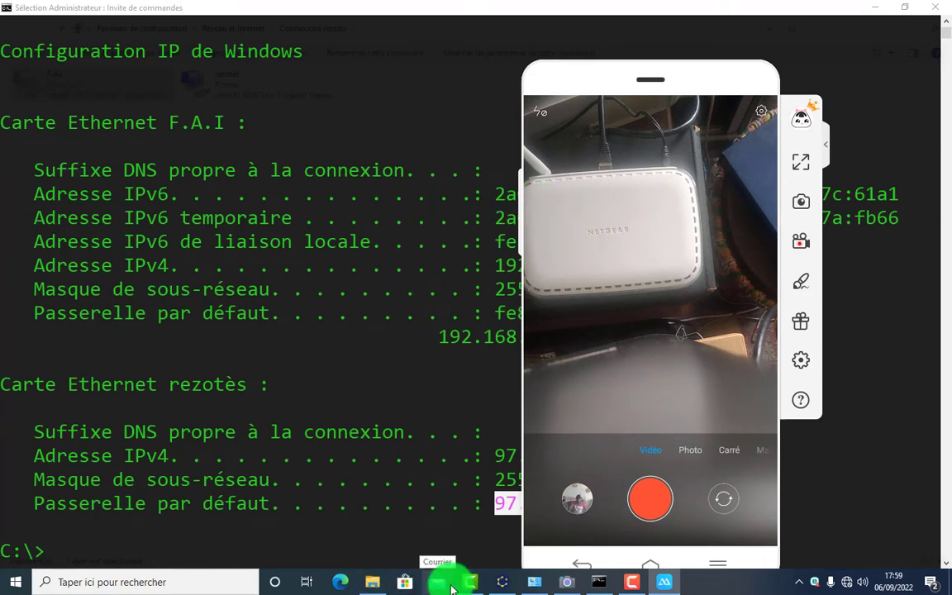
- Enable the F.A.I network connection in Network Connections
{"action": "mouse_move", "coordinate": [483, 576]}
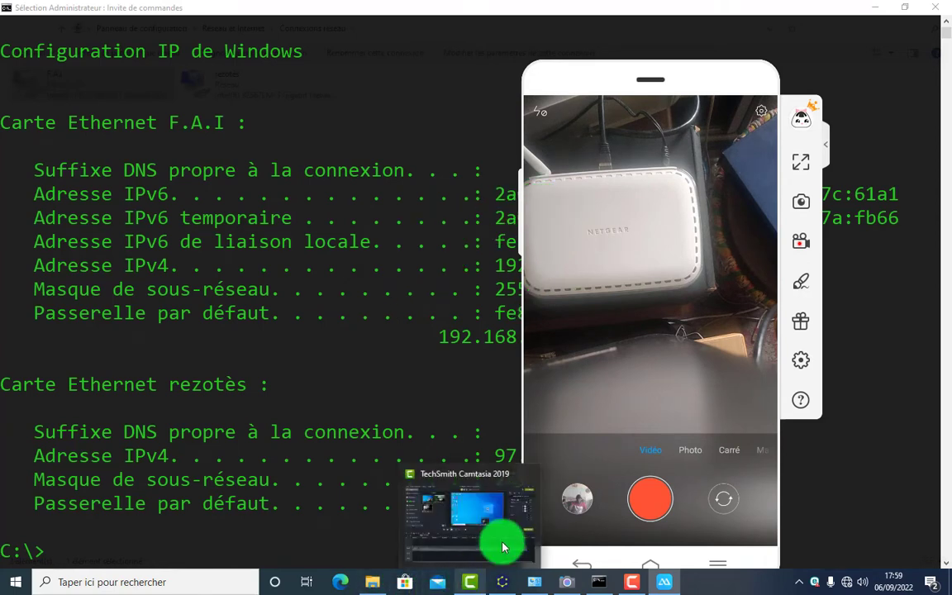
{"action": "left_click", "coordinate": [734, 78]}
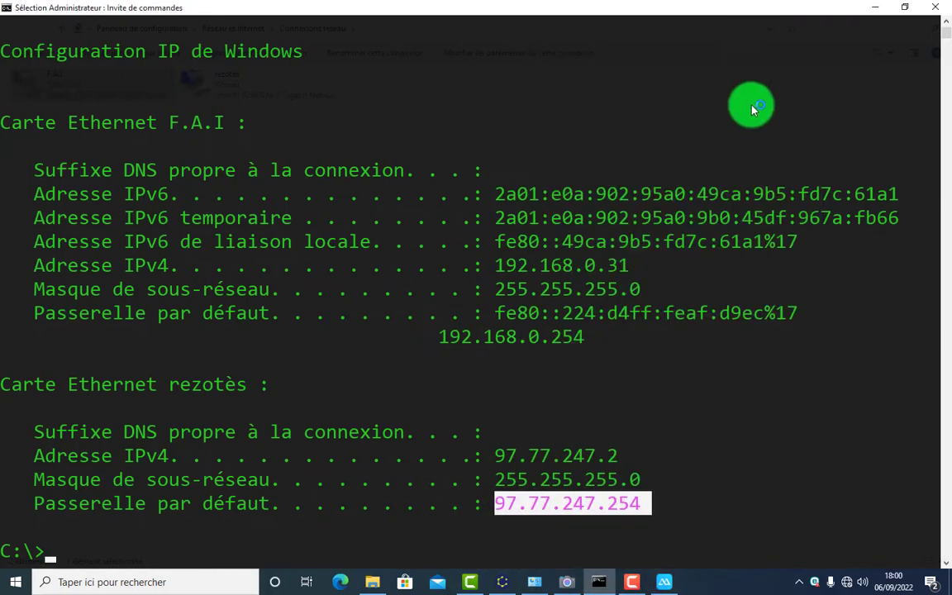
{"action": "left_click", "coordinate": [500, 581]}
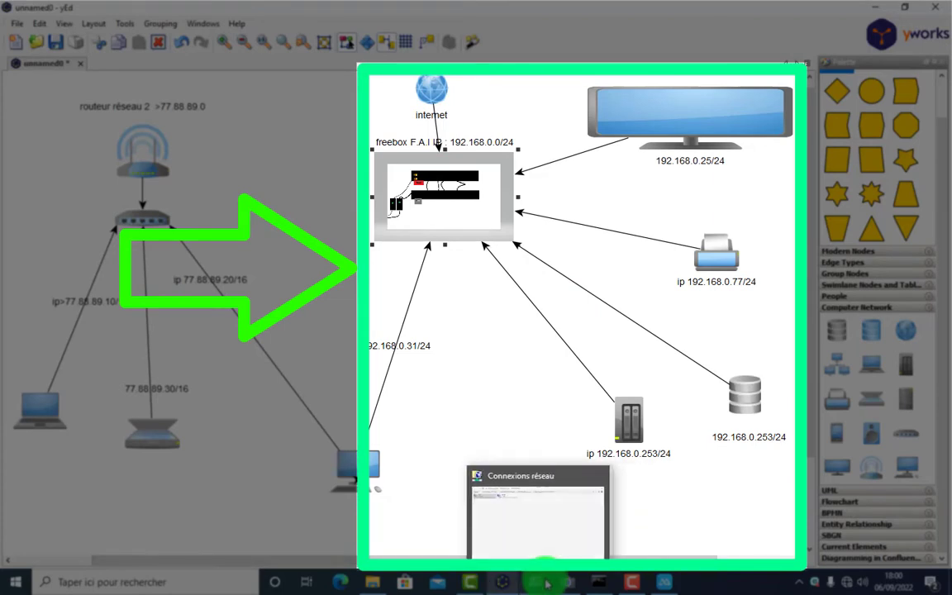
{"action": "left_click", "coordinate": [546, 583]}
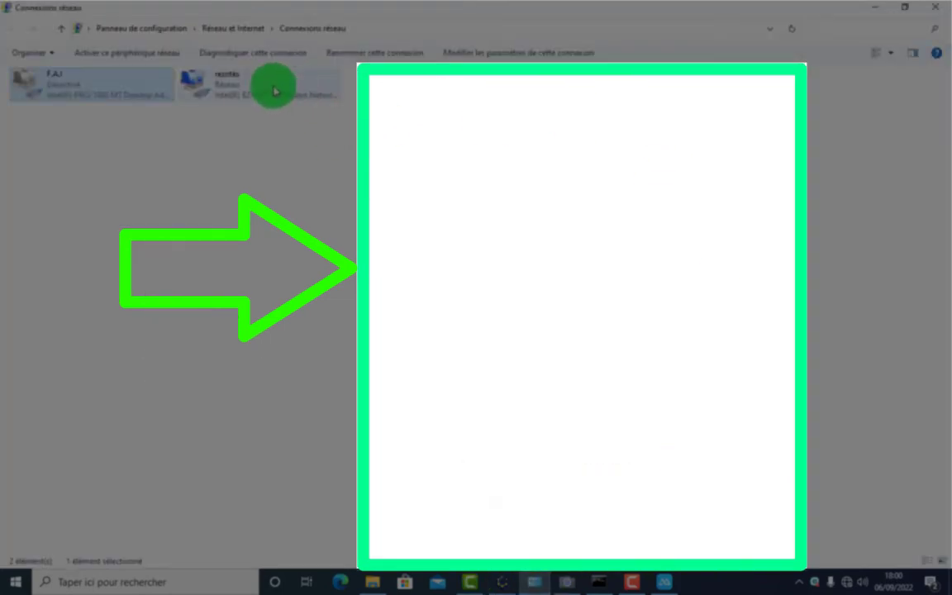
{"action": "right_click", "coordinate": [107, 85]}
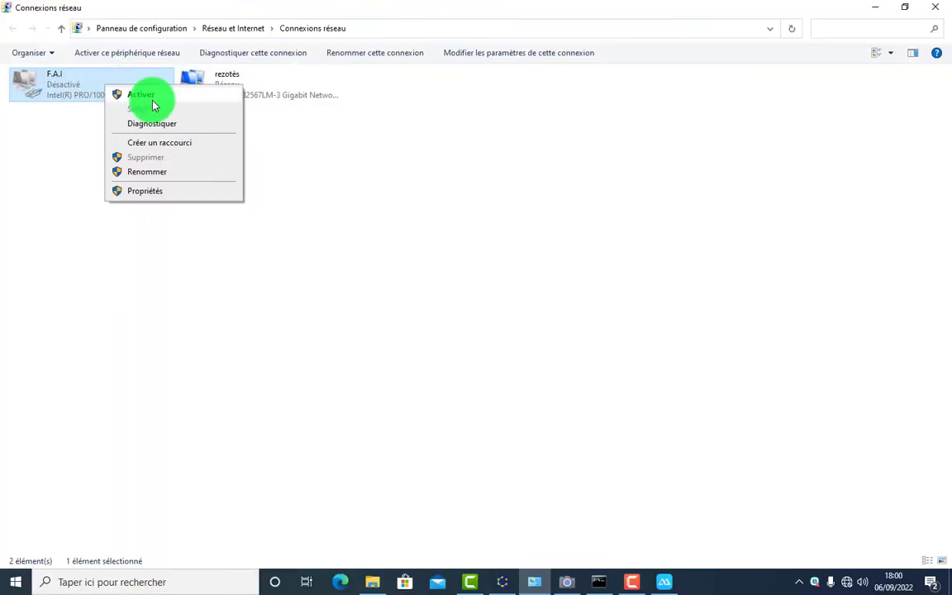
{"action": "left_click", "coordinate": [142, 95]}
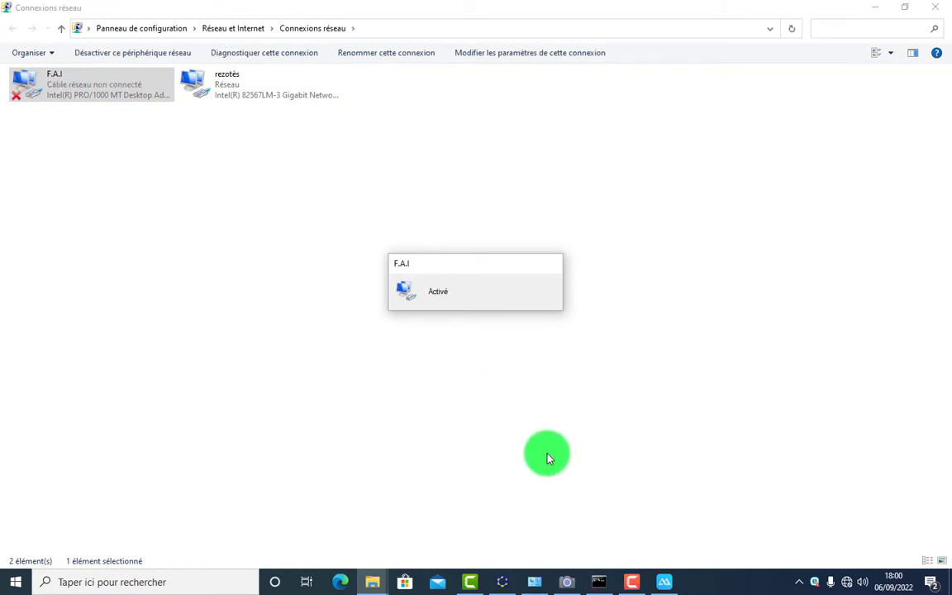
- Copy the F.A.I gateway 192.168.0.254 from the ipconfig output and open a new Edge window
{"action": "left_click", "coordinate": [600, 578]}
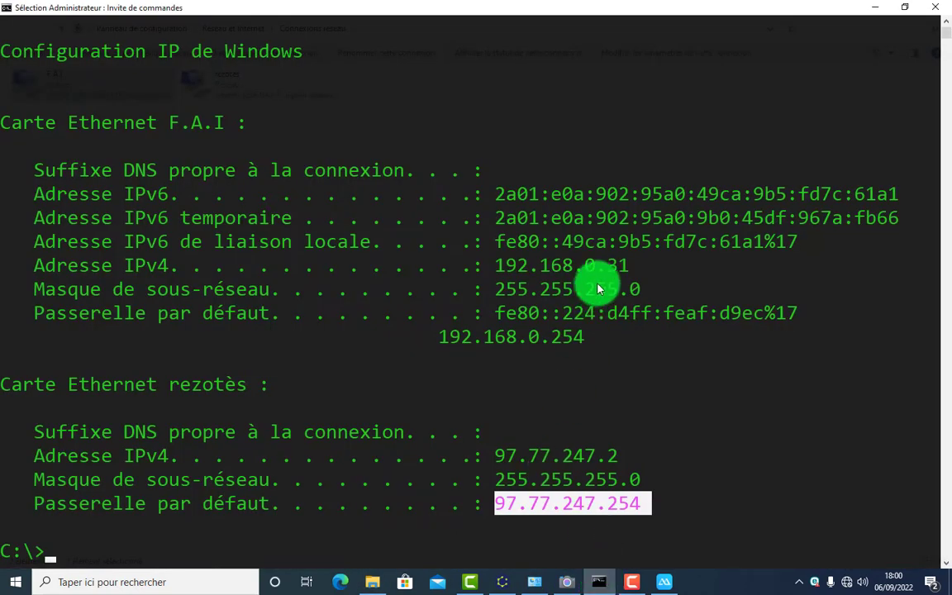
{"action": "left_click_drag", "start_coordinate": [584, 339], "coordinate": [443, 331]}
{"action": "key", "text": "super+c"}
{"action": "right_click", "coordinate": [458, 339]}
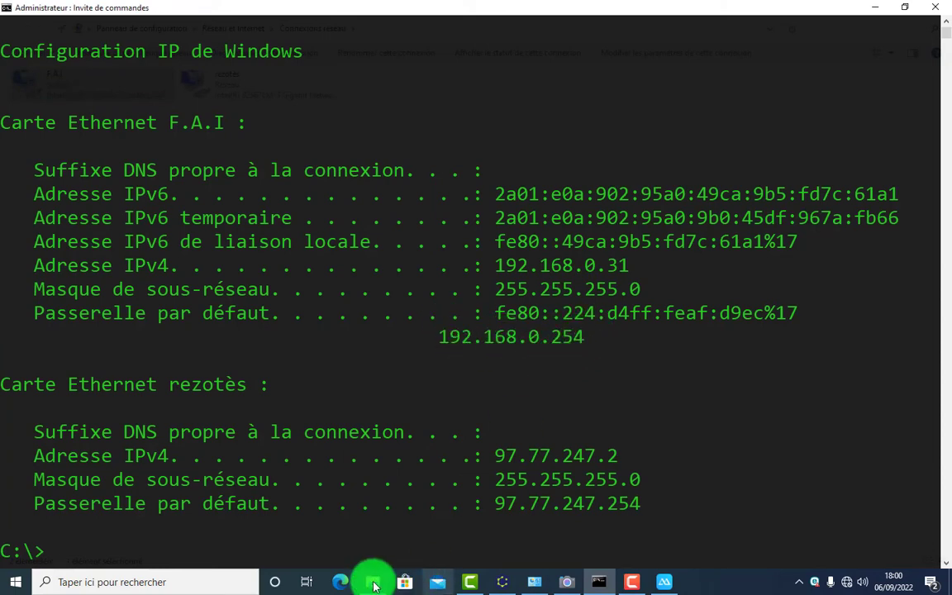
{"action": "left_click", "coordinate": [342, 582]}
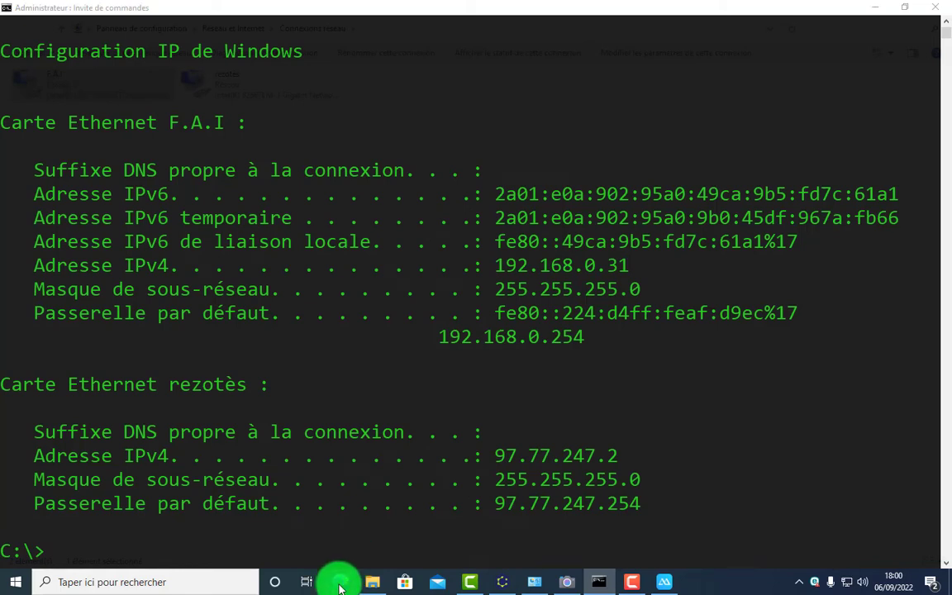
{"action": "left_click", "coordinate": [339, 583]}
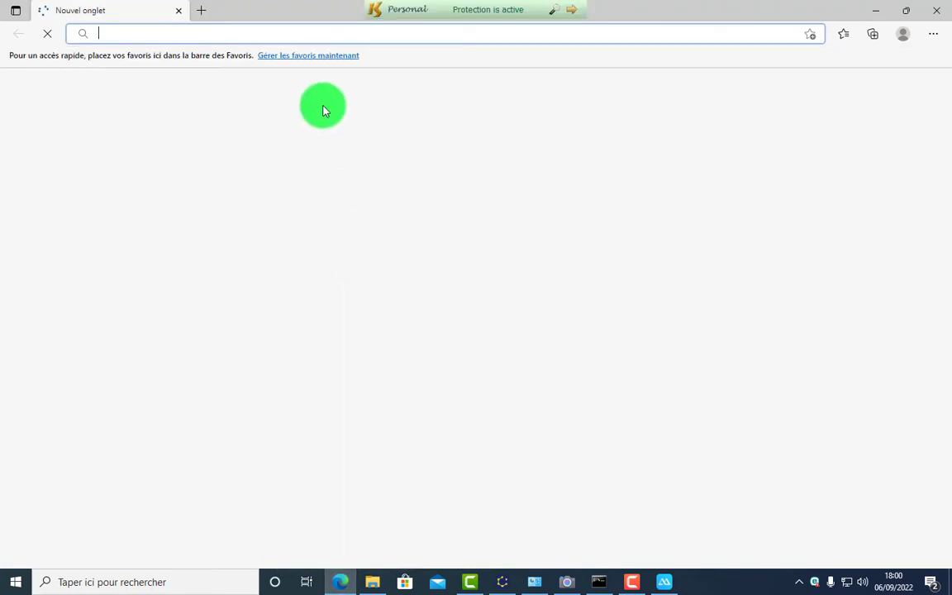
- Paste 192.168.0.254 as the address to load the Freebox OS login, then return to Network Connections
{"action": "right_click", "coordinate": [289, 36]}
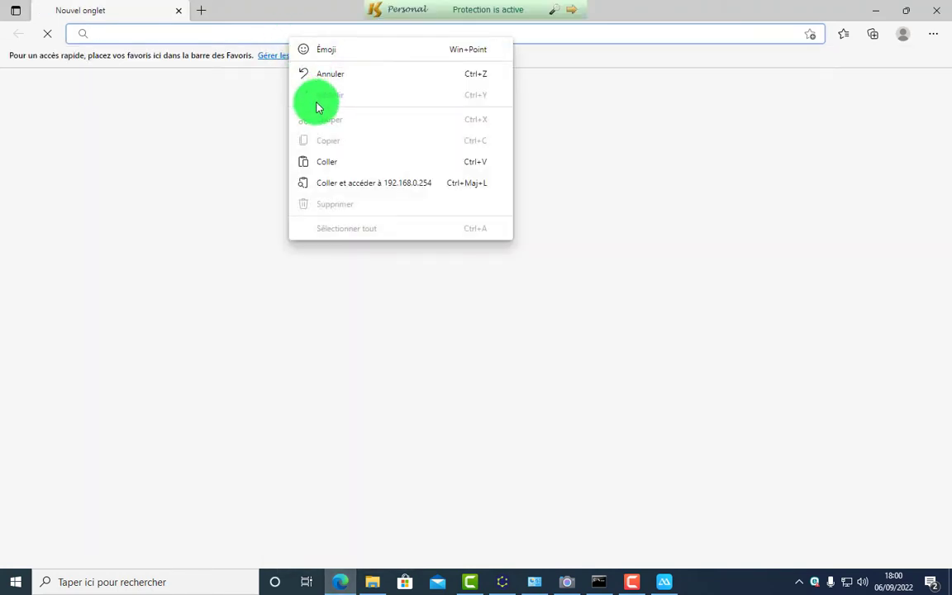
{"action": "left_click", "coordinate": [338, 168]}
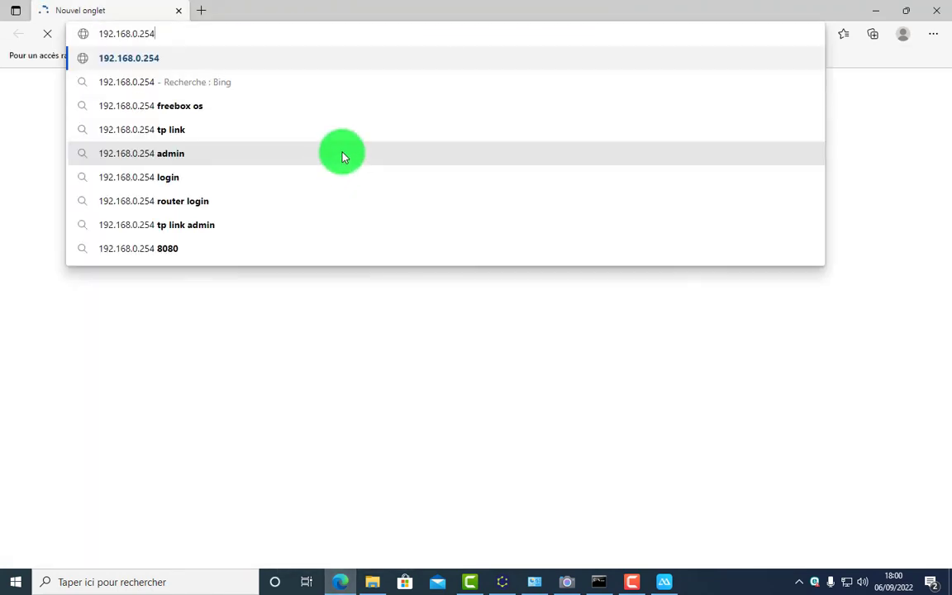
{"action": "key", "text": "Return"}
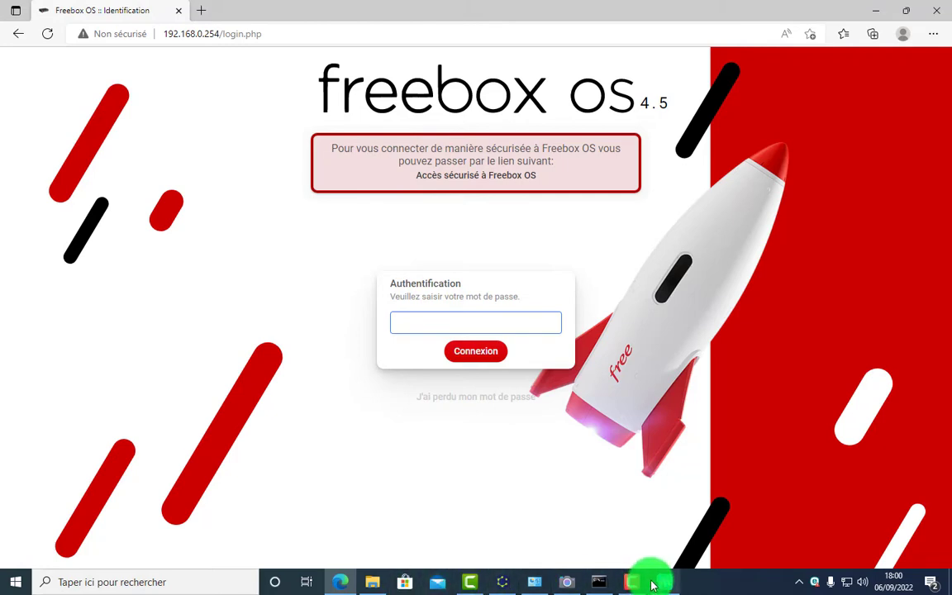
{"action": "left_click", "coordinate": [534, 581]}
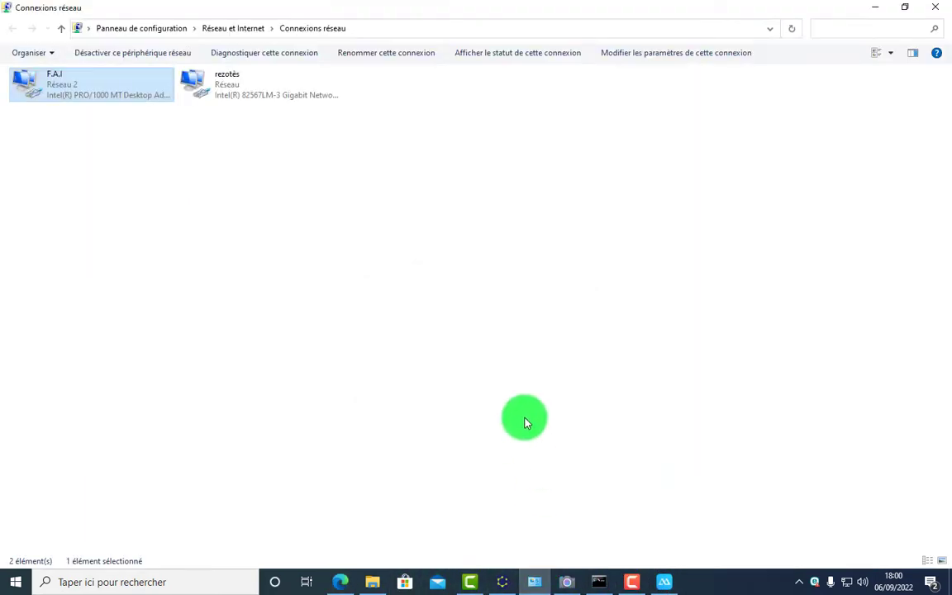
{"action": "right_click", "coordinate": [109, 86]}
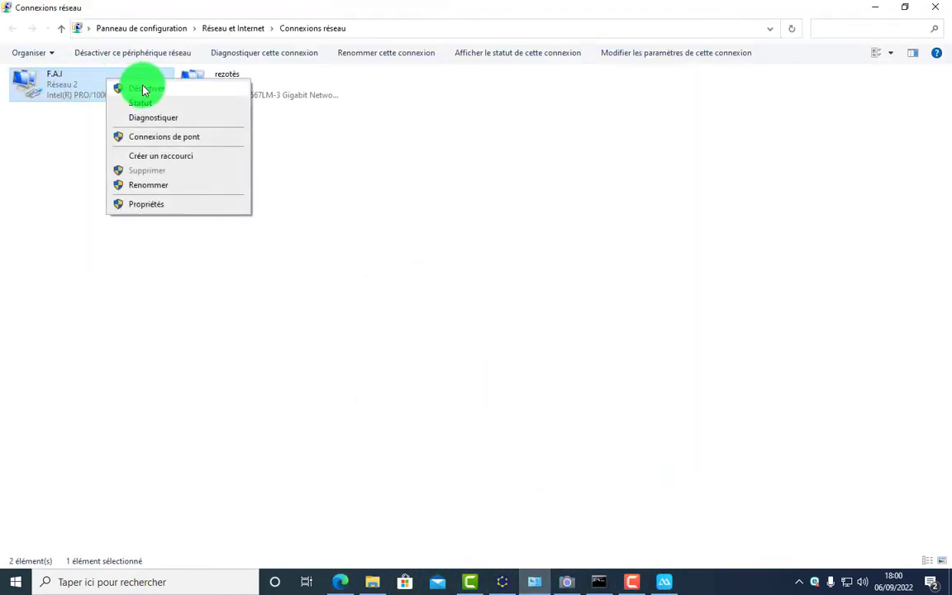
{"action": "left_click", "coordinate": [142, 88]}
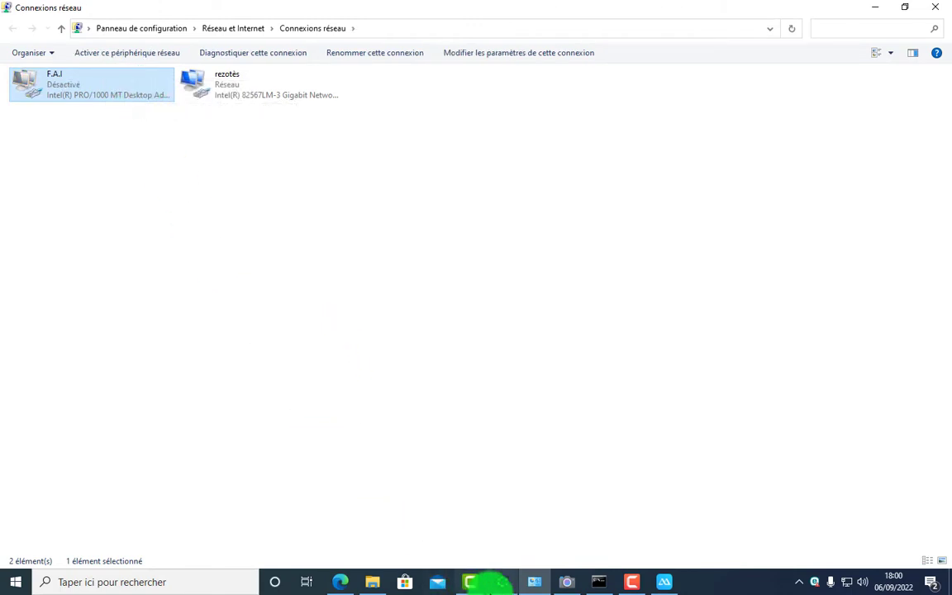
{"action": "mouse_move", "coordinate": [549, 582]}
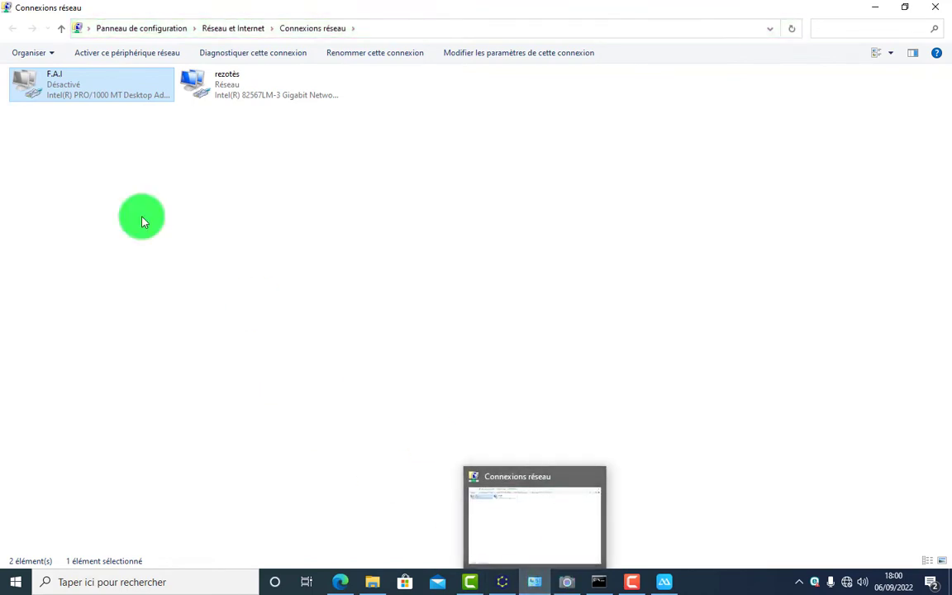
{"action": "right_click", "coordinate": [60, 94]}
{"action": "left_click", "coordinate": [96, 99]}
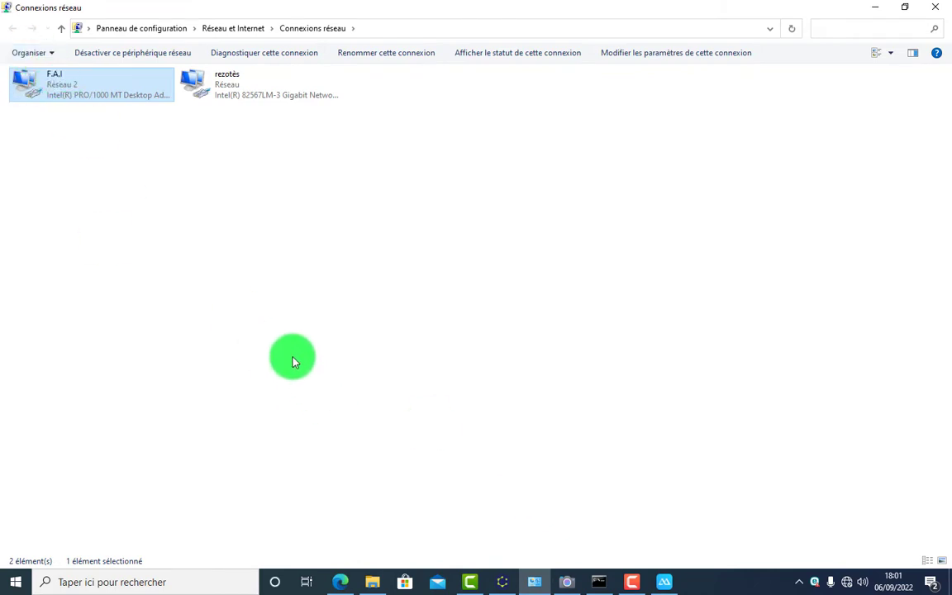
{"action": "right_click", "coordinate": [55, 76]}
{"action": "left_click", "coordinate": [96, 86]}
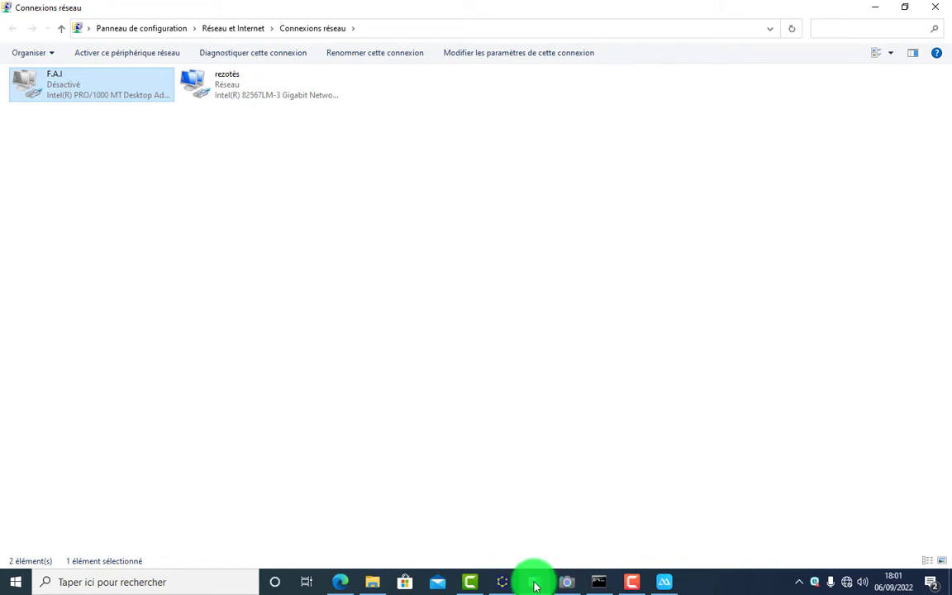
- Load the router page at 97.77.247.254 in a new Edge tab
{"action": "left_click", "coordinate": [339, 582]}
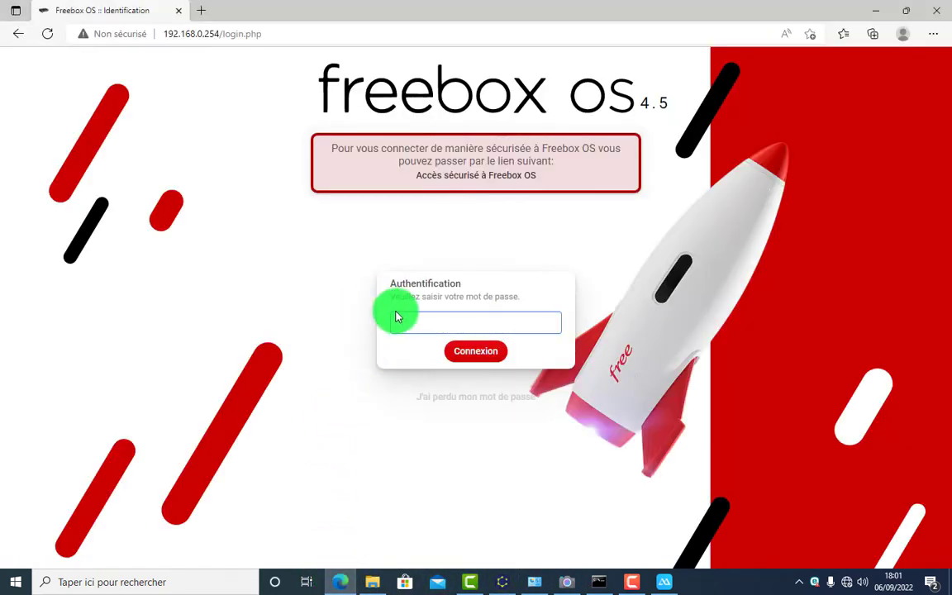
{"action": "left_click_drag", "start_coordinate": [165, 38], "coordinate": [233, 43]}
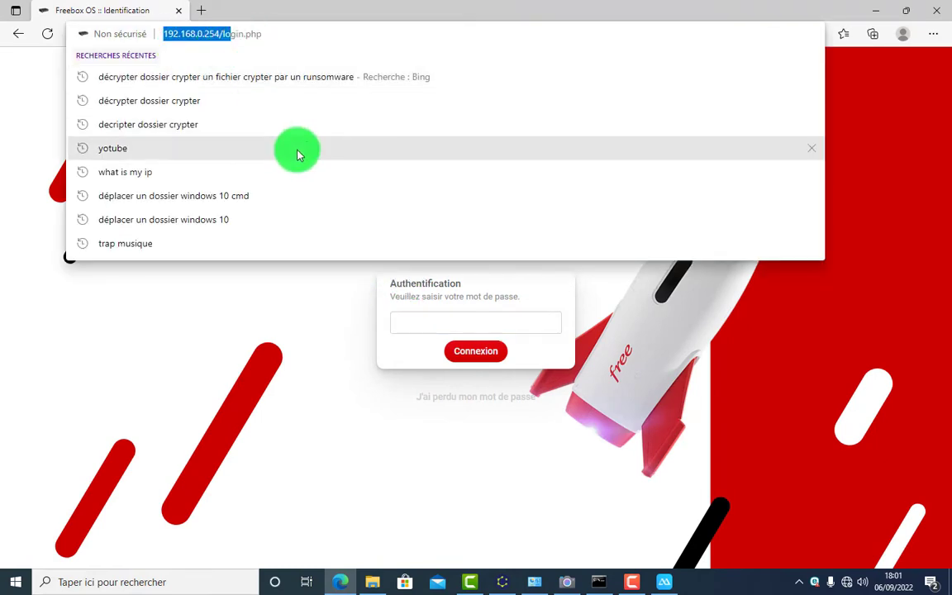
{"action": "left_click", "coordinate": [264, 290]}
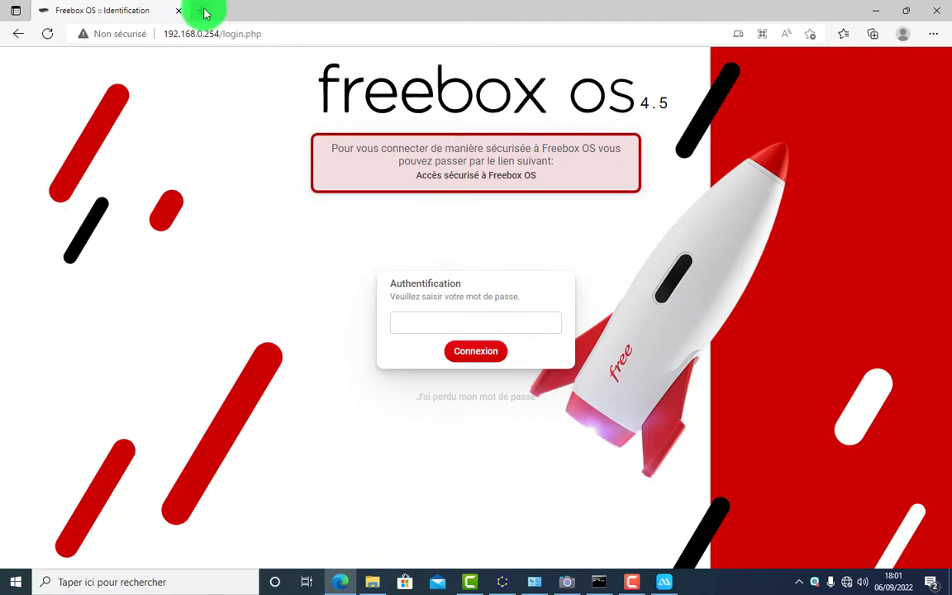
{"action": "left_click", "coordinate": [205, 11]}
{"action": "left_click", "coordinate": [211, 34]}
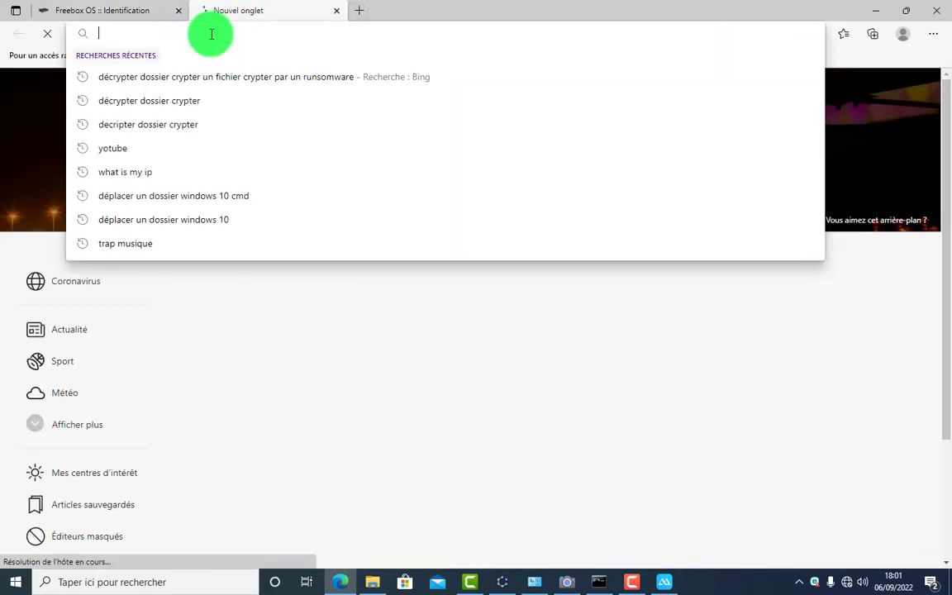
{"action": "type", "text": "97"}
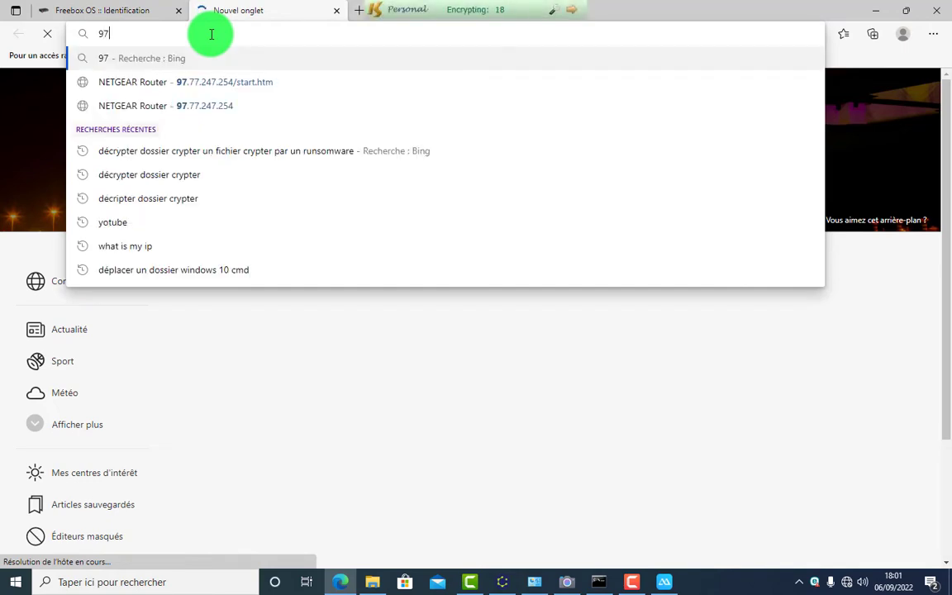
{"action": "type", "text": ".77"}
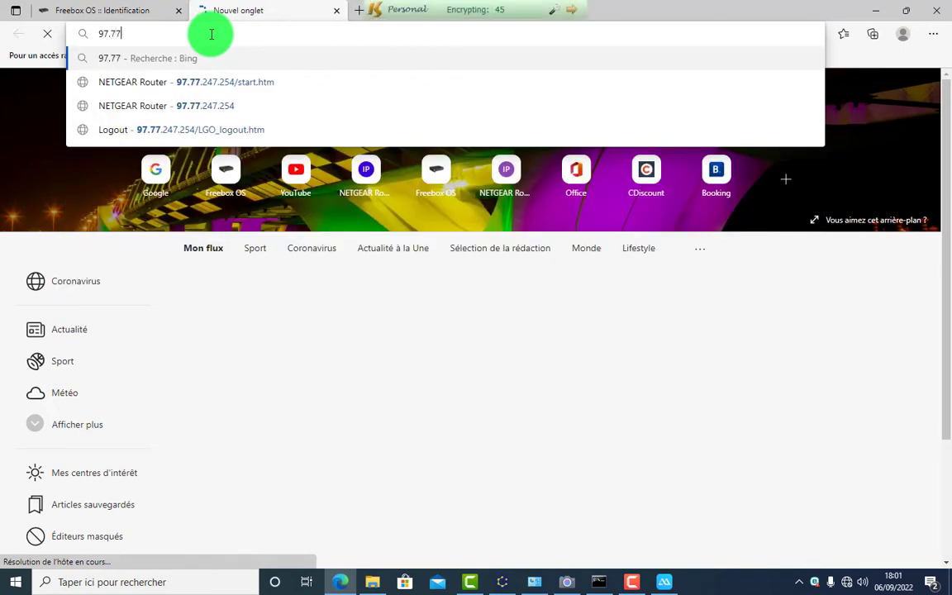
{"action": "type", "text": ".247"}
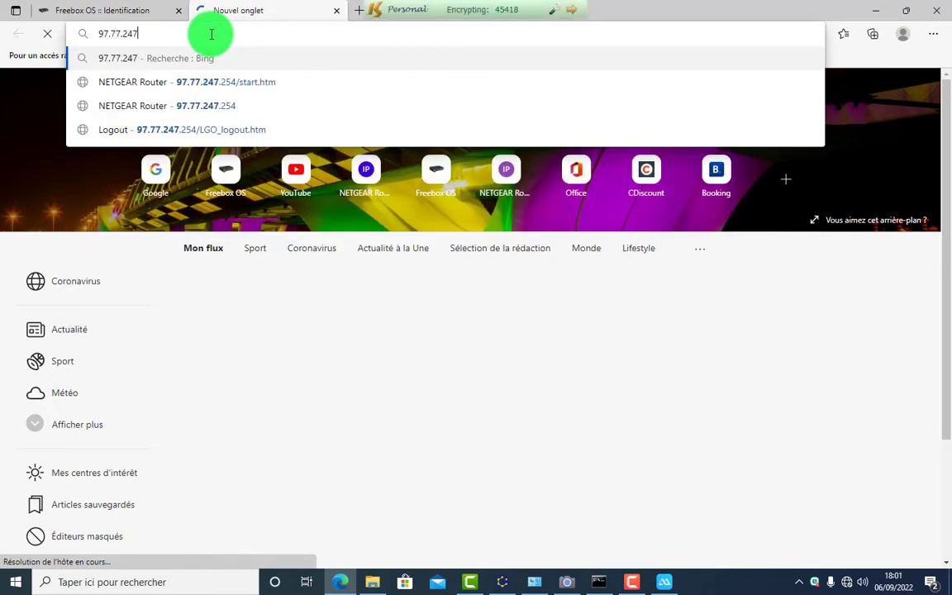
{"action": "type", "text": ".254"}
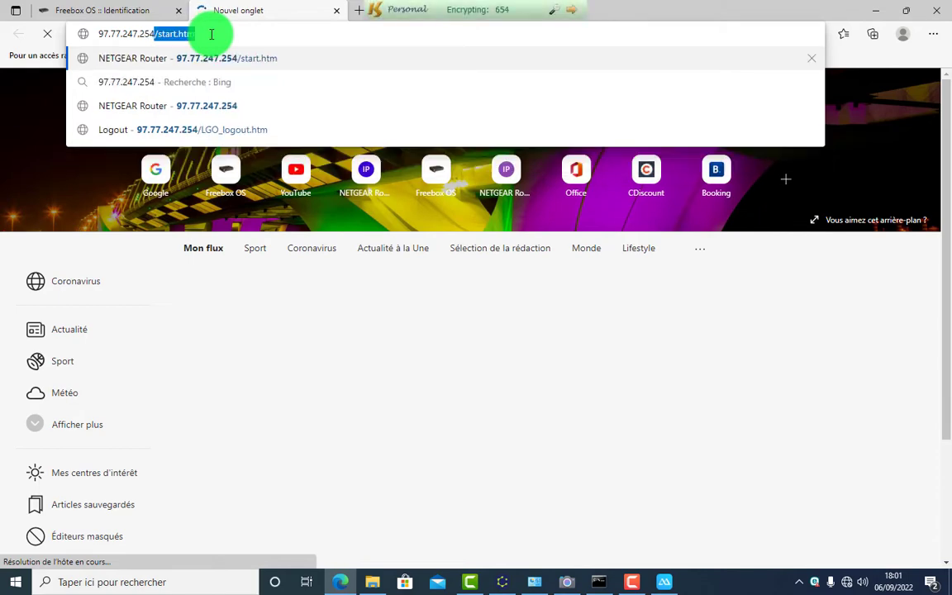
{"action": "key", "text": "Return"}
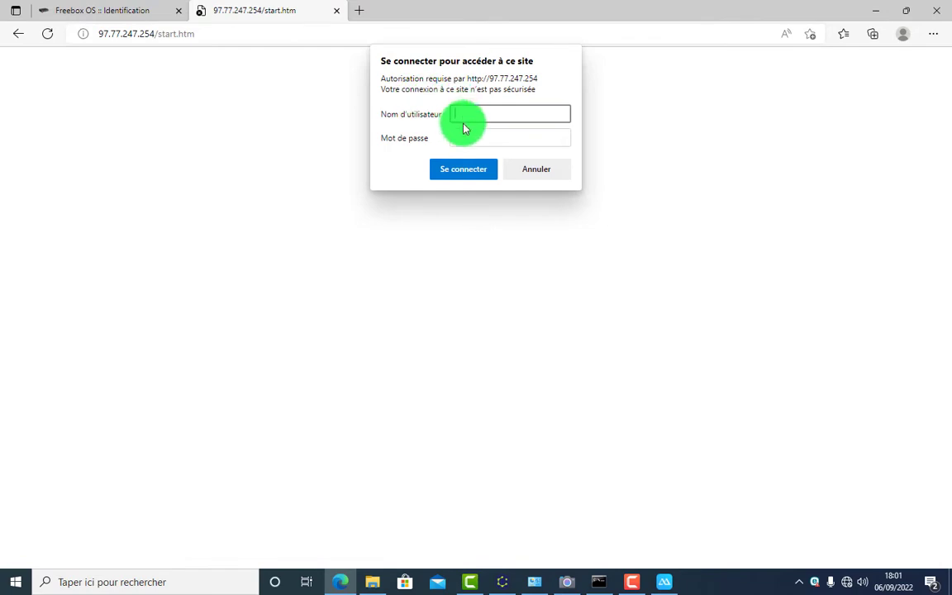
- Sign in twice with the admin username and password; the prompt keeps returning
{"action": "key", "text": "ctrl+alt+a"}
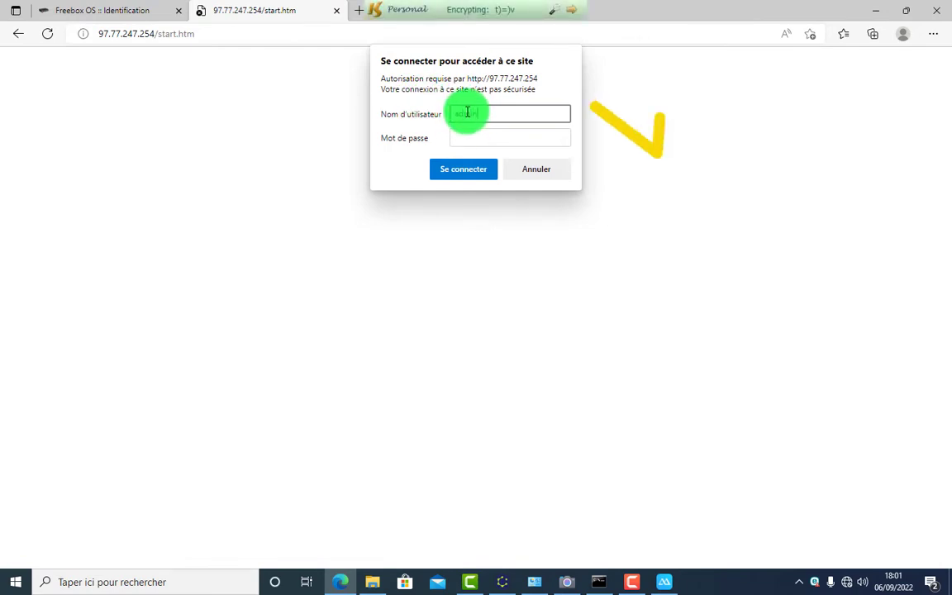
{"action": "left_click", "coordinate": [495, 139]}
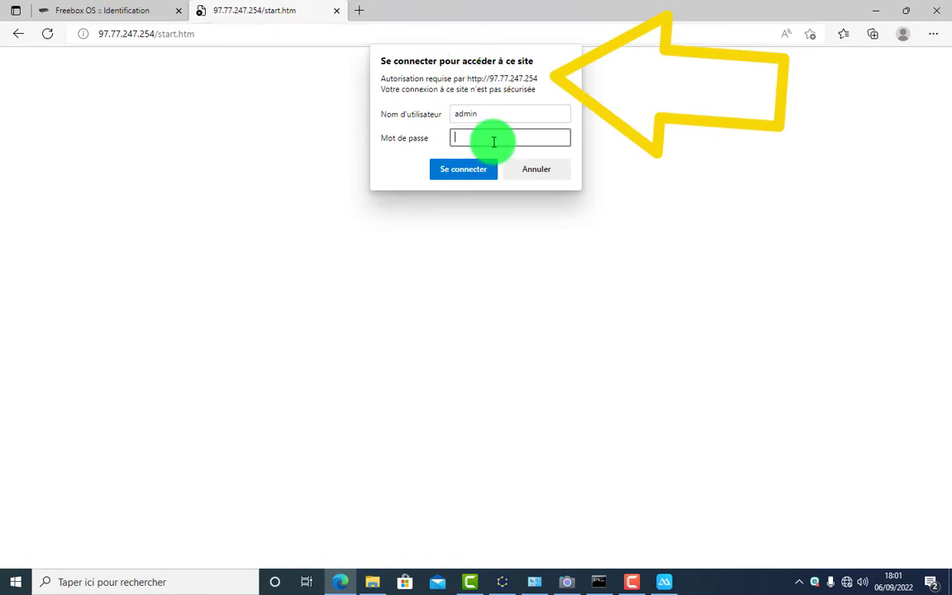
{"action": "key", "text": "ctrl+alt+a"}
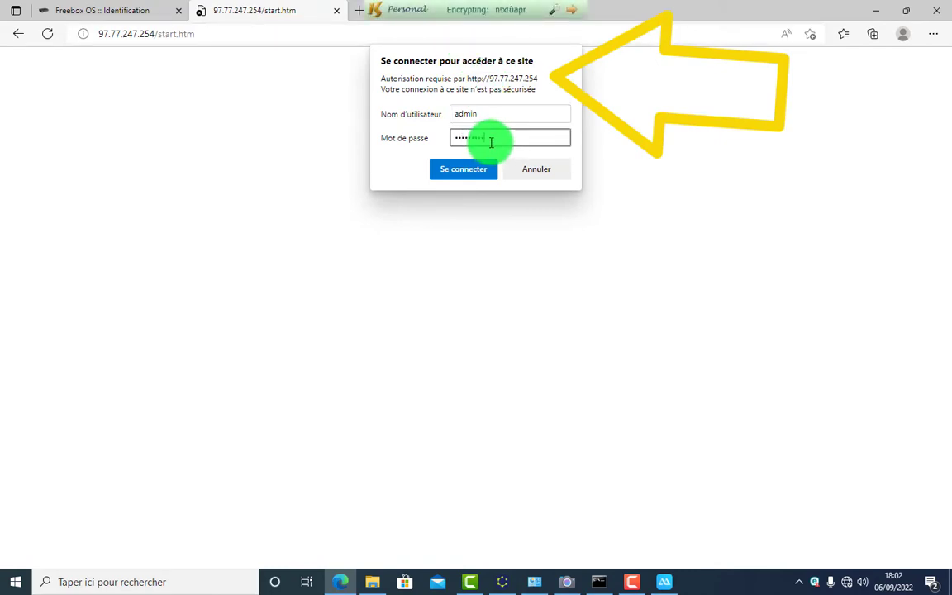
{"action": "left_click", "coordinate": [472, 174]}
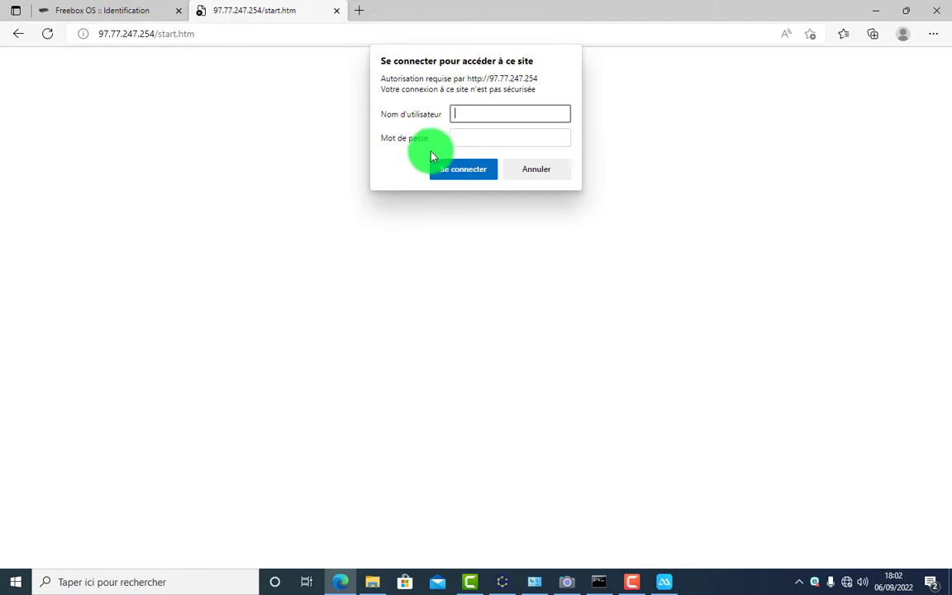
{"action": "type", "text": "ad"}
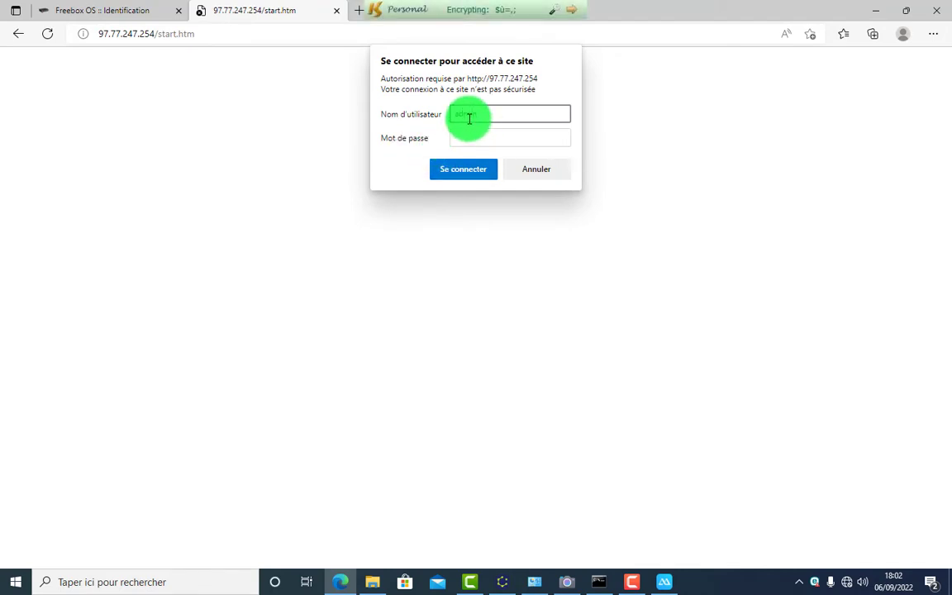
{"action": "type", "text": "min"}
{"action": "left_click", "coordinate": [461, 137]}
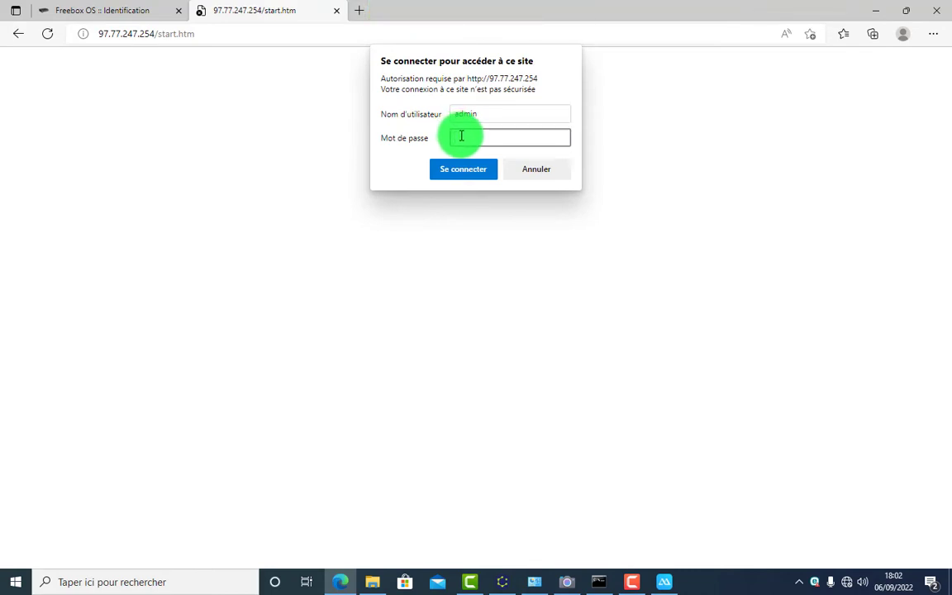
{"action": "type", "text": "***********"}
{"action": "left_click", "coordinate": [461, 175]}
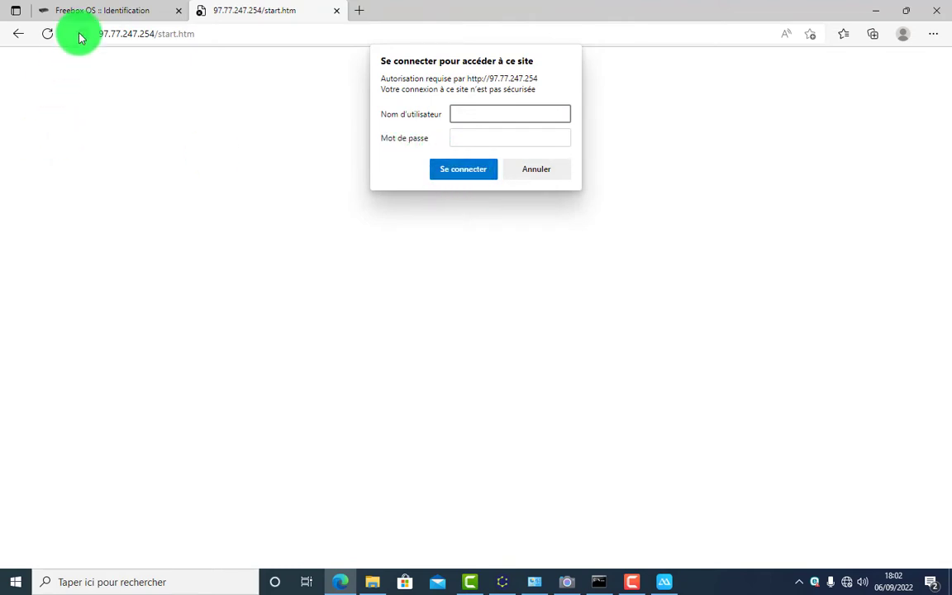
- Glance at the Freebox tab, return to the router sign-in tab, and bring up the phone mirroring app
{"action": "left_click", "coordinate": [97, 8]}
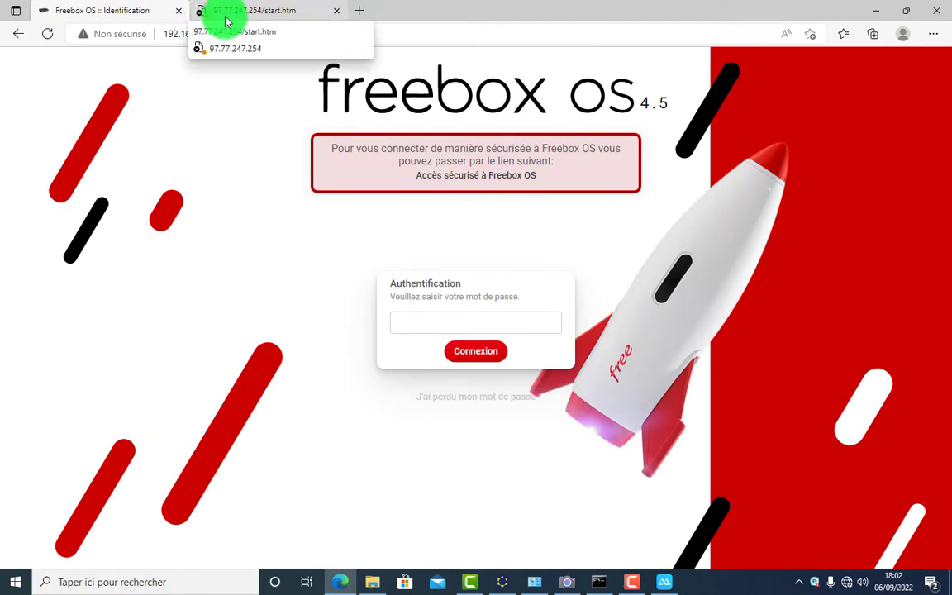
{"action": "left_click", "coordinate": [225, 21]}
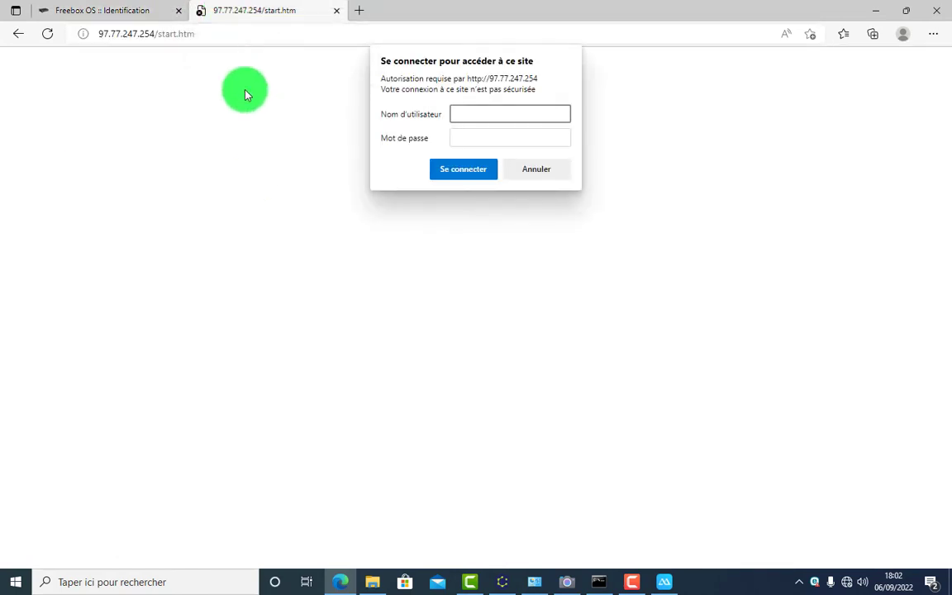
{"action": "left_click", "coordinate": [667, 585]}
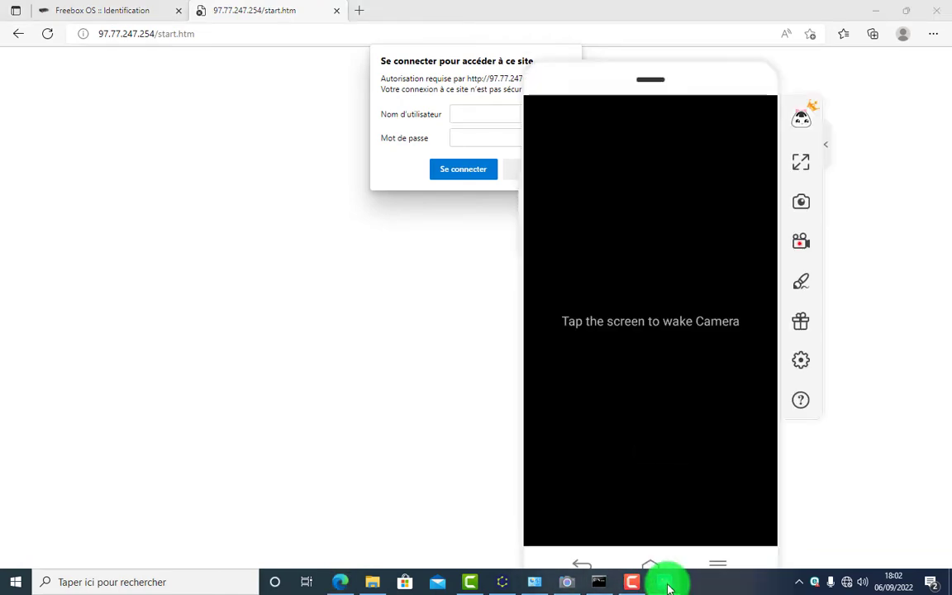
- Wake the phone's camera on the mirrored screen
{"action": "left_click", "coordinate": [693, 349]}
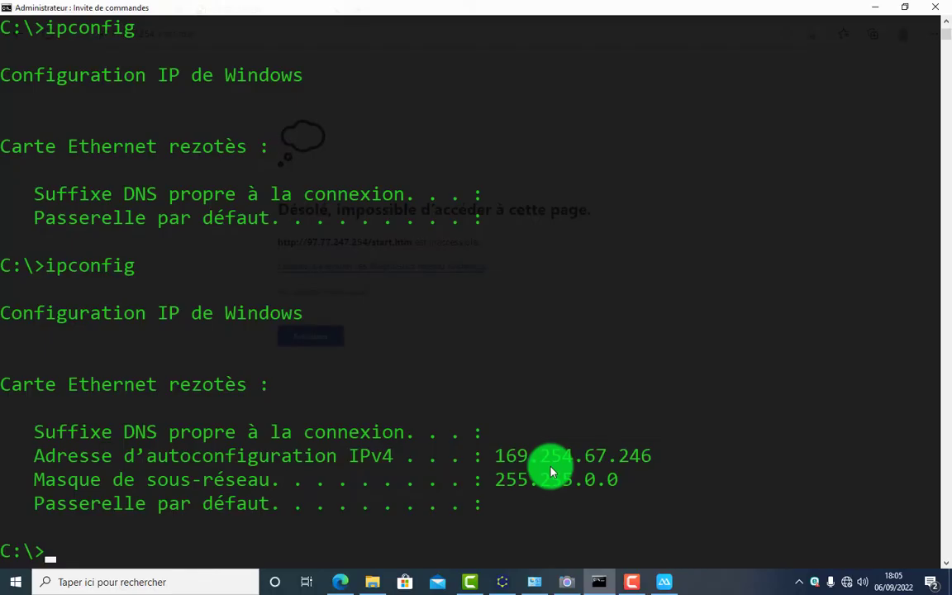
- Rerun ipconfig to confirm address 97.77.247.2 with gateway 97.77.247.254, then return to the router sign-in
{"action": "left_click_drag", "start_coordinate": [636, 463], "coordinate": [502, 468]}
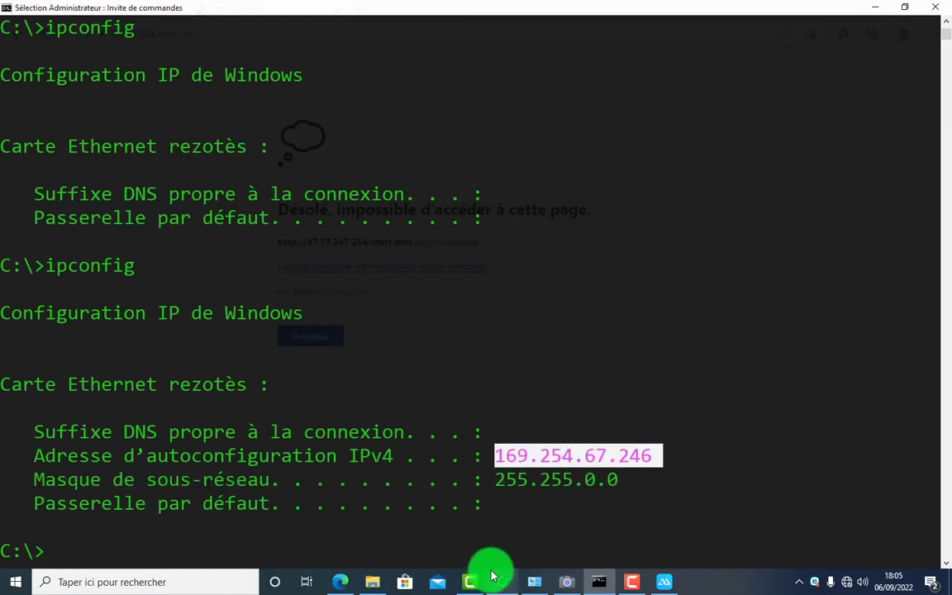
{"action": "mouse_move", "coordinate": [465, 582]}
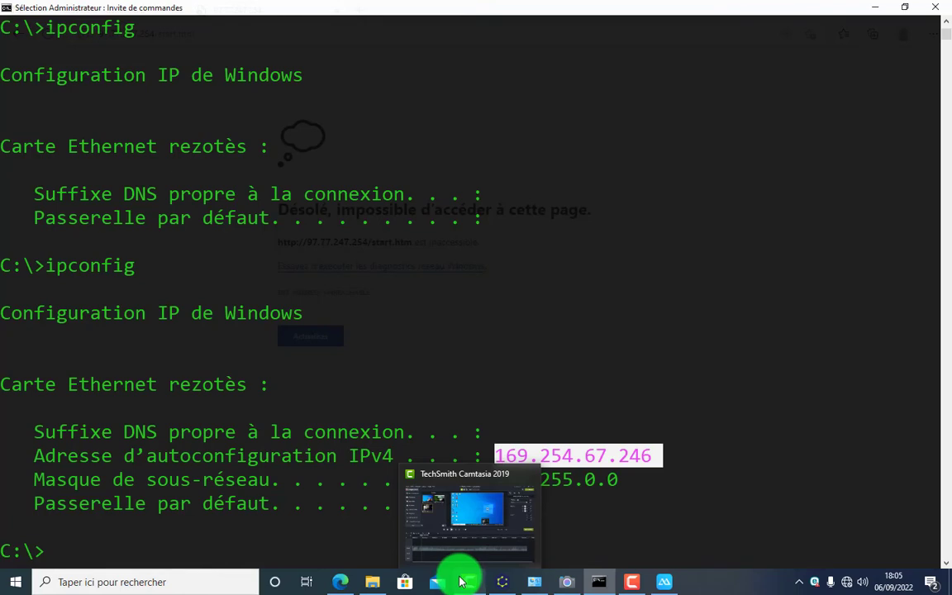
{"action": "scroll", "coordinate": [565, 389], "scroll_direction": "down", "scroll_amount": 1}
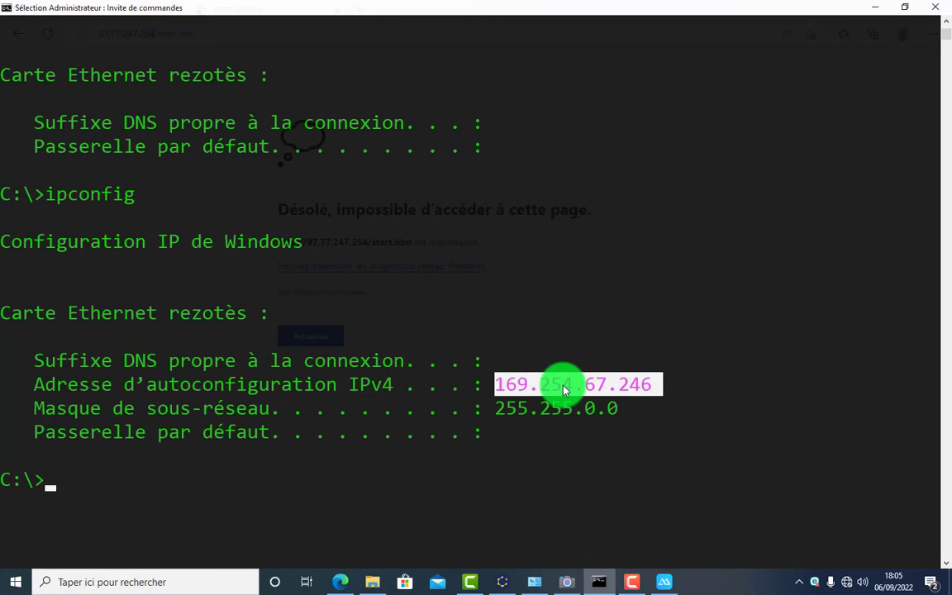
{"action": "type", "text": "i"}
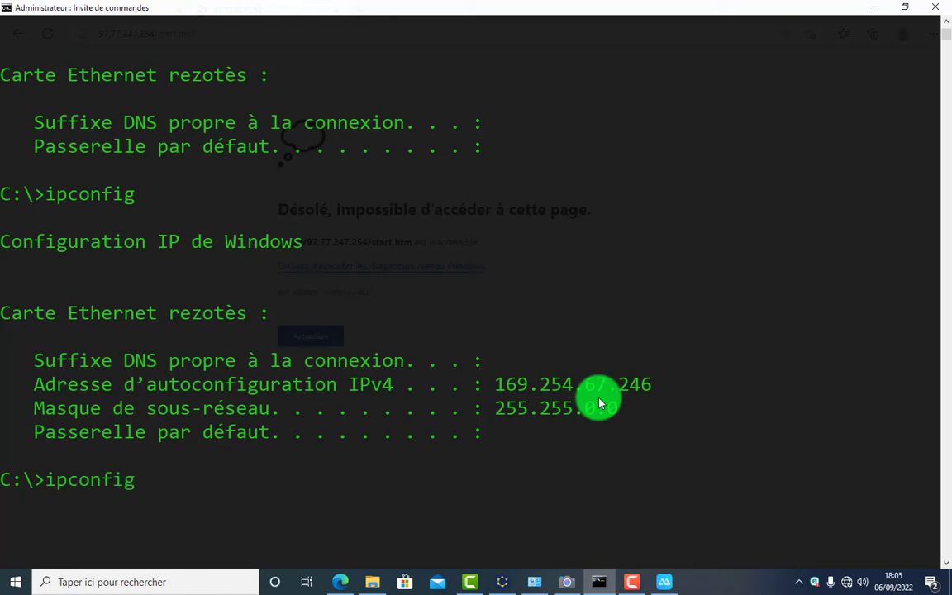
{"action": "type", "text": "pconfig"}
{"action": "key", "text": "Return"}
{"action": "left_click_drag", "start_coordinate": [636, 510], "coordinate": [522, 508]}
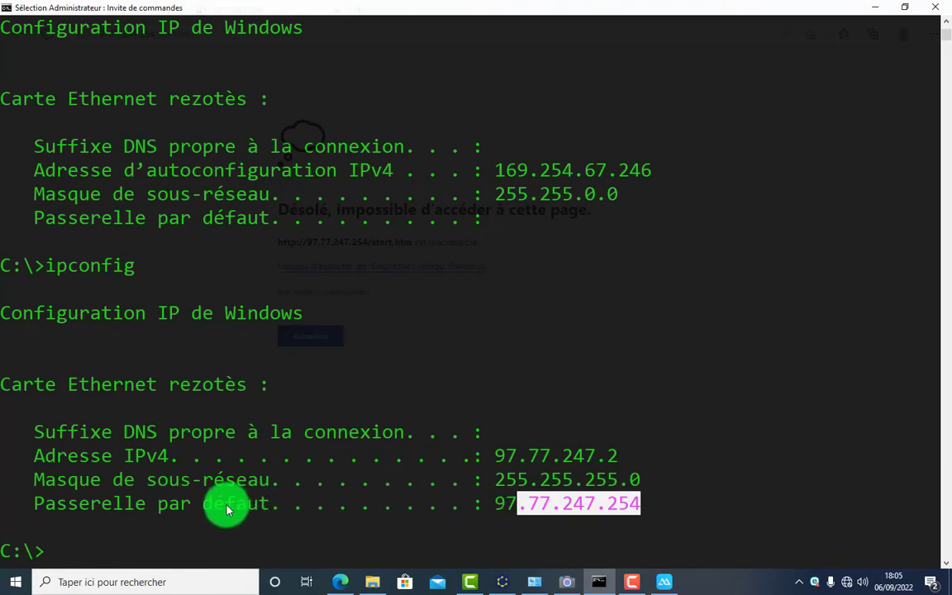
{"action": "left_click", "coordinate": [339, 581]}
{"action": "left_click", "coordinate": [310, 336]}
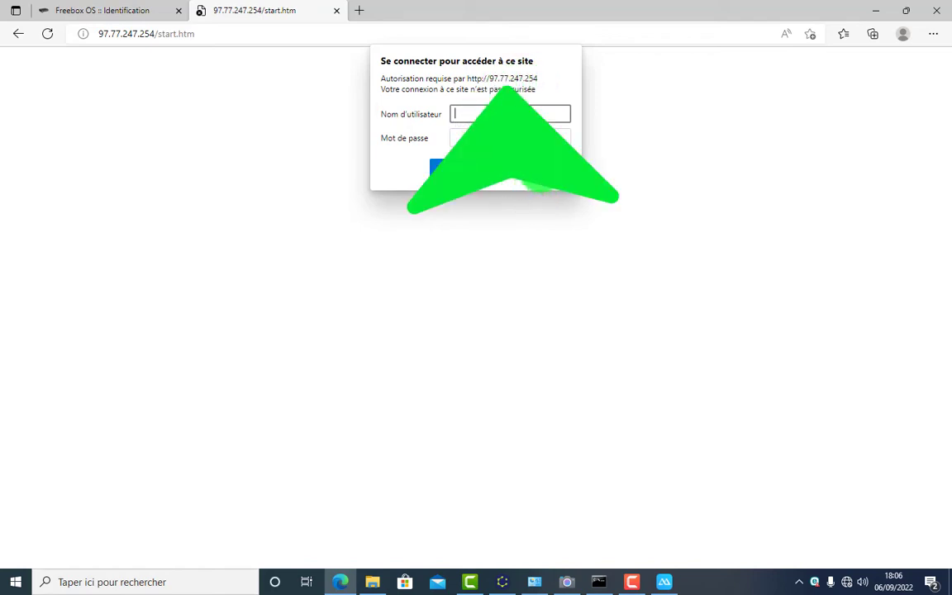
- Switch to the Camera app's webcam view from the taskbar
{"action": "left_click", "coordinate": [567, 582]}
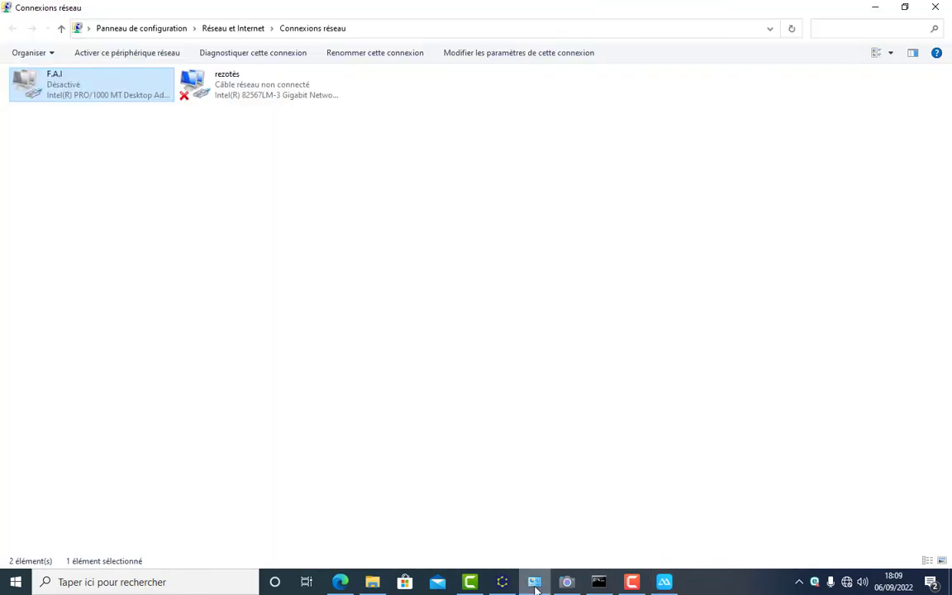
- Bring the Camera app's live webcam view to the front
{"action": "left_click", "coordinate": [567, 580]}
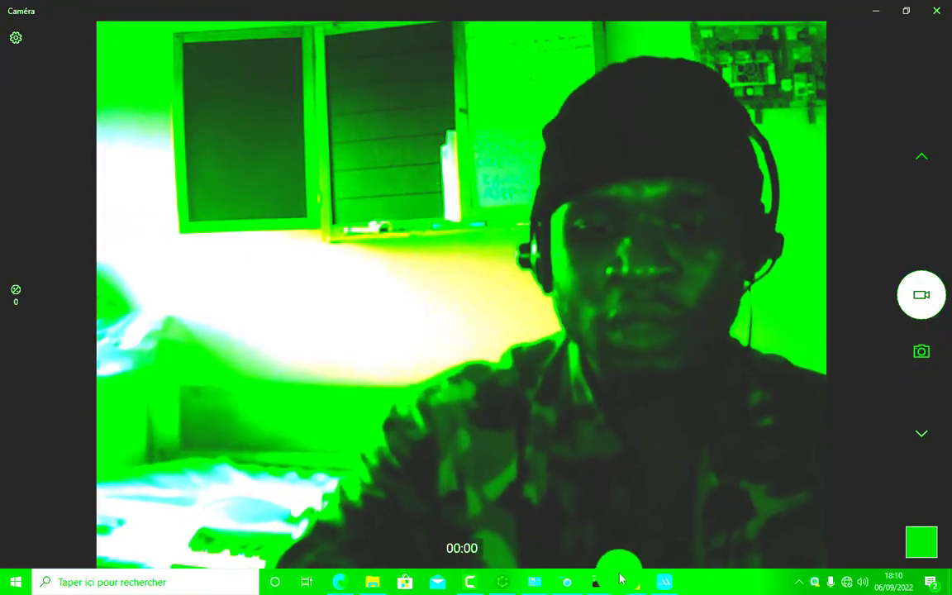
- Run ipconfig, then re-enable the rezotés adapter in Network Connections
{"action": "left_click", "coordinate": [600, 578]}
{"action": "scroll", "coordinate": [658, 425], "scroll_direction": "down", "scroll_amount": 5}
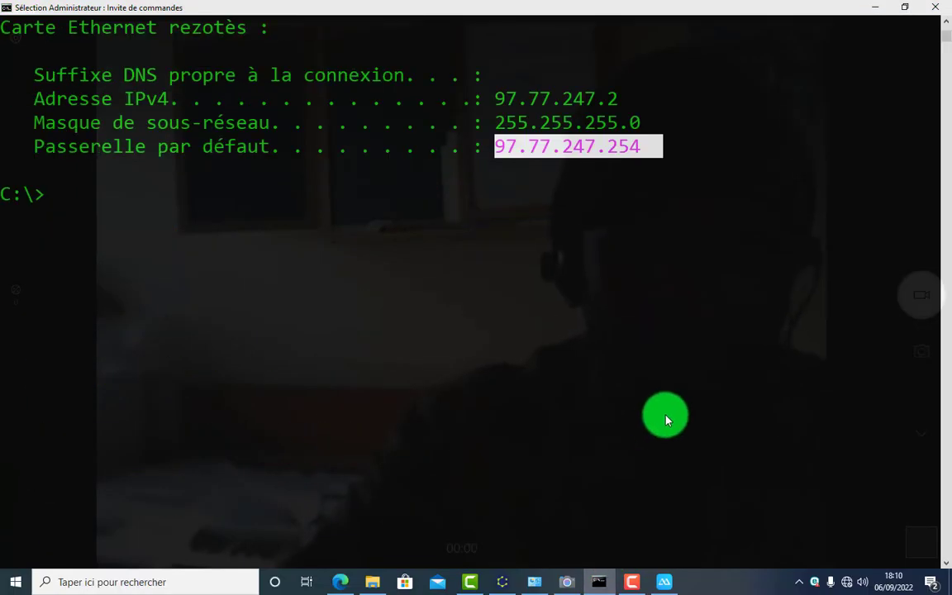
{"action": "type", "text": "ipc"}
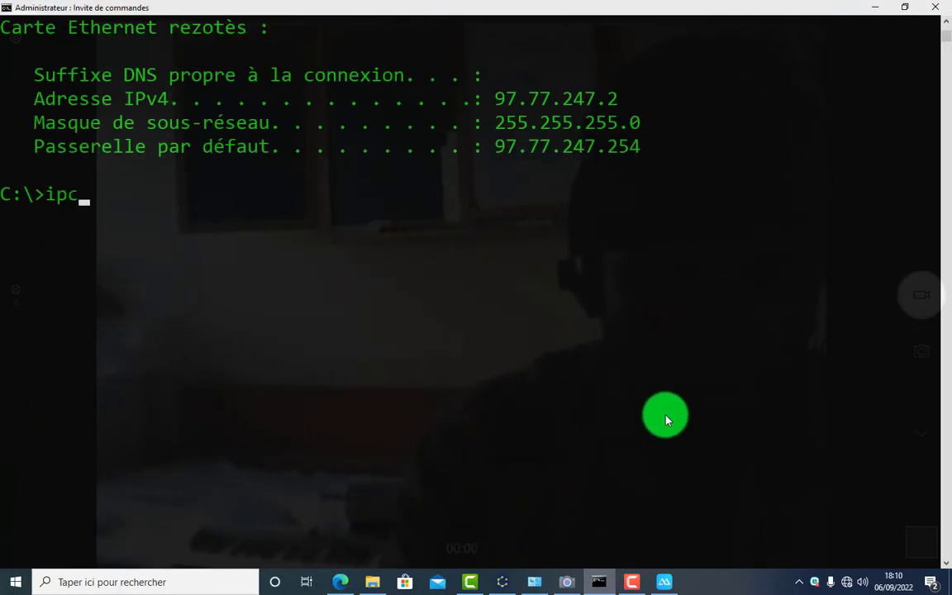
{"action": "type", "text": "onfig"}
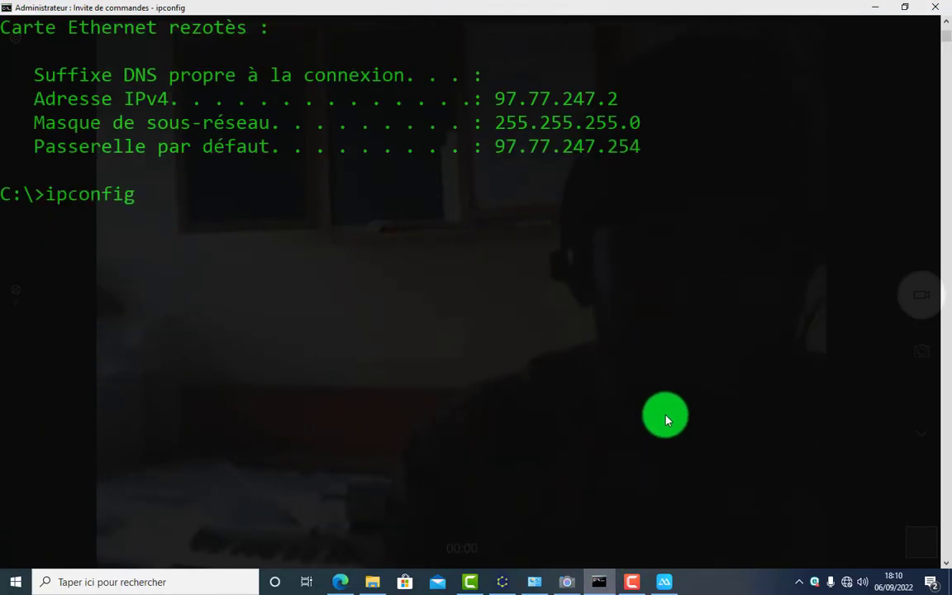
{"action": "key", "text": "Return"}
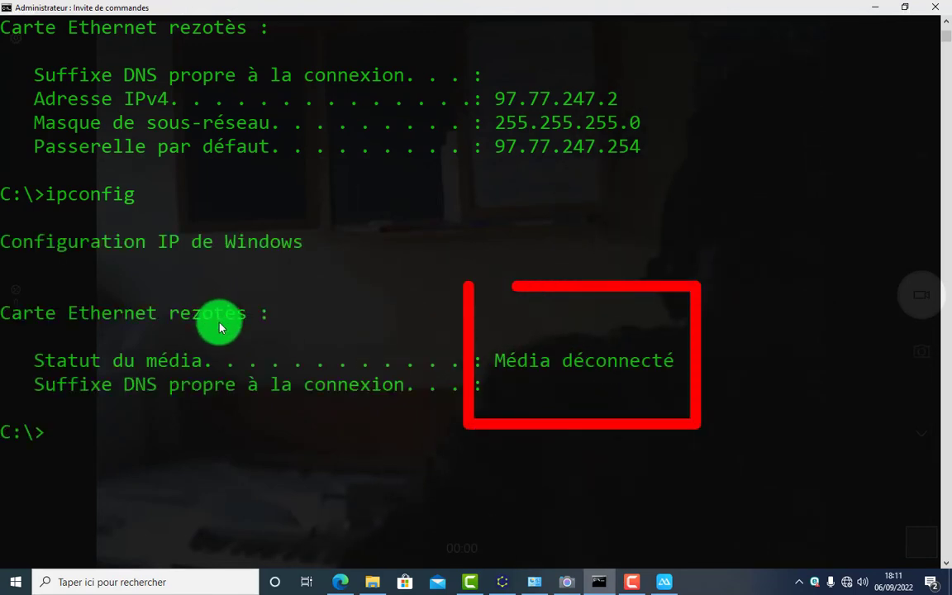
{"action": "left_click", "coordinate": [534, 582]}
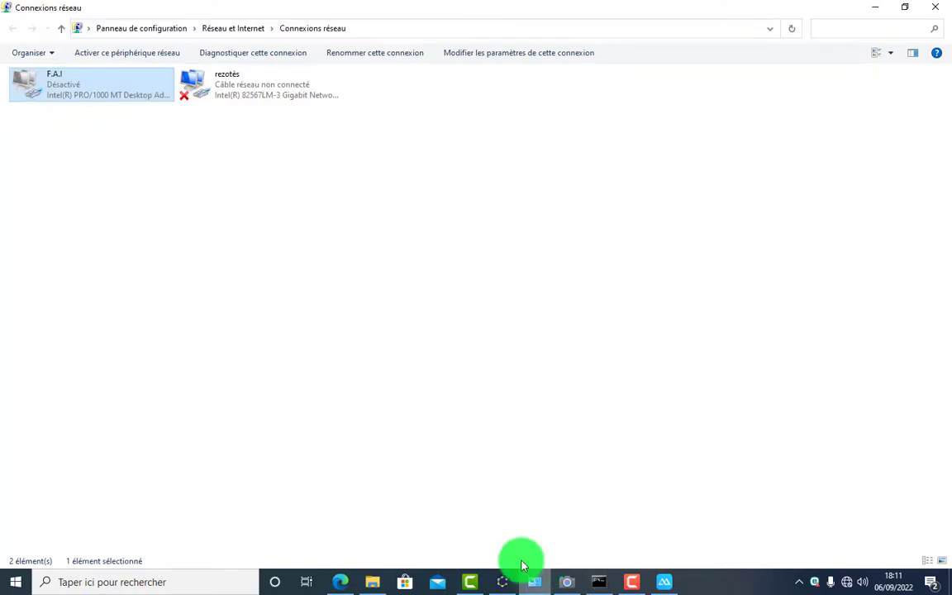
{"action": "left_click", "coordinate": [226, 83]}
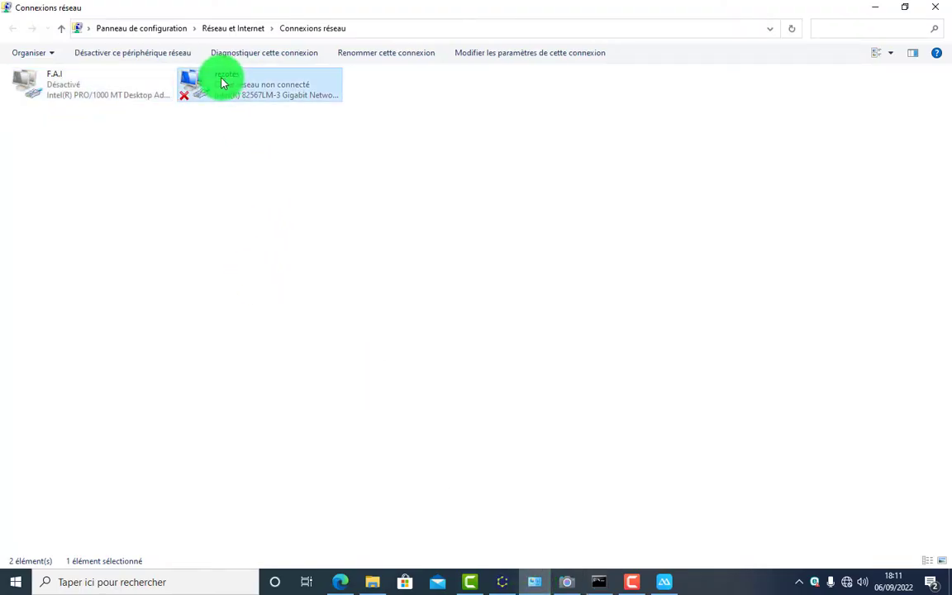
{"action": "right_click", "coordinate": [224, 83]}
{"action": "left_click", "coordinate": [174, 128]}
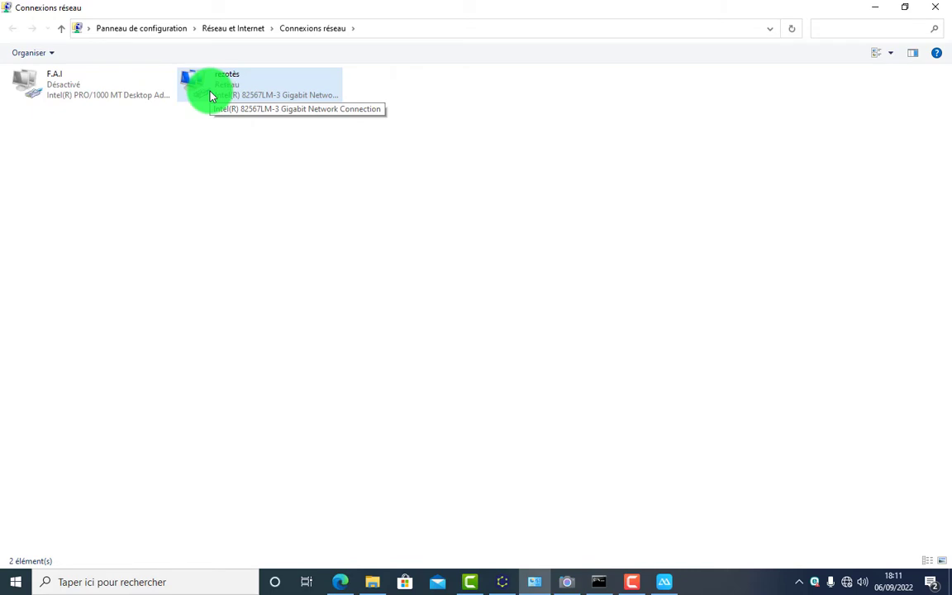
- Rerun ipconfig to confirm gateway 192.168.1.1, then copy the old gateway 97.77.247.254
{"action": "left_click", "coordinate": [592, 584]}
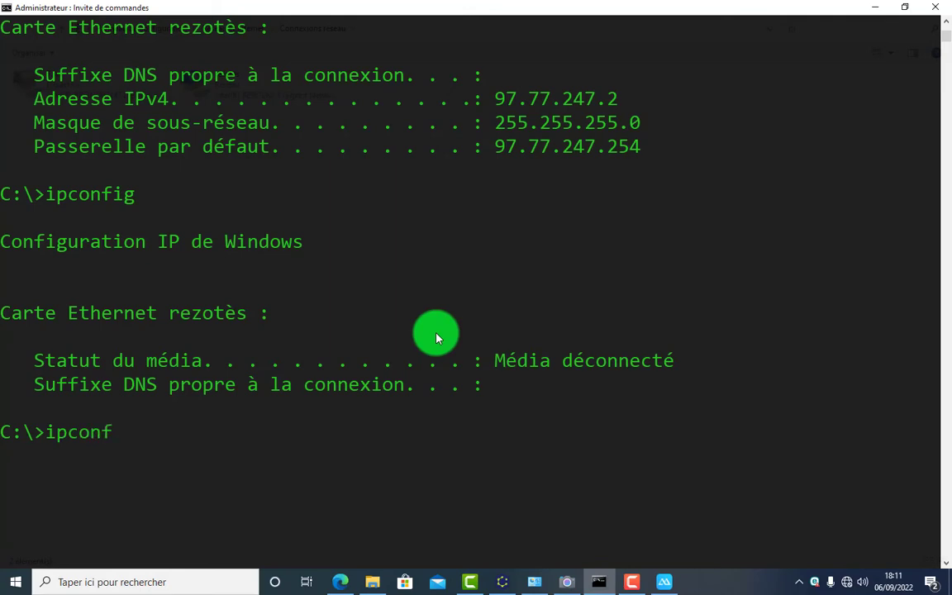
{"action": "type", "text": "g"}
{"action": "key", "text": "Return"}
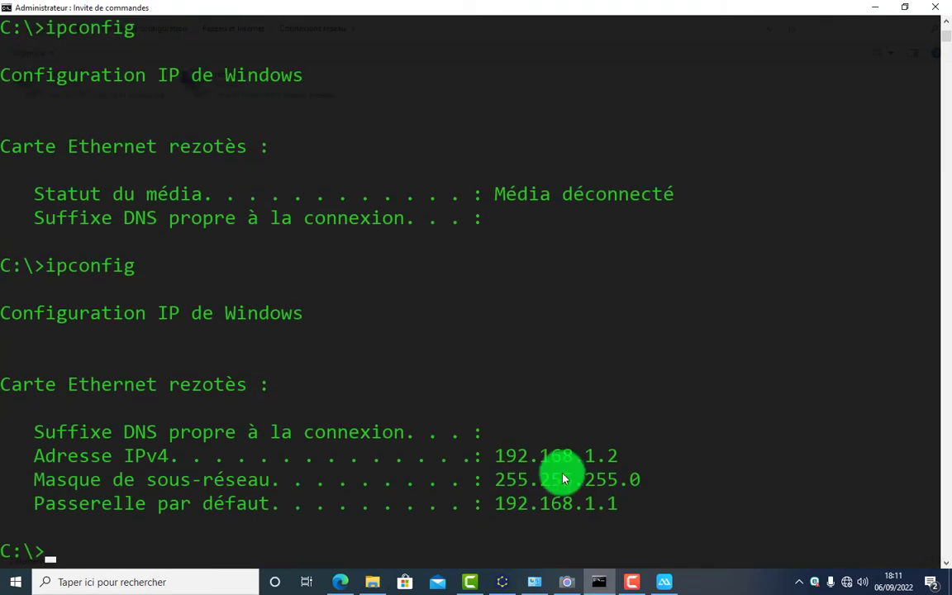
{"action": "left_click_drag", "start_coordinate": [621, 505], "coordinate": [497, 516]}
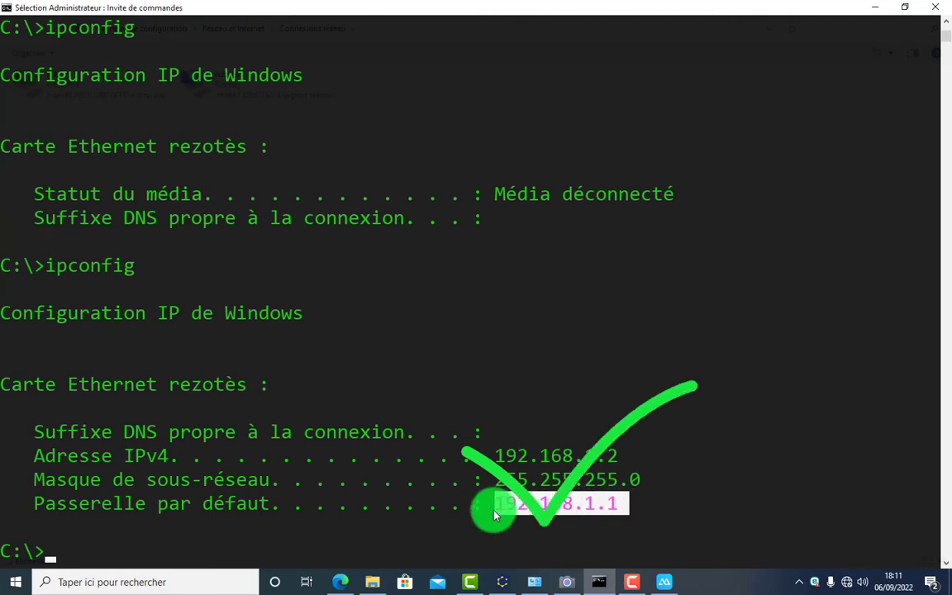
{"action": "scroll", "coordinate": [330, 357], "scroll_direction": "up", "scroll_amount": 3}
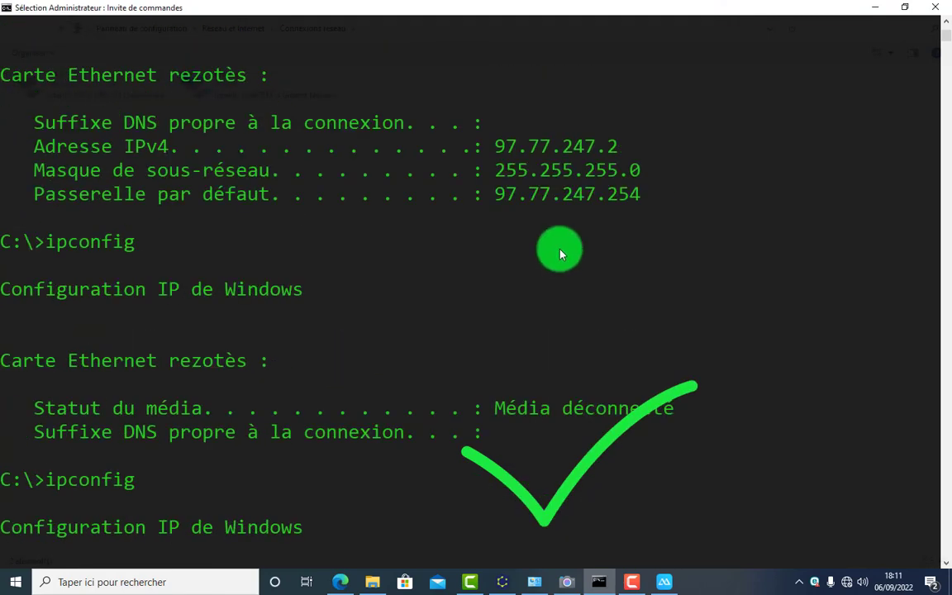
{"action": "left_click_drag", "start_coordinate": [652, 198], "coordinate": [501, 195]}
{"action": "key", "text": "super+c"}
{"action": "right_click", "coordinate": [506, 195]}
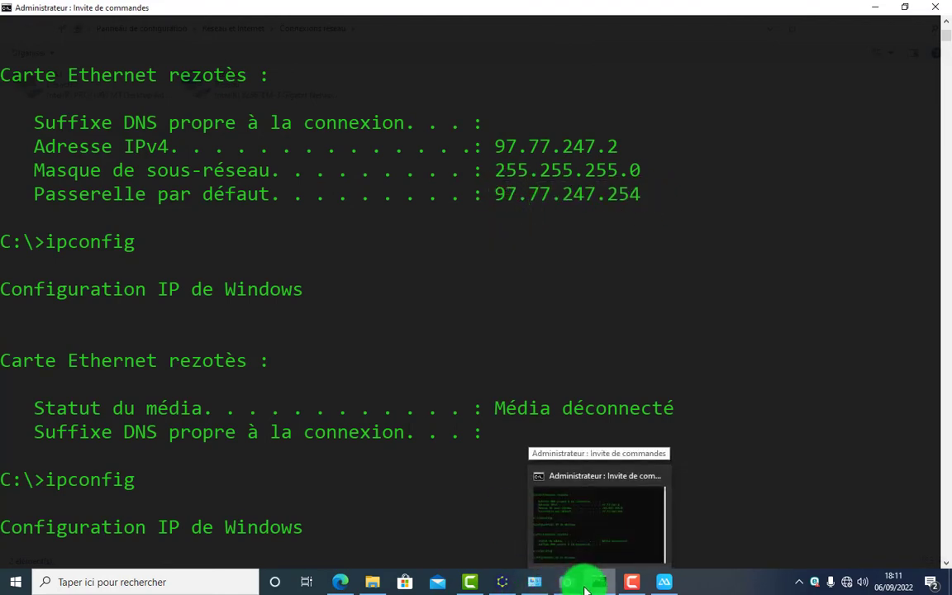
- Close the old 97.77.247.254/start.htm tab and load the pasted 97.77.247.254 in a new tab
{"action": "left_click", "coordinate": [340, 581]}
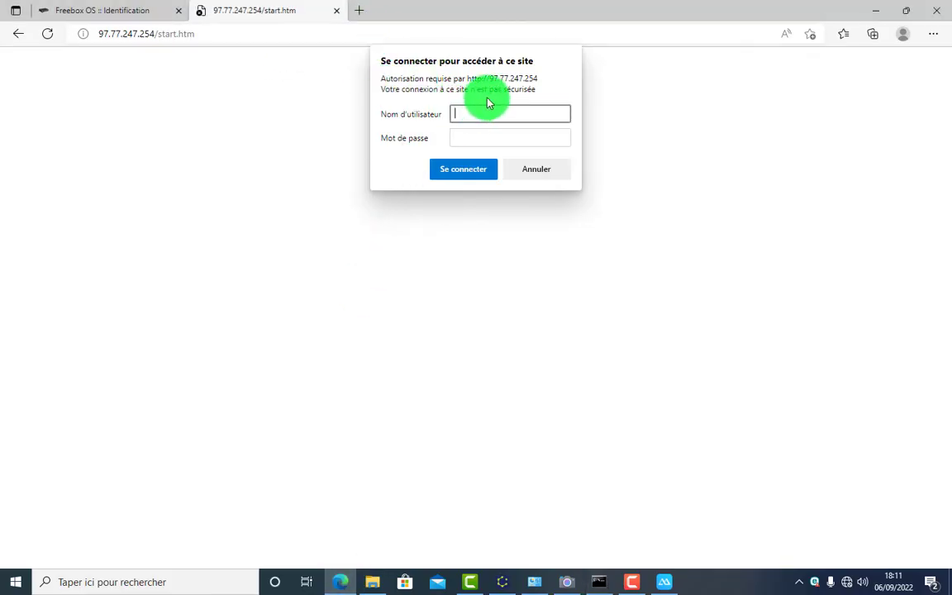
{"action": "left_click", "coordinate": [337, 12]}
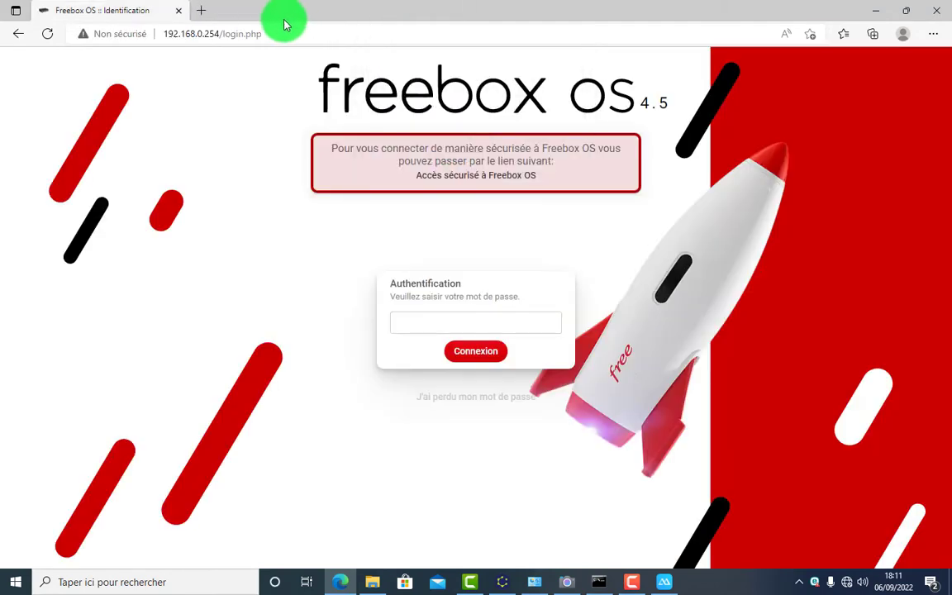
{"action": "left_click", "coordinate": [200, 14]}
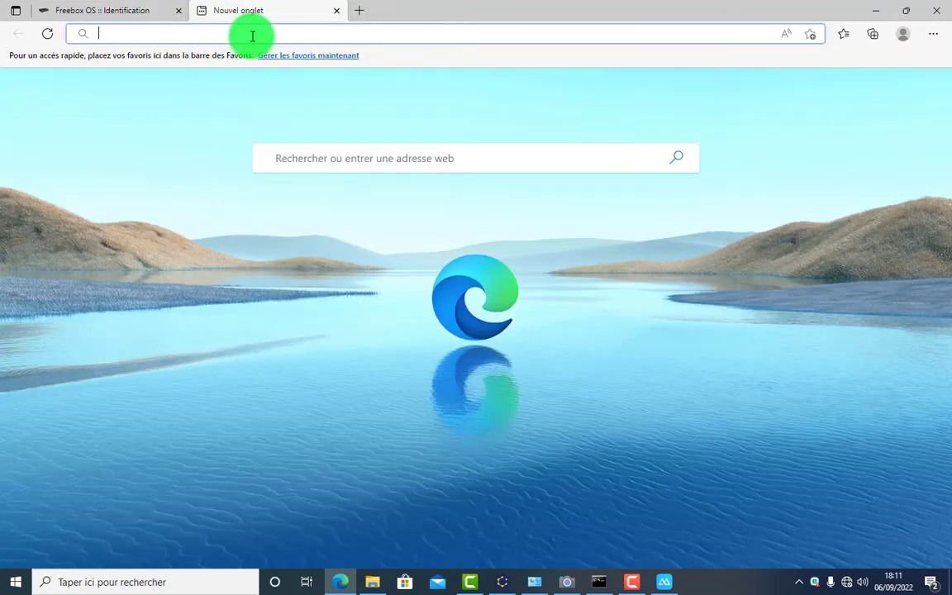
{"action": "right_click", "coordinate": [252, 36]}
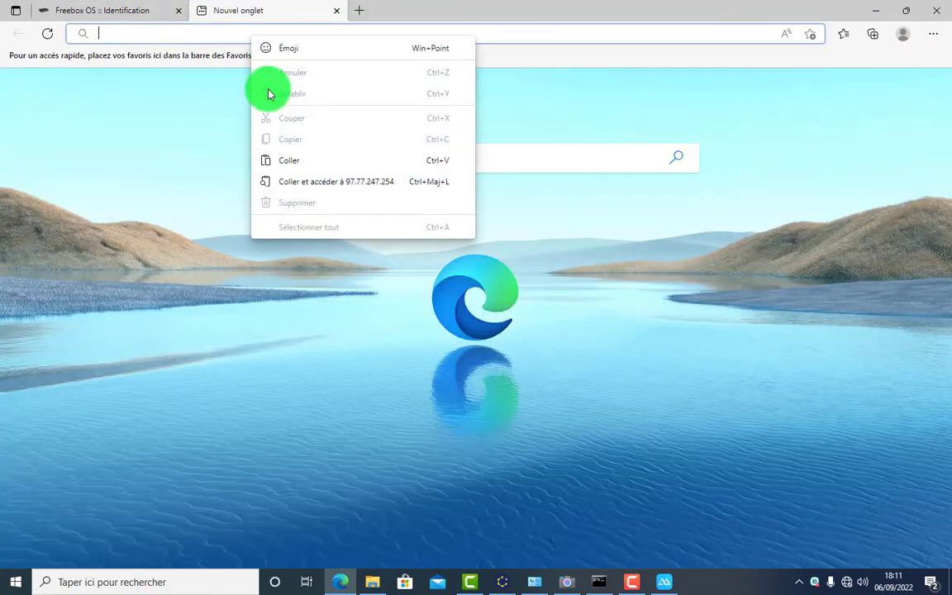
{"action": "left_click", "coordinate": [291, 162]}
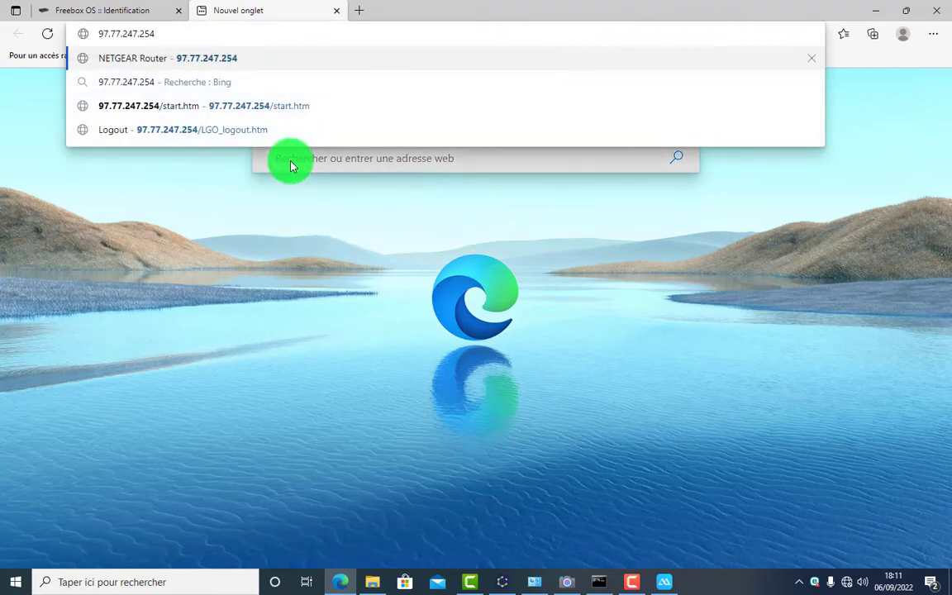
{"action": "key", "text": "Return"}
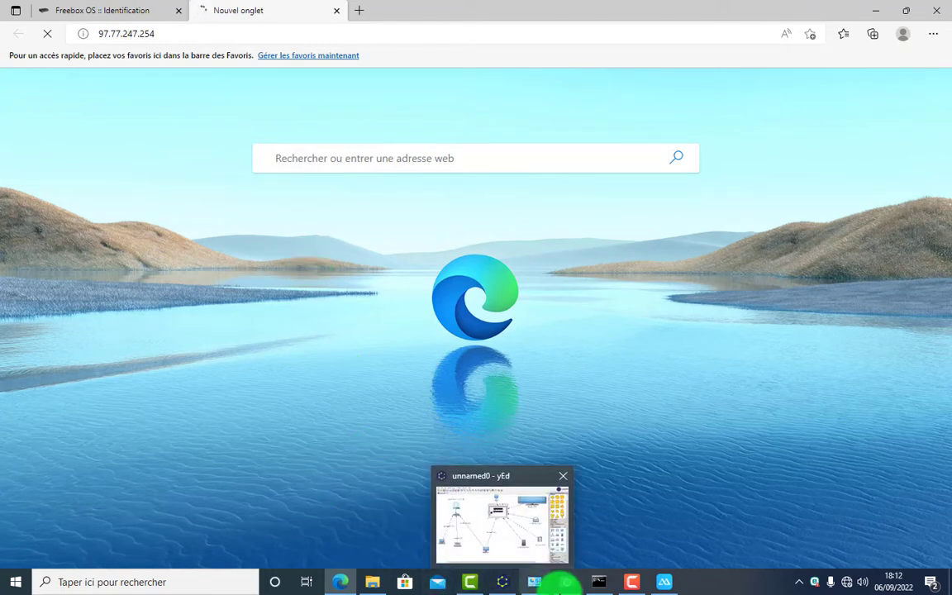
- Copy the new gateway address 192.168.1.1 from the Command Prompt output
{"action": "mouse_move", "coordinate": [563, 583]}
{"action": "left_click", "coordinate": [600, 583]}
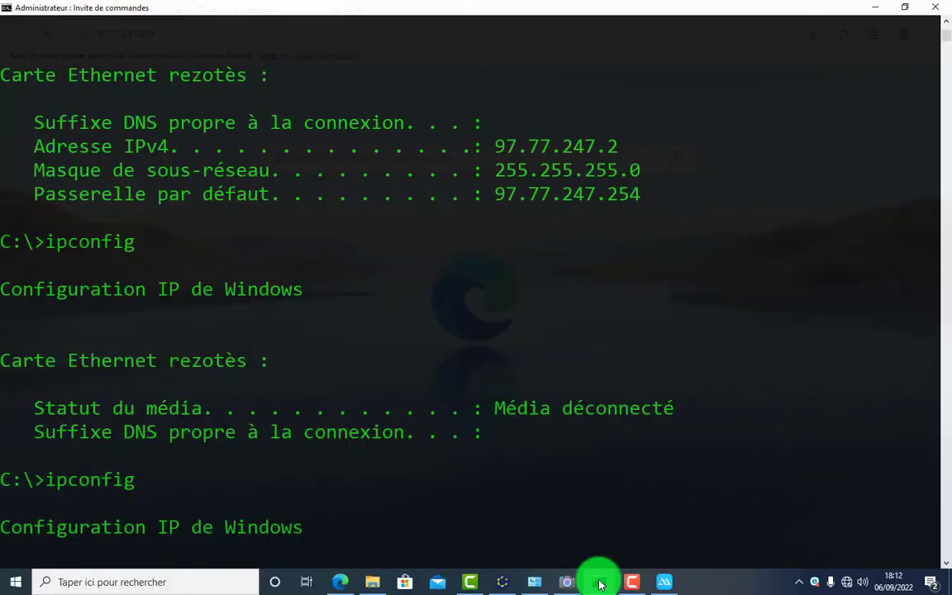
{"action": "scroll", "coordinate": [517, 434], "scroll_direction": "down", "scroll_amount": 5}
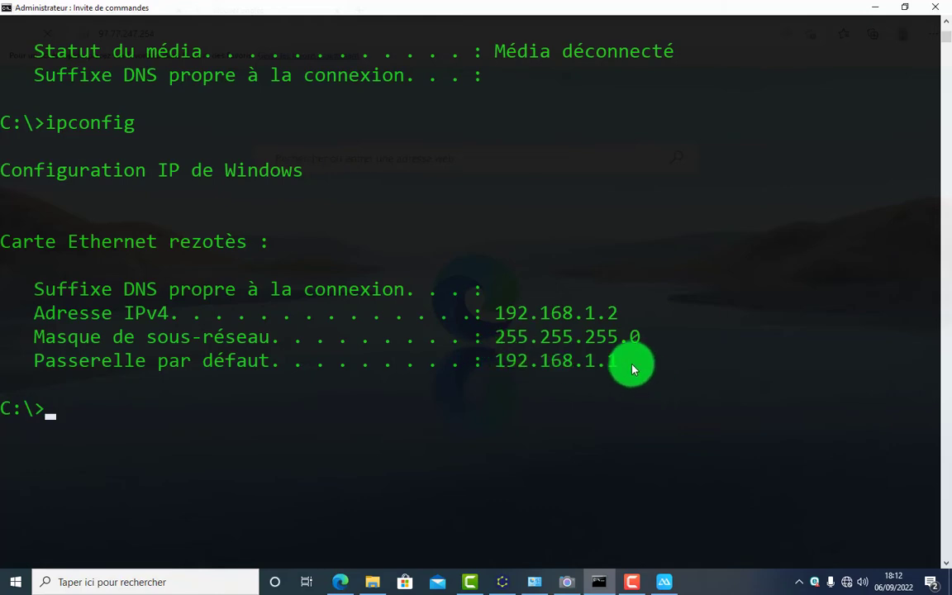
{"action": "left_click_drag", "start_coordinate": [618, 368], "coordinate": [495, 372]}
{"action": "key", "text": "super+c"}
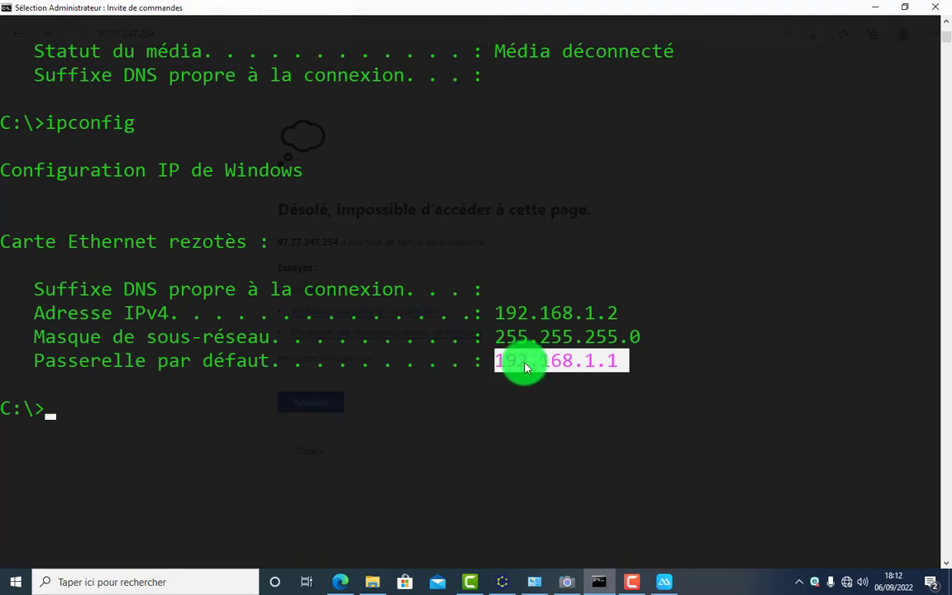
{"action": "right_click", "coordinate": [525, 367]}
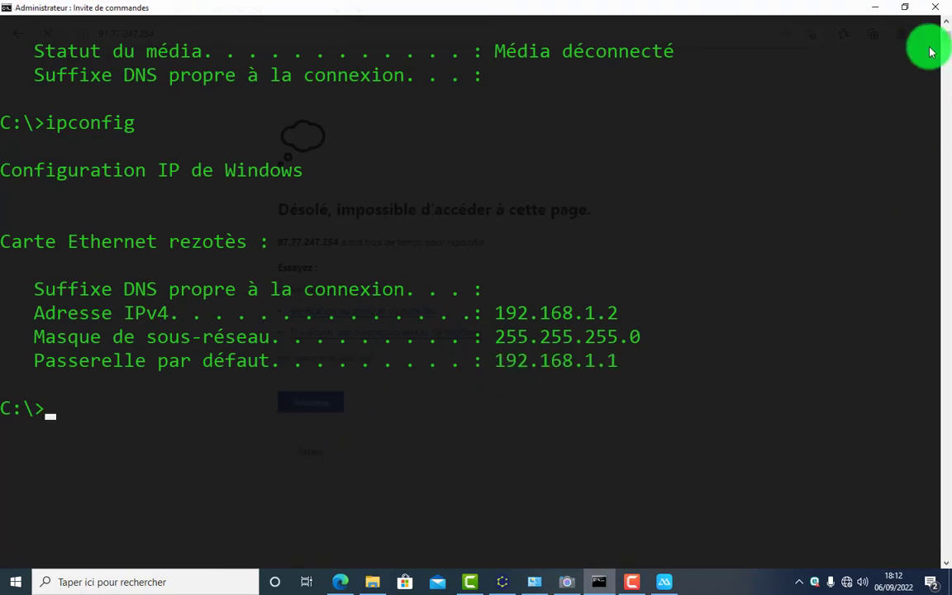
- Replace the timed-out 97.77.247.254 in Edge's address bar with 192.168.1.1 and open it
{"action": "left_click", "coordinate": [876, 8]}
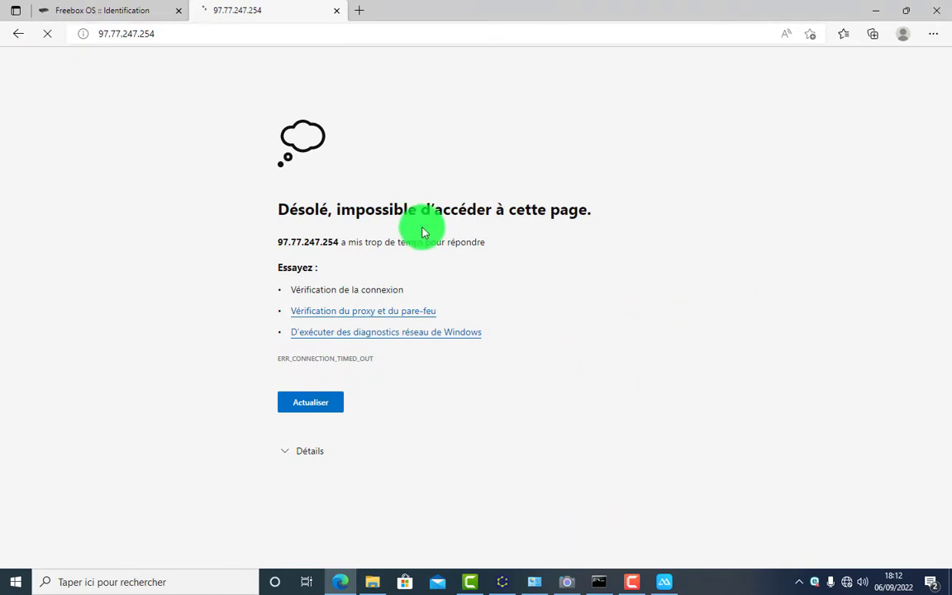
{"action": "left_click", "coordinate": [229, 35]}
{"action": "key", "text": "BackSpace"}
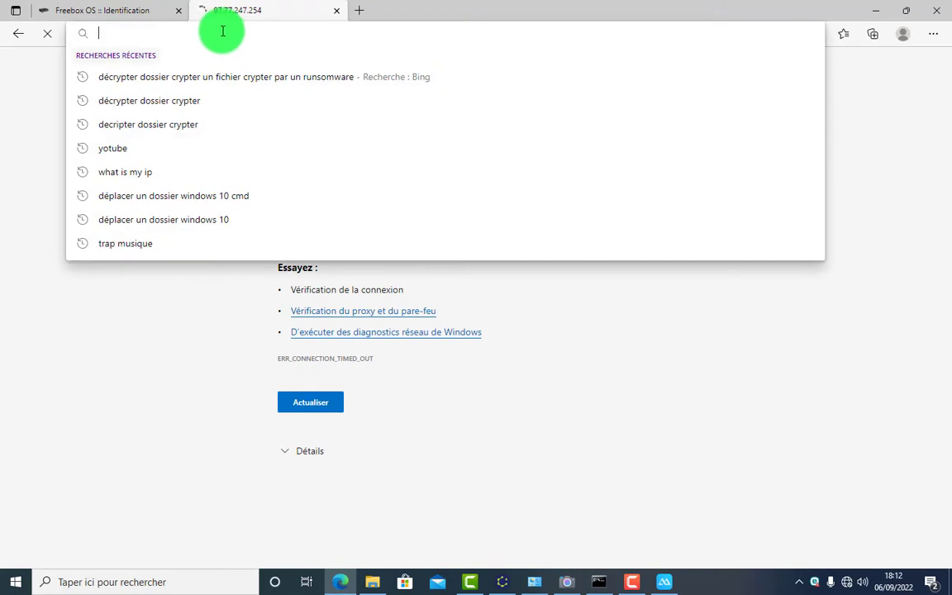
{"action": "right_click", "coordinate": [223, 29]}
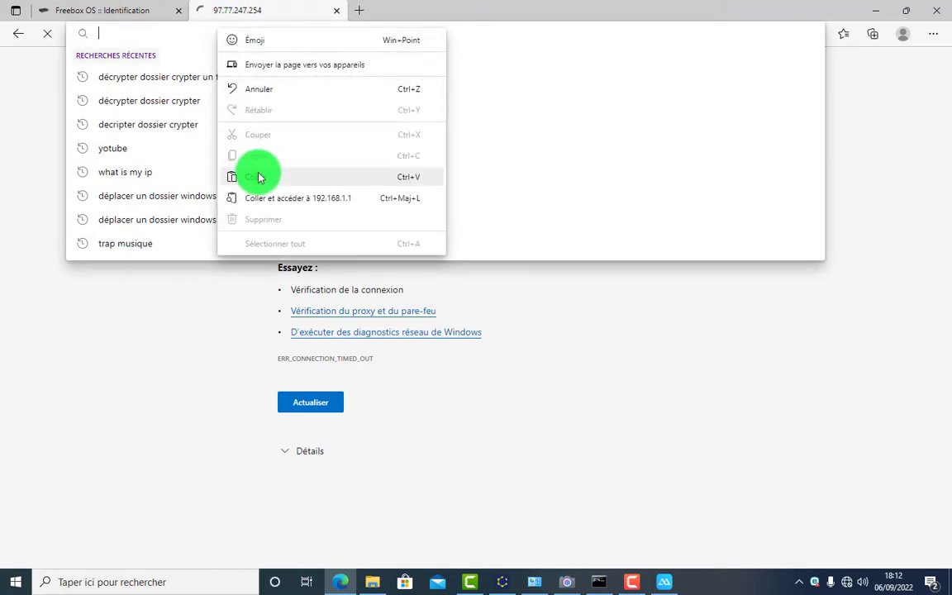
{"action": "left_click", "coordinate": [257, 177]}
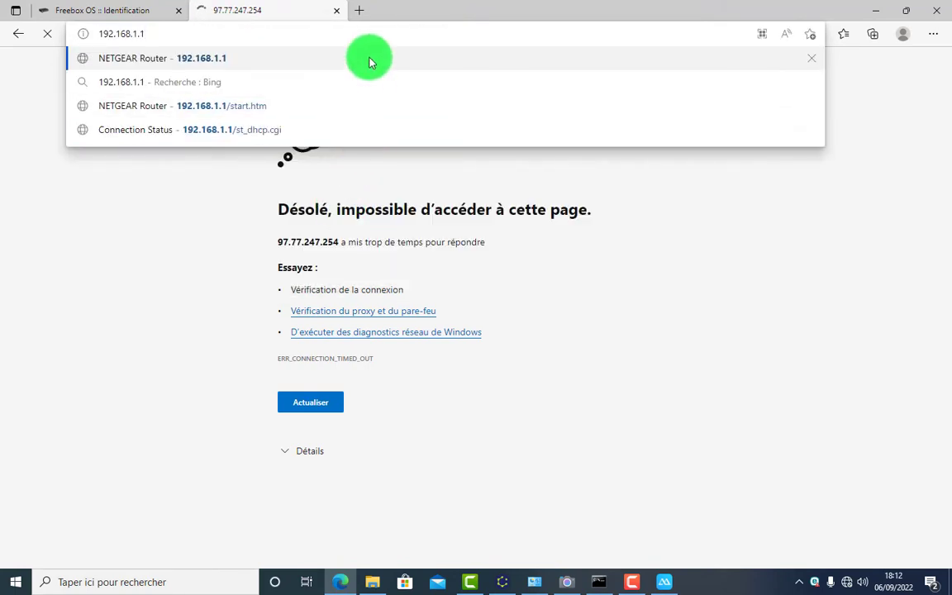
{"action": "left_click", "coordinate": [369, 60]}
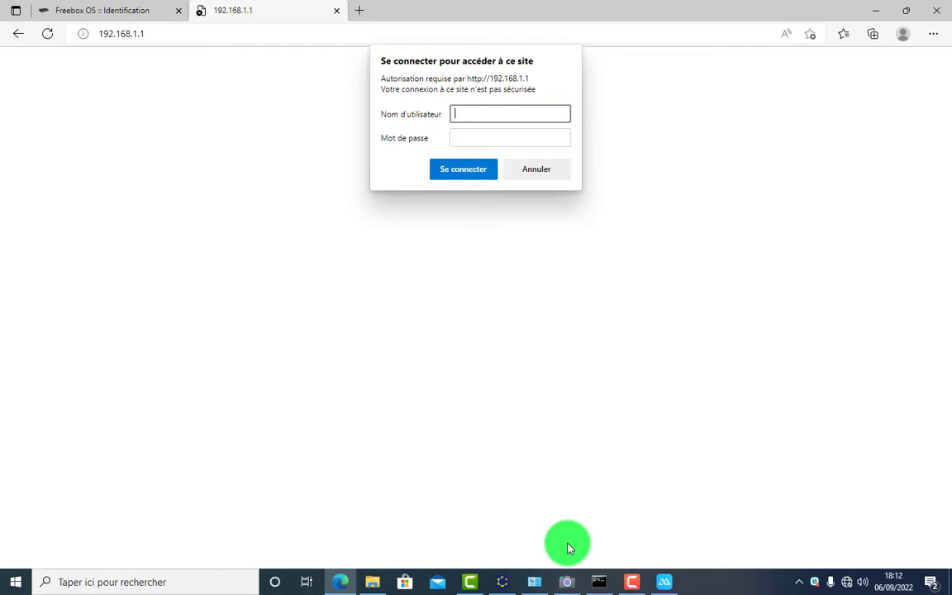
{"action": "left_click", "coordinate": [567, 582]}
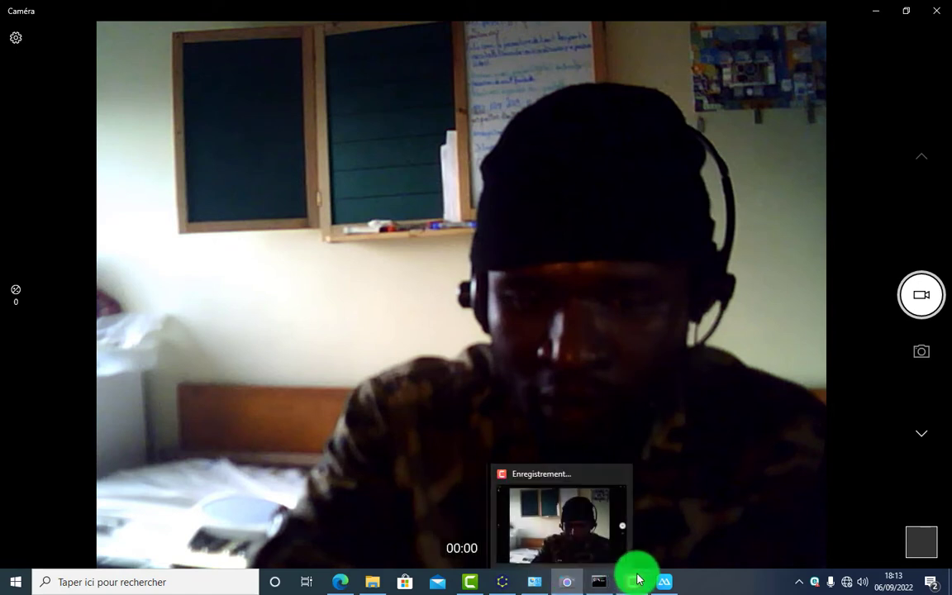
- Wake the mirrored phone camera, focus it on the router, and move its window right
{"action": "mouse_move", "coordinate": [361, 588]}
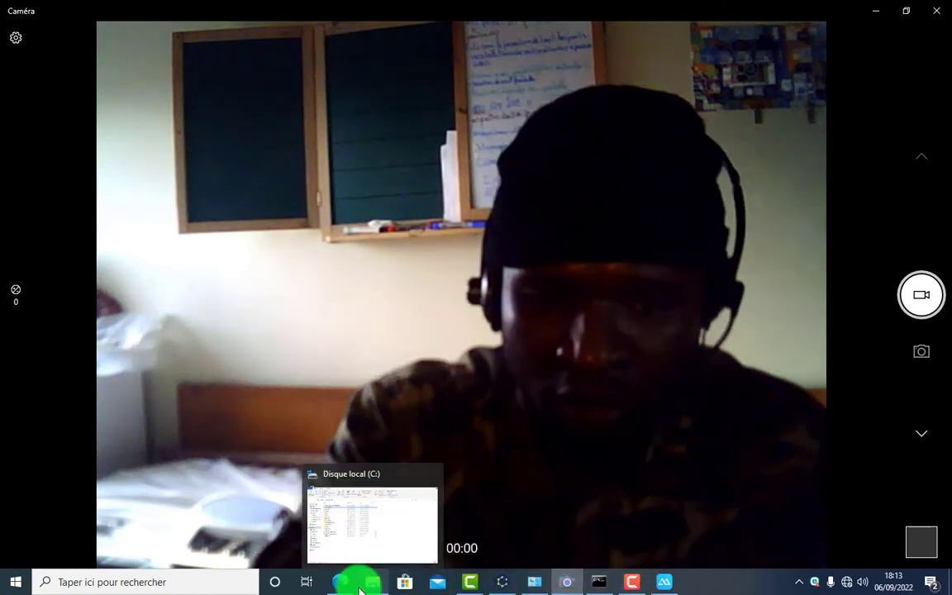
{"action": "left_click", "coordinate": [340, 582]}
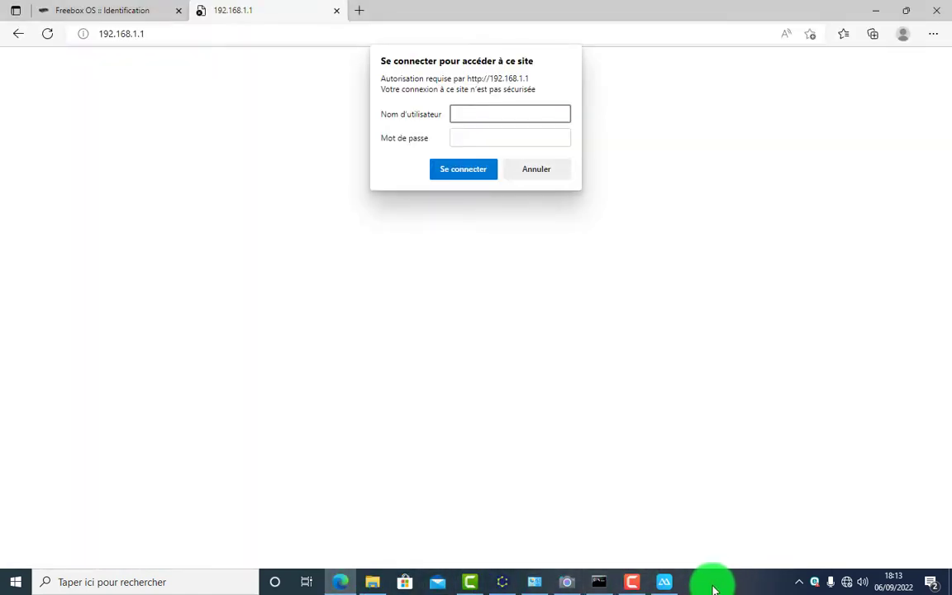
{"action": "left_click", "coordinate": [664, 581]}
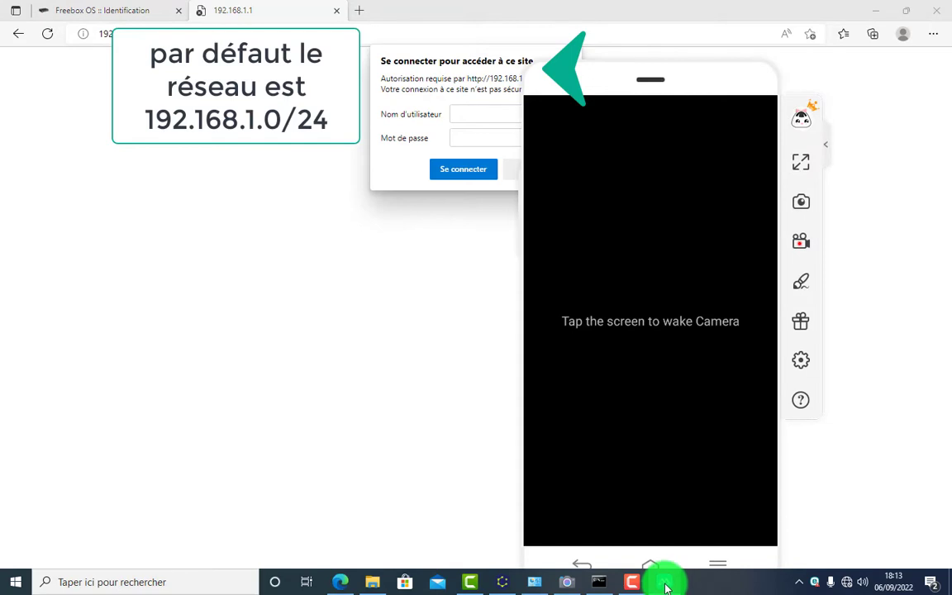
{"action": "left_click", "coordinate": [667, 381]}
{"action": "left_click", "coordinate": [648, 319]}
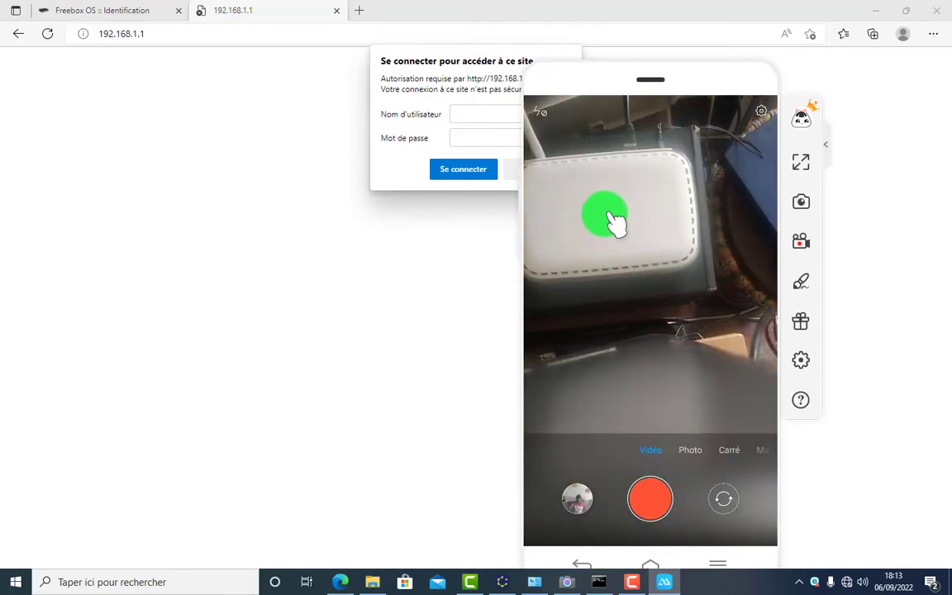
{"action": "left_click_drag", "start_coordinate": [607, 91], "coordinate": [696, 79]}
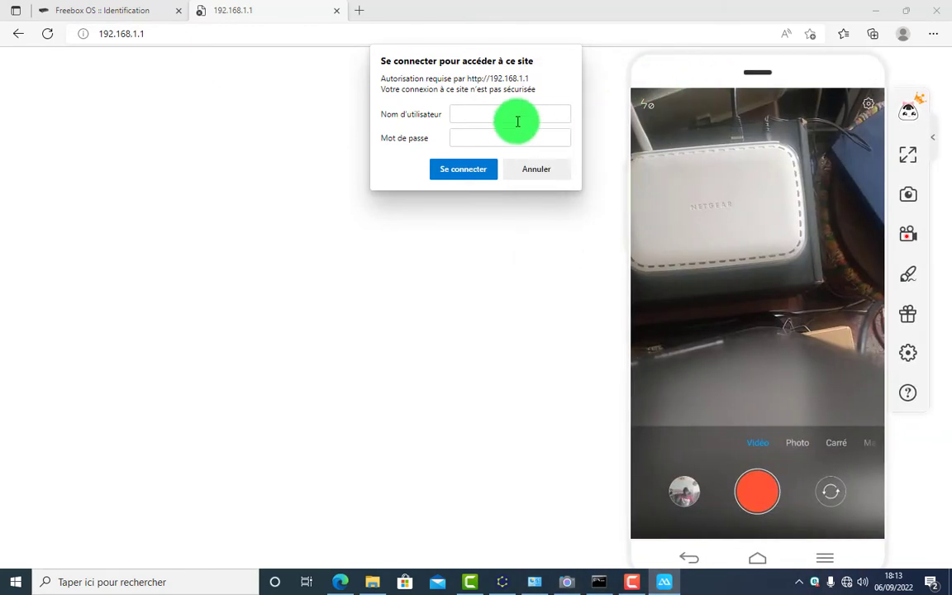
- Sign in to 192.168.1.1 with username admin and the router password
{"action": "left_click", "coordinate": [517, 122]}
{"action": "type", "text": "ad"}
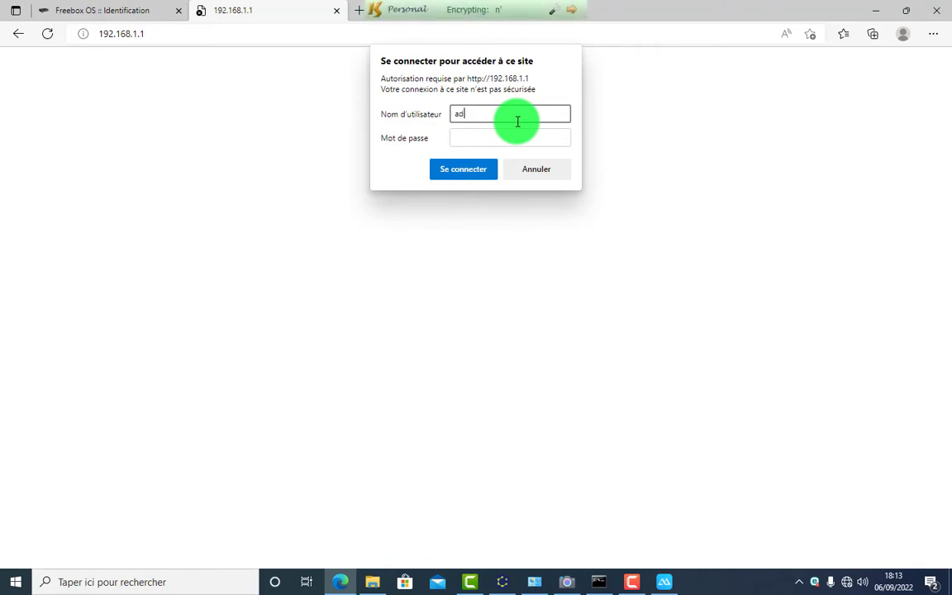
{"action": "type", "text": "min"}
{"action": "left_click", "coordinate": [474, 137]}
{"action": "type", "text": "•"}
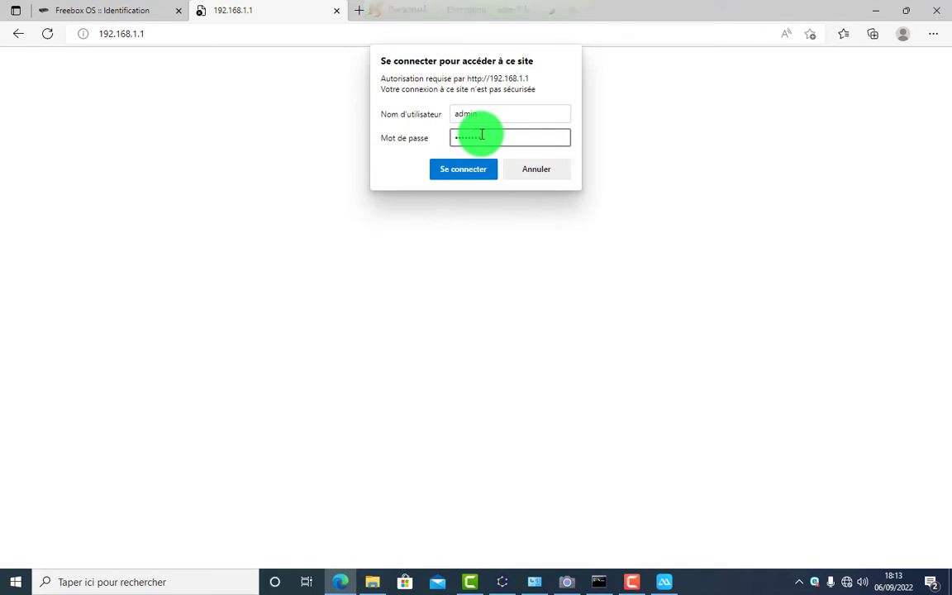
{"action": "key", "text": "Return"}
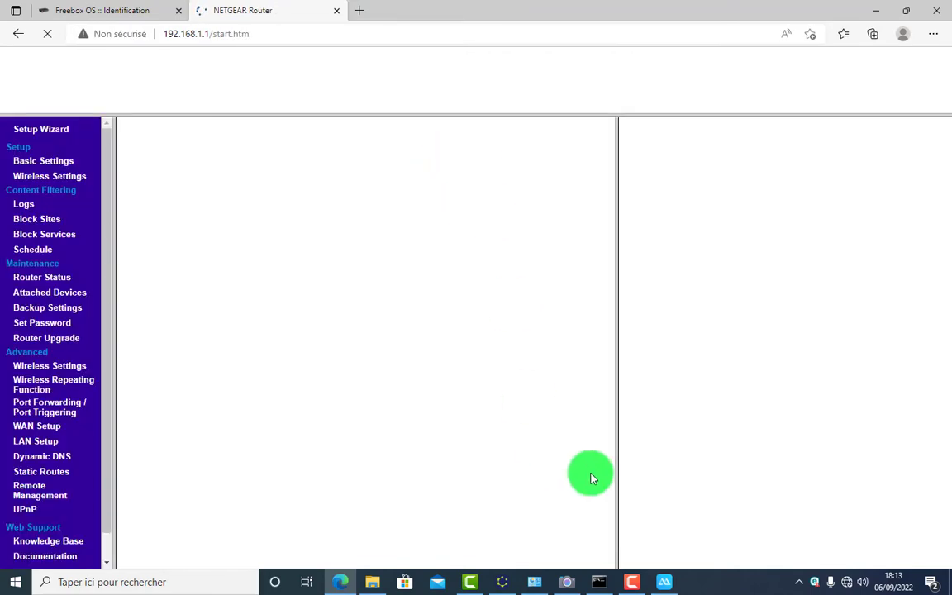
- Switch between the phone camera's live view and the loaded Setup Wizard page, ending on the camera view
{"action": "left_click", "coordinate": [666, 579]}
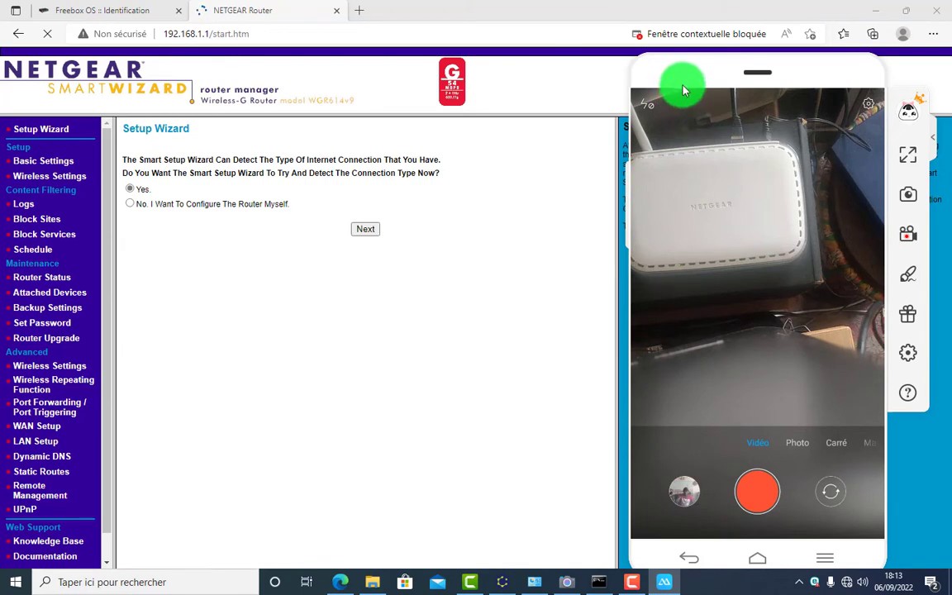
{"action": "mouse_move", "coordinate": [685, 86]}
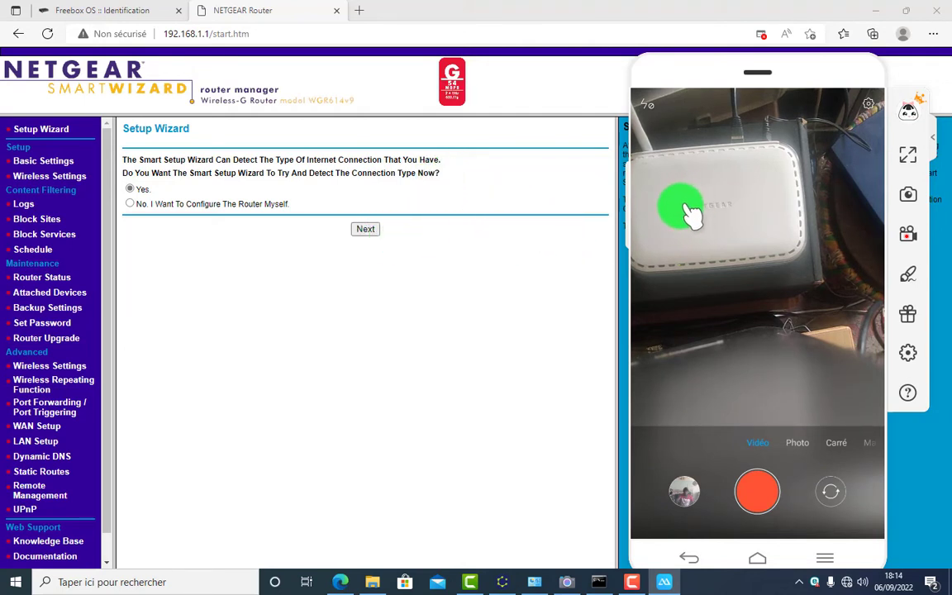
{"action": "left_click", "coordinate": [510, 208]}
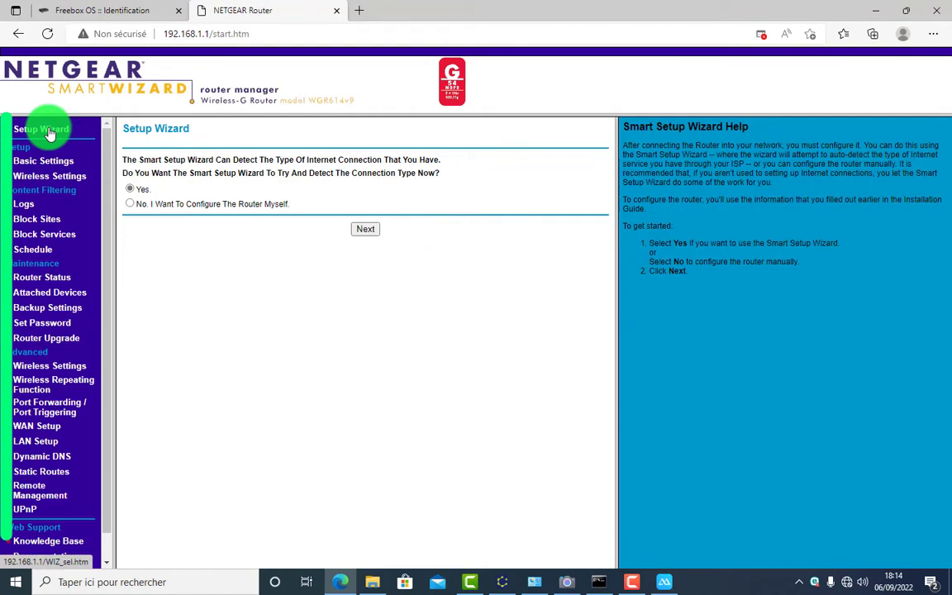
{"action": "left_click", "coordinate": [660, 581]}
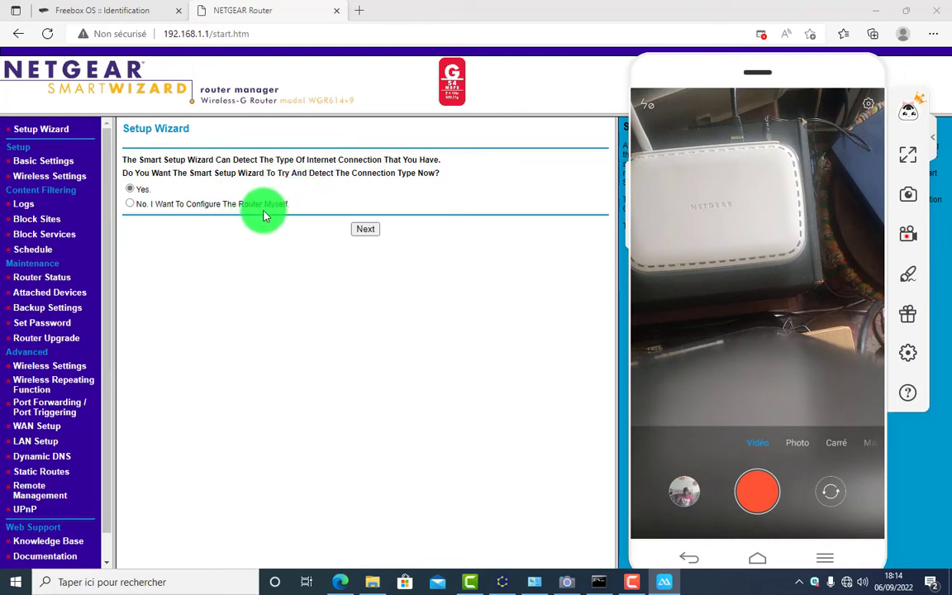
- Check Basic Settings, then open Wireless Settings showing SSID NETGEAR with security None
{"action": "left_click", "coordinate": [49, 163]}
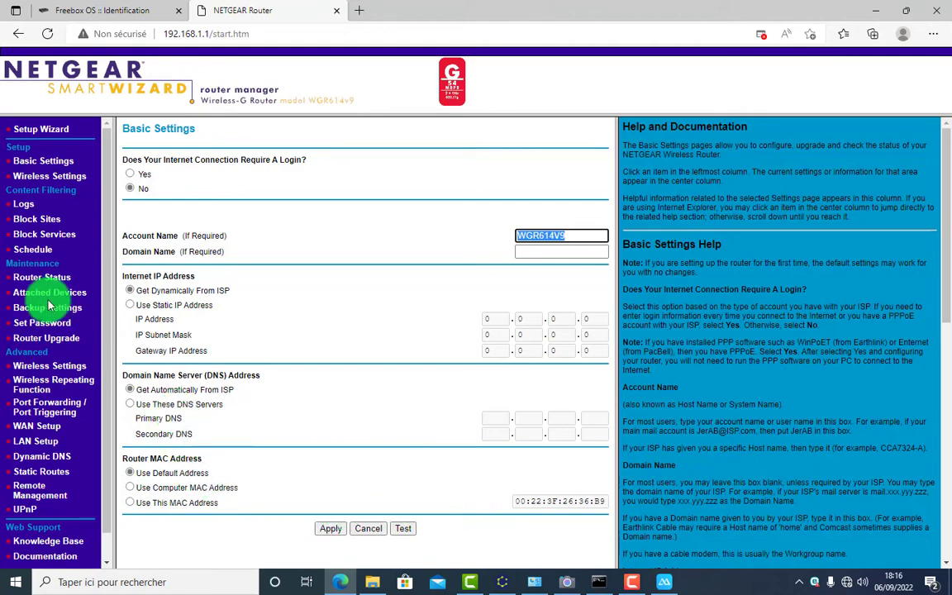
{"action": "left_click", "coordinate": [75, 180]}
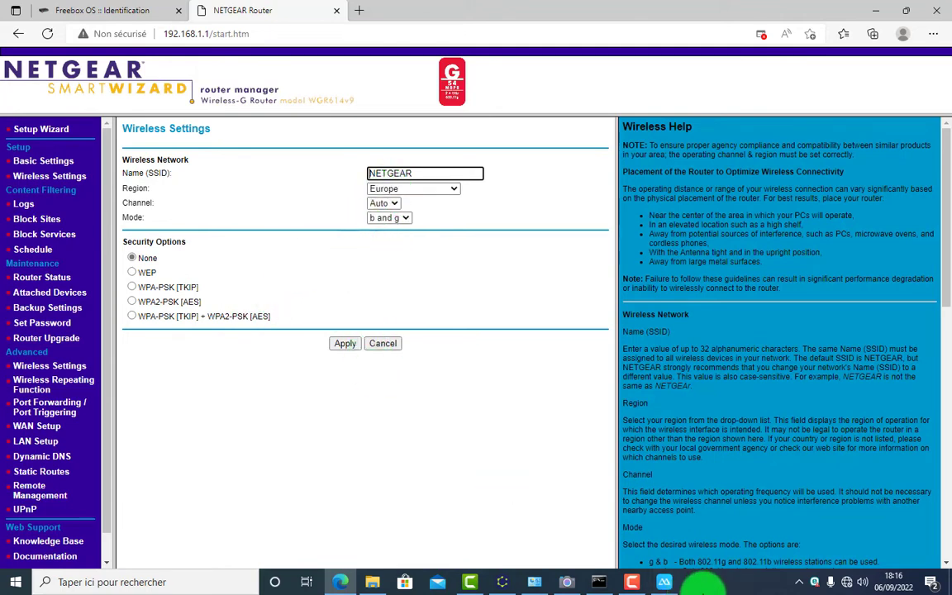
- Connect the mirrored phone to the open NETGEAR Wi-Fi, dismiss the no-internet notice, and retap the home network
{"action": "mouse_move", "coordinate": [570, 585]}
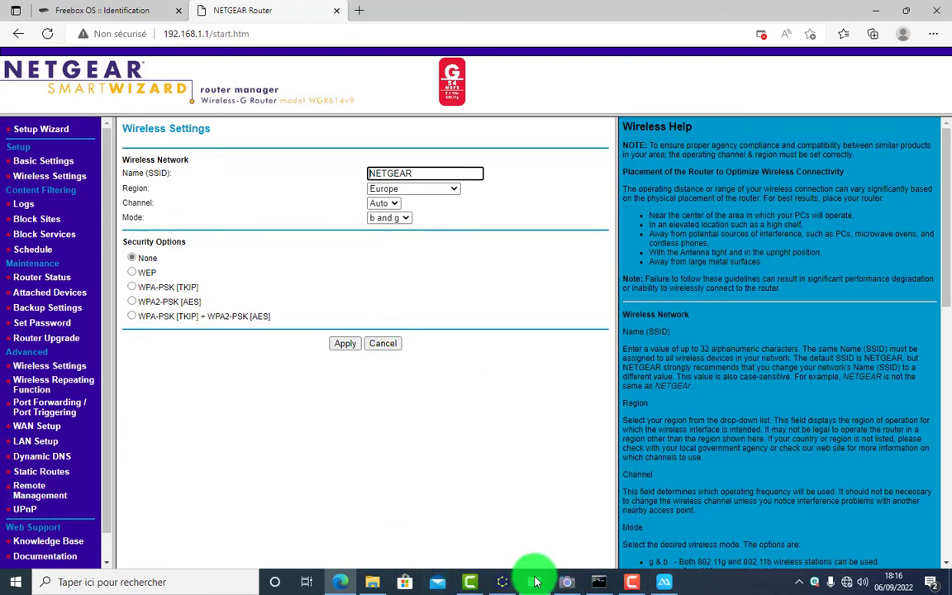
{"action": "left_click", "coordinate": [629, 583]}
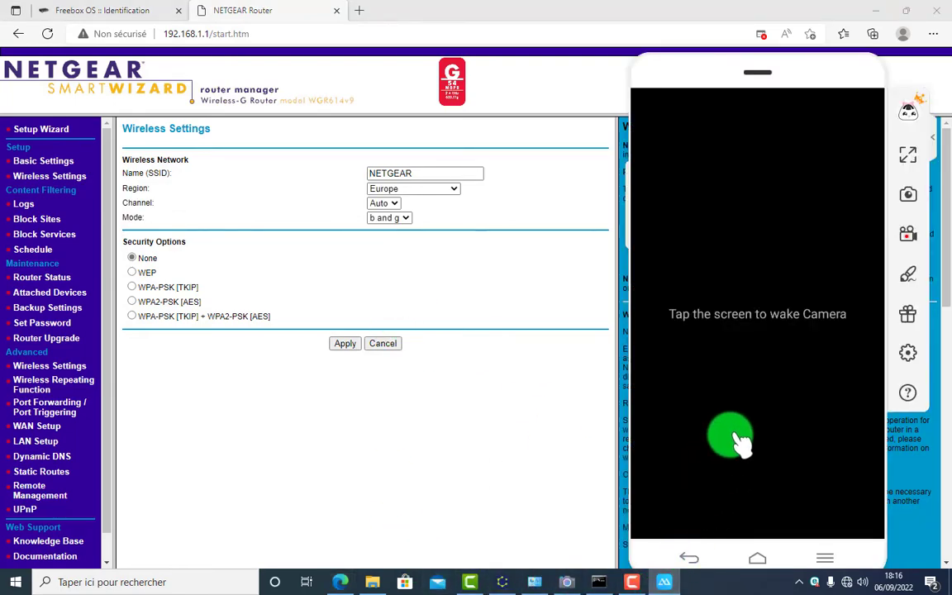
{"action": "left_click", "coordinate": [731, 437]}
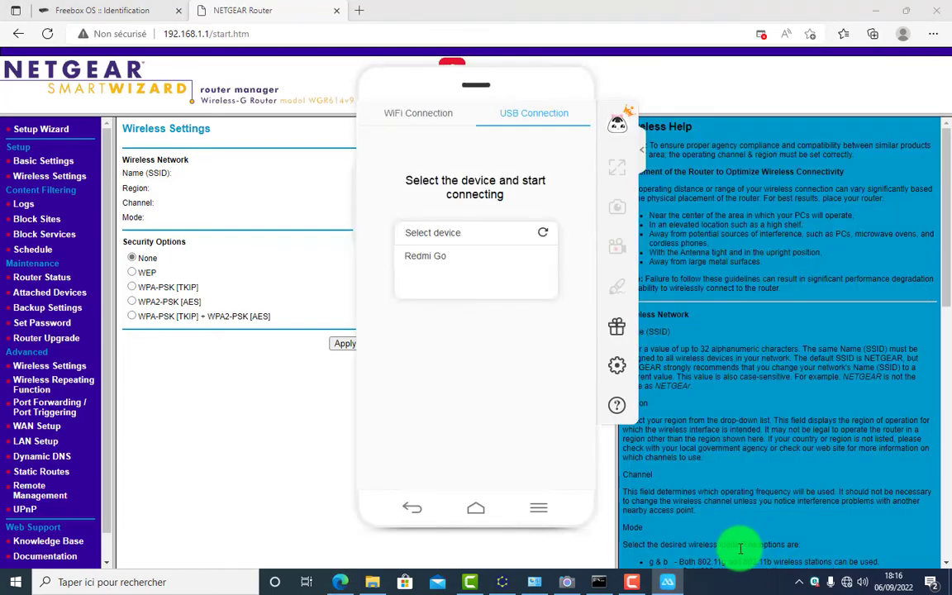
{"action": "left_click", "coordinate": [458, 208]}
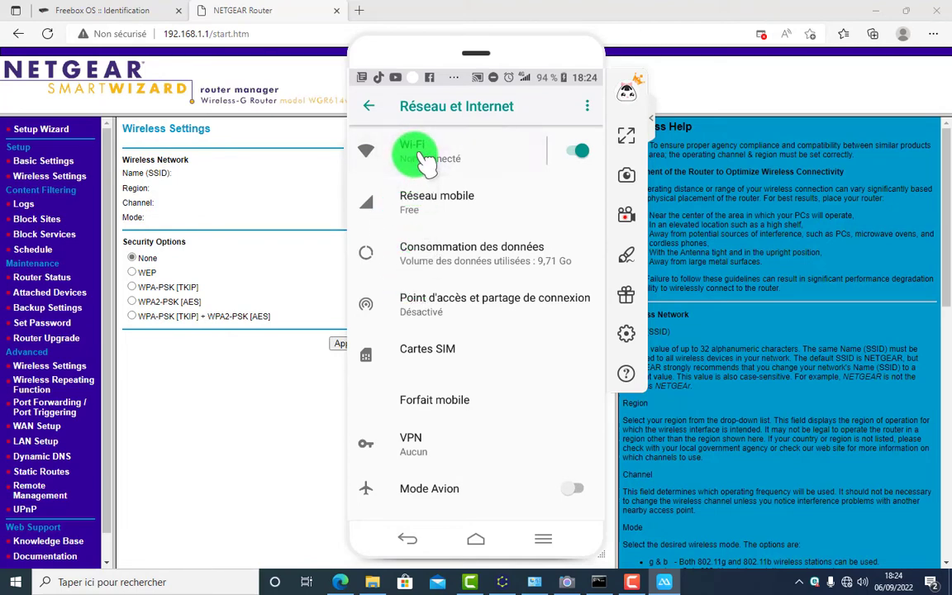
{"action": "left_click", "coordinate": [426, 161]}
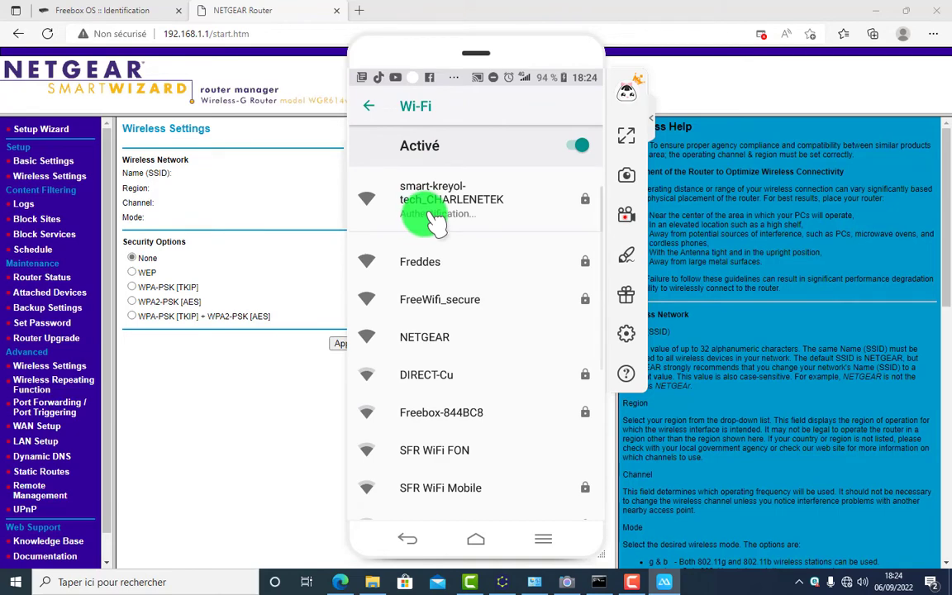
{"action": "left_click", "coordinate": [441, 341]}
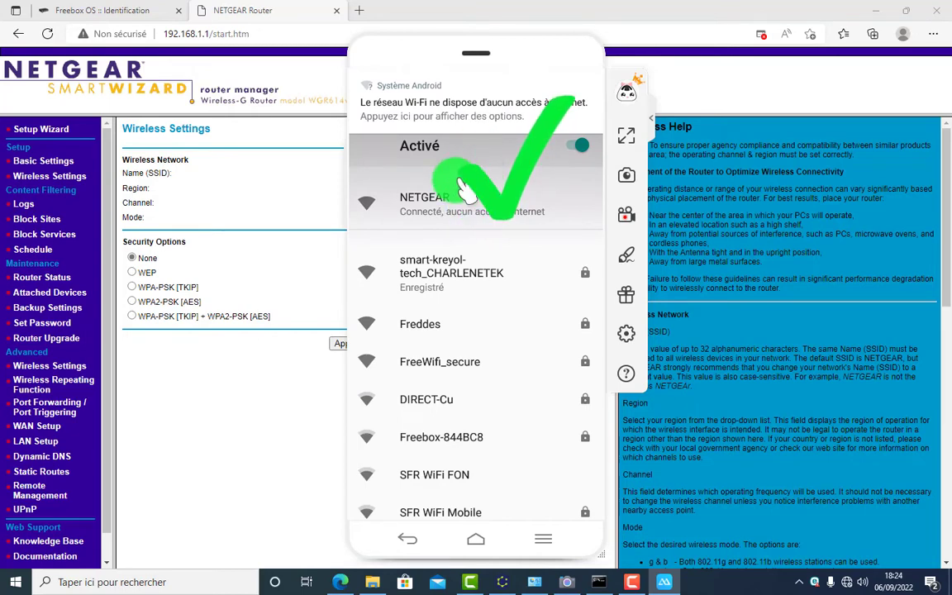
{"action": "left_click_drag", "start_coordinate": [457, 206], "coordinate": [440, 140]}
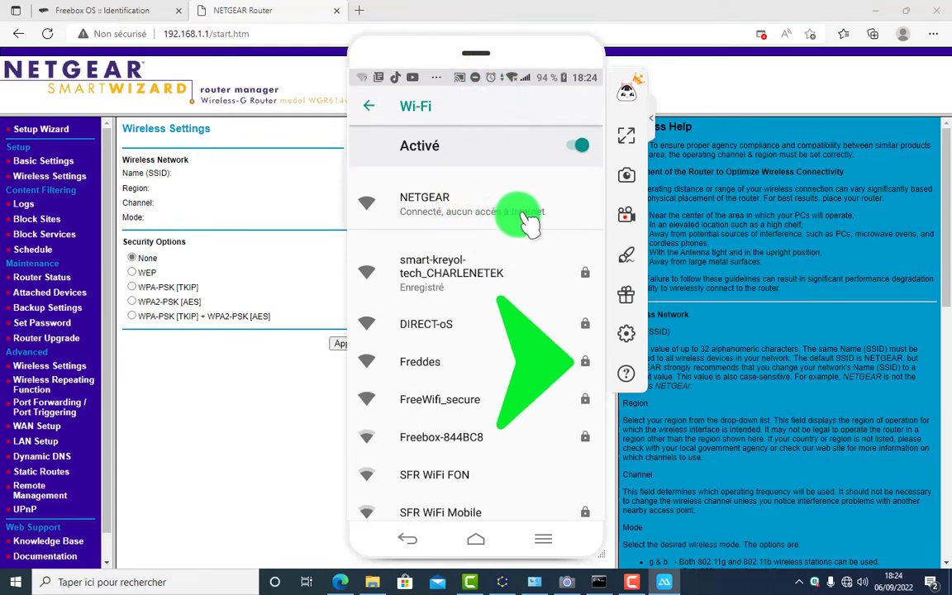
{"action": "left_click", "coordinate": [472, 284]}
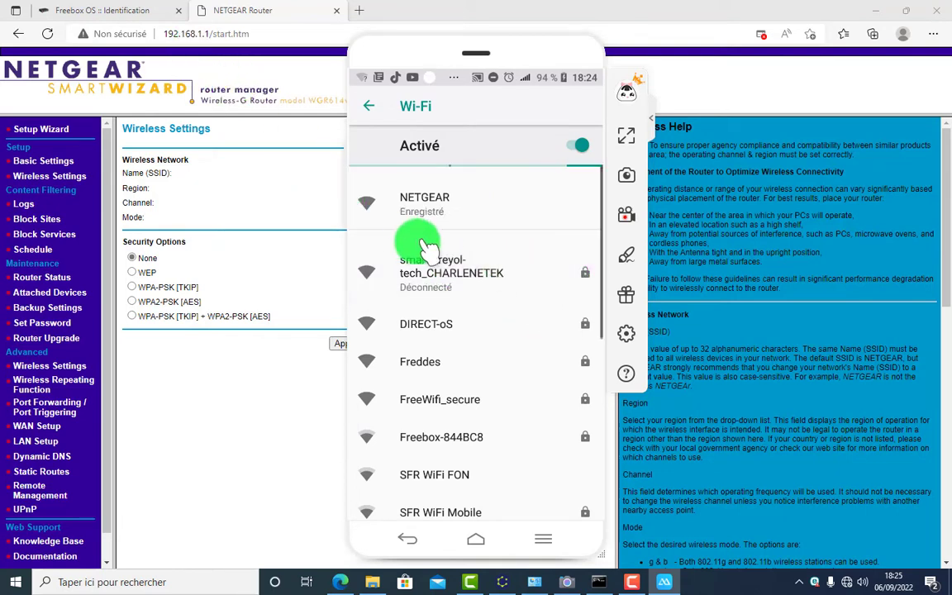
{"action": "left_click", "coordinate": [124, 13]}
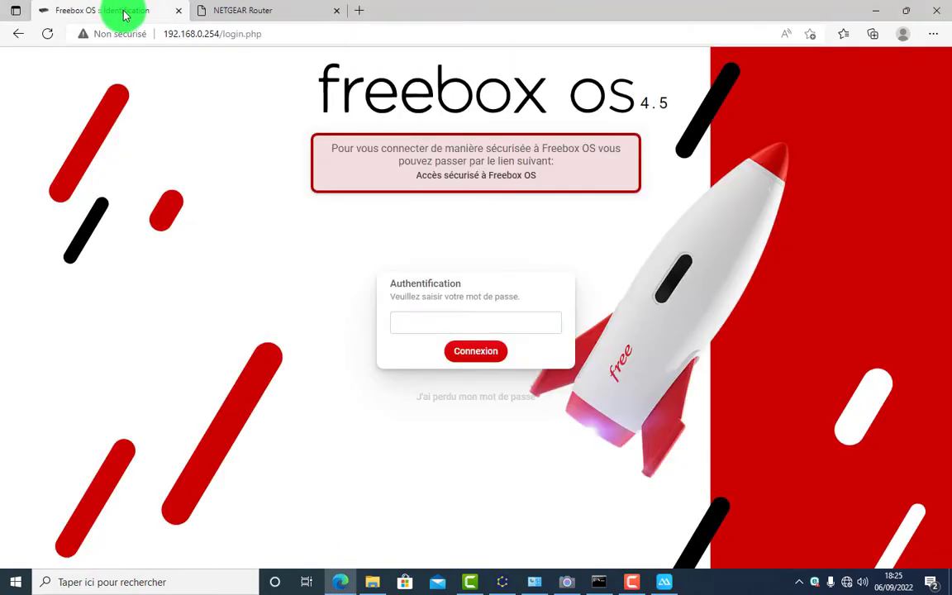
- Retry the phone's saved home Wi-Fi connection several times, then return to the NETGEAR Router tab
{"action": "left_click", "coordinate": [613, 590]}
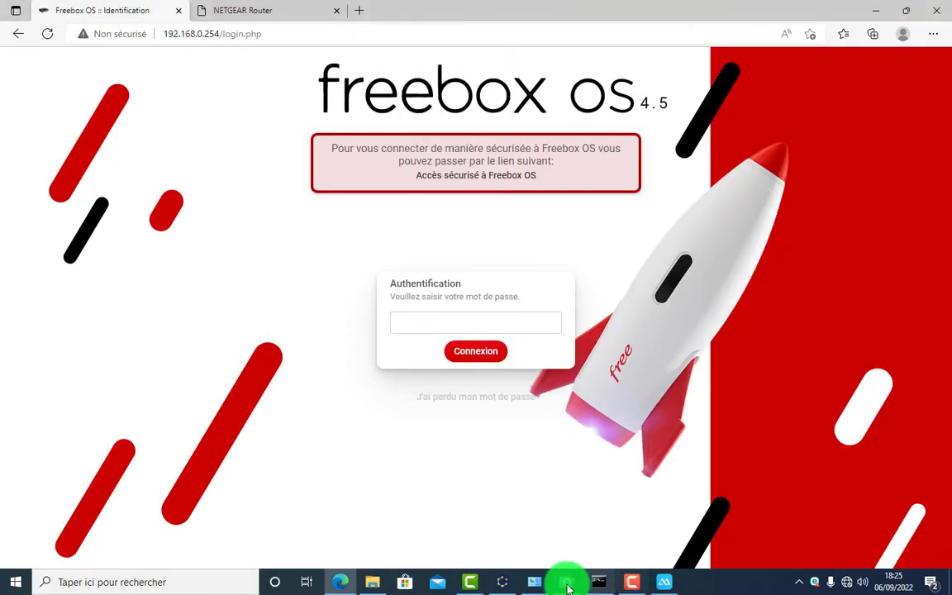
{"action": "left_click", "coordinate": [351, 585]}
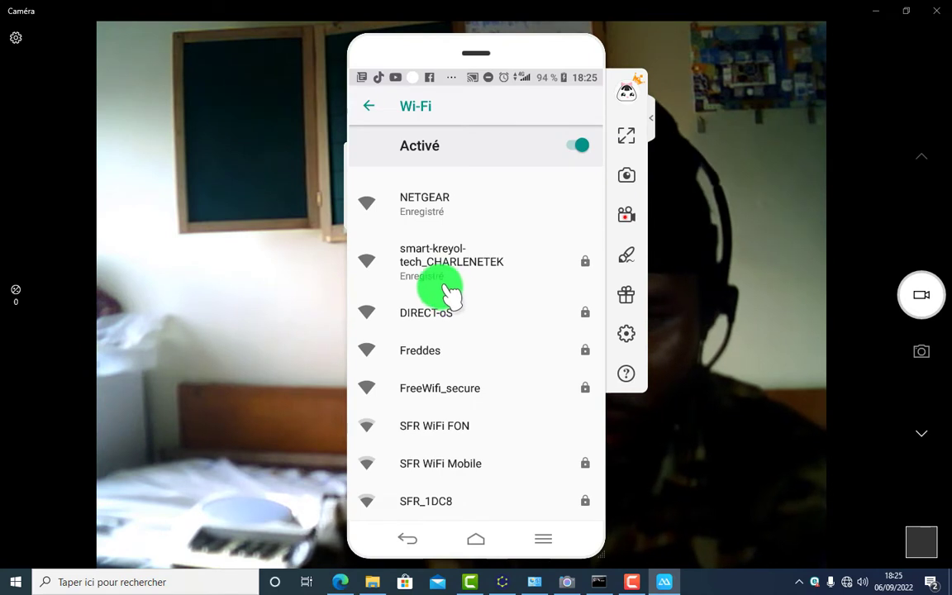
{"action": "left_click", "coordinate": [463, 276]}
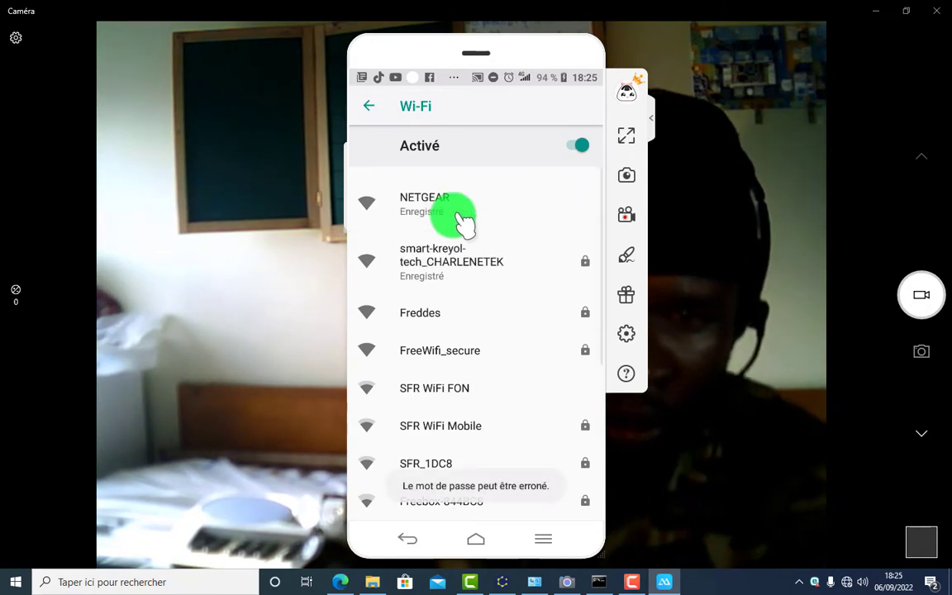
{"action": "left_click", "coordinate": [484, 265]}
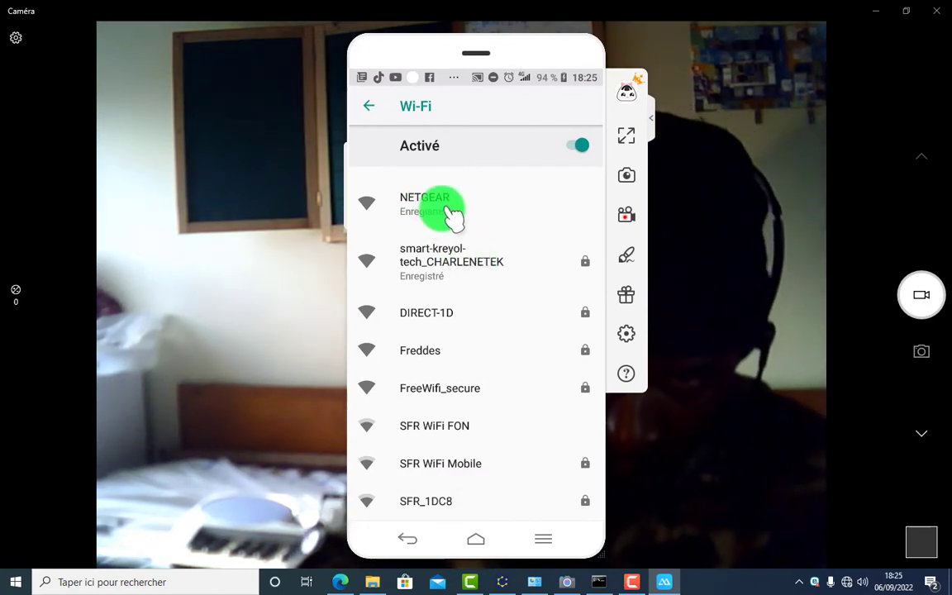
{"action": "left_click", "coordinate": [585, 248]}
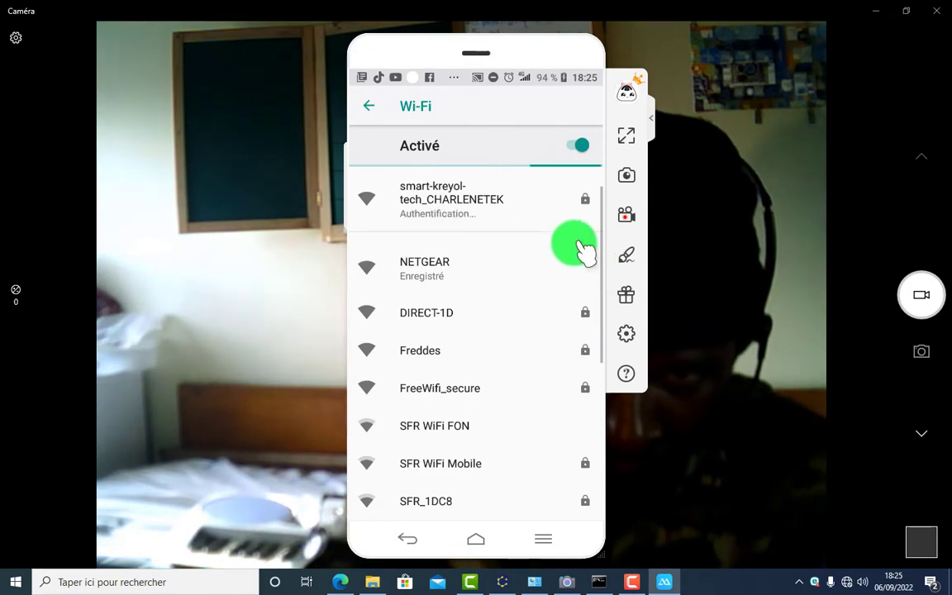
{"action": "left_click", "coordinate": [345, 583]}
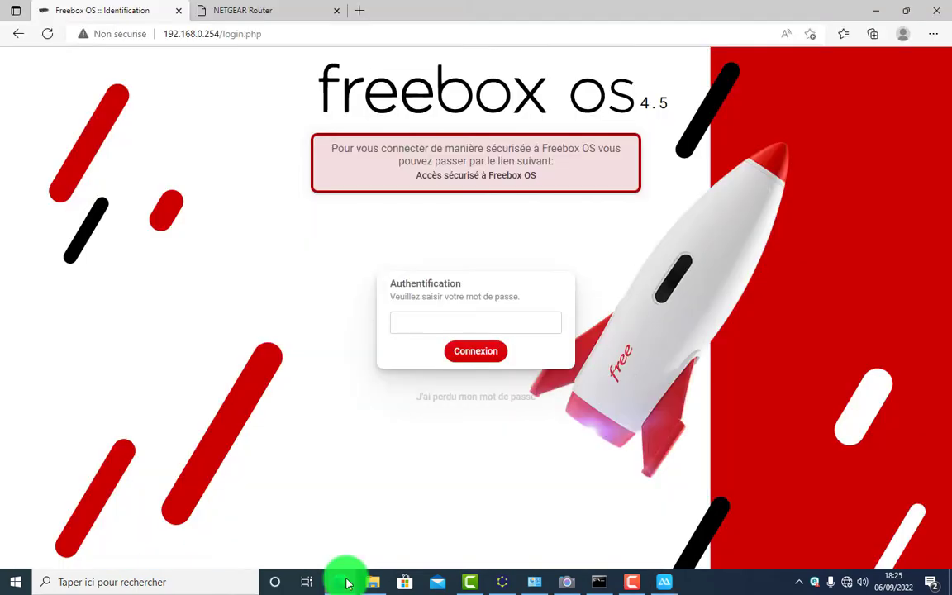
{"action": "left_click", "coordinate": [244, 15]}
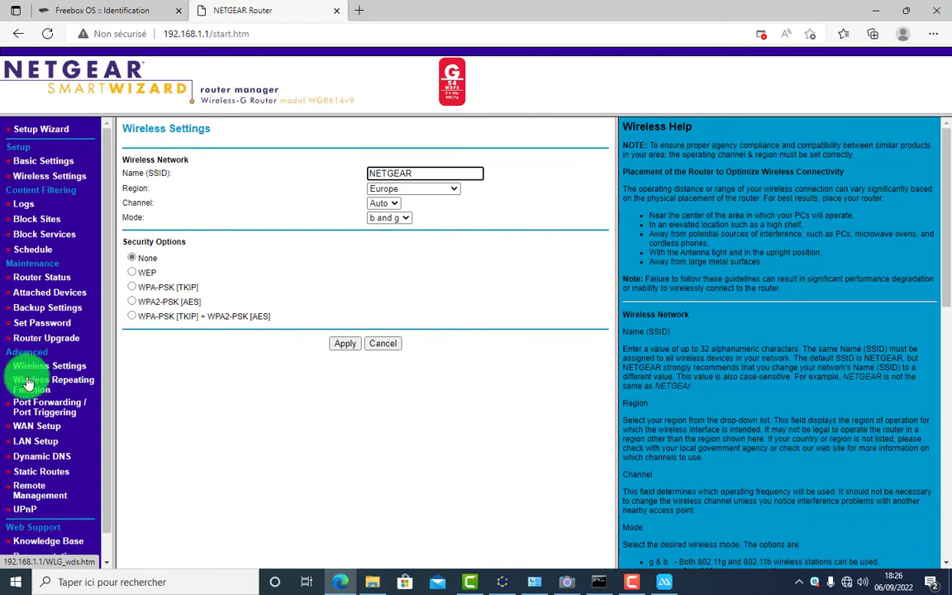
- Enter the admin username and password at the router login, retrying once, until WAN Setup loads
{"action": "left_click", "coordinate": [43, 425]}
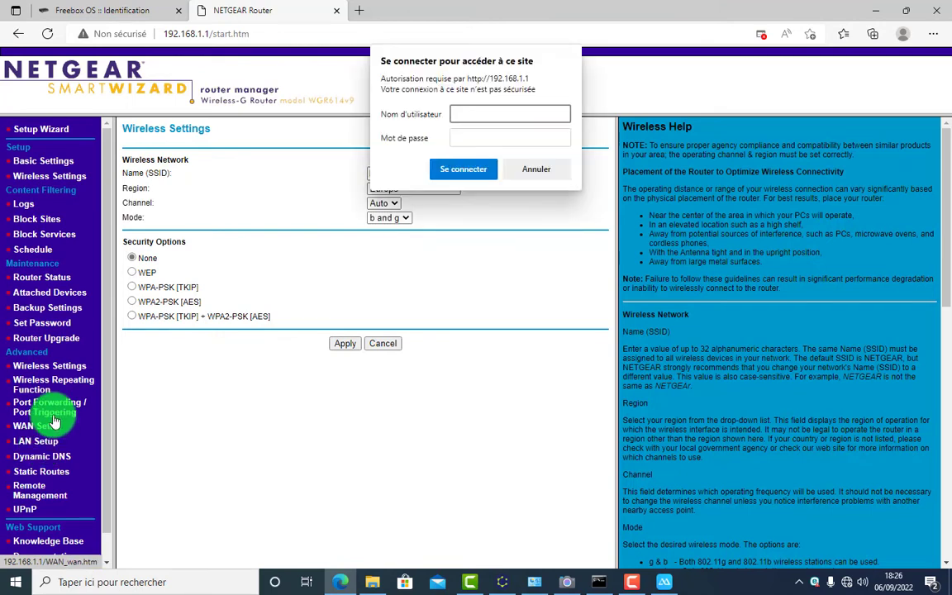
{"action": "left_click", "coordinate": [496, 115]}
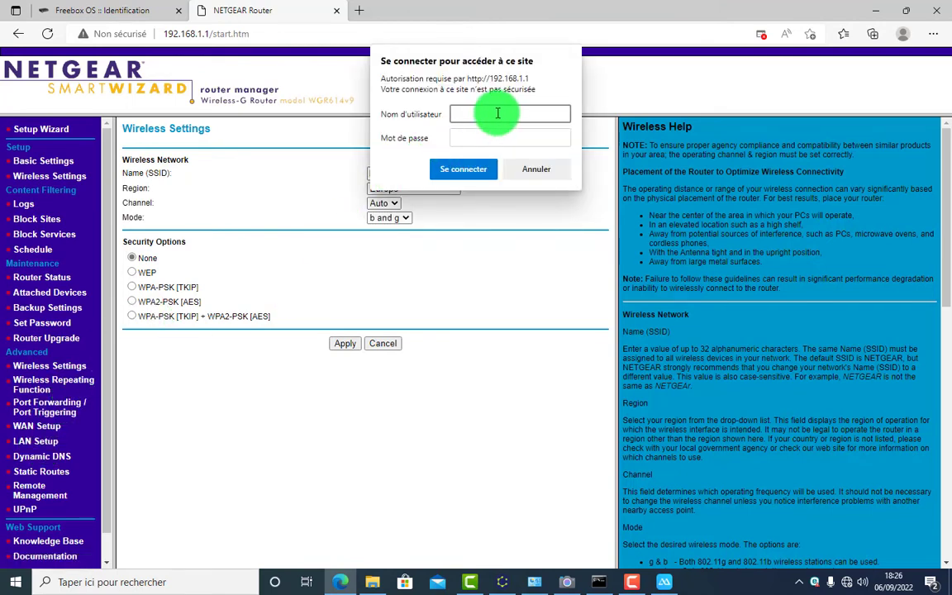
{"action": "type", "text": "admin"}
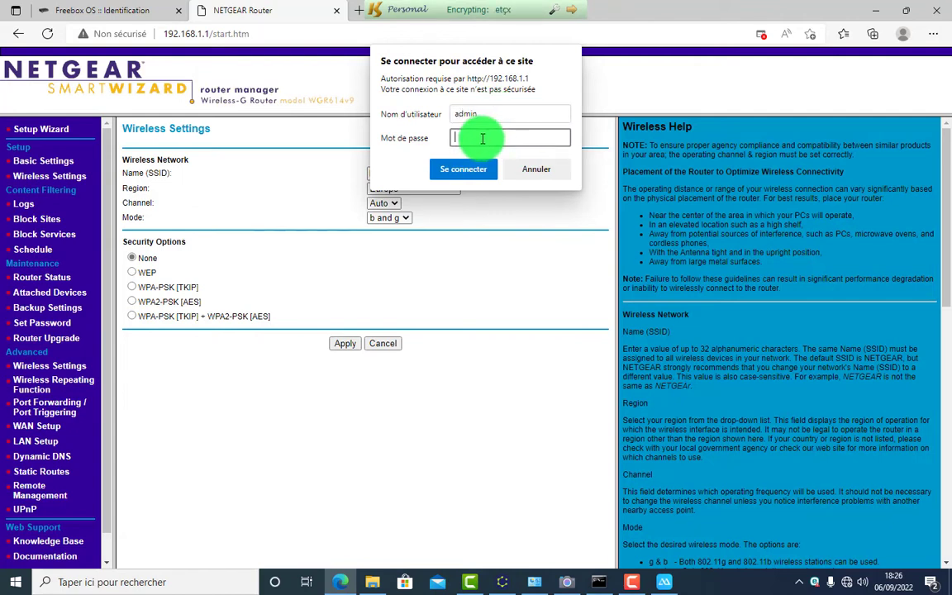
{"action": "left_click", "coordinate": [482, 138]}
{"action": "key", "text": "Return"}
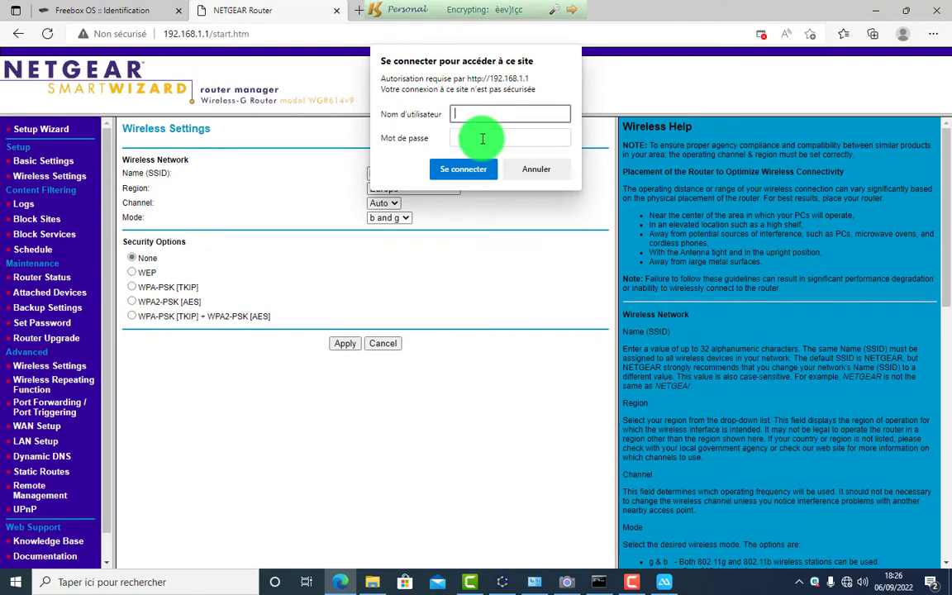
{"action": "left_click", "coordinate": [472, 138]}
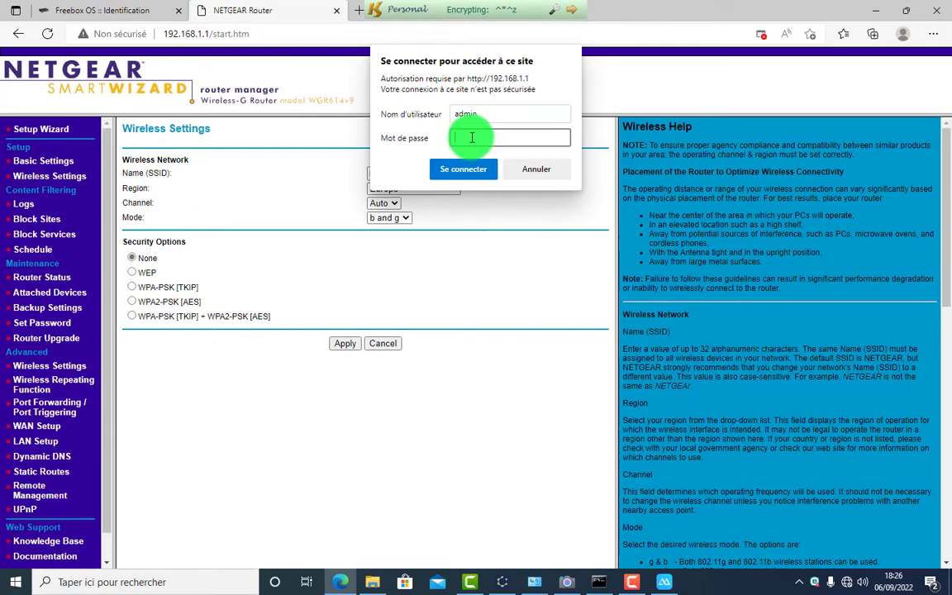
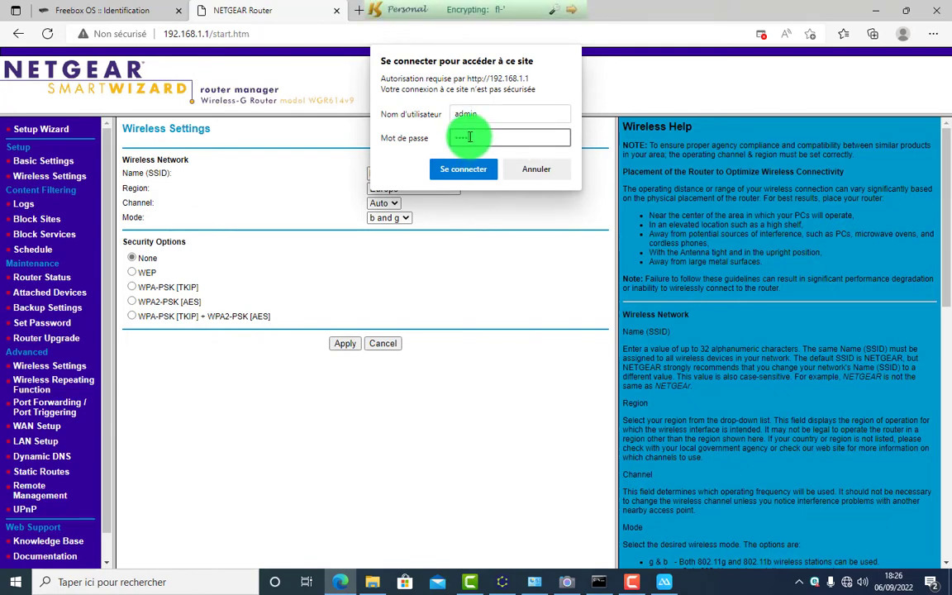
{"action": "key", "text": "Return"}
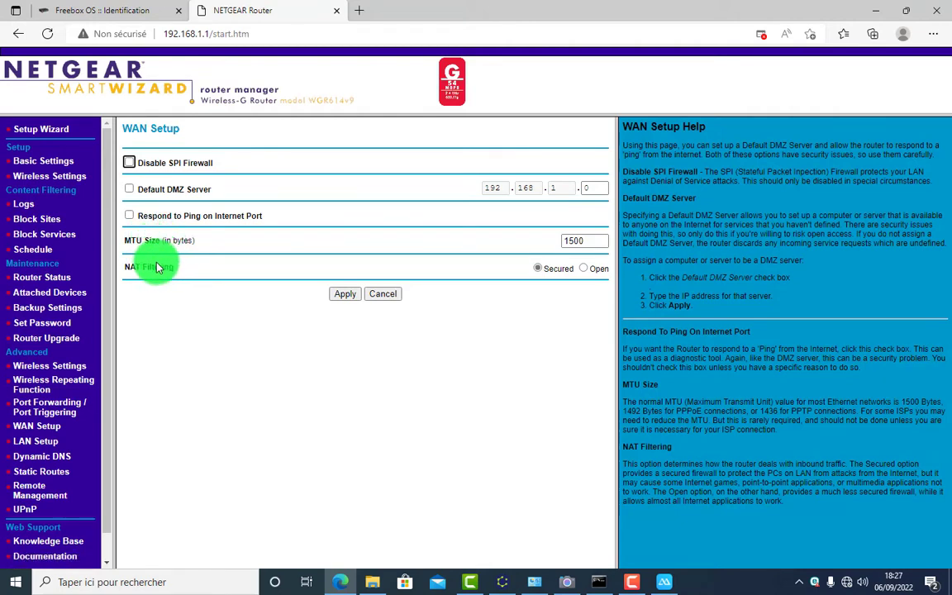
- Open LAN Setup, showing router IP 192.168.1.1 and DHCP range 192.168.1.2–254
{"action": "left_click", "coordinate": [35, 442]}
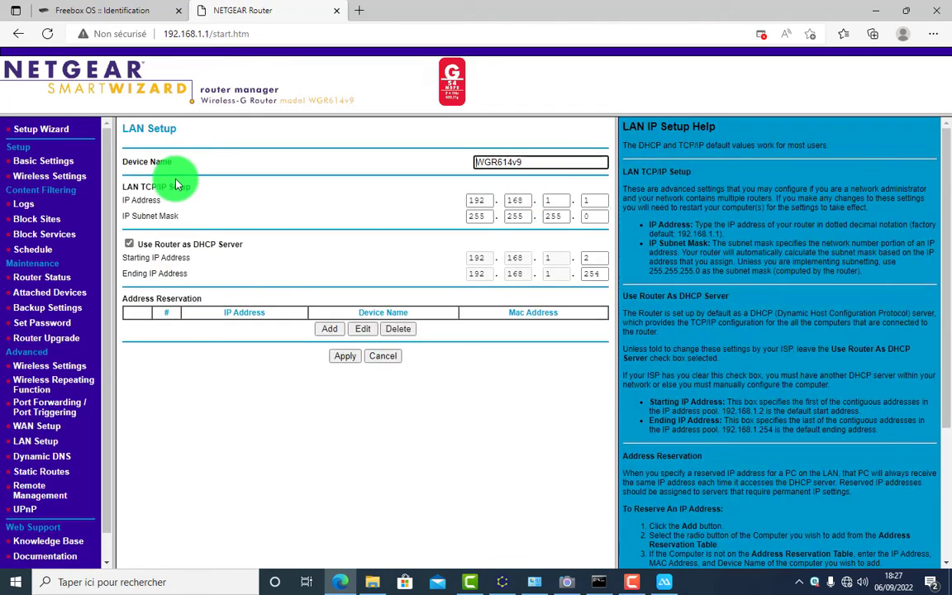
- Rename the Device Name from WGR614v9 to R7 and select the router IP's first octet
{"action": "double_click", "coordinate": [589, 161]}
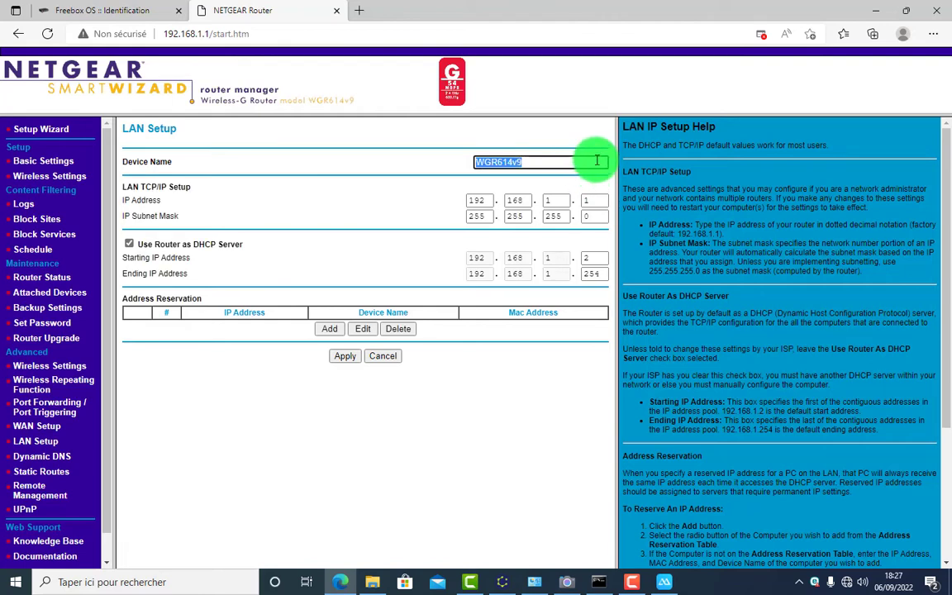
{"action": "type", "text": "R"}
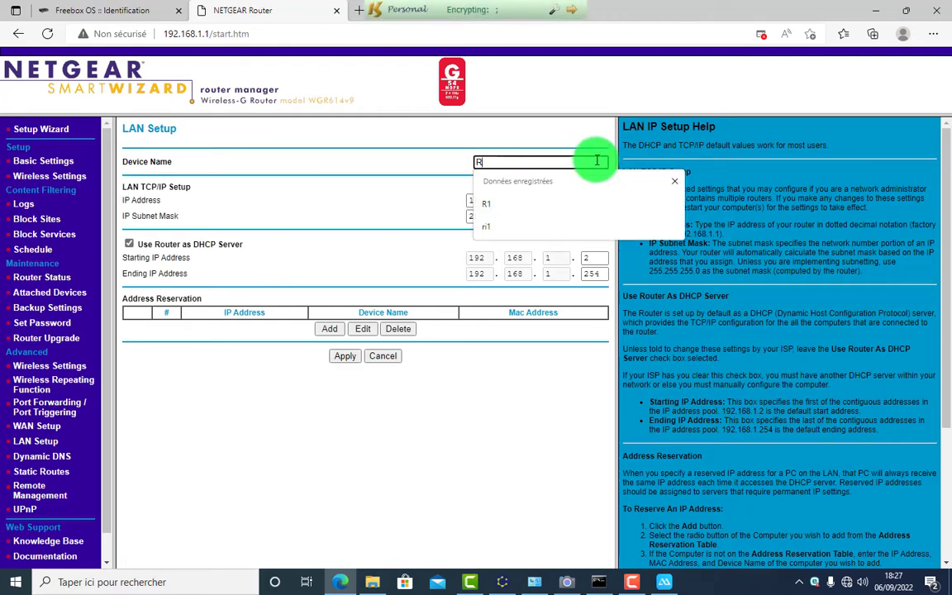
{"action": "type", "text": "1"}
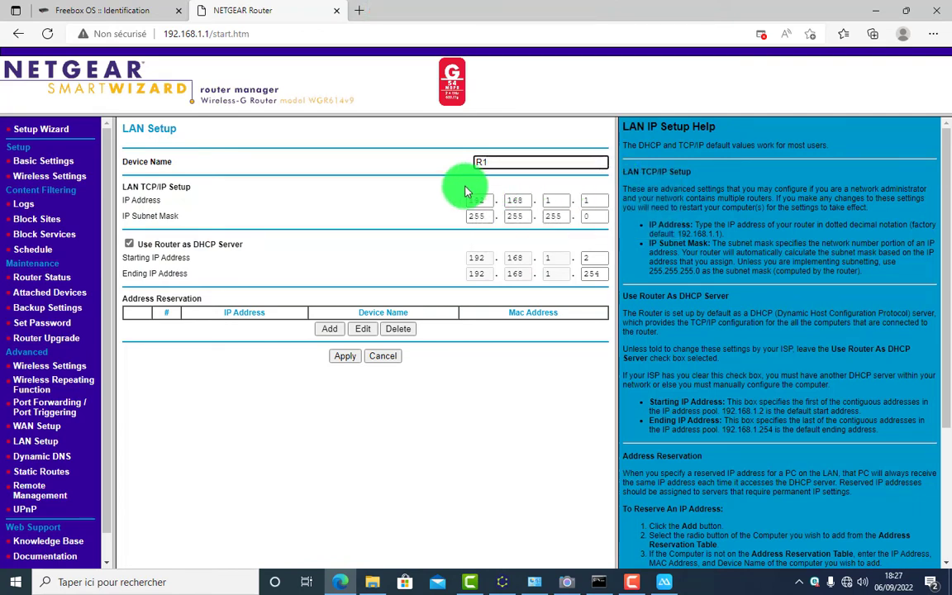
{"action": "key", "text": "BackSpace"}
{"action": "type", "text": "7"}
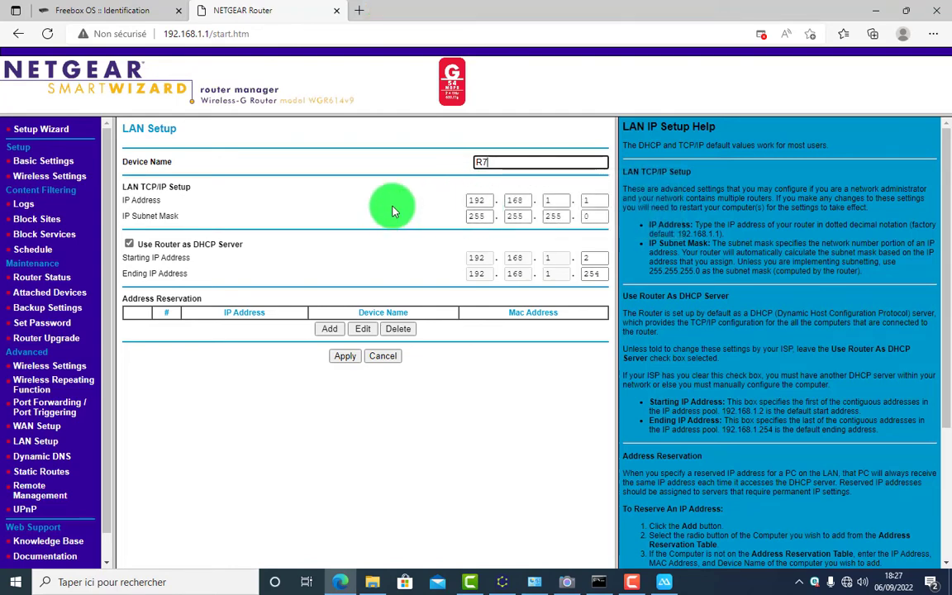
{"action": "double_click", "coordinate": [475, 200]}
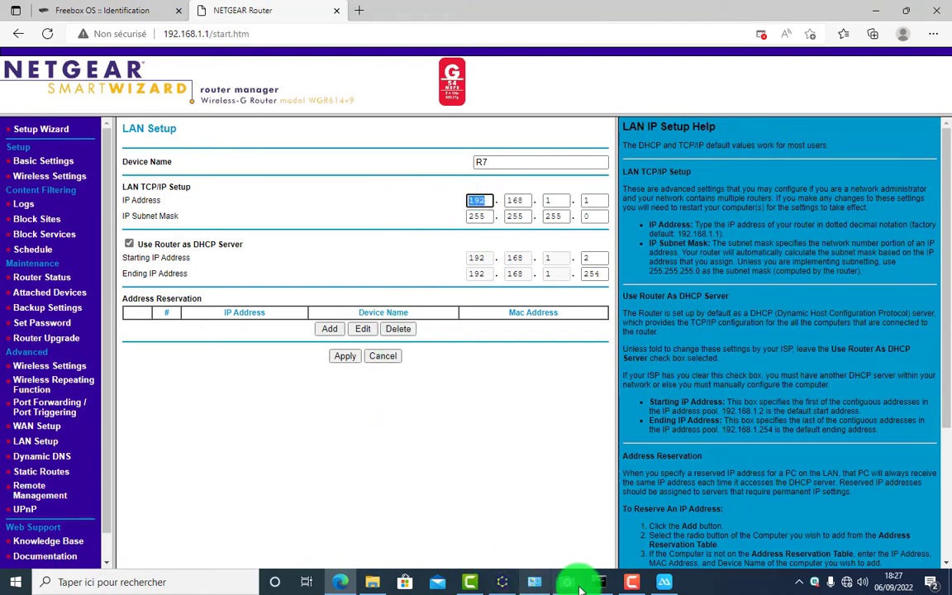
{"action": "left_click", "coordinate": [506, 583]}
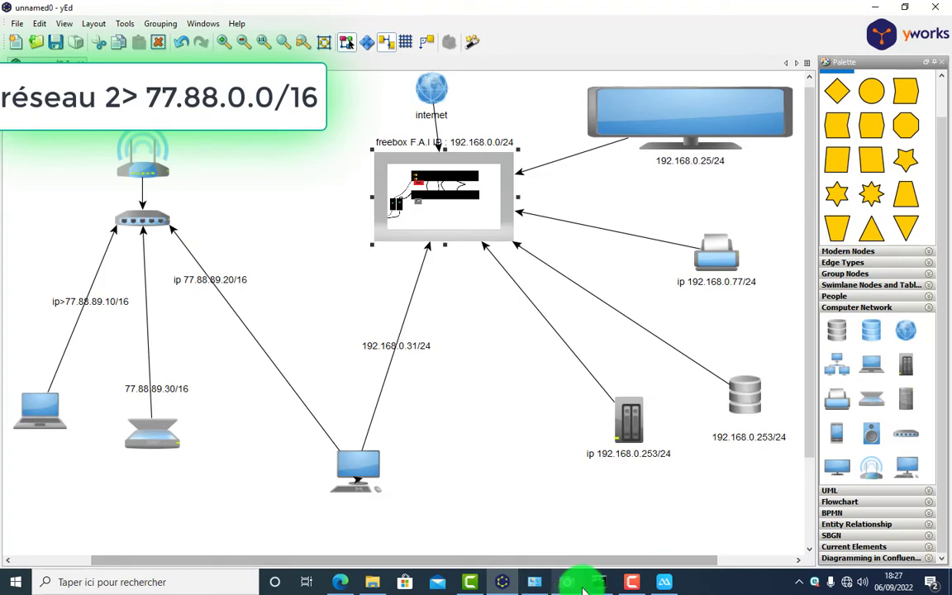
{"action": "mouse_move", "coordinate": [615, 587]}
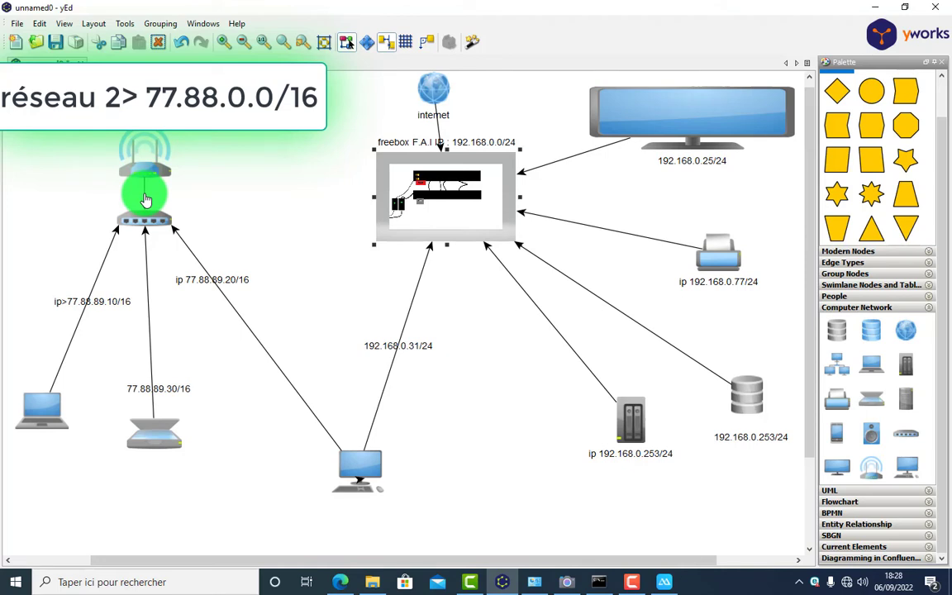
- Edit the label on the link below the wireless router to read 77.88.255.254/16
{"action": "left_click", "coordinate": [144, 200]}
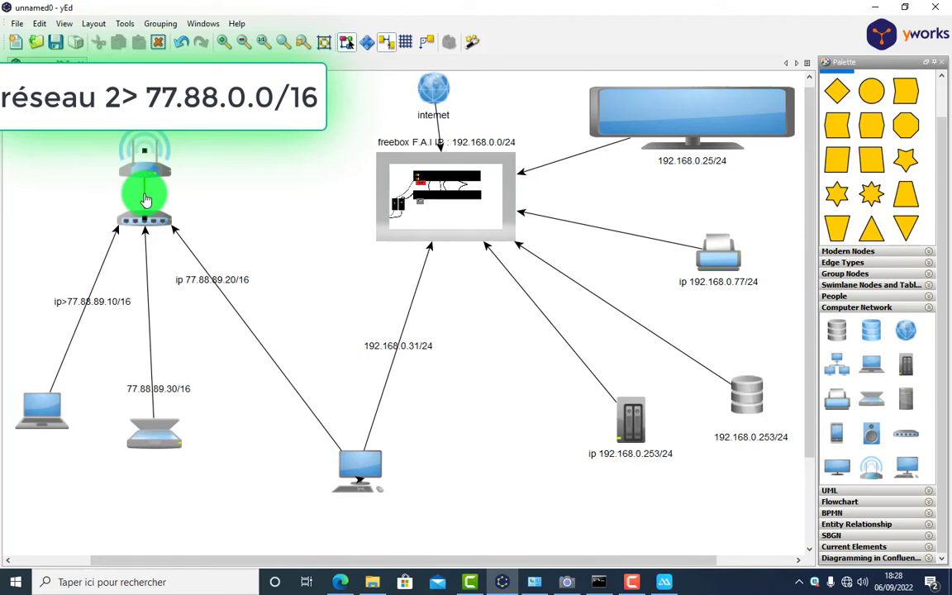
{"action": "right_click", "coordinate": [144, 200]}
{"action": "left_click", "coordinate": [176, 206]}
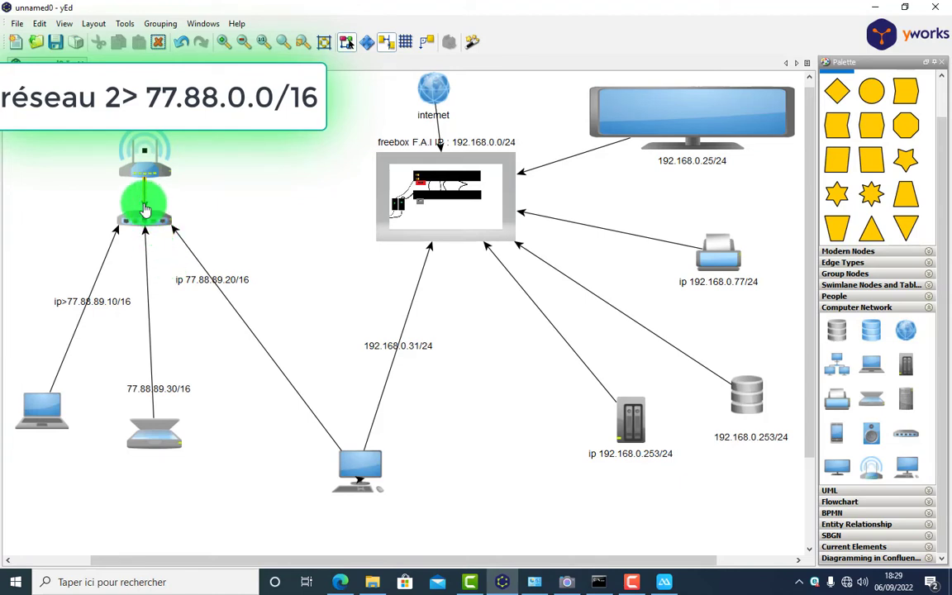
{"action": "type", "text": "77"}
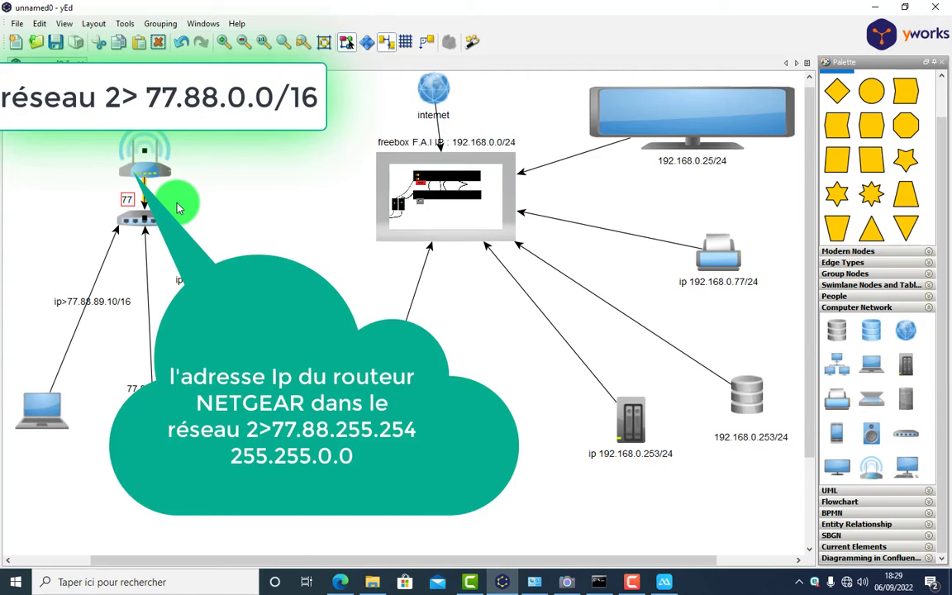
{"action": "type", "text": "88"}
{"action": "key", "text": "Left"}
{"action": "key", "text": "Left"}
{"action": "type", "text": ".88"}
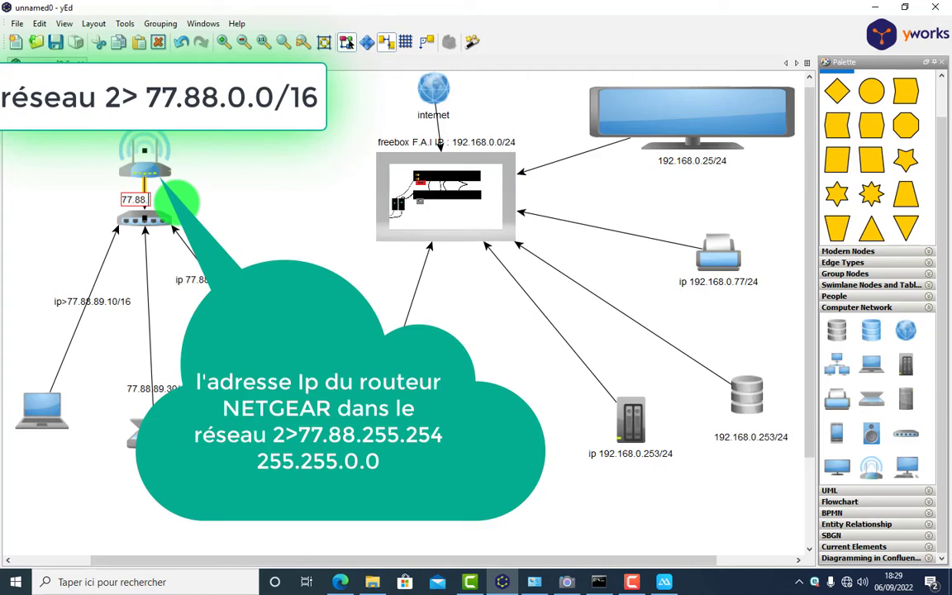
{"action": "type", "text": ".254"}
{"action": "key", "text": "BackSpace"}
{"action": "type", "text": "5.25"}
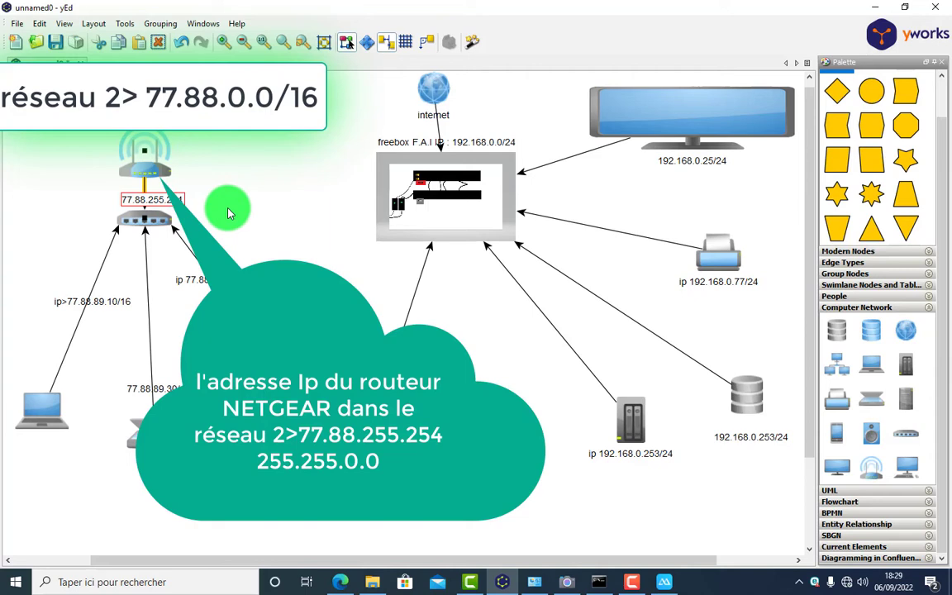
{"action": "type", "text": "4"}
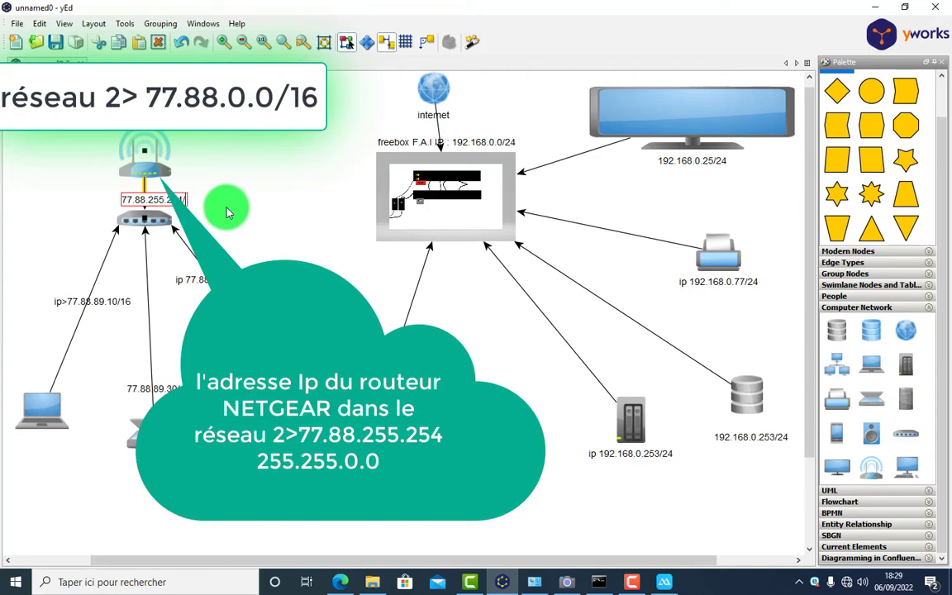
{"action": "type", "text": "/16"}
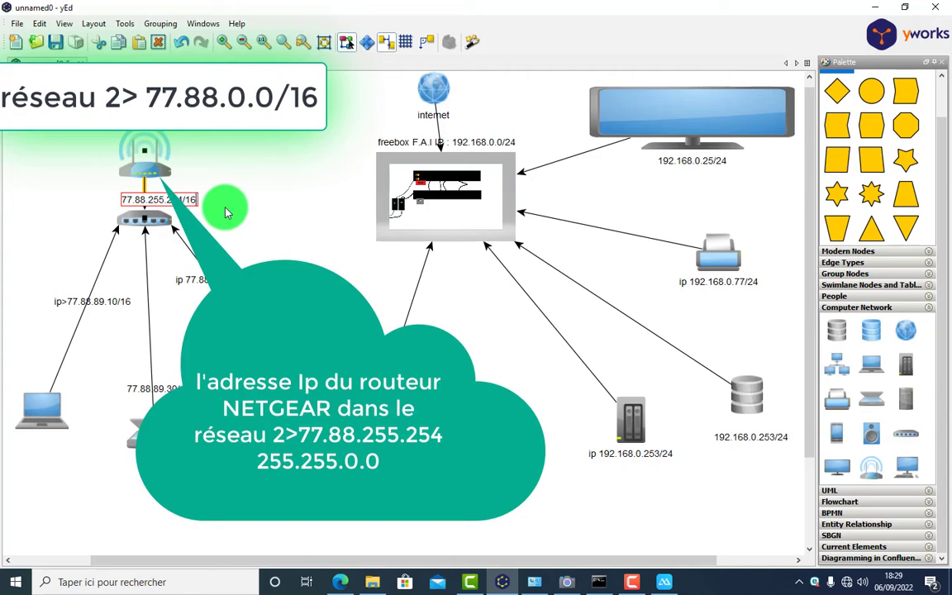
{"action": "key", "text": "Return"}
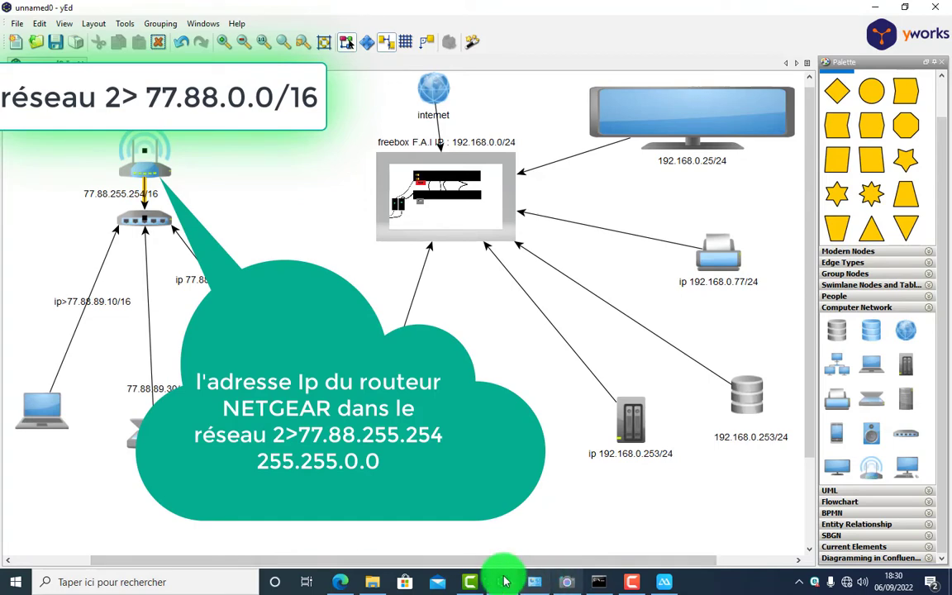
- Enter the router IP address 77.88.255.254 into the LAN Setup octets
{"action": "left_click", "coordinate": [342, 581]}
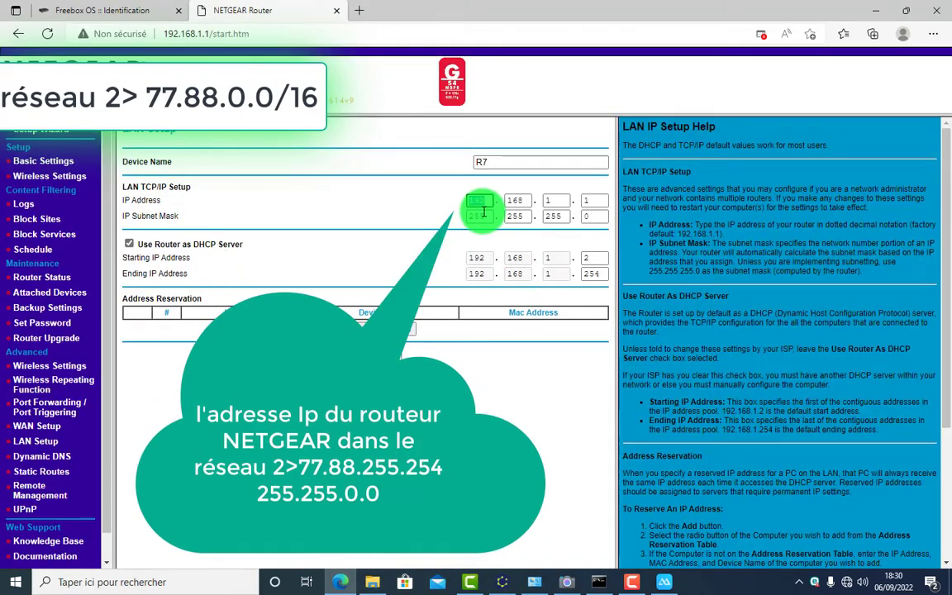
{"action": "type", "text": "77"}
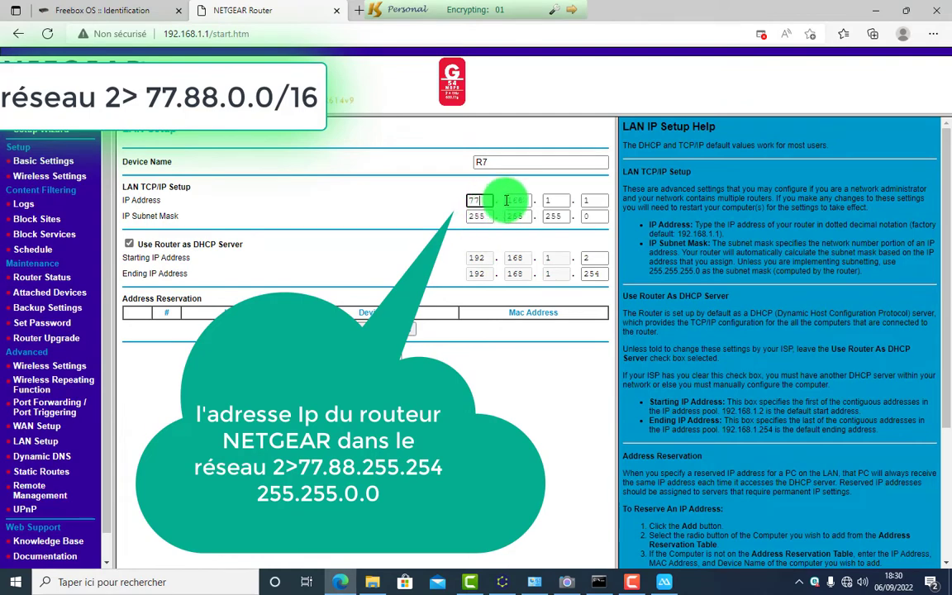
{"action": "left_click", "coordinate": [518, 200]}
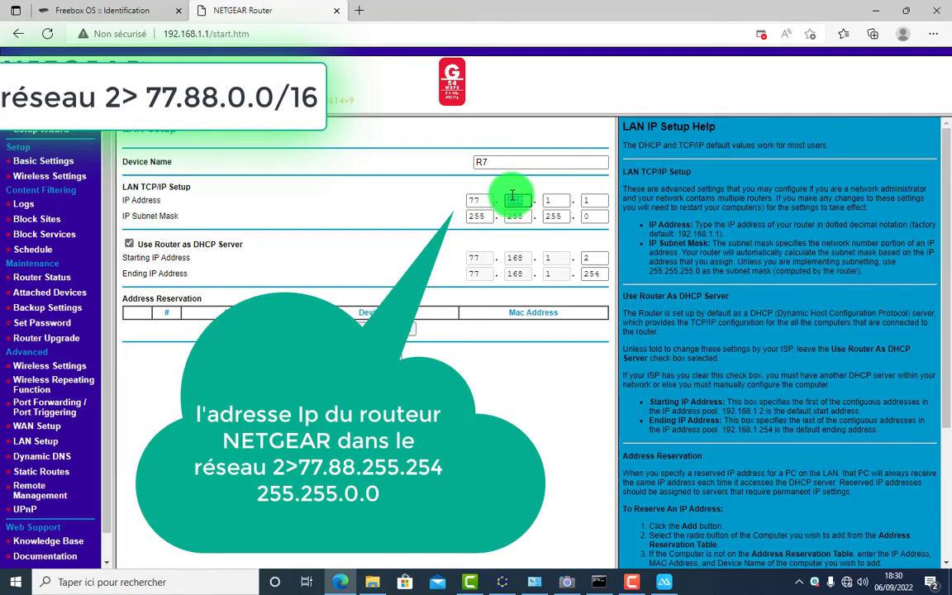
{"action": "type", "text": "88"}
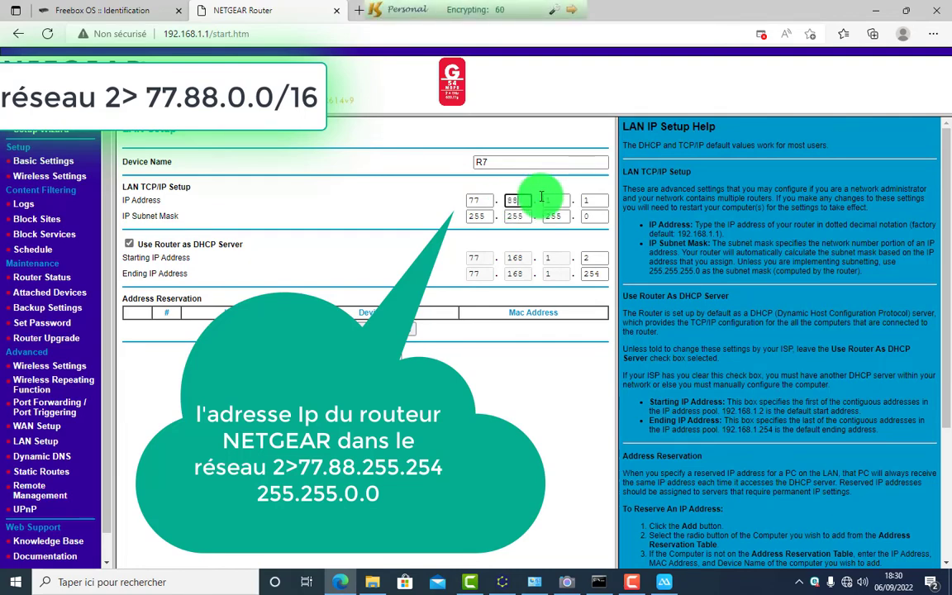
{"action": "key", "text": "Tab"}
{"action": "left_click", "coordinate": [339, 582]}
{"action": "left_click", "coordinate": [341, 584]}
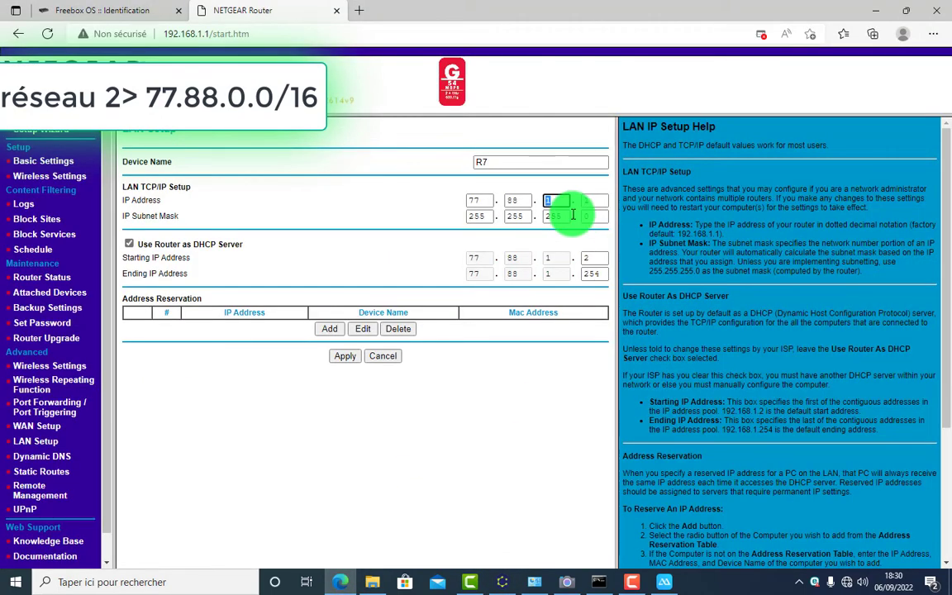
{"action": "type", "text": "255"}
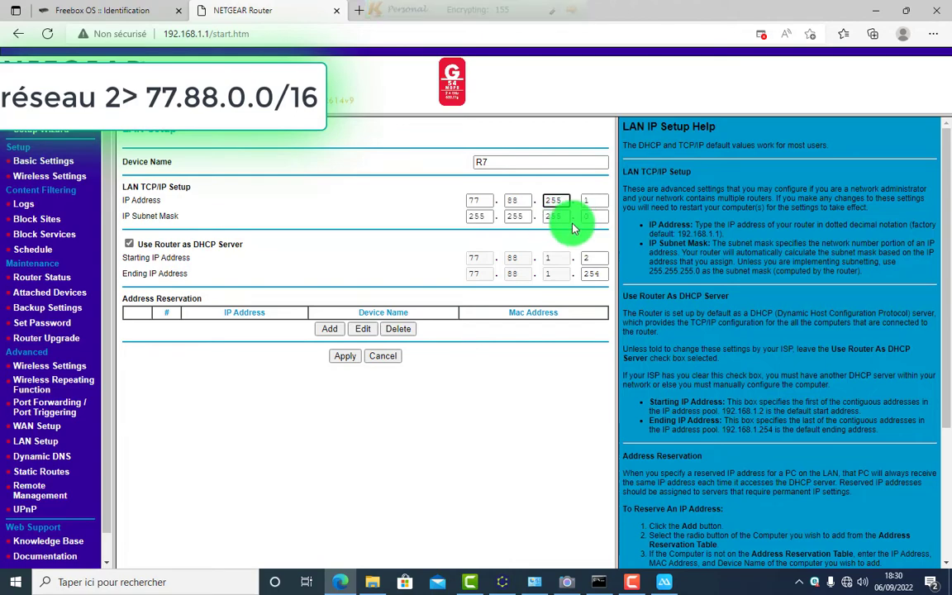
{"action": "left_click", "coordinate": [586, 201]}
{"action": "key", "text": "BackSpace"}
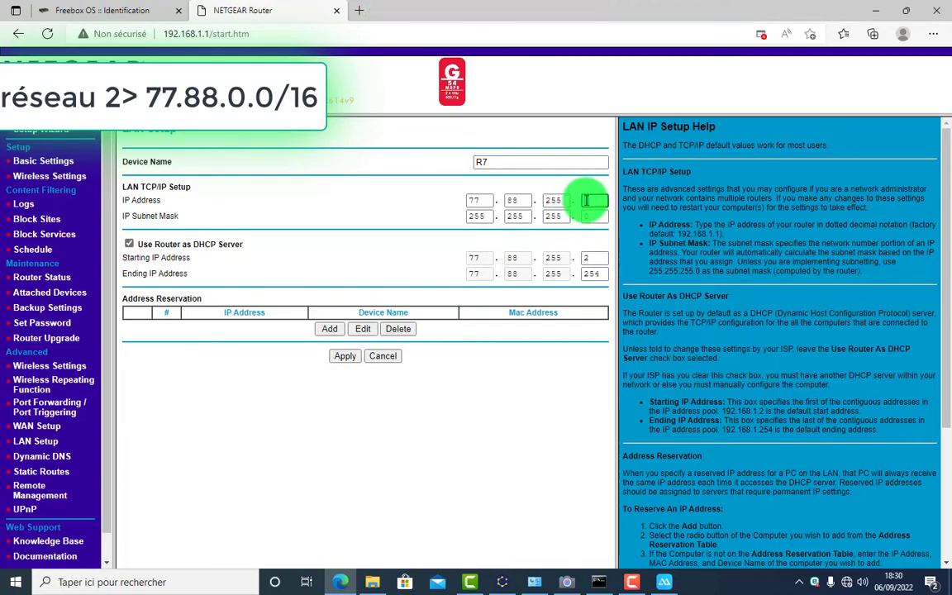
{"action": "type", "text": "254"}
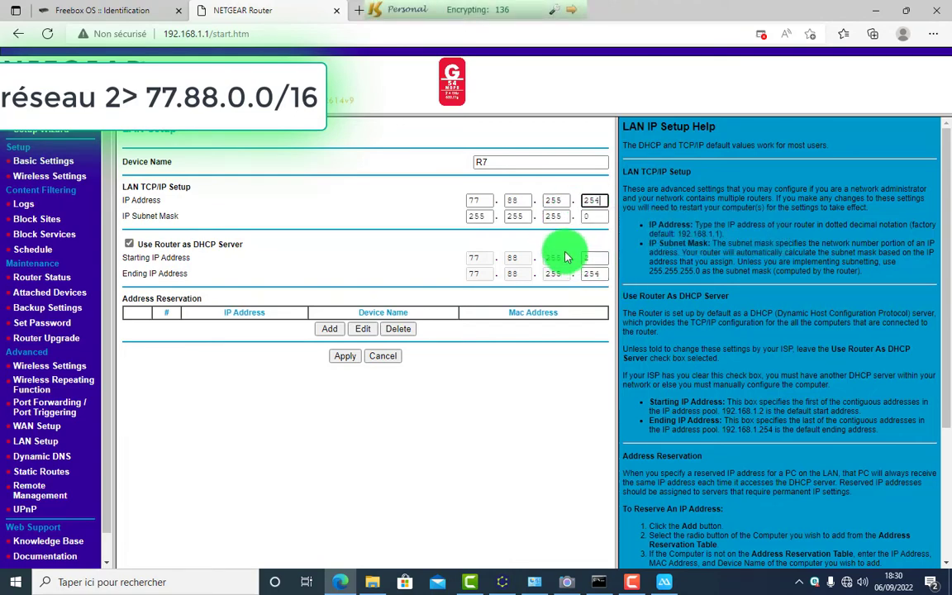
- Change the third subnet mask octet to 0, making the mask 255.255.0.0
{"action": "left_click", "coordinate": [561, 219]}
{"action": "double_click", "coordinate": [561, 219]}
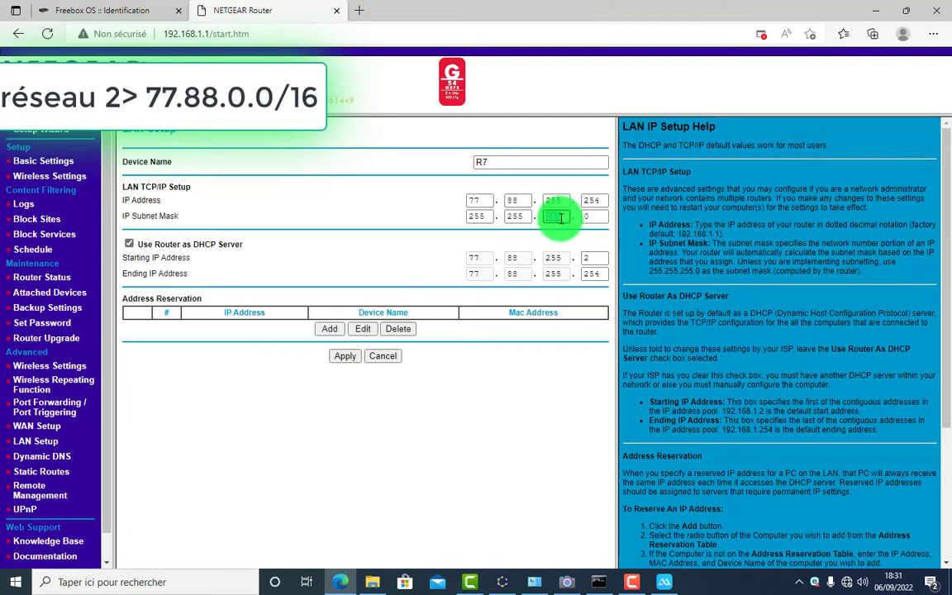
{"action": "key", "text": "BackSpace"}
{"action": "type", "text": "0"}
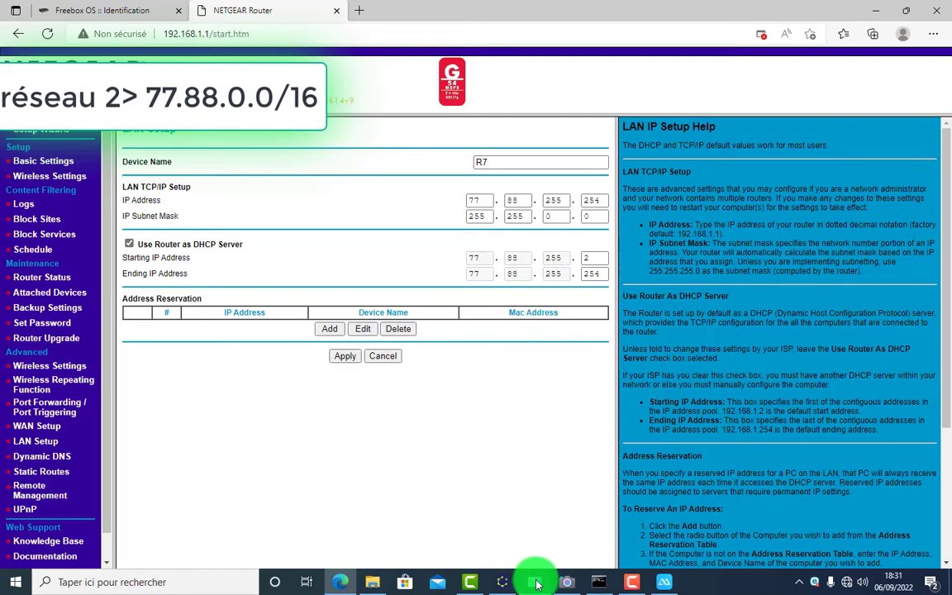
- Correct the desktop PC's address label in yEd to ip 77.88.255.20/16
{"action": "mouse_move", "coordinate": [537, 583]}
{"action": "left_click", "coordinate": [503, 581]}
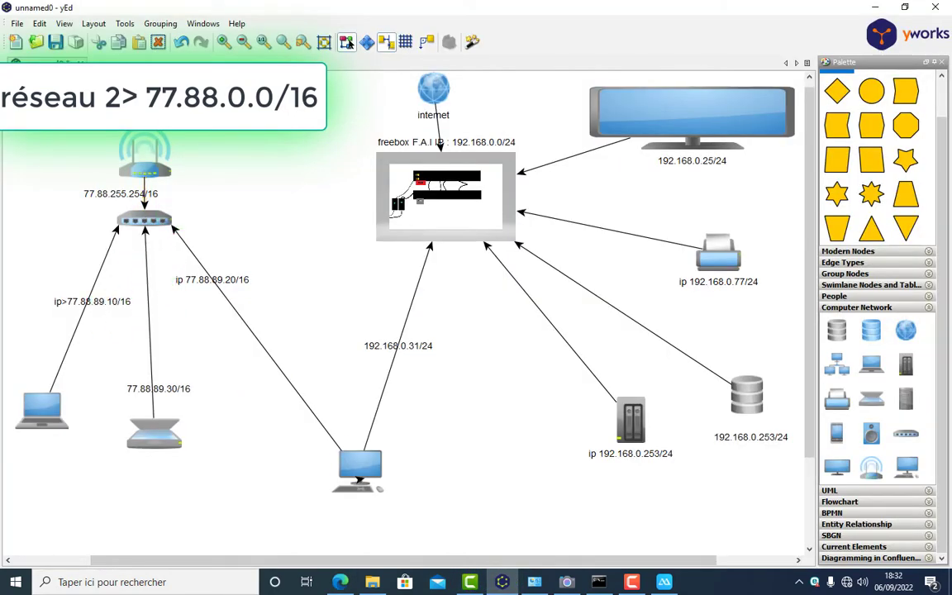
{"action": "left_click", "coordinate": [271, 134]}
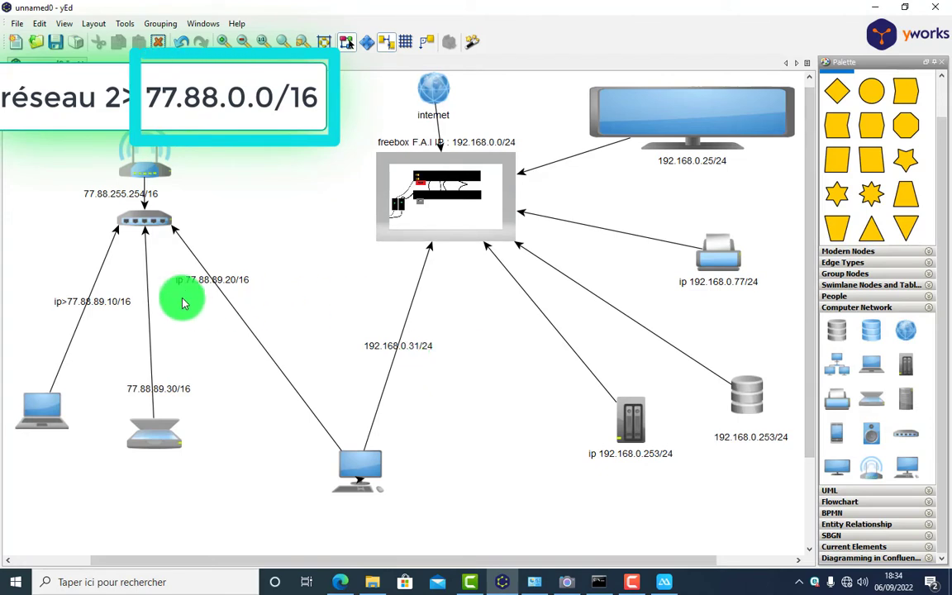
{"action": "double_click", "coordinate": [218, 283]}
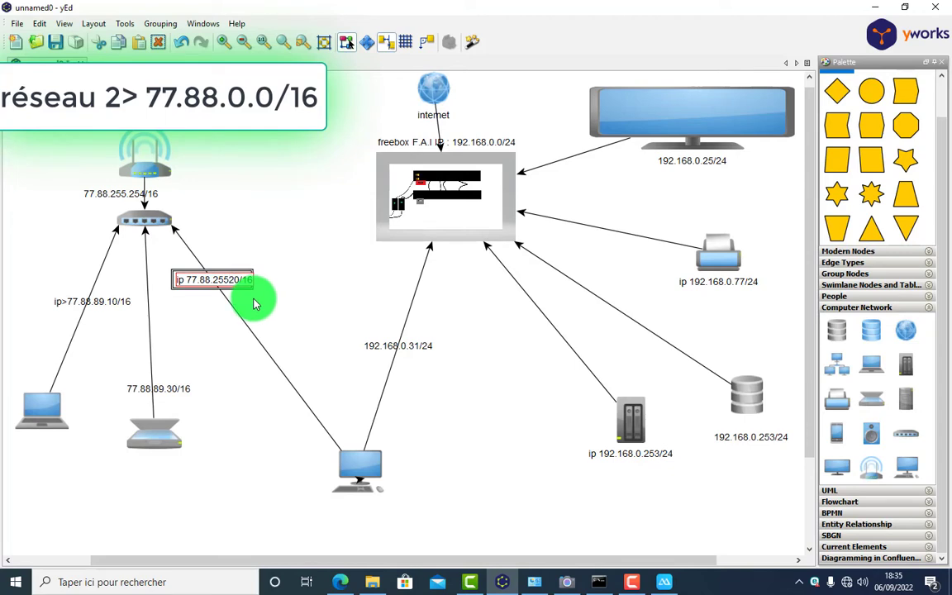
{"action": "type", "text": "."}
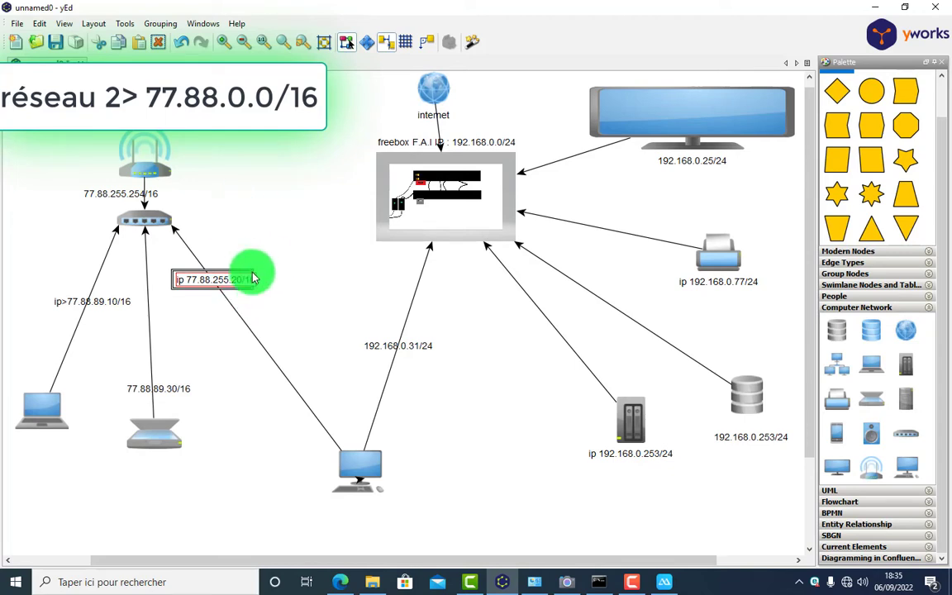
{"action": "key", "text": "Return"}
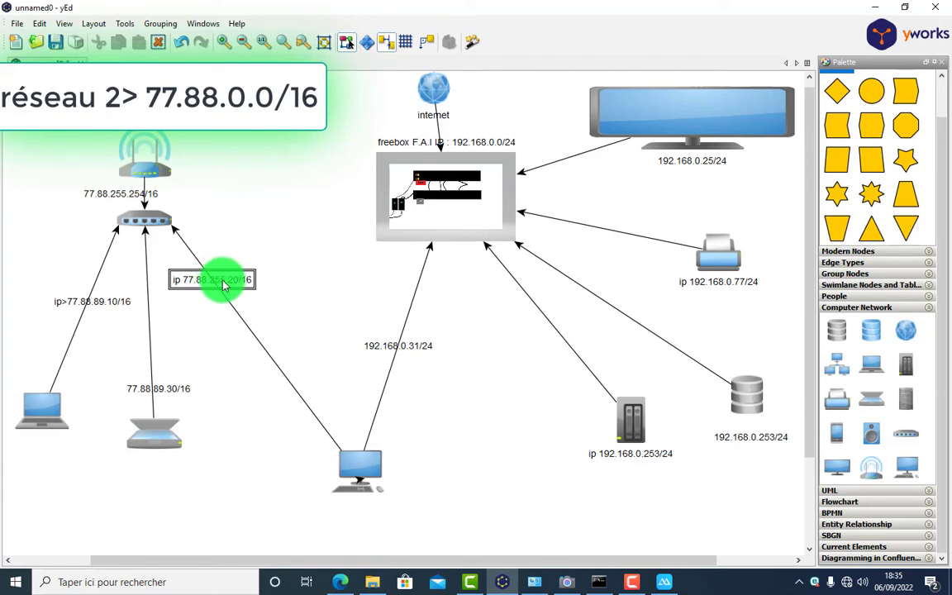
- Change the scanner's address label from 77.88.89.30/16 to 77.88.253.30/16
{"action": "right_click", "coordinate": [165, 389]}
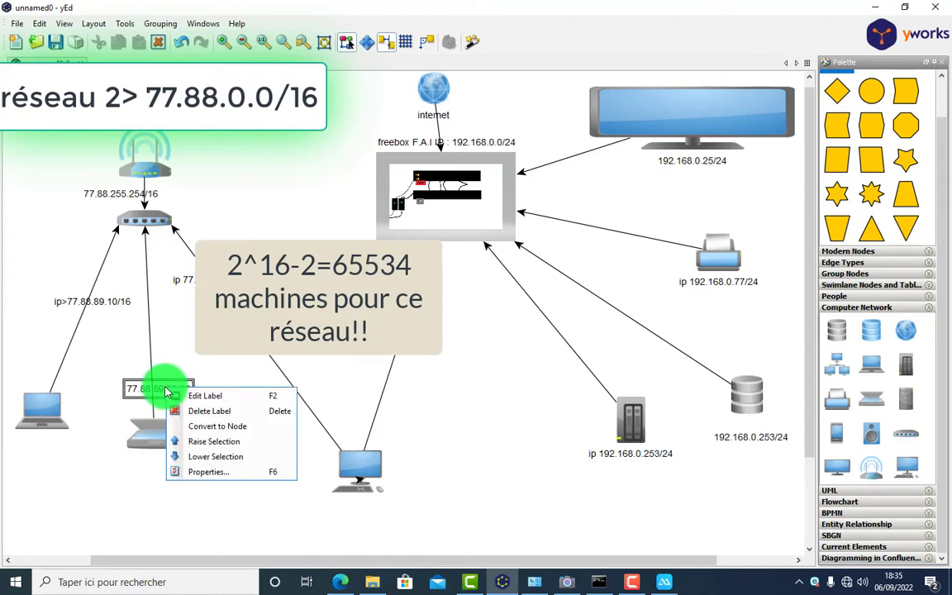
{"action": "left_click", "coordinate": [206, 403]}
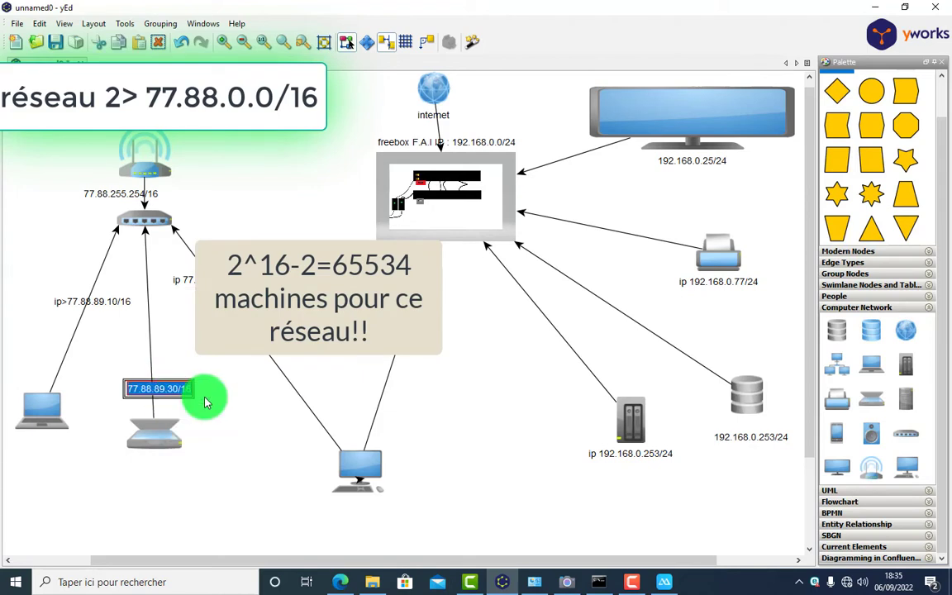
{"action": "left_click", "coordinate": [160, 393]}
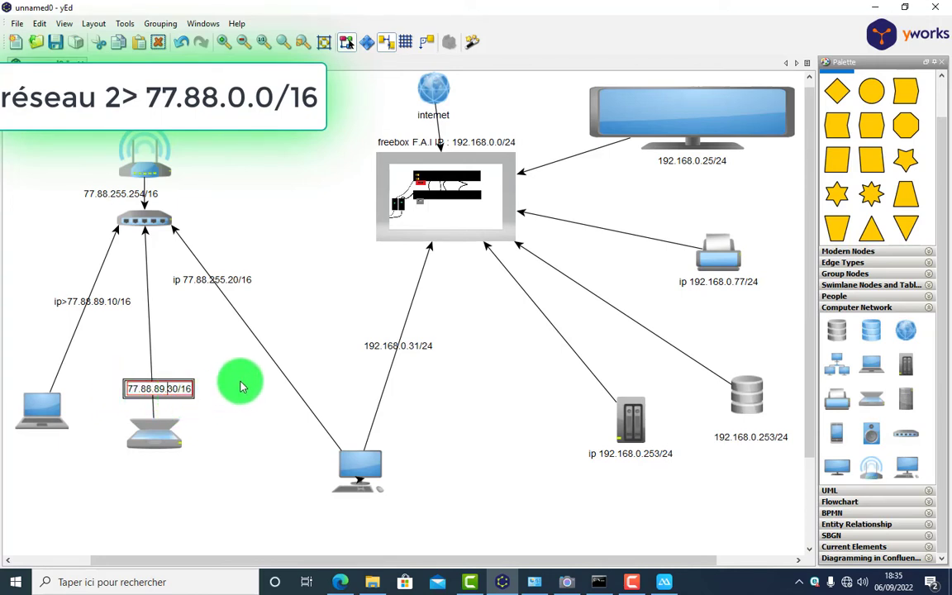
{"action": "key", "text": "BackSpace"}
{"action": "key", "text": "BackSpace"}
{"action": "type", "text": "253"}
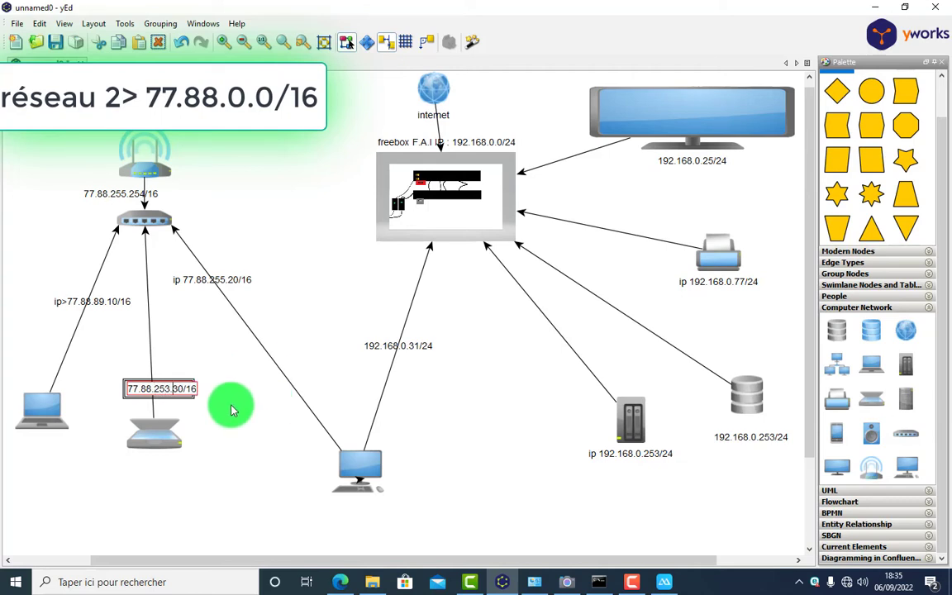
{"action": "left_click", "coordinate": [232, 411]}
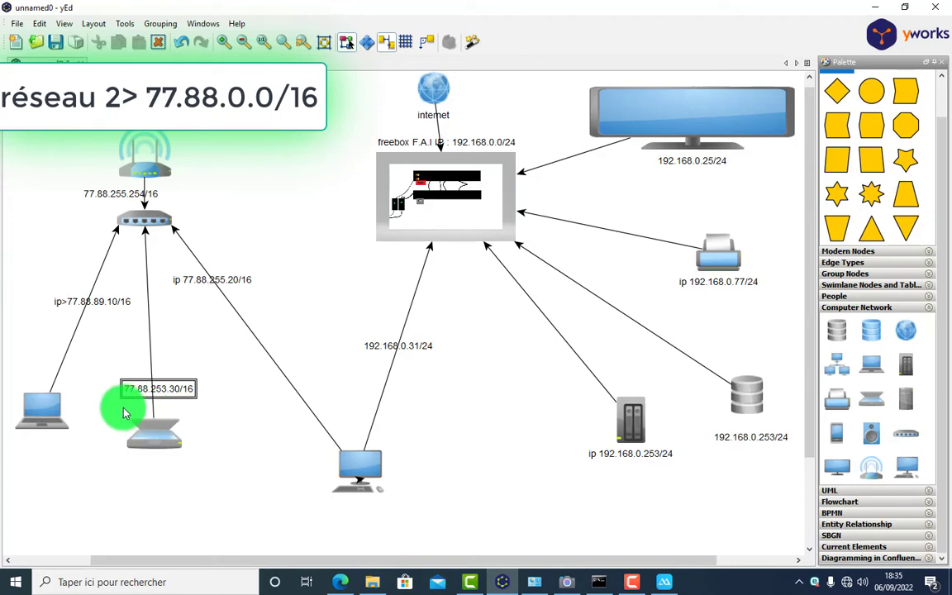
- Replace 89 with 255 in the laptop's label so it reads 77.88.255.10/16
{"action": "double_click", "coordinate": [103, 304]}
{"action": "left_click", "coordinate": [102, 308]}
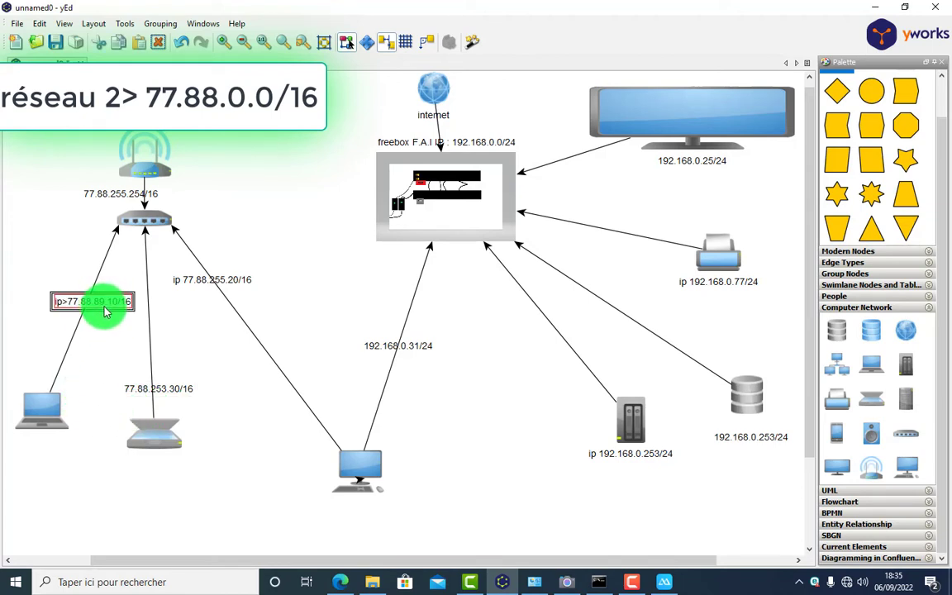
{"action": "key", "text": "BackSpace"}
{"action": "key", "text": "BackSpace"}
{"action": "key", "text": "BackSpace"}
{"action": "type", "text": "25."}
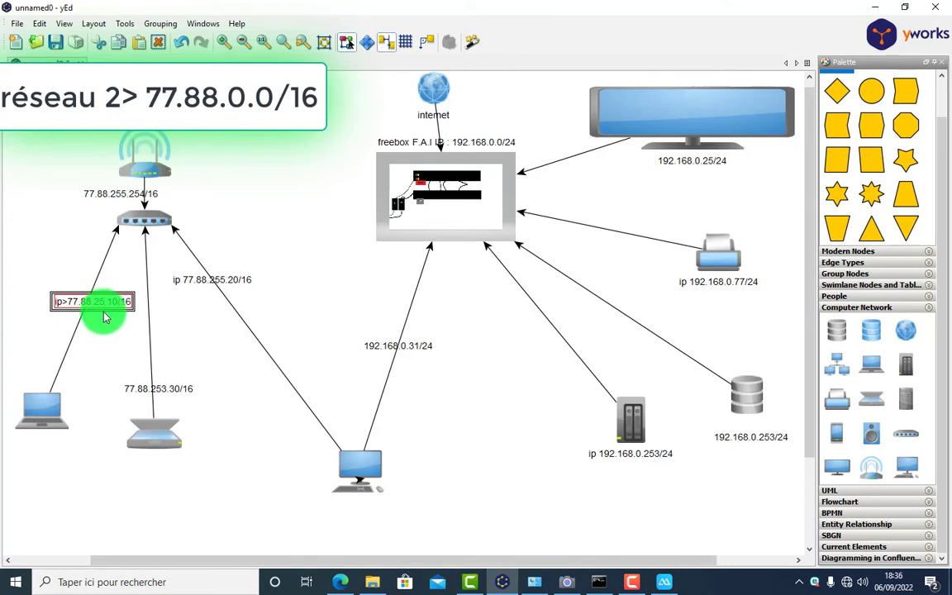
{"action": "type", "text": "5"}
{"action": "key", "text": "Return"}
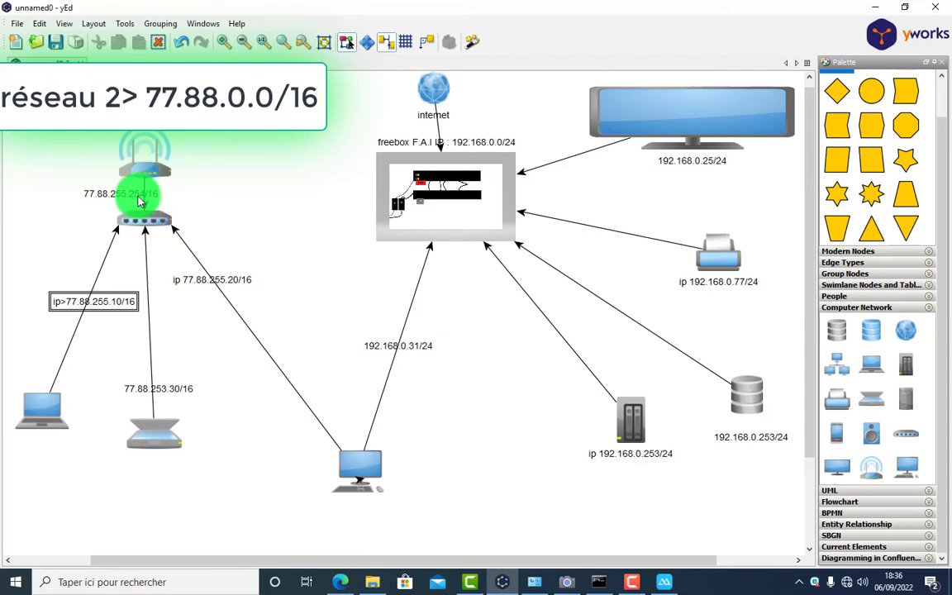
{"action": "left_click", "coordinate": [142, 203]}
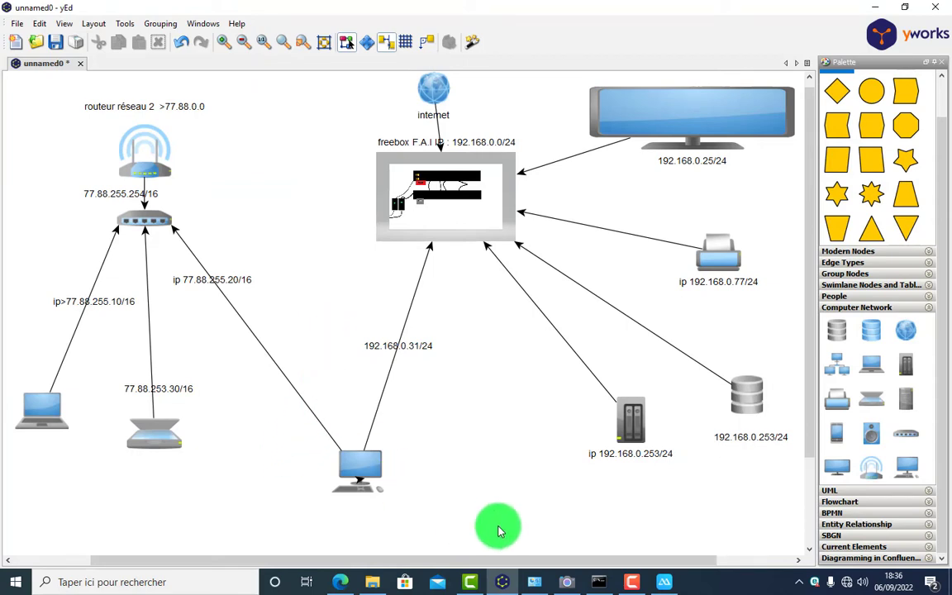
{"action": "mouse_move", "coordinate": [545, 582]}
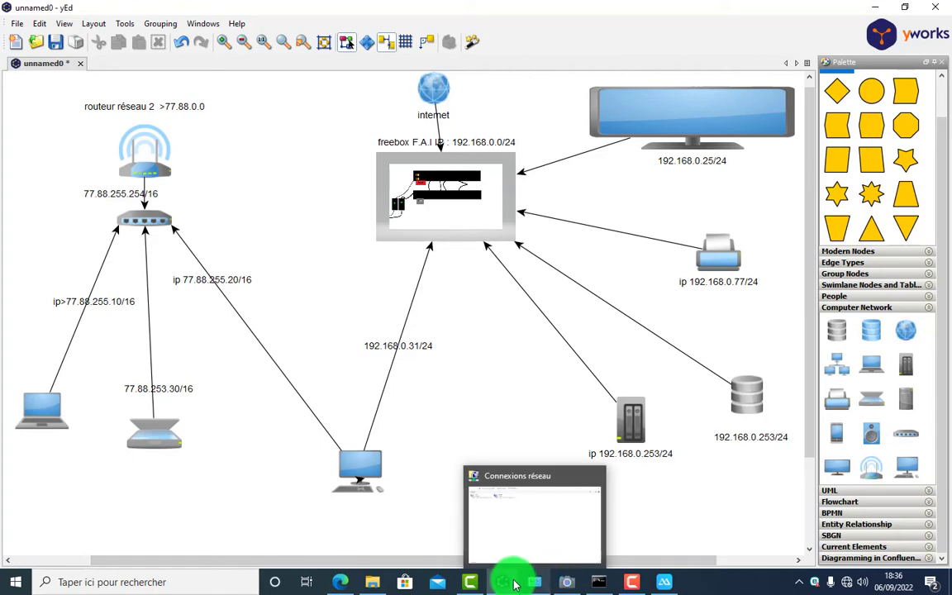
- Apply the LAN Setup changes, sign in with the admin credentials, and apply again
{"action": "left_click", "coordinate": [349, 583]}
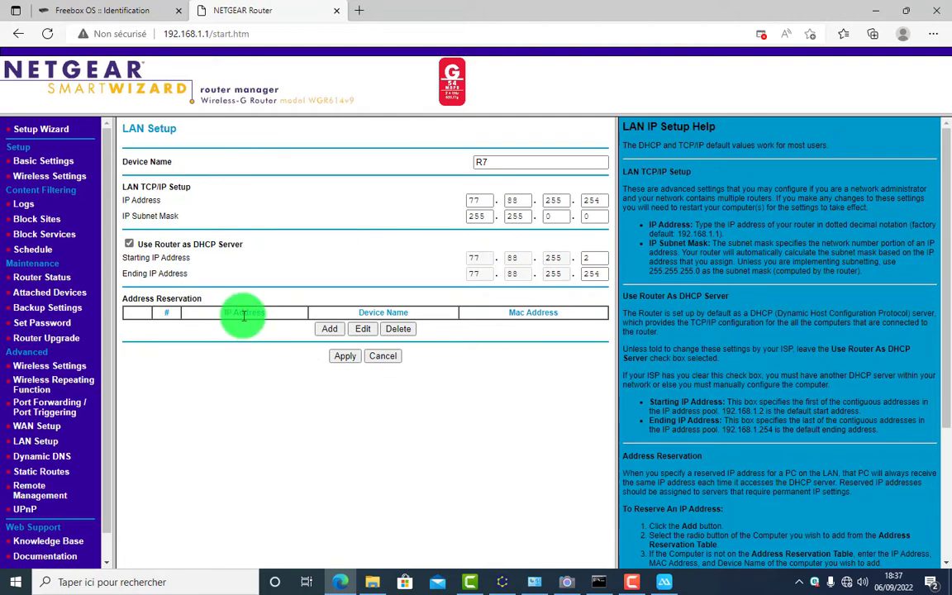
{"action": "left_click", "coordinate": [351, 356]}
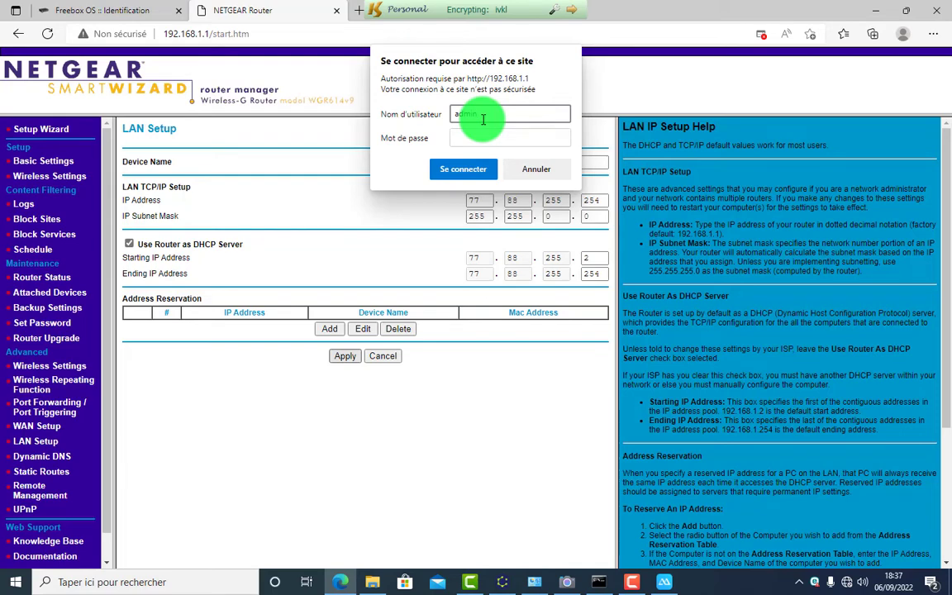
{"action": "left_click", "coordinate": [476, 136]}
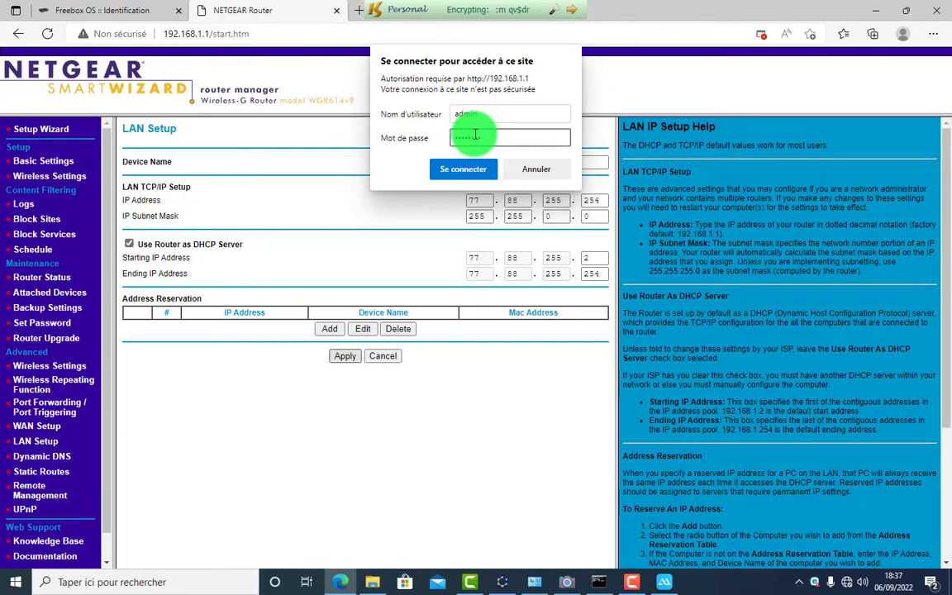
{"action": "key", "text": "Return"}
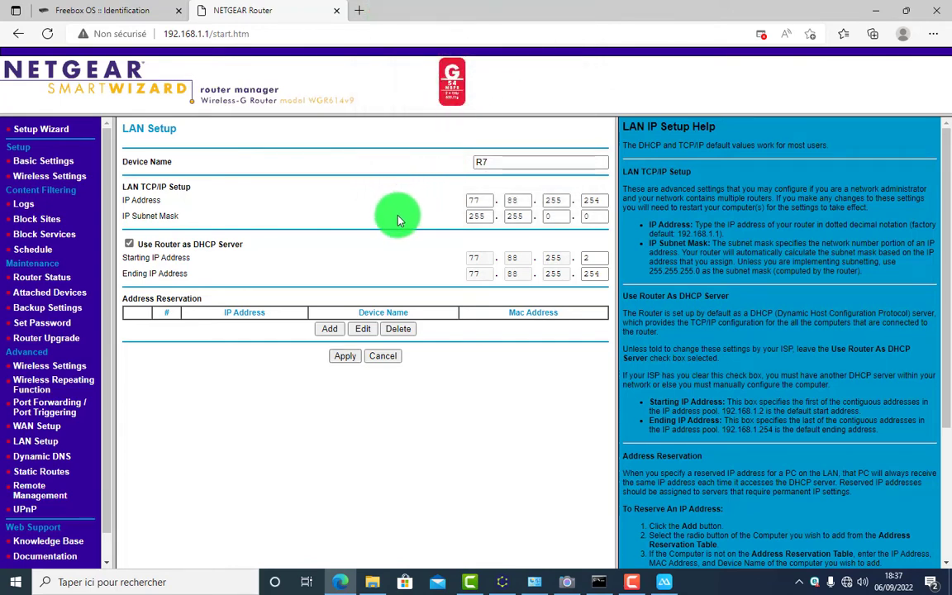
{"action": "left_click", "coordinate": [339, 357]}
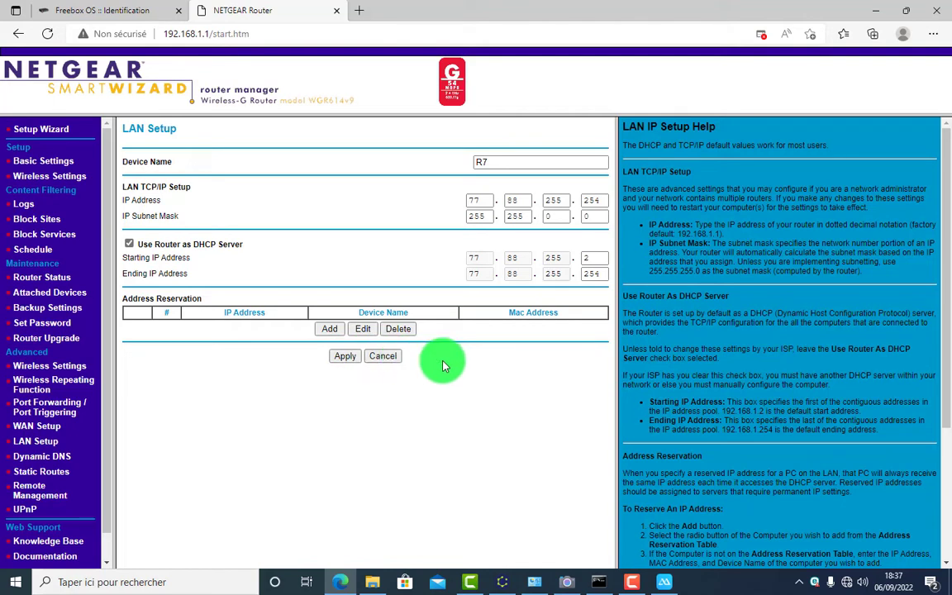
- Apply the LAN Setup page once more and wait for Basic Settings to load
{"action": "left_click", "coordinate": [350, 361]}
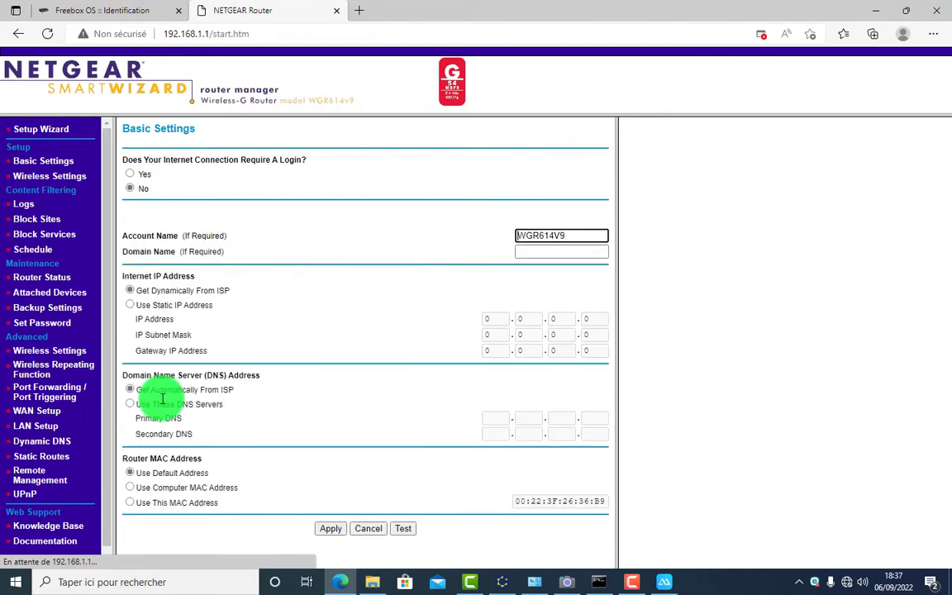
- See that the 192.168.1.1 page no longer loads and bring Command Prompt forward
{"action": "left_click", "coordinate": [46, 436]}
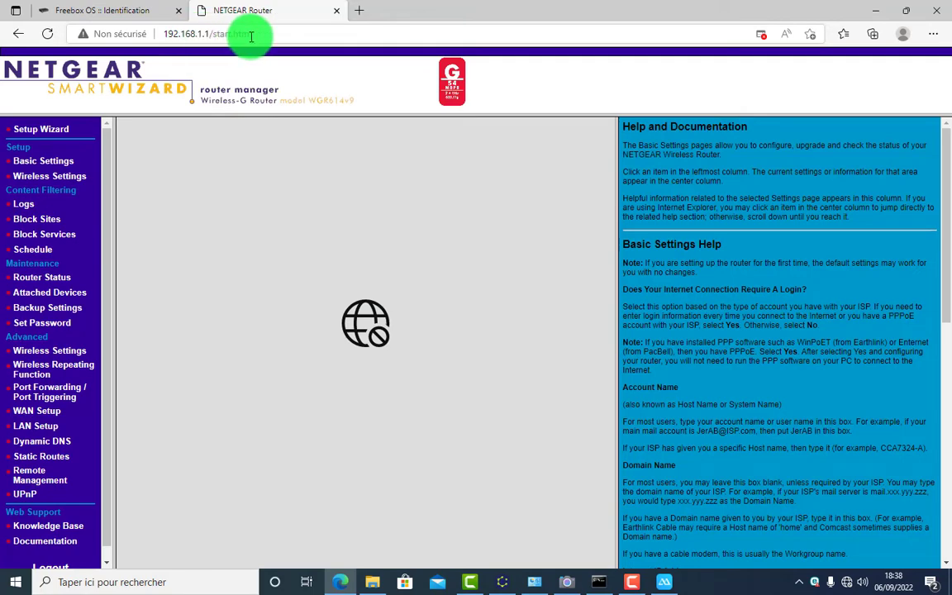
{"action": "left_click", "coordinate": [600, 584]}
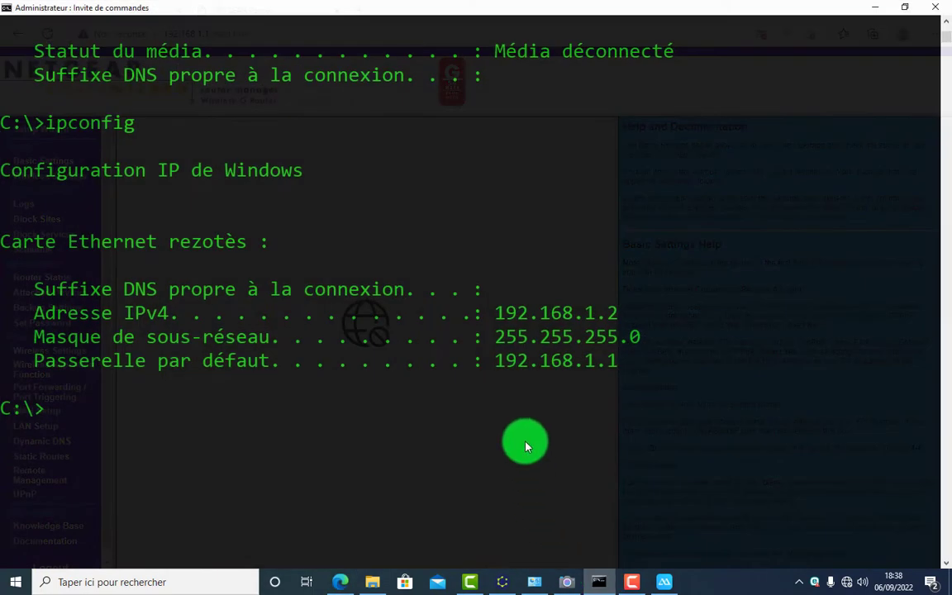
- Run ipconfig to check the PC's new IP configuration
{"action": "type", "text": "ip"}
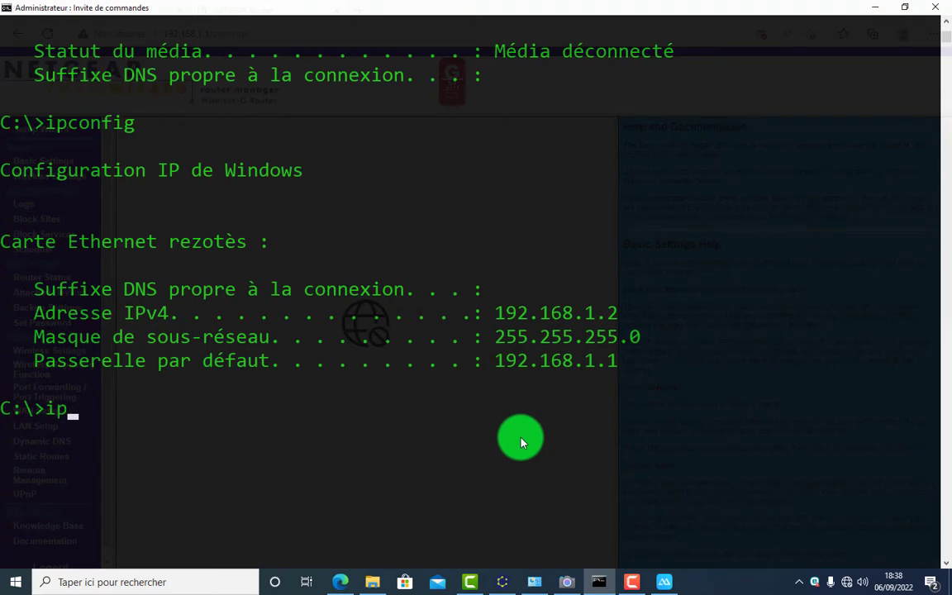
{"action": "type", "text": "confi"}
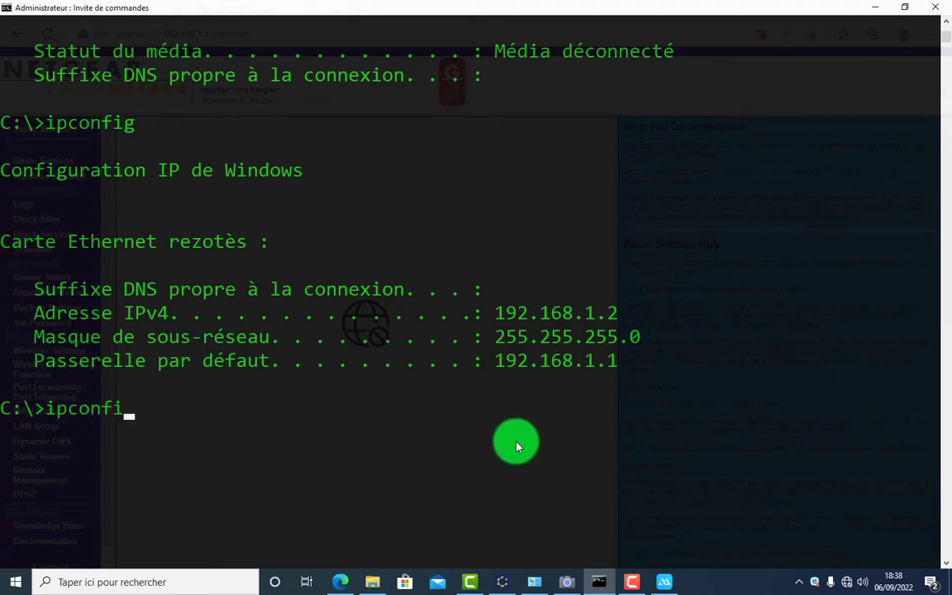
{"action": "type", "text": "g"}
{"action": "key", "text": "Return"}
{"action": "scroll", "coordinate": [526, 416], "scroll_direction": "down", "scroll_amount": 1}
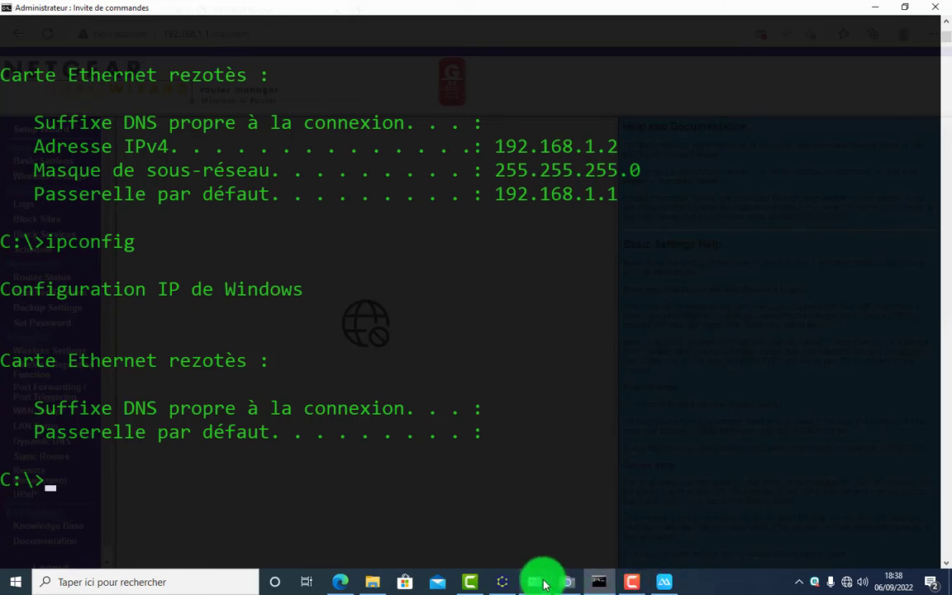
{"action": "left_click", "coordinate": [545, 584]}
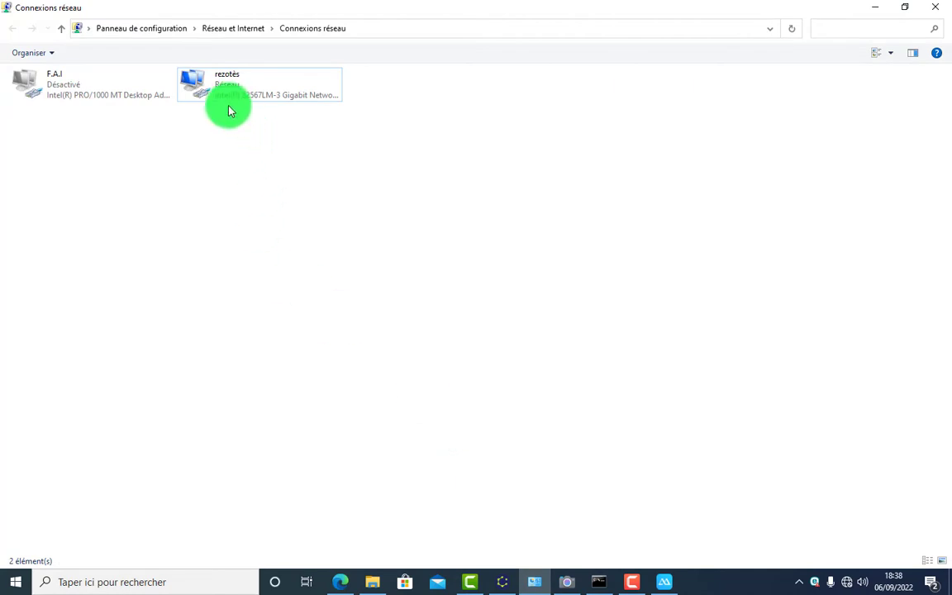
{"action": "left_click", "coordinate": [591, 582]}
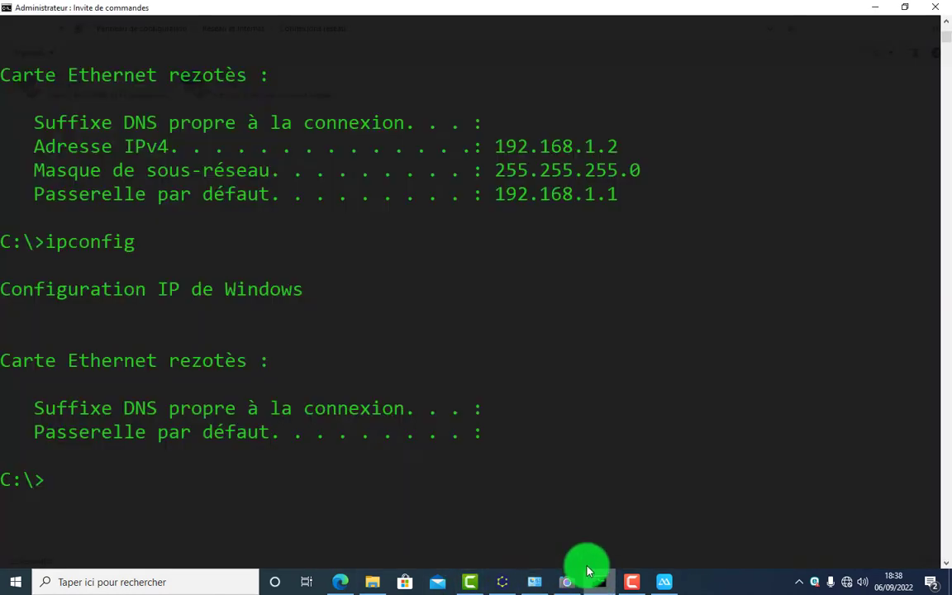
- Clear the console, rerun ipconfig, and copy the gateway address 77.88.255.254
{"action": "type", "text": "cls"}
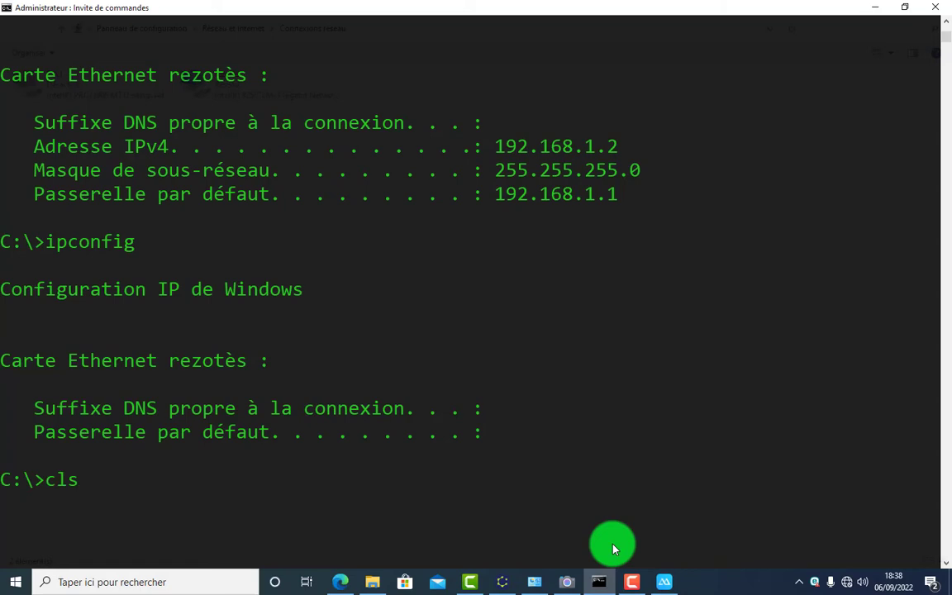
{"action": "key", "text": "Return"}
{"action": "type", "text": "ipconfig"}
{"action": "key", "text": "Return"}
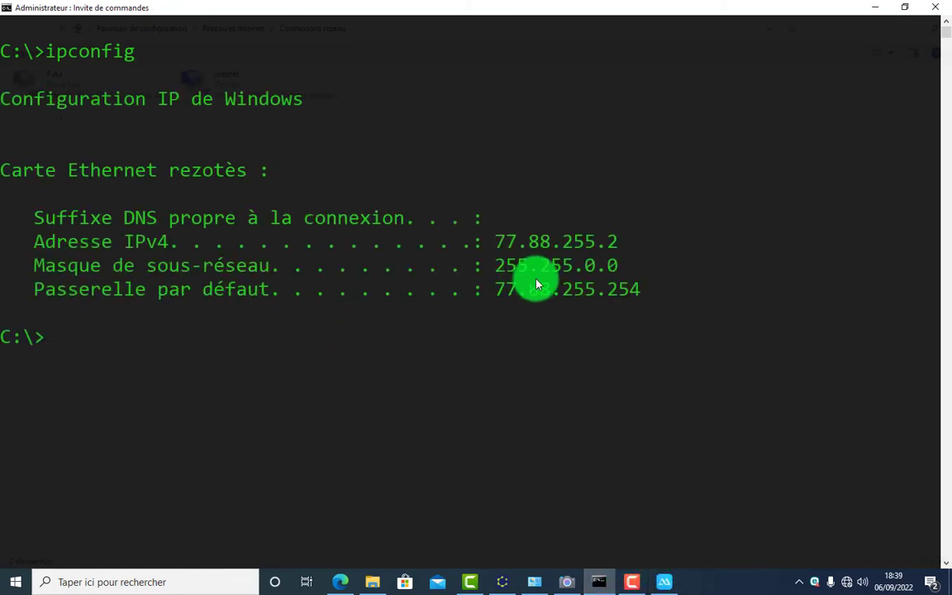
{"action": "left_click_drag", "start_coordinate": [641, 294], "coordinate": [489, 296]}
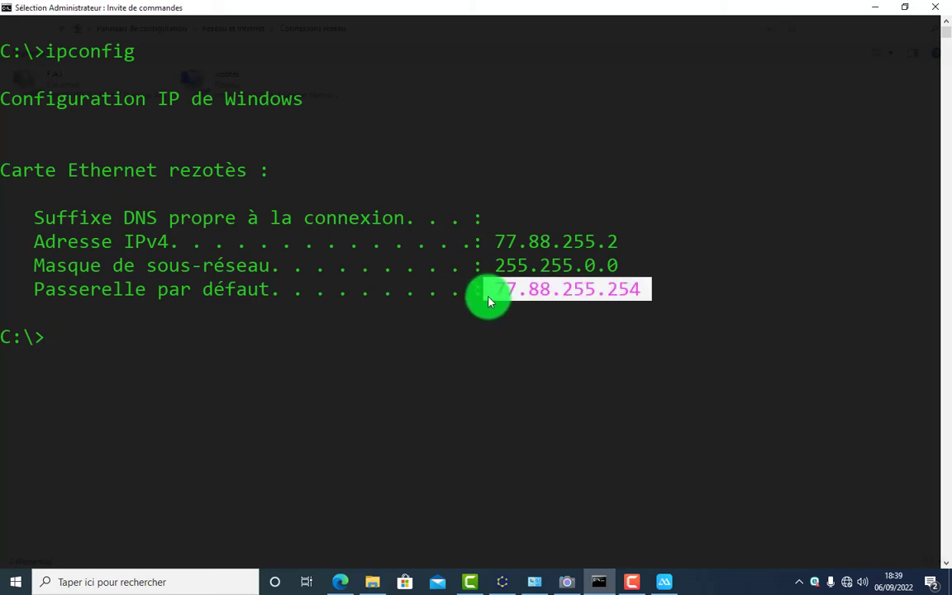
{"action": "right_click", "coordinate": [510, 296]}
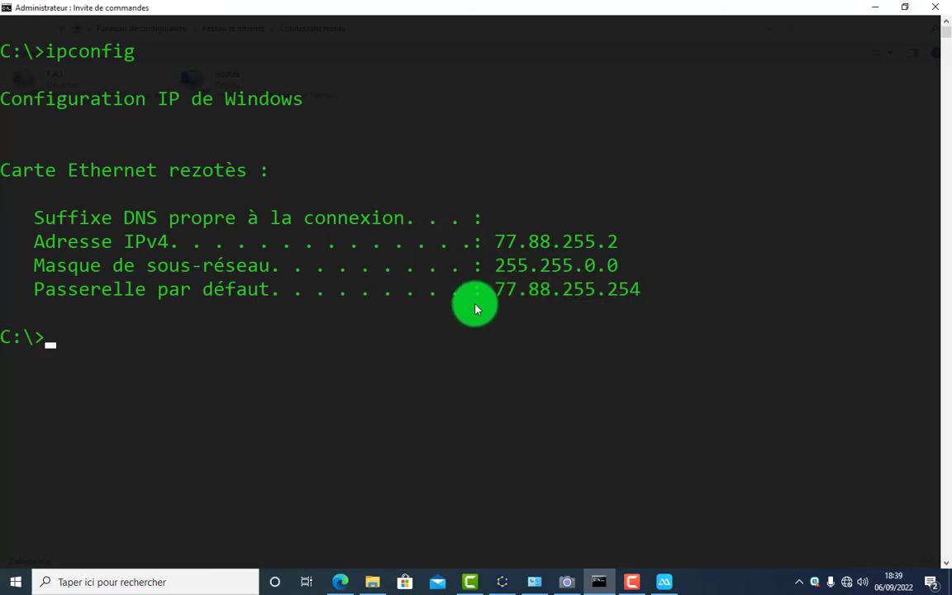
{"action": "left_click", "coordinate": [878, 9]}
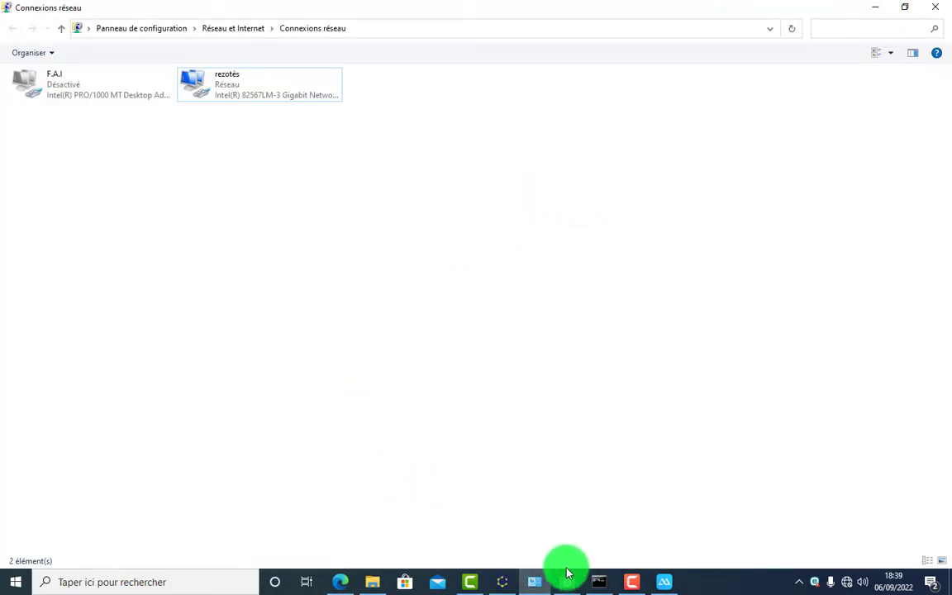
{"action": "left_click", "coordinate": [596, 583]}
{"action": "left_click_drag", "start_coordinate": [645, 291], "coordinate": [505, 289]}
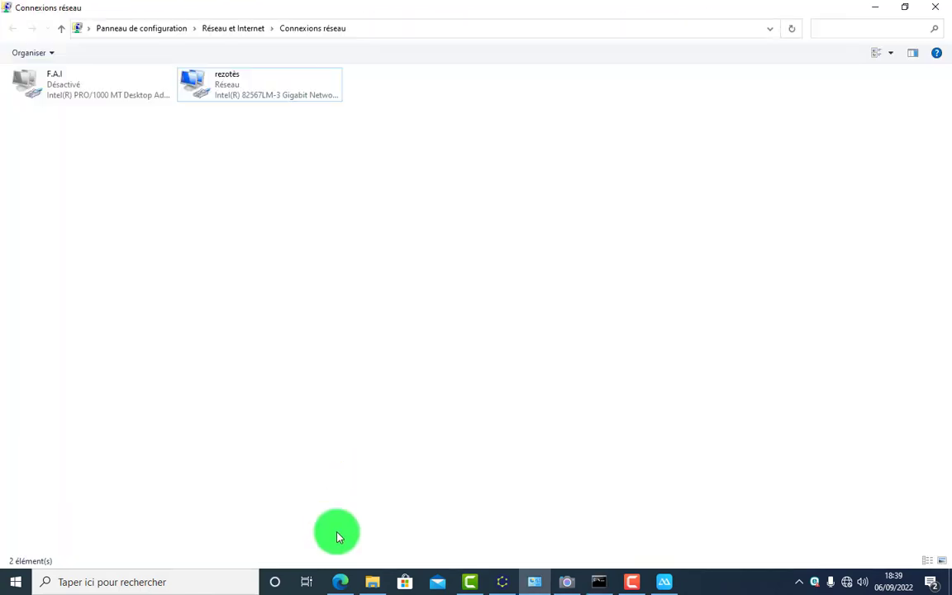
- Paste 77.88.255.254 into Edge's address bar to load the router admin page
{"action": "left_click", "coordinate": [338, 578]}
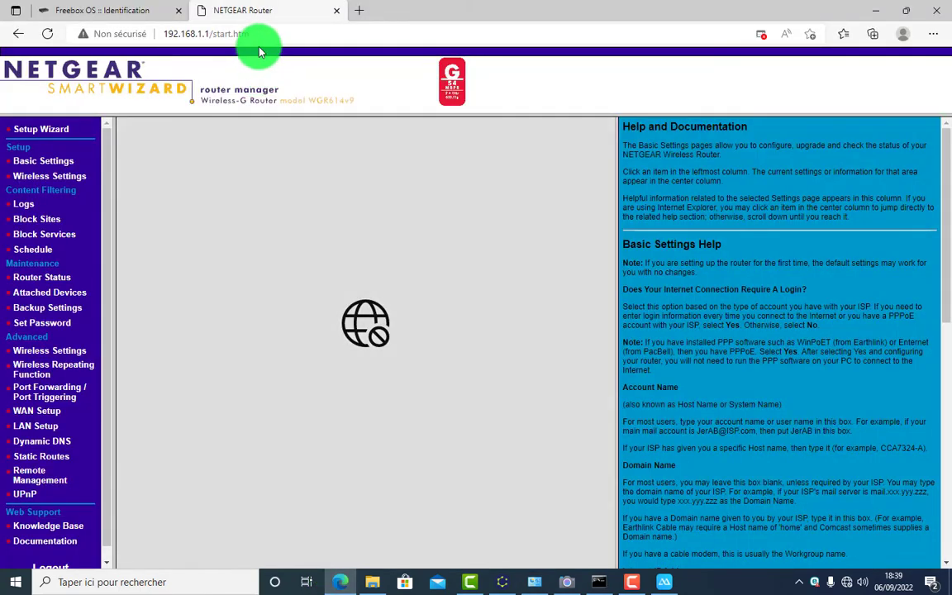
{"action": "left_click", "coordinate": [248, 34]}
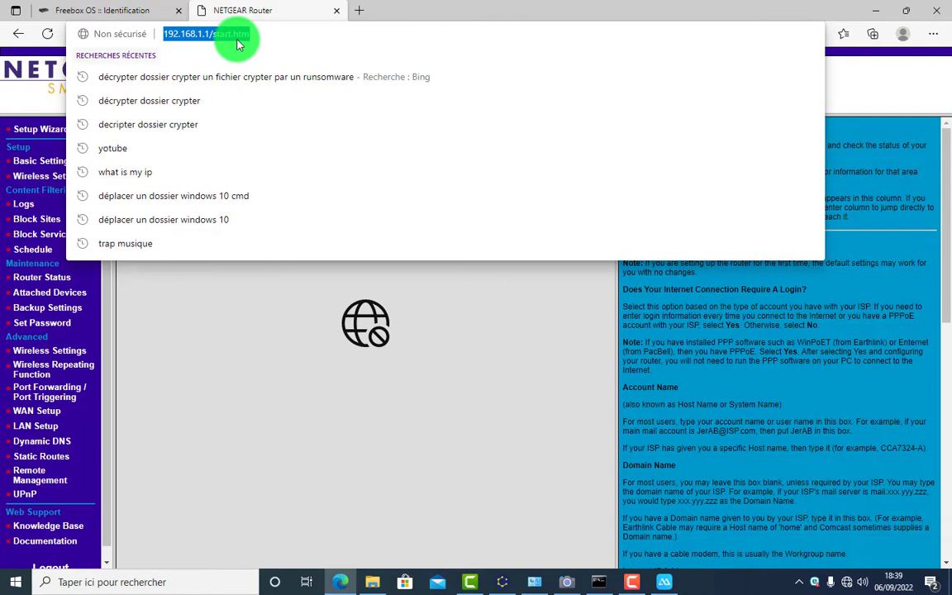
{"action": "type", "text": "77.65.253.254"}
{"action": "key", "text": "Return"}
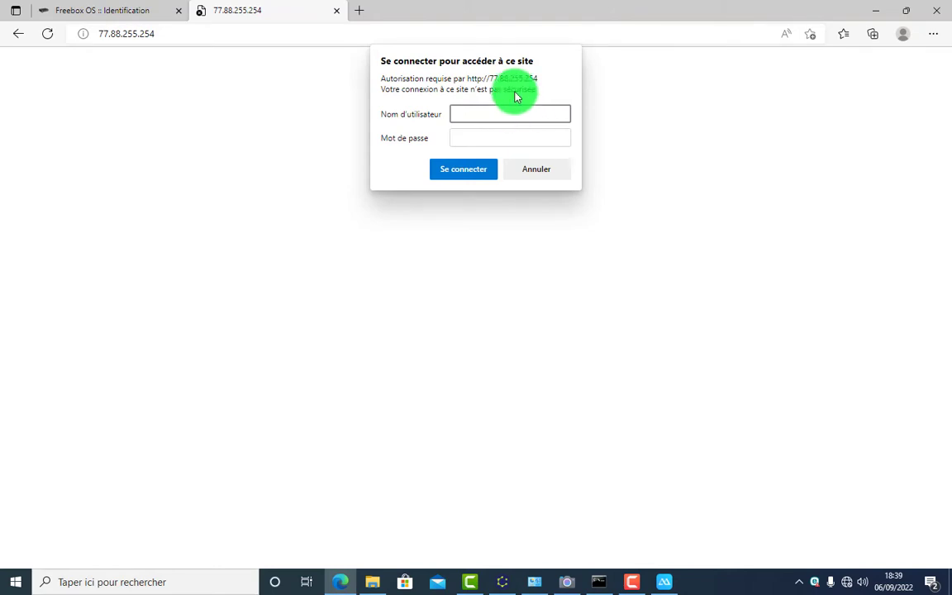
- Sign in to the router with the admin username and password
{"action": "type", "text": "admin"}
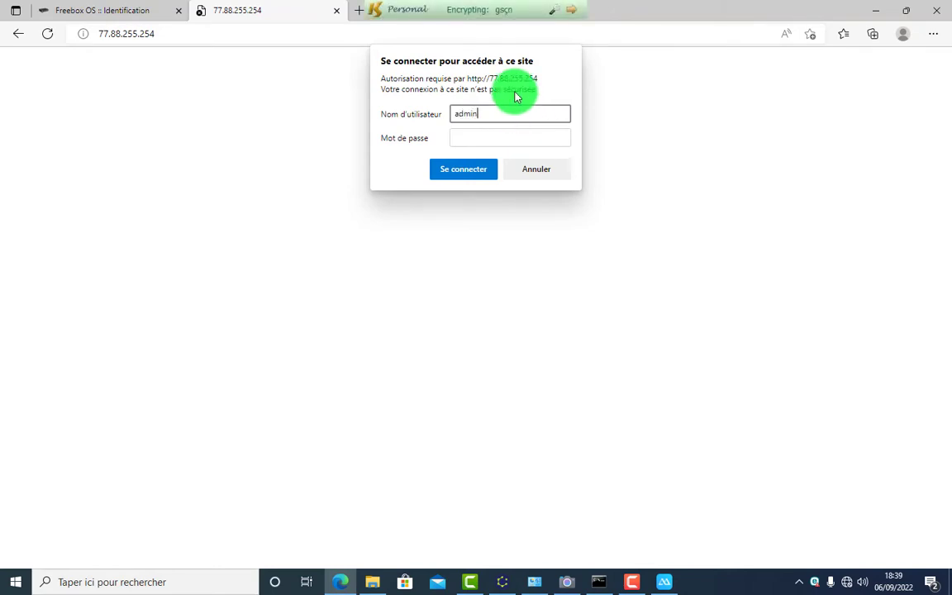
{"action": "left_click", "coordinate": [505, 139]}
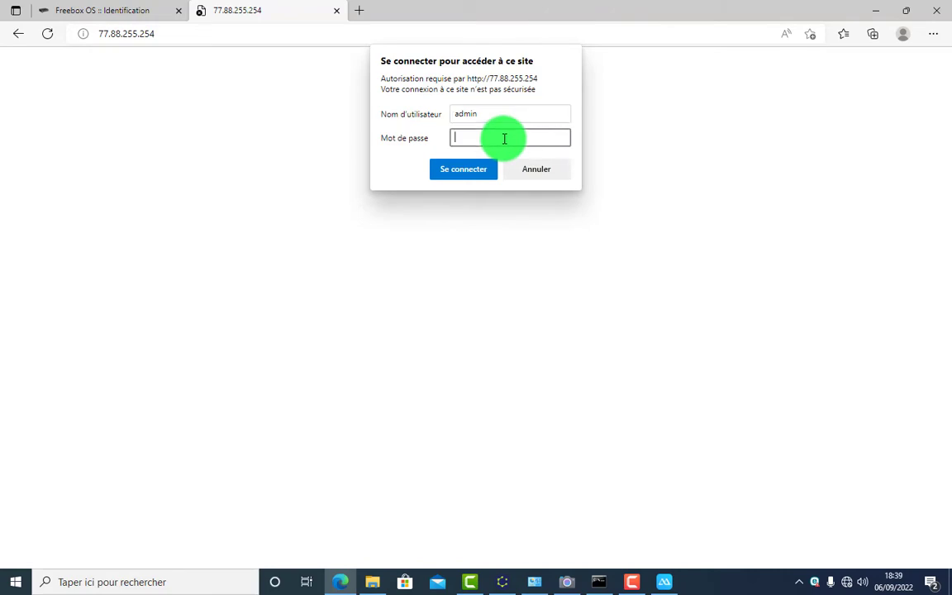
{"action": "type", "text": "••"}
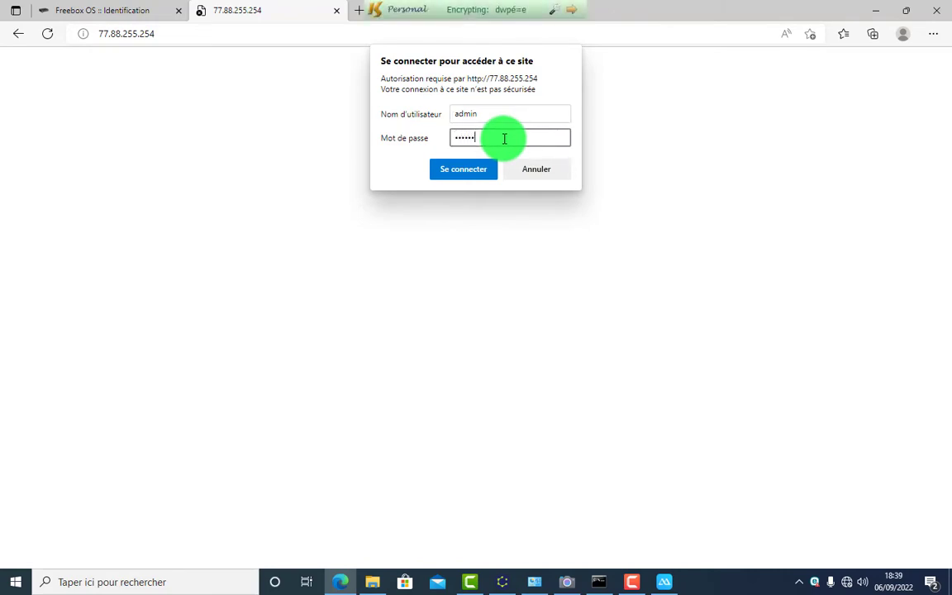
{"action": "left_click", "coordinate": [456, 172]}
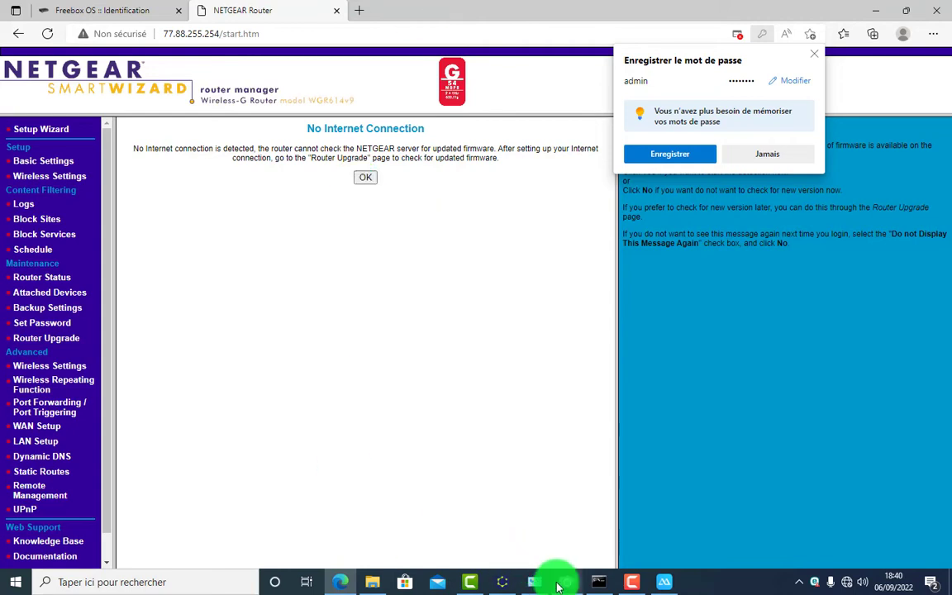
{"action": "left_click", "coordinate": [561, 582]}
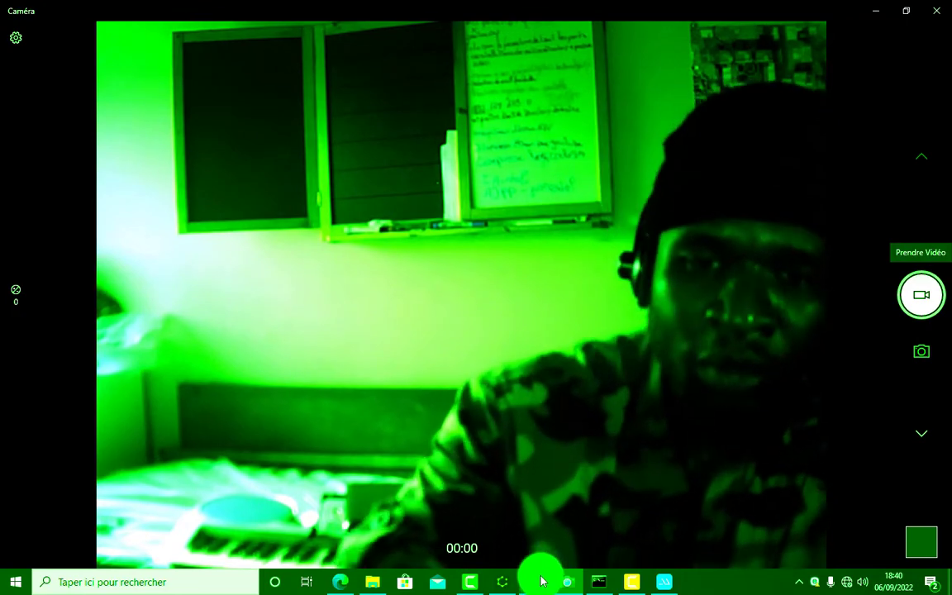
{"action": "mouse_move", "coordinate": [541, 582]}
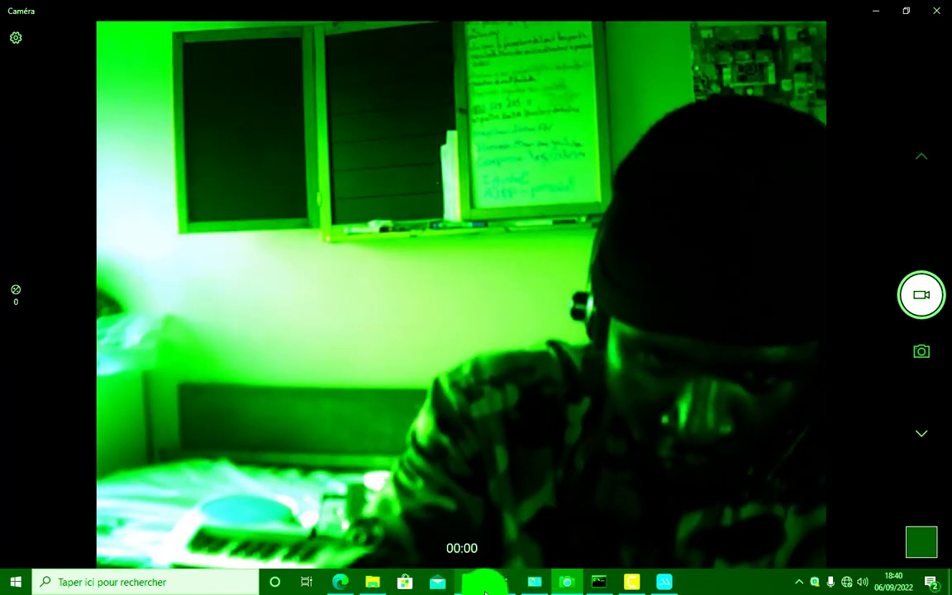
{"action": "mouse_move", "coordinate": [499, 588]}
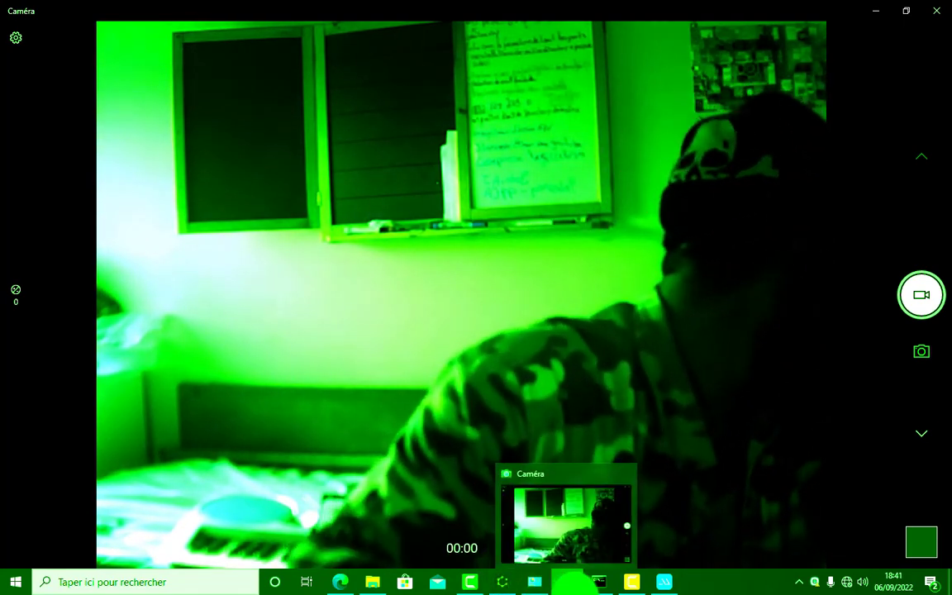
{"action": "mouse_move", "coordinate": [591, 583]}
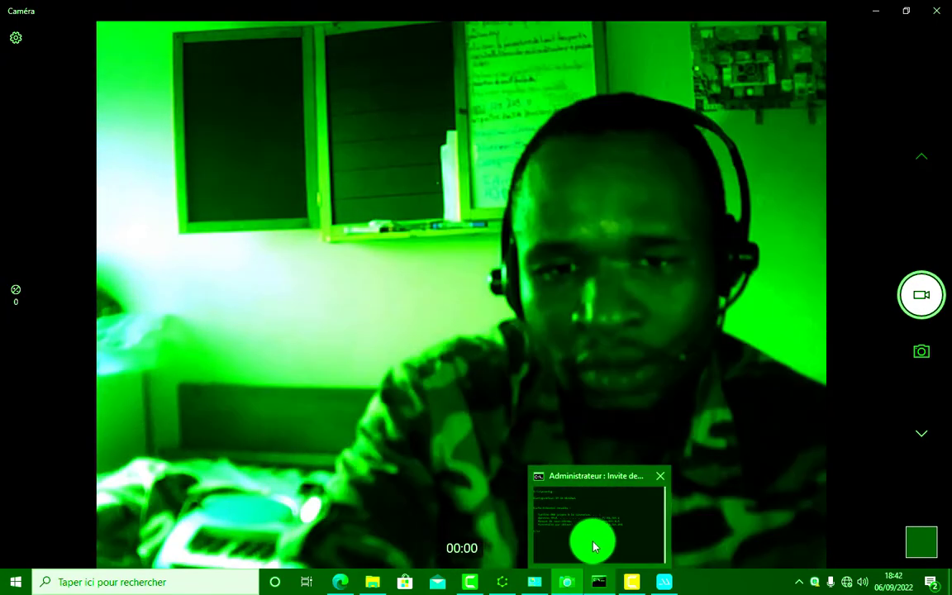
{"action": "mouse_move", "coordinate": [570, 536]}
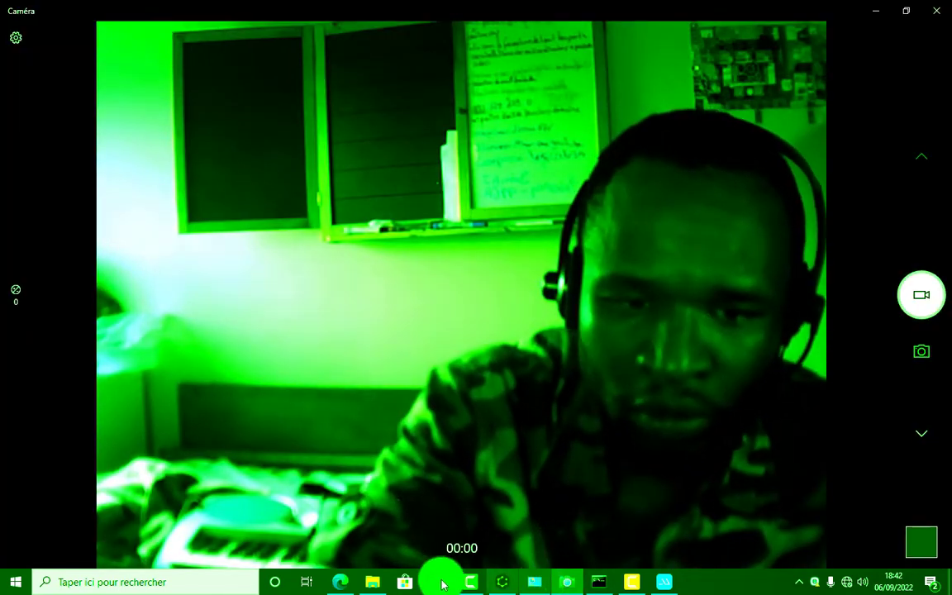
{"action": "left_click", "coordinate": [340, 580]}
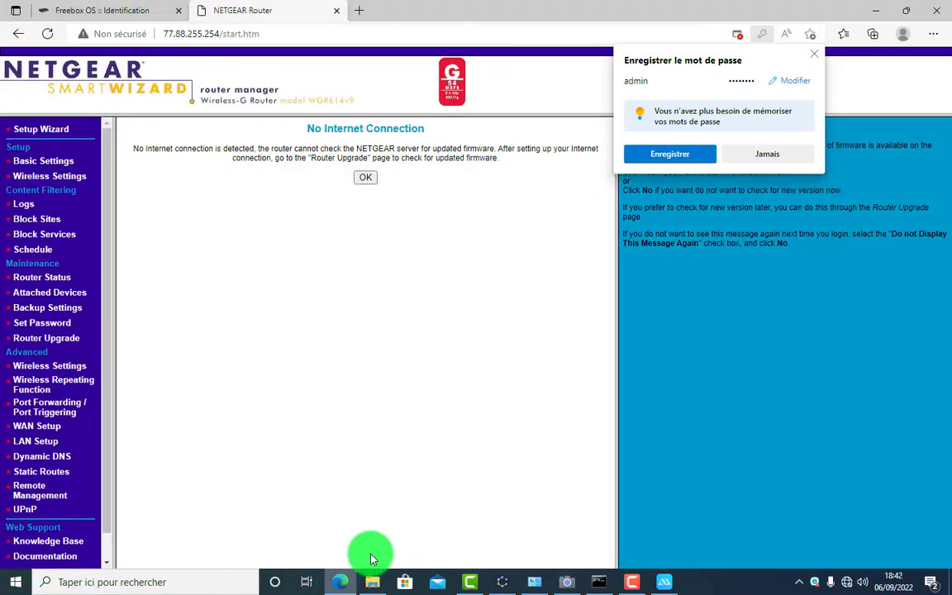
- Decline saving the router password in Edge and return to Command Prompt
{"action": "left_click", "coordinate": [767, 155]}
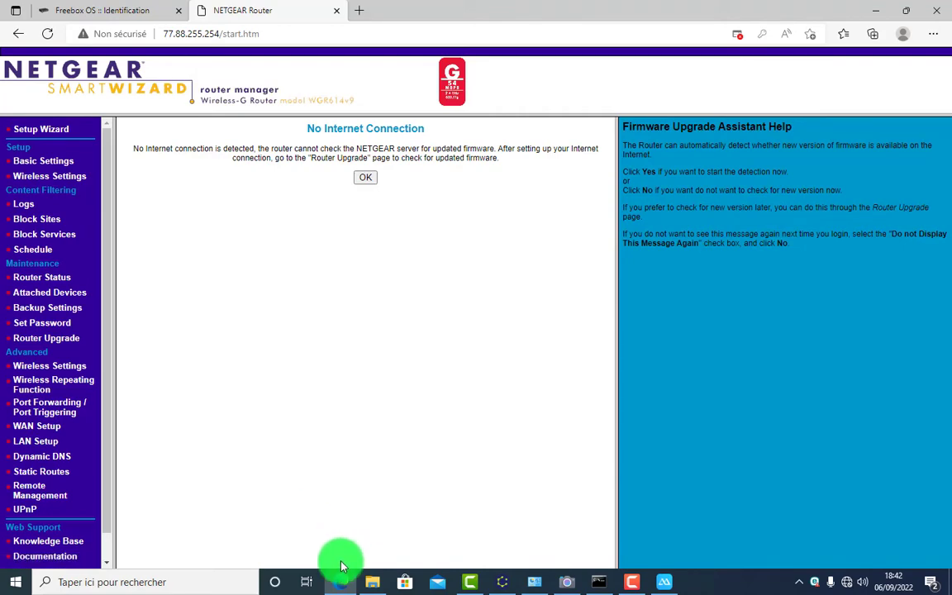
{"action": "left_click", "coordinate": [597, 583]}
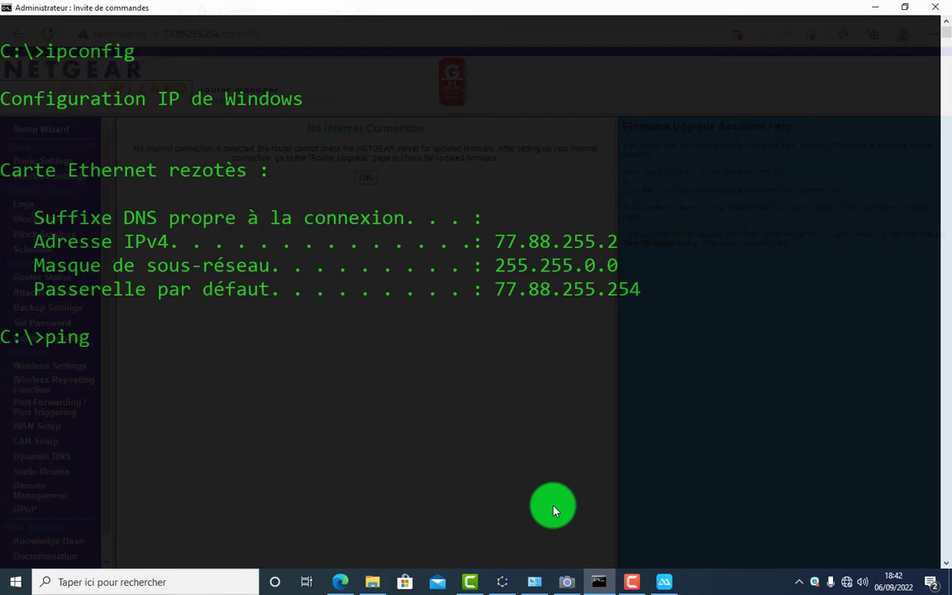
- Ping 8.8.8.8 twice; router 77.88.255.254 answers destination network unreachable
{"action": "type", "text": "ping 8.8.8.8"}
{"action": "key", "text": "Return"}
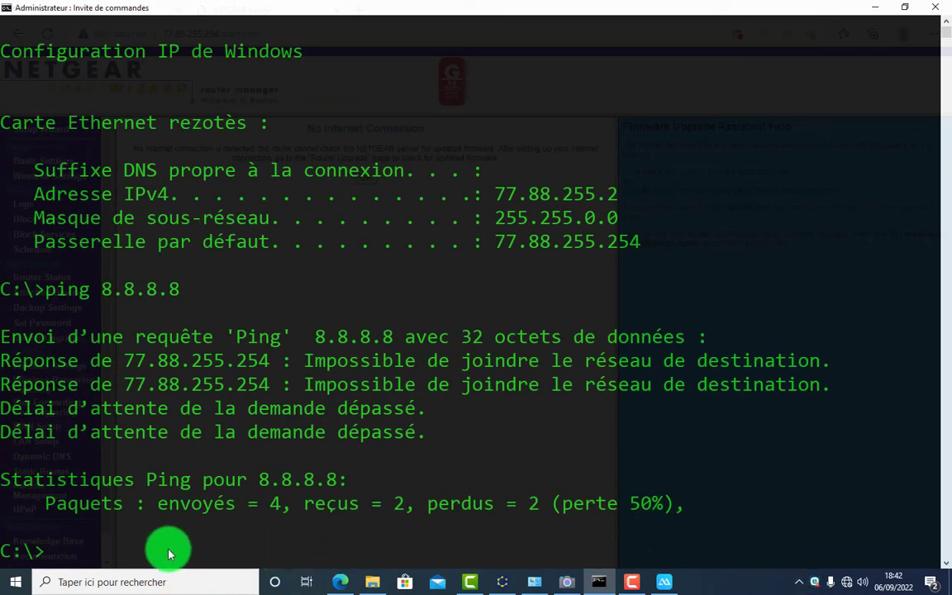
{"action": "scroll", "coordinate": [395, 543], "scroll_direction": "down", "scroll_amount": 1}
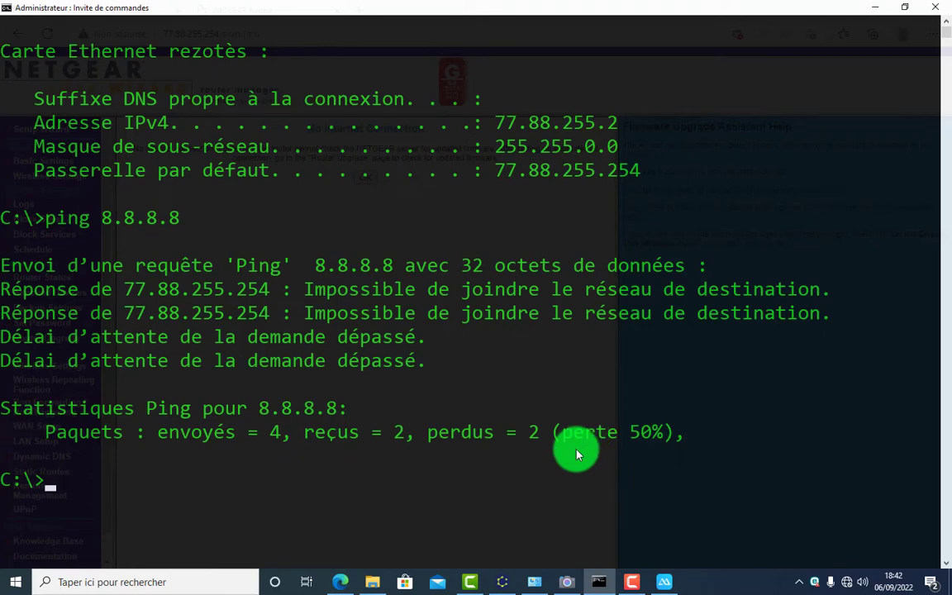
{"action": "key", "text": "Up"}
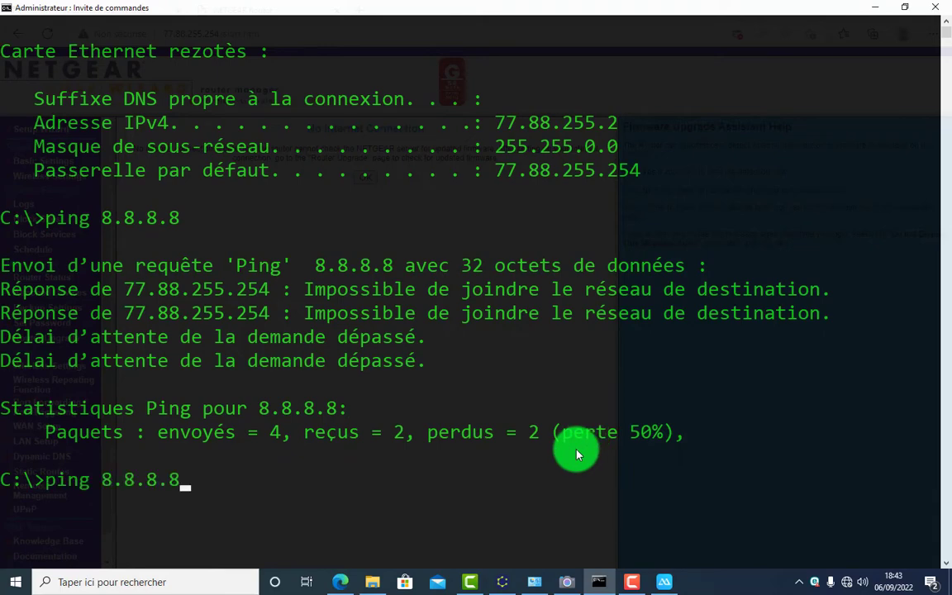
{"action": "key", "text": "Return"}
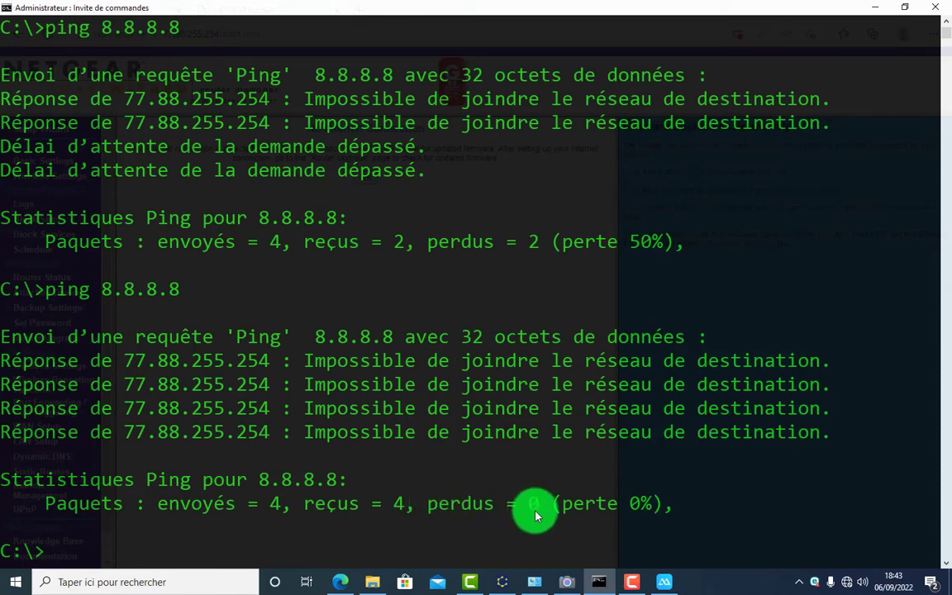
- Select the router's first destination-unreachable reply line in the console output
{"action": "key", "text": "Up"}
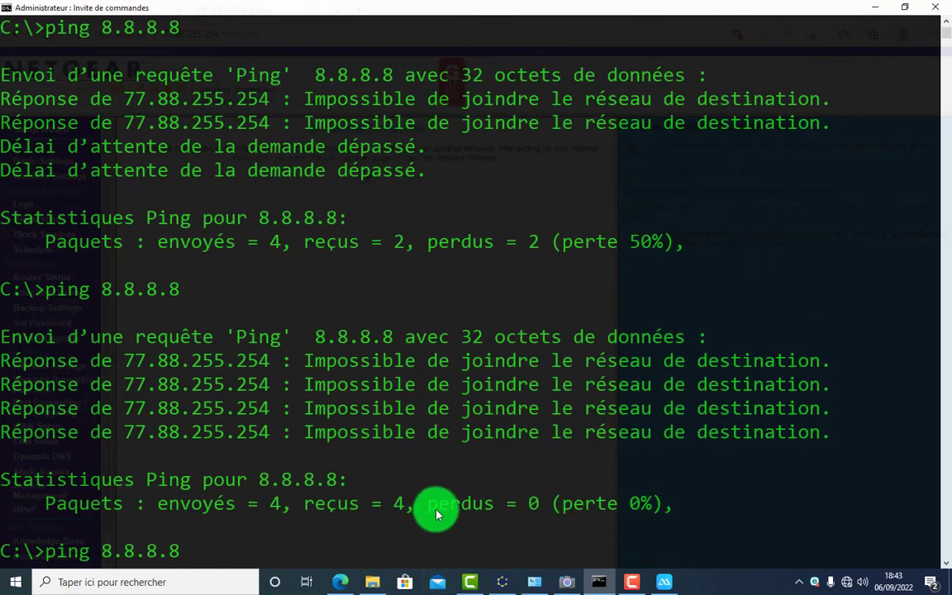
{"action": "left_click_drag", "start_coordinate": [811, 361], "coordinate": [803, 442]}
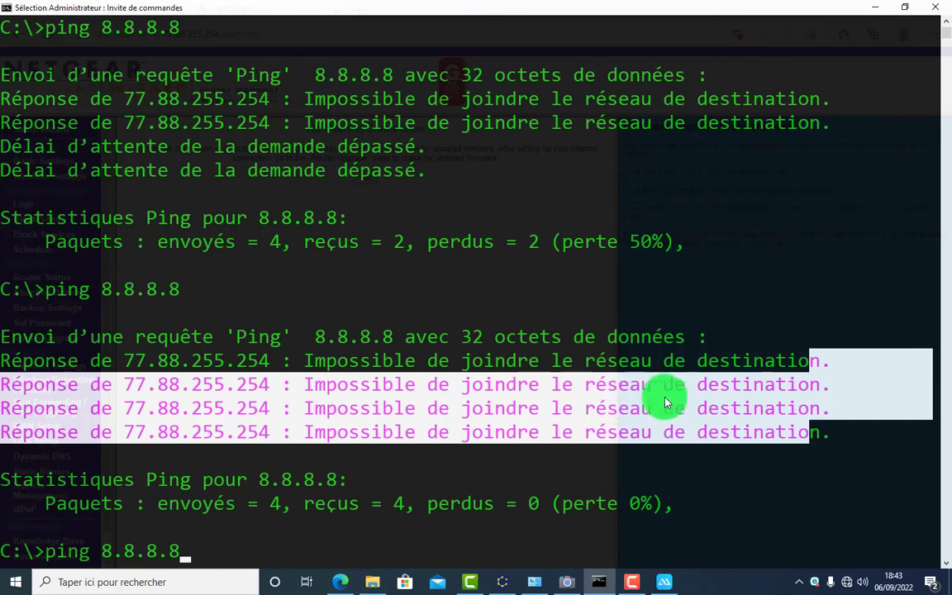
{"action": "left_click", "coordinate": [780, 364]}
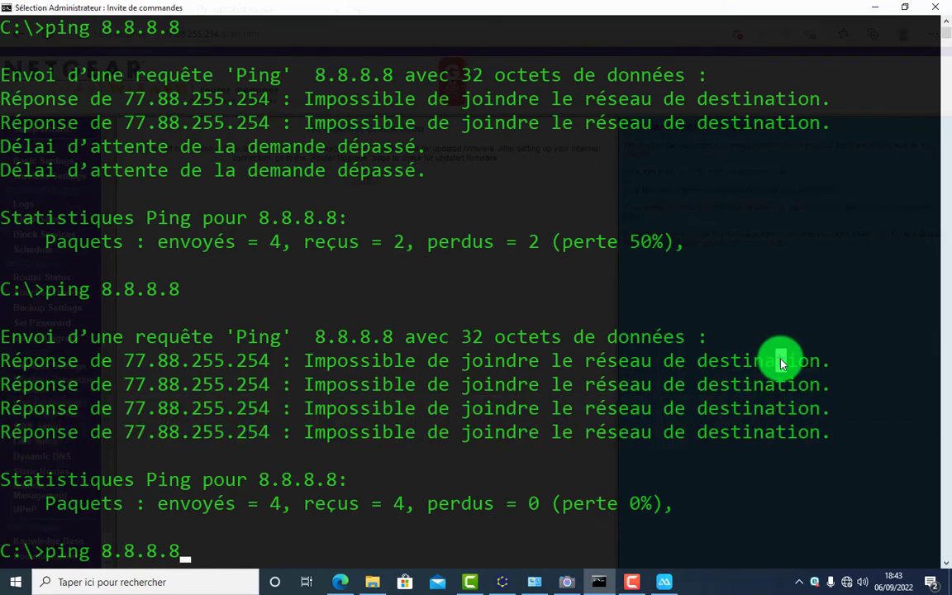
{"action": "left_click_drag", "start_coordinate": [808, 378], "coordinate": [168, 364]}
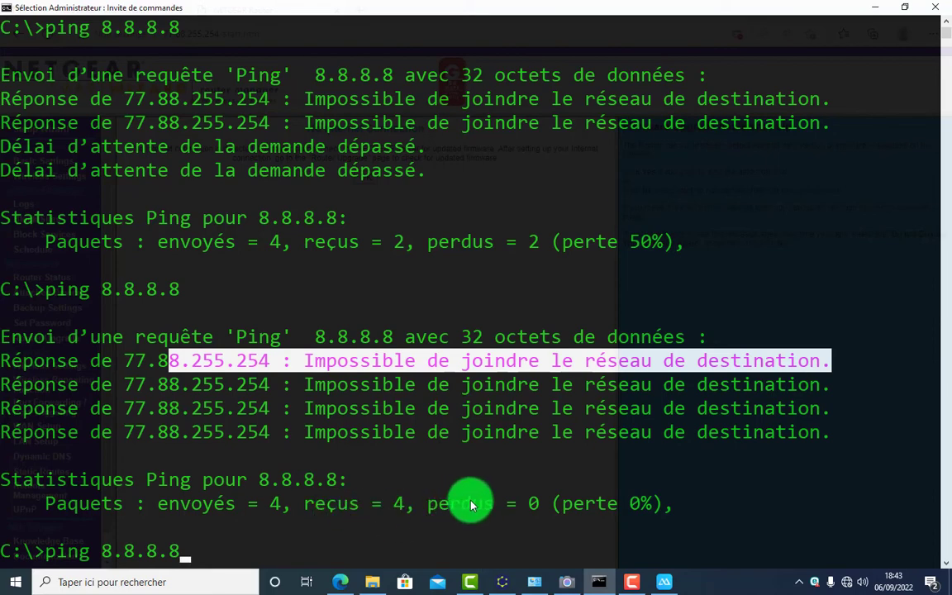
- Recheck the IP configuration with ipconfig, then clear the console with cls
{"action": "key", "text": "Escape"}
{"action": "key", "text": "Up"}
{"action": "key", "text": "Return"}
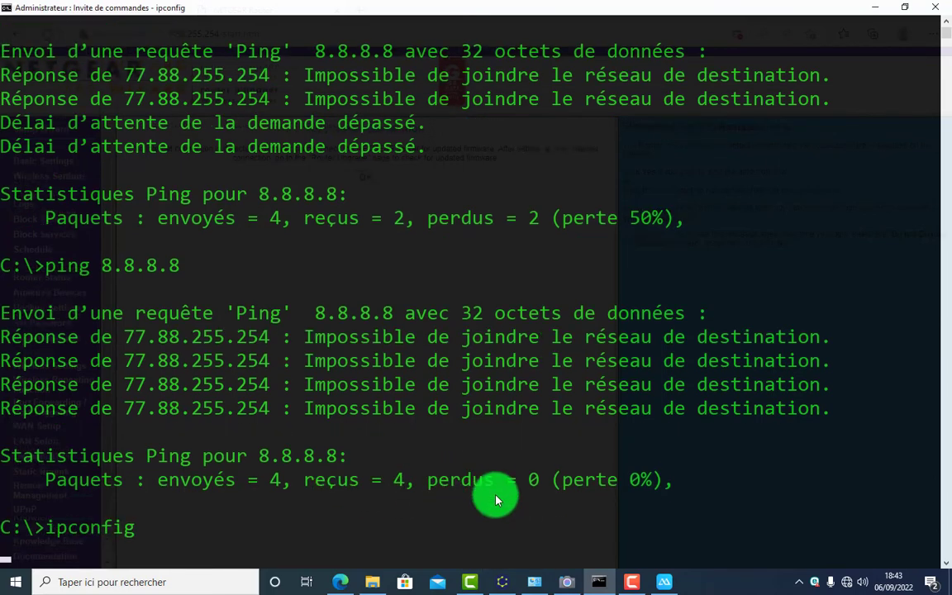
{"action": "key", "text": "Up"}
{"action": "key", "text": "Up"}
{"action": "key", "text": "Down"}
{"action": "key", "text": "Up"}
{"action": "key", "text": "Up"}
{"action": "key", "text": "Down"}
{"action": "key", "text": "Up"}
{"action": "key", "text": "Down"}
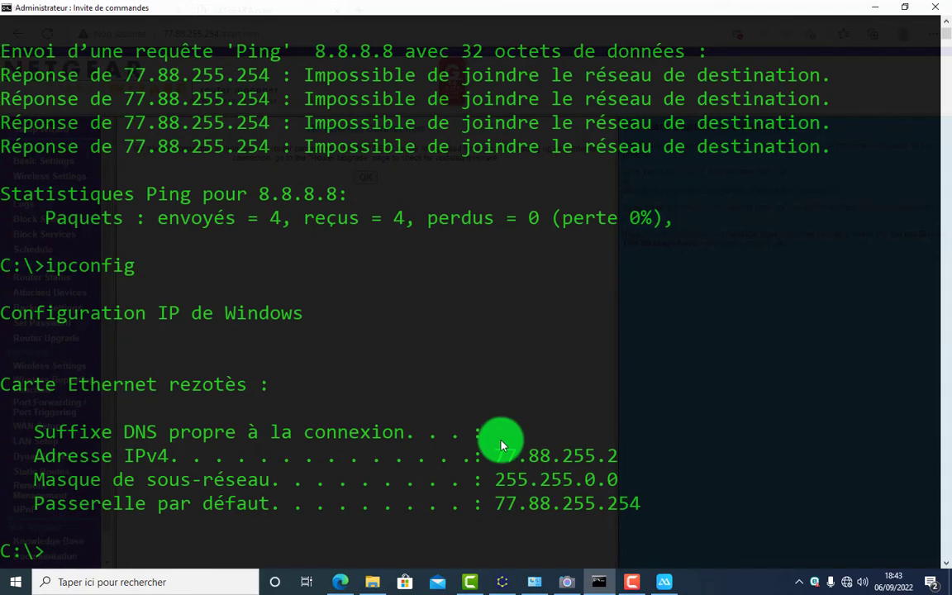
{"action": "key", "text": "Return"}
- Rerun ping 8.8.8.8 on the cleared console, then bring up the webcam view
{"action": "type", "text": "ping"}
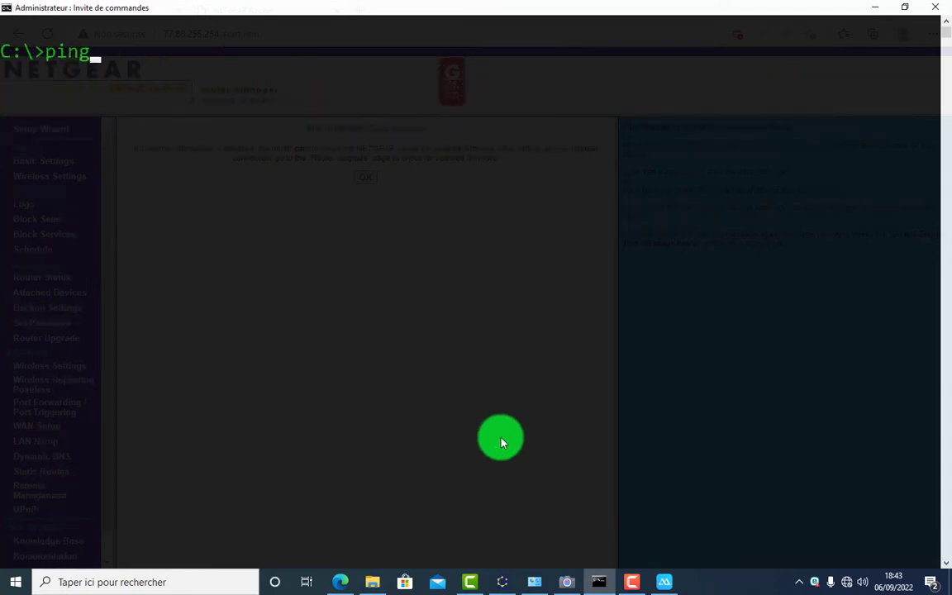
{"action": "type", "text": " 8."}
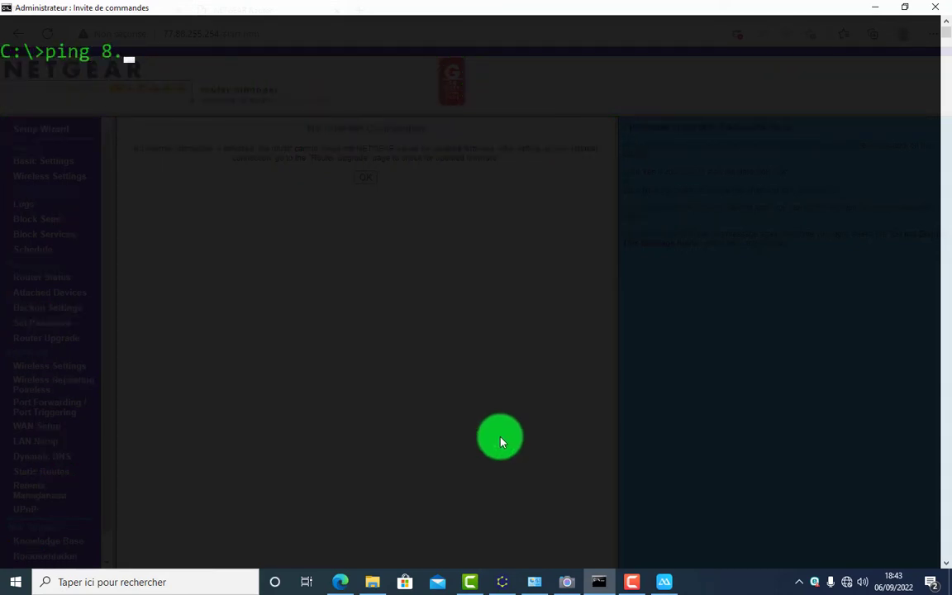
{"action": "type", "text": "8.8.8"}
{"action": "key", "text": "Return"}
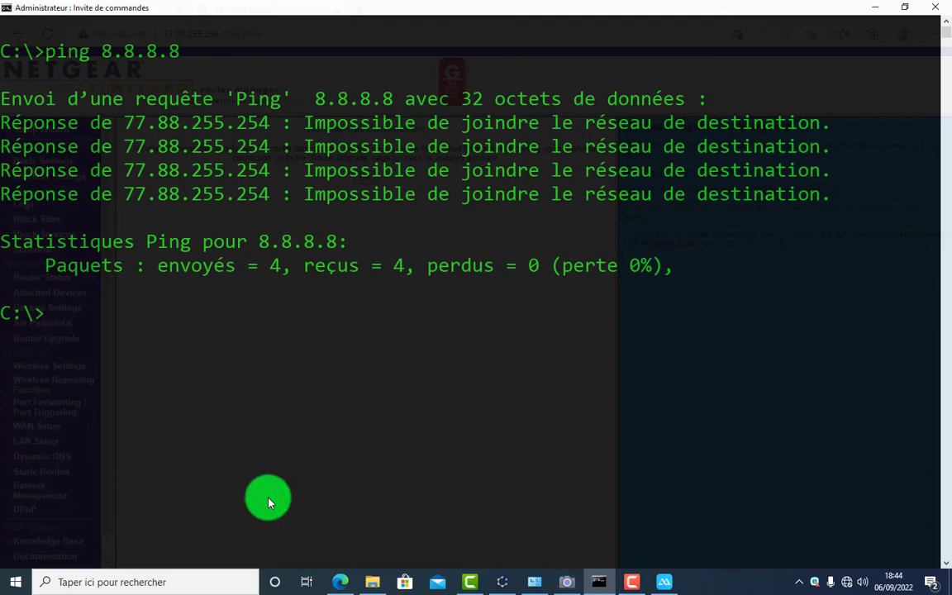
{"action": "left_click", "coordinate": [567, 581]}
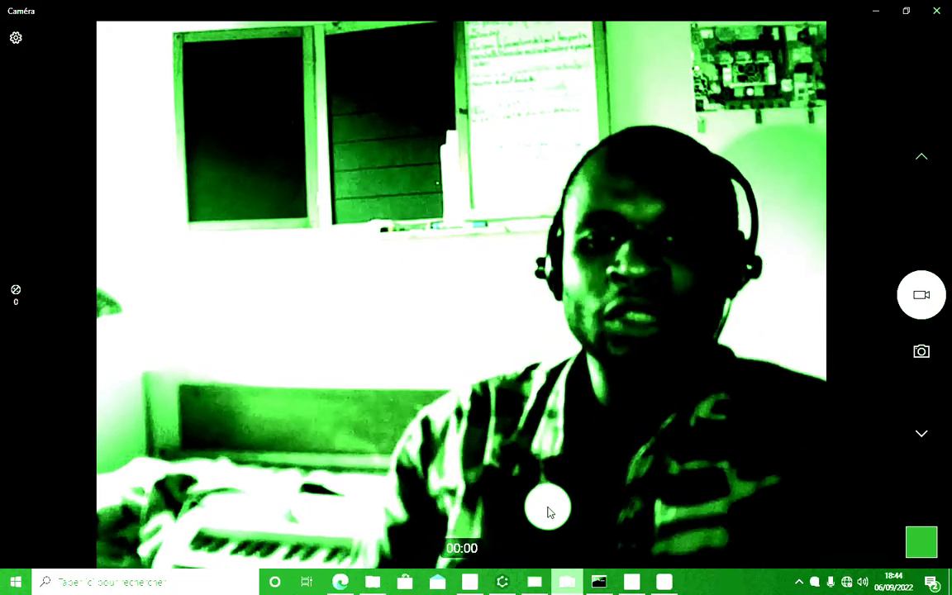
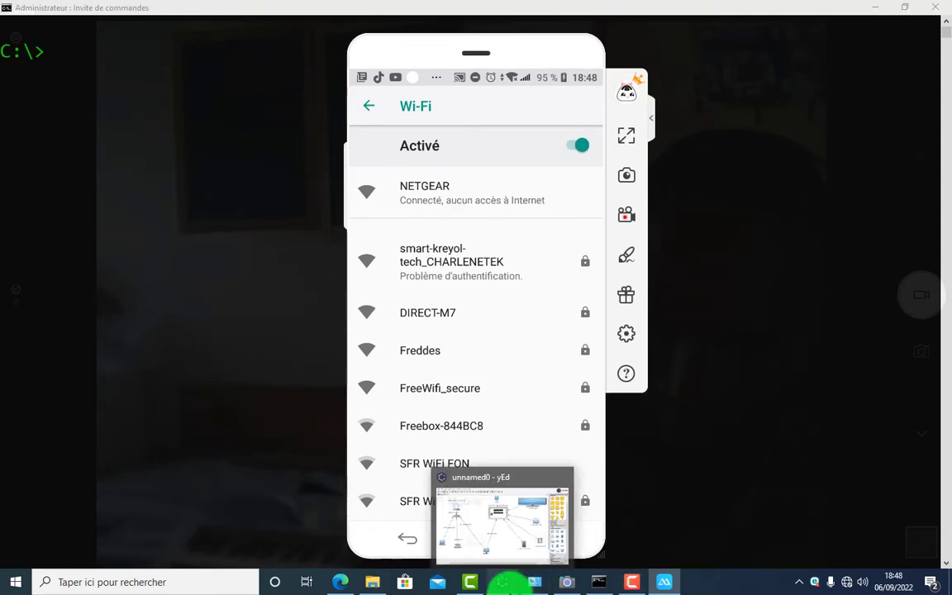
- Check the mirrored phone's Wi-Fi list, then bring the NETGEAR router page forward in Edge
{"action": "mouse_move", "coordinate": [556, 587]}
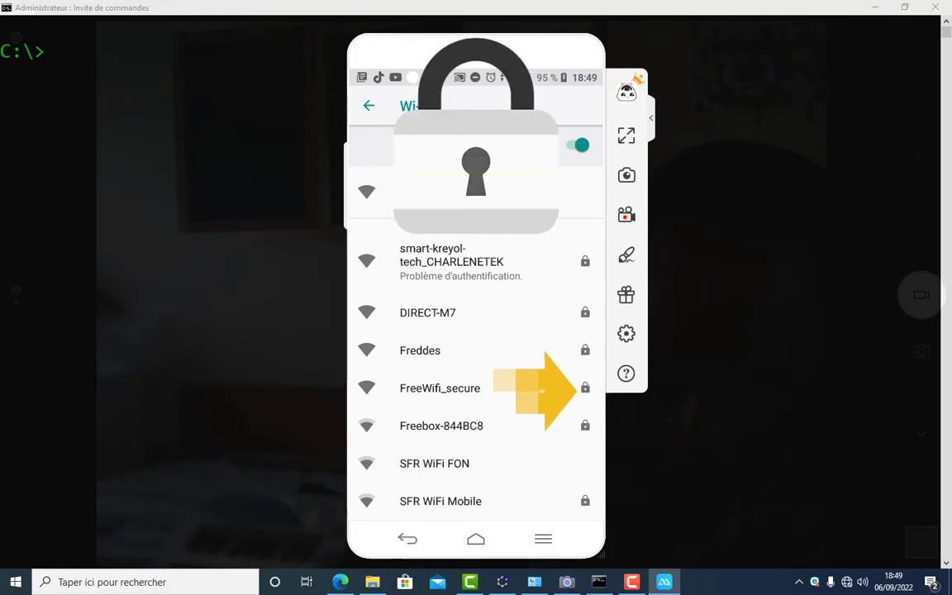
{"action": "left_click", "coordinate": [454, 195]}
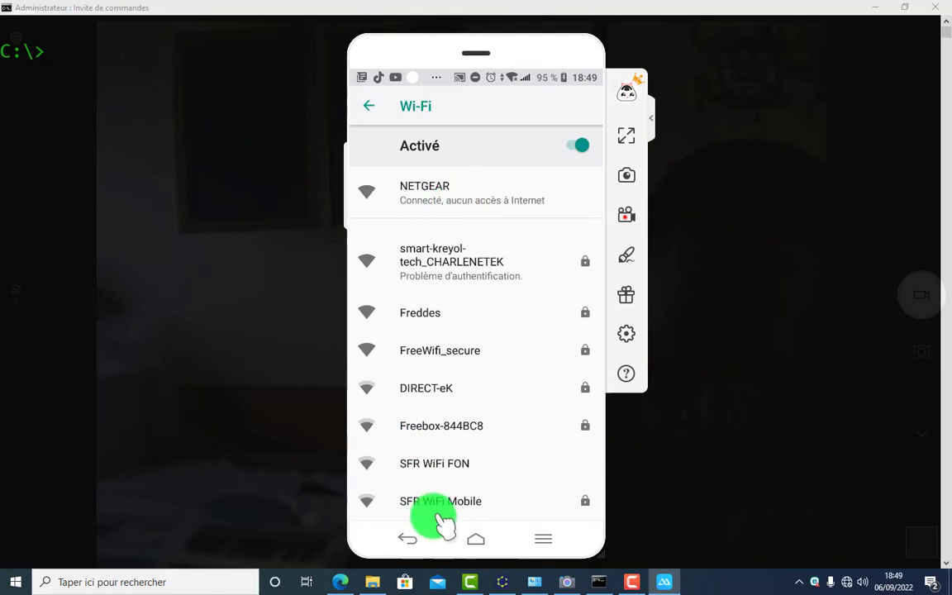
{"action": "left_click", "coordinate": [345, 581]}
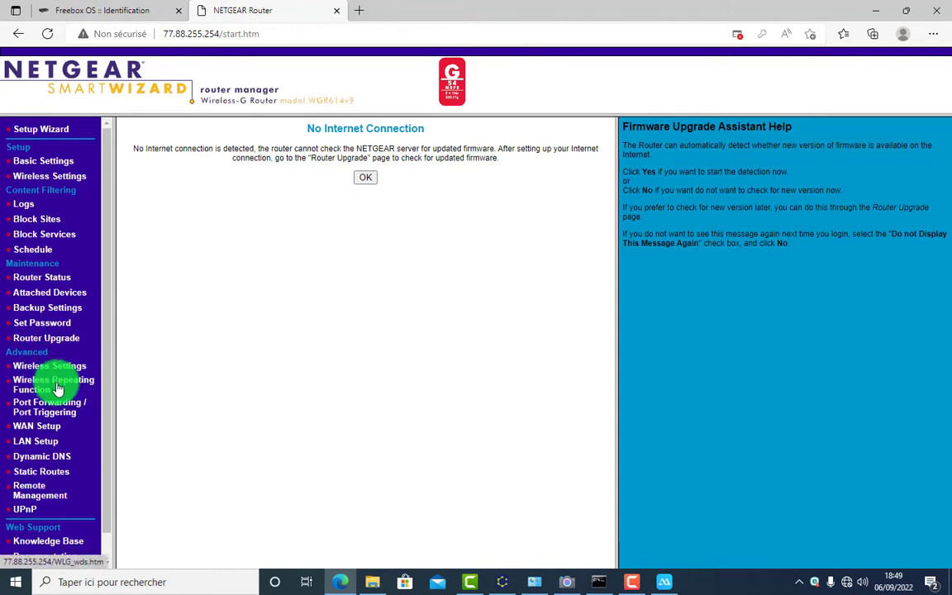
{"action": "left_click", "coordinate": [63, 372]}
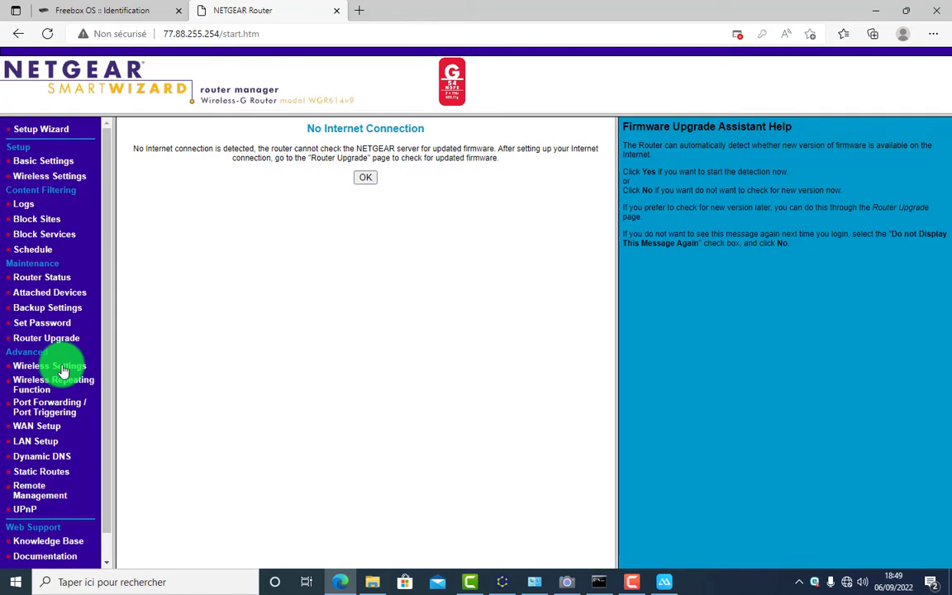
{"action": "scroll", "coordinate": [50, 409], "scroll_direction": "down", "scroll_amount": 1}
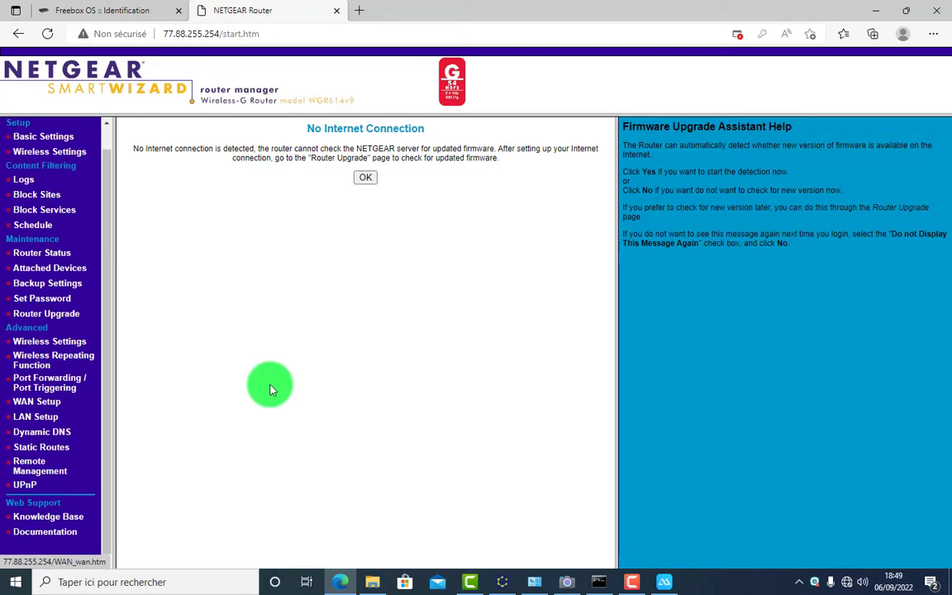
- Sign in with the router's admin user name and password to reach Advanced Wireless Settings
{"action": "left_click", "coordinate": [58, 352]}
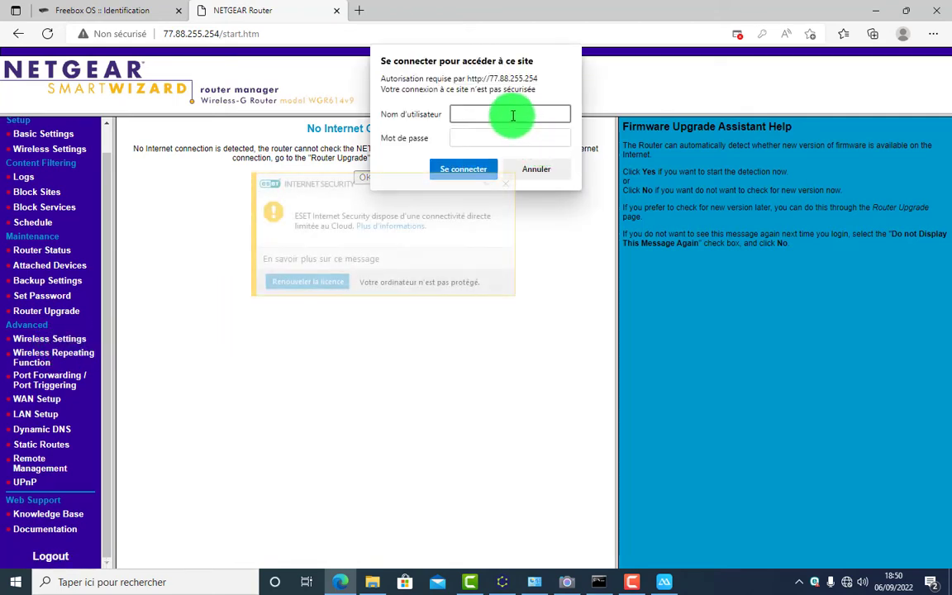
{"action": "type", "text": "admin"}
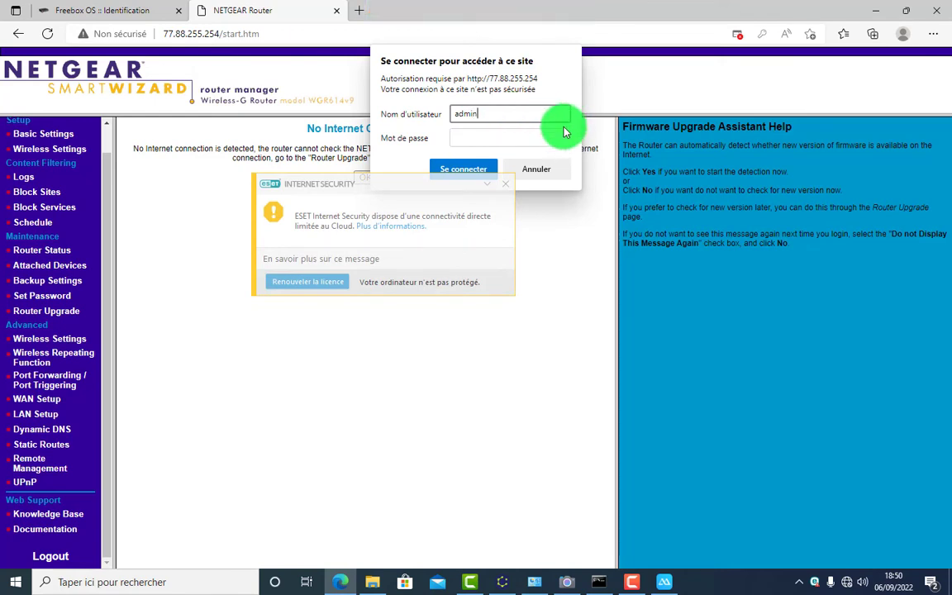
{"action": "left_click", "coordinate": [507, 136]}
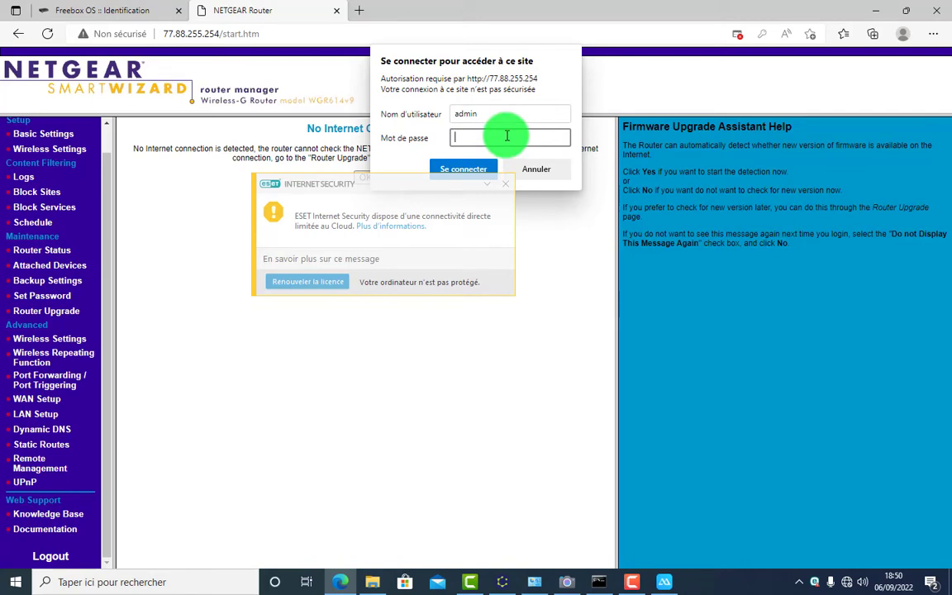
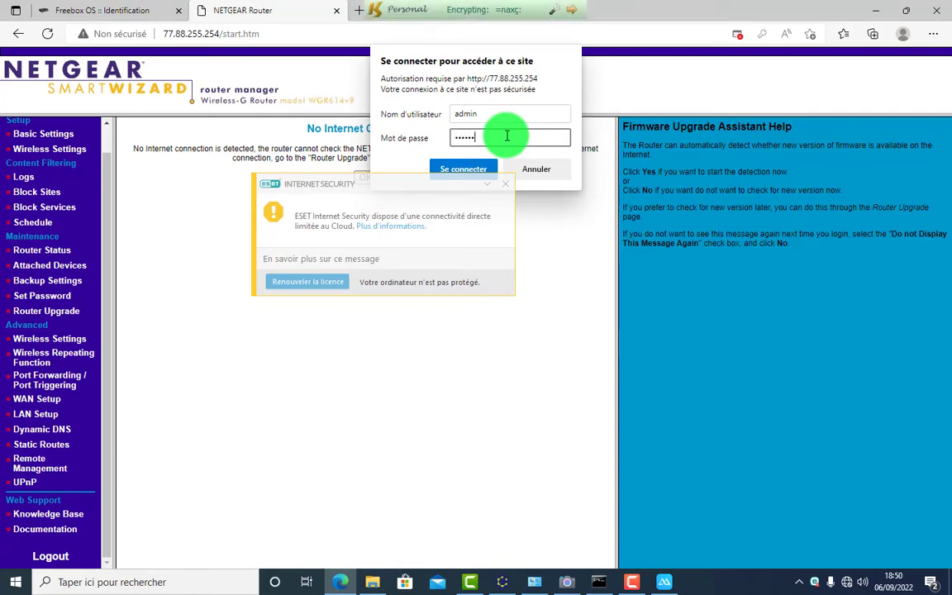
{"action": "key", "text": "Return"}
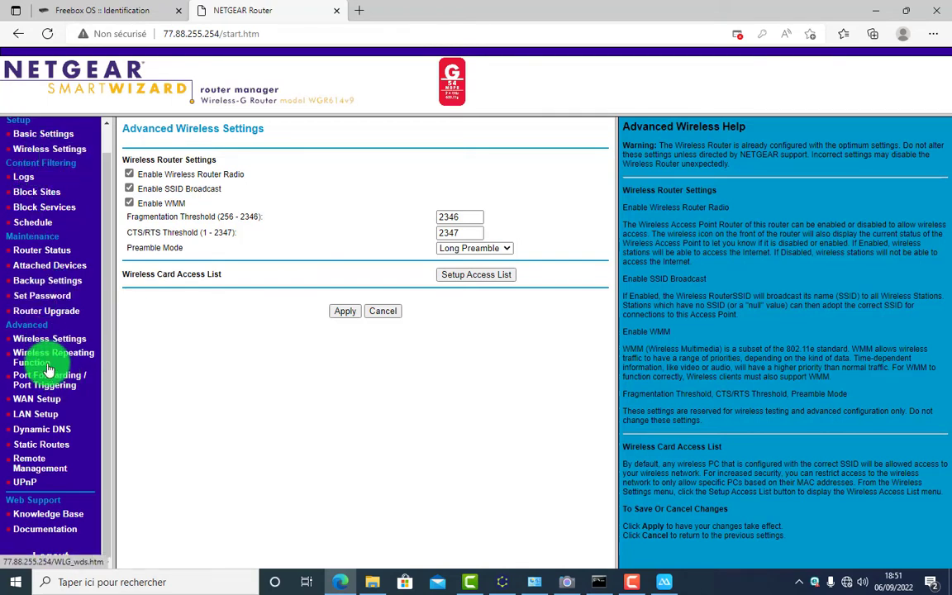
- Rename the wireless SSID from NETGEAR to CHARLENETEK97, leaving the channel on Auto
{"action": "left_click", "coordinate": [33, 147]}
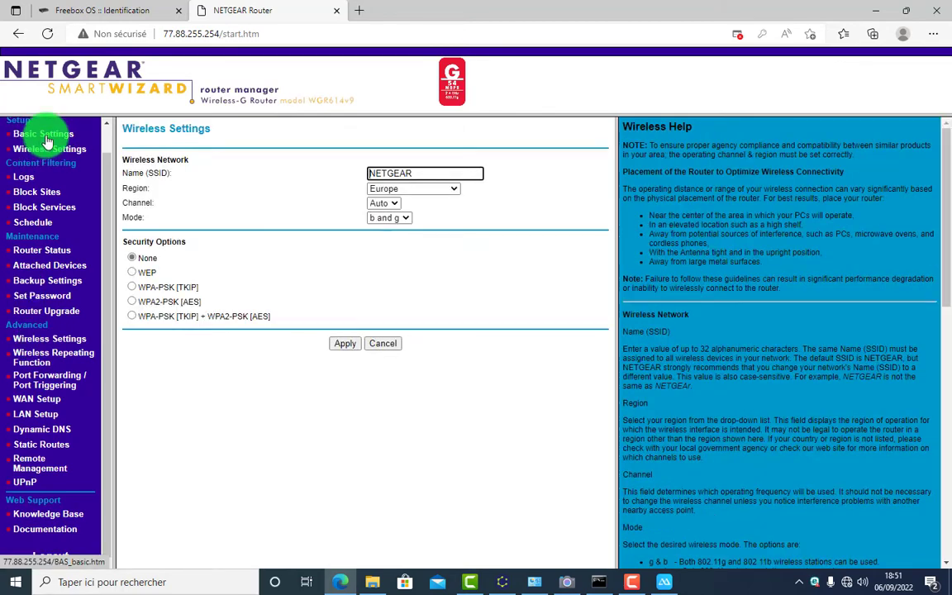
{"action": "left_click", "coordinate": [51, 152]}
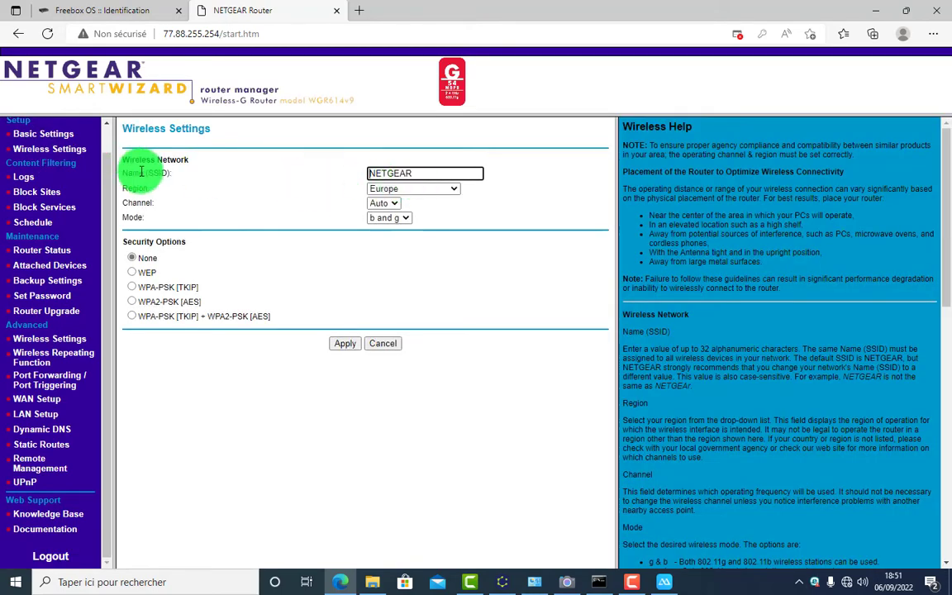
{"action": "double_click", "coordinate": [419, 172]}
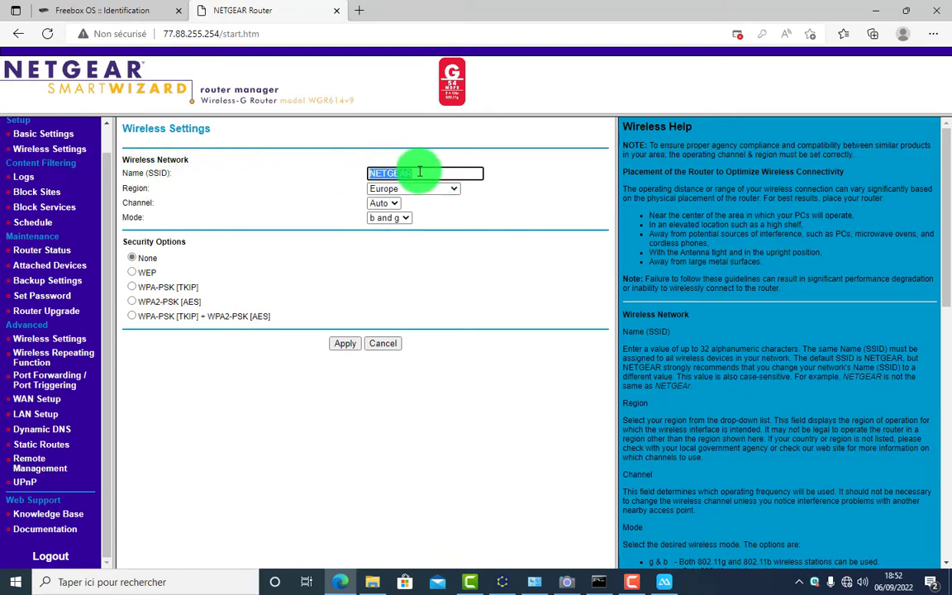
{"action": "type", "text": "charl"}
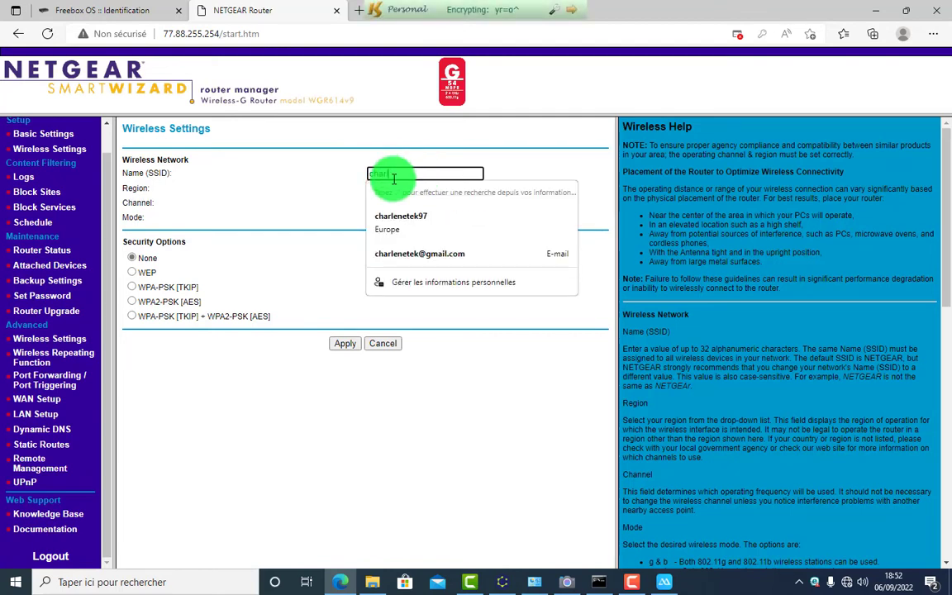
{"action": "type", "text": "enetek"}
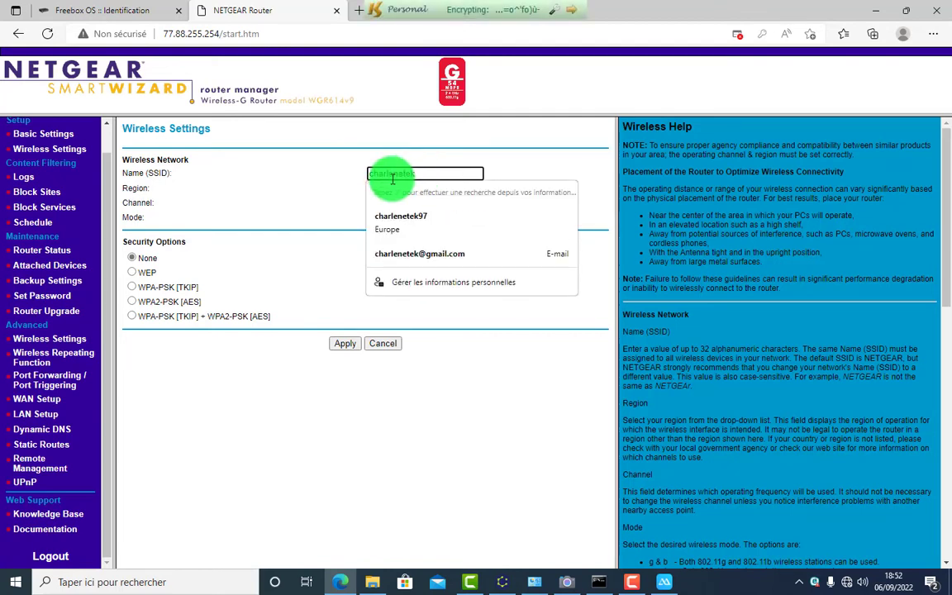
{"action": "type", "text": "9"}
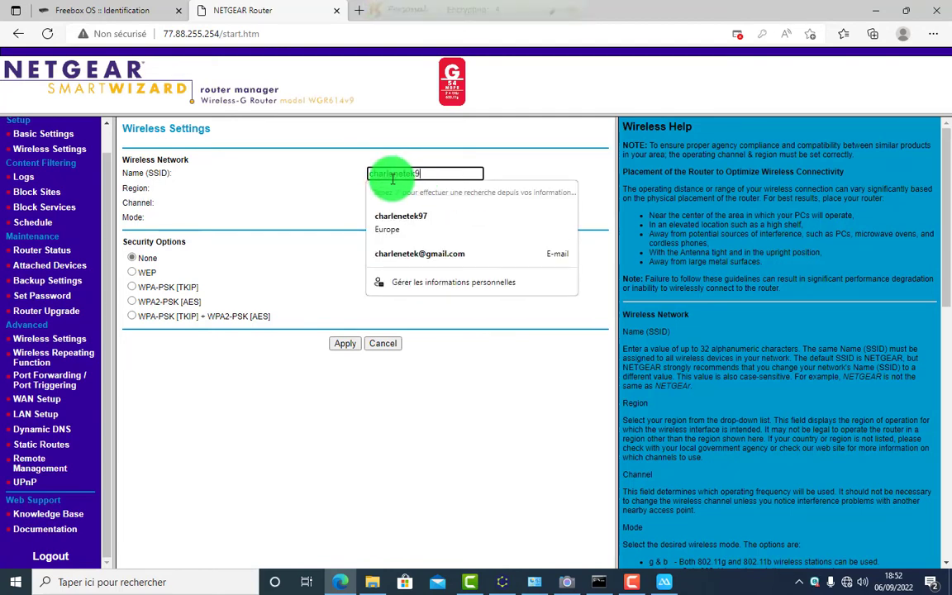
{"action": "type", "text": "7"}
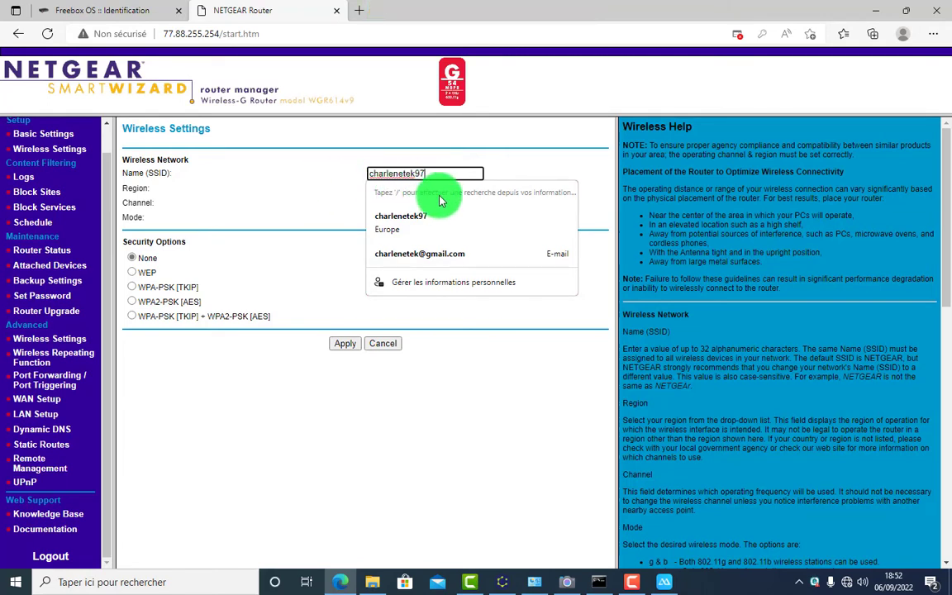
{"action": "key", "text": "BackSpace"}
{"action": "key", "text": "BackSpace"}
{"action": "key", "text": "BackSpace"}
{"action": "key", "text": "BackSpace"}
{"action": "key", "text": "BackSpace"}
{"action": "key", "text": "BackSpace"}
{"action": "key", "text": "BackSpace"}
{"action": "key", "text": "BackSpace"}
{"action": "key", "text": "BackSpace"}
{"action": "key", "text": "BackSpace"}
{"action": "key", "text": "BackSpace"}
{"action": "key", "text": "BackSpace"}
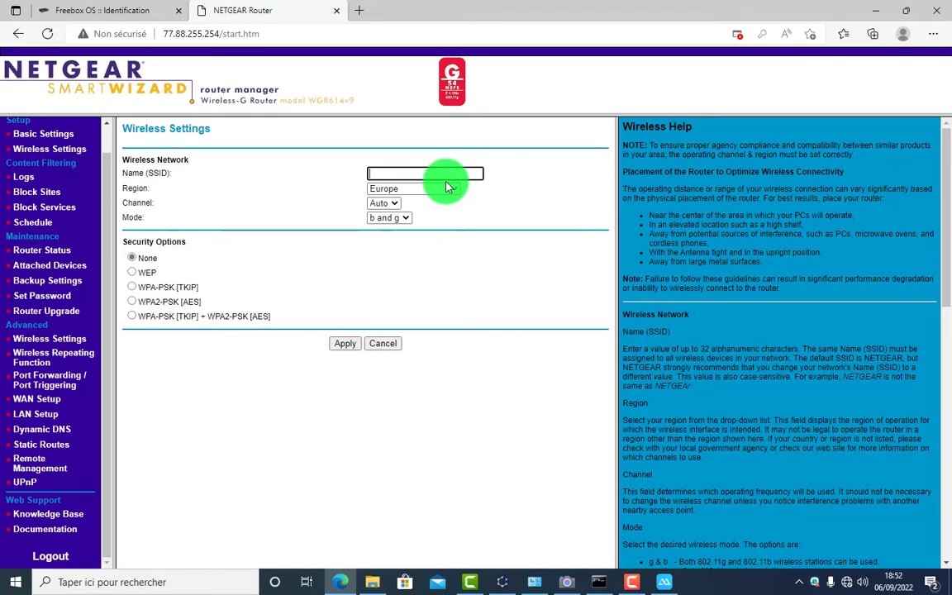
{"action": "type", "text": "CHARLENETEK"}
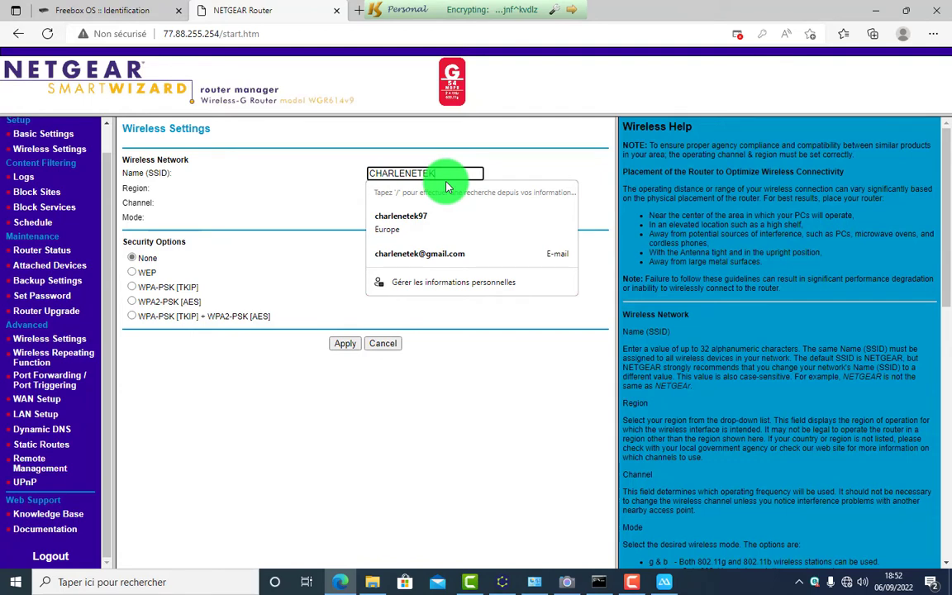
{"action": "type", "text": "97"}
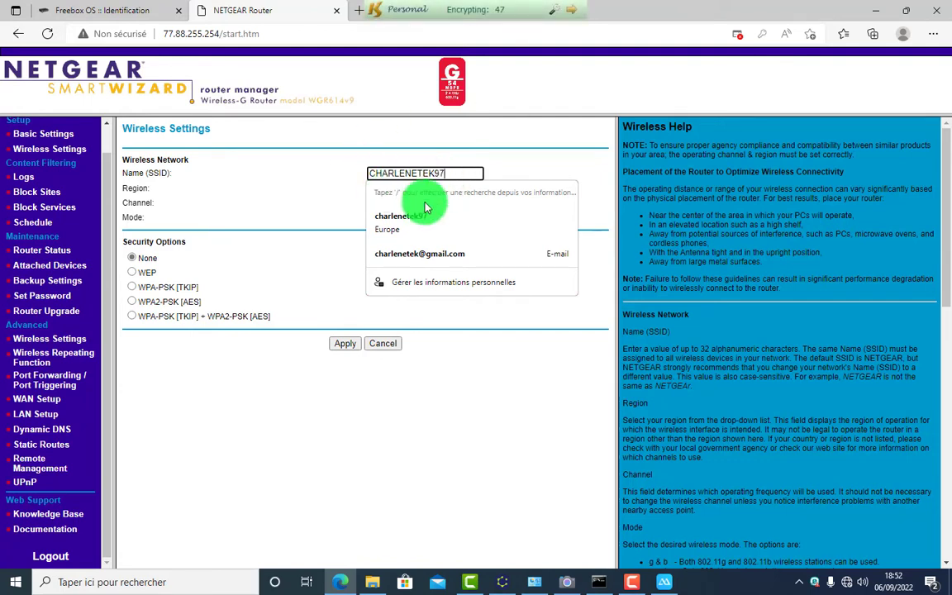
{"action": "left_click", "coordinate": [514, 181]}
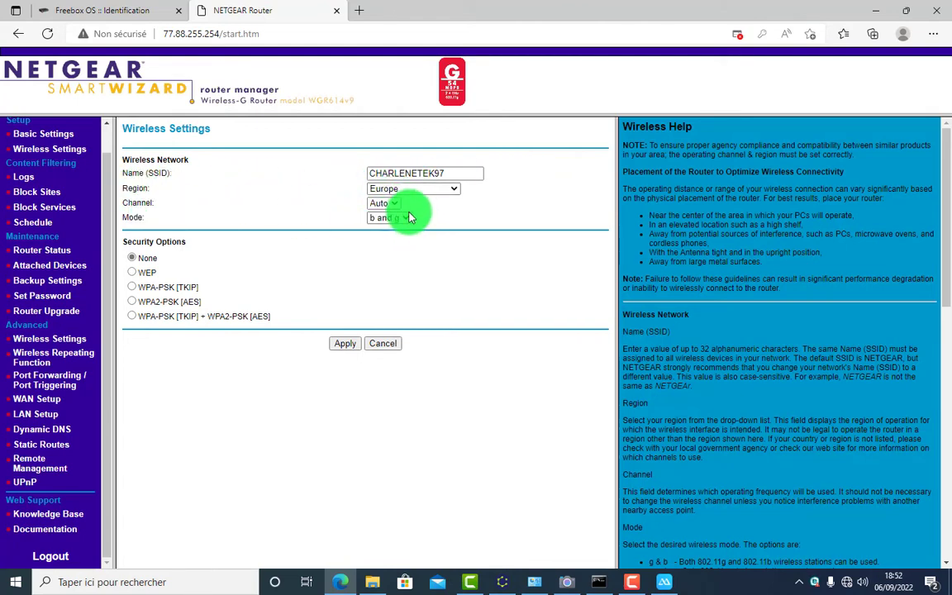
{"action": "left_click", "coordinate": [396, 203]}
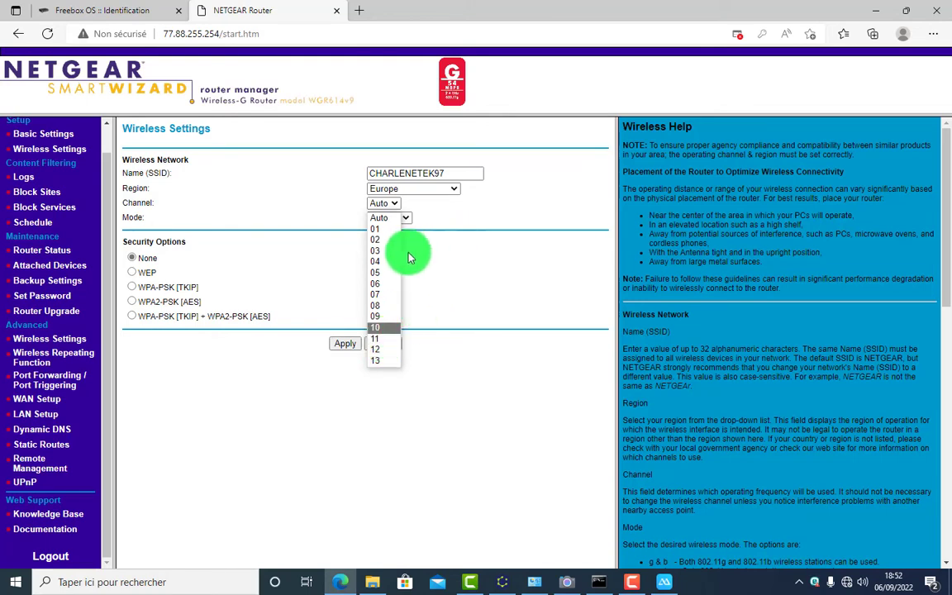
{"action": "left_click", "coordinate": [482, 219]}
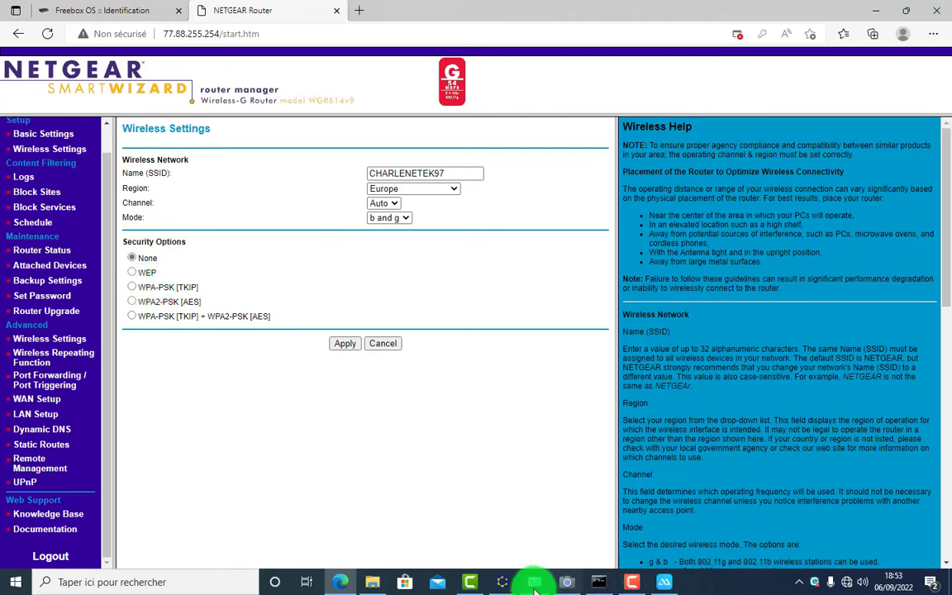
{"action": "left_click", "coordinate": [537, 582]}
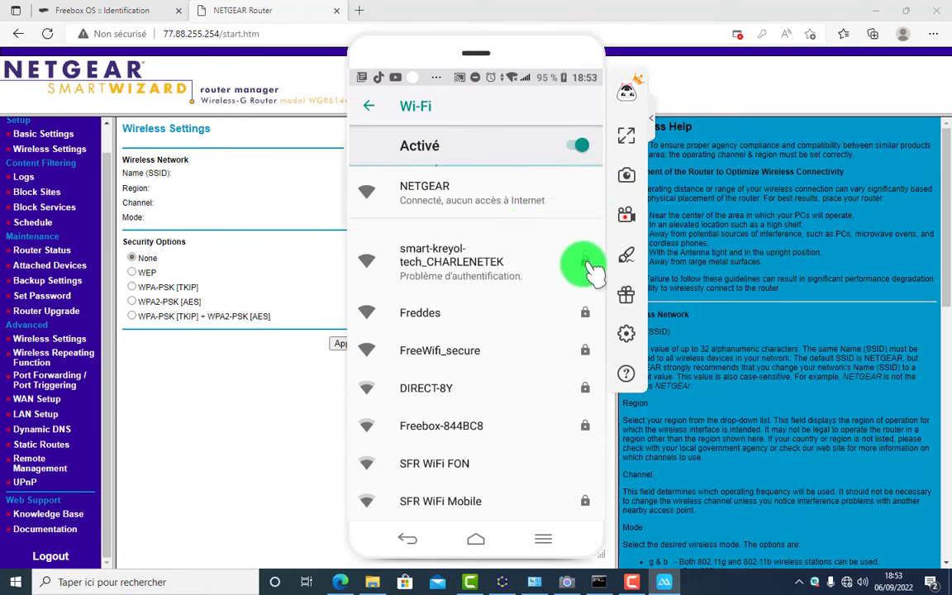
{"action": "left_click", "coordinate": [238, 292]}
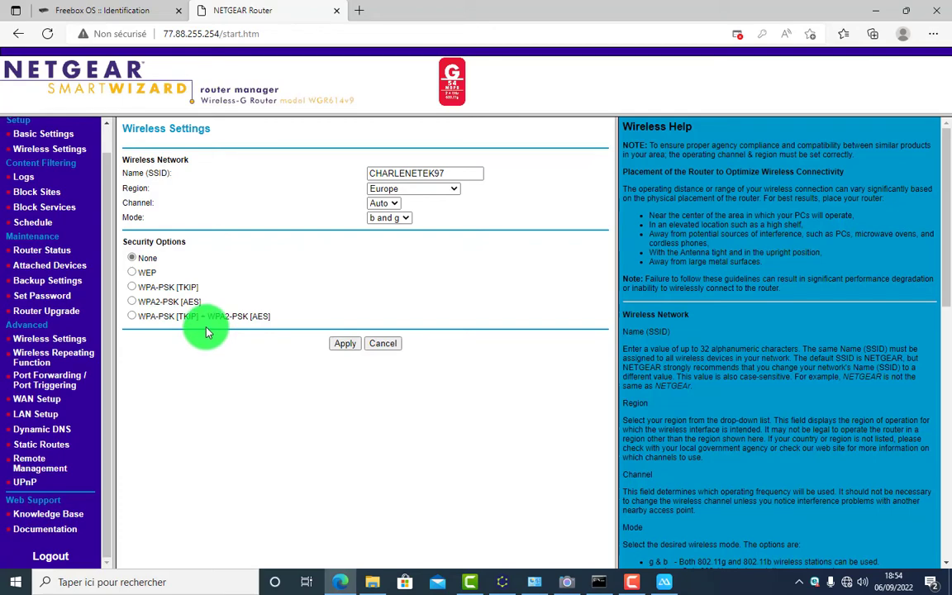
- Set security to WPA-PSK [TKIP] + WPA2-PSK [AES], enter the network passphrase and apply
{"action": "left_click", "coordinate": [132, 316]}
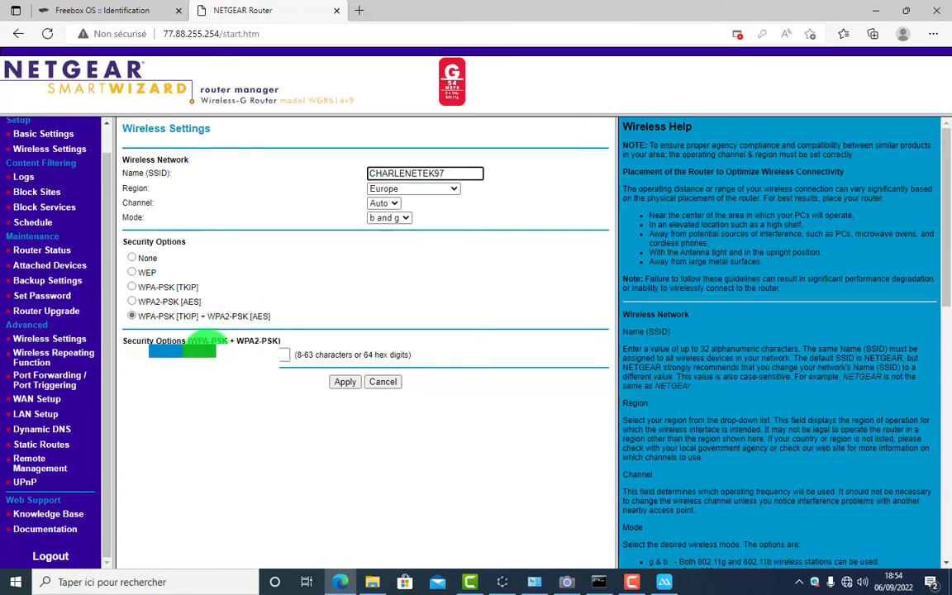
{"action": "left_click", "coordinate": [198, 354]}
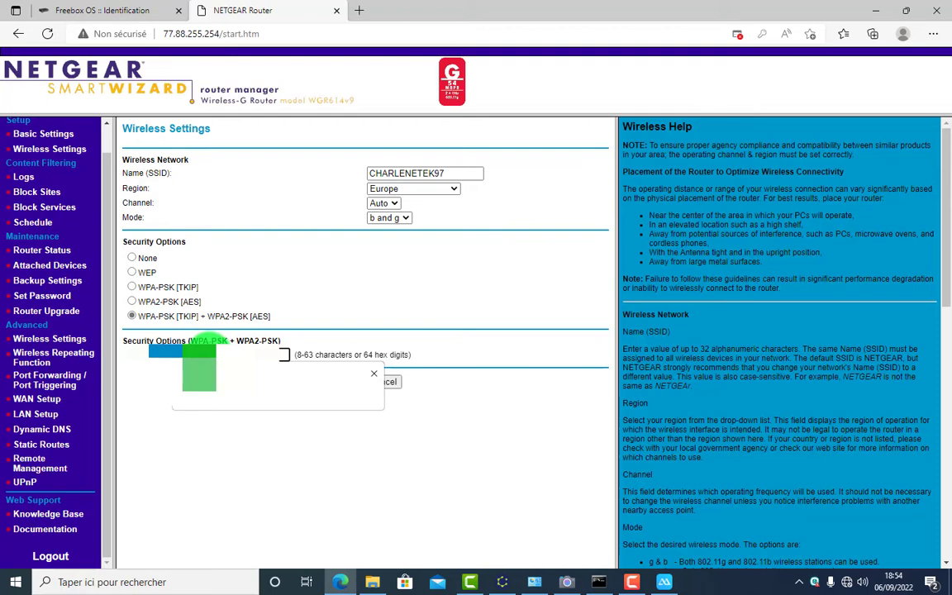
{"action": "key", "text": "Escape"}
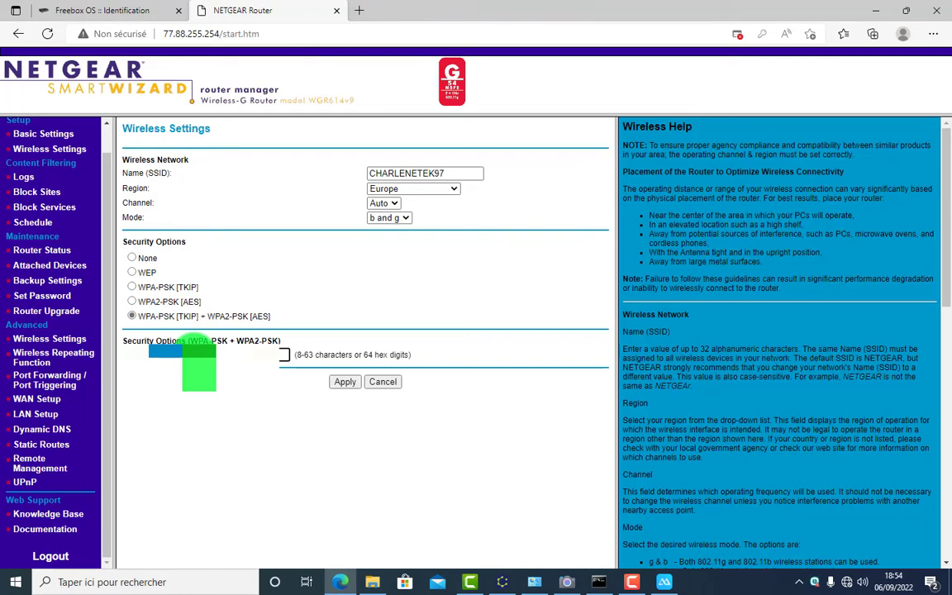
{"action": "left_click", "coordinate": [198, 354]}
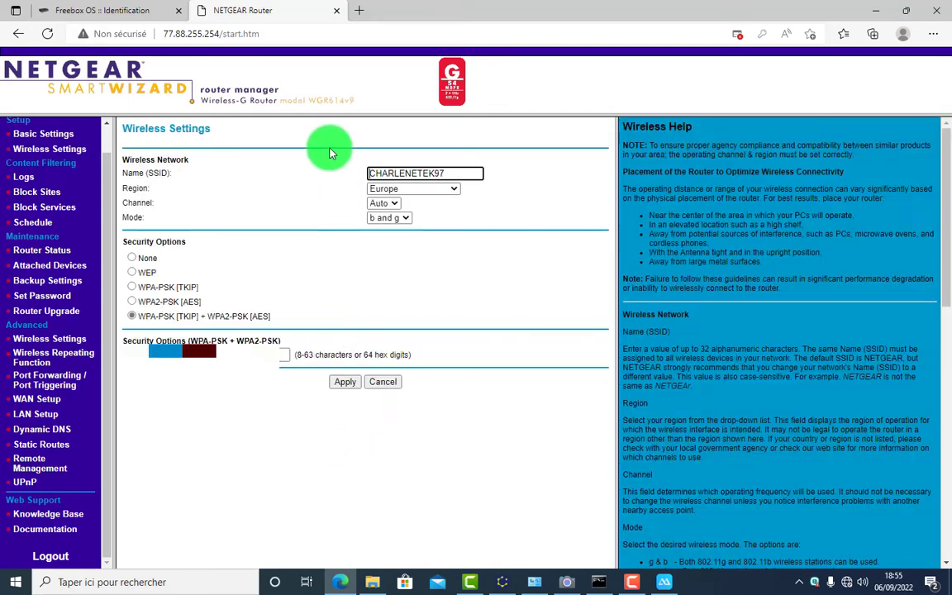
{"action": "left_click", "coordinate": [344, 386]}
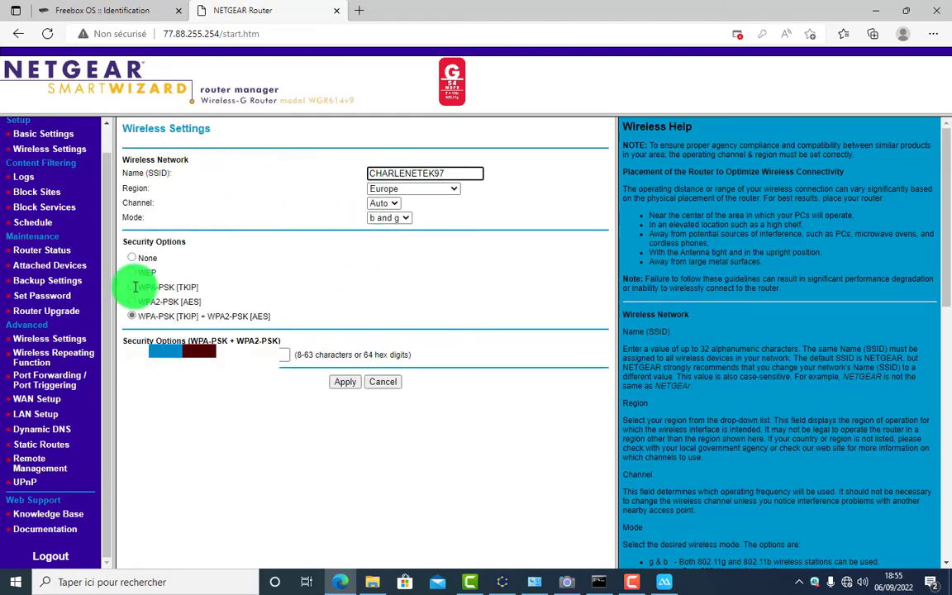
- Reload the wireless settings page and bring up the mirrored phone screen
{"action": "left_click", "coordinate": [66, 153]}
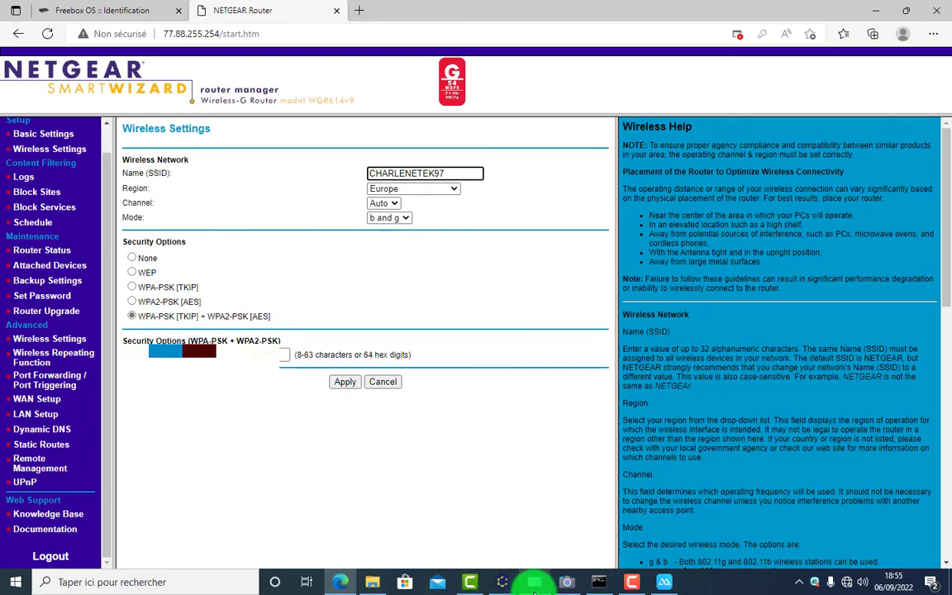
{"action": "mouse_move", "coordinate": [535, 583]}
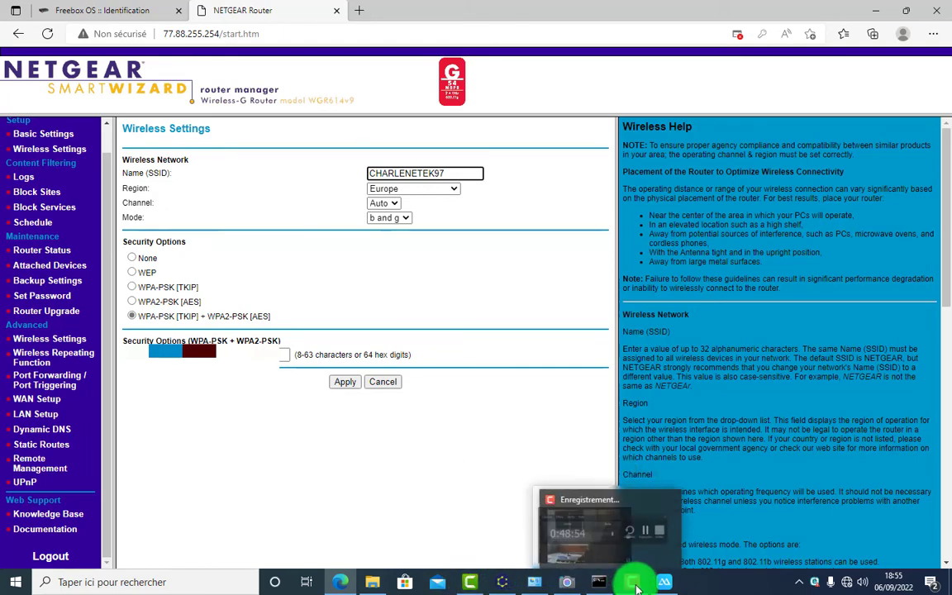
{"action": "left_click", "coordinate": [669, 585]}
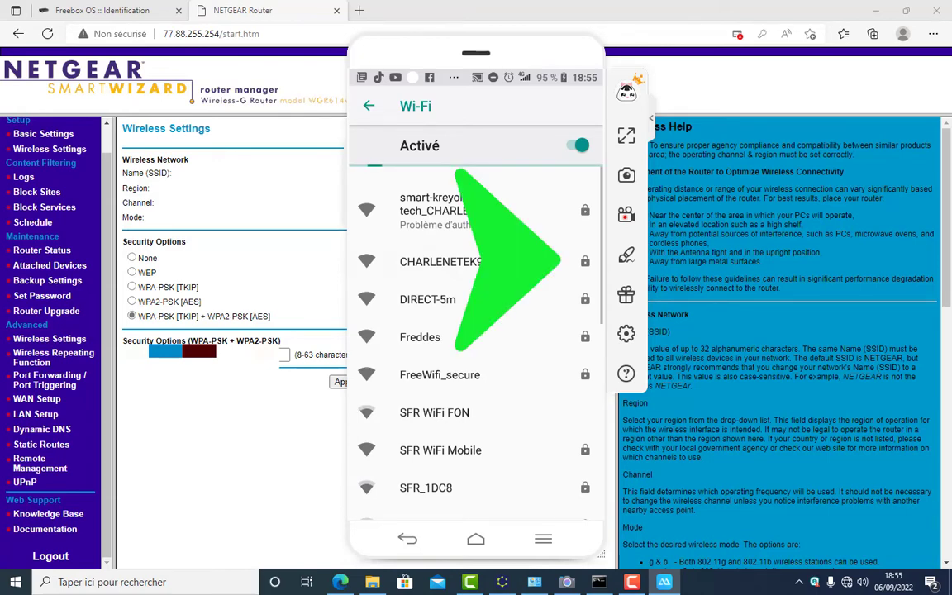
- Pick CHARLENETEK97 in the phone's Wi-Fi list, then reconnect mirroring to the Redmi Go over USB
{"action": "left_click", "coordinate": [396, 261]}
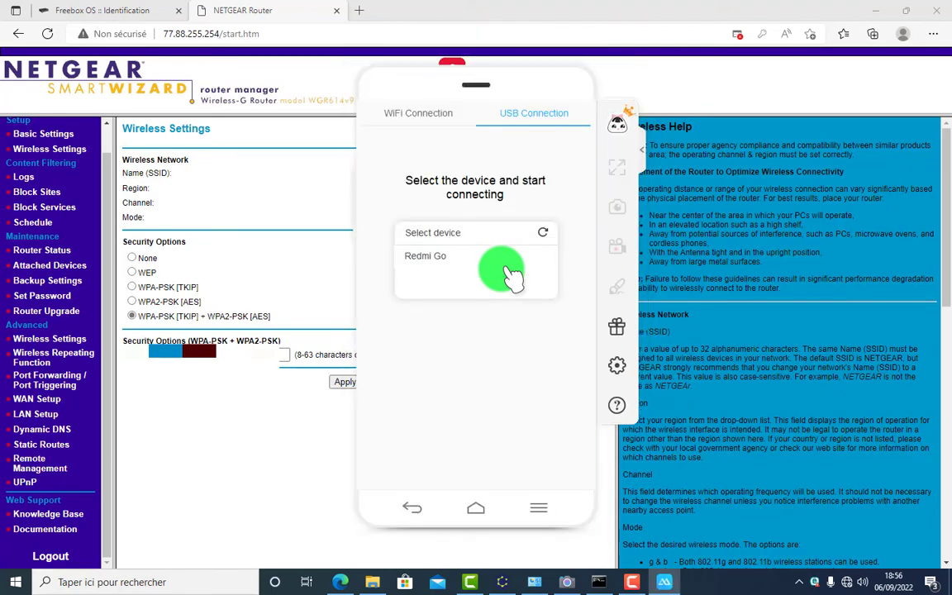
{"action": "left_click", "coordinate": [427, 260]}
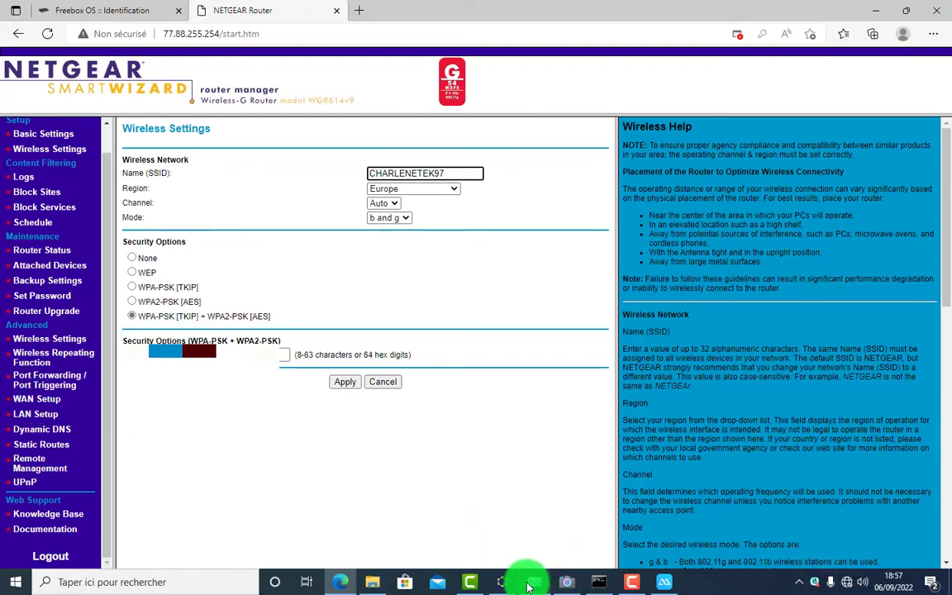
- Draw edges both ways between the 77.88.255.254/16 router and the freebox node
{"action": "left_click", "coordinate": [501, 582]}
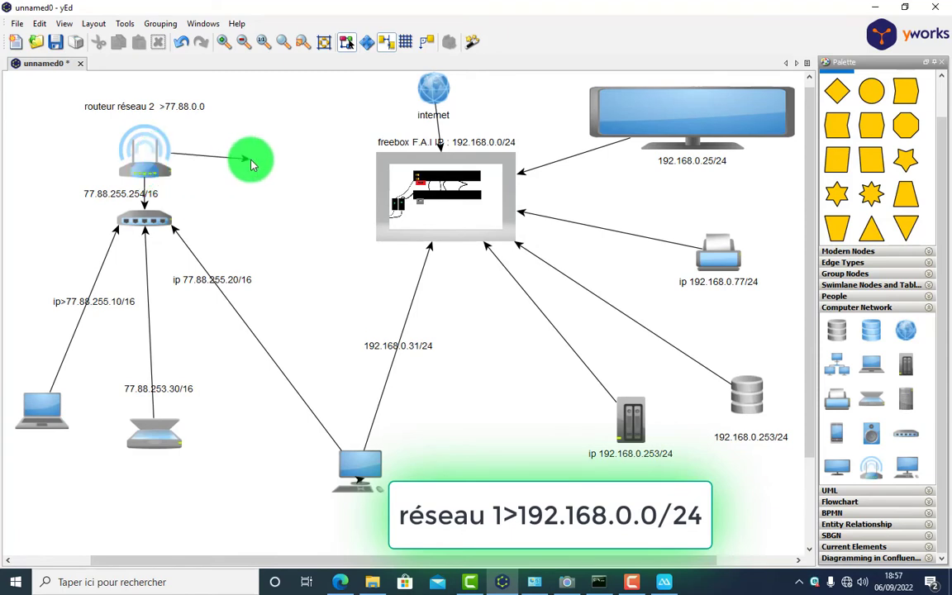
{"action": "left_click_drag", "start_coordinate": [252, 163], "coordinate": [376, 183]}
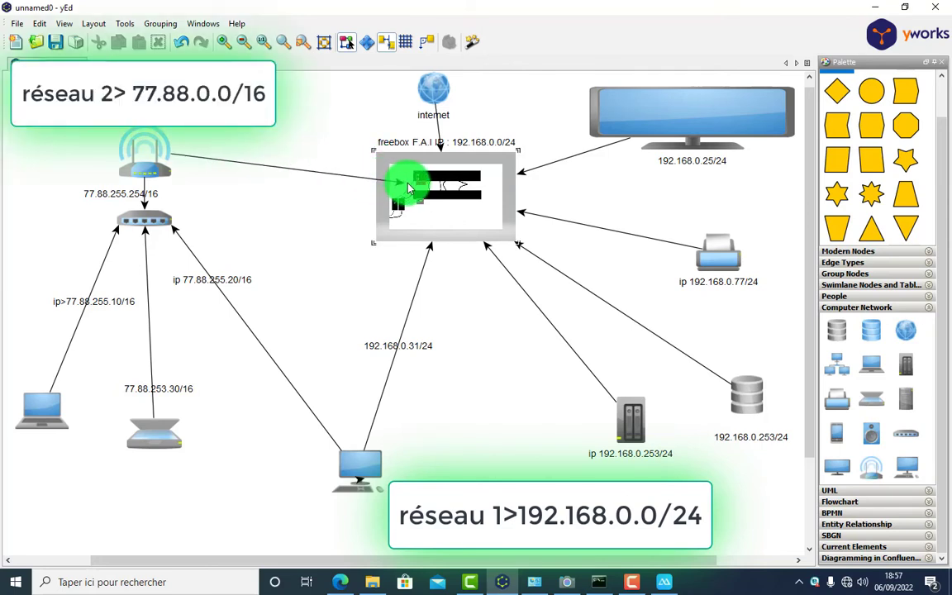
{"action": "left_click", "coordinate": [395, 183]}
{"action": "mouse_move", "coordinate": [395, 183]}
{"action": "left_mouse_down"}
{"action": "mouse_move", "coordinate": [379, 160]}
{"action": "mouse_move", "coordinate": [381, 177]}
{"action": "left_mouse_up"}
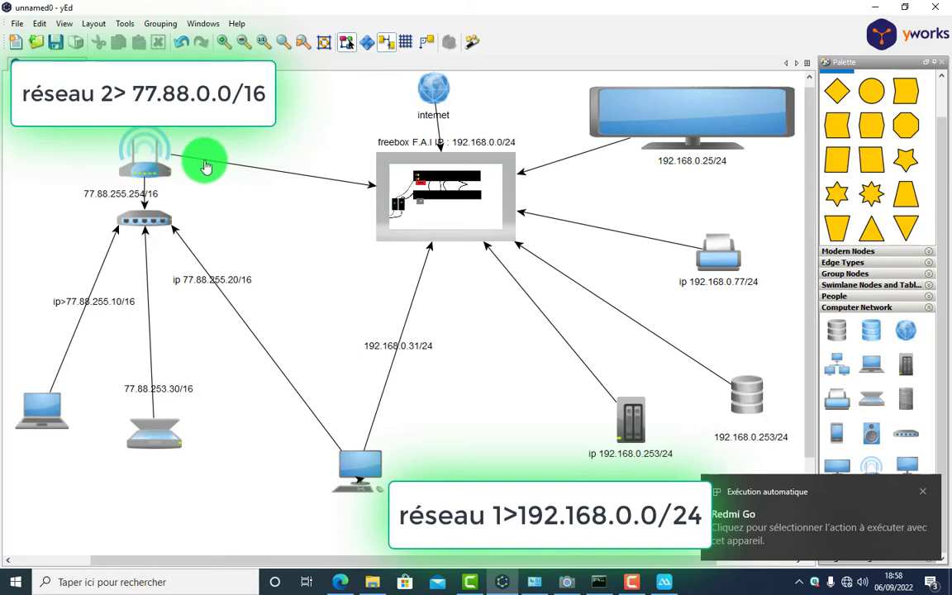
{"action": "left_click", "coordinate": [269, 174]}
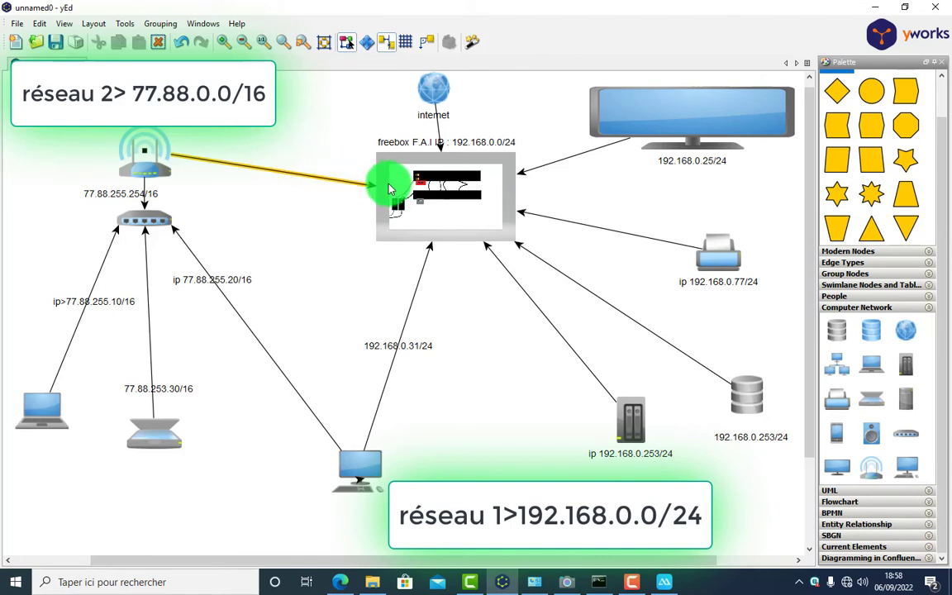
{"action": "left_click", "coordinate": [327, 164]}
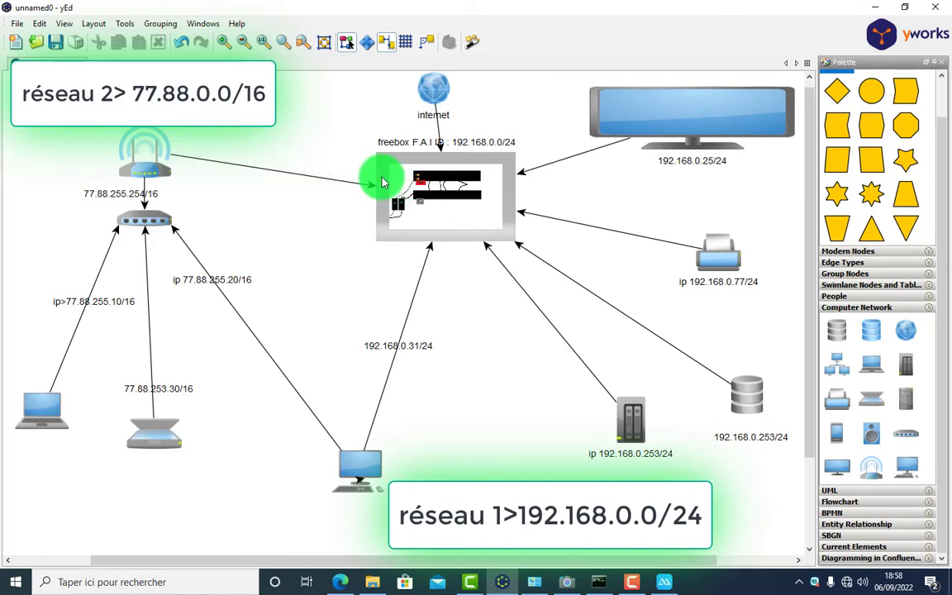
{"action": "left_click_drag", "start_coordinate": [380, 180], "coordinate": [162, 146]}
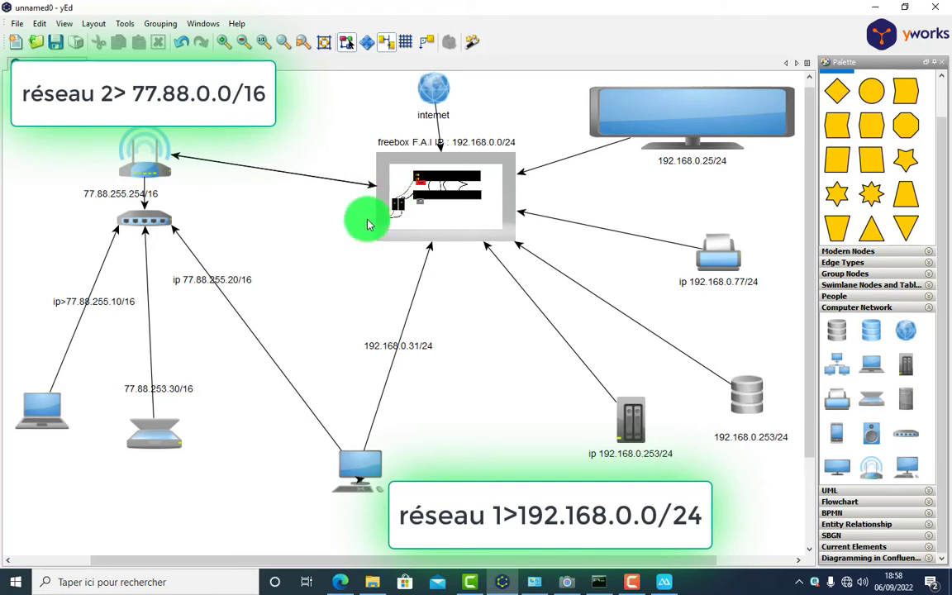
- Label the router–freebox edge 192.168.0.X and place the label just above the line
{"action": "left_click", "coordinate": [244, 170]}
{"action": "right_click", "coordinate": [245, 169]}
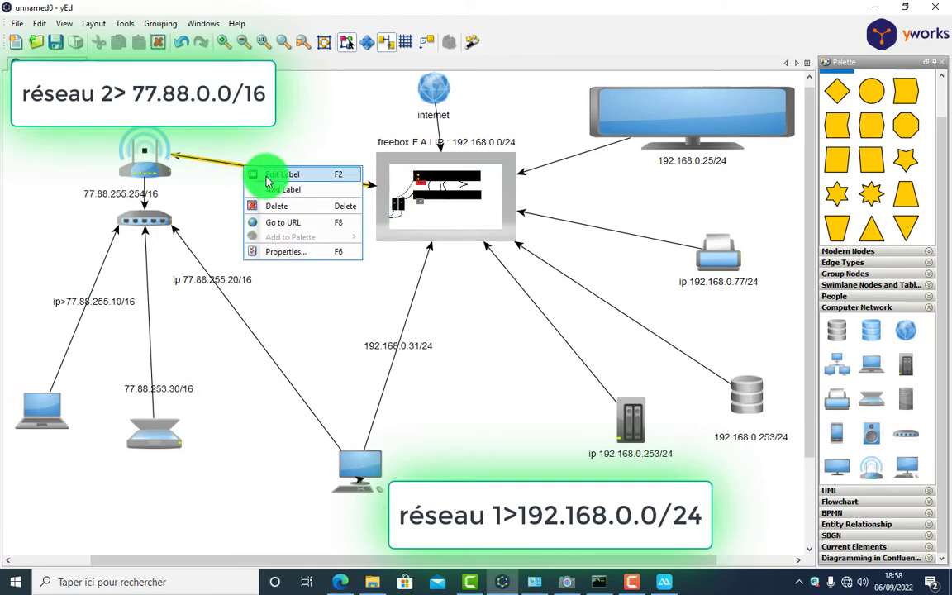
{"action": "left_click", "coordinate": [267, 175]}
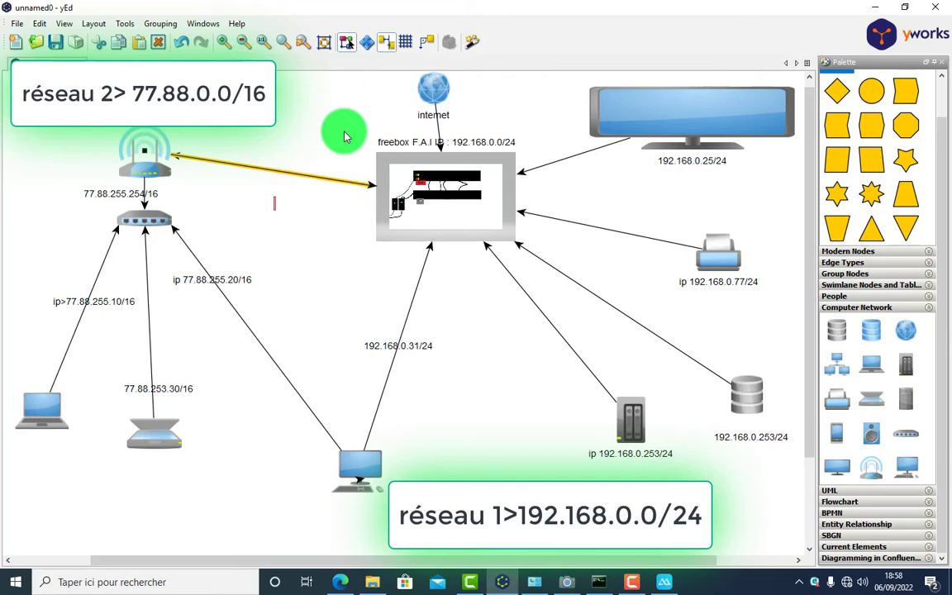
{"action": "type", "text": "192.1"}
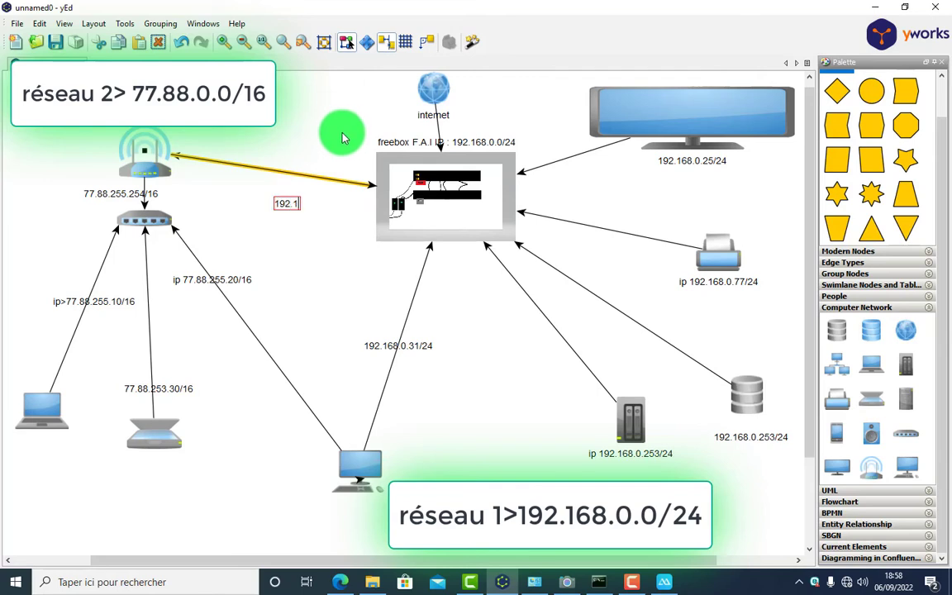
{"action": "type", "text": "68."}
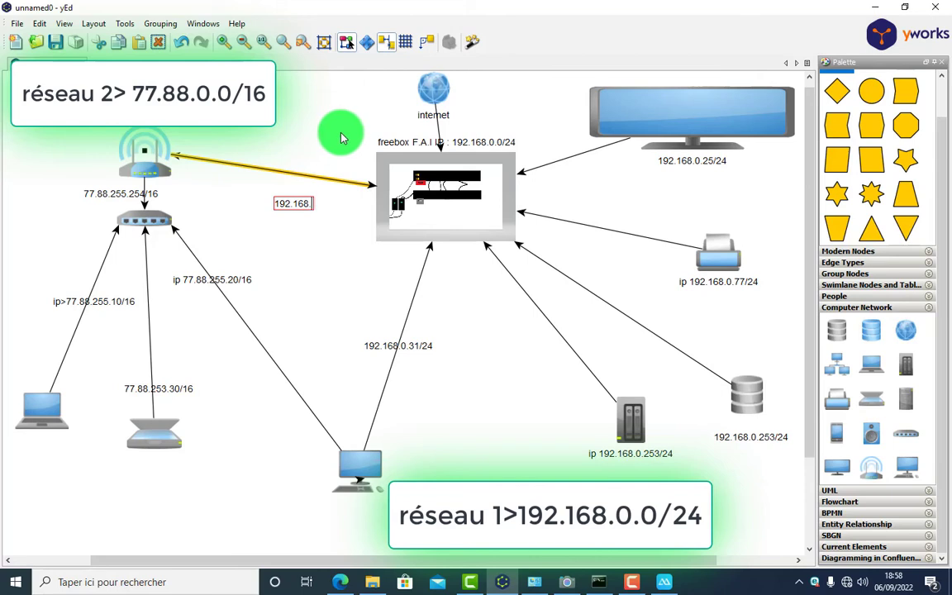
{"action": "type", "text": "0"}
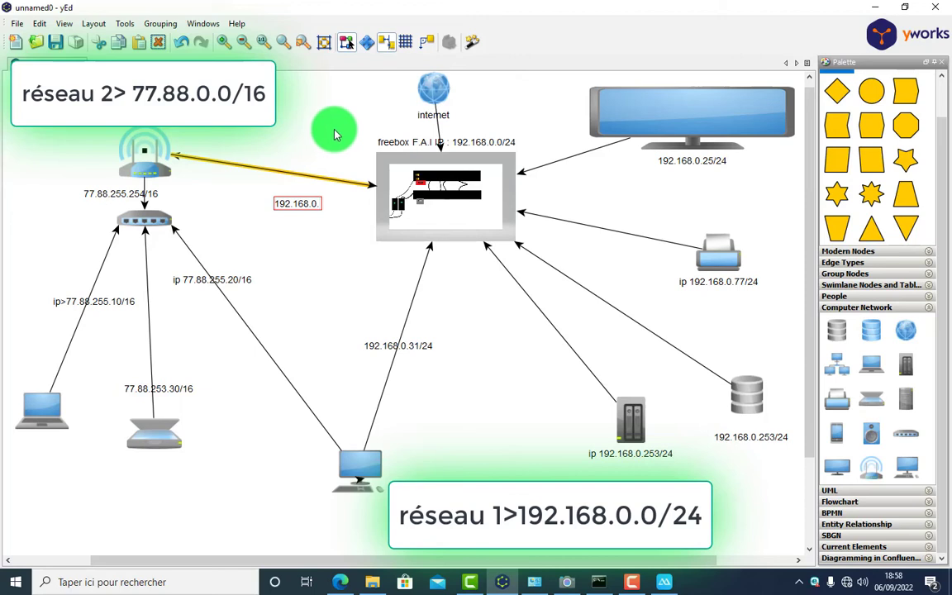
{"action": "type", "text": "."}
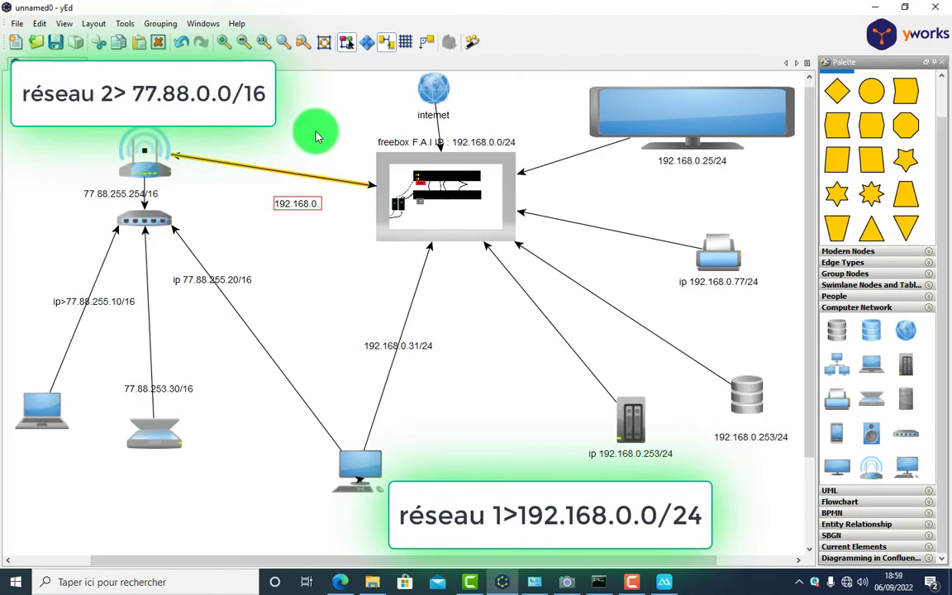
{"action": "left_click", "coordinate": [277, 216]}
{"action": "left_click_drag", "start_coordinate": [281, 202], "coordinate": [264, 172]}
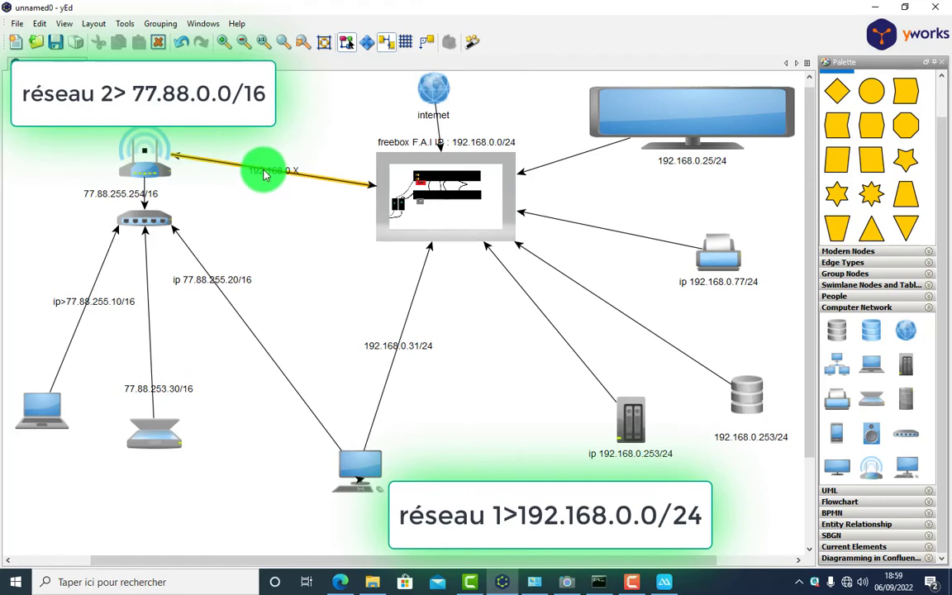
{"action": "left_click_drag", "start_coordinate": [257, 160], "coordinate": [276, 168]}
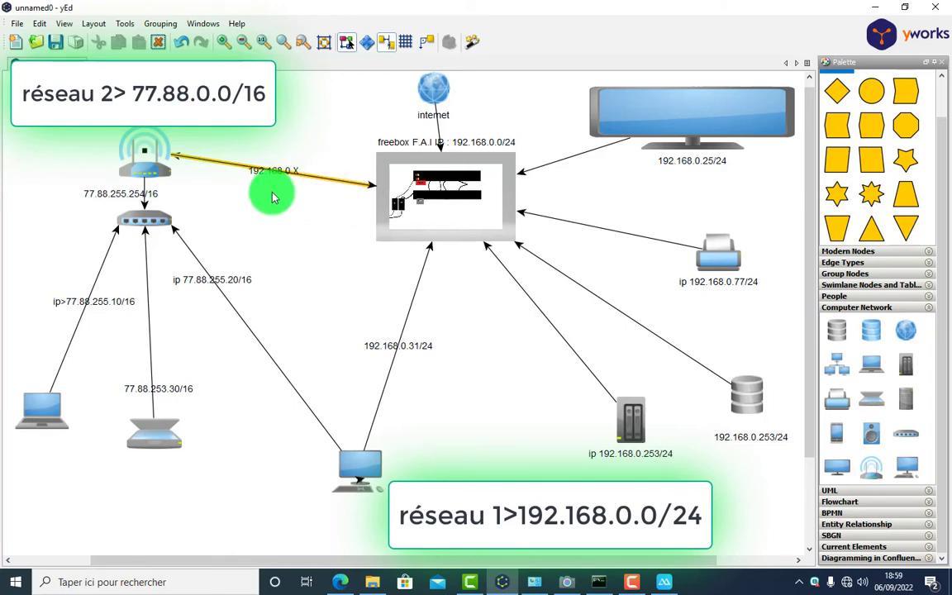
{"action": "left_click", "coordinate": [234, 192]}
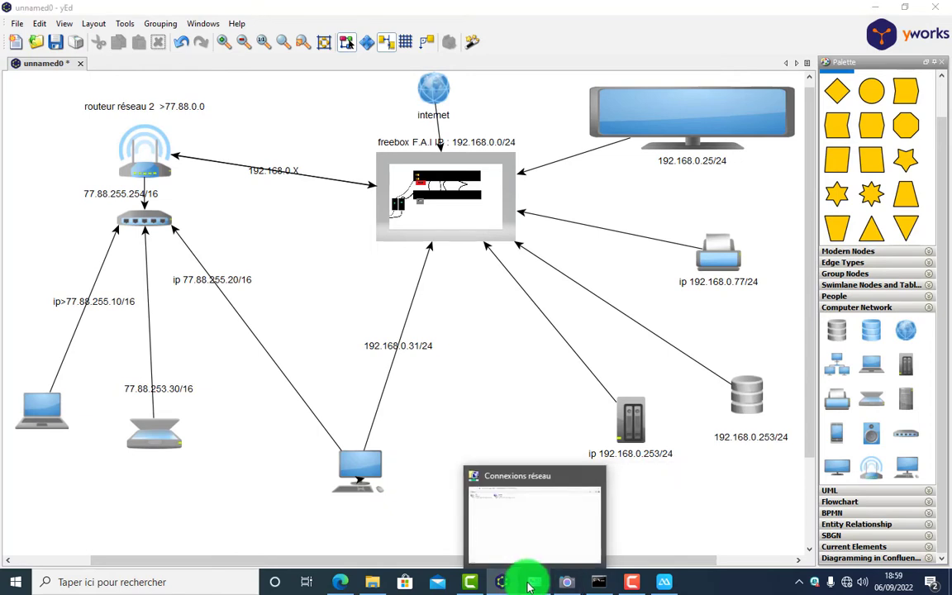
- Try renaming the rezotés adapter to 'rezotés 77.88.0.0/16' and dismiss the forbidden-character error
{"action": "left_click", "coordinate": [527, 583]}
{"action": "left_click", "coordinate": [213, 94]}
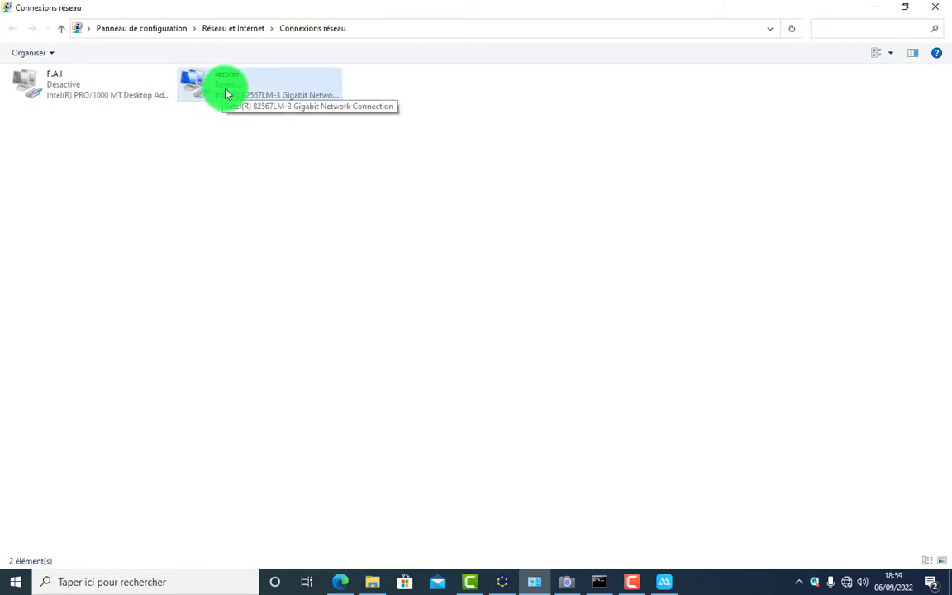
{"action": "left_click", "coordinate": [226, 92]}
{"action": "right_click", "coordinate": [228, 91]}
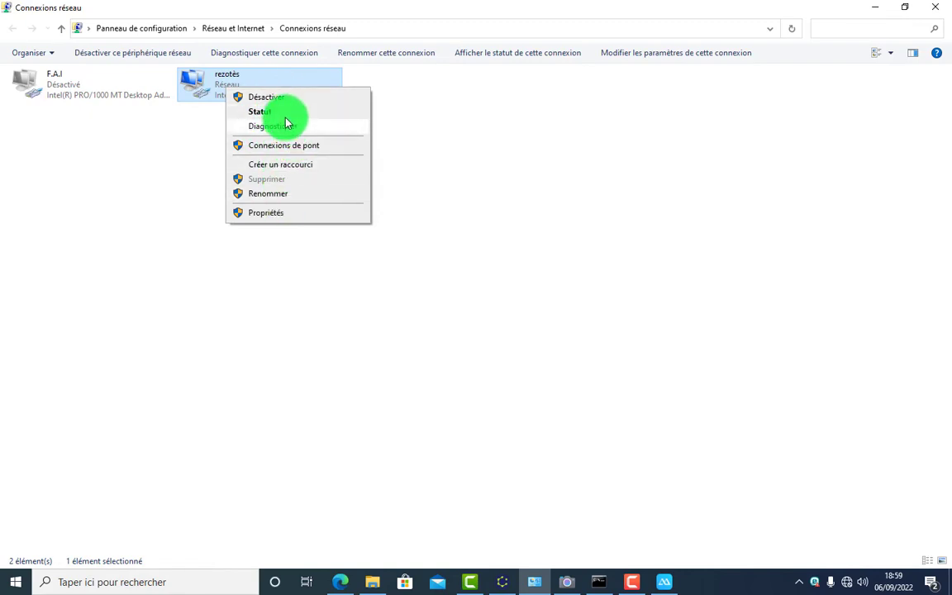
{"action": "left_click", "coordinate": [276, 192]}
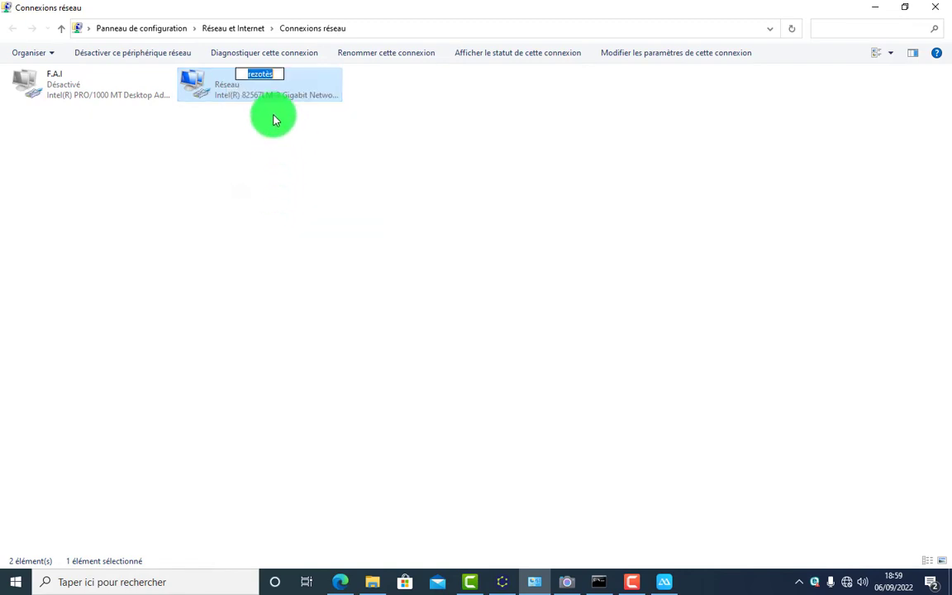
{"action": "left_click", "coordinate": [273, 76]}
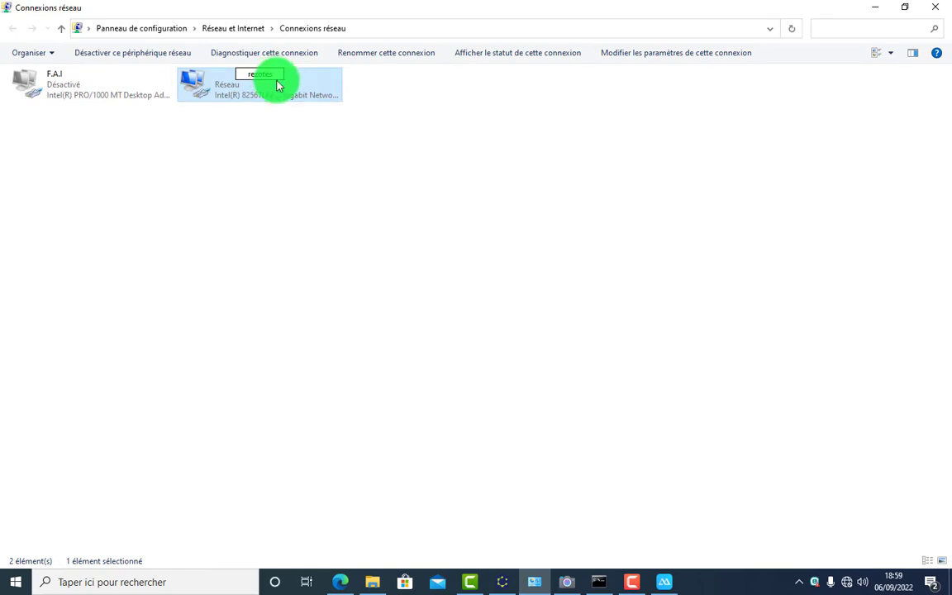
{"action": "key", "text": "ctrl+a"}
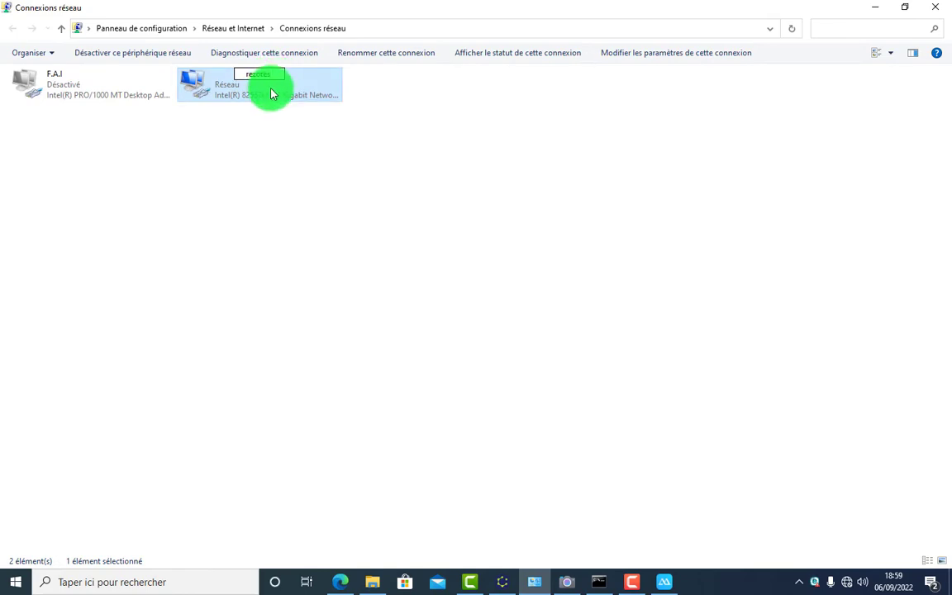
{"action": "type", "text": "77.88.0.0"}
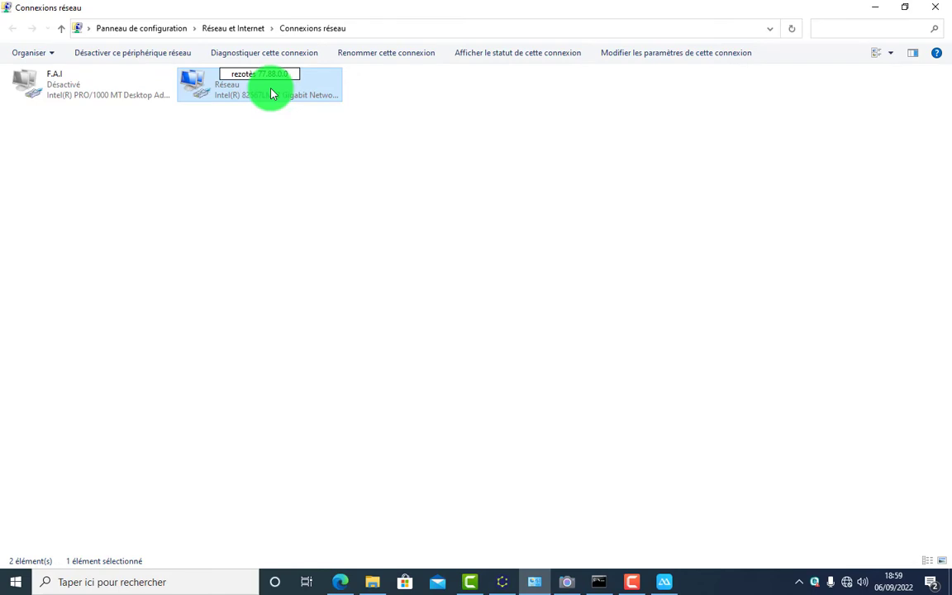
{"action": "type", "text": "/16"}
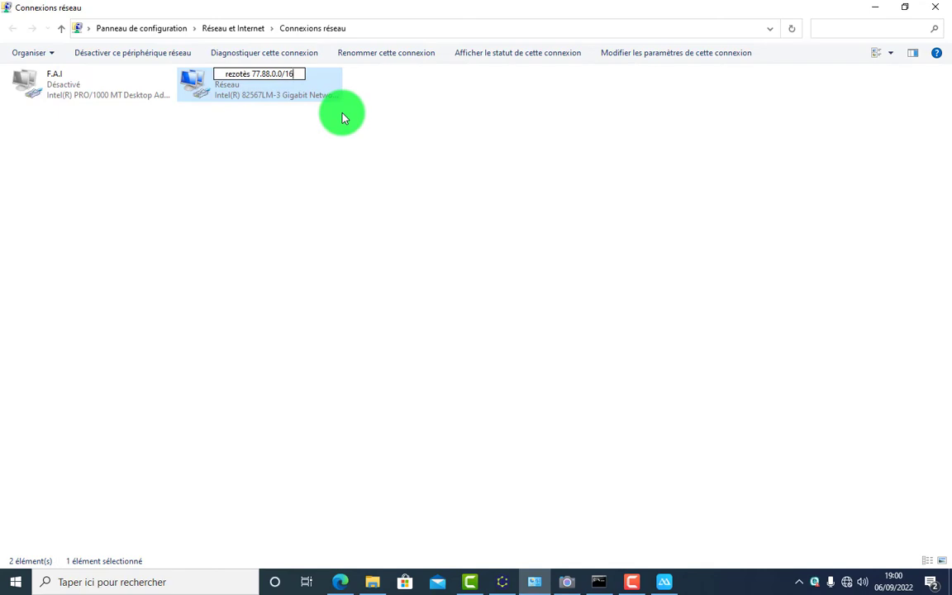
{"action": "key", "text": "Return"}
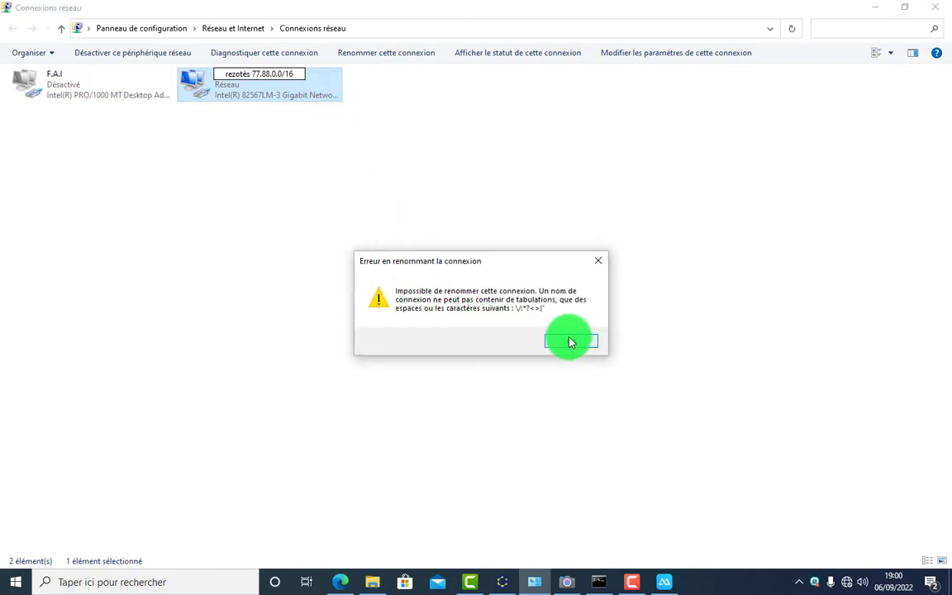
{"action": "left_click", "coordinate": [570, 341]}
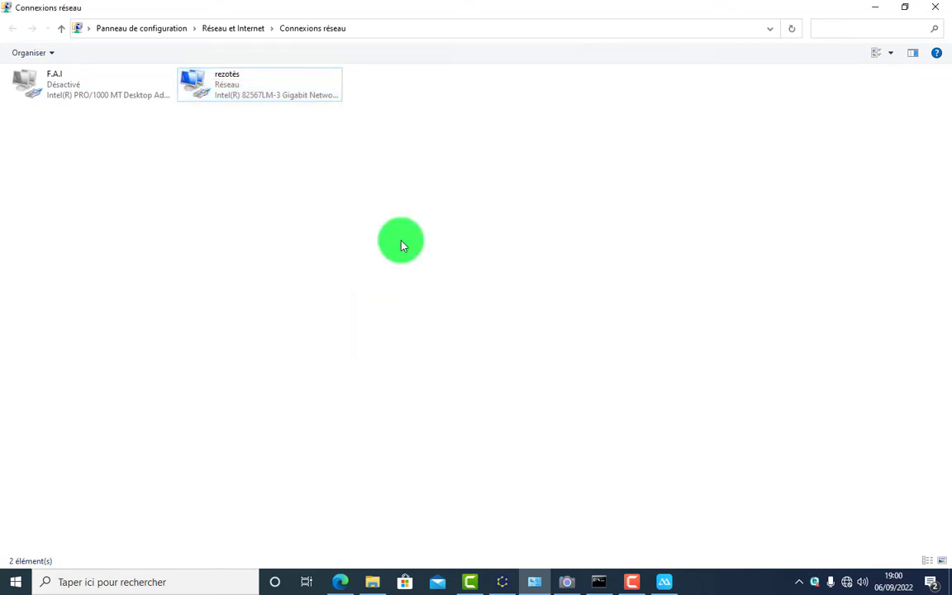
- Retry renaming rezotés with 77.83.0.0 and dismiss the rejection, leaving the name unchanged
{"action": "left_click", "coordinate": [239, 80]}
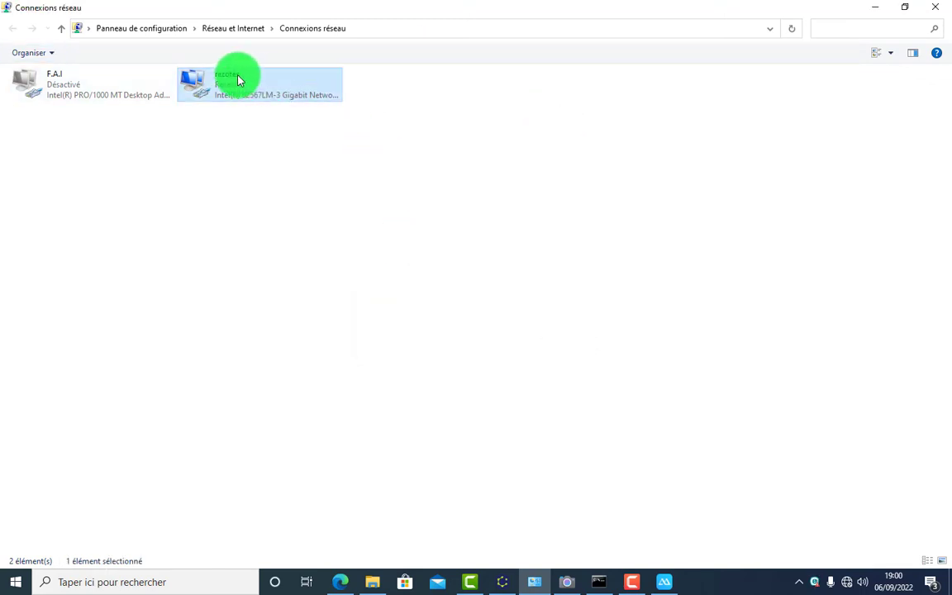
{"action": "right_click", "coordinate": [239, 77]}
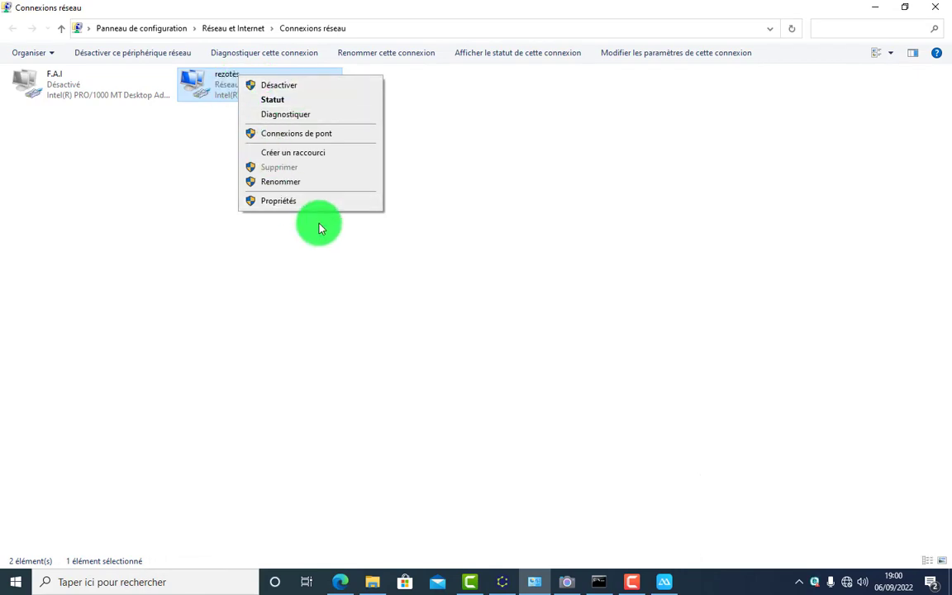
{"action": "left_click", "coordinate": [280, 183]}
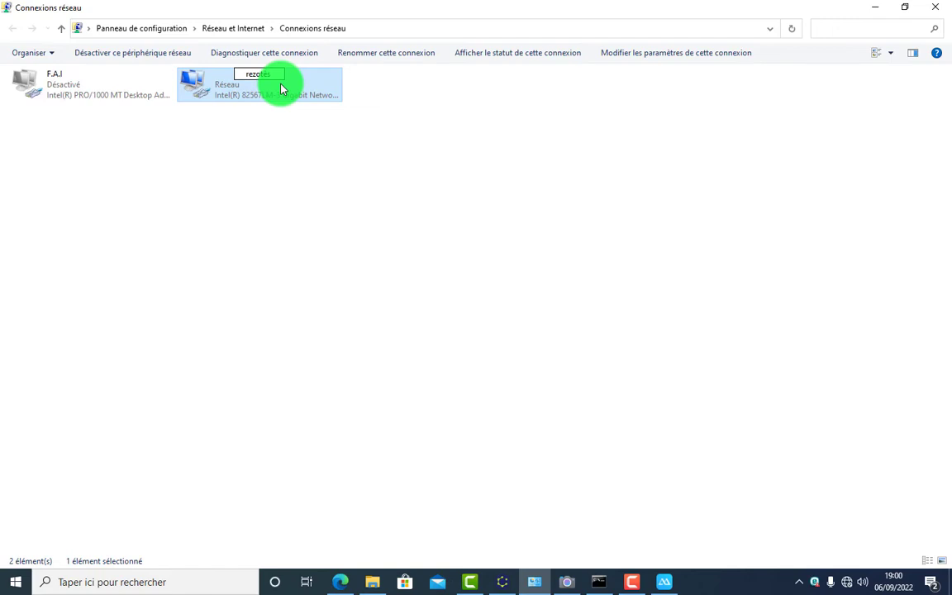
{"action": "type", "text": "77"}
{"action": "type", "text": ".83"}
{"action": "type", "text": ".0.0"}
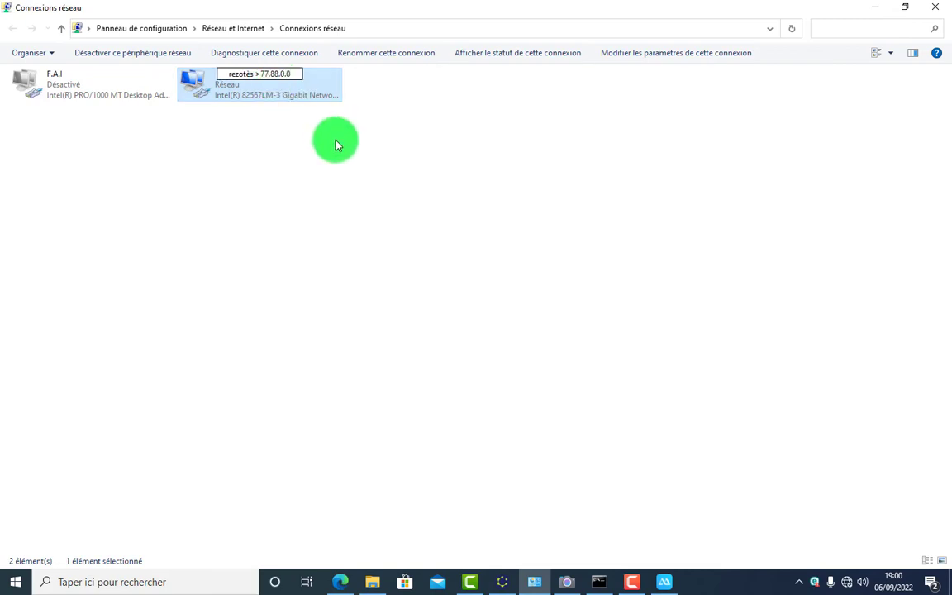
{"action": "key", "text": "Return"}
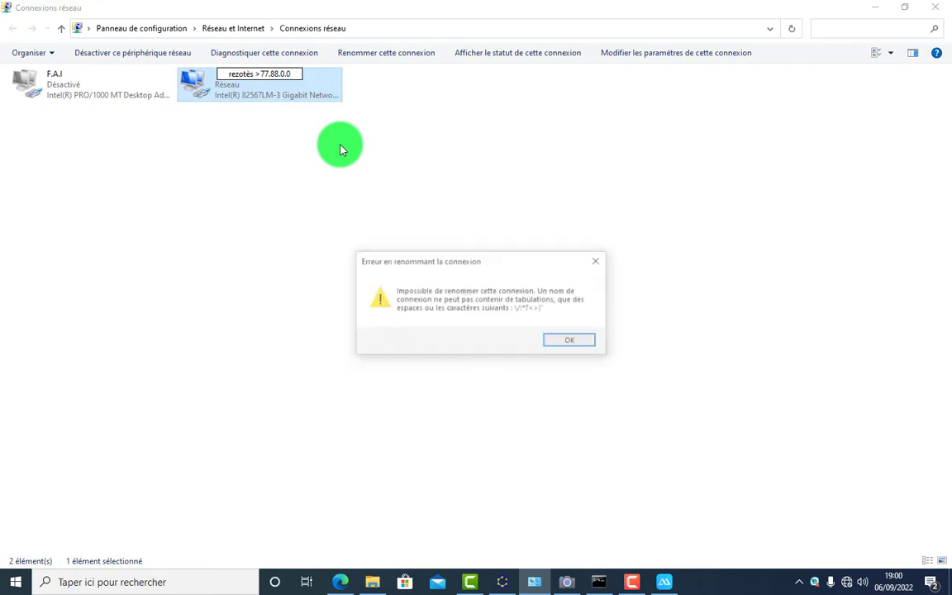
{"action": "left_click", "coordinate": [572, 345]}
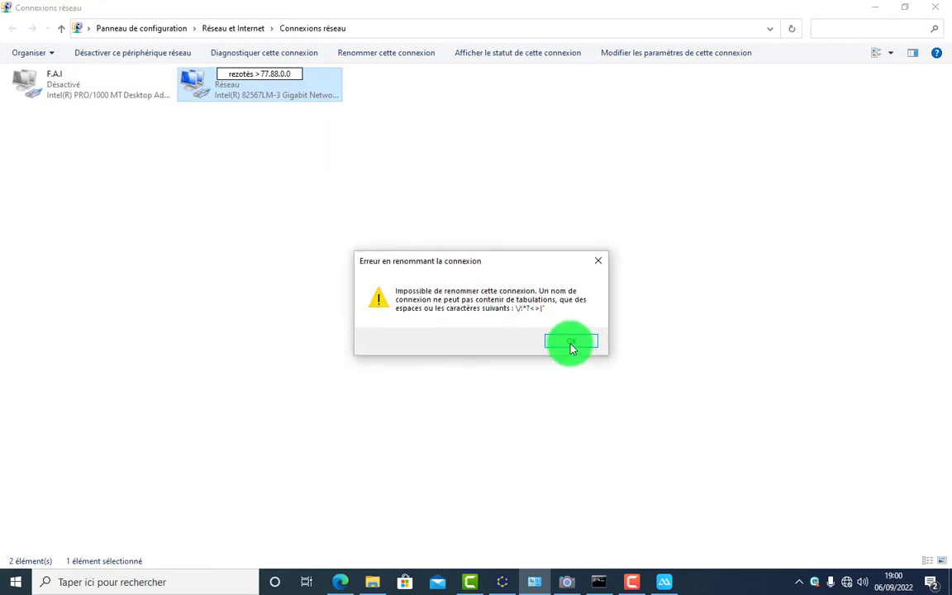
{"action": "left_click", "coordinate": [267, 163]}
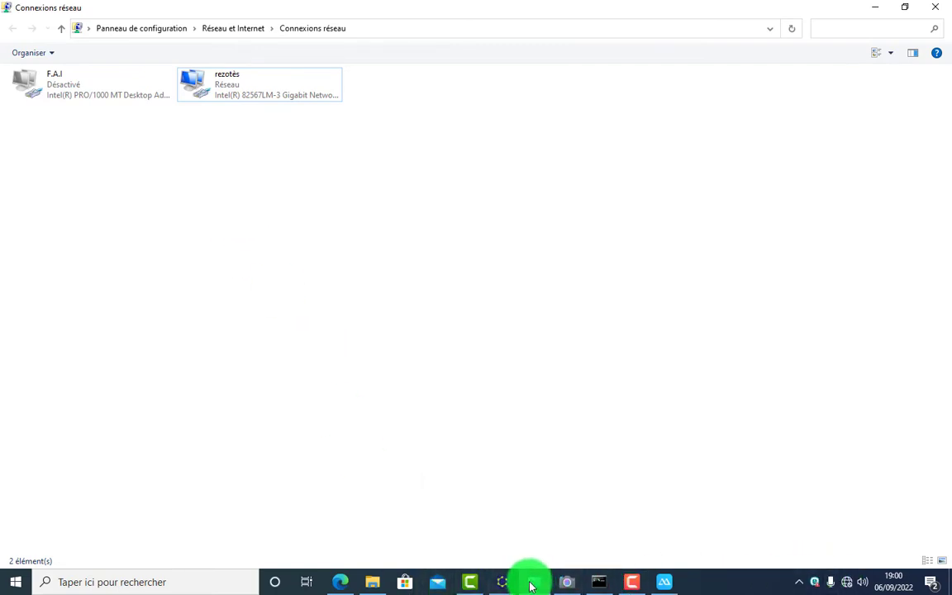
- Bring the yEd diagram forward, then open the mirrored phone's camera app
{"action": "left_click", "coordinate": [502, 582]}
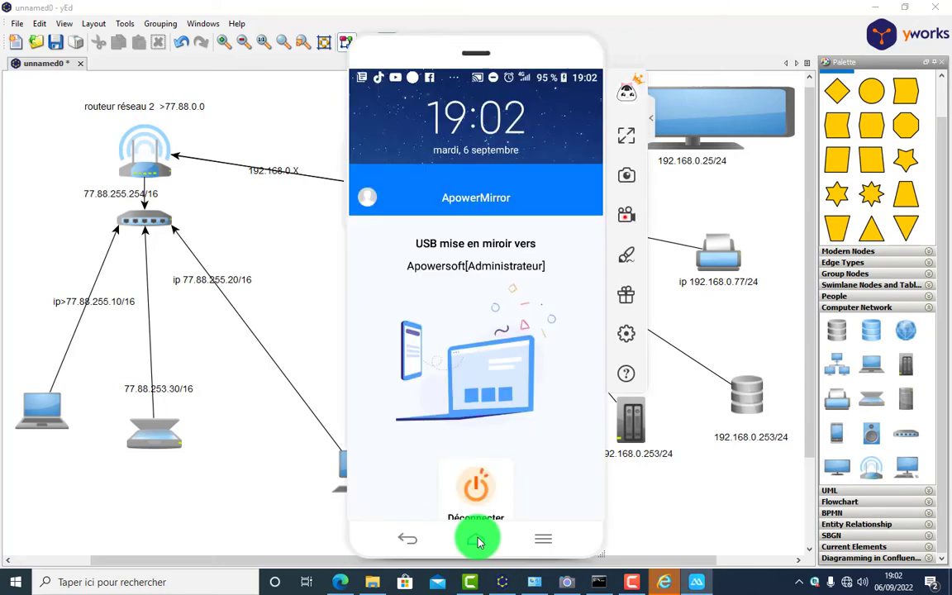
{"action": "left_click", "coordinate": [473, 496]}
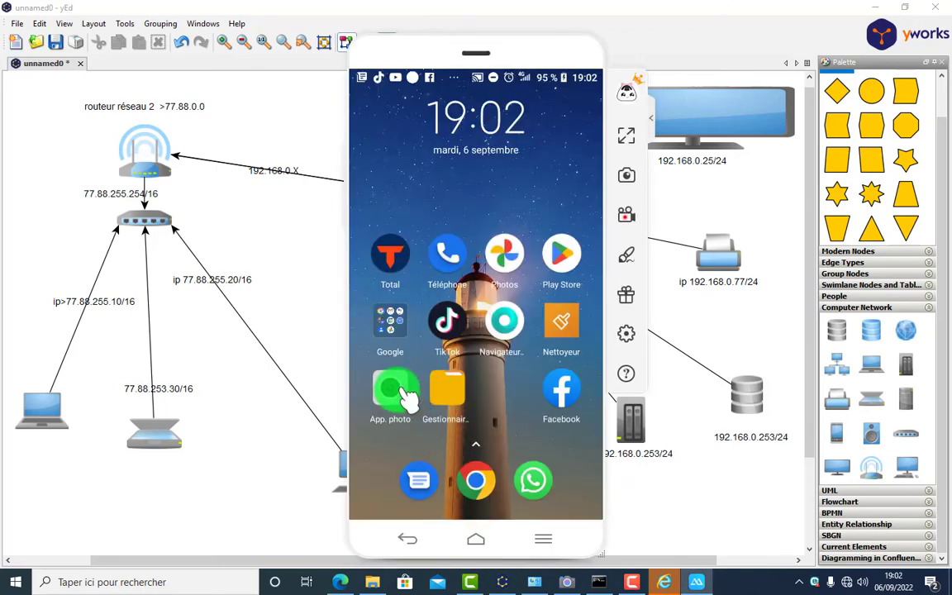
{"action": "left_click_drag", "start_coordinate": [403, 398], "coordinate": [403, 397]}
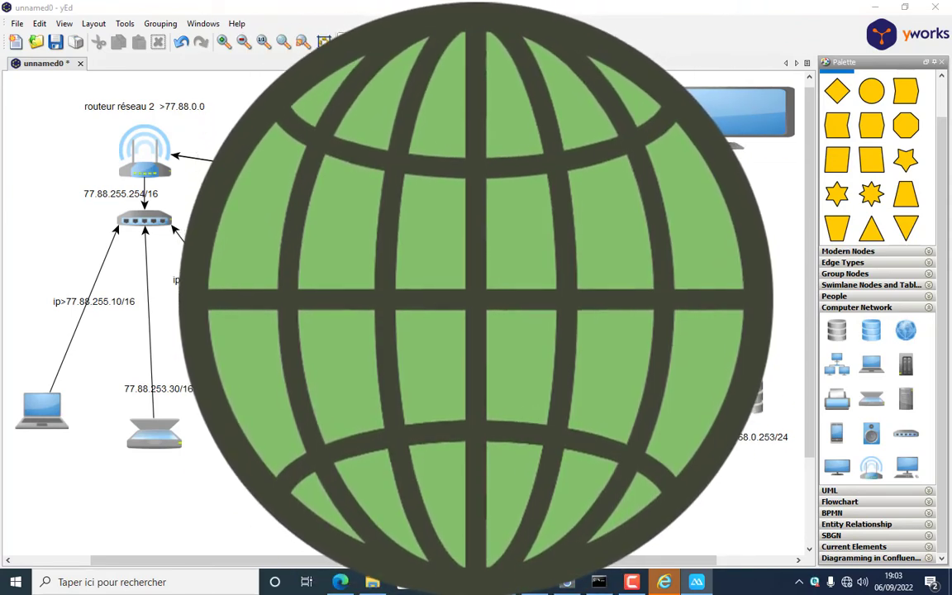
{"action": "left_click", "coordinate": [410, 539]}
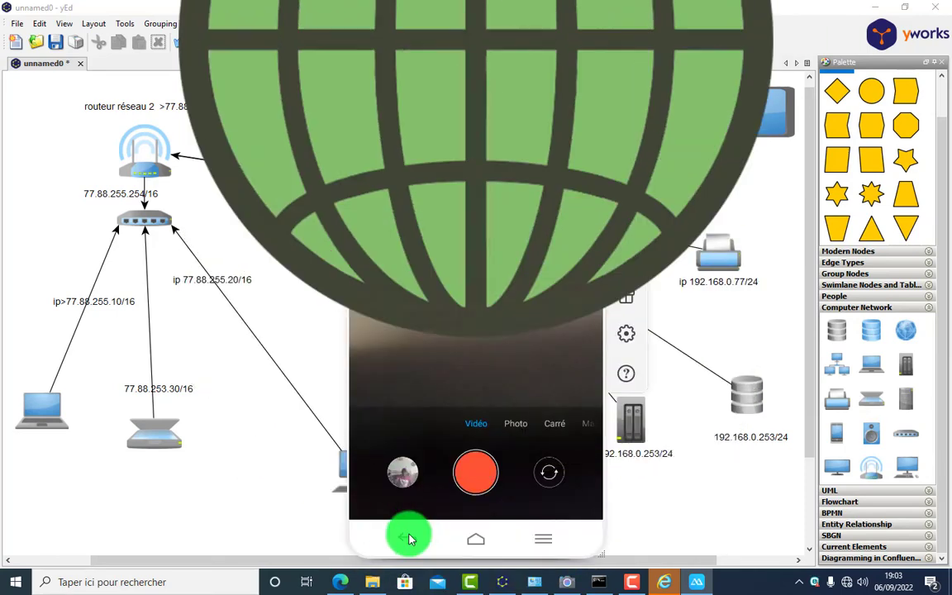
- On the router admin page, open Static Routes, then WAN Setup, which shows the offline message
{"action": "left_click", "coordinate": [342, 580]}
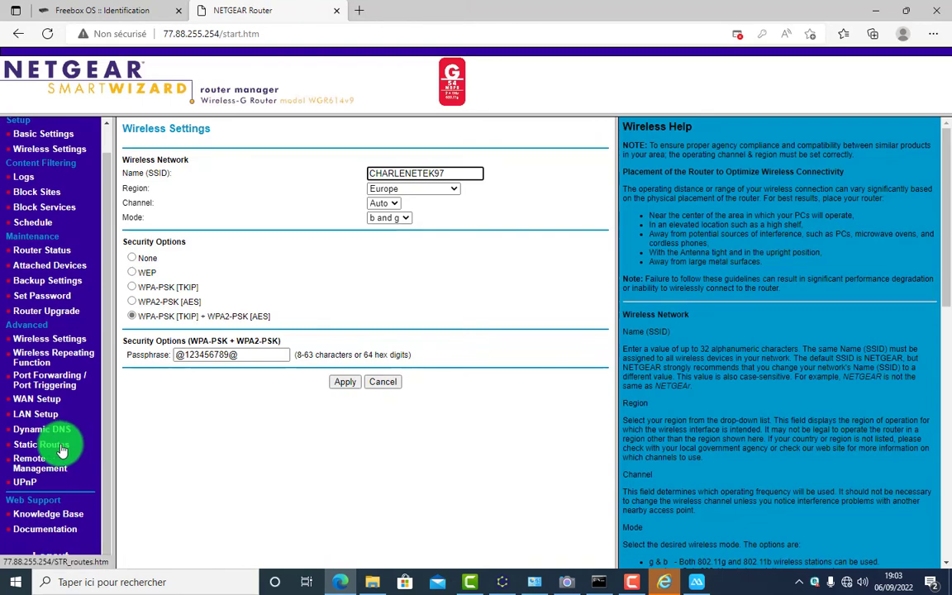
{"action": "left_click", "coordinate": [50, 401]}
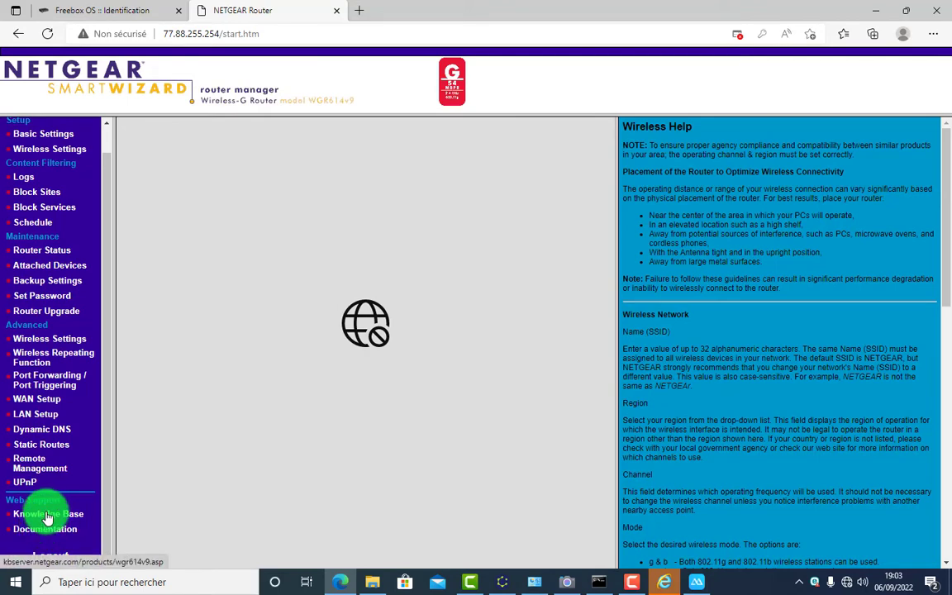
{"action": "left_click", "coordinate": [45, 402]}
{"action": "left_click", "coordinate": [381, 331]}
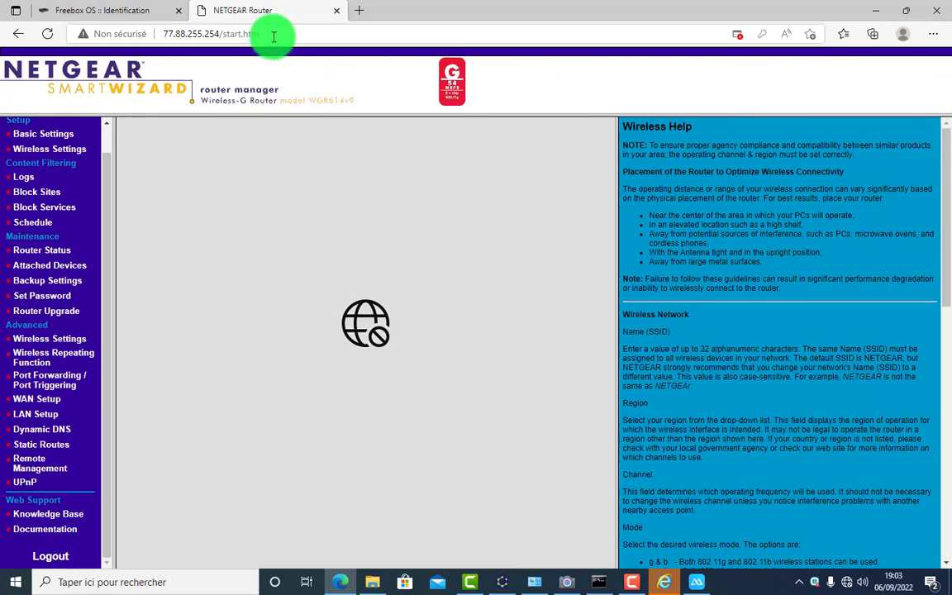
- Reload 77.88.255.254/start.htm in Edge, then briefly try Internet Explorer and close all its tabs
{"action": "left_click", "coordinate": [271, 36]}
{"action": "left_click", "coordinate": [272, 36]}
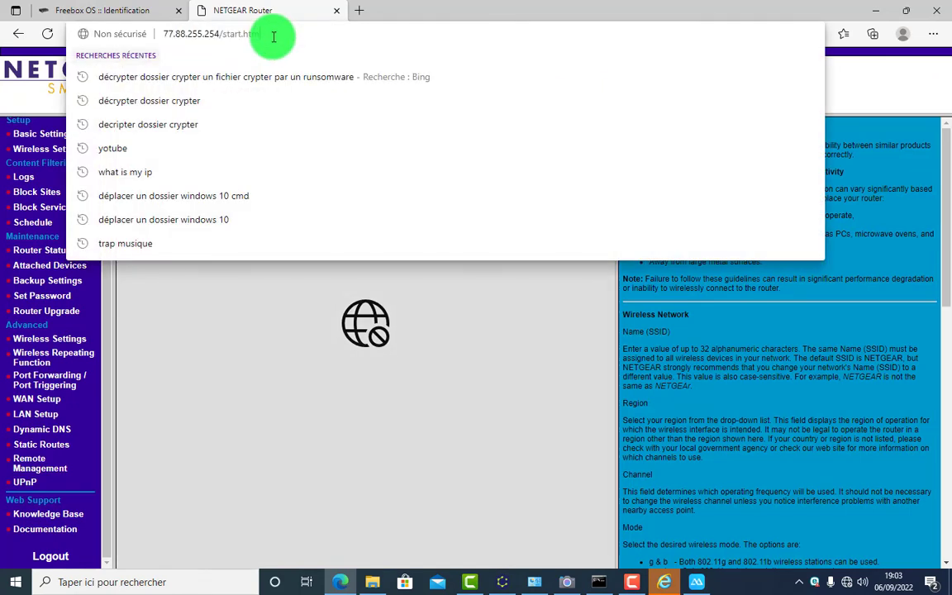
{"action": "key", "text": "Return"}
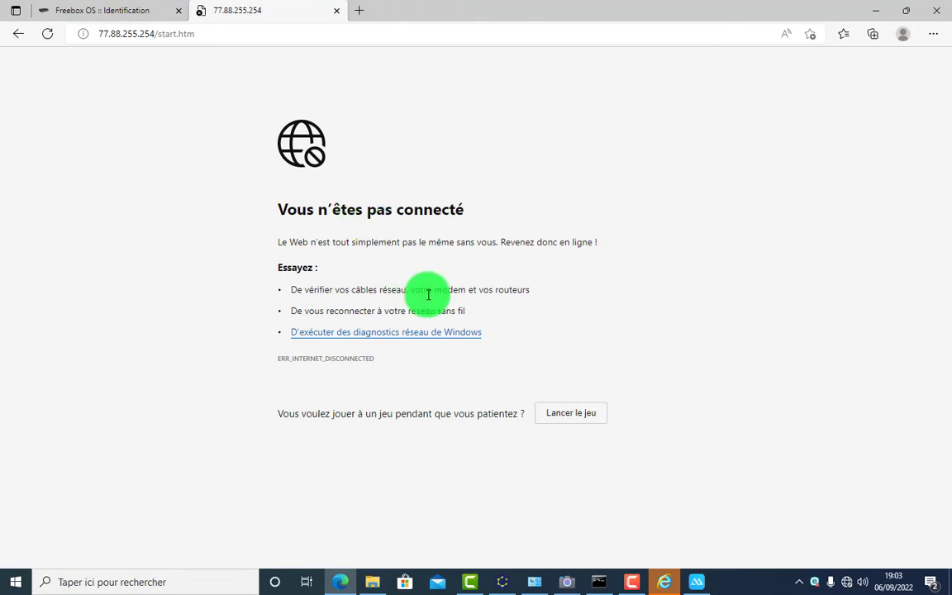
{"action": "left_click", "coordinate": [665, 582]}
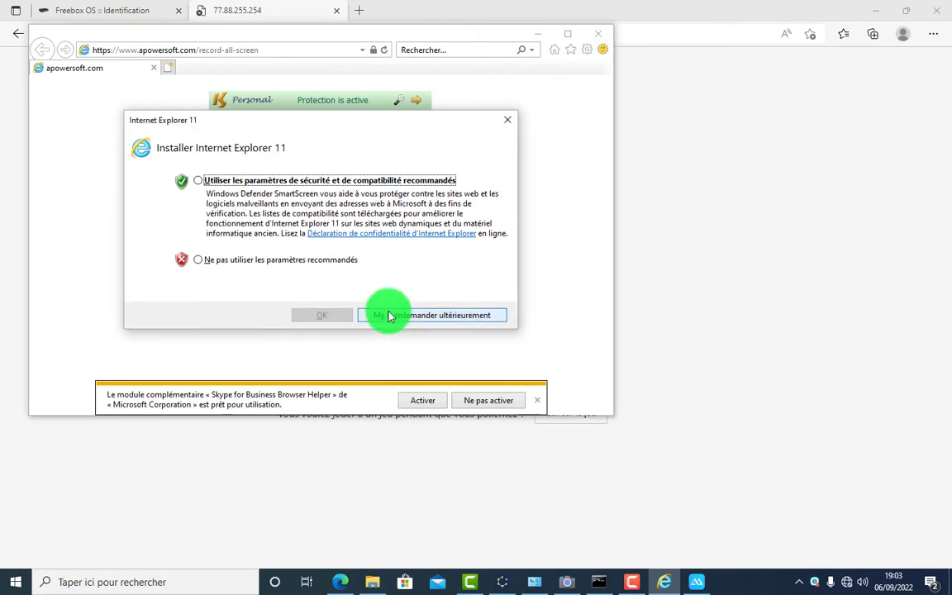
{"action": "left_click", "coordinate": [499, 124]}
{"action": "left_click", "coordinate": [595, 35]}
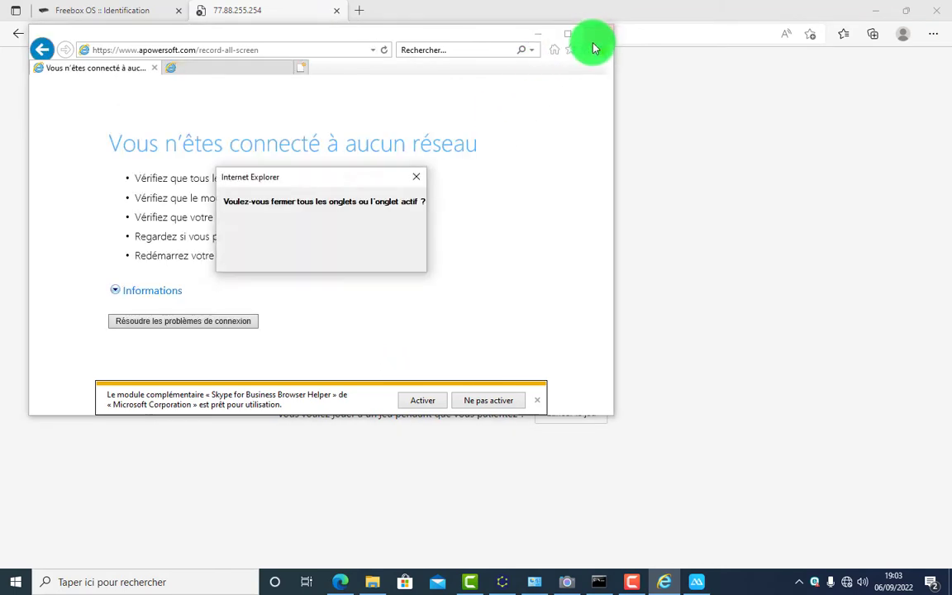
{"action": "left_click", "coordinate": [300, 235]}
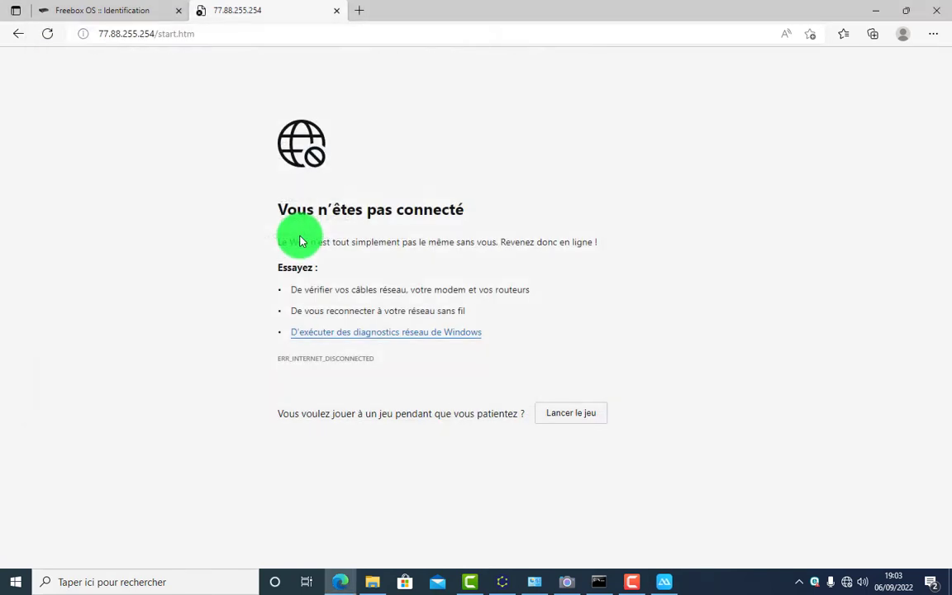
- Reload the router address again, showing the full offline error, and bring up the Run box
{"action": "double_click", "coordinate": [248, 38]}
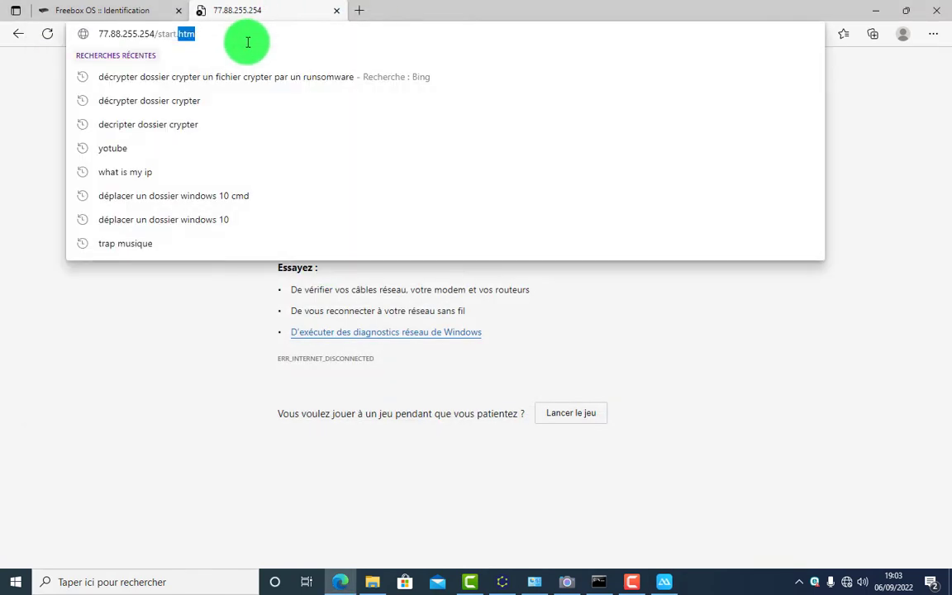
{"action": "left_click", "coordinate": [247, 41]}
{"action": "key", "text": "Return"}
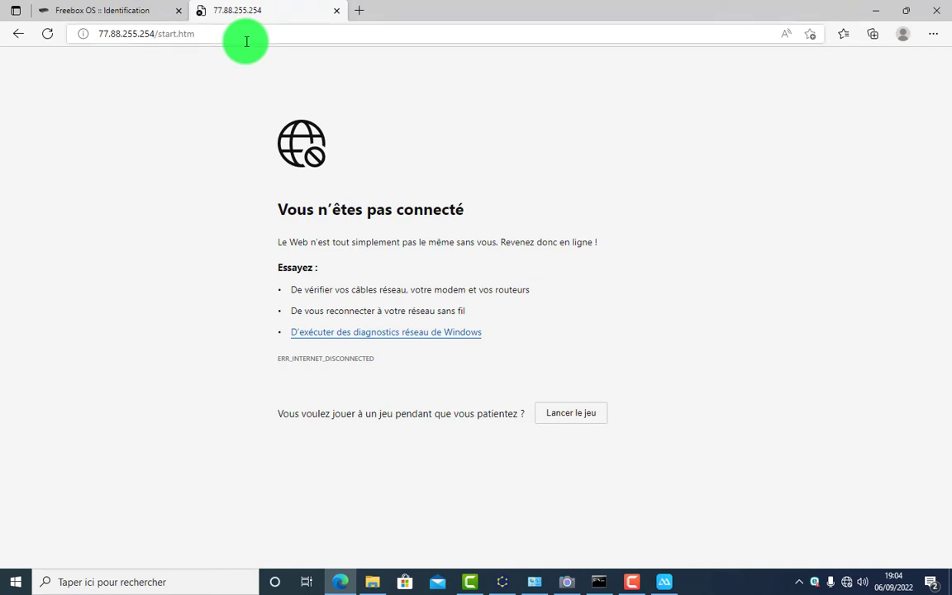
{"action": "key", "text": "super+r"}
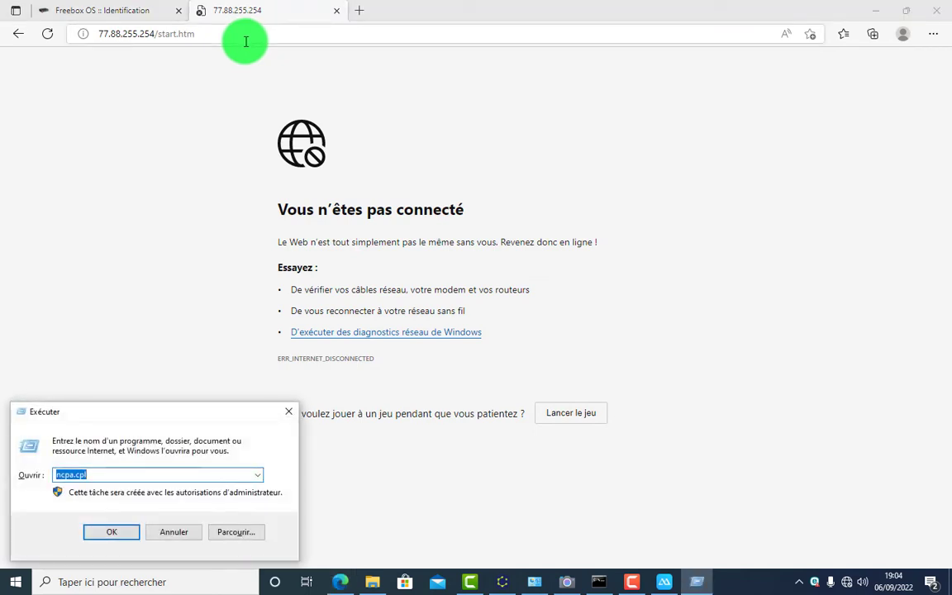
- Run ncpa.cpl to watch rezotés reconnect, check ApowerMirror, then return to the router sign-in page
{"action": "key", "text": "Escape"}
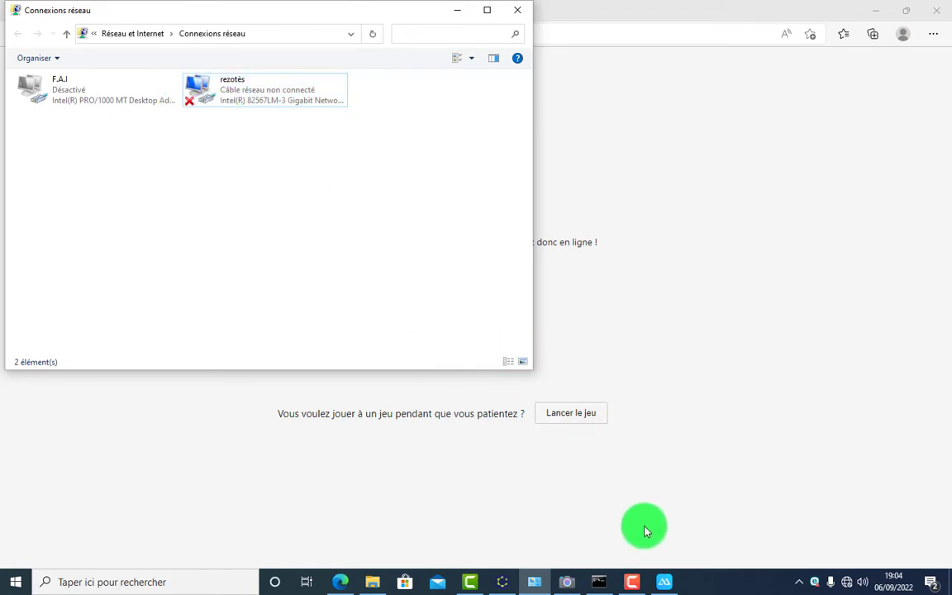
{"action": "left_click", "coordinate": [664, 581]}
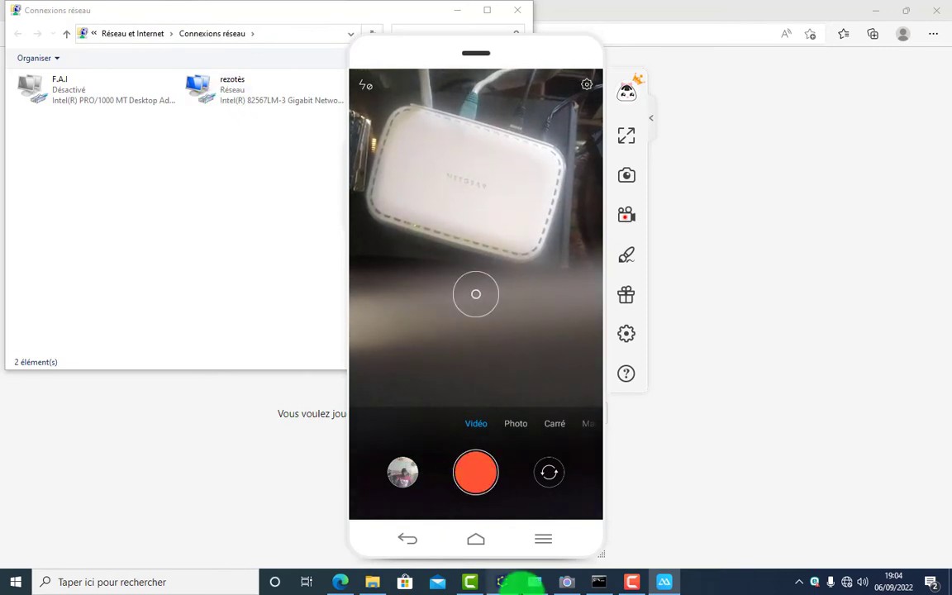
{"action": "left_click", "coordinate": [339, 582]}
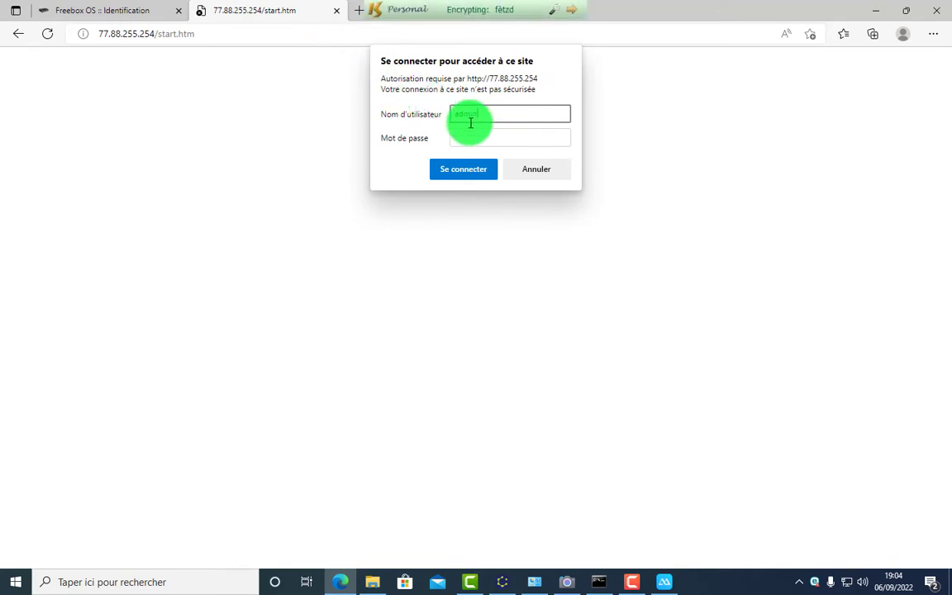
- Enter the router admin password and sign in with Se connecter, then bring up the Camera app
{"action": "left_click", "coordinate": [472, 134]}
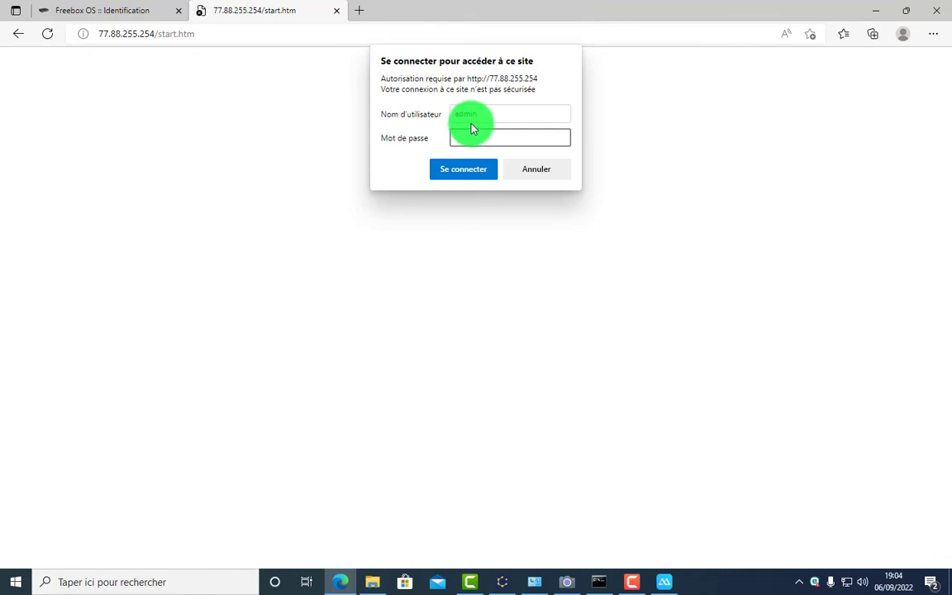
{"action": "type", "text": "***"}
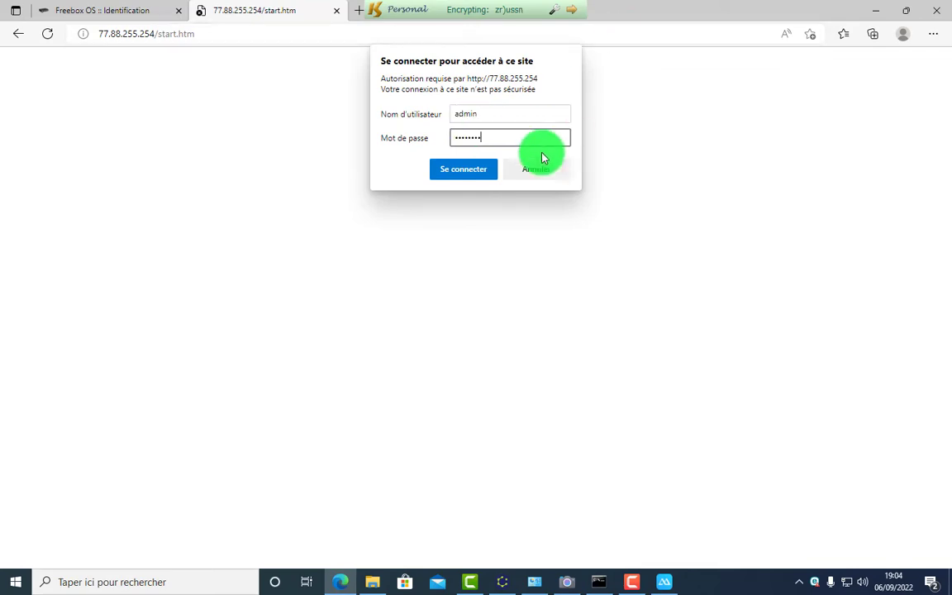
{"action": "left_click", "coordinate": [472, 170]}
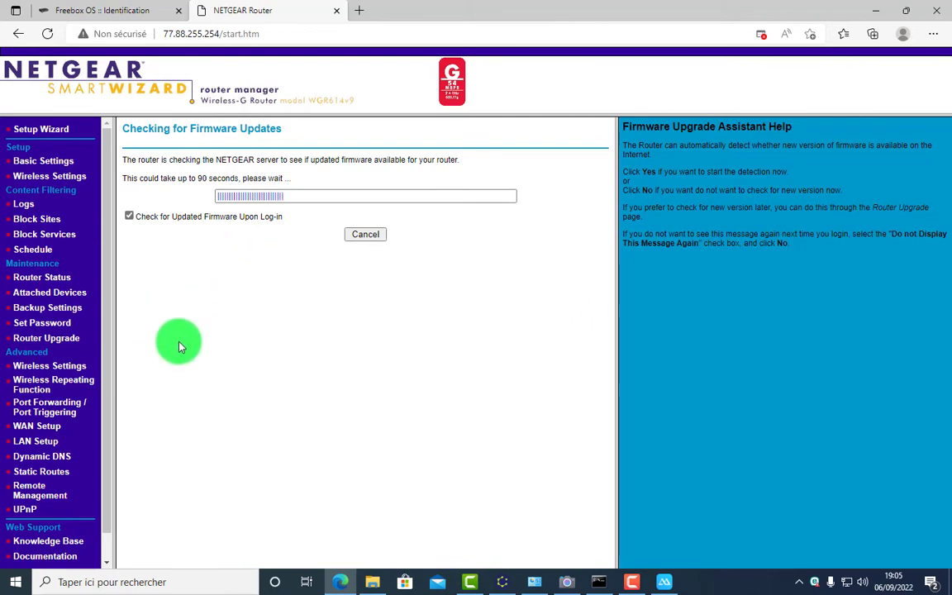
{"action": "left_click", "coordinate": [567, 581]}
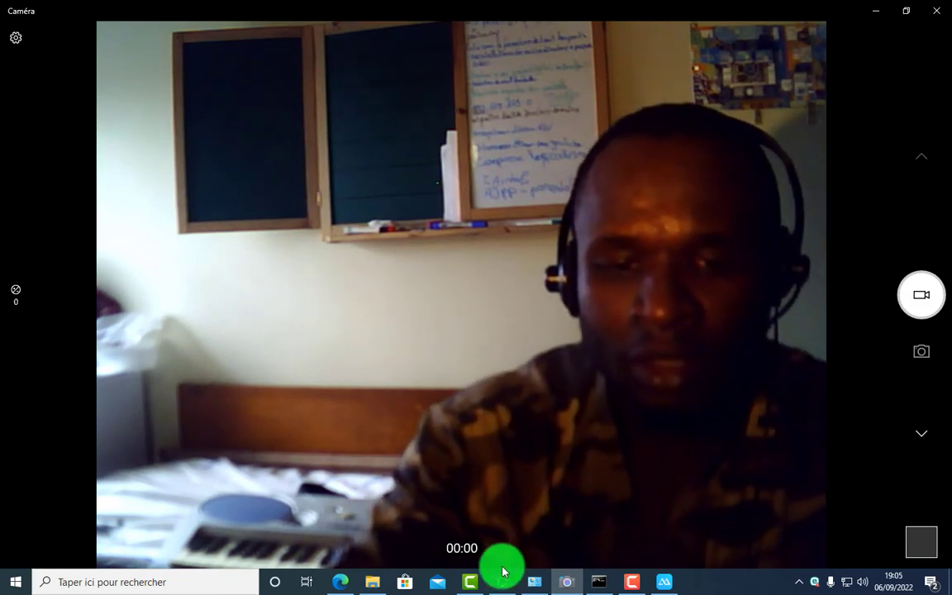
- Run ping 8.8.8.8 in the administrator command prompt and highlight the 28ms minimum round-trip time
{"action": "mouse_move", "coordinate": [552, 584]}
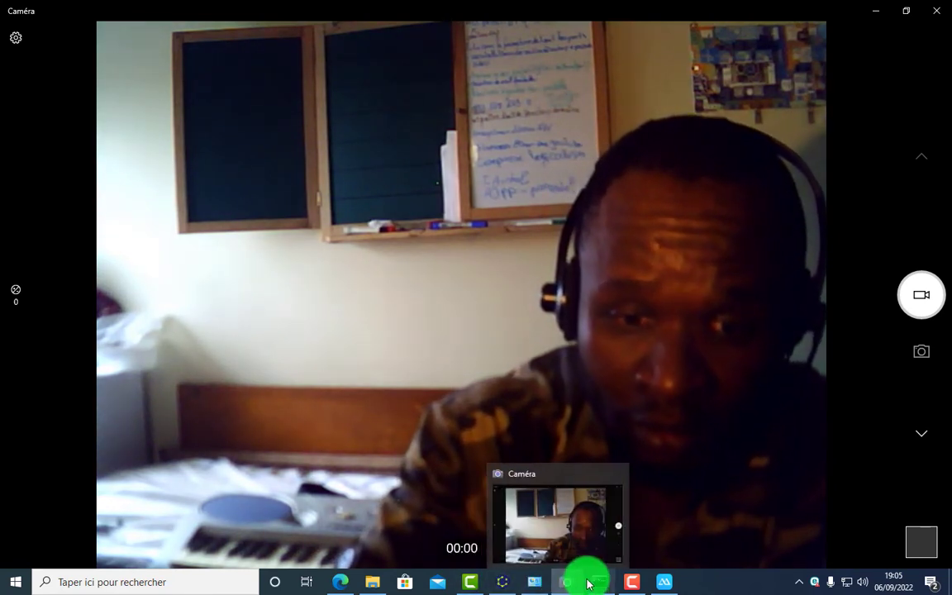
{"action": "left_click", "coordinate": [597, 580]}
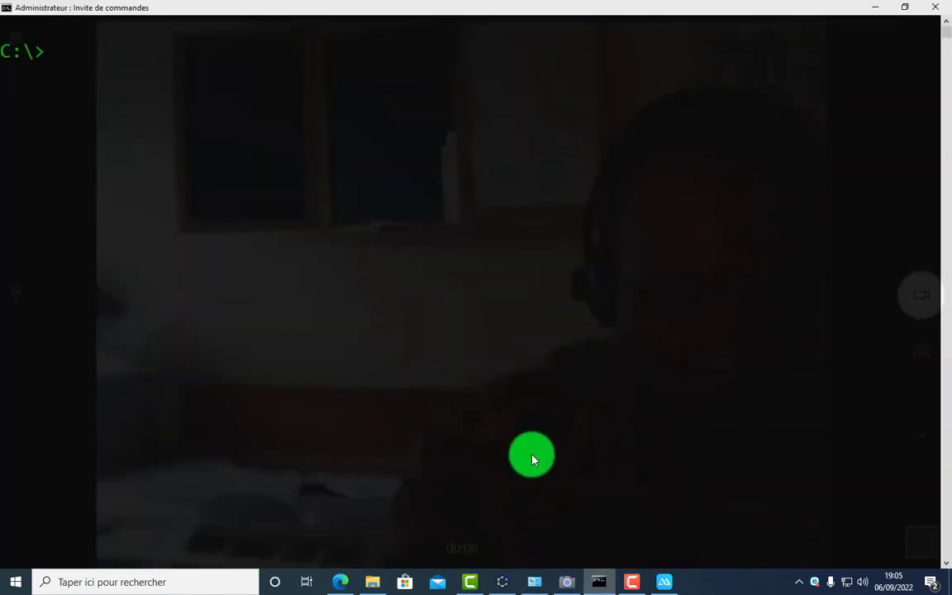
{"action": "type", "text": "pi"}
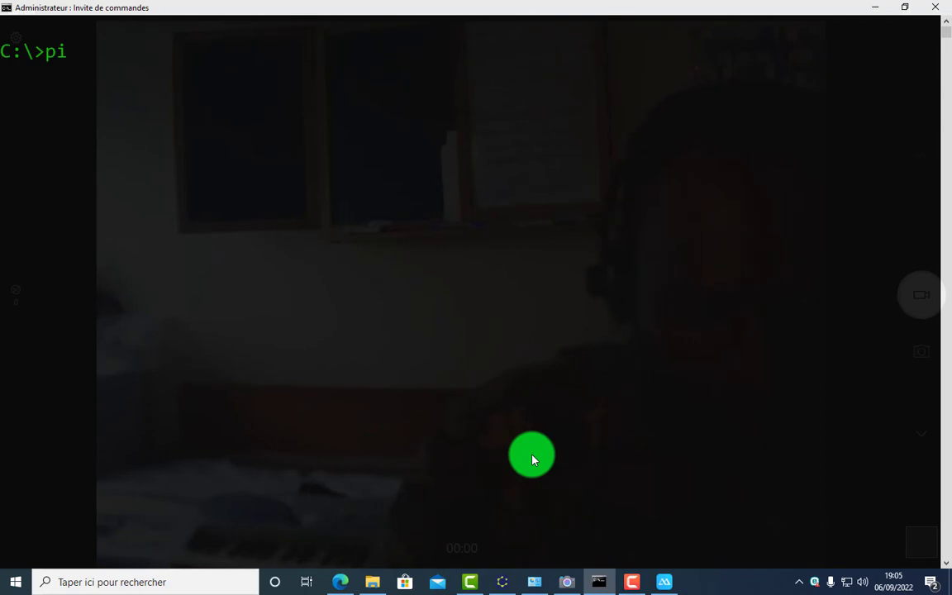
{"action": "type", "text": "ng"}
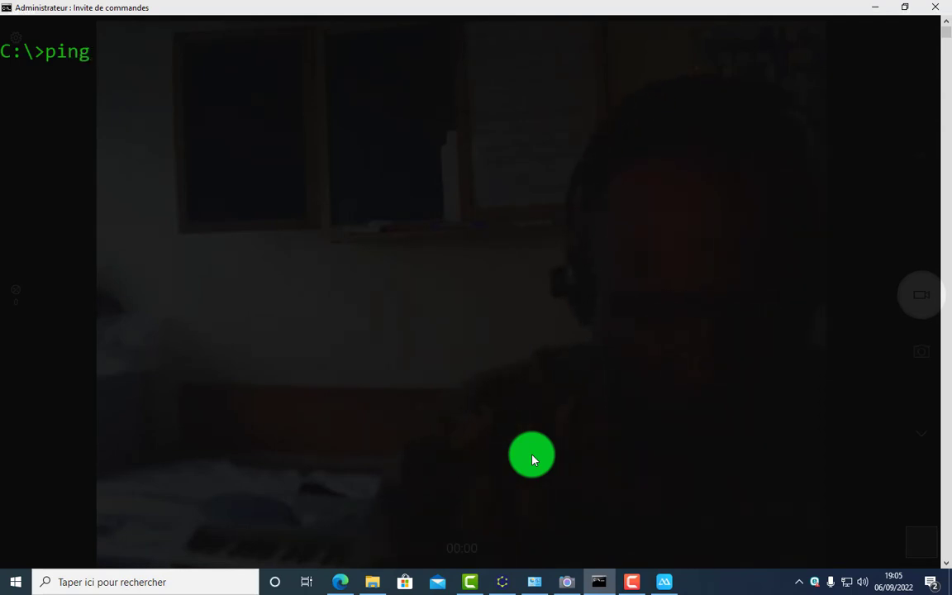
{"action": "type", "text": " 8."}
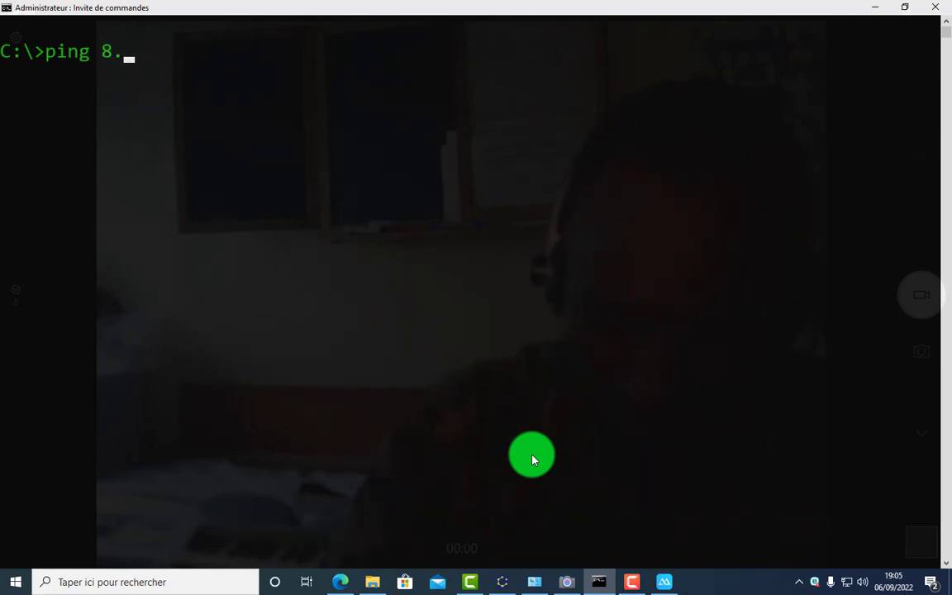
{"action": "type", "text": "8.8."}
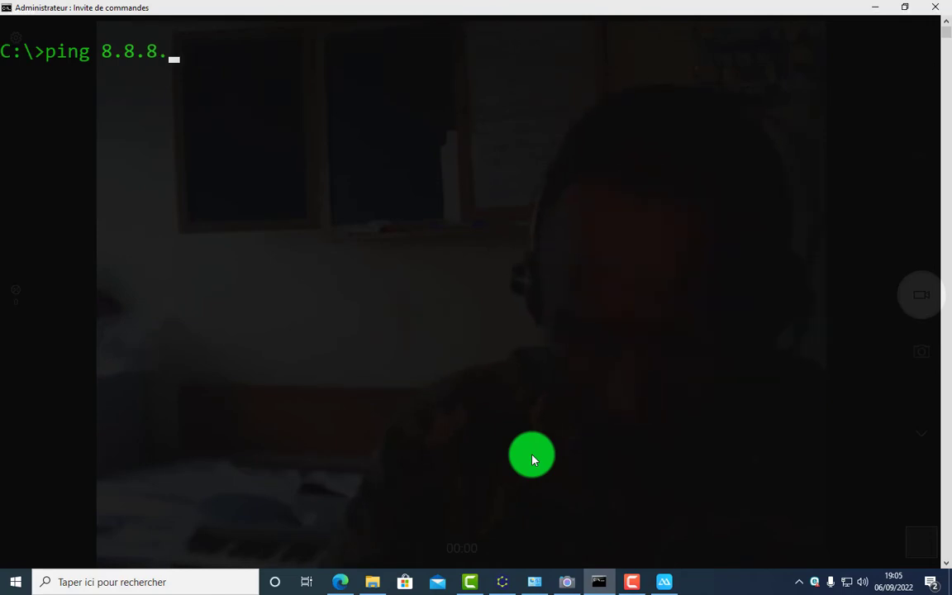
{"action": "type", "text": "8"}
{"action": "key", "text": "Return"}
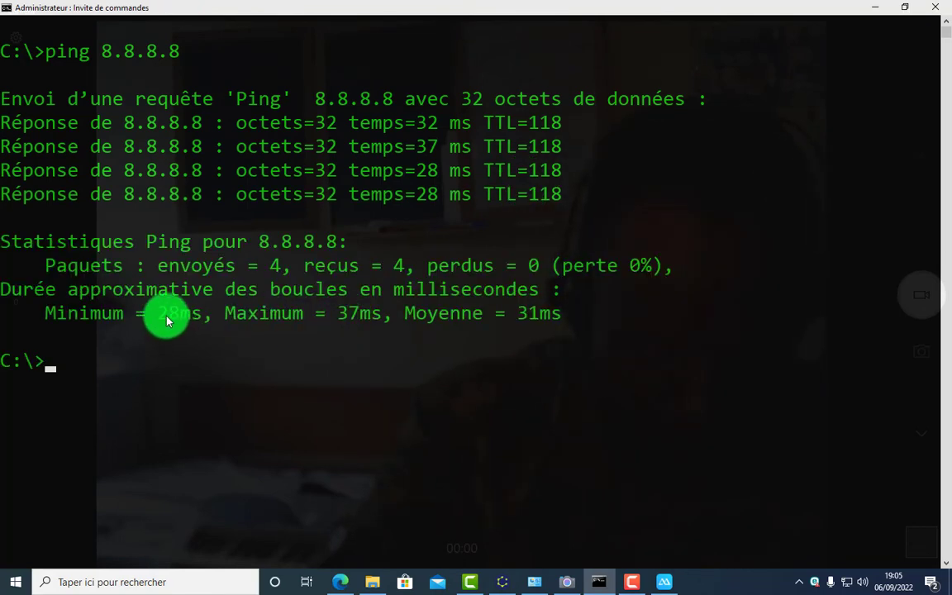
{"action": "left_click_drag", "start_coordinate": [158, 314], "coordinate": [204, 315]}
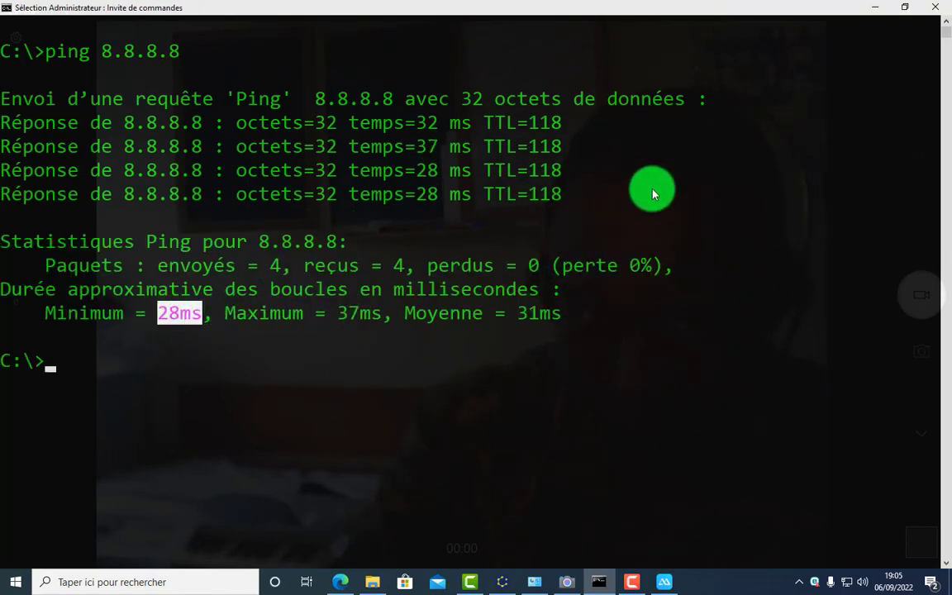
- Bring up the Network Connections window and select the disabled F.A.I adapter
{"action": "left_click", "coordinate": [537, 585]}
{"action": "left_click", "coordinate": [60, 89]}
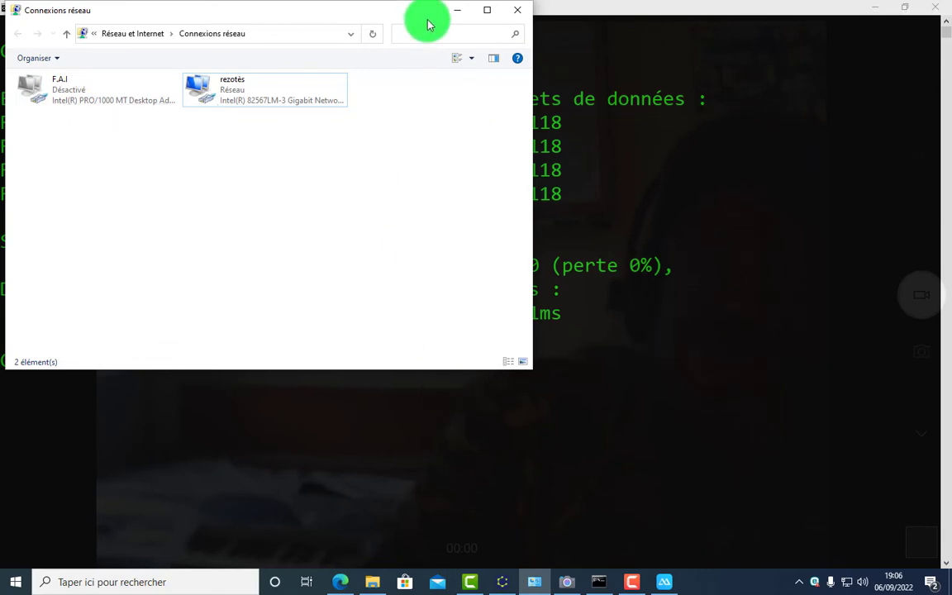
{"action": "left_click", "coordinate": [74, 100]}
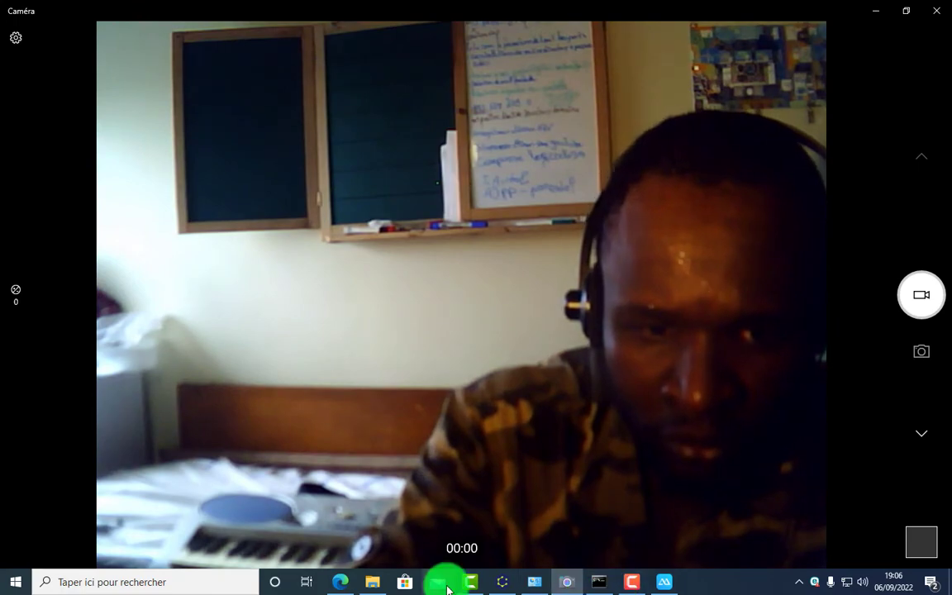
- In the router's Basic Settings, choose Use Static IP Address
{"action": "left_click", "coordinate": [341, 582]}
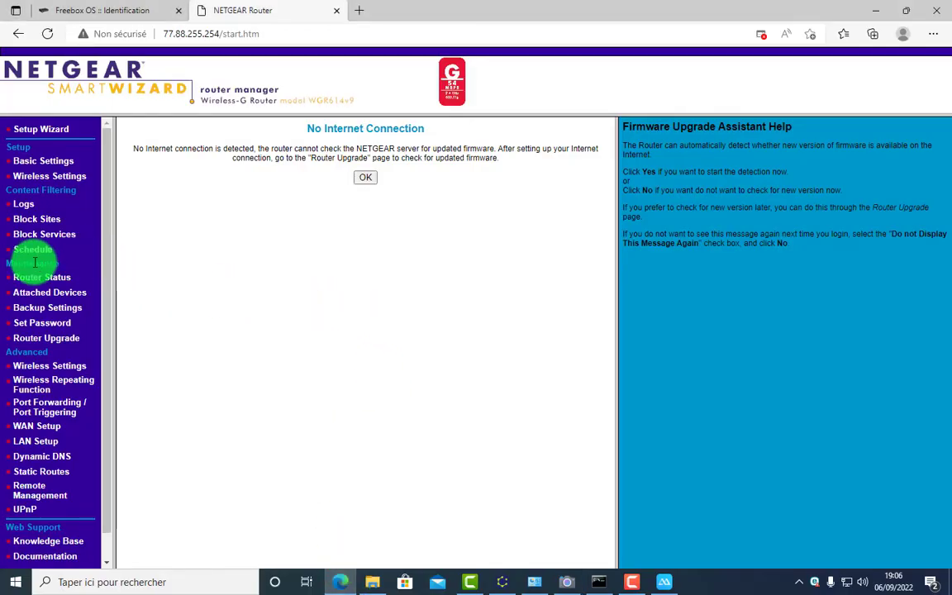
{"action": "left_click", "coordinate": [53, 170]}
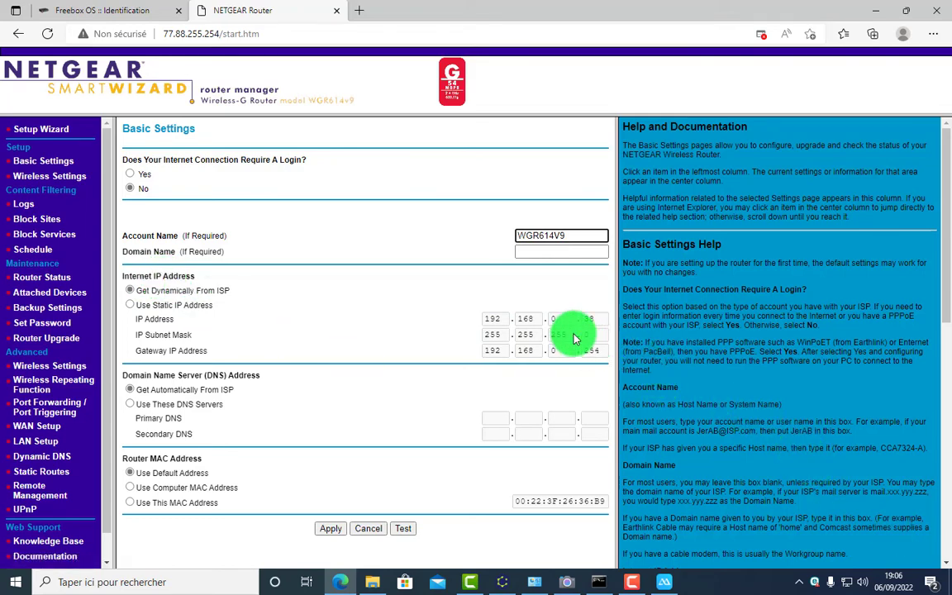
{"action": "left_click", "coordinate": [130, 305]}
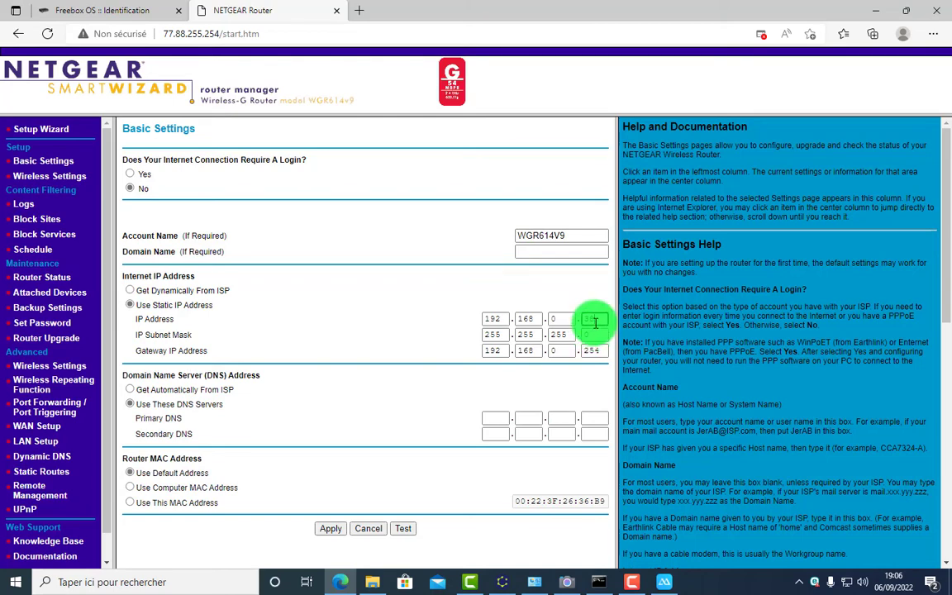
- Clear and re-edit the static IP address's last octet, then go back to Command Prompt
{"action": "double_click", "coordinate": [595, 320]}
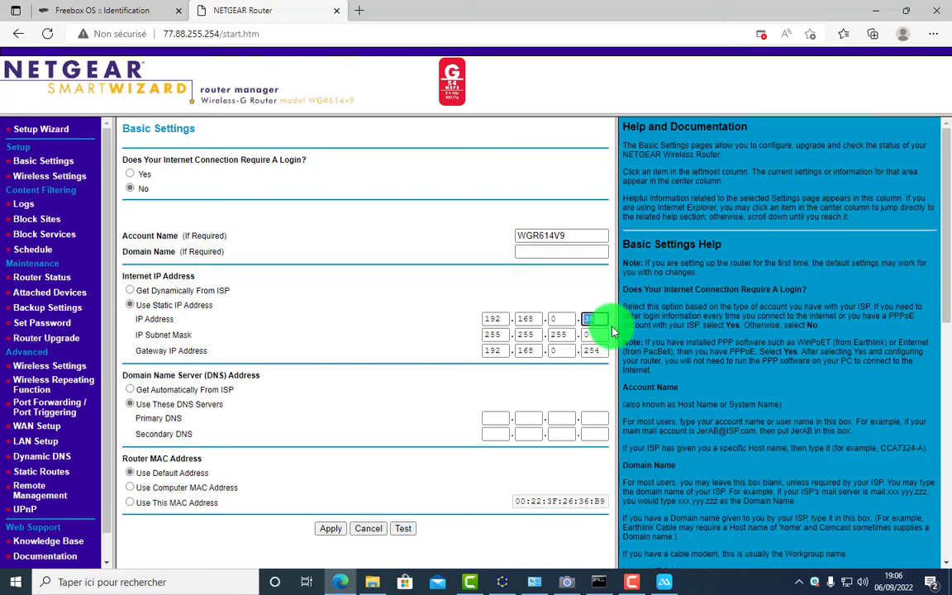
{"action": "key", "text": "BackSpace"}
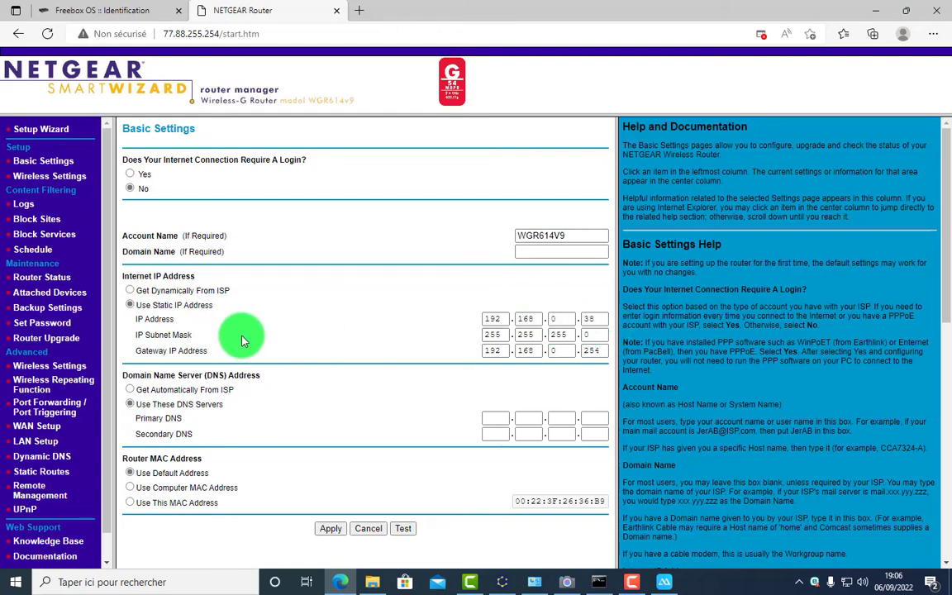
{"action": "left_click", "coordinate": [516, 317]}
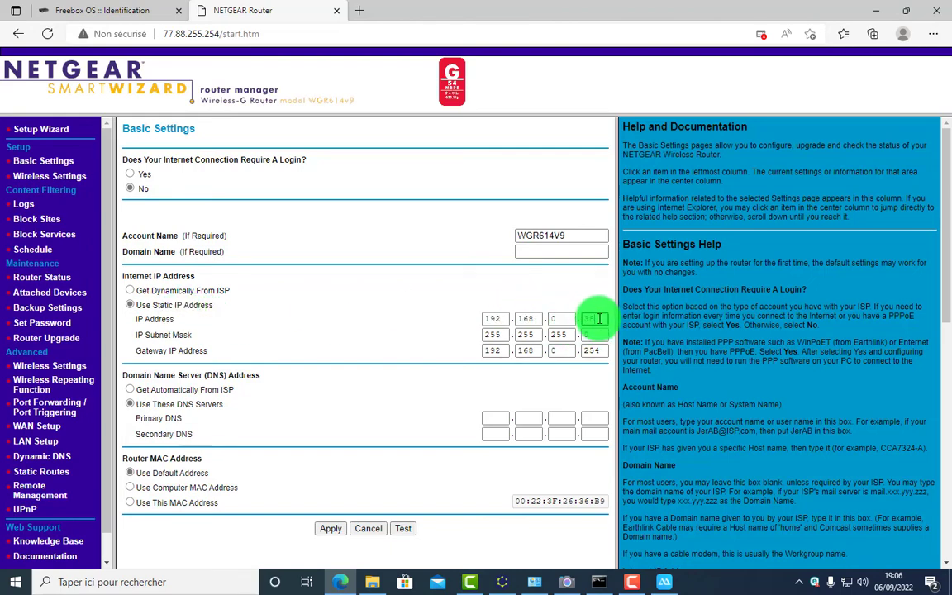
{"action": "left_click", "coordinate": [588, 319]}
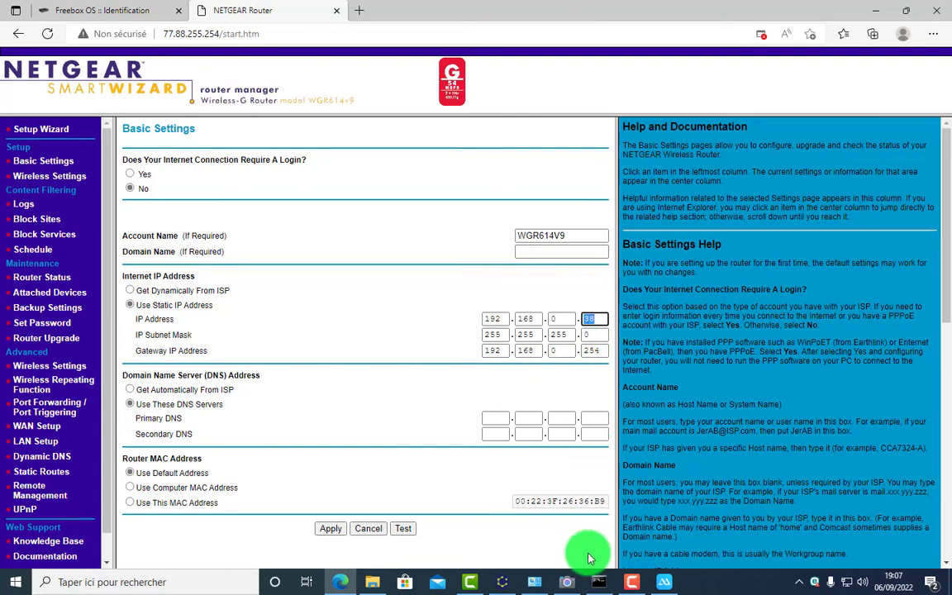
{"action": "left_click", "coordinate": [601, 582]}
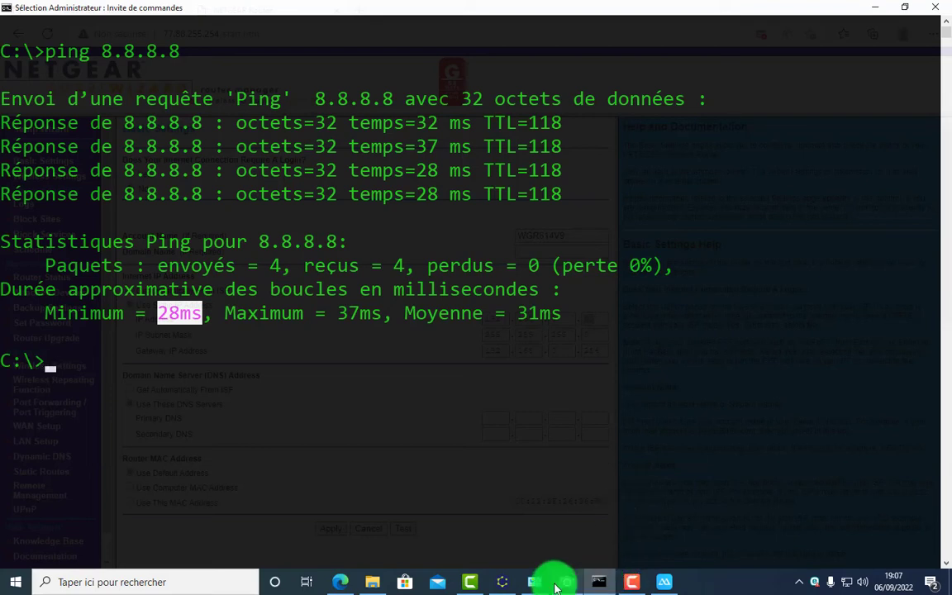
{"action": "mouse_move", "coordinate": [557, 587]}
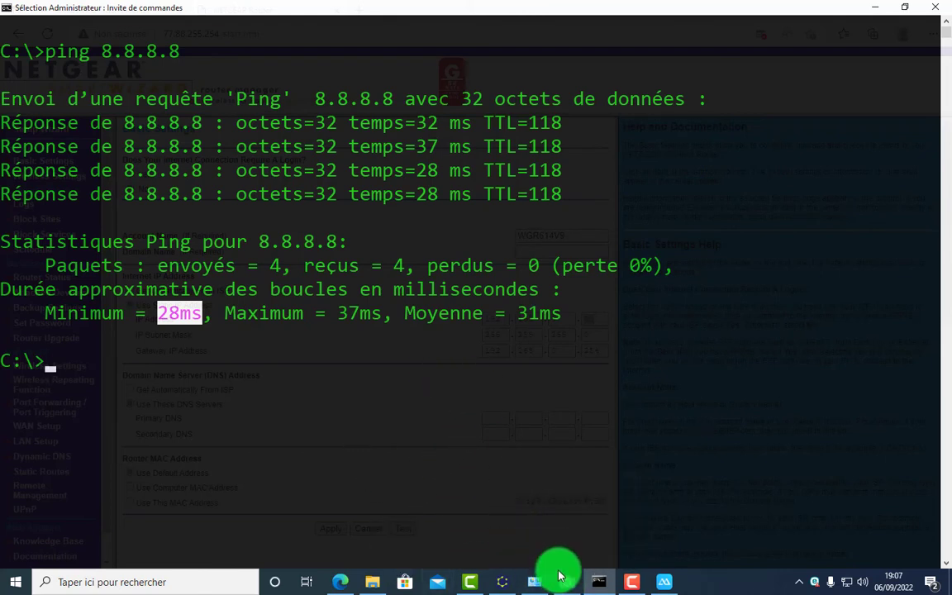
{"action": "mouse_move", "coordinate": [666, 585]}
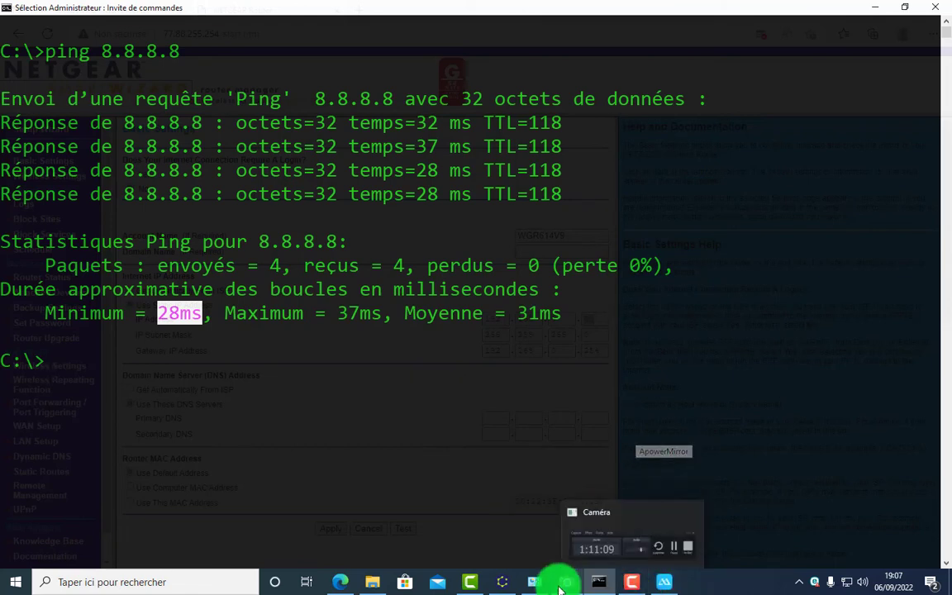
{"action": "left_click", "coordinate": [513, 588]}
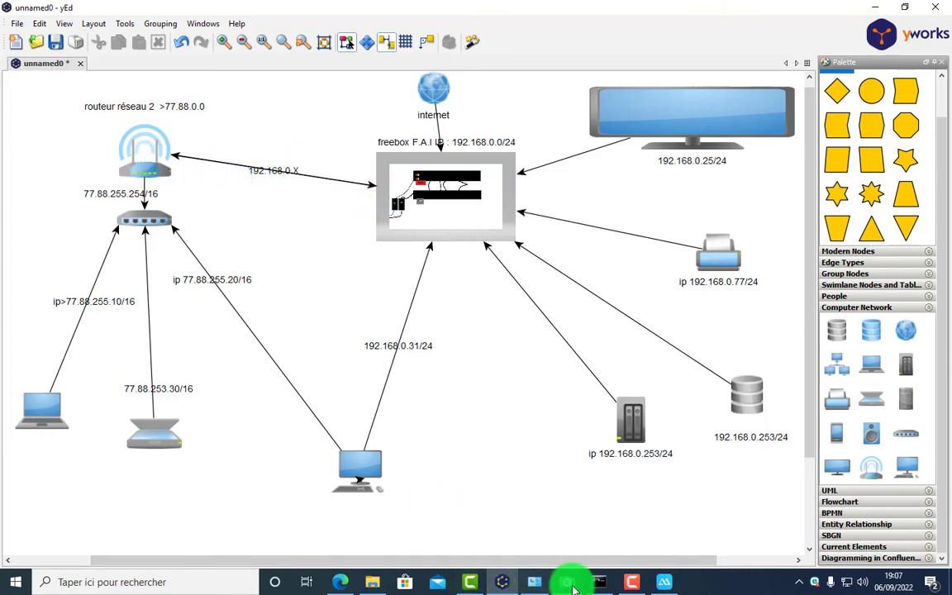
{"action": "left_click", "coordinate": [598, 582]}
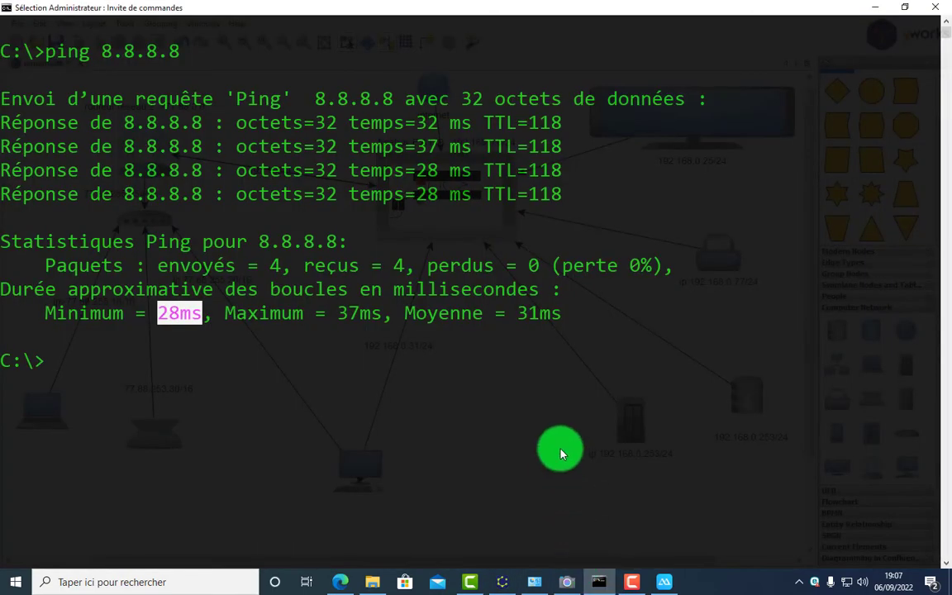
{"action": "left_click", "coordinate": [533, 582]}
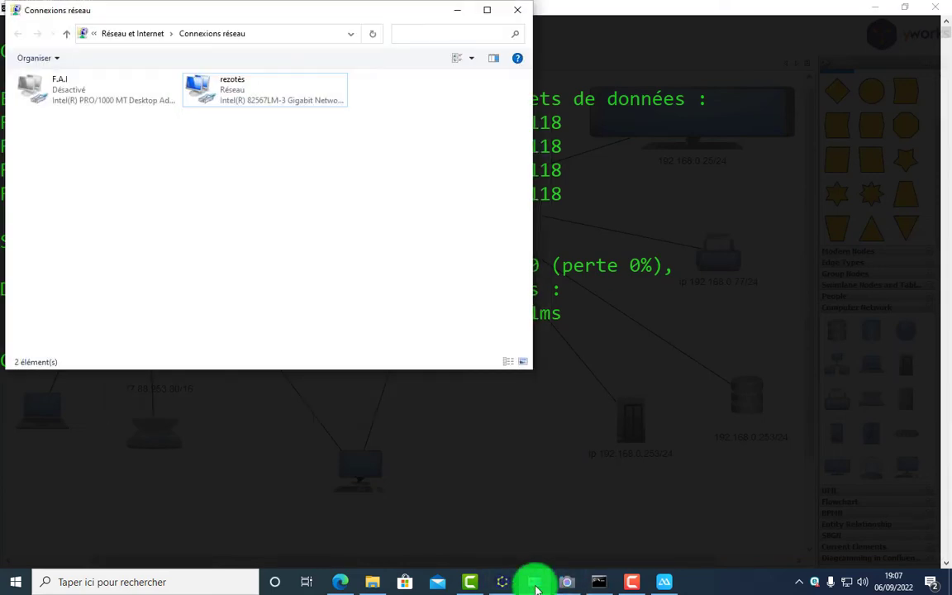
- Enable the F.A.I adapter with its Activer option, then minimize Network Connections
{"action": "left_click", "coordinate": [25, 92]}
{"action": "right_click", "coordinate": [30, 93]}
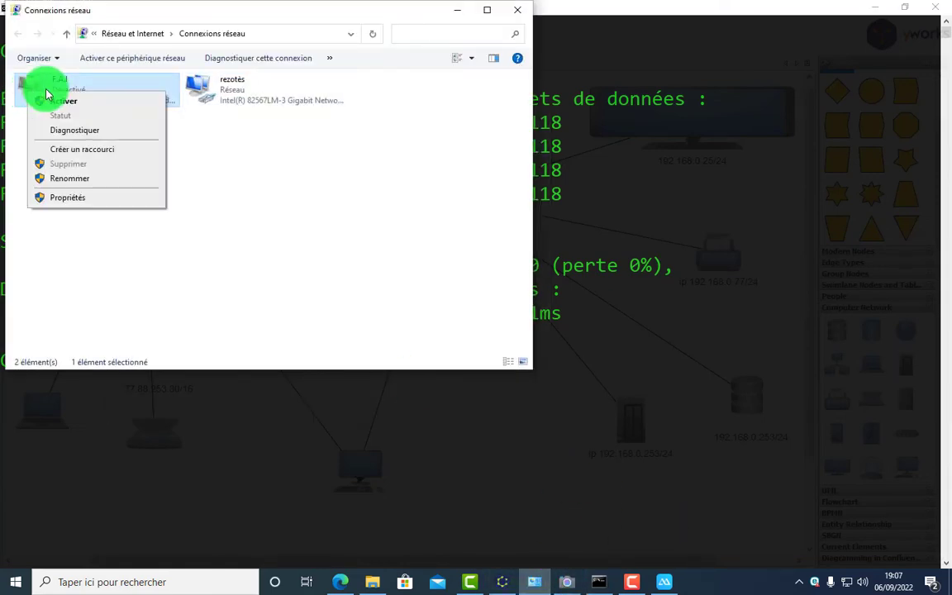
{"action": "left_click", "coordinate": [57, 100]}
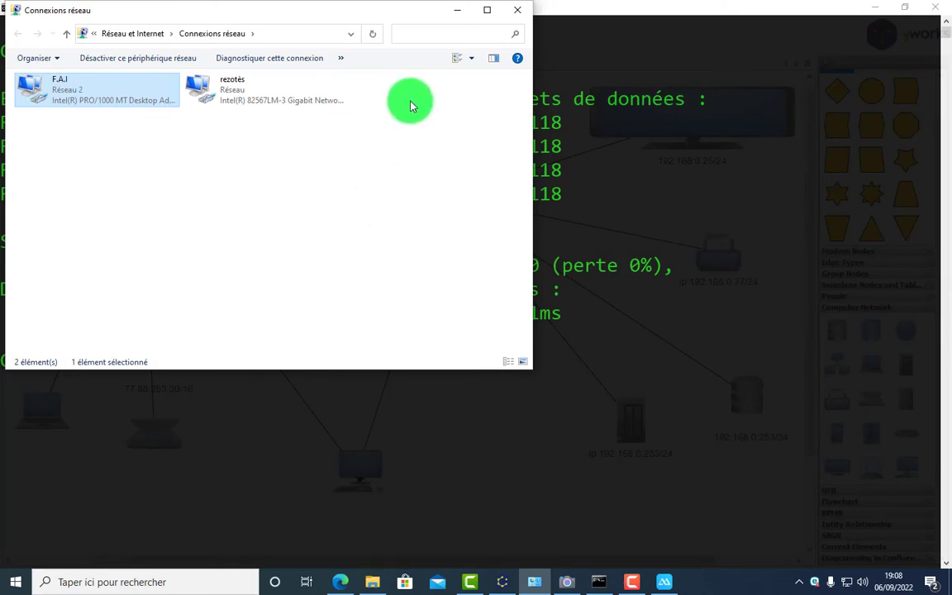
{"action": "left_click", "coordinate": [457, 11]}
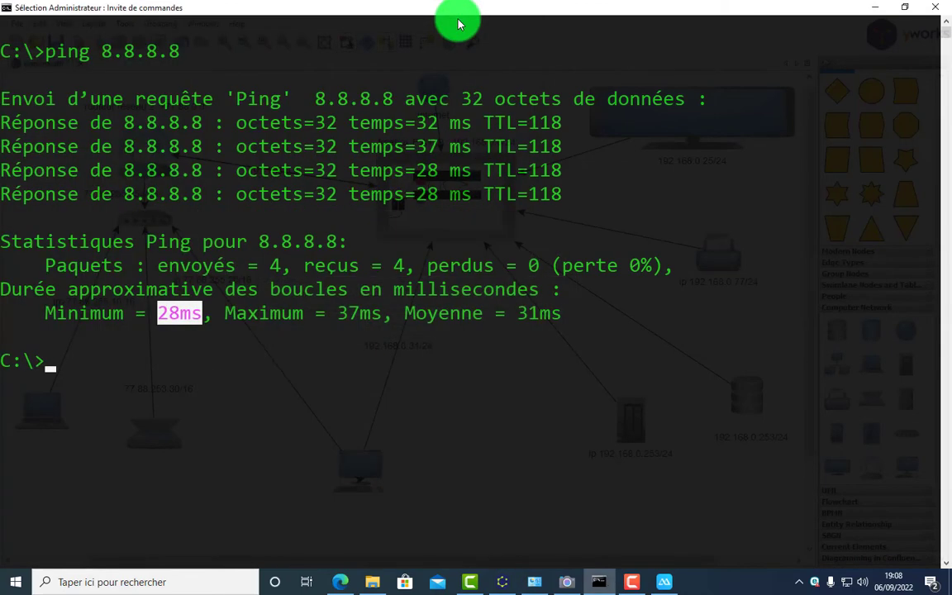
- Run ipconfig, showing F.A.I at 192.168.0.31 with gateway 192.168.0.254
{"action": "type", "text": "ipconfig"}
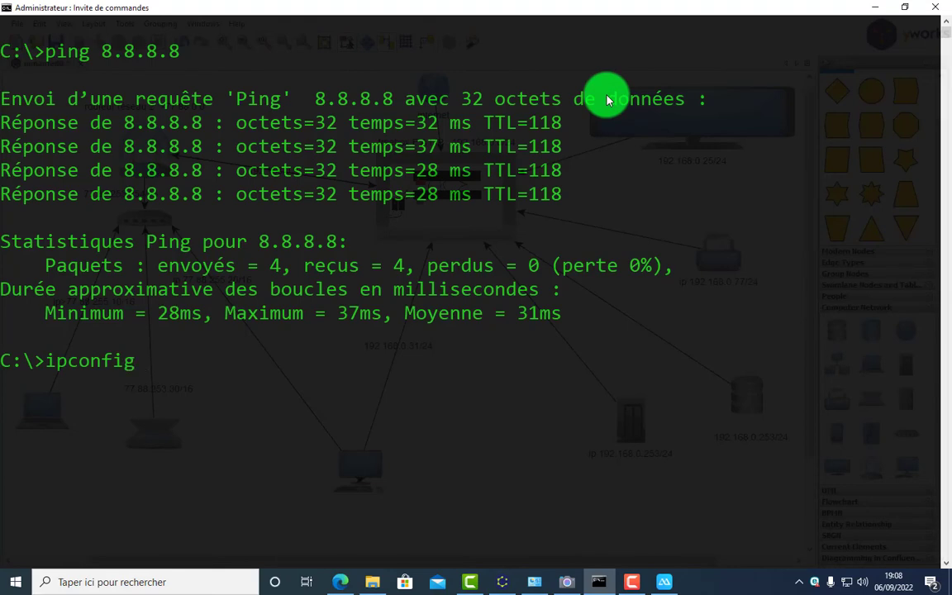
{"action": "key", "text": "Return"}
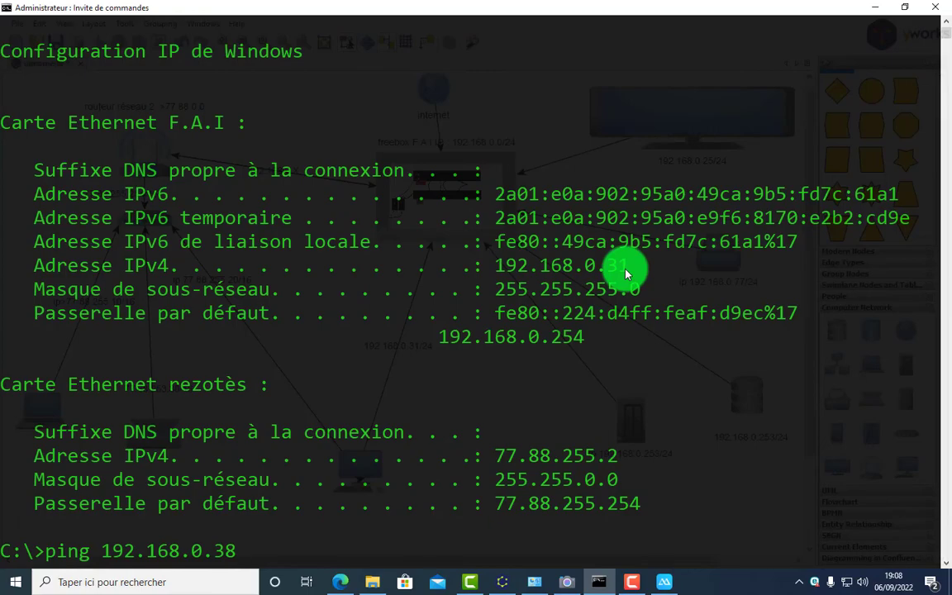
- Ping 192.168.0.38 (100% loss), then ping 192.168.0.36 (4 replies, 0% loss)
{"action": "key", "text": "Return"}
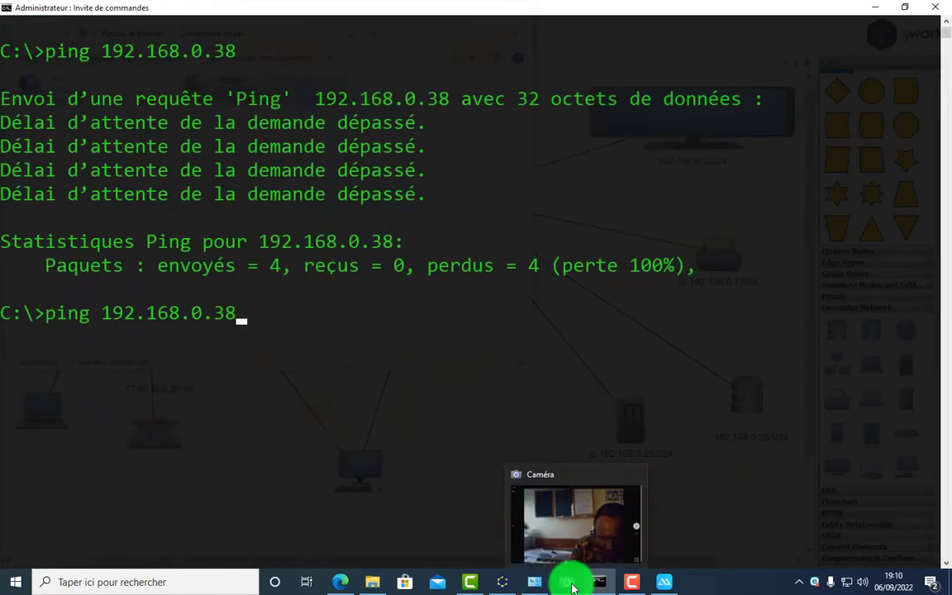
{"action": "left_click", "coordinate": [568, 582]}
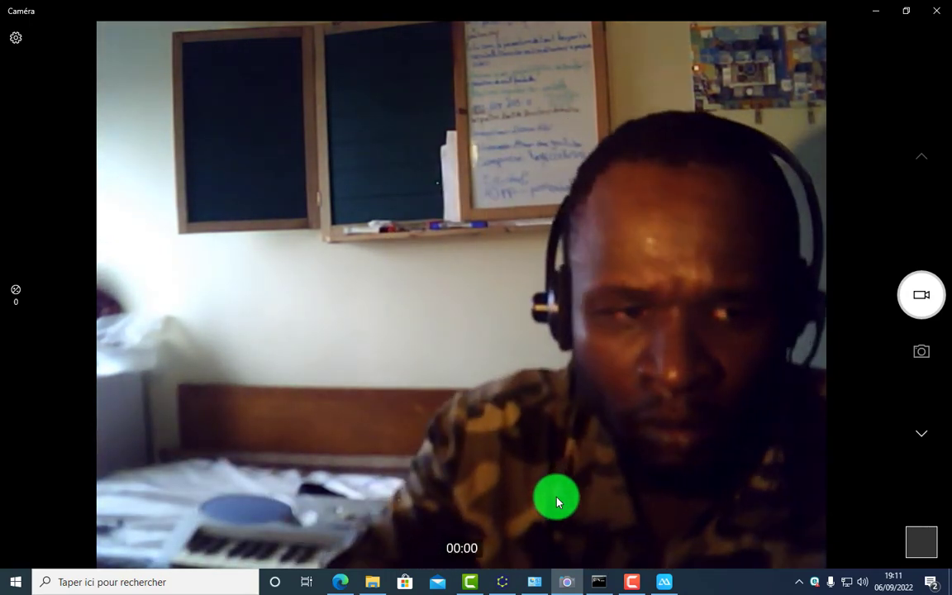
{"action": "left_click", "coordinate": [598, 581]}
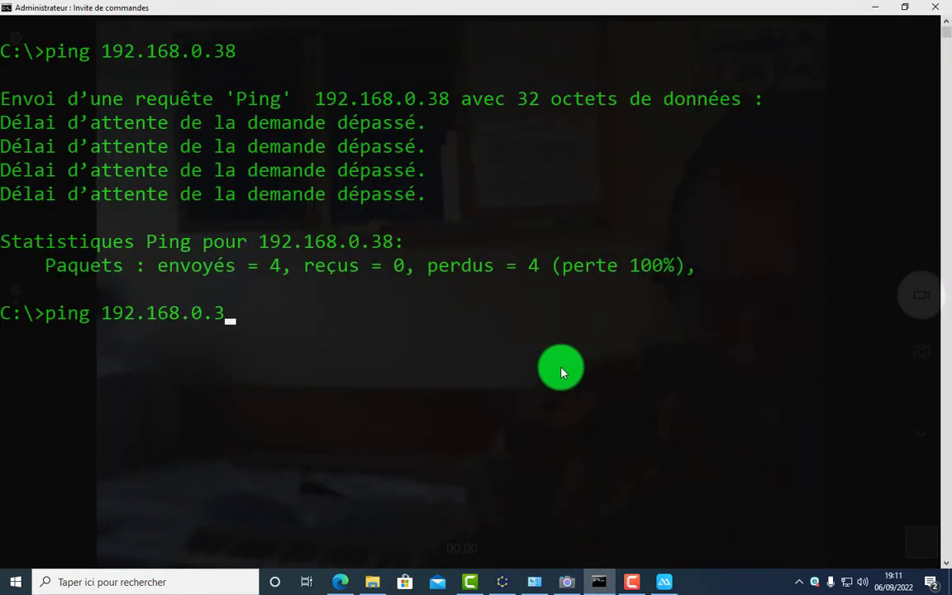
{"action": "key", "text": "Return"}
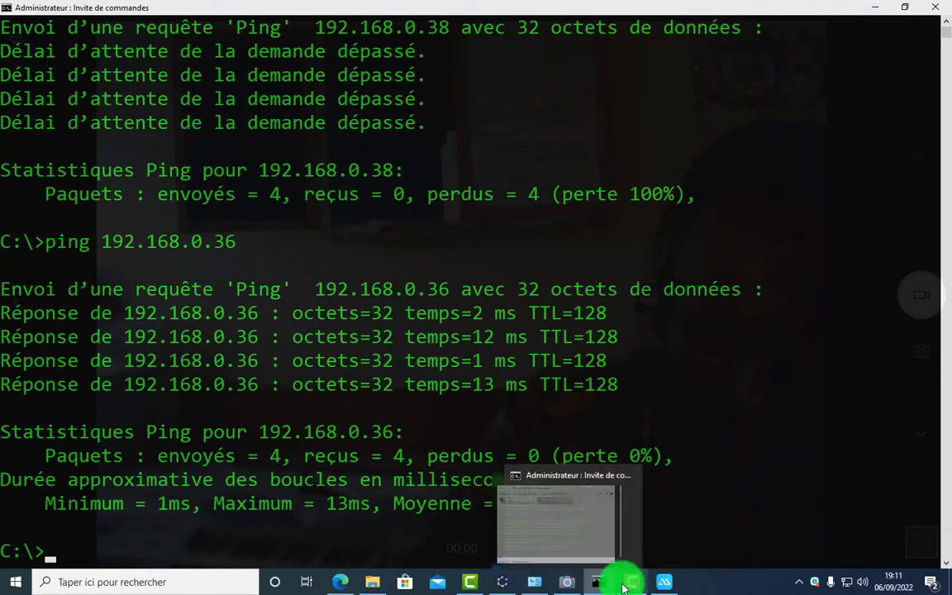
- Change the static IP's last octet to 254, then 251, and check subnet mask 255.255.255.0
{"action": "mouse_move", "coordinate": [556, 584]}
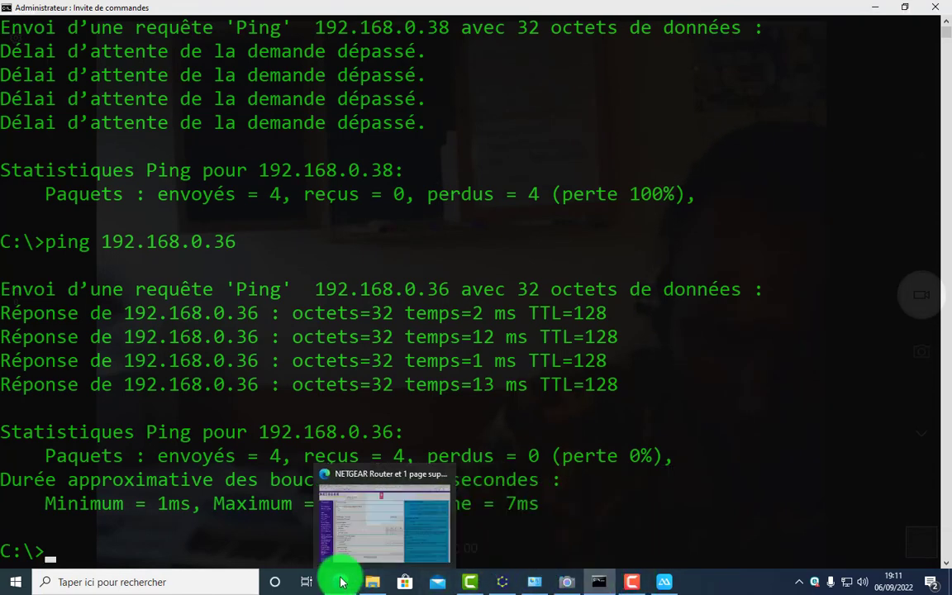
{"action": "left_click", "coordinate": [341, 582]}
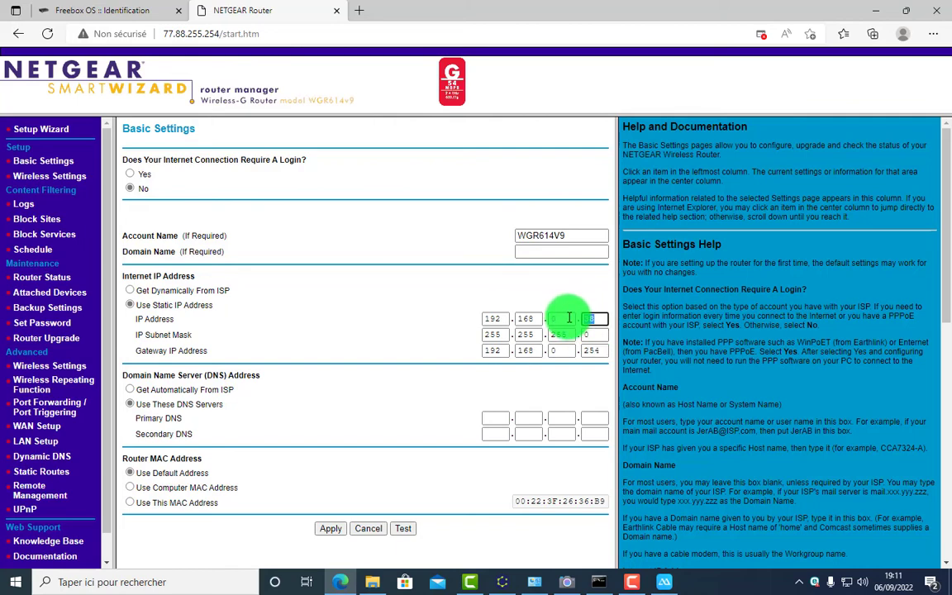
{"action": "type", "text": "254"}
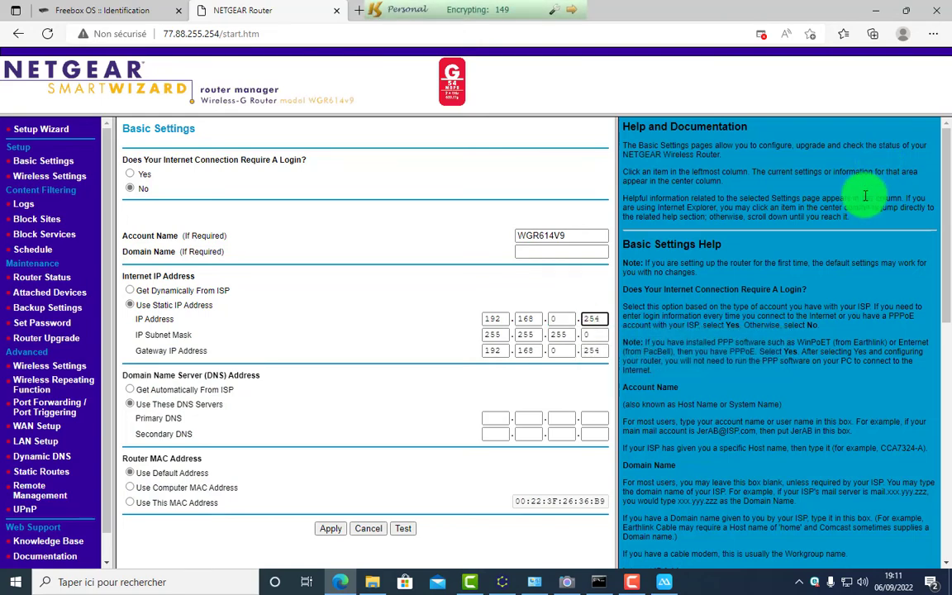
{"action": "left_click", "coordinate": [491, 418]}
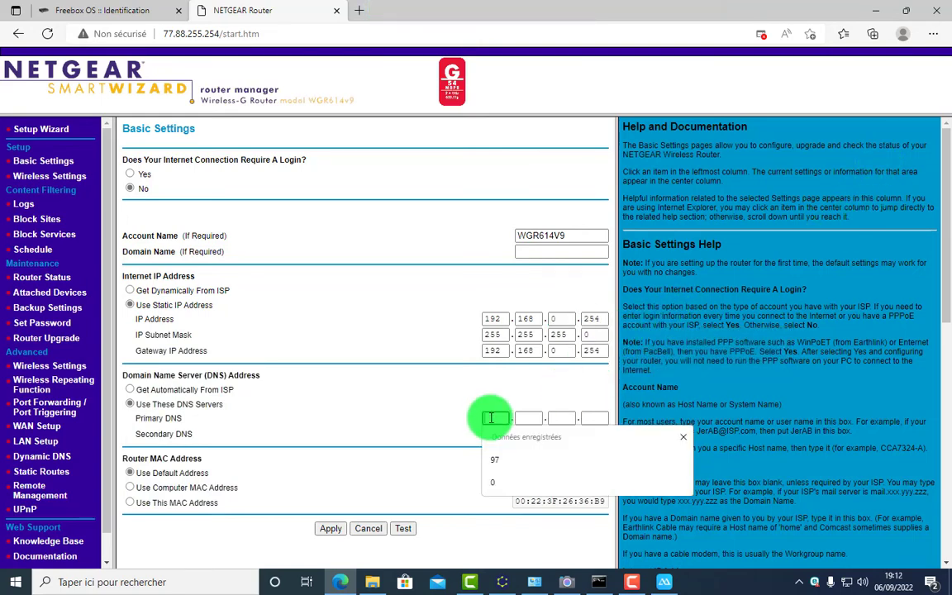
{"action": "double_click", "coordinate": [595, 319]}
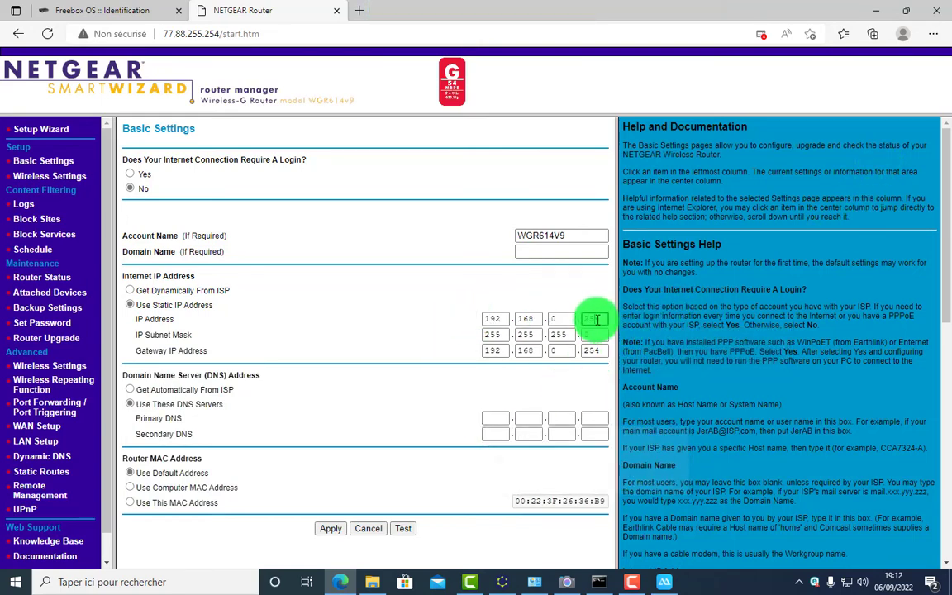
{"action": "left_click", "coordinate": [603, 319]}
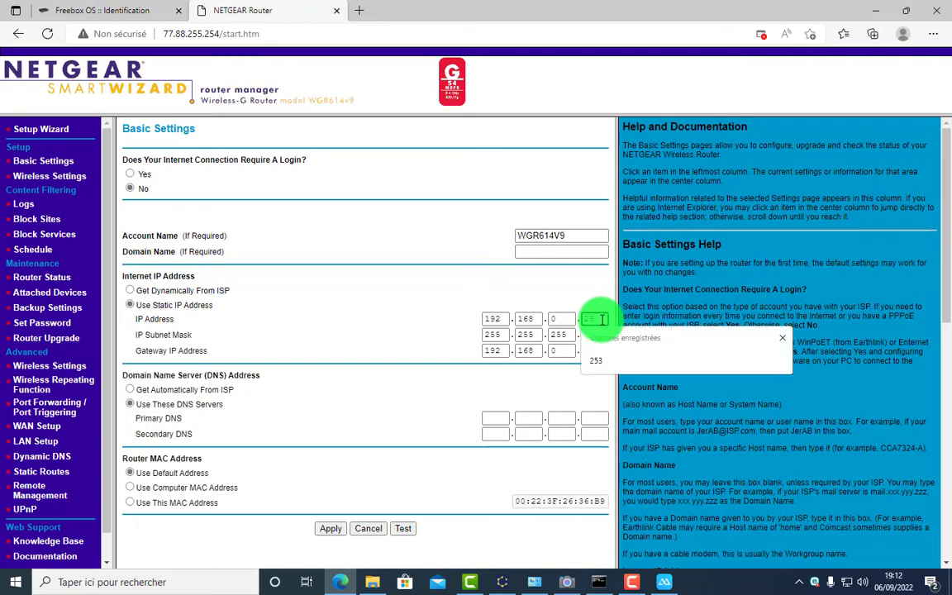
{"action": "type", "text": "251"}
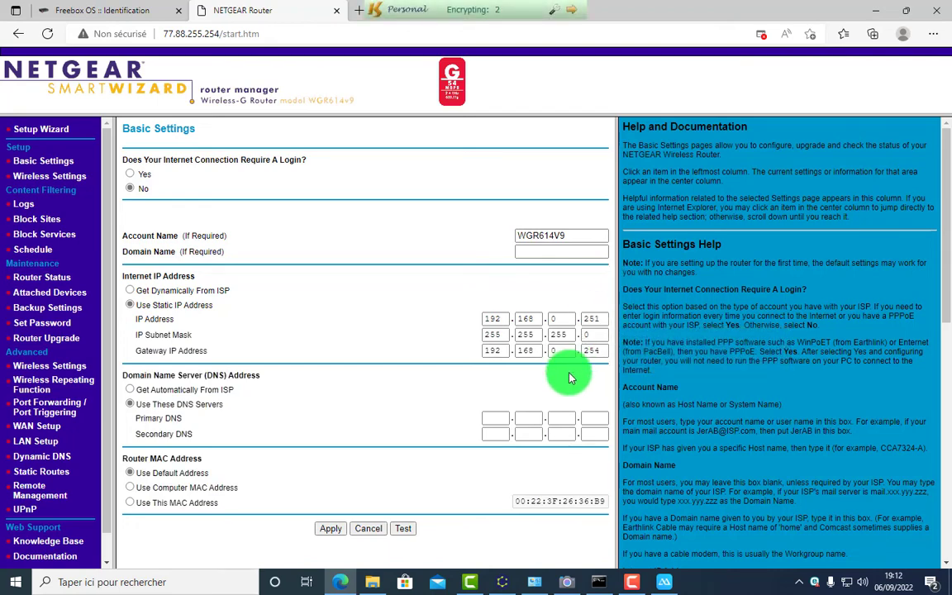
{"action": "double_click", "coordinate": [558, 337]}
{"action": "double_click", "coordinate": [496, 335]}
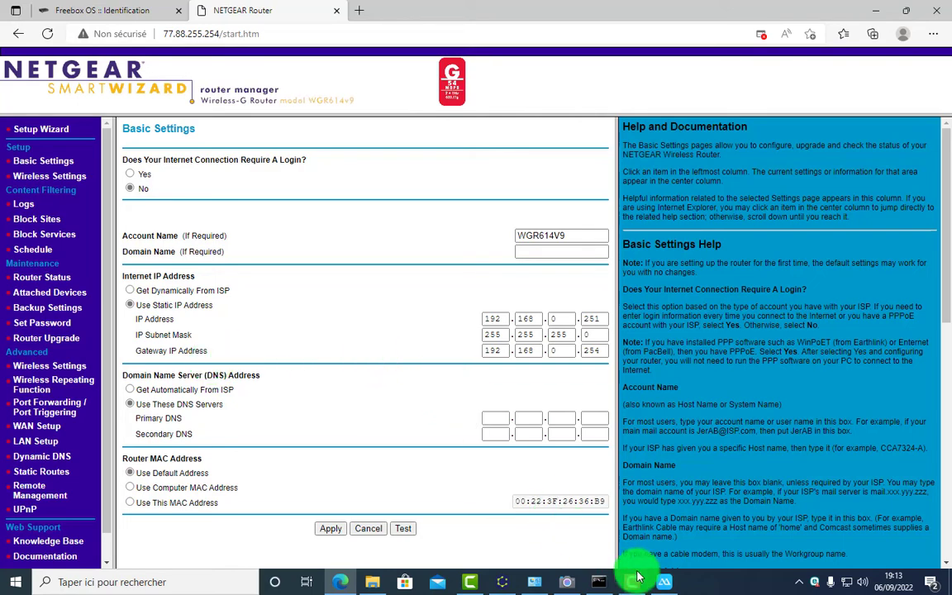
- Show the router through the phone's camera in ApowerMirror
{"action": "left_click", "coordinate": [661, 582]}
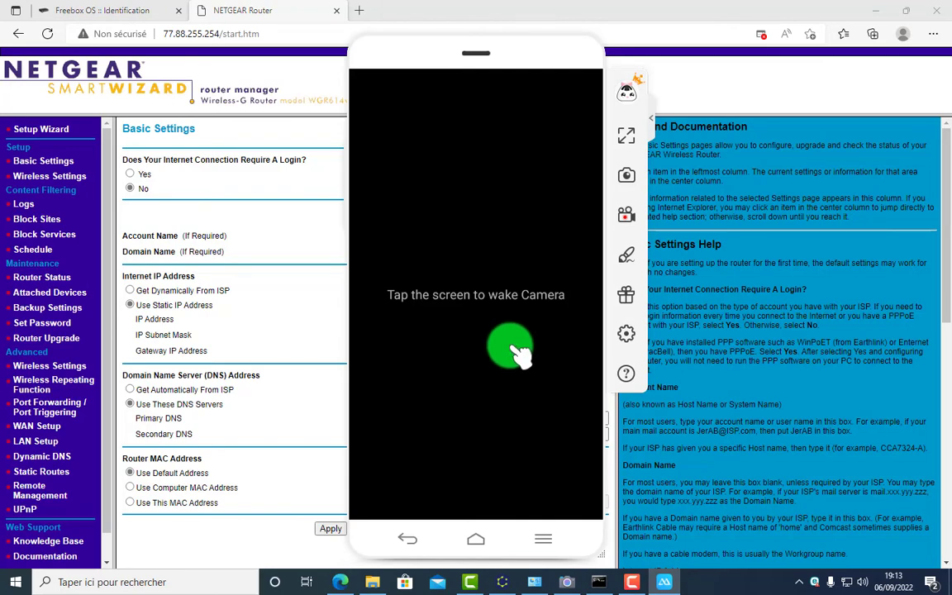
{"action": "left_click", "coordinate": [510, 347]}
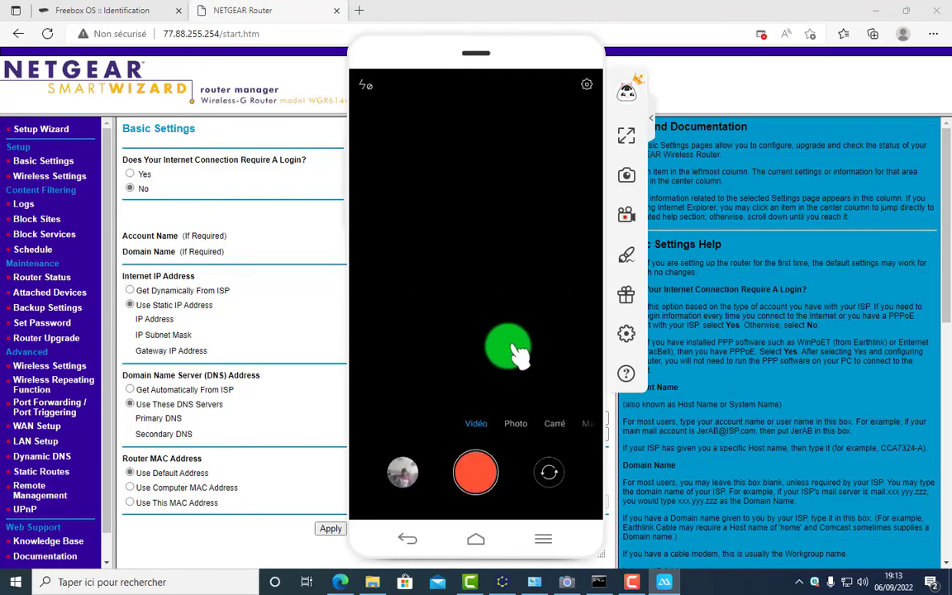
{"action": "left_click", "coordinate": [479, 323]}
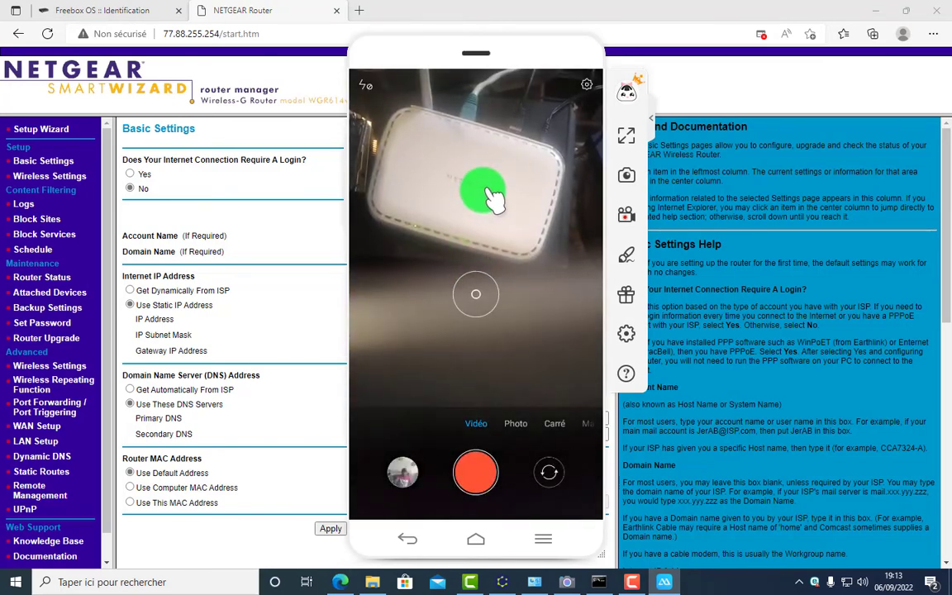
- Reload the router's start.htm page in Edge, which now times out
{"action": "left_click", "coordinate": [230, 293]}
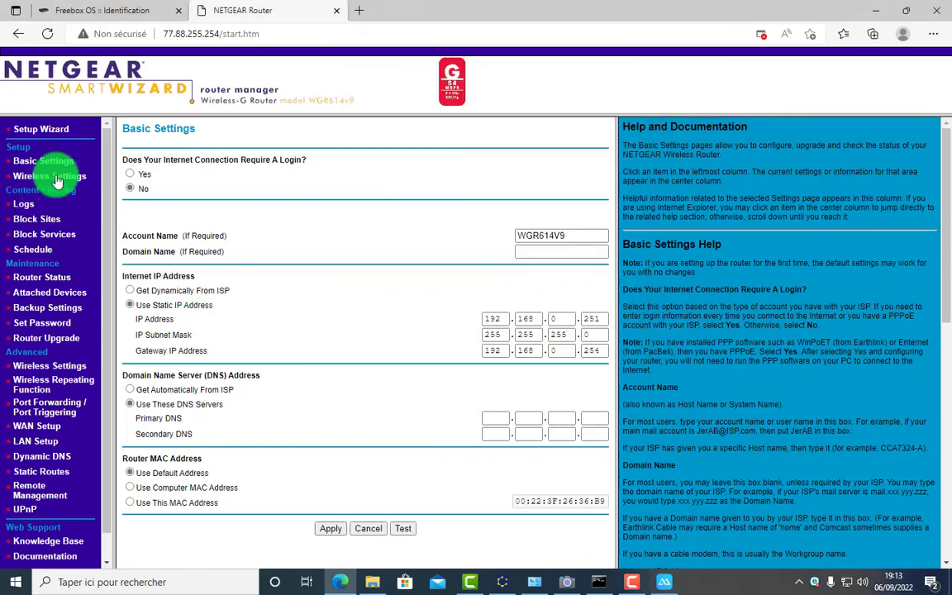
{"action": "left_click", "coordinate": [270, 40]}
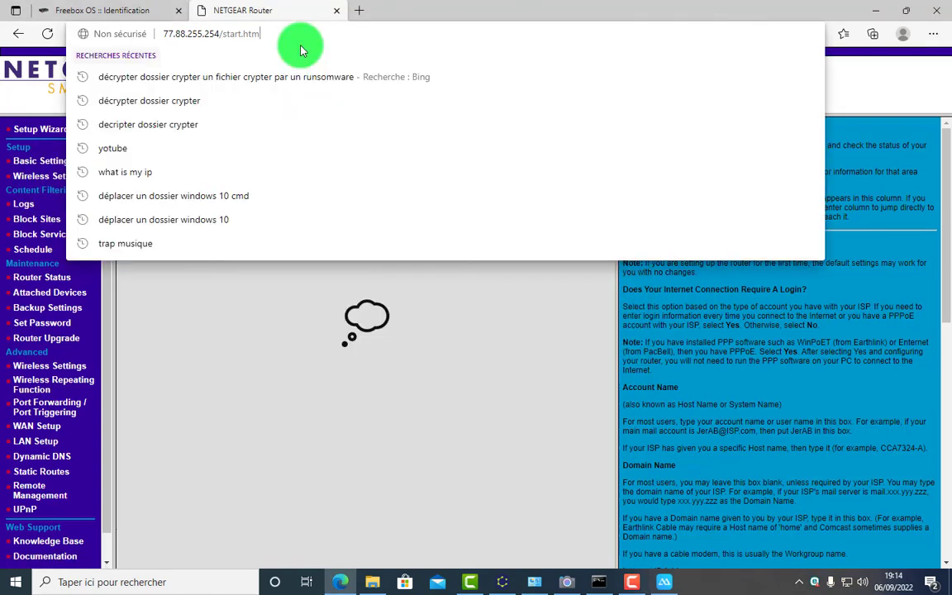
{"action": "key", "text": "Return"}
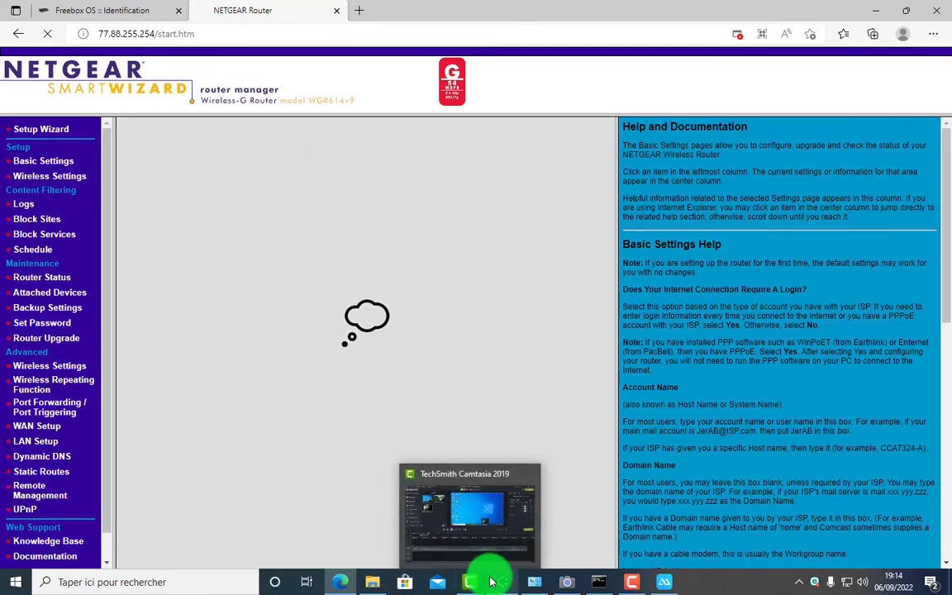
{"action": "mouse_move", "coordinate": [496, 586]}
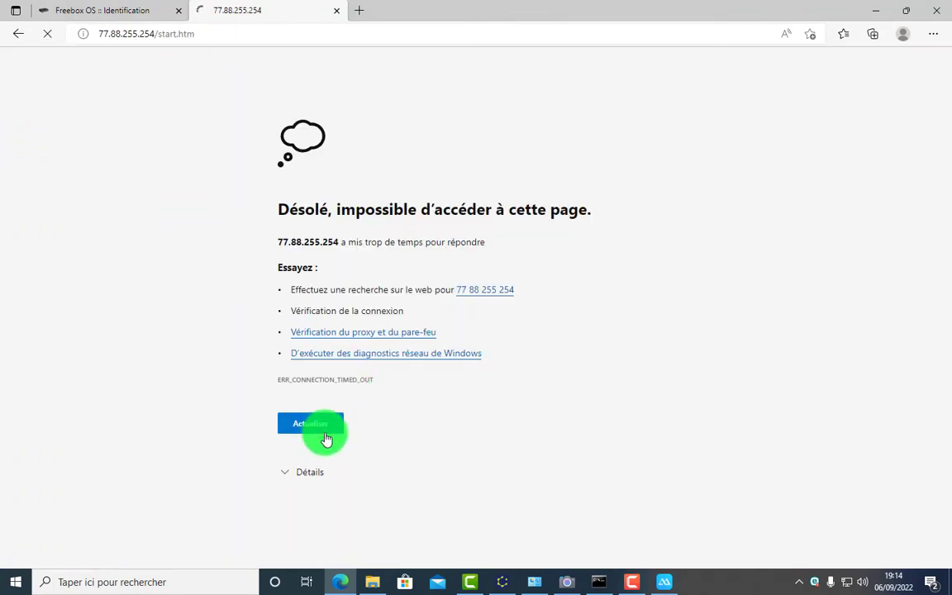
- Retry the router page, then disable the F.A.I network connection
{"action": "left_click", "coordinate": [319, 426]}
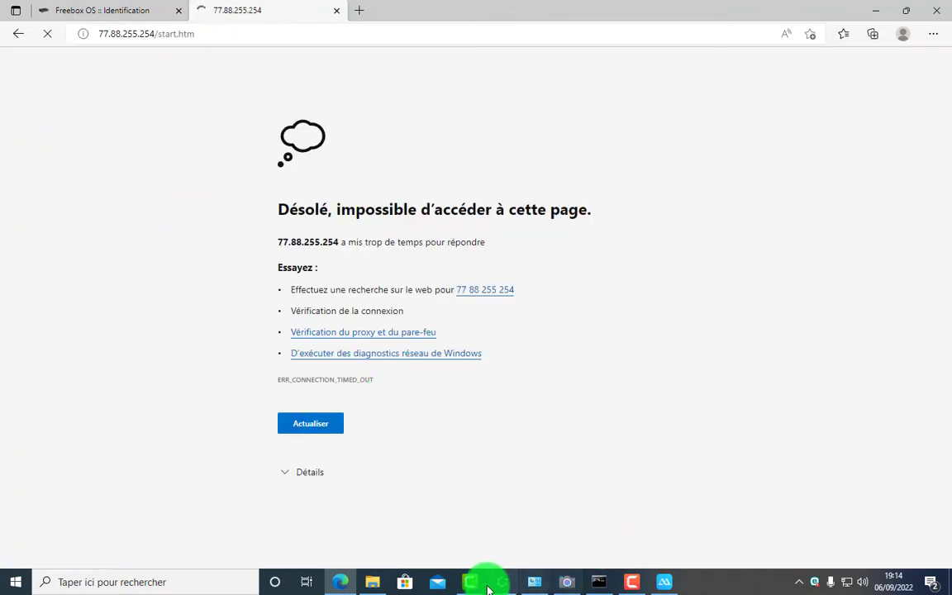
{"action": "left_click", "coordinate": [534, 582]}
{"action": "left_click", "coordinate": [98, 95]}
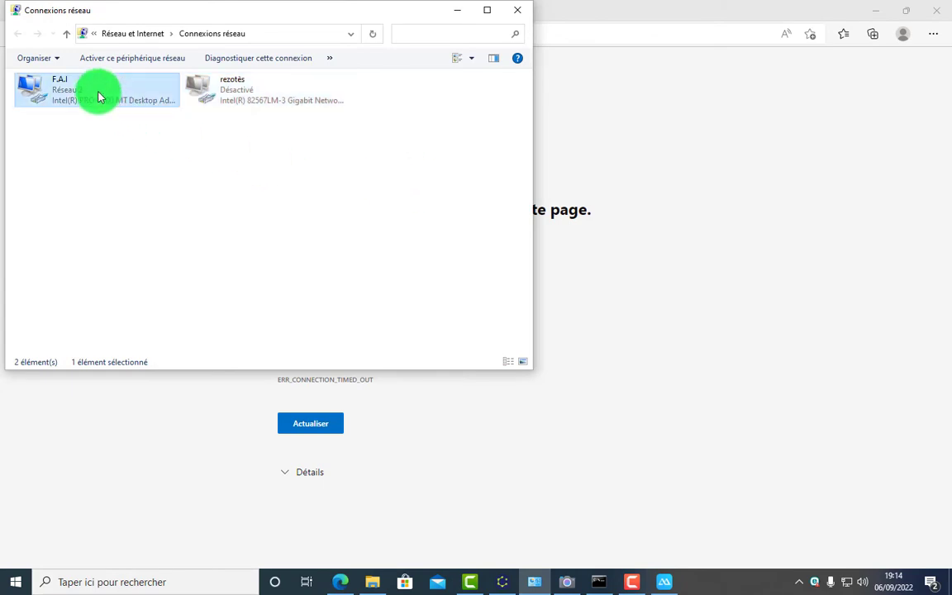
{"action": "right_click", "coordinate": [100, 94]}
{"action": "left_click", "coordinate": [126, 101]}
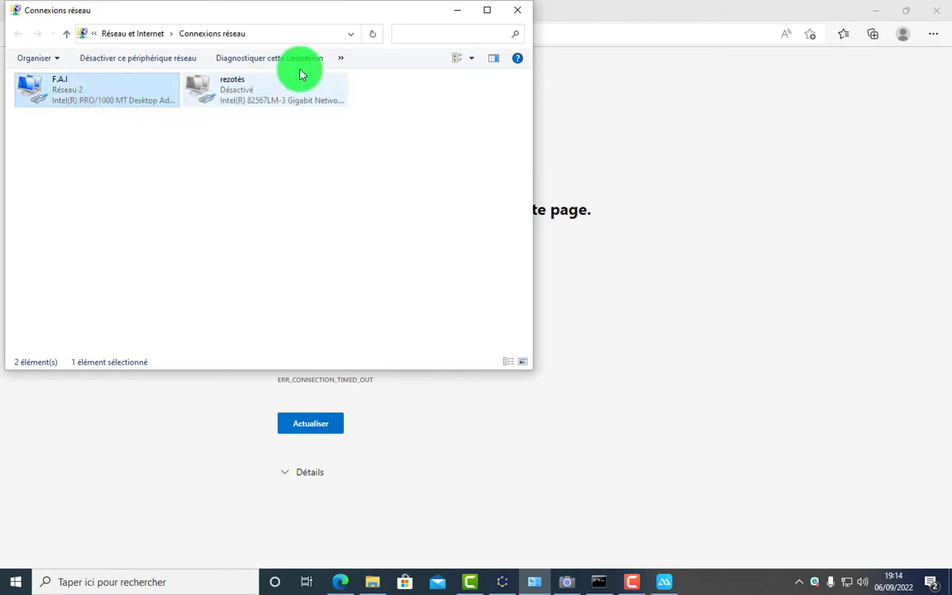
{"action": "left_click", "coordinate": [460, 11]}
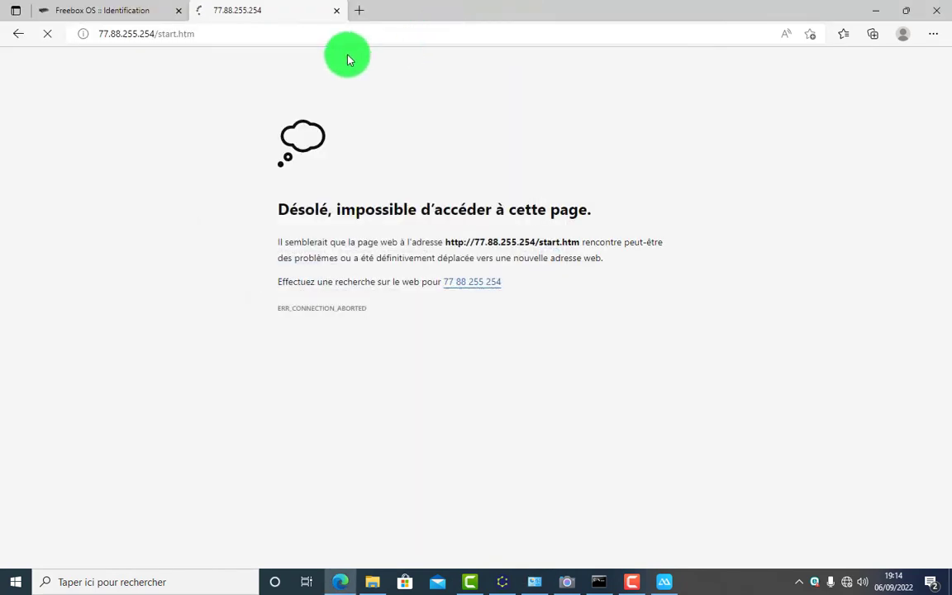
- Reload the router page, which now reports ERR_INTERNET_DISCONNECTED
{"action": "left_click", "coordinate": [257, 39]}
{"action": "key", "text": "Return"}
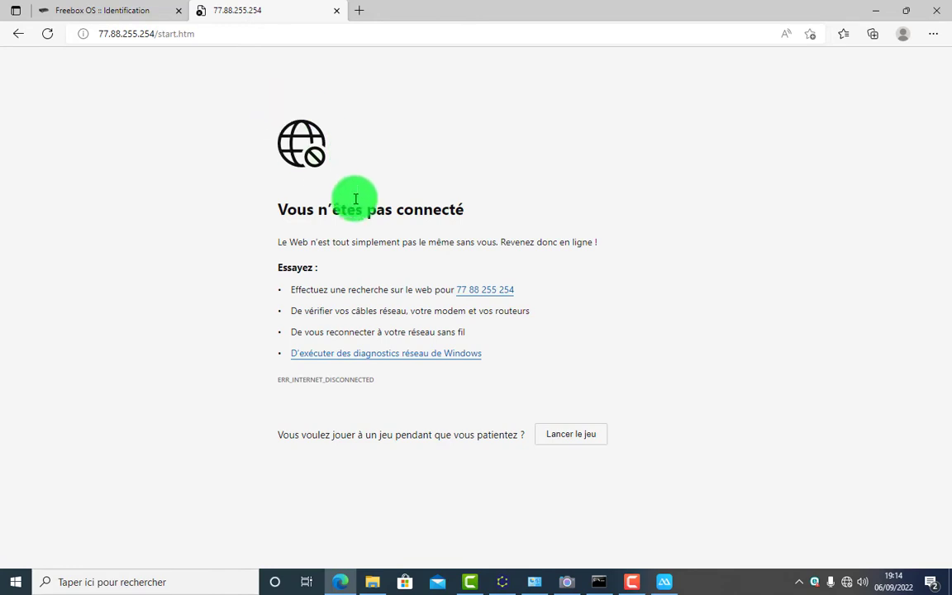
{"action": "left_click", "coordinate": [256, 29]}
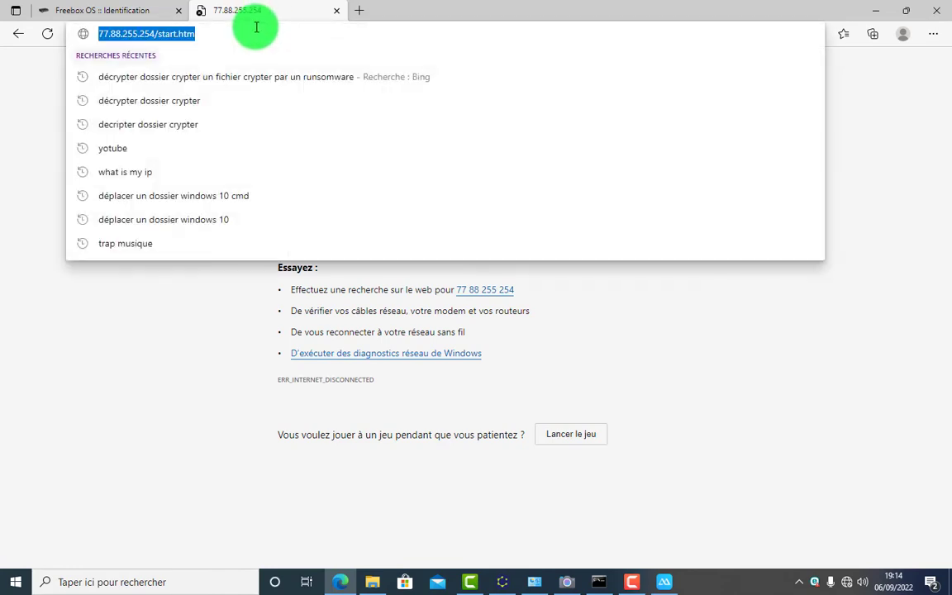
{"action": "key", "text": "Return"}
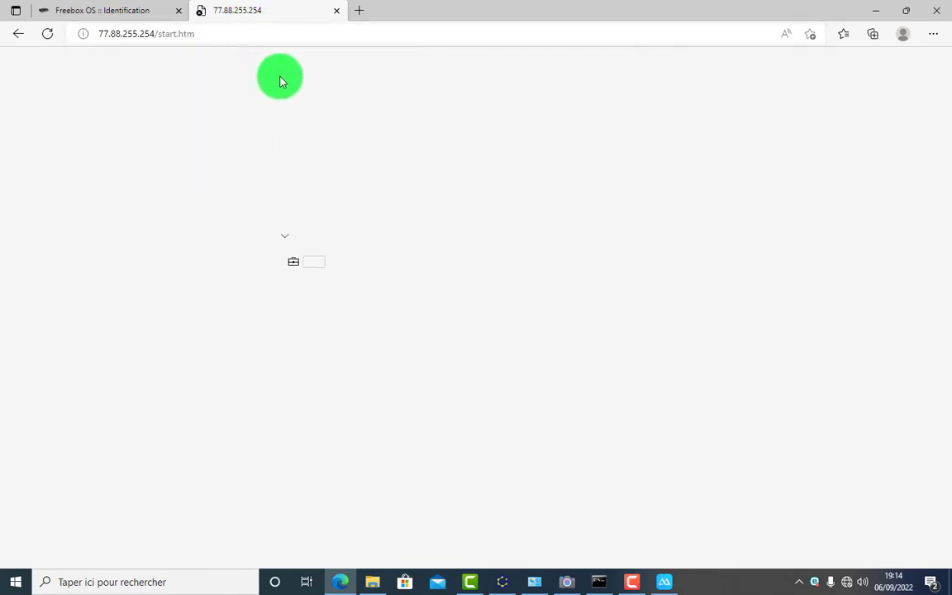
{"action": "left_click", "coordinate": [601, 580]}
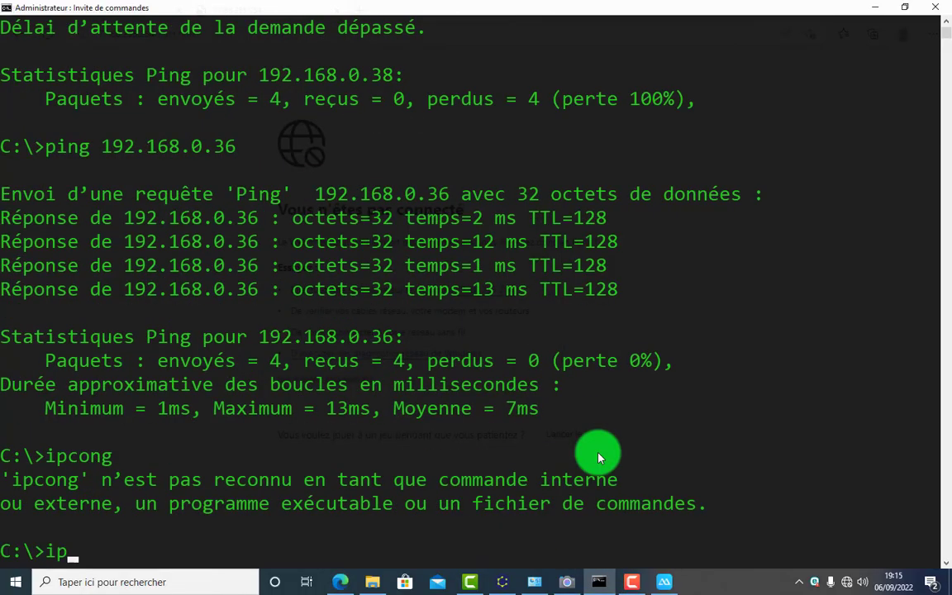
- Run ipconfig, then re-enable the rezotés network connection
{"action": "type", "text": "ipconfig"}
{"action": "key", "text": "Return"}
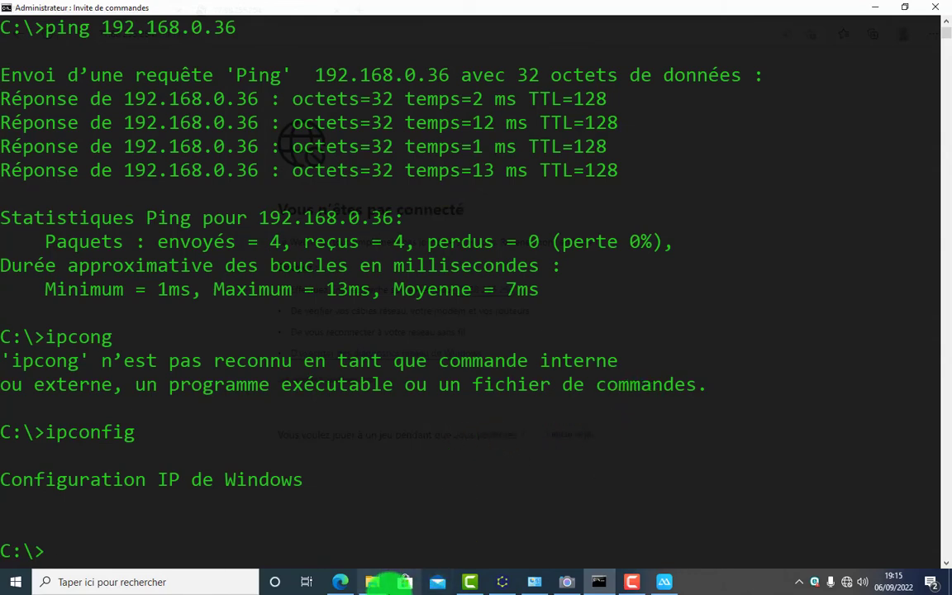
{"action": "left_click", "coordinate": [537, 583]}
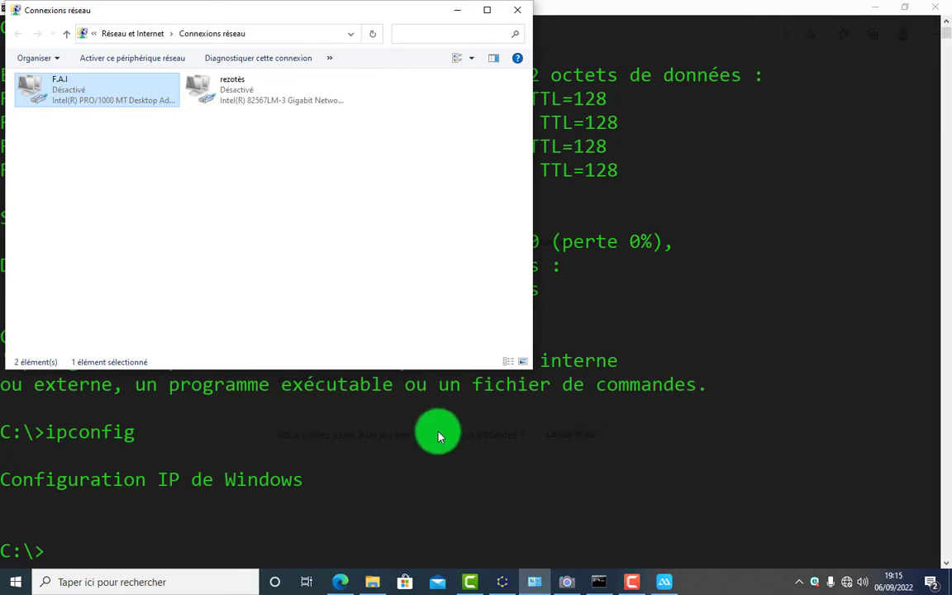
{"action": "right_click", "coordinate": [224, 94]}
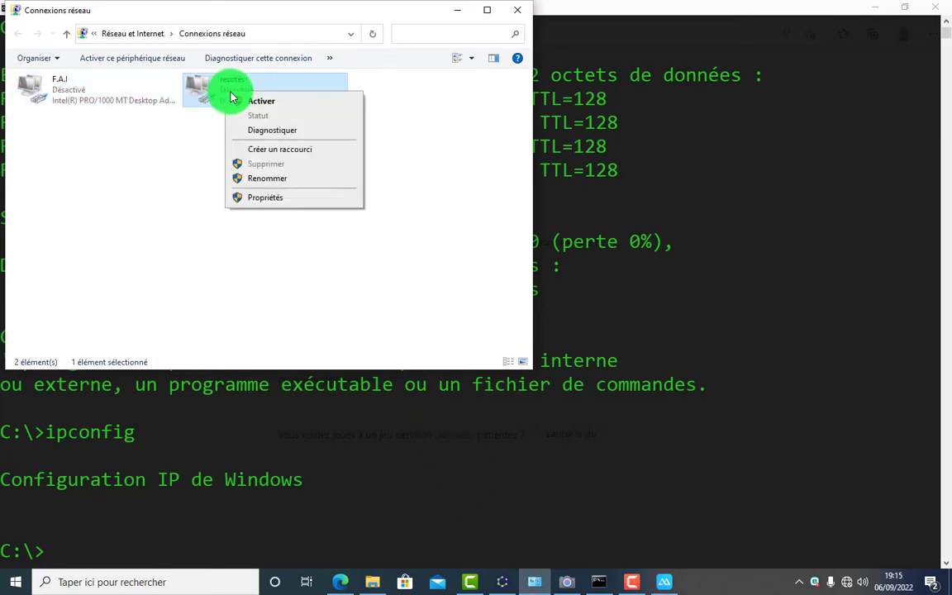
{"action": "left_click", "coordinate": [260, 101]}
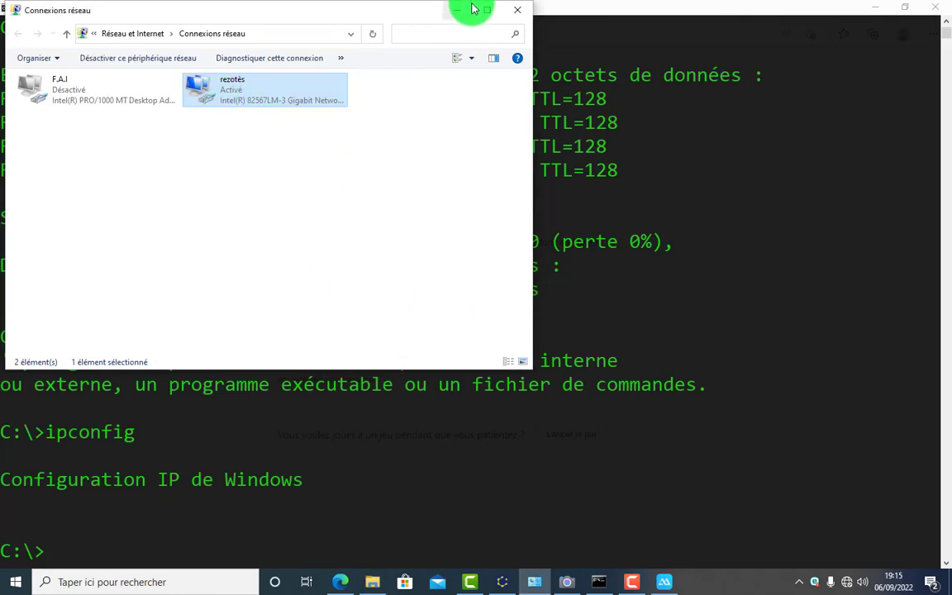
{"action": "left_click", "coordinate": [489, 380]}
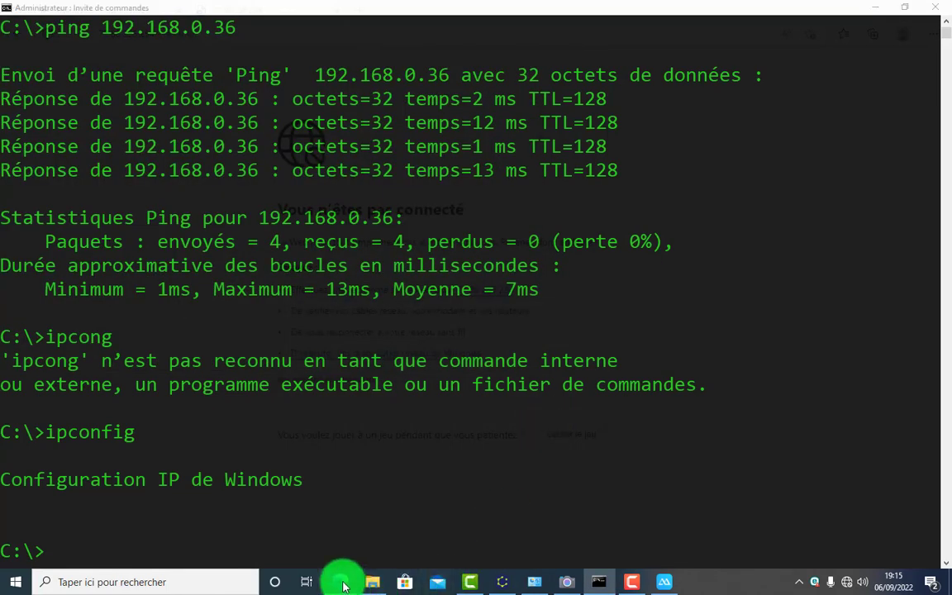
{"action": "left_click", "coordinate": [340, 578]}
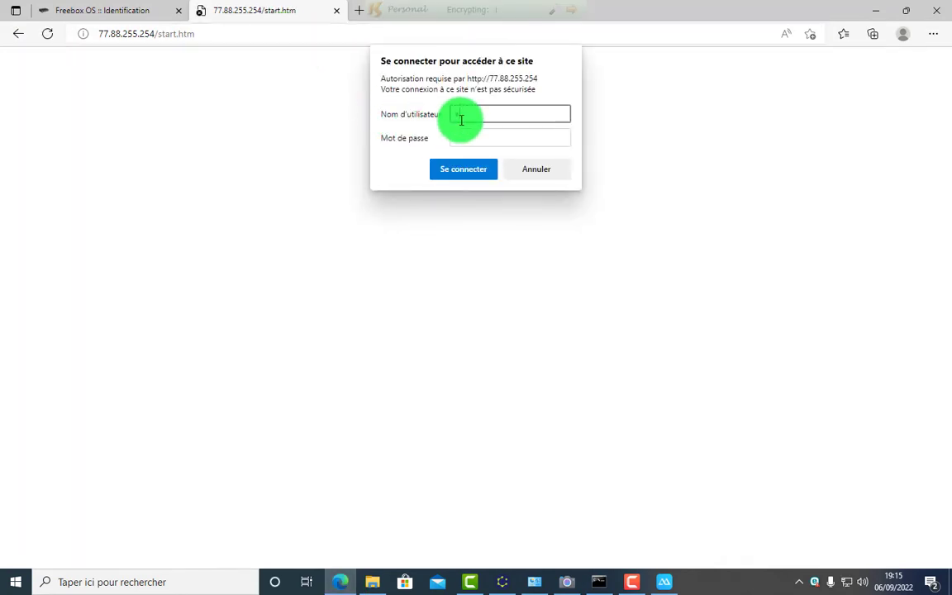
- Sign in to the NETGEAR router manager with the admin username and password
{"action": "type", "text": "f"}
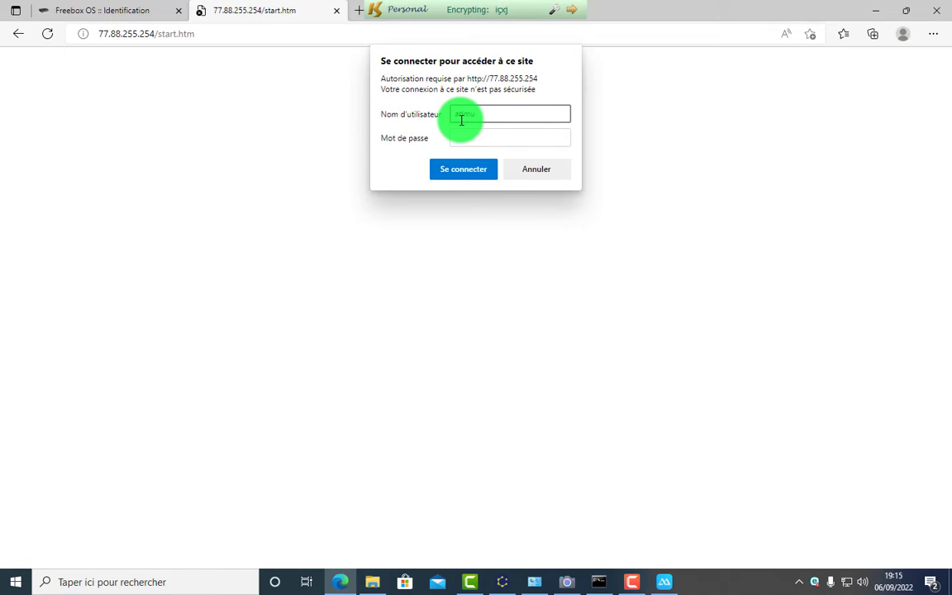
{"action": "key", "text": "BackSpace"}
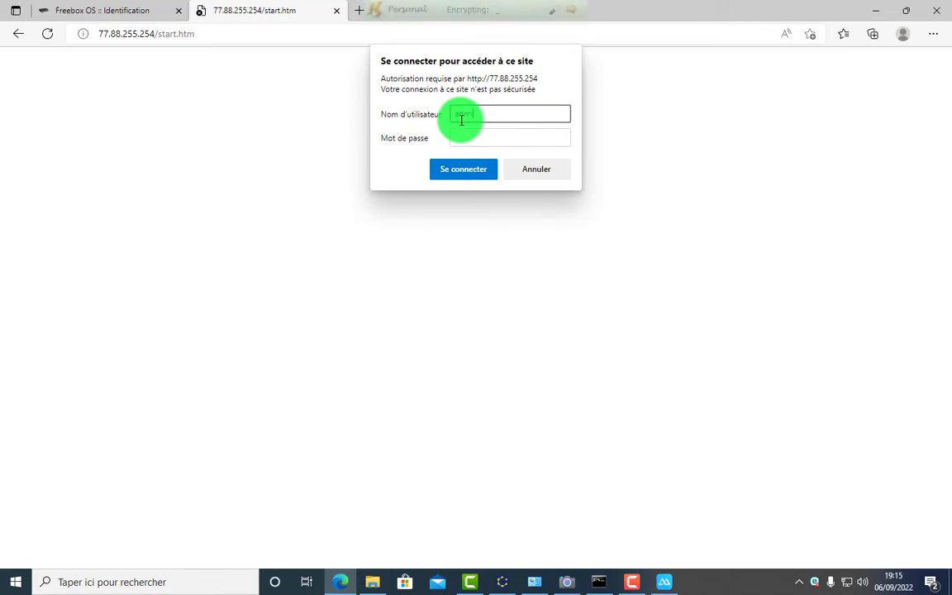
{"action": "type", "text": "in"}
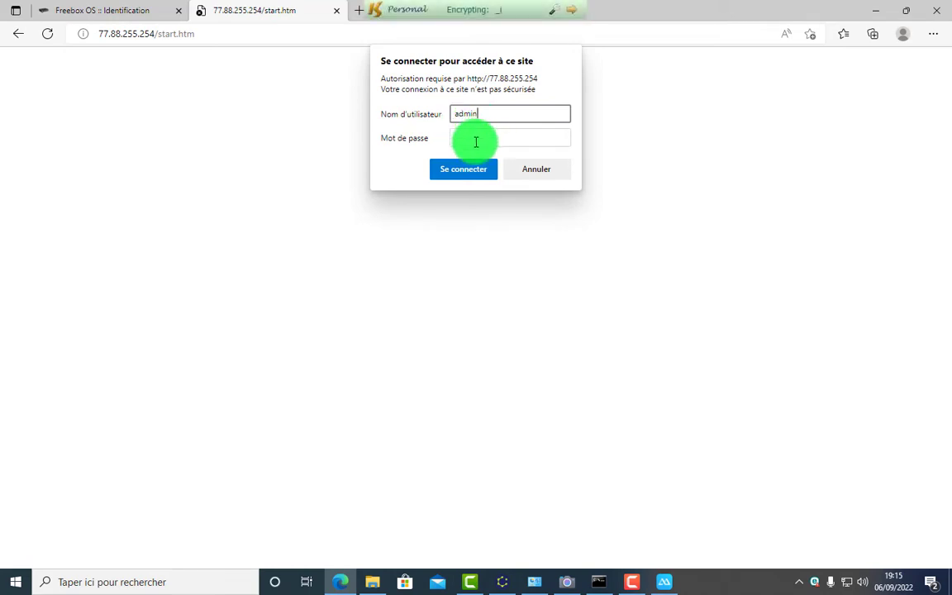
{"action": "left_click", "coordinate": [477, 134]}
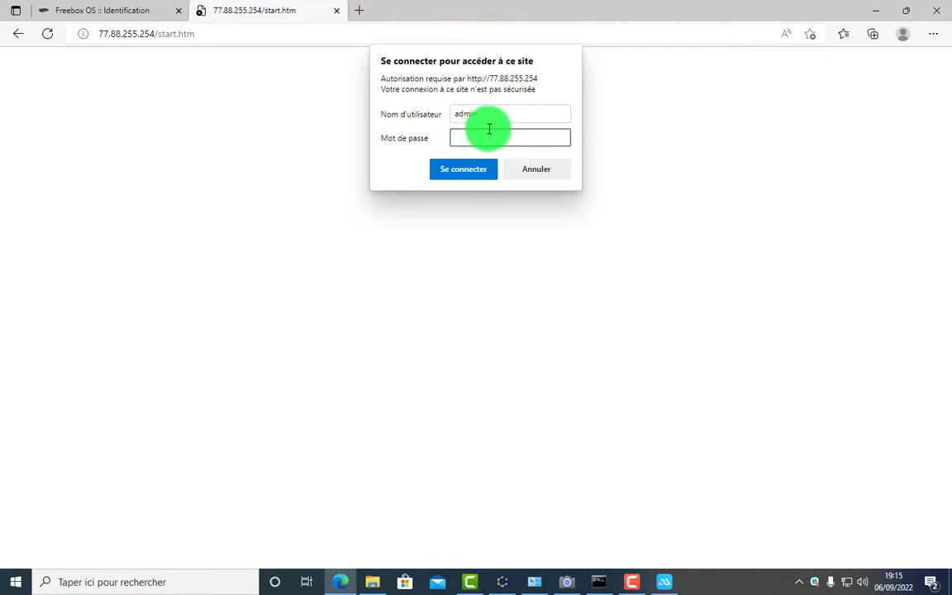
{"action": "type", "text": "a"}
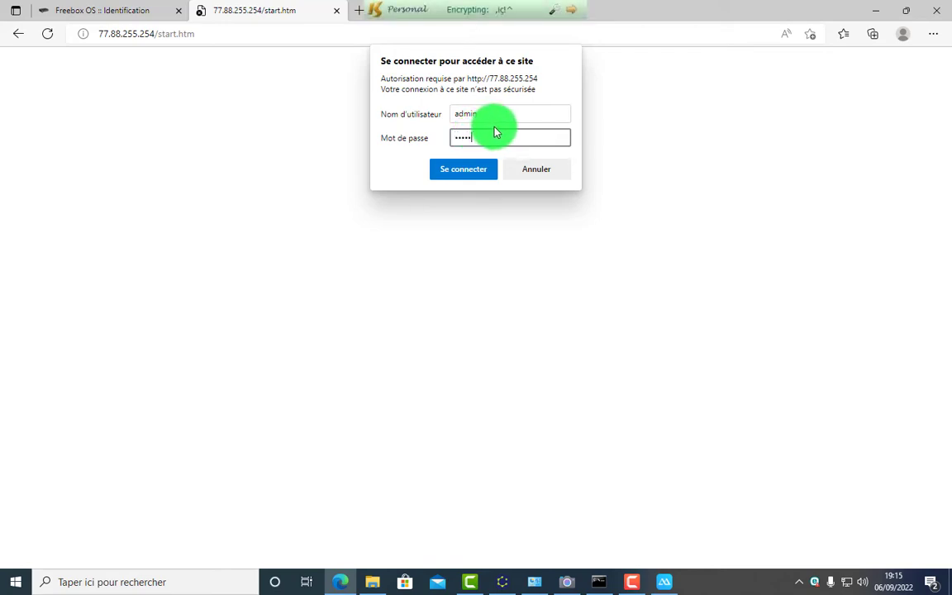
{"action": "key", "text": "Return"}
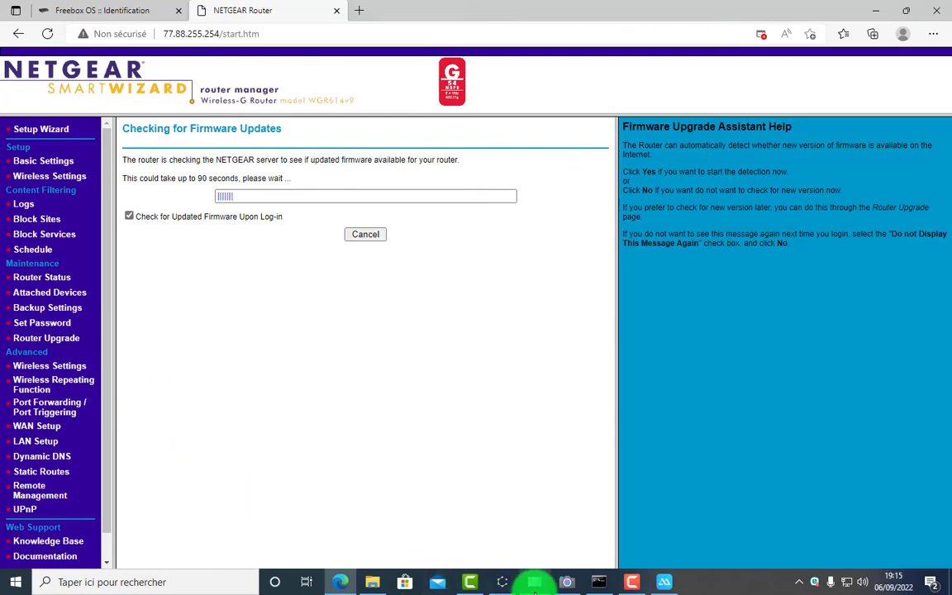
{"action": "left_click", "coordinate": [502, 581]}
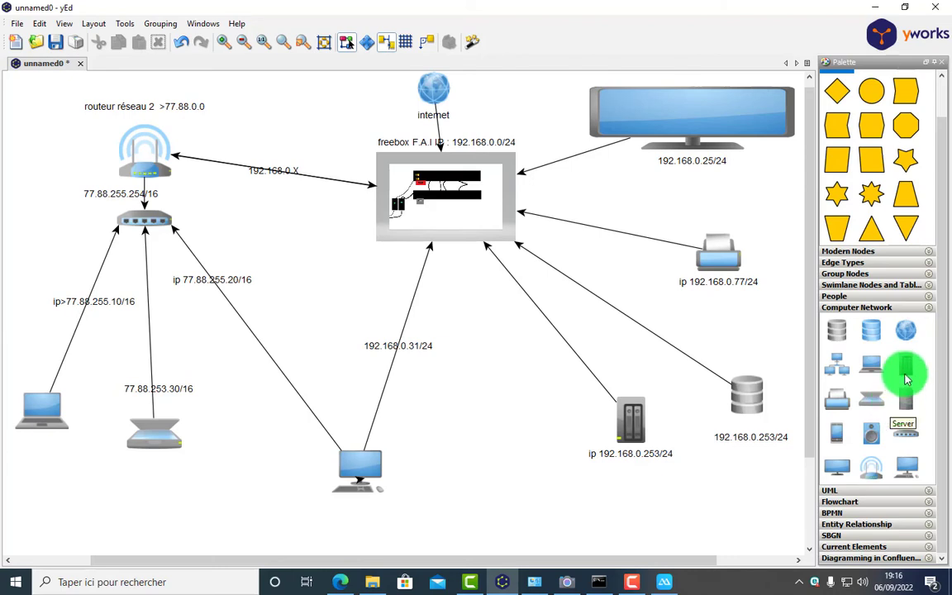
- Add a network storage node to the diagram
{"action": "left_click_drag", "start_coordinate": [906, 370], "coordinate": [885, 396]}
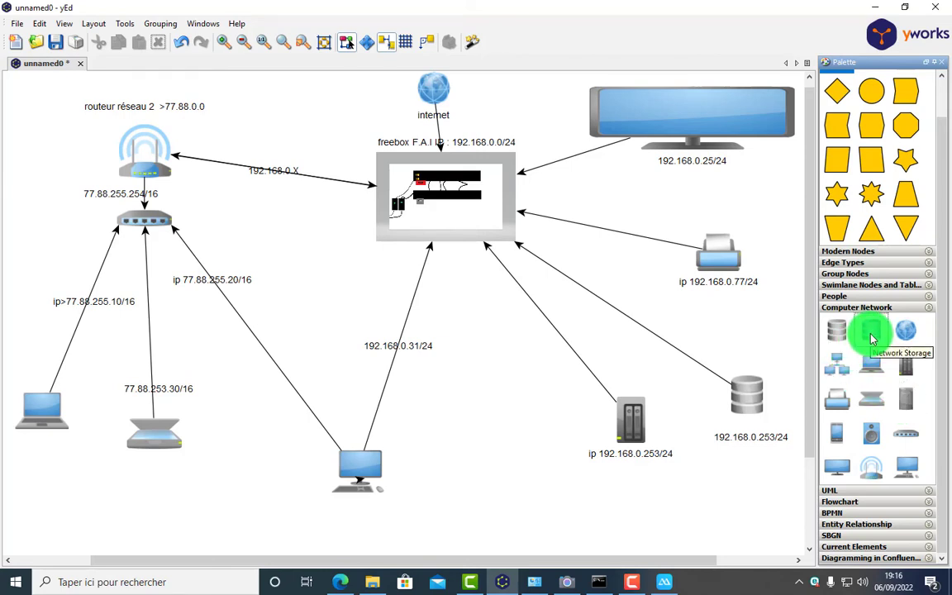
{"action": "left_click_drag", "start_coordinate": [872, 336], "coordinate": [893, 406]}
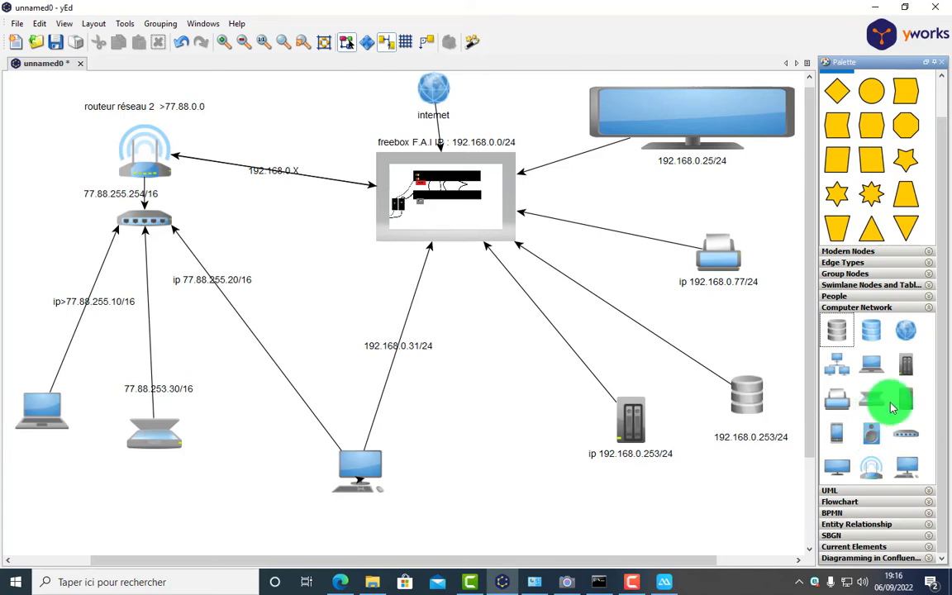
{"action": "left_click", "coordinate": [907, 494]}
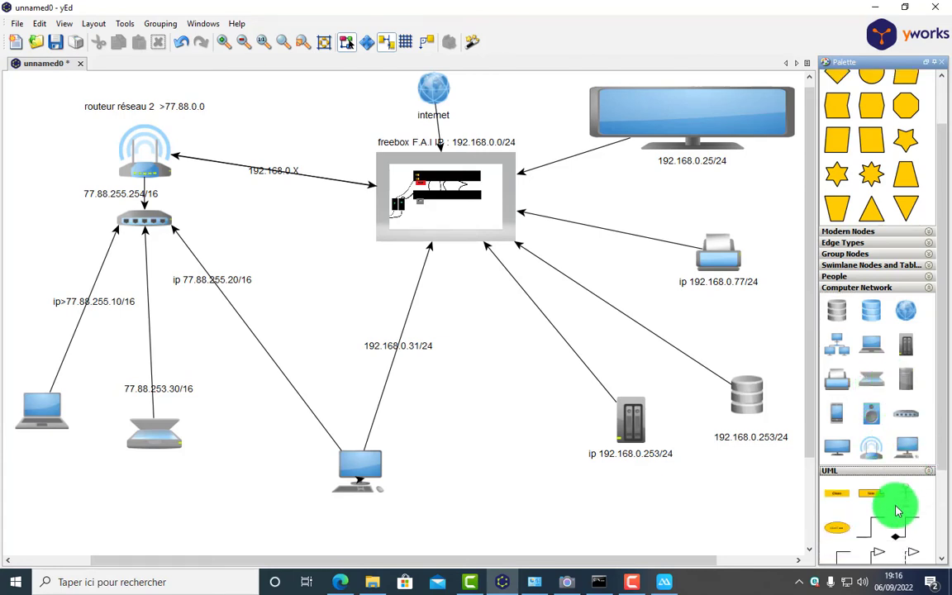
{"action": "scroll", "coordinate": [882, 516], "scroll_direction": "down", "scroll_amount": 3}
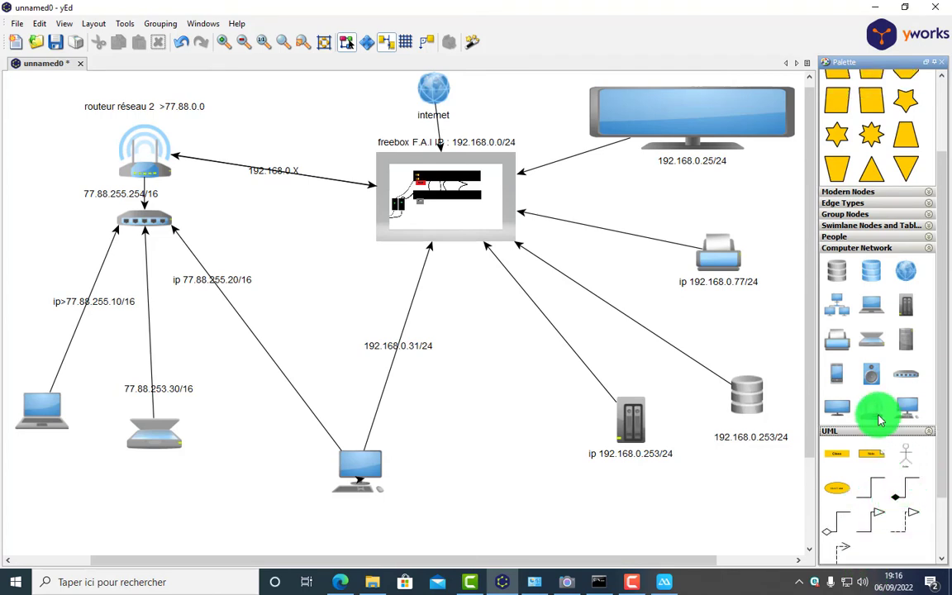
- Place a scanner below the freebox, link it to the freebox, and add a desktop computer
{"action": "left_click", "coordinate": [868, 340]}
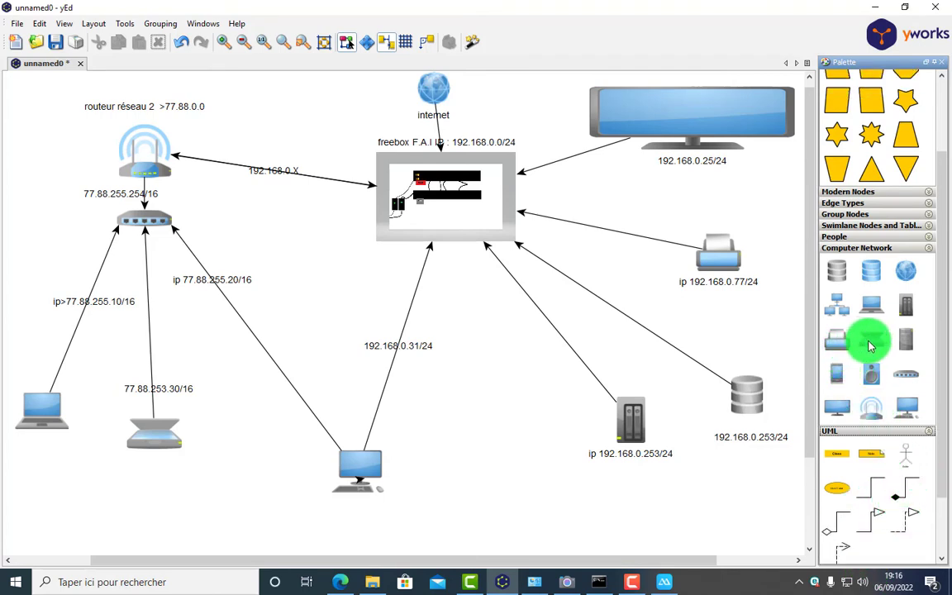
{"action": "left_click_drag", "start_coordinate": [795, 362], "coordinate": [512, 470]}
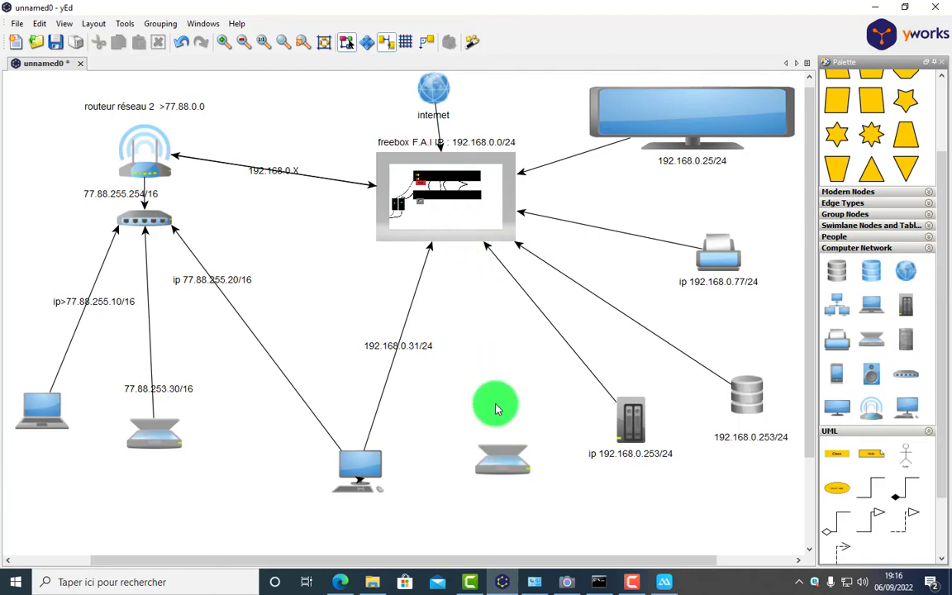
{"action": "left_click_drag", "start_coordinate": [508, 452], "coordinate": [466, 247]}
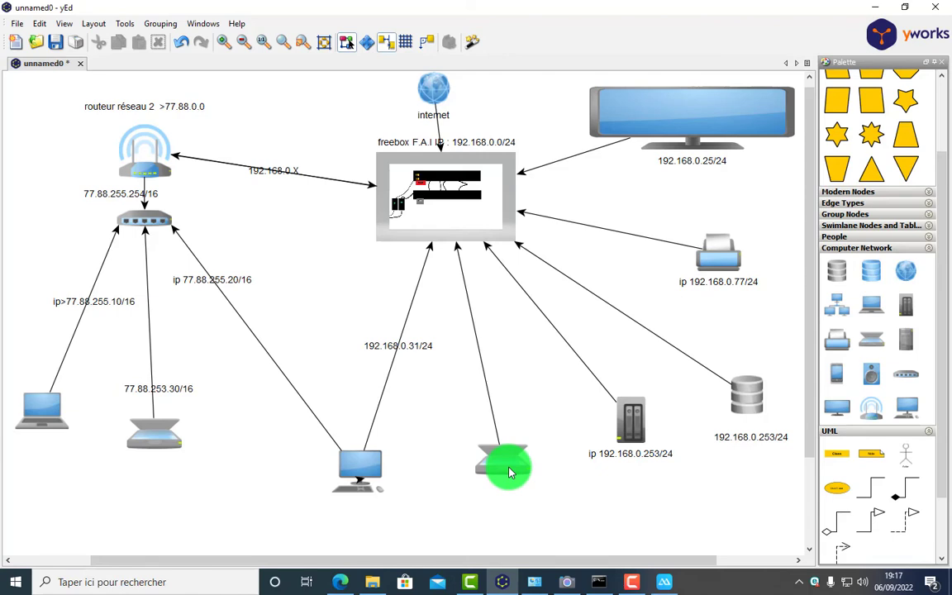
{"action": "left_click_drag", "start_coordinate": [509, 473], "coordinate": [527, 492]}
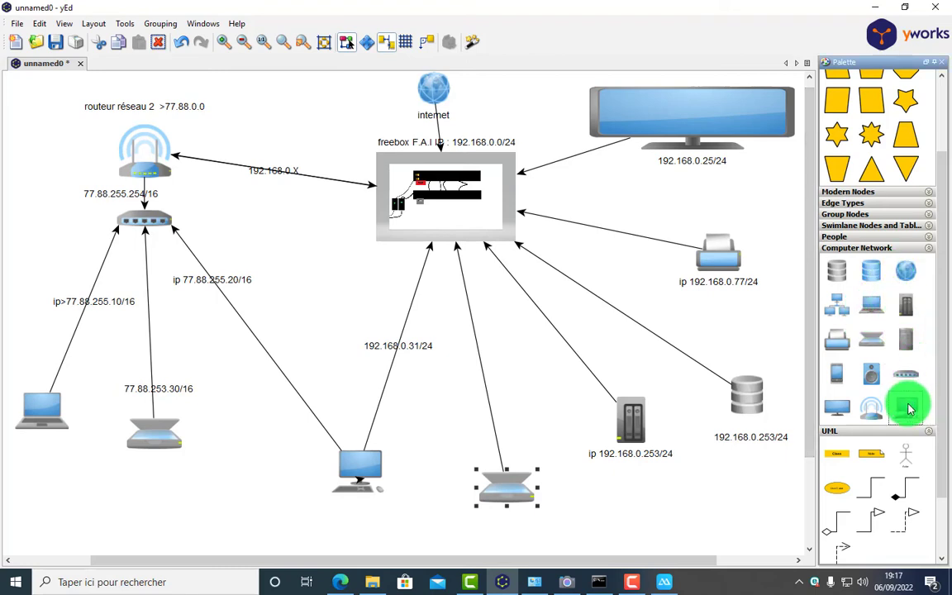
{"action": "left_click_drag", "start_coordinate": [909, 409], "coordinate": [471, 220]}
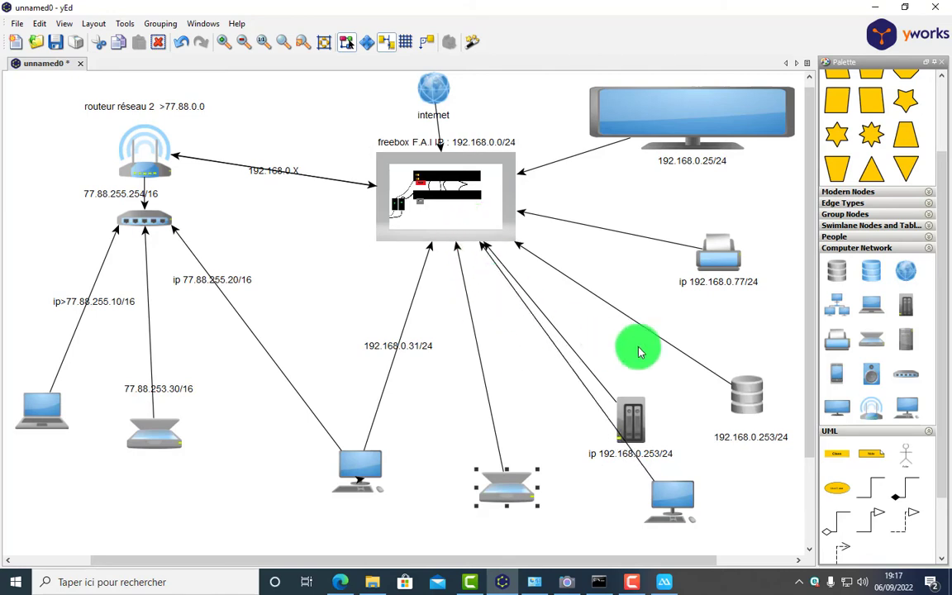
- Move the new computer beside the scanner and shift the NAS node down-right
{"action": "left_click_drag", "start_coordinate": [674, 499], "coordinate": [591, 488]}
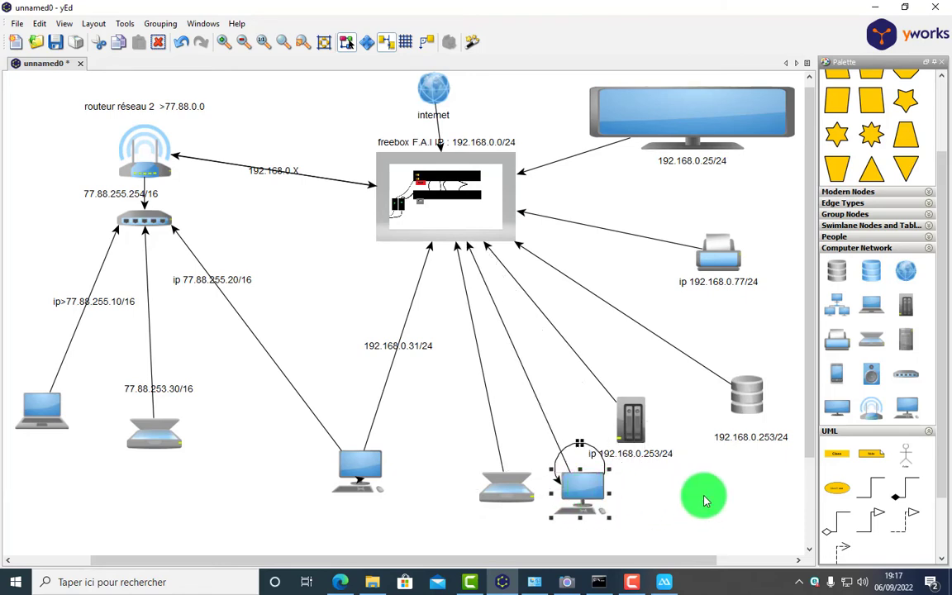
{"action": "left_click", "coordinate": [705, 500]}
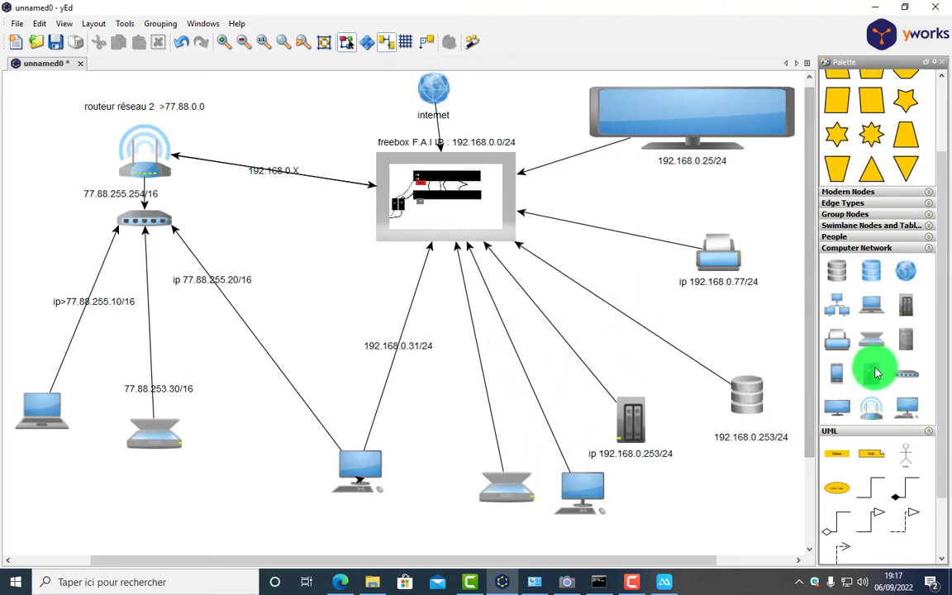
{"action": "left_click", "coordinate": [633, 434]}
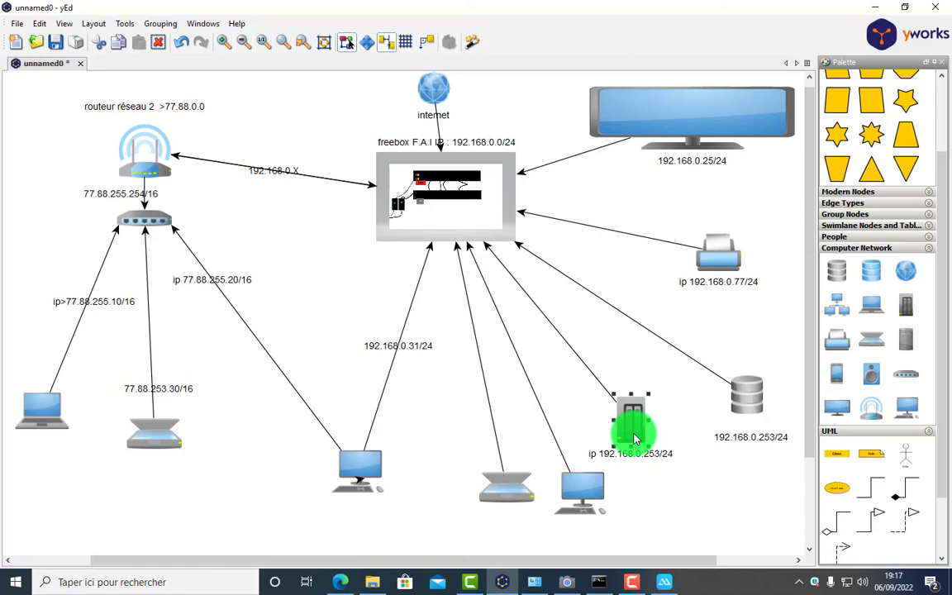
{"action": "left_click_drag", "start_coordinate": [634, 437], "coordinate": [659, 469]}
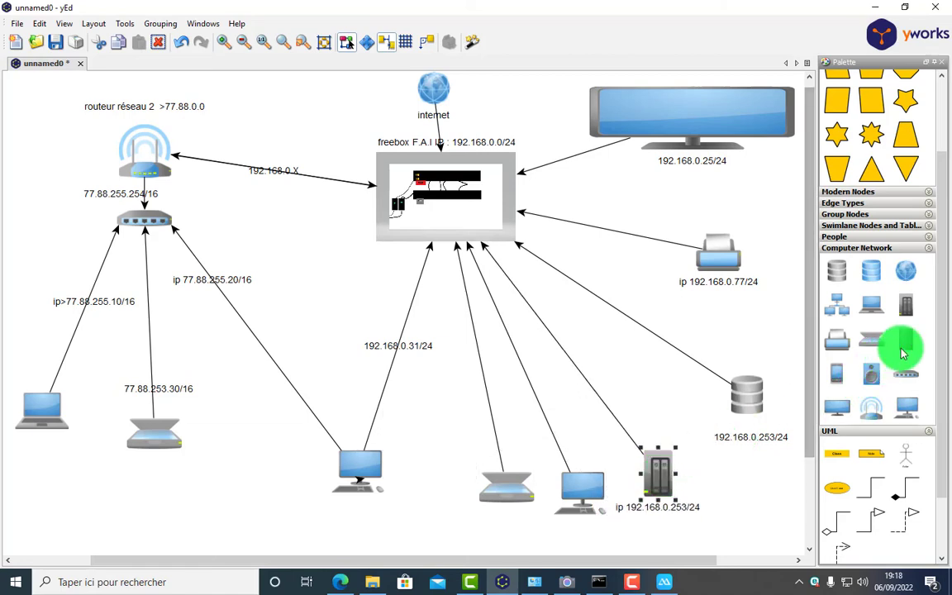
- Add a server tower near the database and a tablet at the far left
{"action": "left_click_drag", "start_coordinate": [912, 347], "coordinate": [526, 241]}
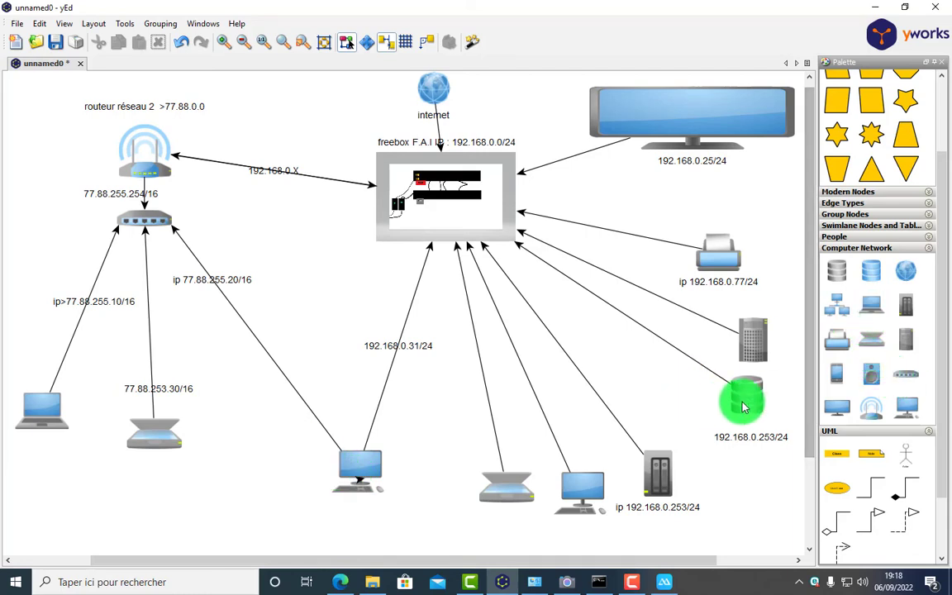
{"action": "scroll", "coordinate": [871, 361], "scroll_direction": "up", "scroll_amount": 1}
{"action": "scroll", "coordinate": [878, 380], "scroll_direction": "down", "scroll_amount": 2}
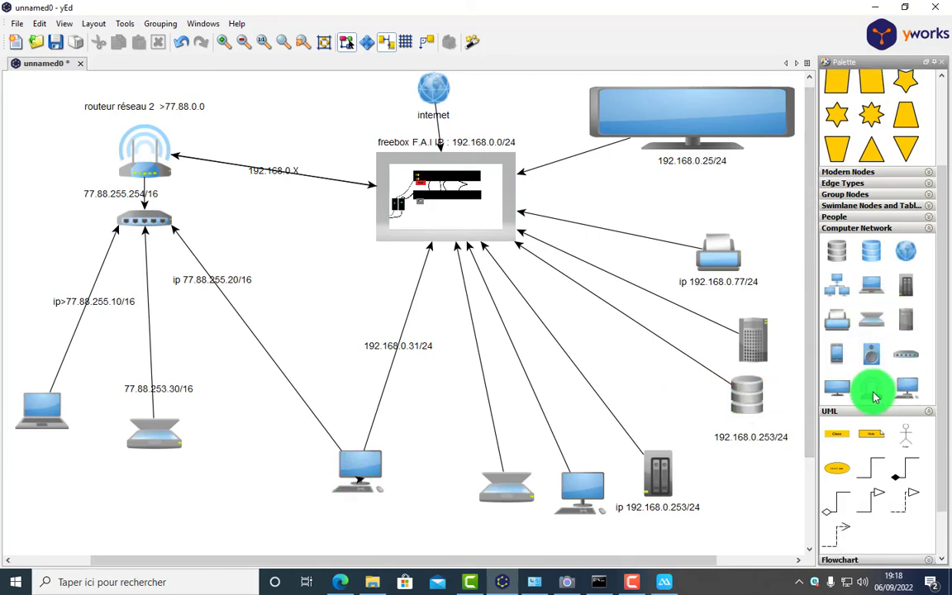
{"action": "scroll", "coordinate": [899, 384], "scroll_direction": "up", "scroll_amount": 1}
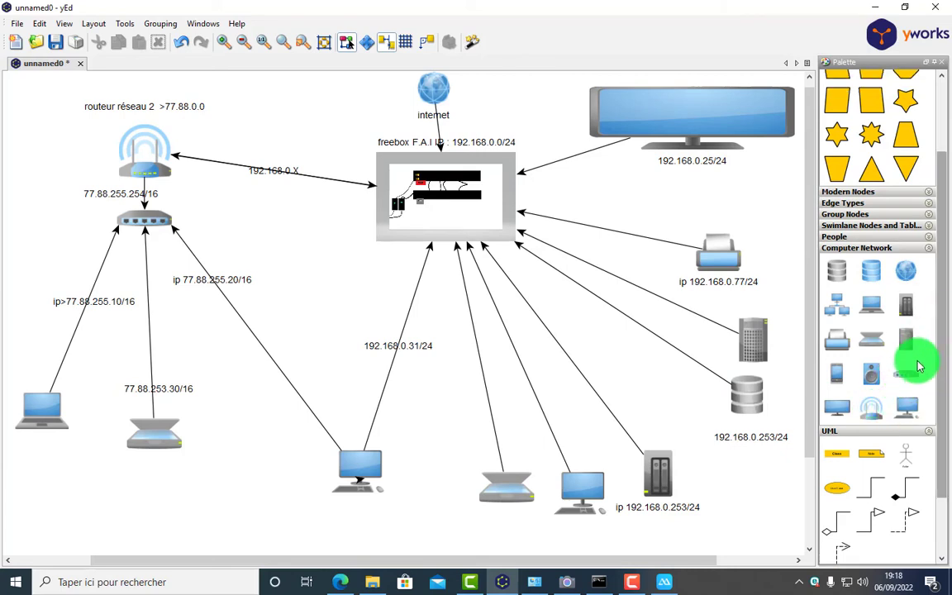
{"action": "left_click_drag", "start_coordinate": [836, 373], "coordinate": [13, 308]}
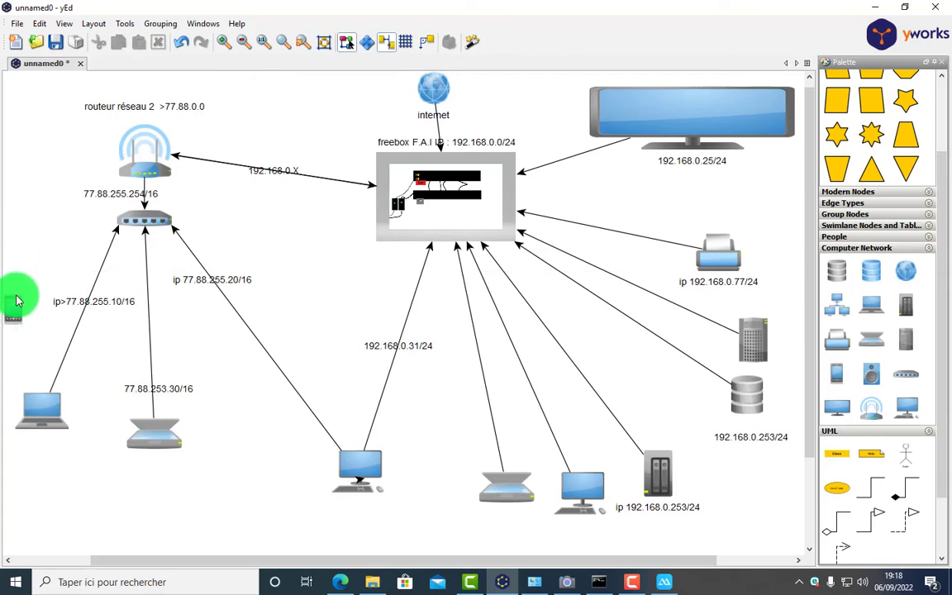
- Link the tablet to the 77.88.0.0 router and position it beside the router
{"action": "left_click_drag", "start_coordinate": [17, 304], "coordinate": [131, 141]}
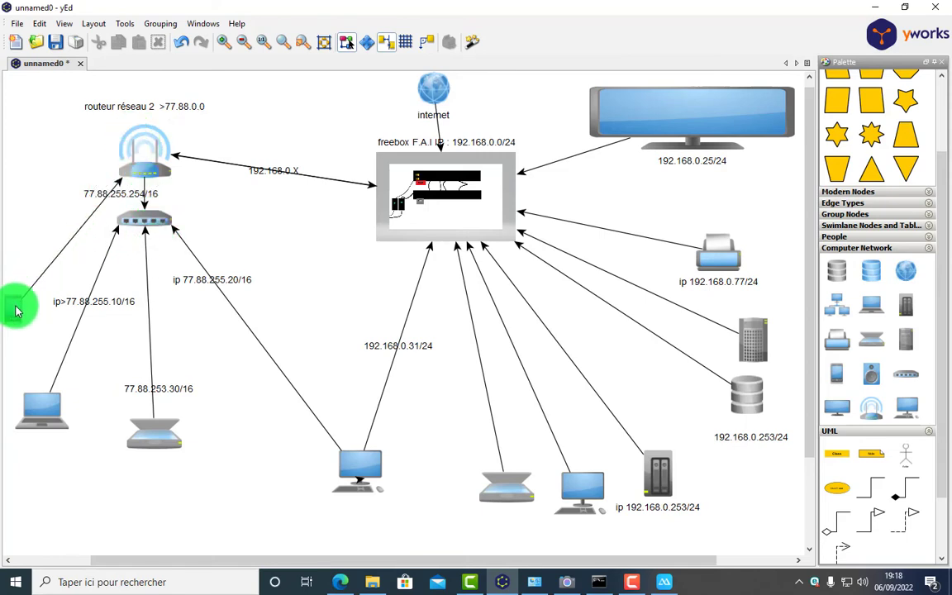
{"action": "left_click", "coordinate": [12, 308]}
{"action": "left_click_drag", "start_coordinate": [8, 309], "coordinate": [25, 206]}
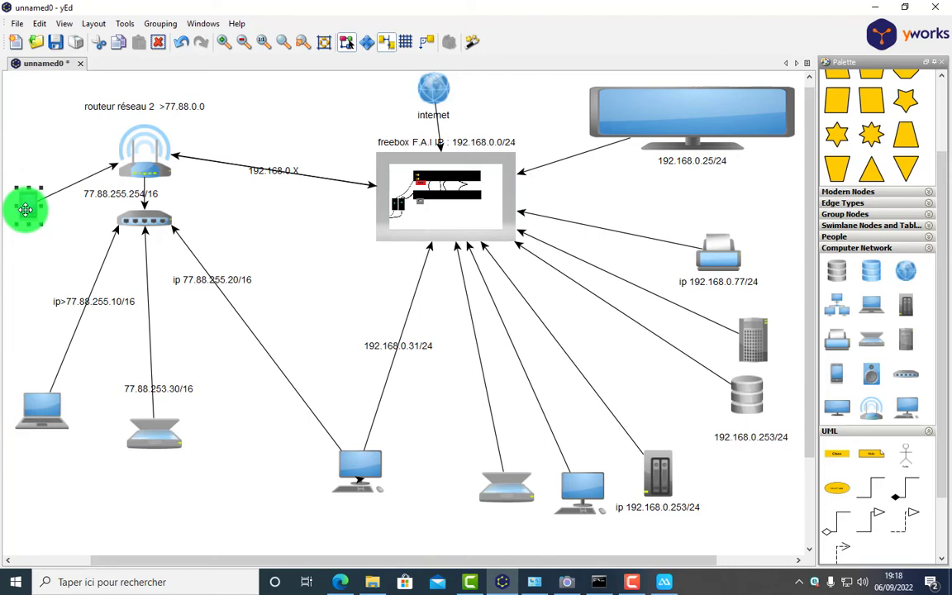
{"action": "left_click", "coordinate": [116, 165]}
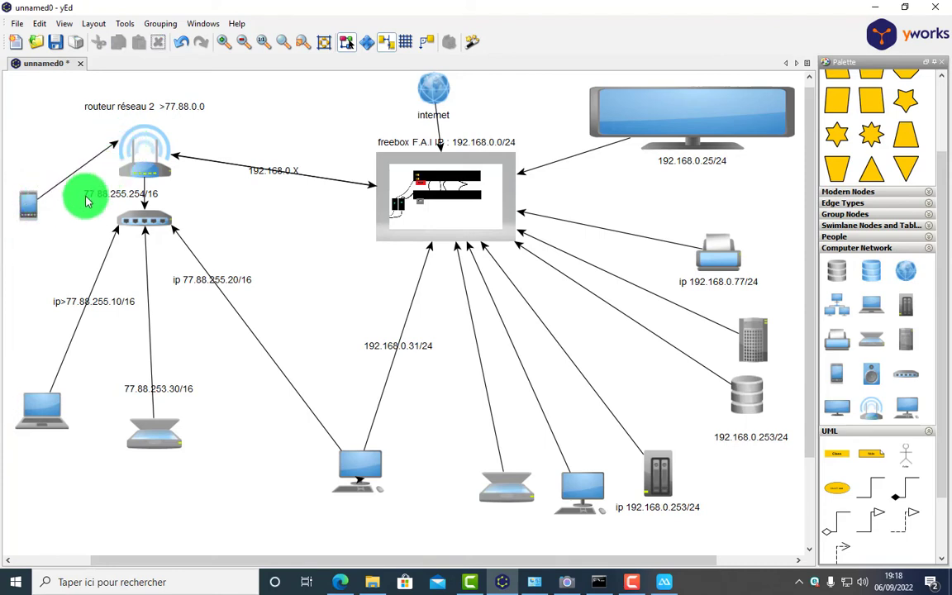
{"action": "mouse_move", "coordinate": [32, 212]}
{"action": "left_mouse_down"}
{"action": "mouse_move", "coordinate": [6, 291]}
{"action": "mouse_move", "coordinate": [17, 334]}
{"action": "mouse_move", "coordinate": [43, 326]}
{"action": "mouse_move", "coordinate": [30, 328]}
{"action": "mouse_move", "coordinate": [41, 318]}
{"action": "mouse_move", "coordinate": [28, 322]}
{"action": "mouse_move", "coordinate": [22, 272]}
{"action": "mouse_move", "coordinate": [27, 201]}
{"action": "left_mouse_up"}
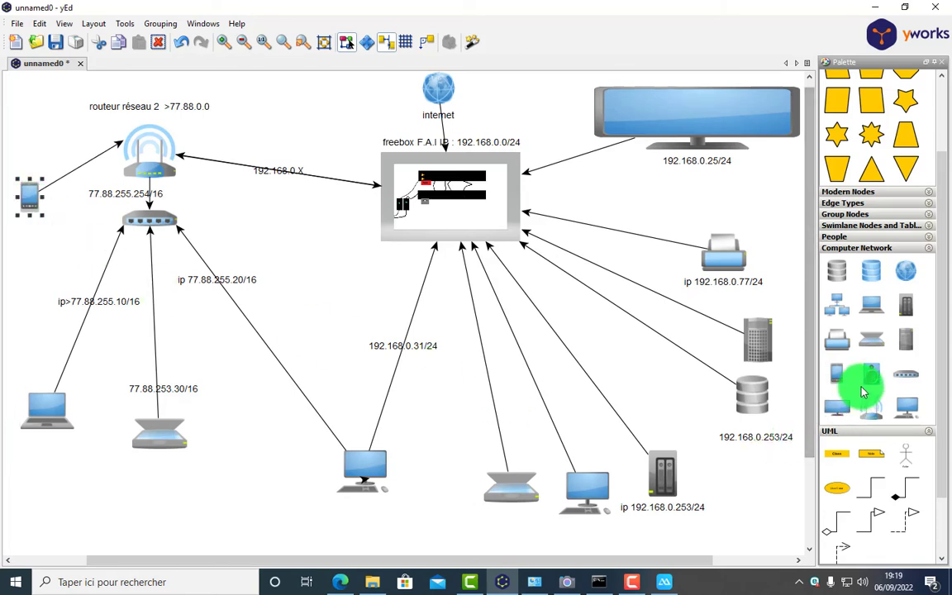
{"action": "scroll", "coordinate": [869, 383], "scroll_direction": "down", "scroll_amount": 2}
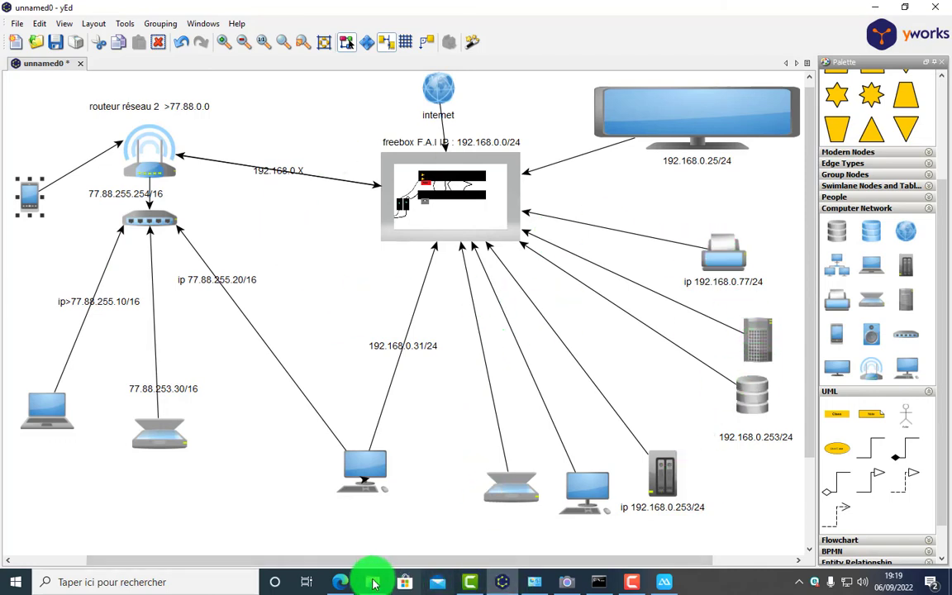
{"action": "left_click", "coordinate": [339, 582]}
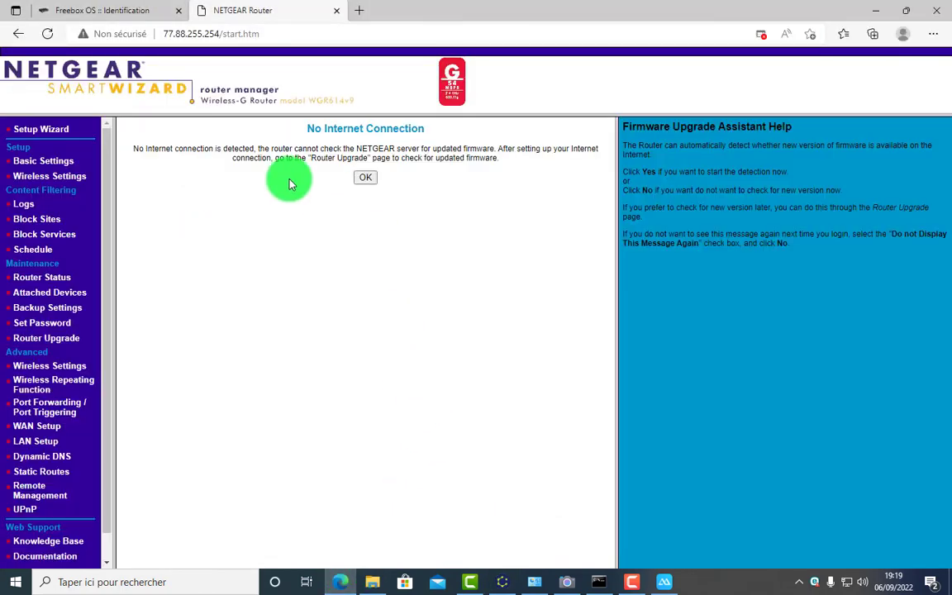
- Close the No Internet Connection notice and go to WAN Setup
{"action": "left_click", "coordinate": [45, 176]}
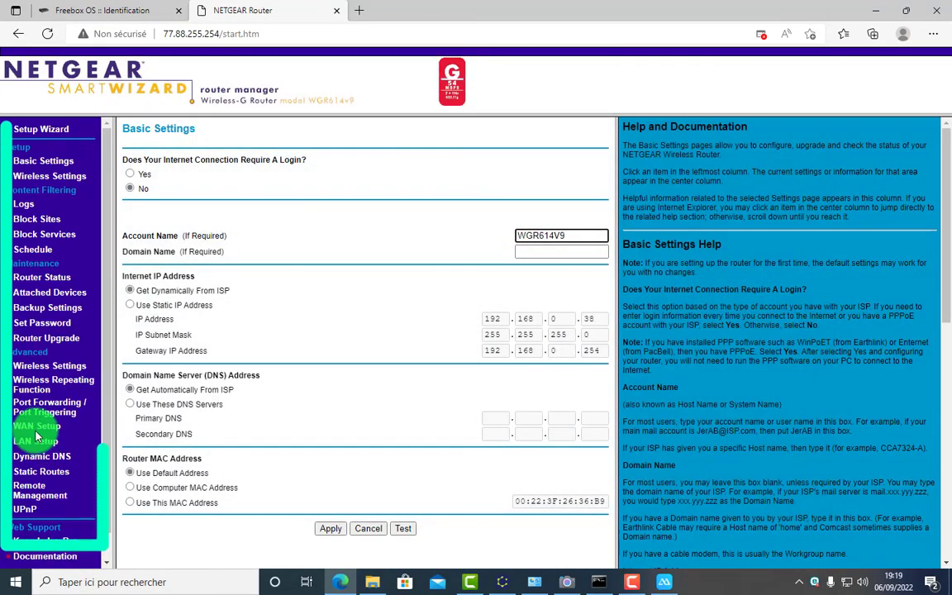
{"action": "left_click", "coordinate": [36, 430]}
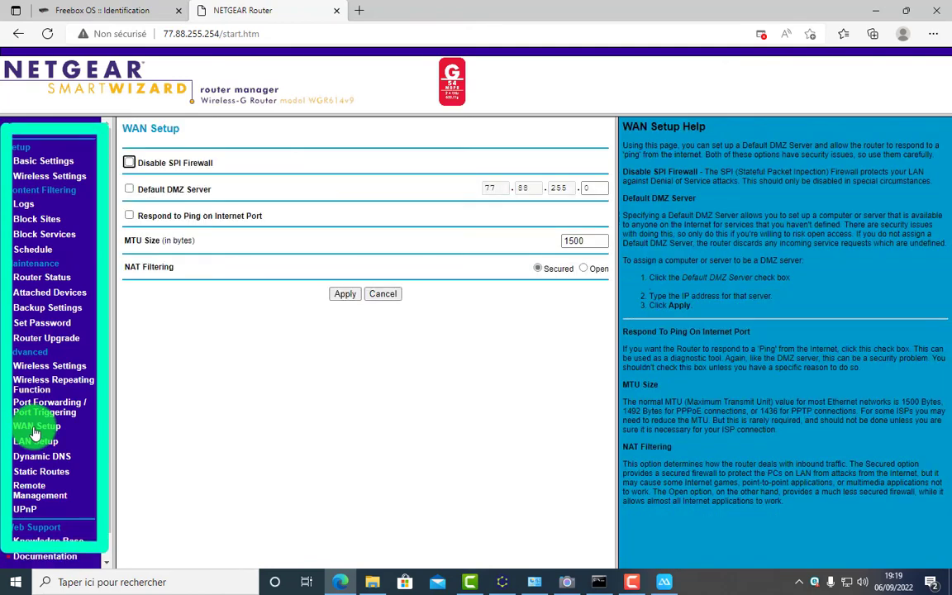
- Enable Default DMZ Server, set NAT Filtering to Open, apply, and enable Respond to Ping
{"action": "left_click", "coordinate": [130, 190]}
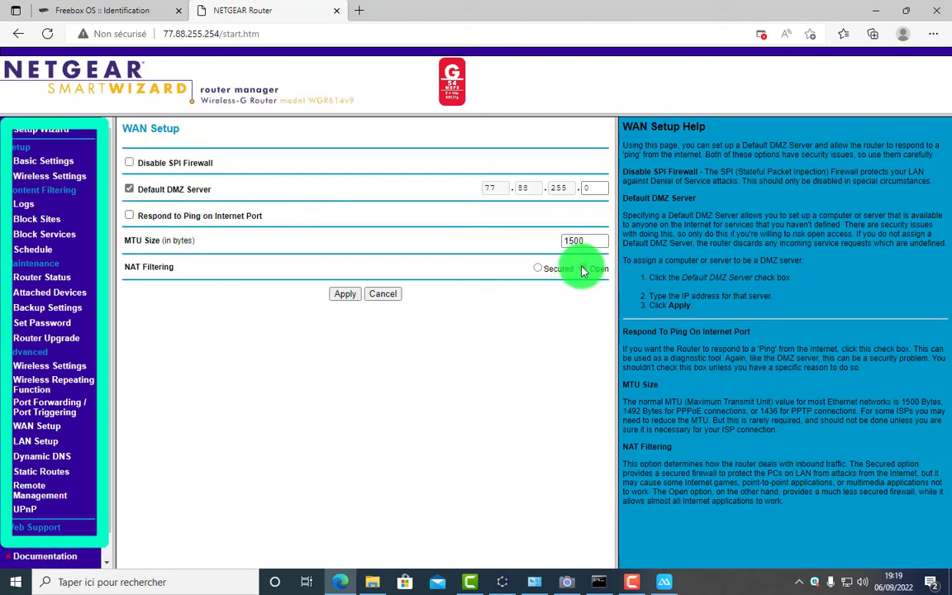
{"action": "left_click", "coordinate": [583, 269]}
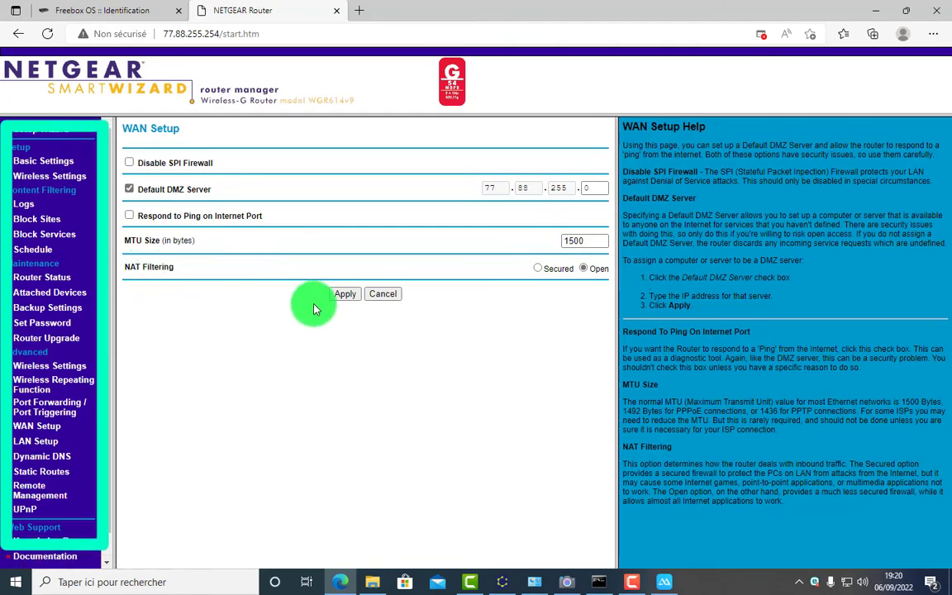
{"action": "left_click", "coordinate": [343, 294]}
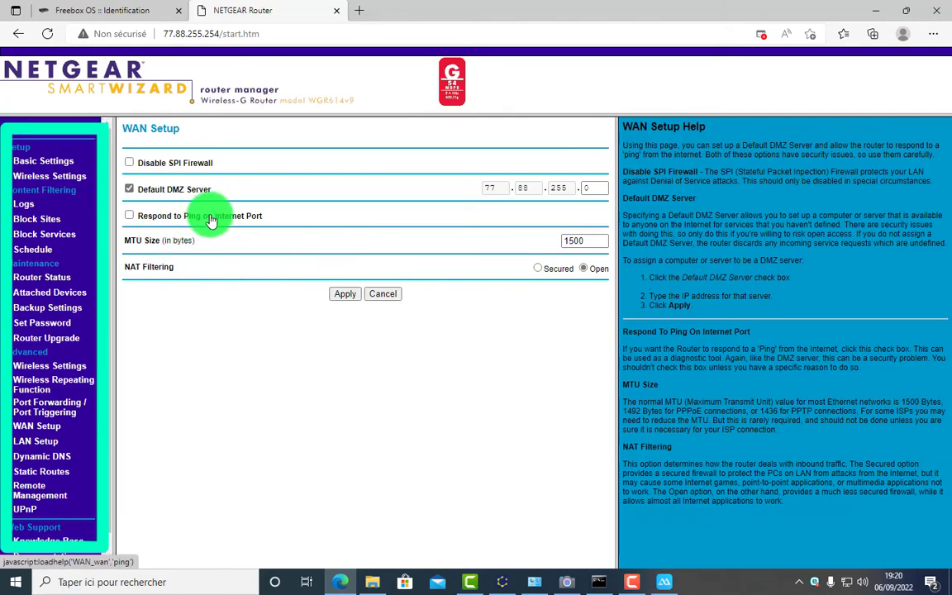
{"action": "left_click", "coordinate": [129, 216]}
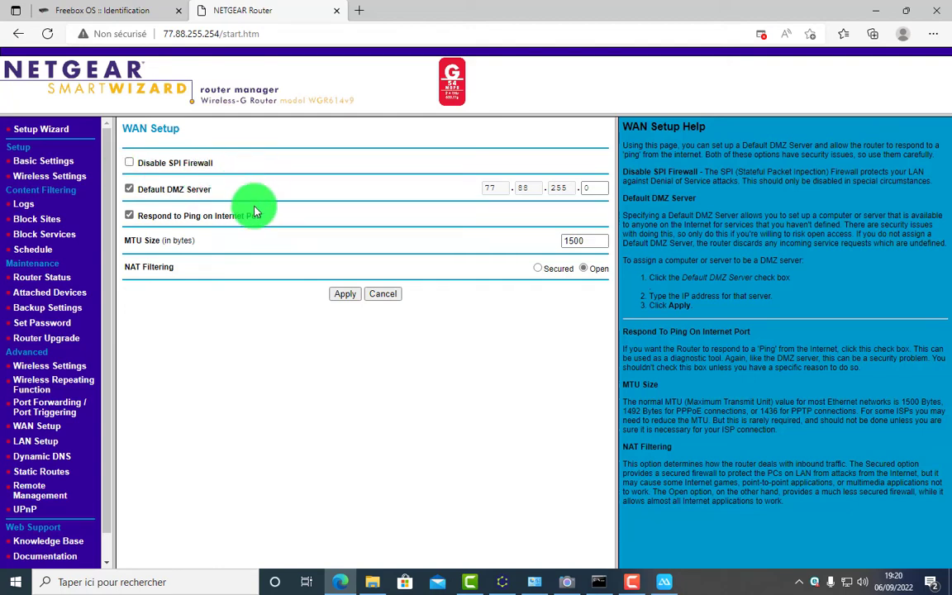
- Set the DMZ server address to 77.88.255.87 and apply the WAN settings
{"action": "left_click", "coordinate": [591, 191]}
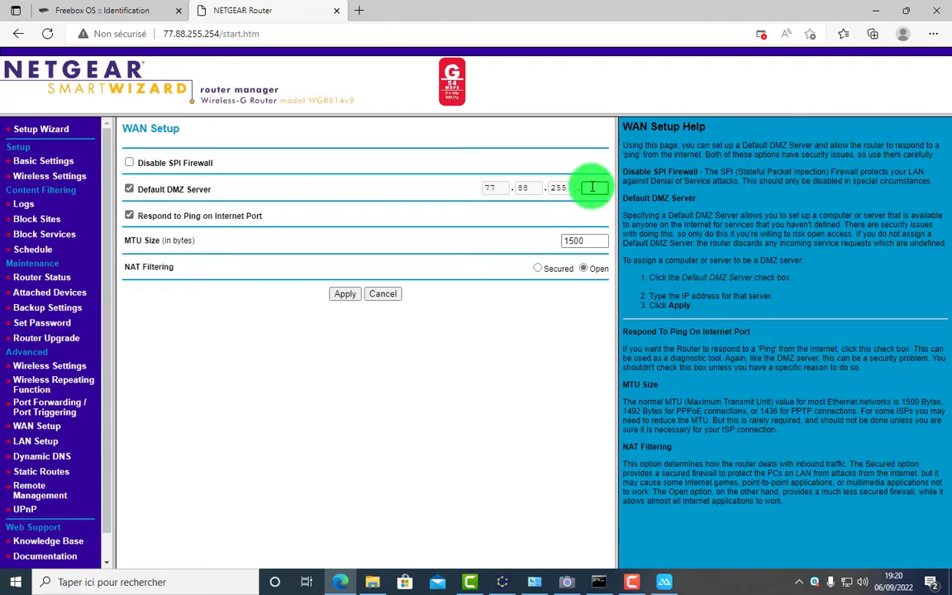
{"action": "type", "text": "254"}
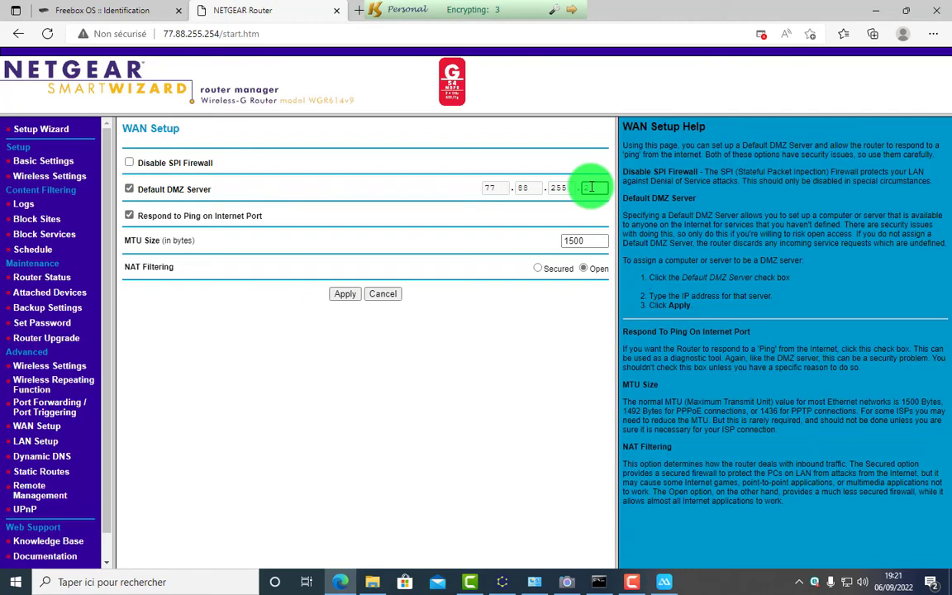
{"action": "key", "text": "BackSpace"}
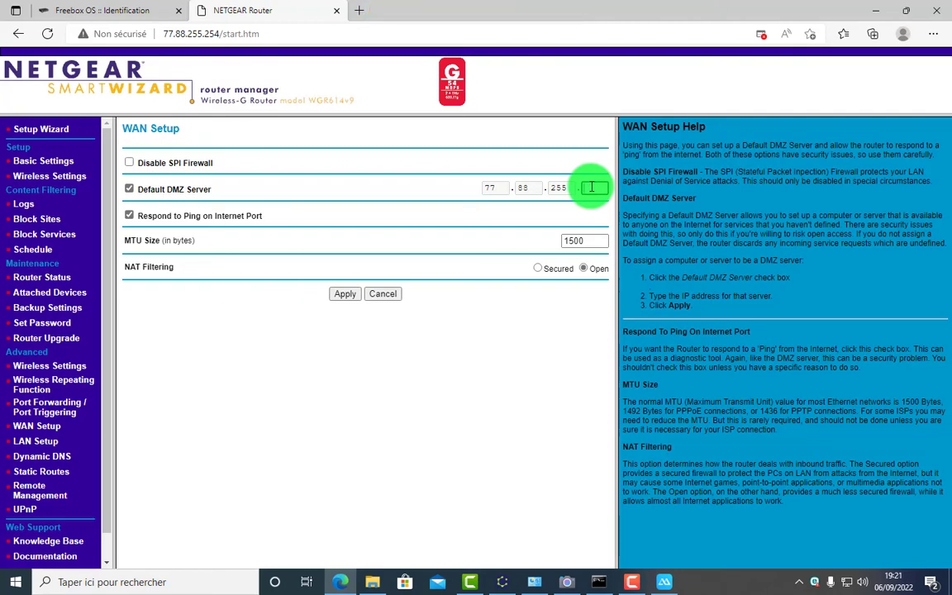
{"action": "type", "text": "87"}
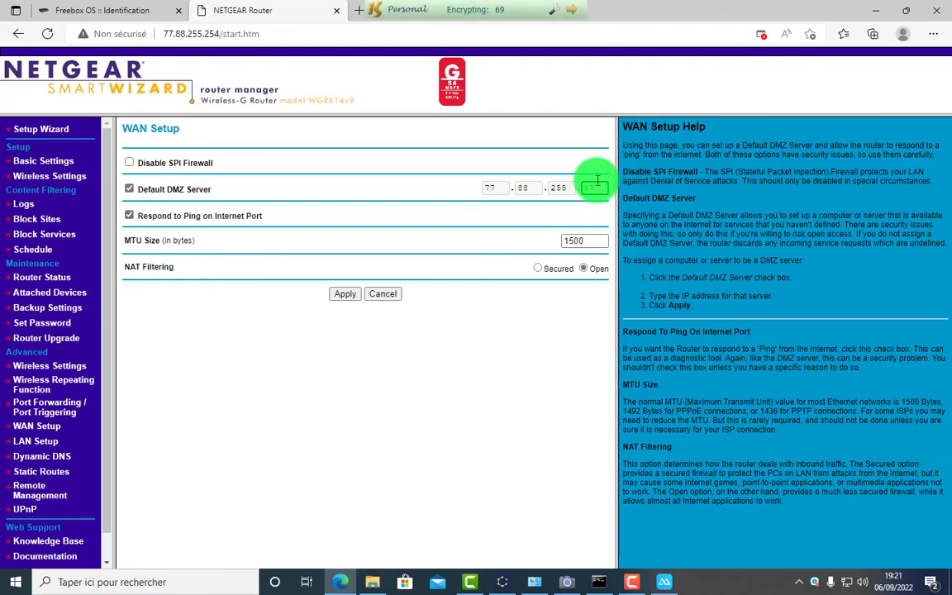
{"action": "left_click", "coordinate": [590, 226]}
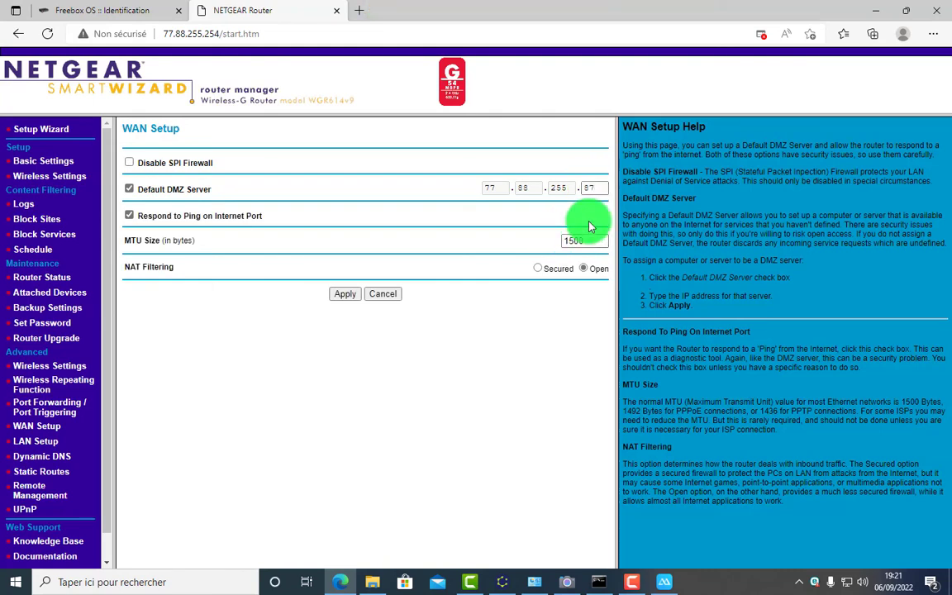
{"action": "left_click", "coordinate": [339, 296]}
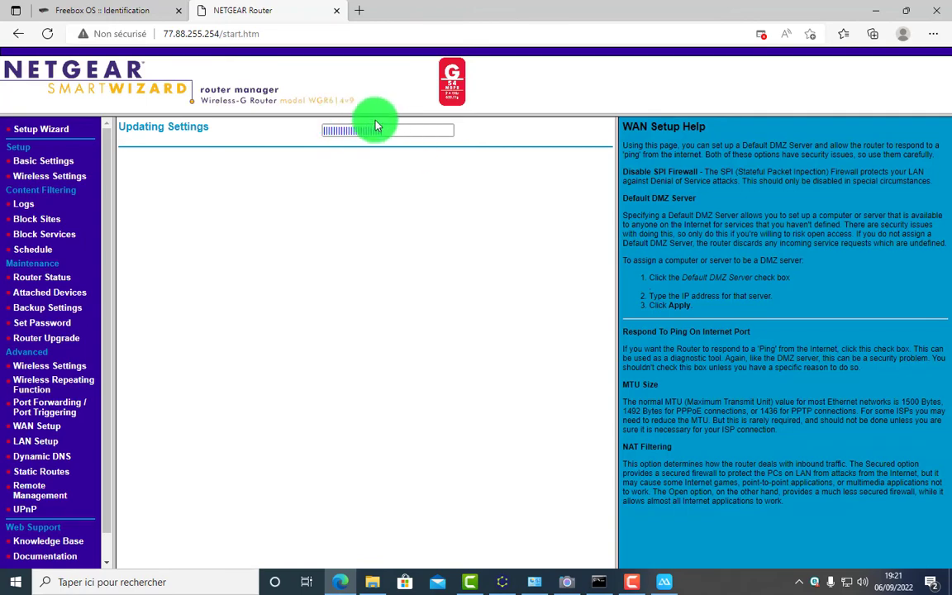
- Search Google for 'DMZ' in a new browser tab
{"action": "left_click", "coordinate": [359, 23]}
{"action": "left_click", "coordinate": [248, 12]}
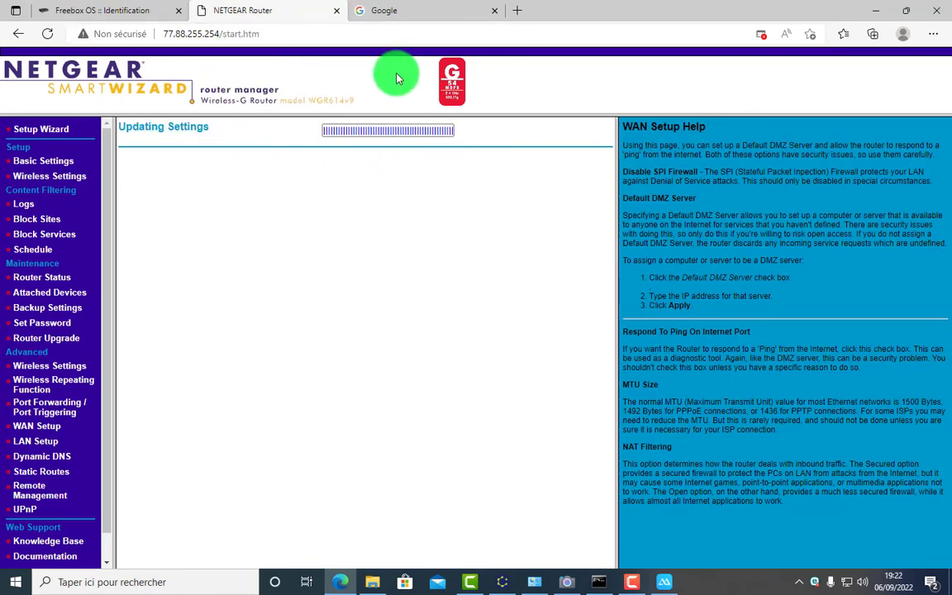
{"action": "left_click", "coordinate": [404, 14]}
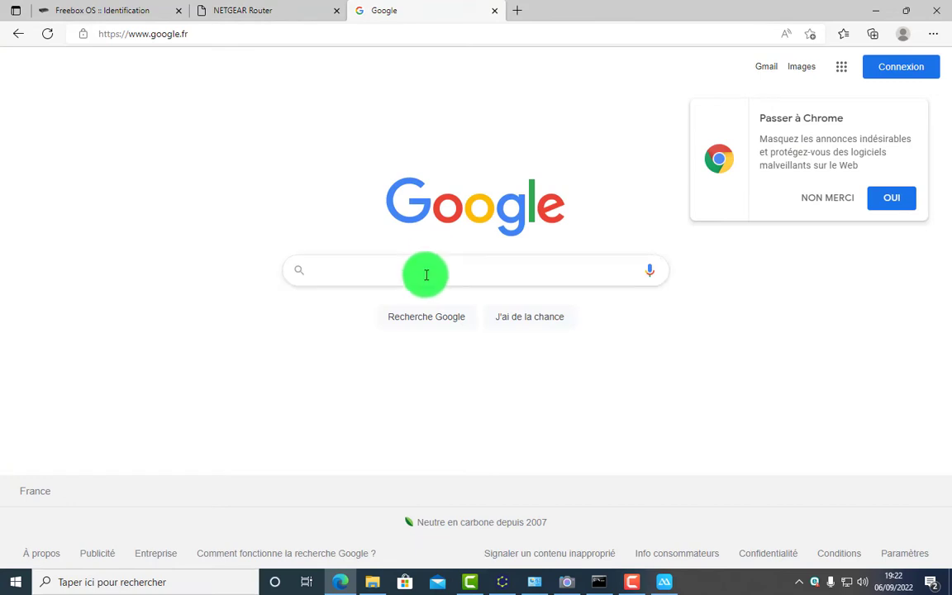
{"action": "type", "text": "DMZ"}
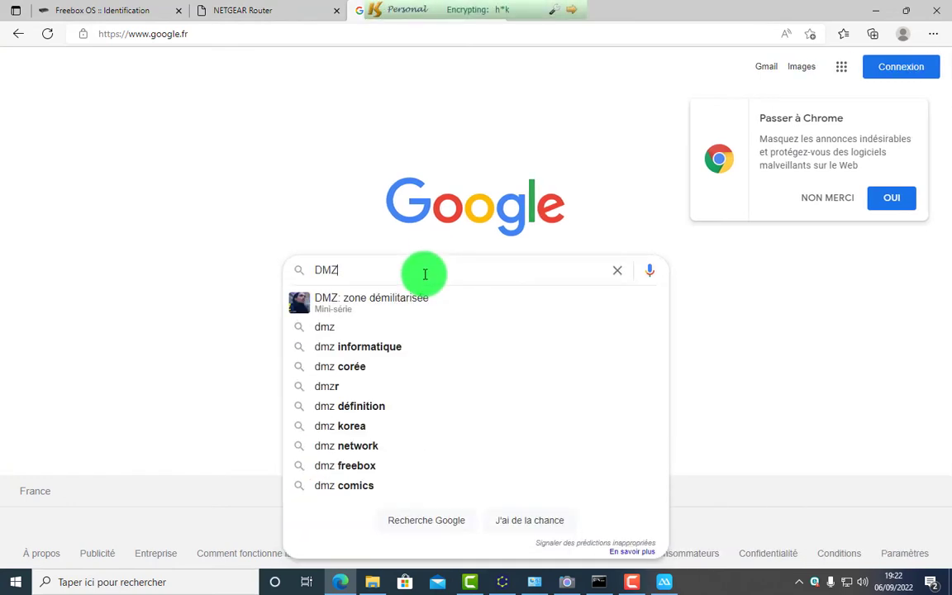
{"action": "key", "text": "Return"}
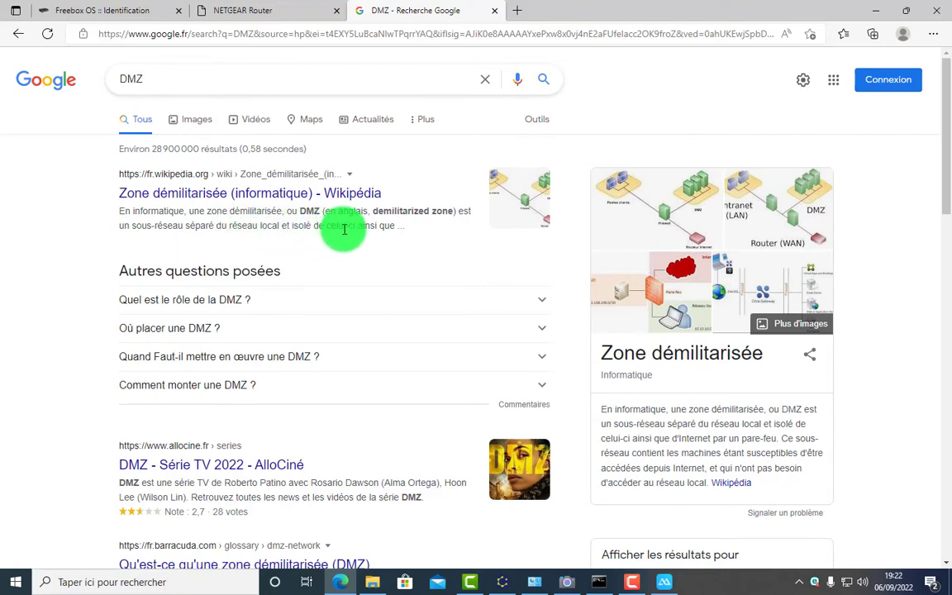
{"action": "left_click", "coordinate": [502, 585]}
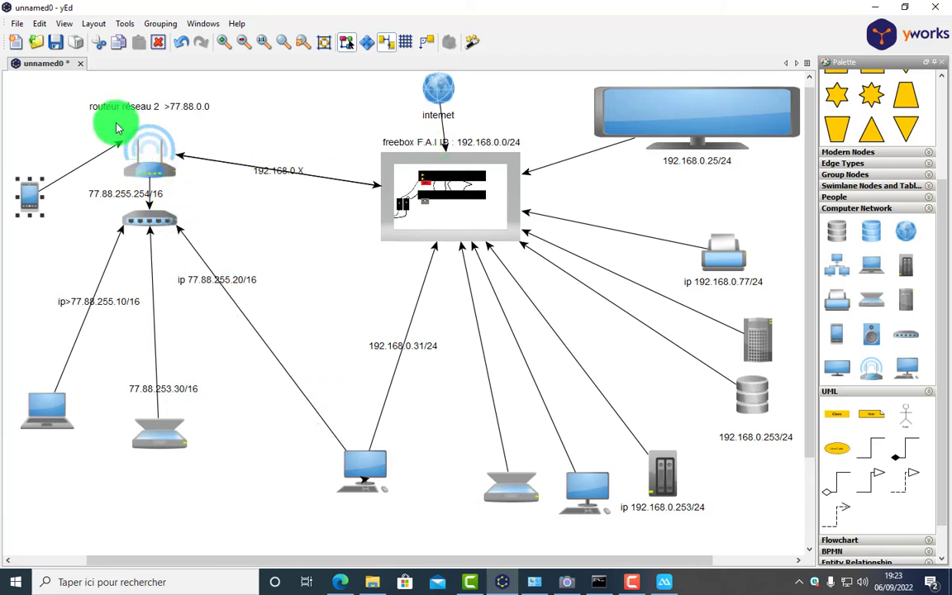
- Link the internet globe node to the wireless router
{"action": "left_click_drag", "start_coordinate": [72, 97], "coordinate": [345, 517]}
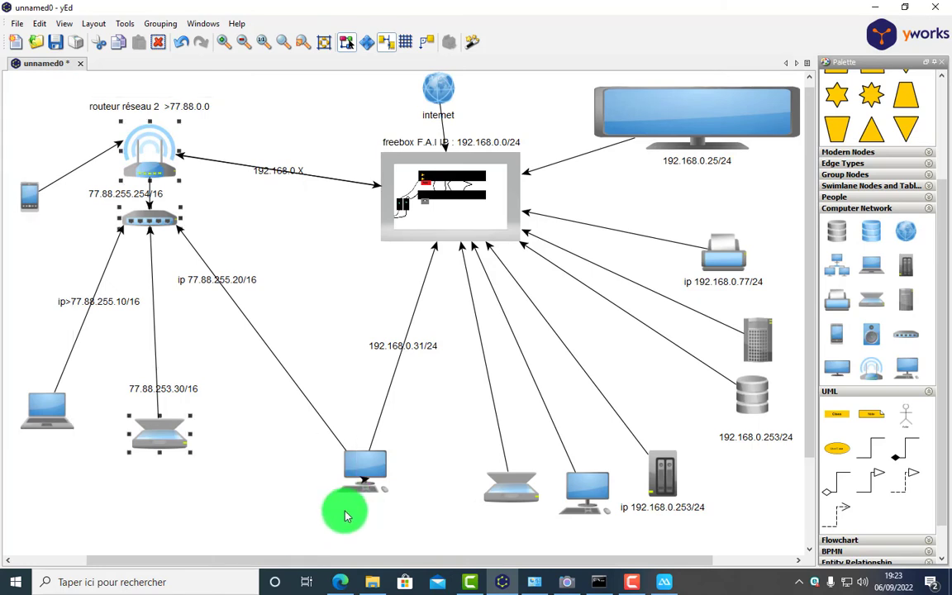
{"action": "left_click", "coordinate": [273, 508]}
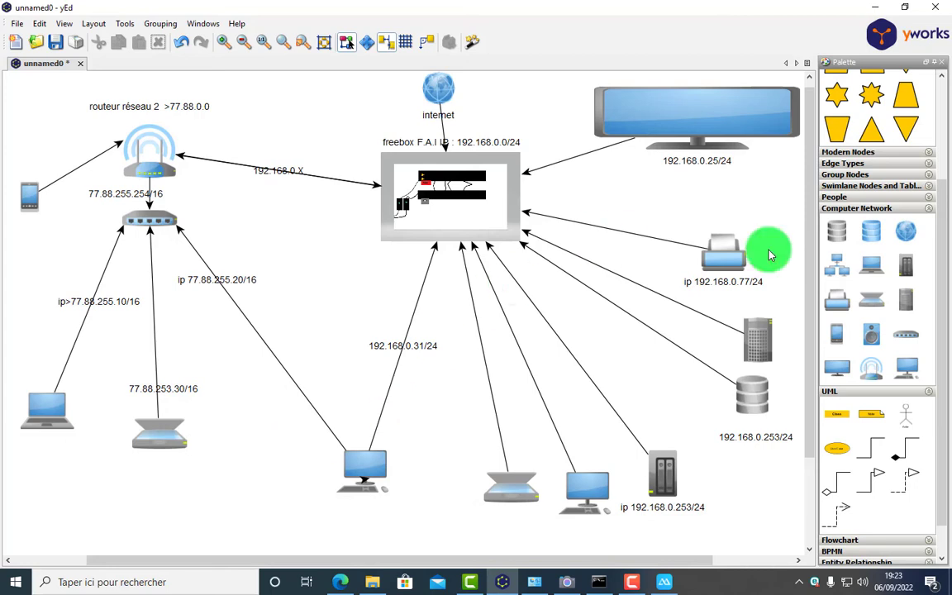
{"action": "left_click_drag", "start_coordinate": [903, 234], "coordinate": [171, 163]}
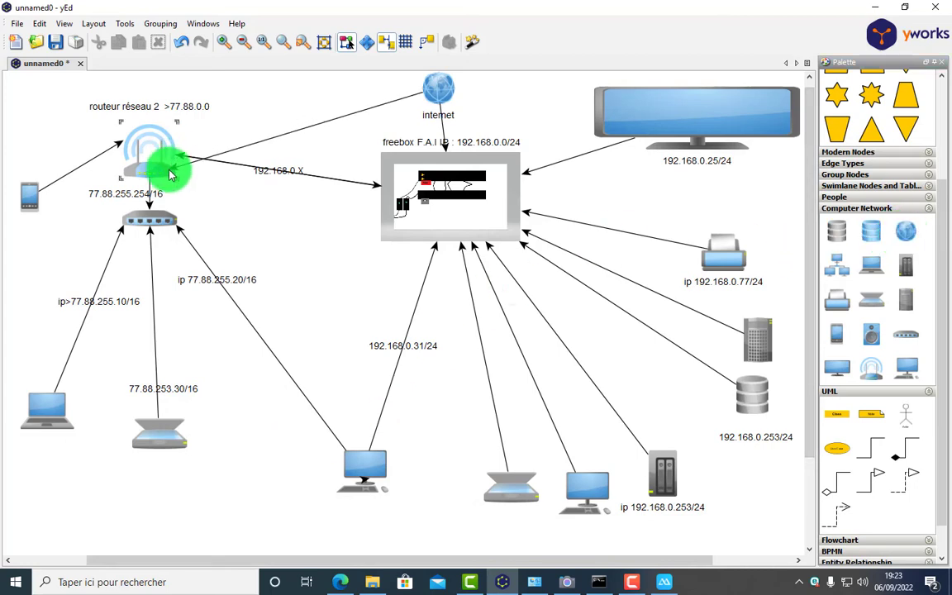
{"action": "left_click", "coordinate": [188, 203]}
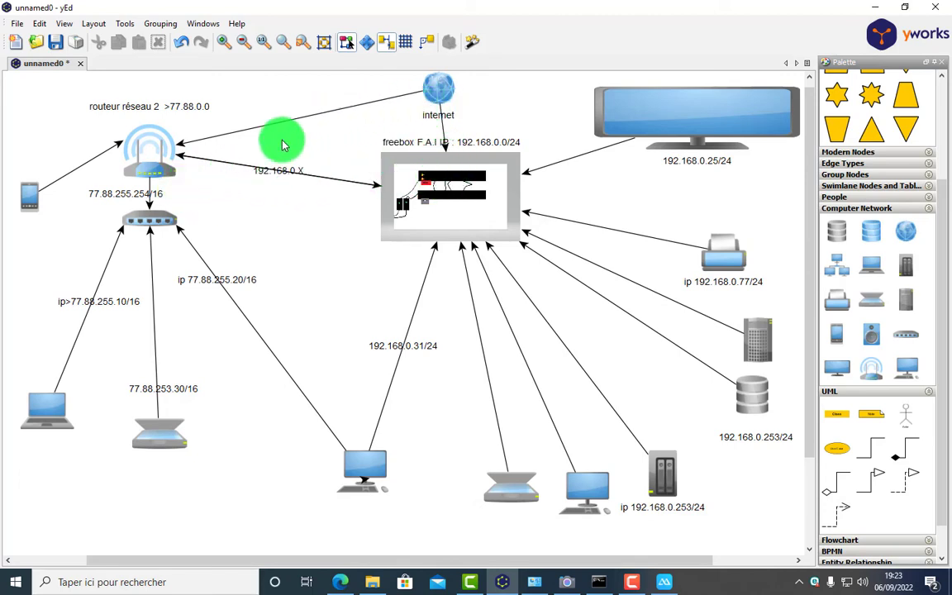
- Connect the internet node to the TV screen node, deleting the misrouted first attempt
{"action": "left_click_drag", "start_coordinate": [436, 88], "coordinate": [201, 142]}
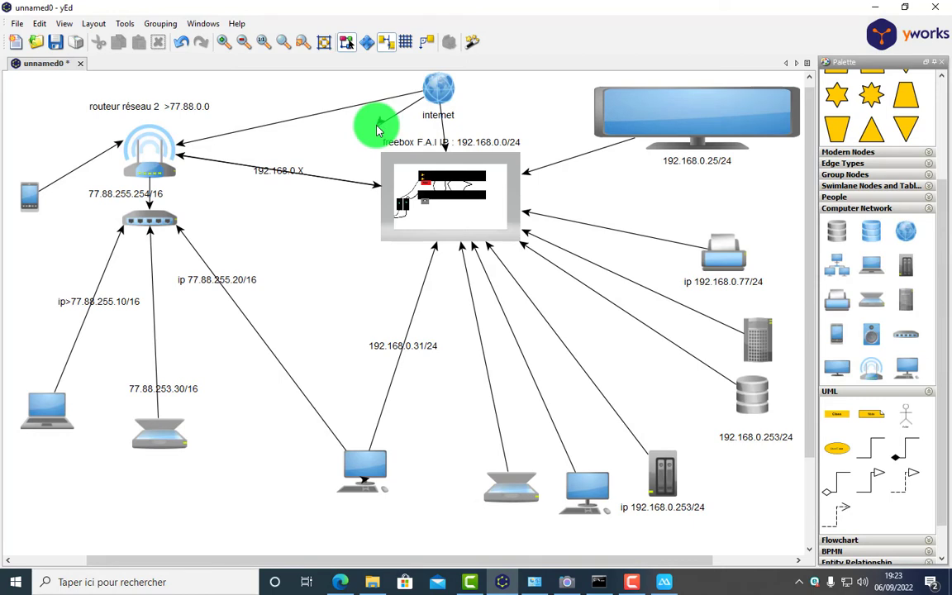
{"action": "left_click_drag", "start_coordinate": [376, 130], "coordinate": [597, 103]}
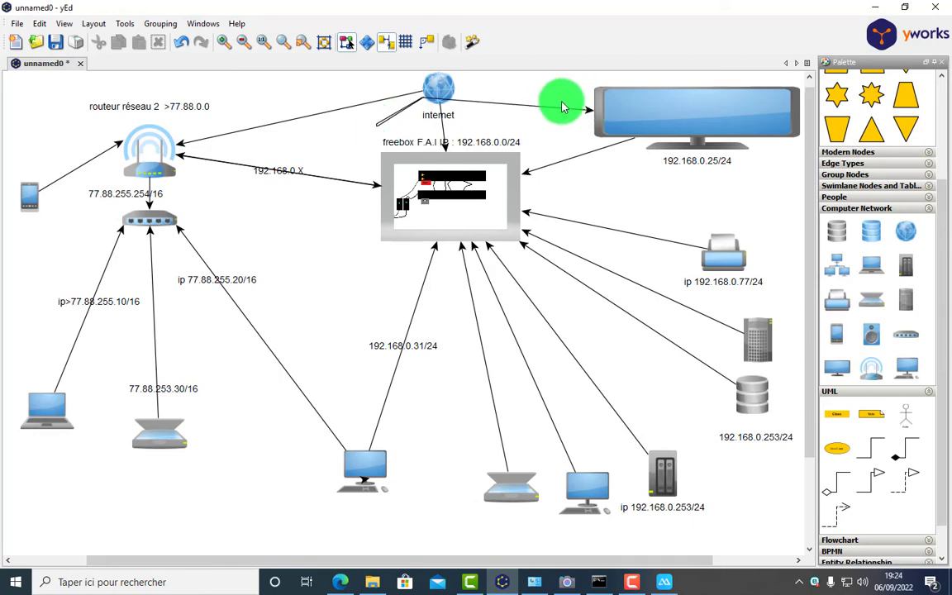
{"action": "left_click", "coordinate": [569, 108]}
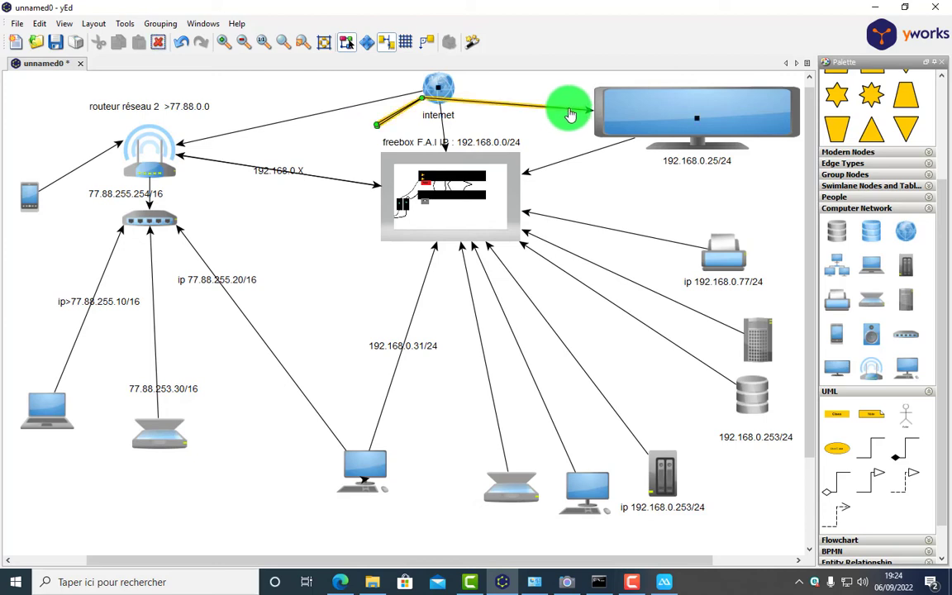
{"action": "key", "text": "Delete"}
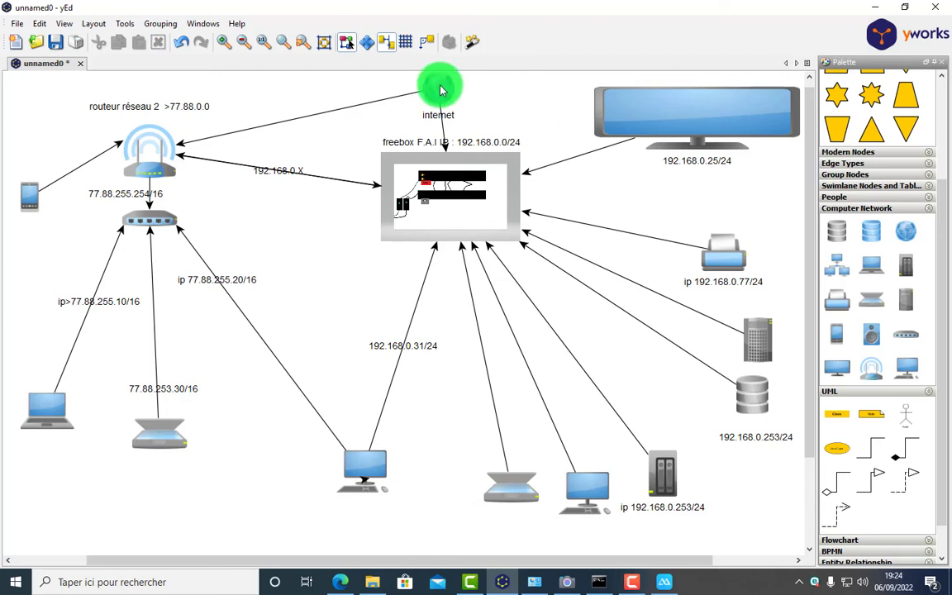
{"action": "mouse_move", "coordinate": [454, 93]}
{"action": "left_mouse_down"}
{"action": "mouse_move", "coordinate": [601, 114]}
{"action": "mouse_move", "coordinate": [437, 98]}
{"action": "mouse_move", "coordinate": [420, 81]}
{"action": "mouse_move", "coordinate": [472, 106]}
{"action": "mouse_move", "coordinate": [589, 117]}
{"action": "mouse_move", "coordinate": [442, 89]}
{"action": "mouse_move", "coordinate": [595, 113]}
{"action": "mouse_move", "coordinate": [467, 85]}
{"action": "mouse_move", "coordinate": [439, 93]}
{"action": "left_mouse_up"}
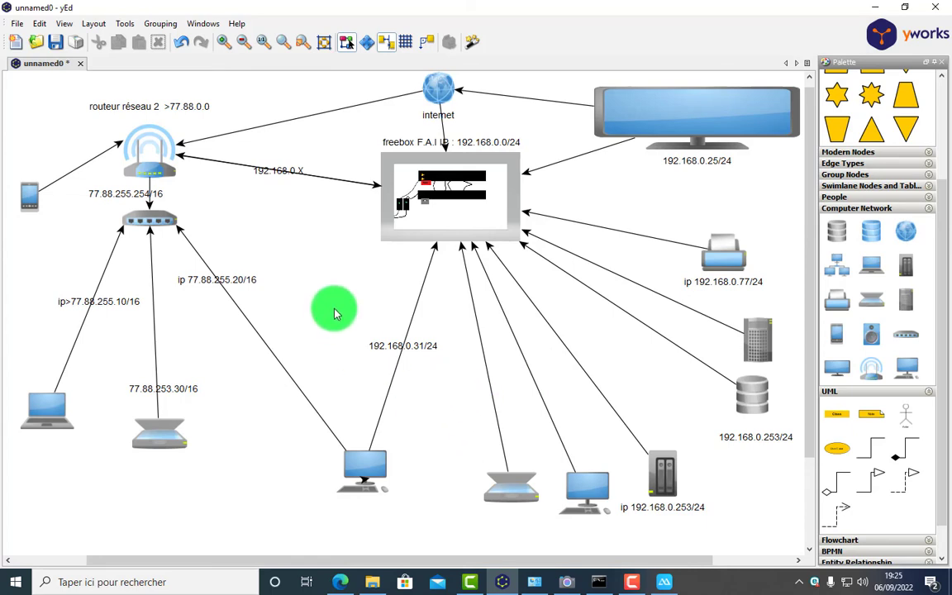
{"action": "scroll", "coordinate": [917, 397], "scroll_direction": "down", "scroll_amount": 1}
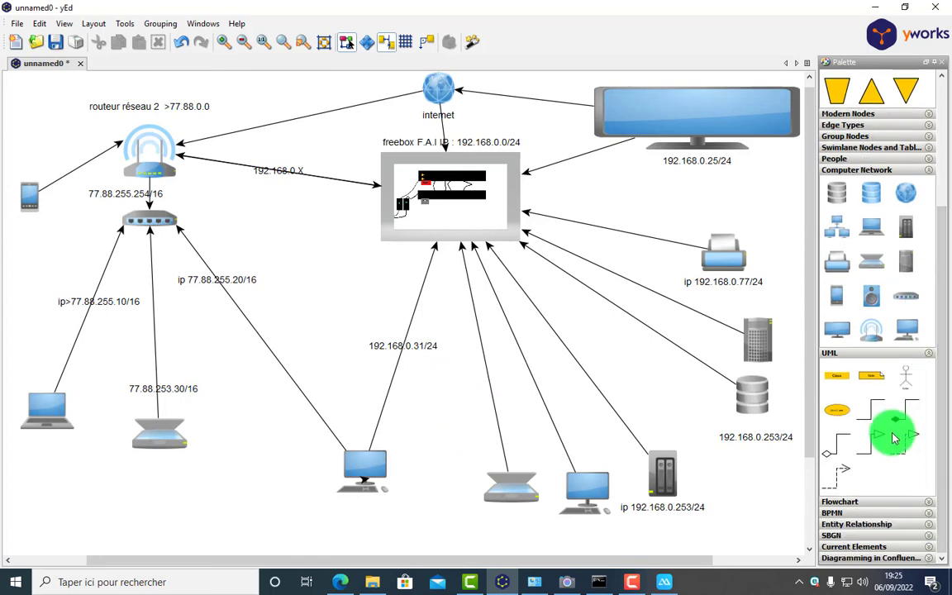
{"action": "left_click", "coordinate": [840, 416]}
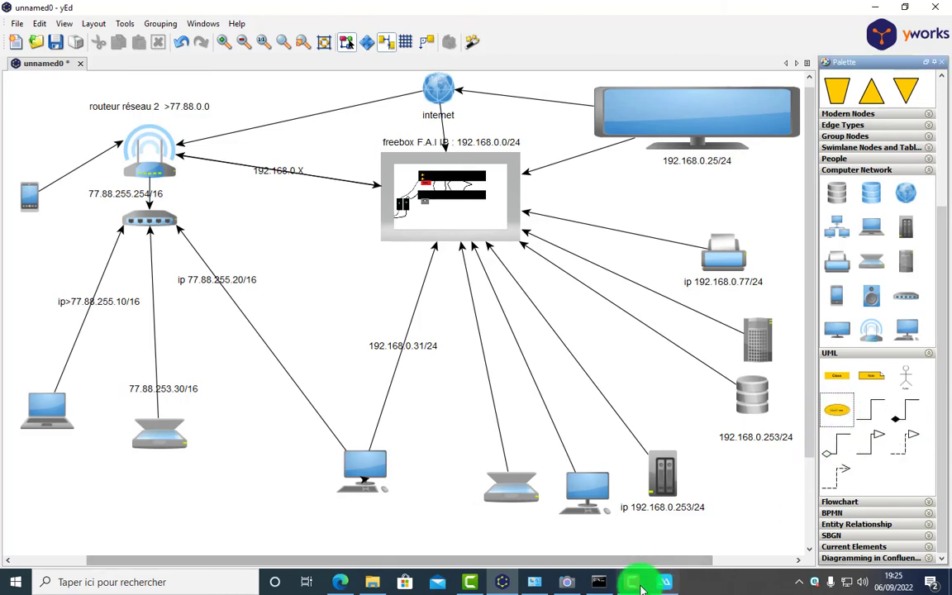
- Review the NETGEAR WAN Setup page with DMZ server 77.88.255.87, then bring up Command Prompt
{"action": "left_click", "coordinate": [340, 582]}
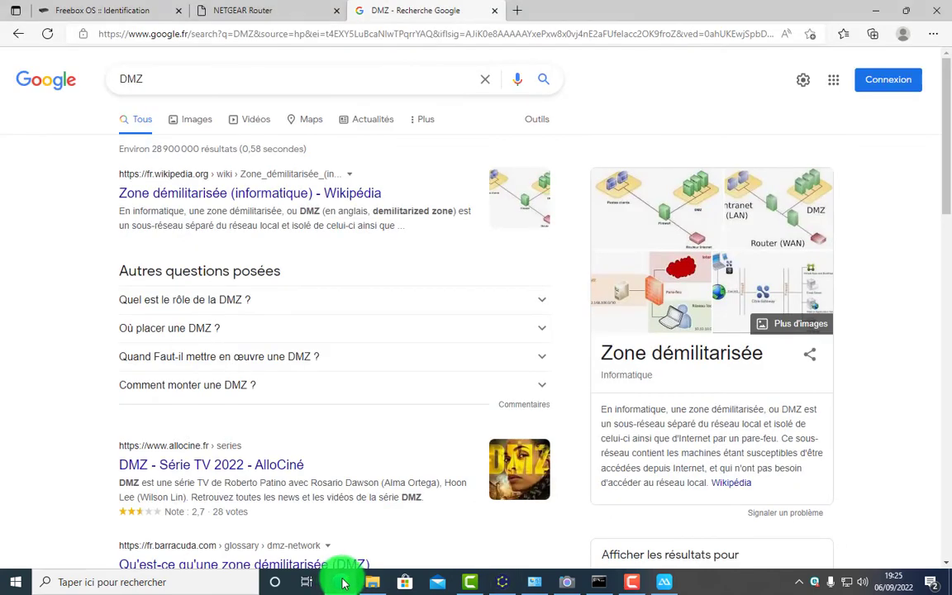
{"action": "left_click", "coordinate": [248, 10]}
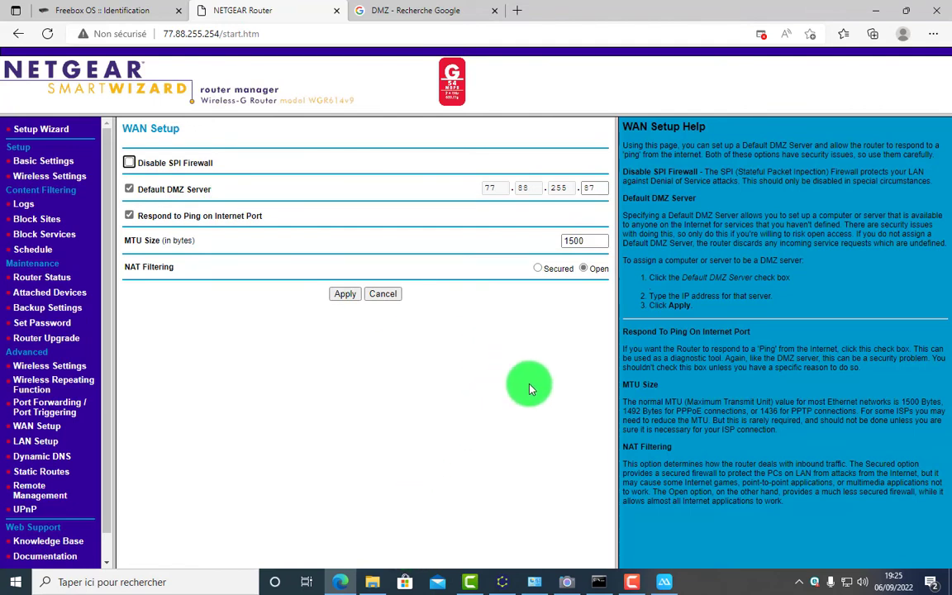
{"action": "left_click", "coordinate": [589, 582]}
{"action": "left_click", "coordinate": [591, 583]}
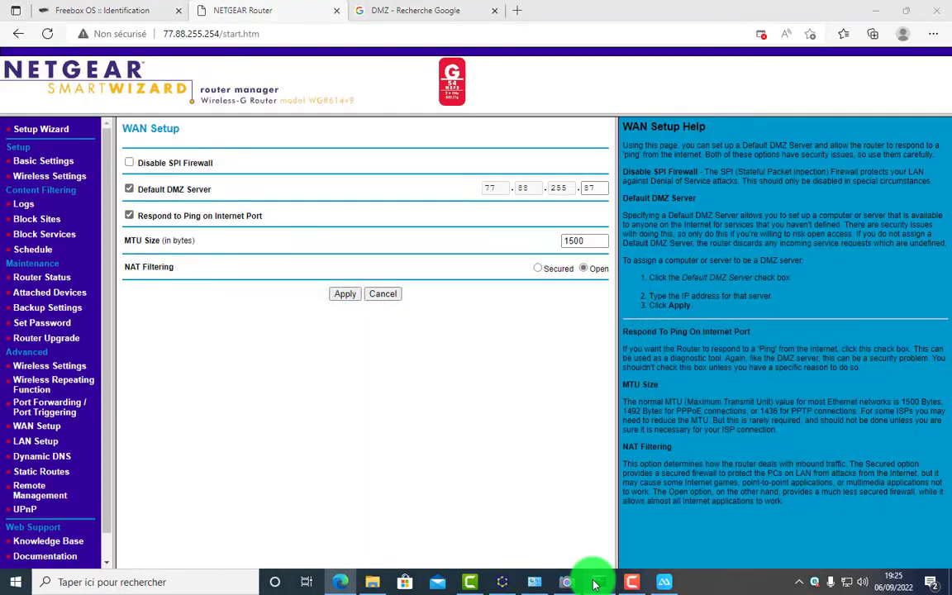
{"action": "left_click", "coordinate": [594, 584]}
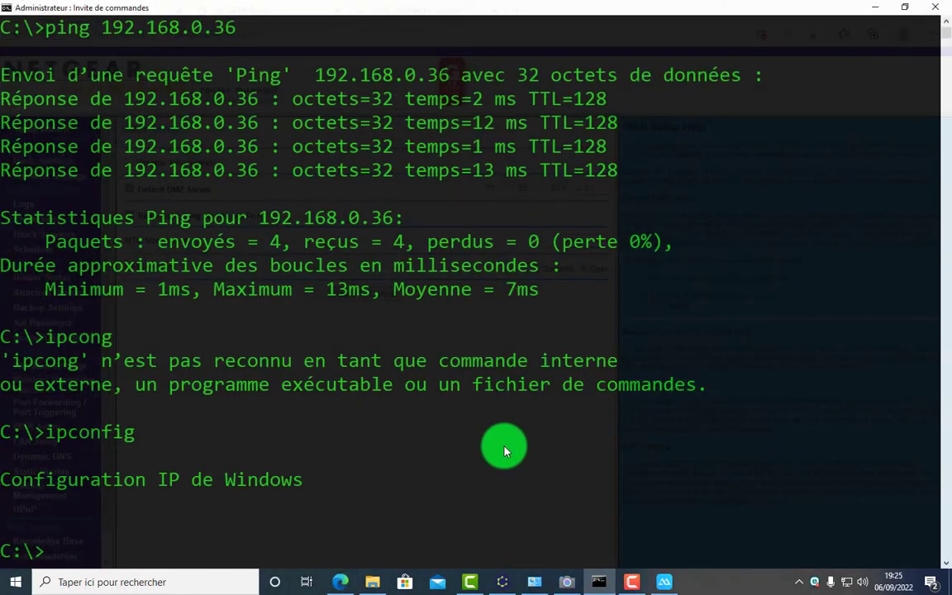
- Rerun the ping to 192.168.0.36 from Command Prompt
{"action": "left_click", "coordinate": [546, 583]}
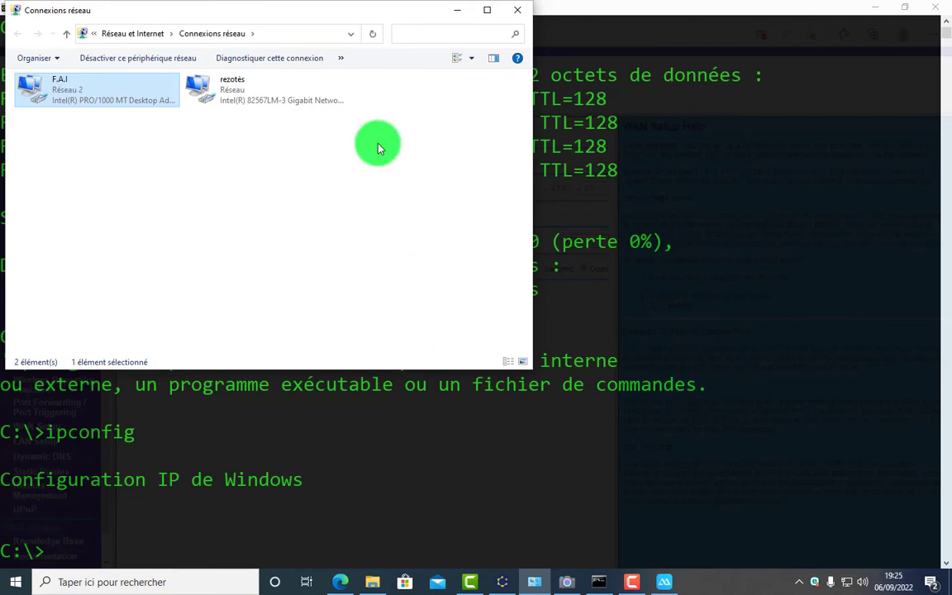
{"action": "left_click", "coordinate": [397, 453]}
{"action": "key", "text": "Up"}
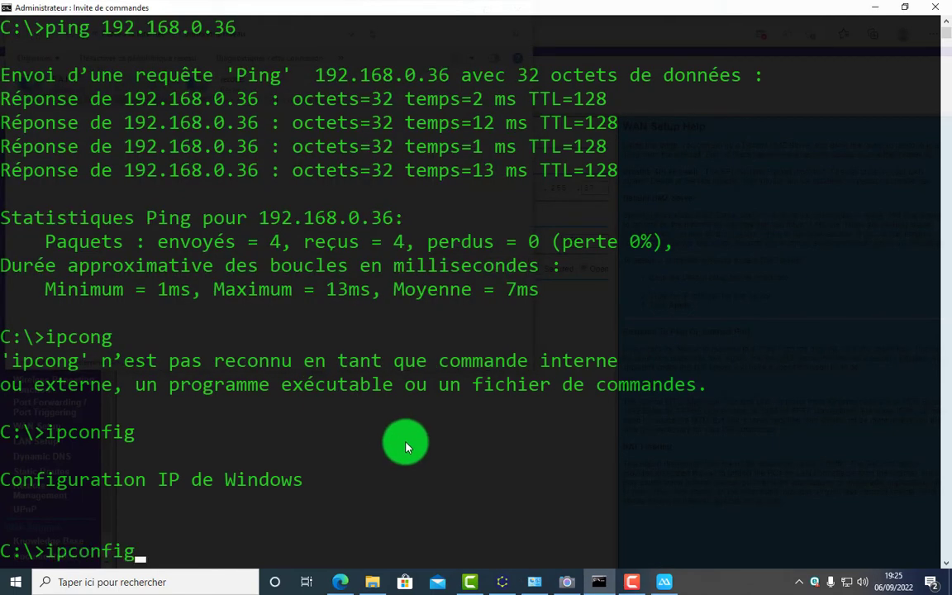
{"action": "key", "text": "Up"}
{"action": "key", "text": "Return"}
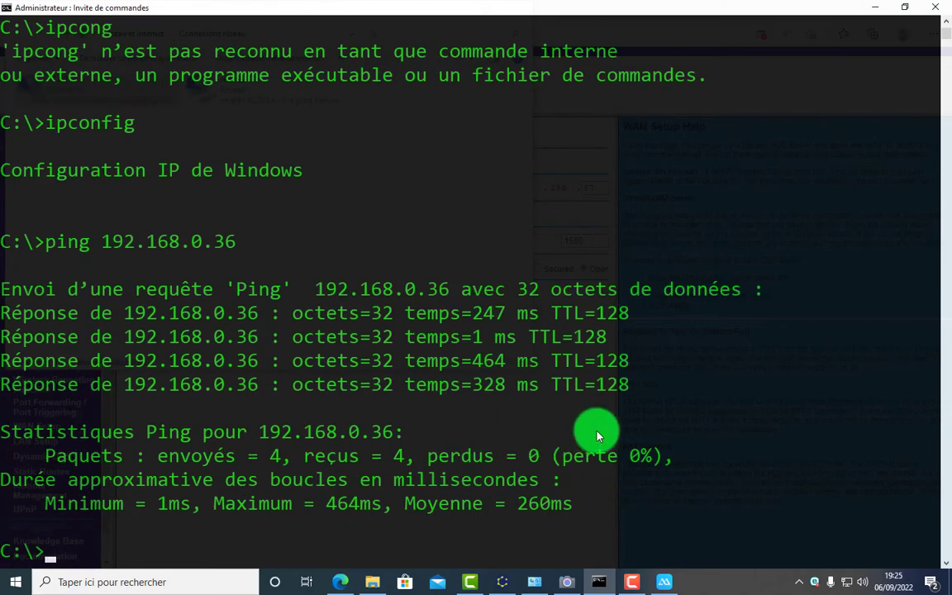
- Ping 192.168.0.38 successfully, then return to yEd and select the desktop node below the Freebox
{"action": "key", "text": "Up"}
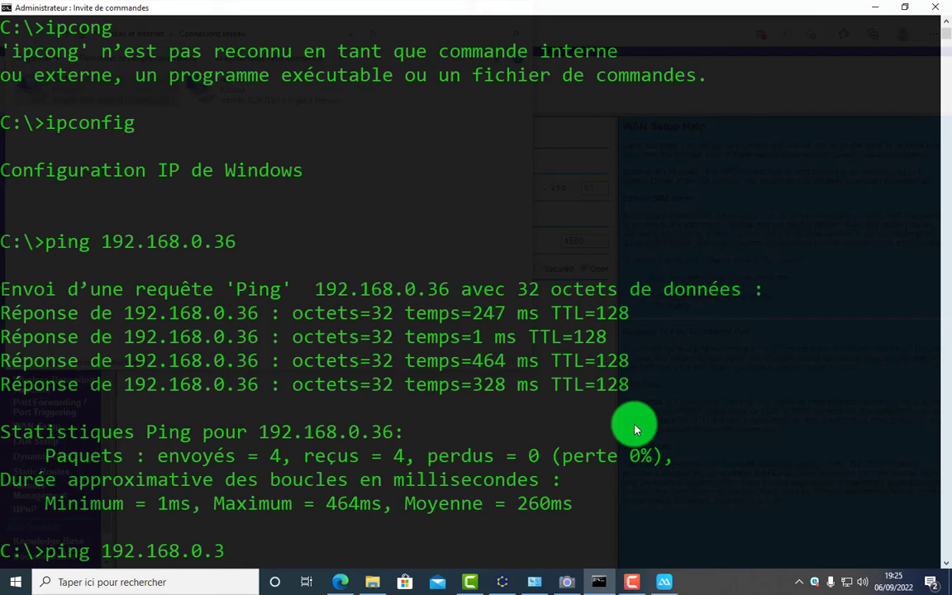
{"action": "key", "text": "Return"}
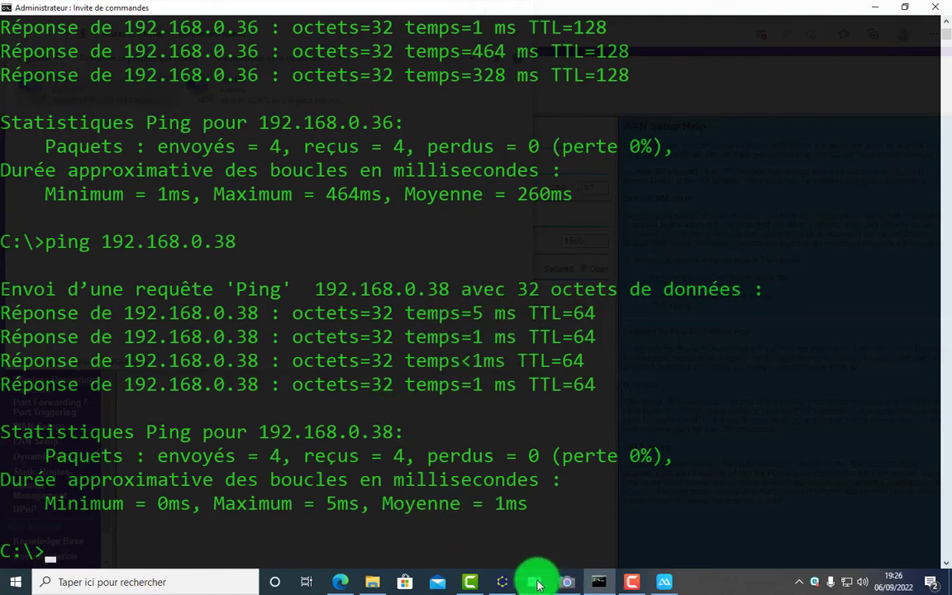
{"action": "left_click", "coordinate": [501, 581]}
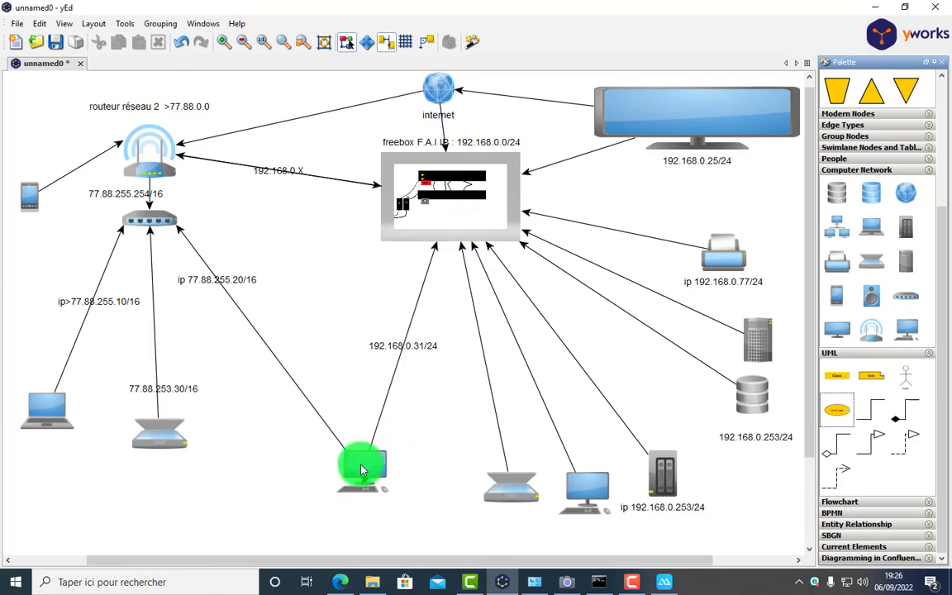
{"action": "left_click", "coordinate": [592, 491]}
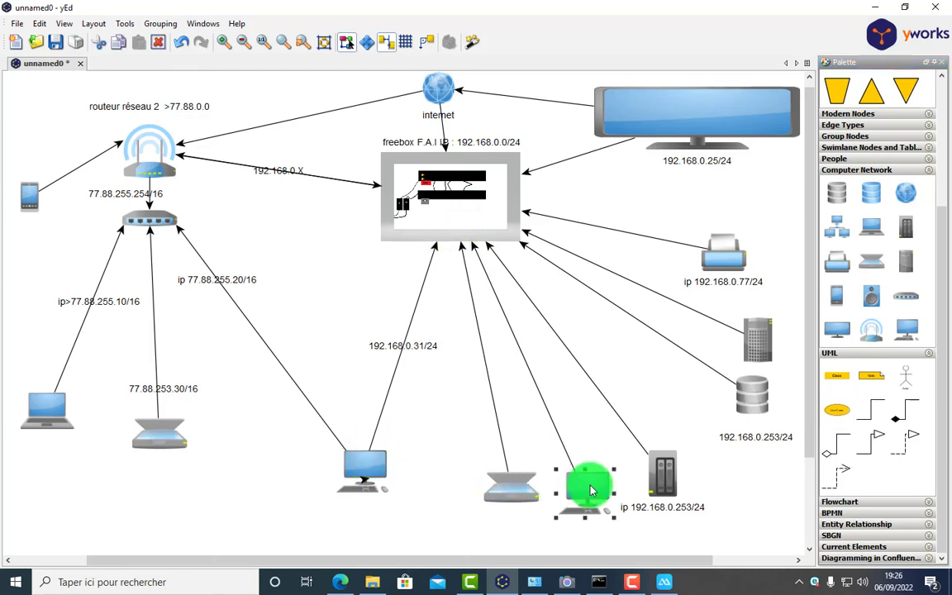
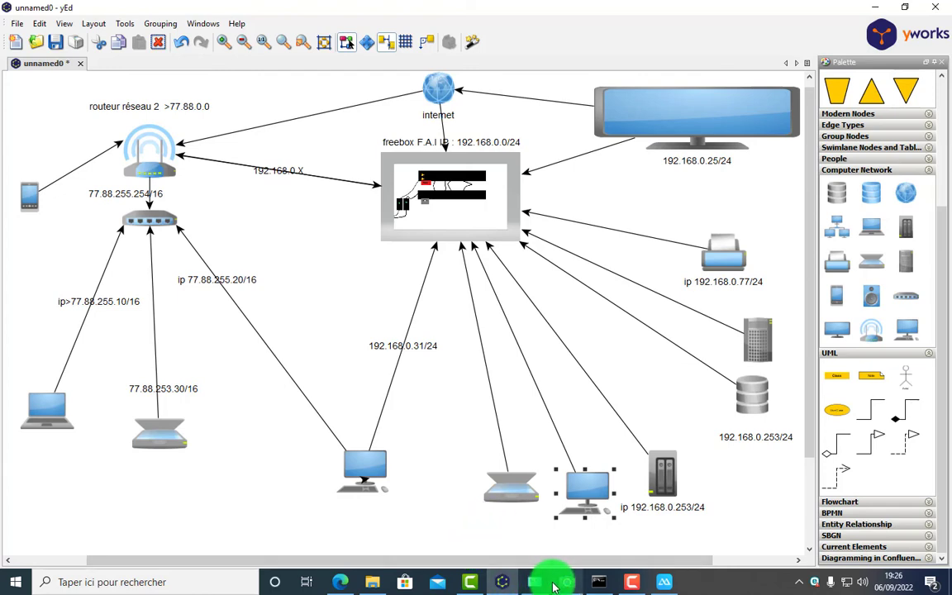
- Bring the Command Prompt forward and scroll back through the earlier ping output
{"action": "left_click", "coordinate": [607, 586]}
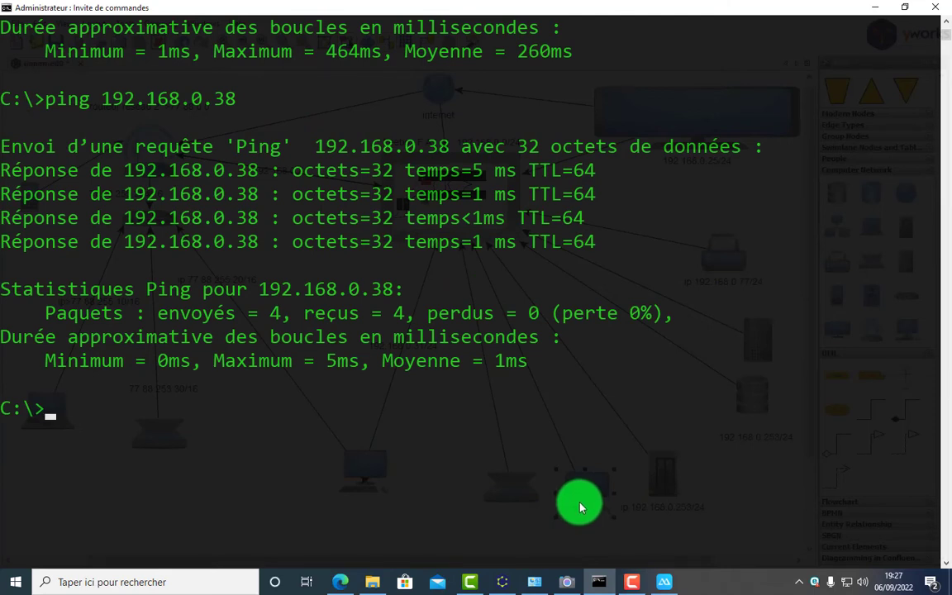
{"action": "key", "text": "Up"}
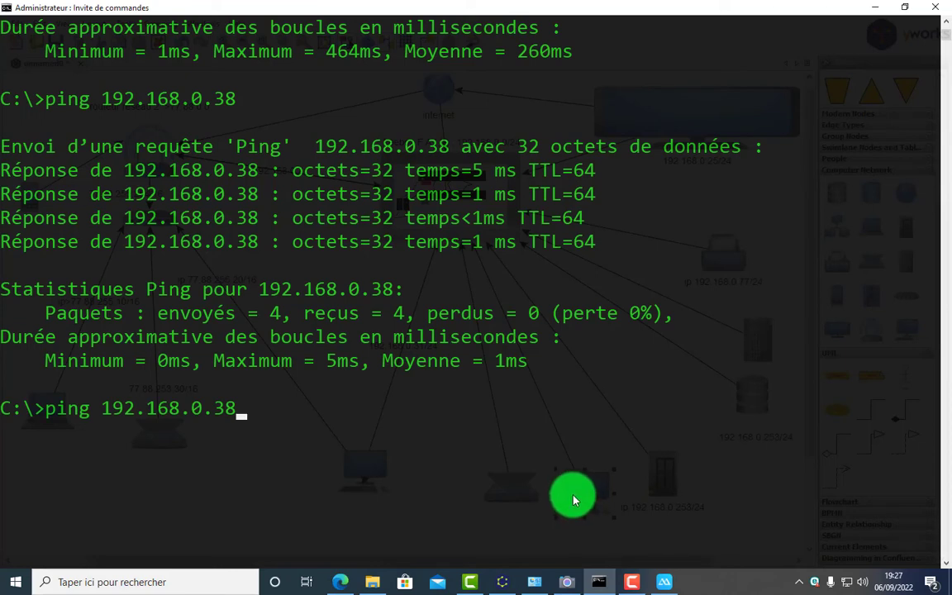
{"action": "scroll", "coordinate": [561, 485], "scroll_direction": "up", "scroll_amount": 10}
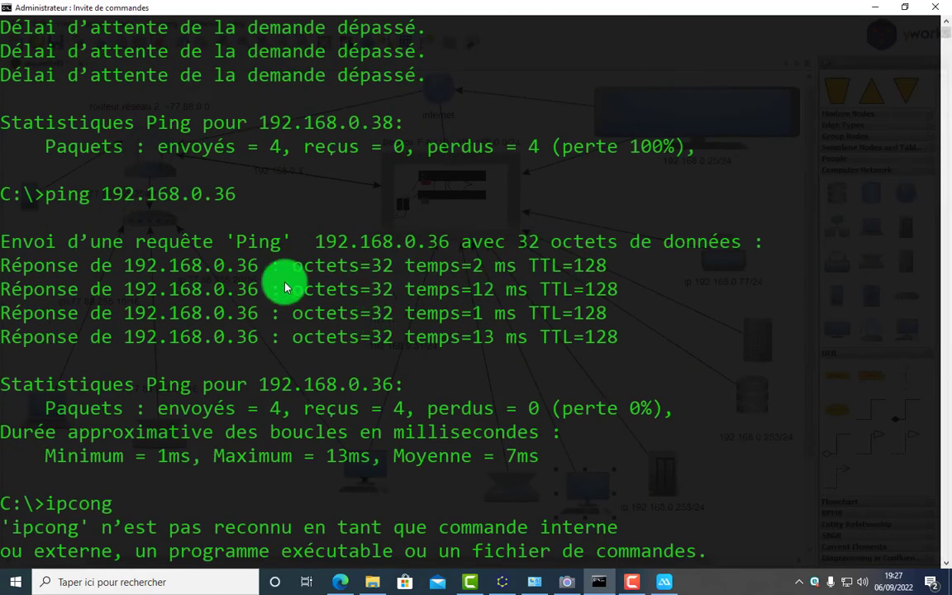
{"action": "scroll", "coordinate": [240, 283], "scroll_direction": "up", "scroll_amount": 1}
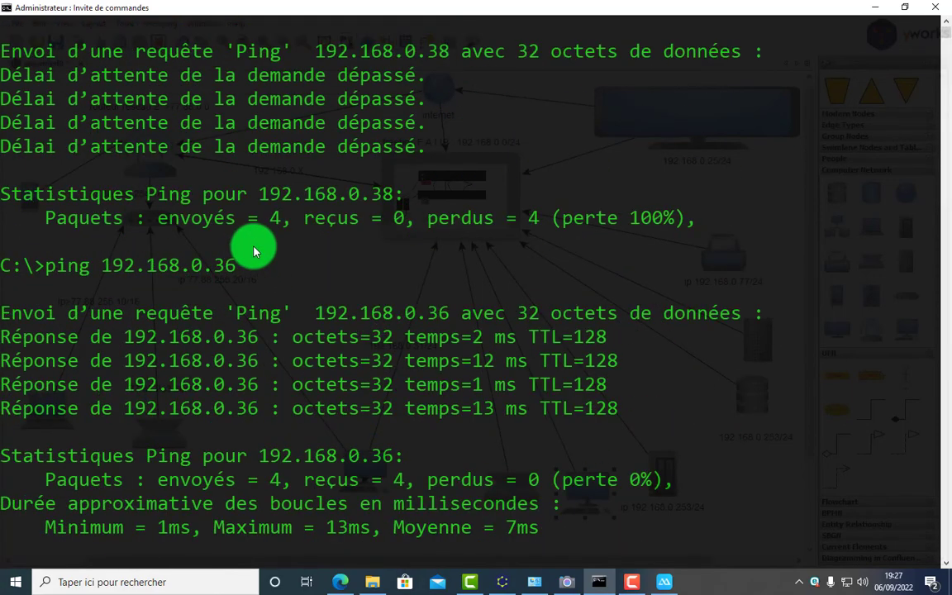
{"action": "scroll", "coordinate": [254, 251], "scroll_direction": "up", "scroll_amount": 1}
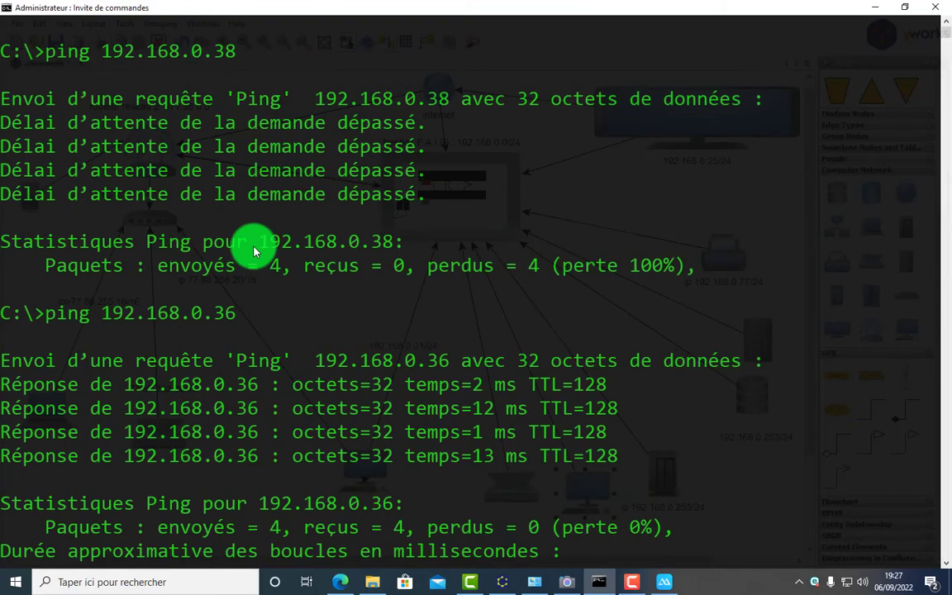
- Cancel the text selection and clear the console with CLS
{"action": "left_click", "coordinate": [342, 242]}
{"action": "scroll", "coordinate": [374, 367], "scroll_direction": "down", "scroll_amount": 15}
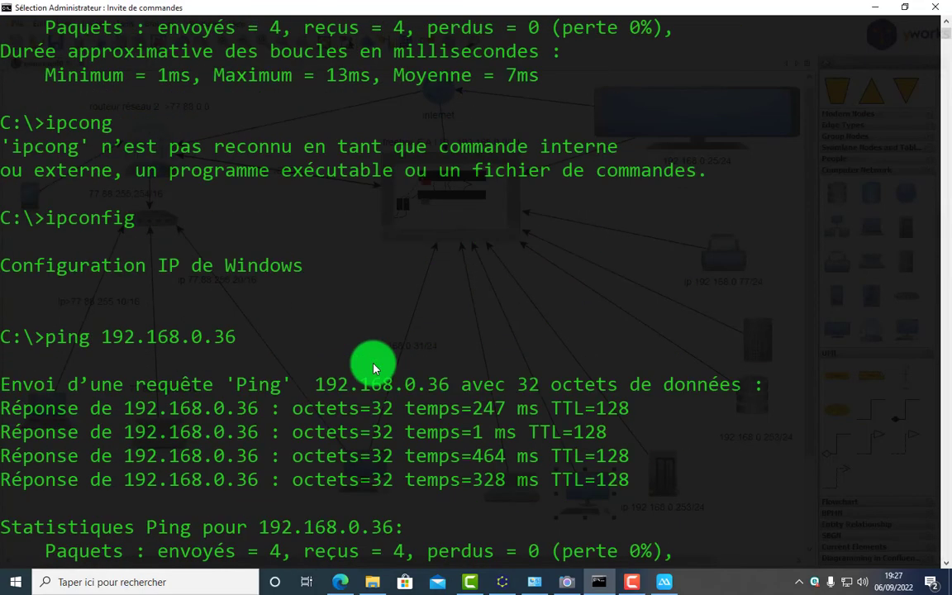
{"action": "key", "text": "Escape"}
{"action": "type", "text": "CL"}
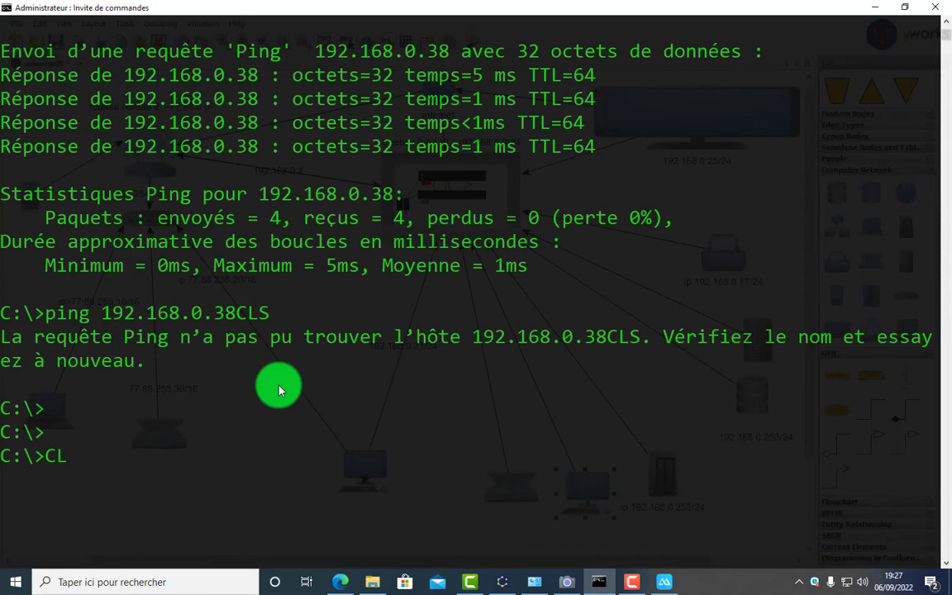
{"action": "type", "text": "S"}
{"action": "key", "text": "Return"}
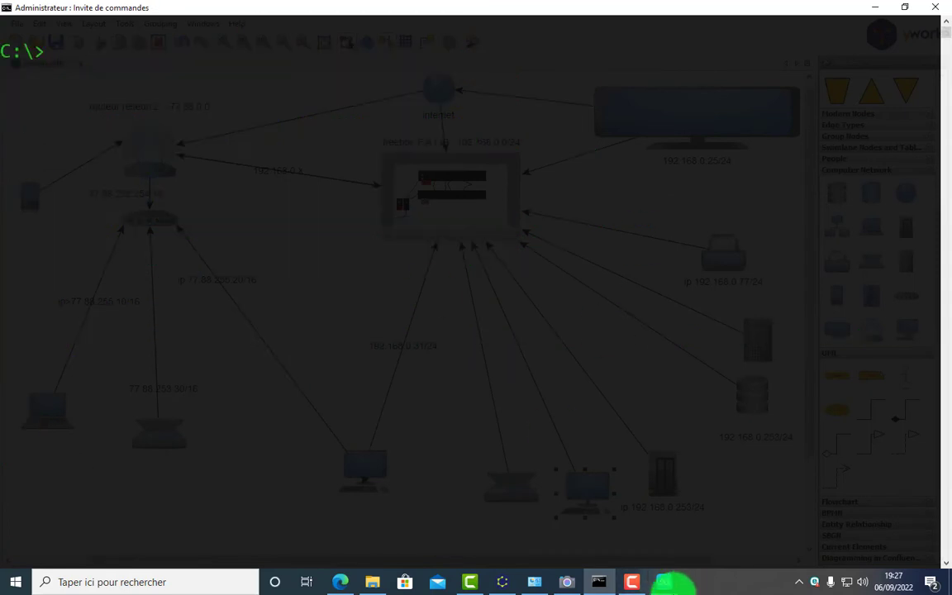
{"action": "left_click", "coordinate": [568, 580]}
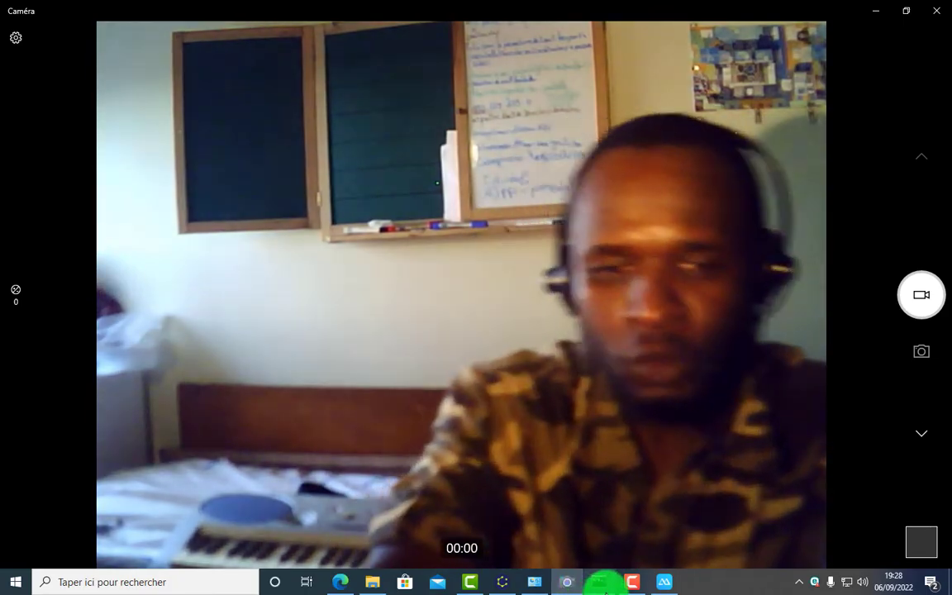
{"action": "left_click", "coordinate": [601, 583]}
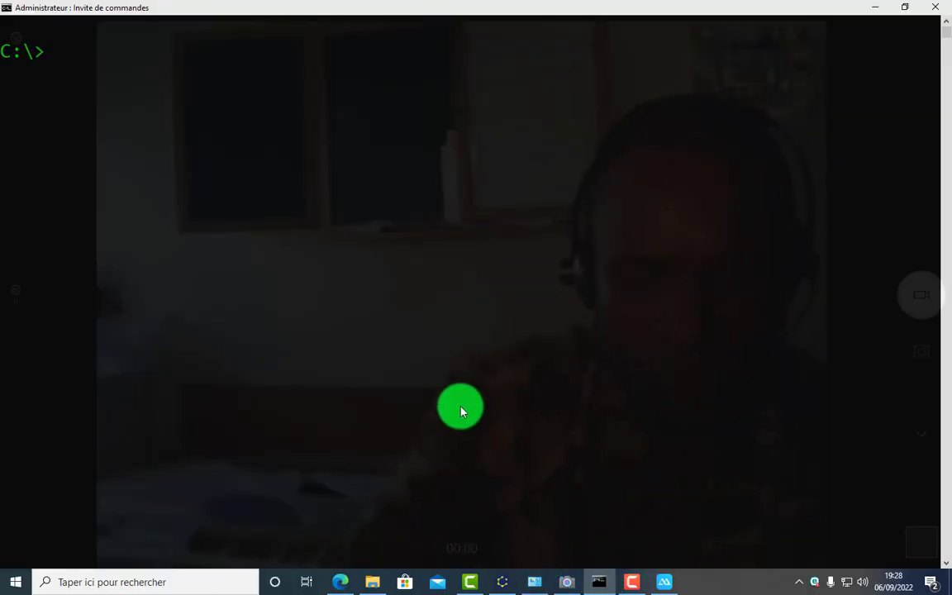
- Ping 77.88.255.3, fixing the mistyped end of the address first
{"action": "type", "text": "PING"}
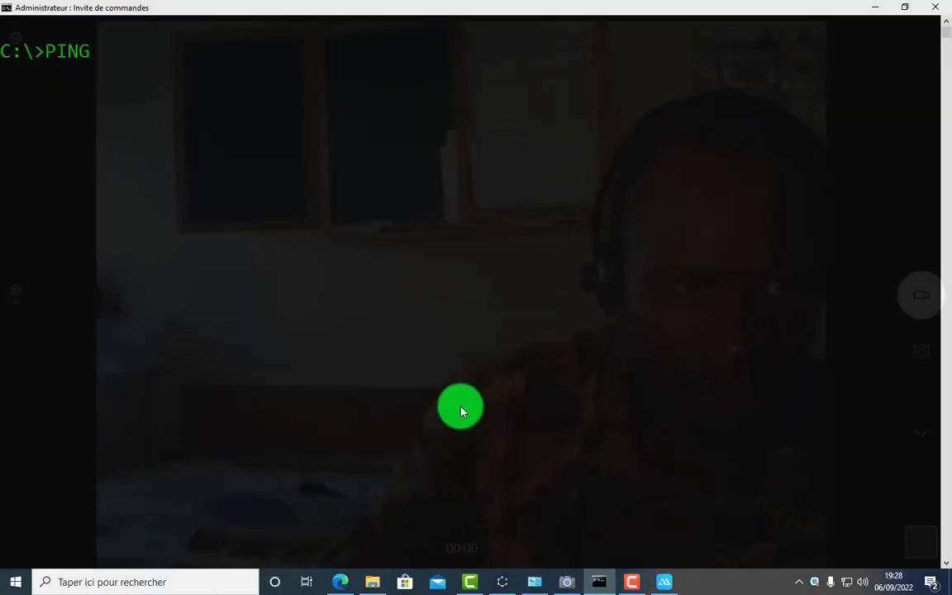
{"action": "type", "text": " 7"}
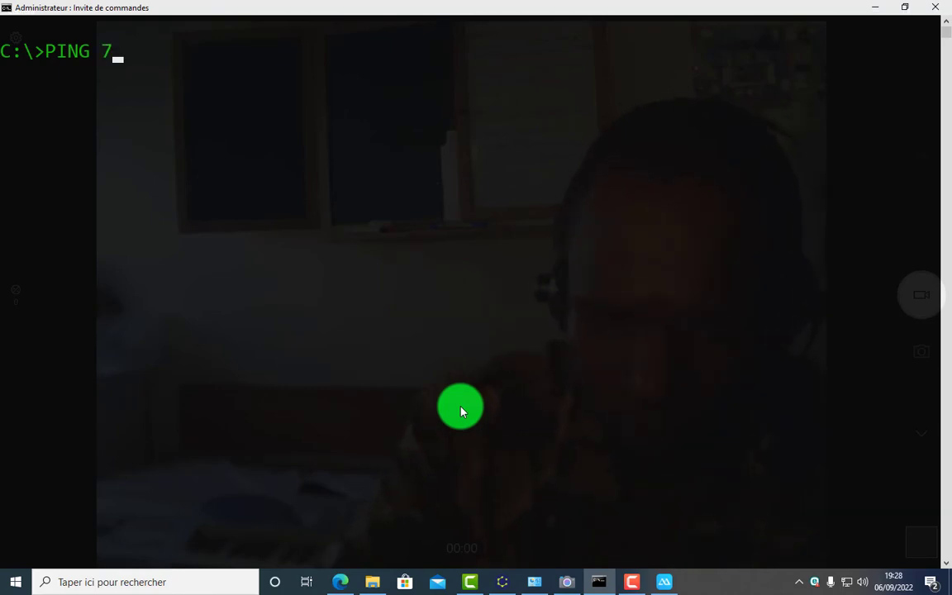
{"action": "type", "text": "7.88."}
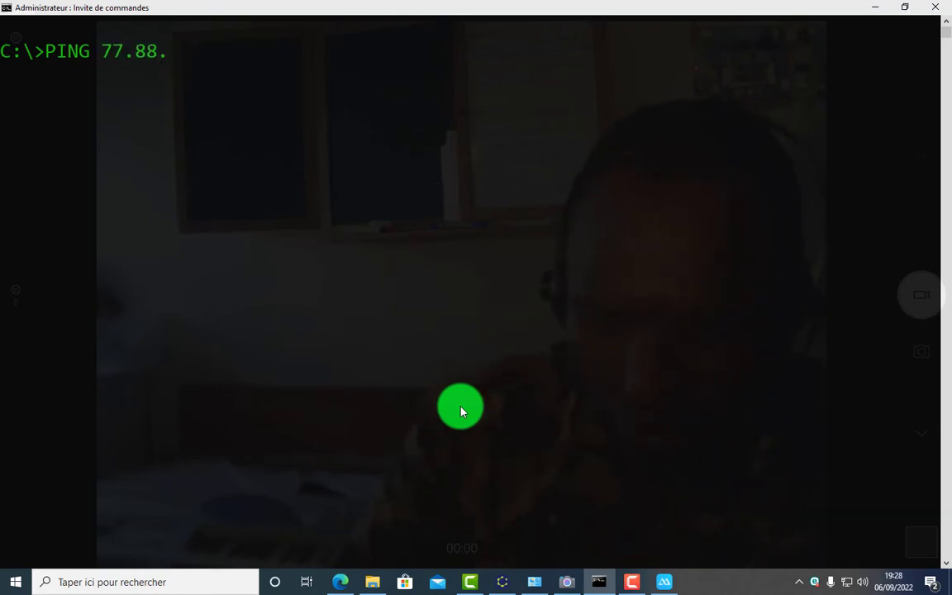
{"action": "type", "text": "55"}
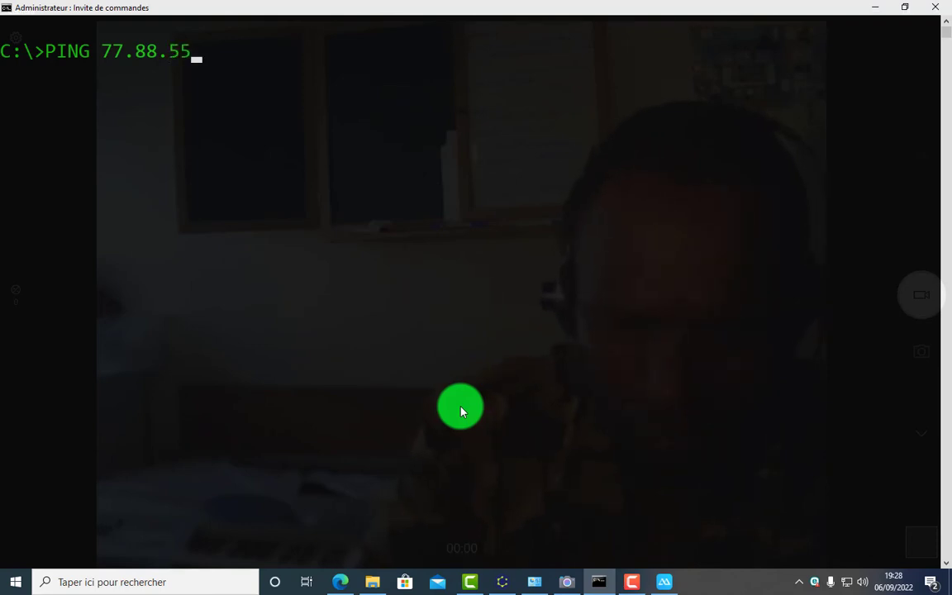
{"action": "key", "text": "BackSpace"}
{"action": "key", "text": "BackSpace"}
{"action": "type", "text": "255"}
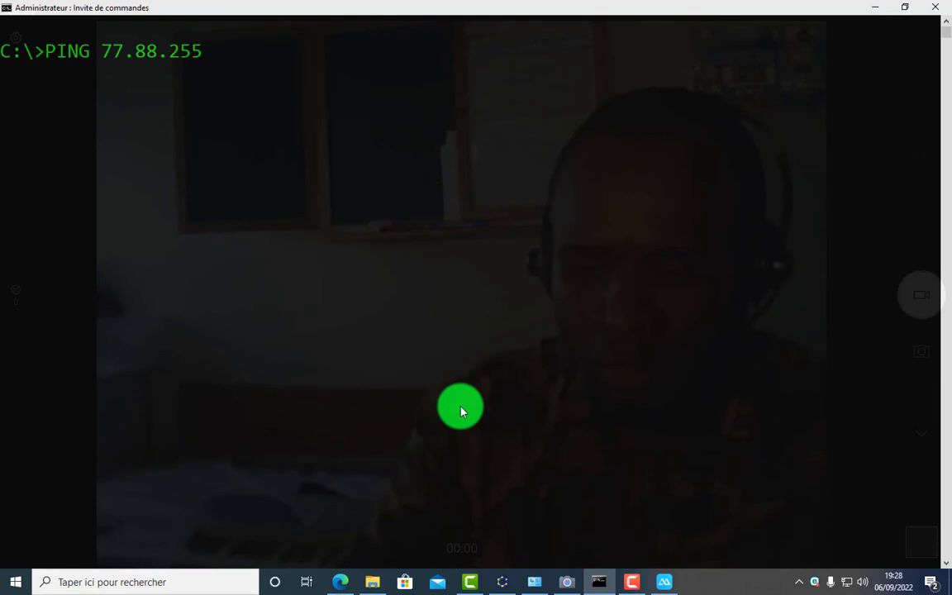
{"action": "type", "text": ".3"}
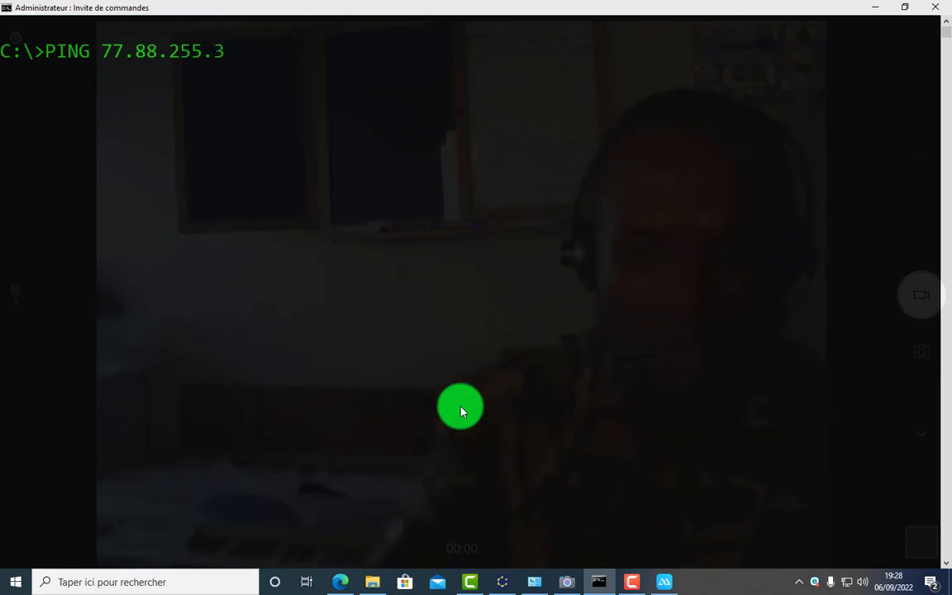
{"action": "key", "text": "Return"}
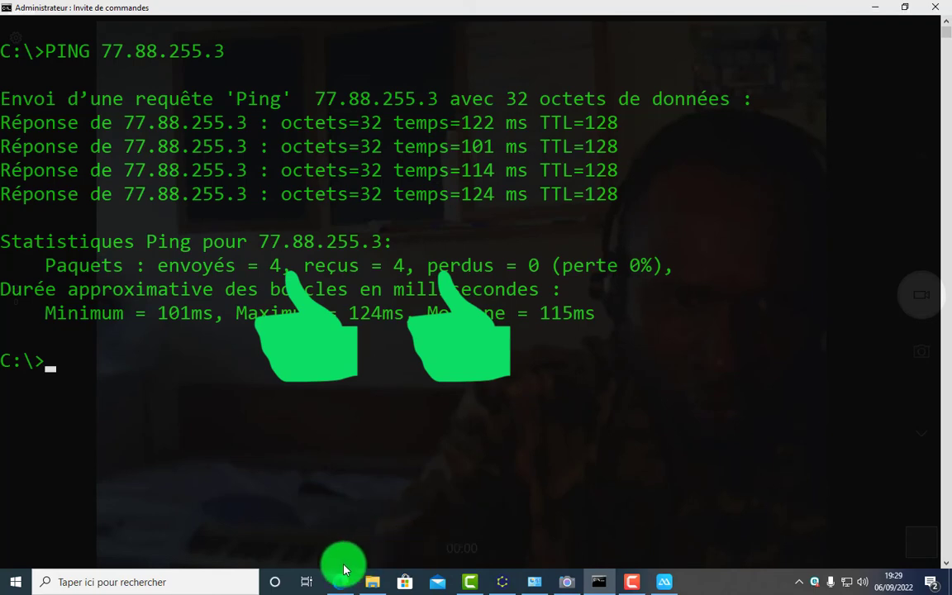
- Launch Remote Desktop Connection from Windows search
{"action": "left_click", "coordinate": [226, 581]}
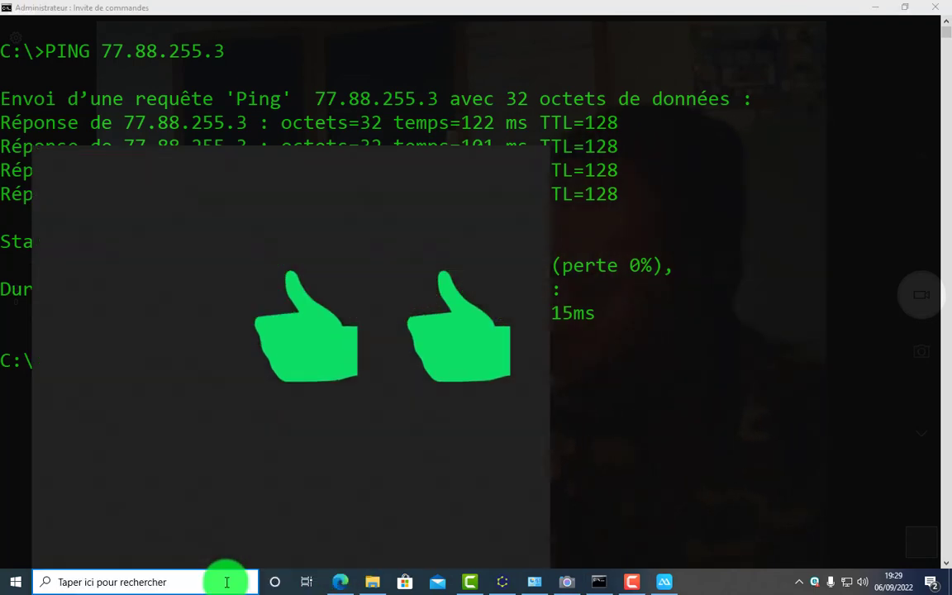
{"action": "type", "text": "c"}
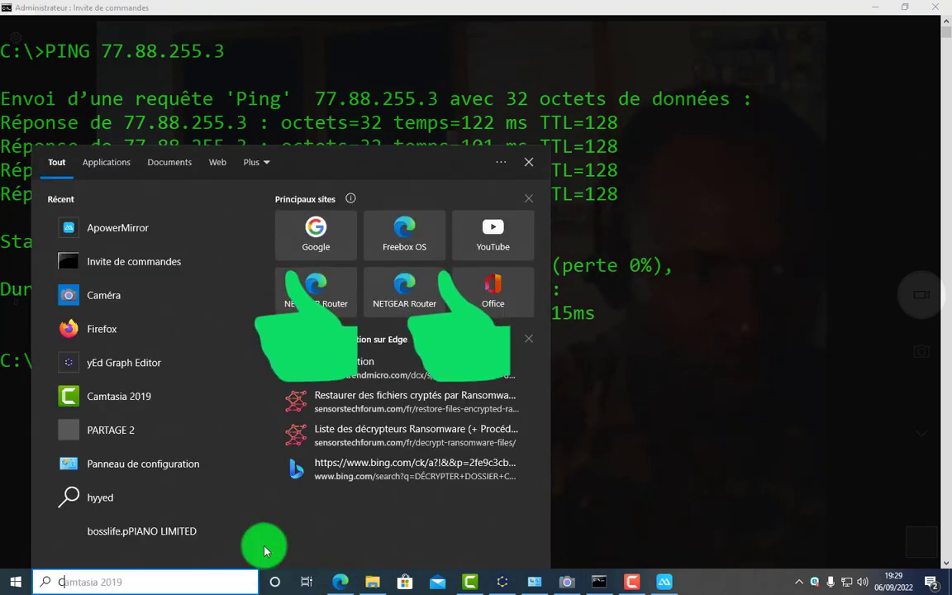
{"action": "key", "text": "Escape"}
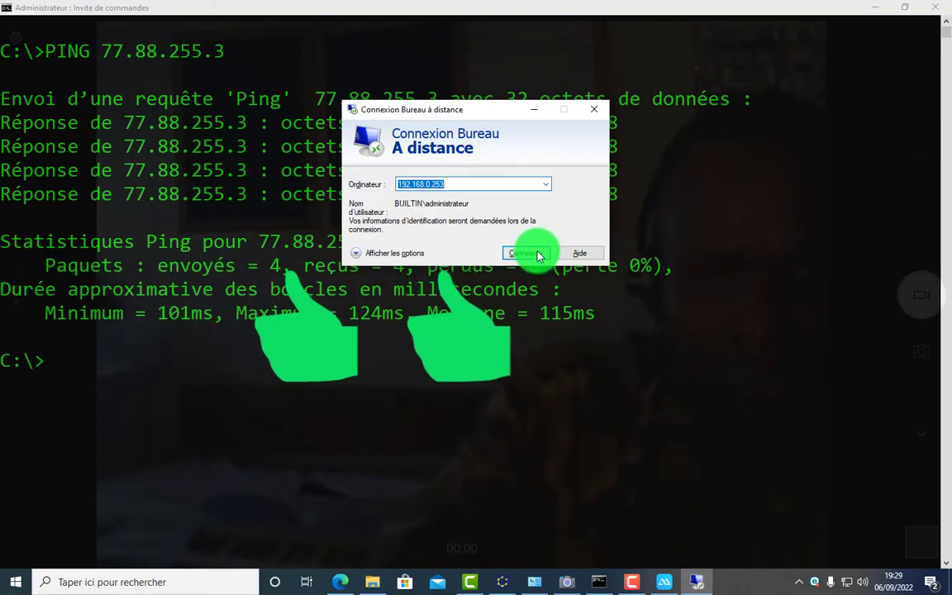
- Enter 77.88.255.3 as the remote computer and start the connection
{"action": "left_click", "coordinate": [533, 257]}
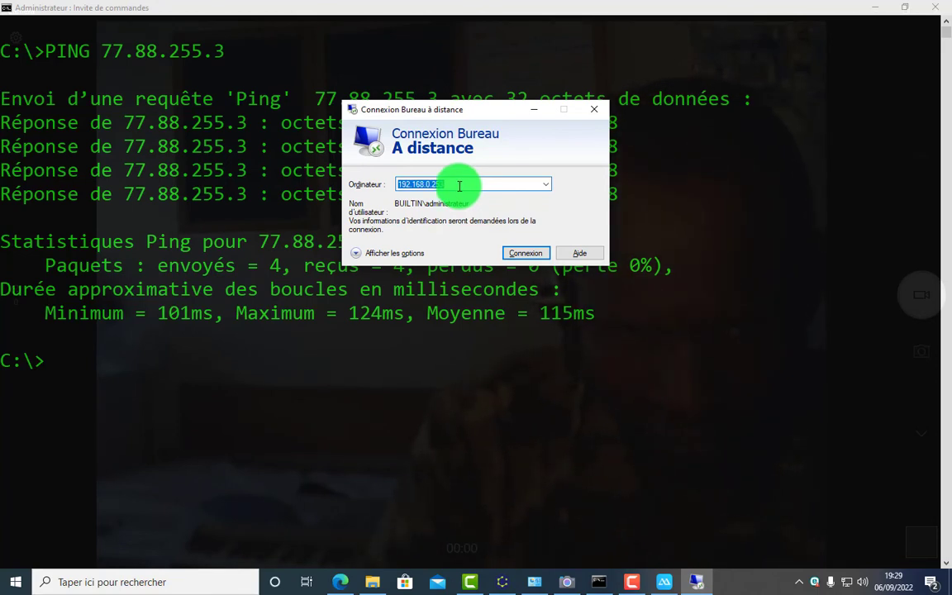
{"action": "type", "text": "1"}
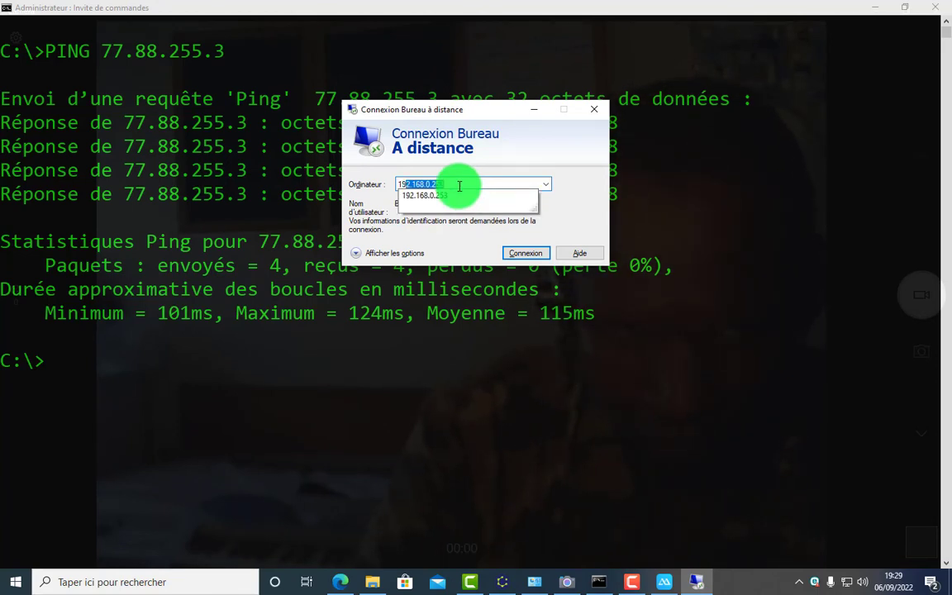
{"action": "key", "text": "BackSpace"}
{"action": "key", "text": "BackSpace"}
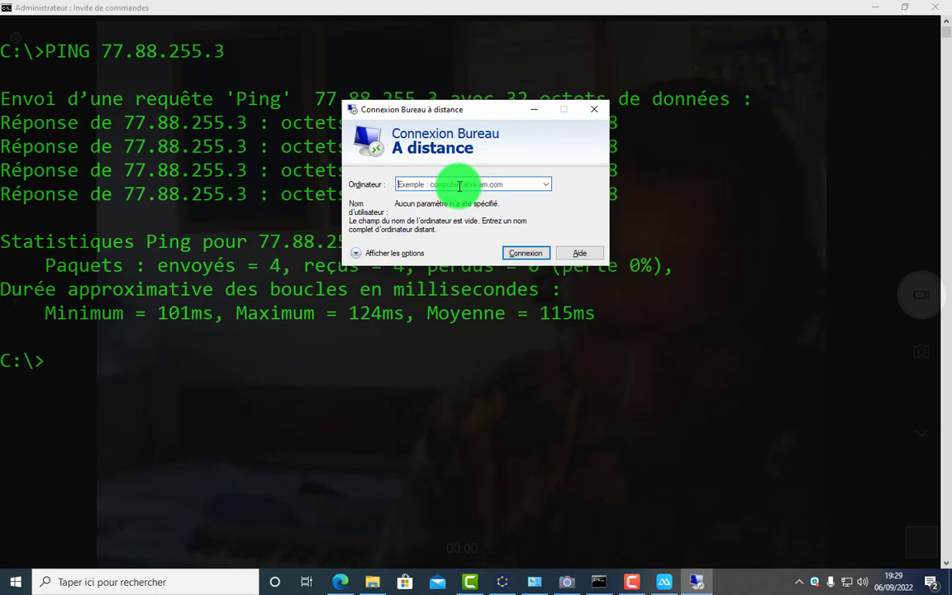
{"action": "type", "text": "77.88"}
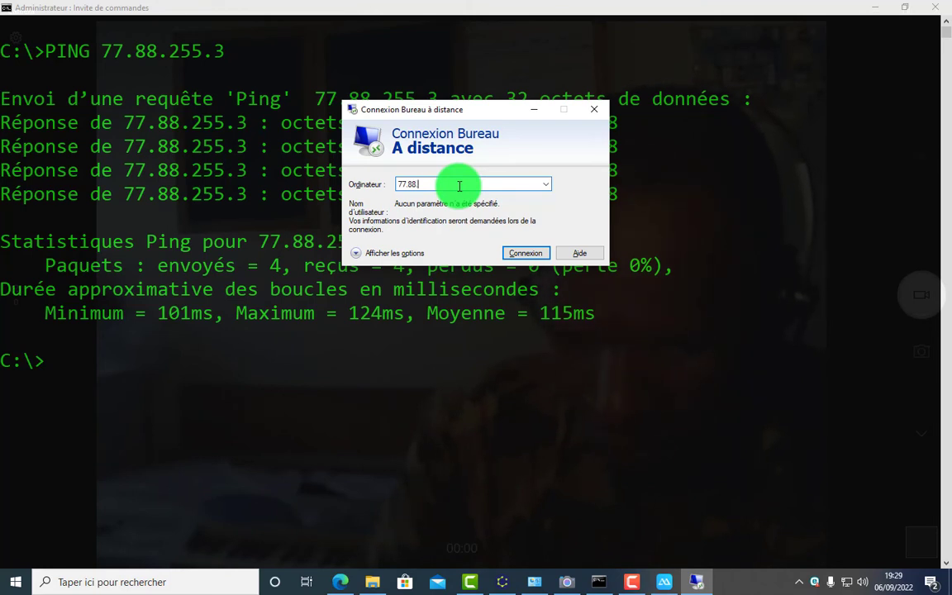
{"action": "type", "text": ".255.3"}
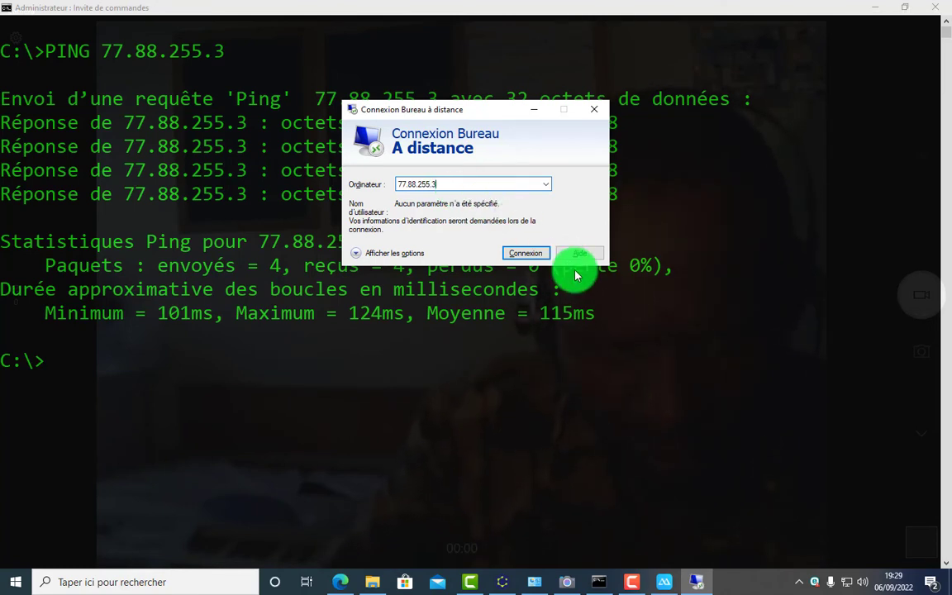
{"action": "left_click", "coordinate": [523, 249]}
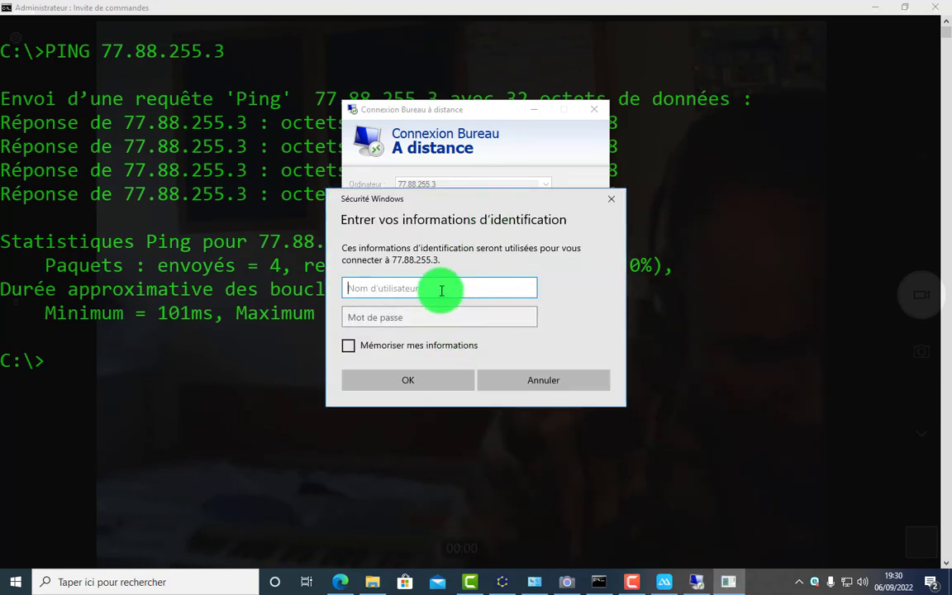
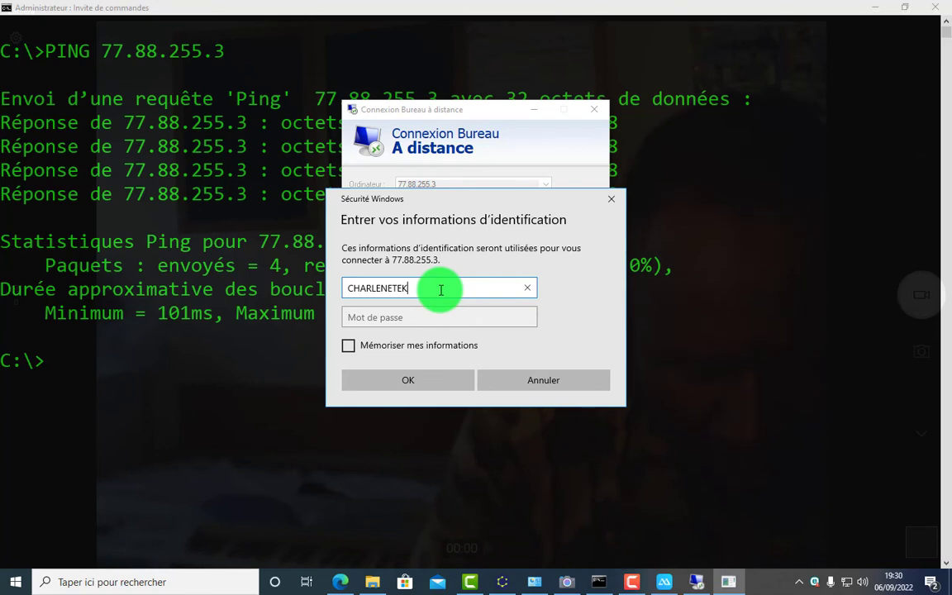
- Sign in with the account username and password, then accept the certificate warning
{"action": "left_click", "coordinate": [442, 319]}
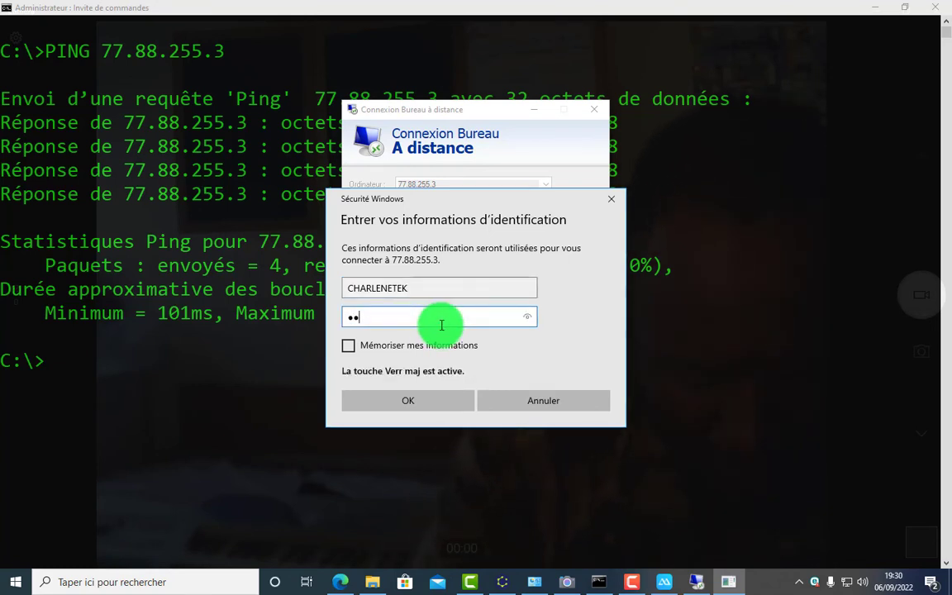
{"action": "key", "text": "Return"}
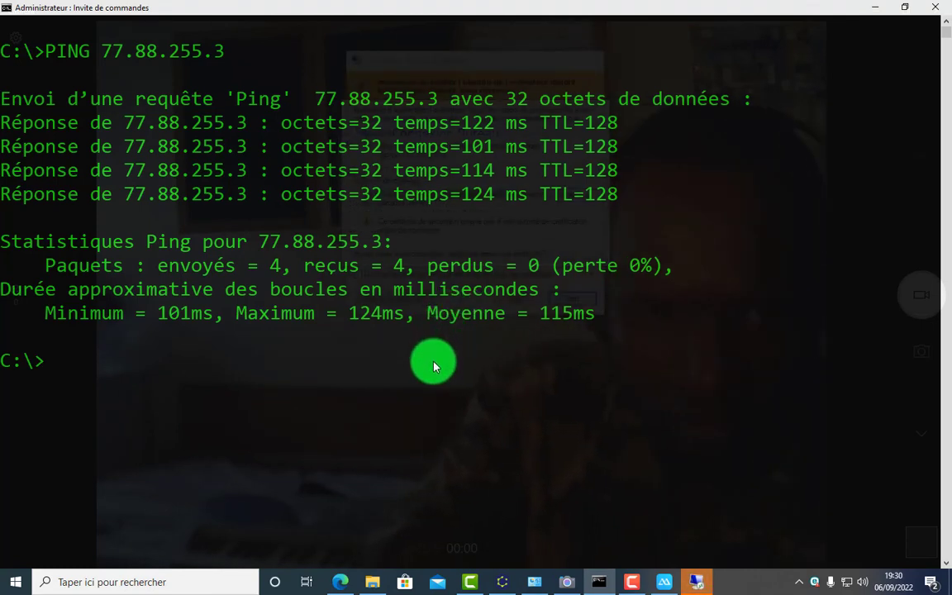
{"action": "left_click", "coordinate": [695, 581]}
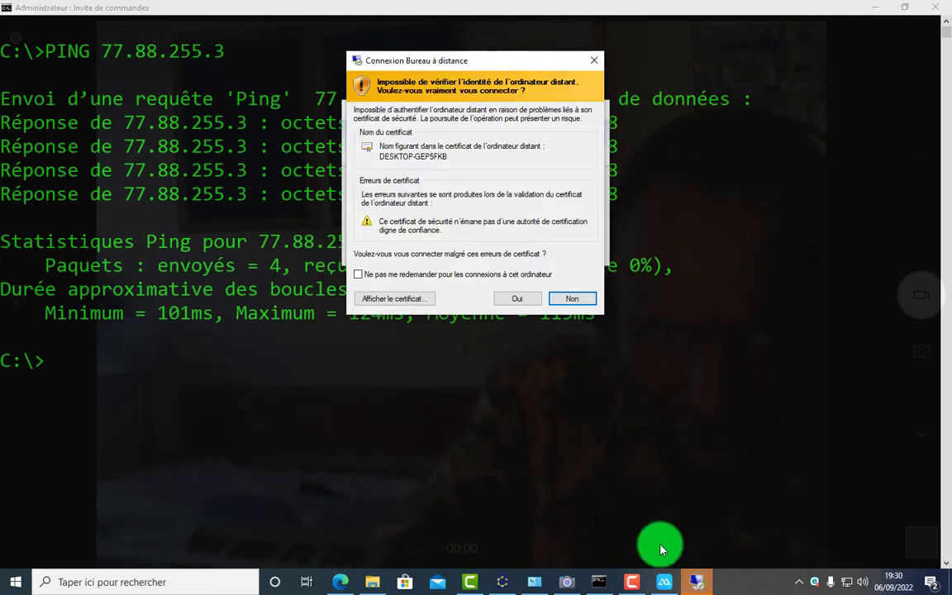
{"action": "left_click", "coordinate": [517, 302]}
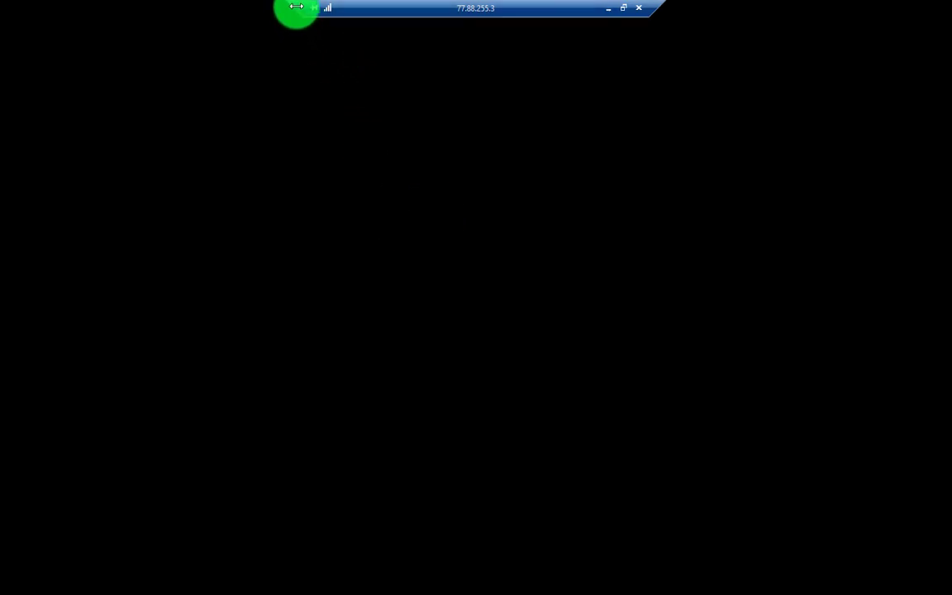
- Minimize the remote session and switch to the browser's NETGEAR WAN Setup page
{"action": "left_click_drag", "start_coordinate": [296, 7], "coordinate": [568, 16]}
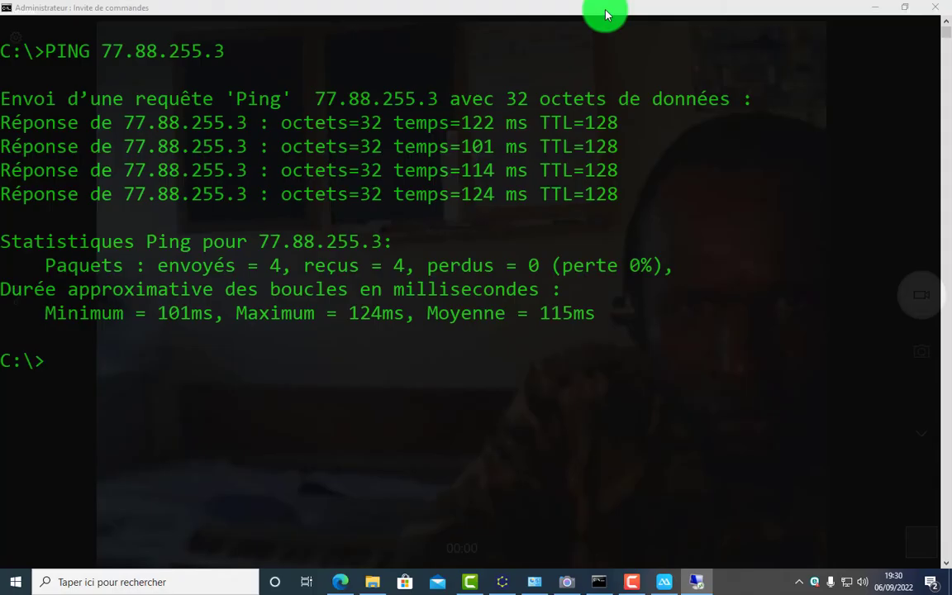
{"action": "left_click", "coordinate": [608, 8]}
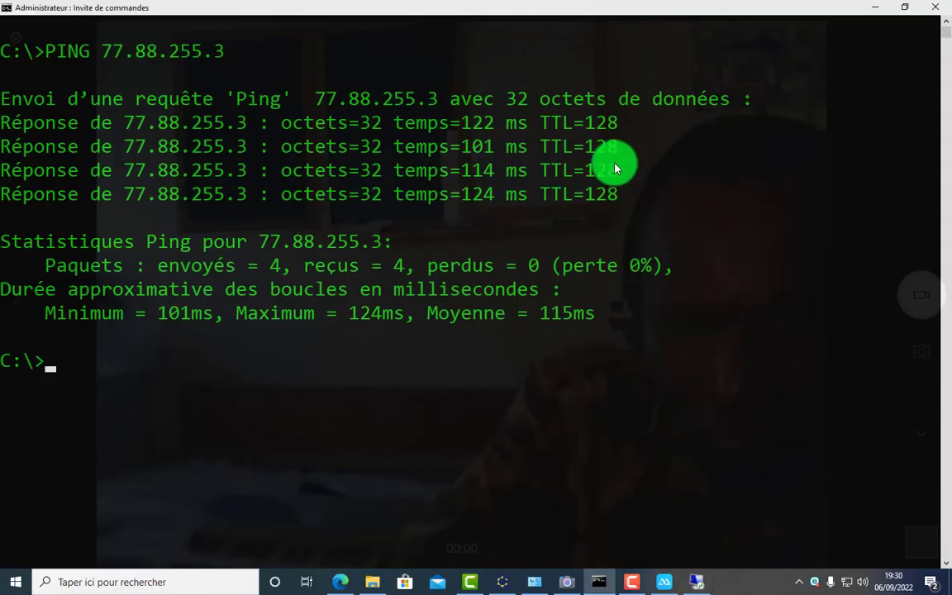
{"action": "left_click", "coordinate": [340, 582]}
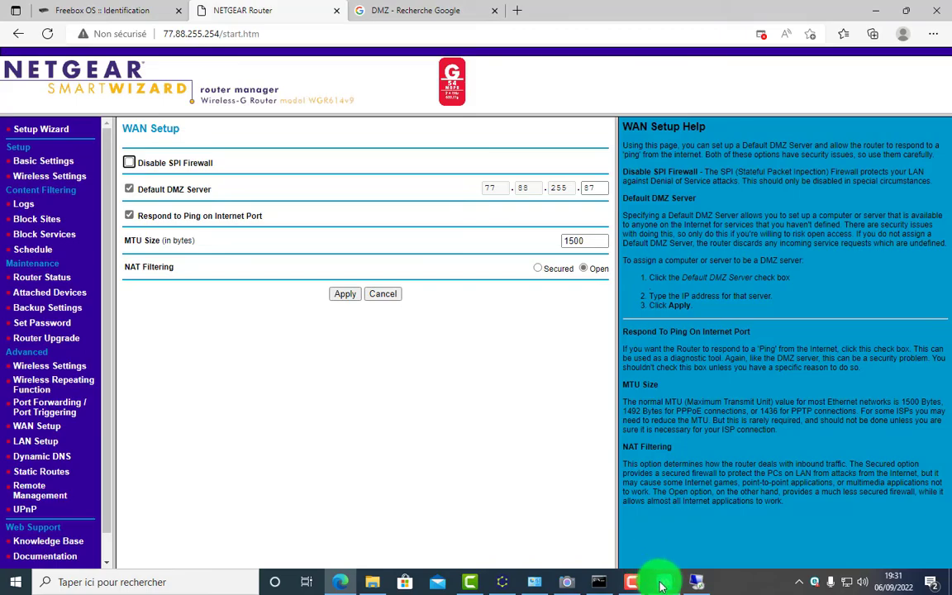
- Return to the remote session and clear the old IPCONFIG output from its command prompt
{"action": "left_click", "coordinate": [699, 585]}
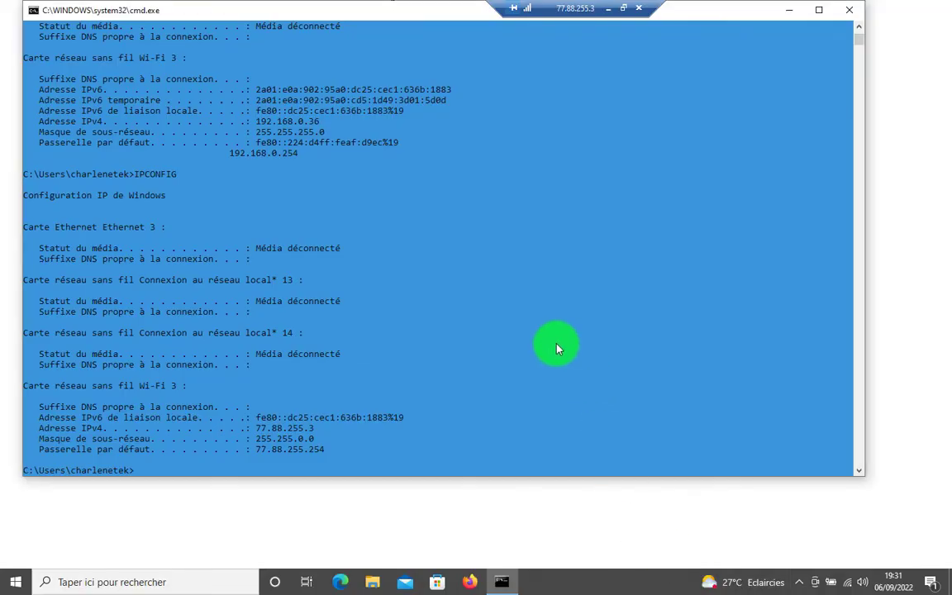
{"action": "scroll", "coordinate": [393, 355], "scroll_direction": "down", "scroll_amount": 2}
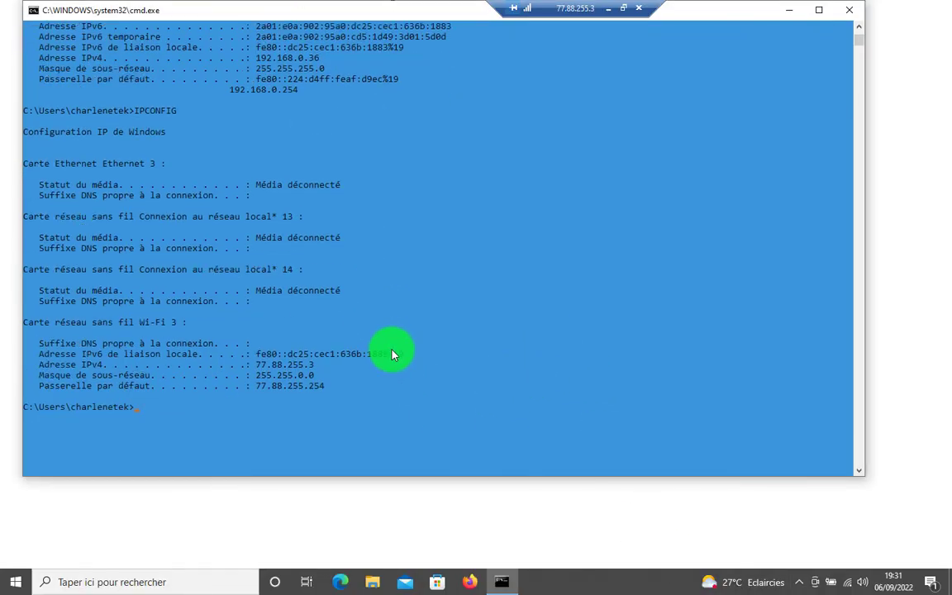
{"action": "scroll", "coordinate": [394, 356], "scroll_direction": "up", "scroll_amount": 1}
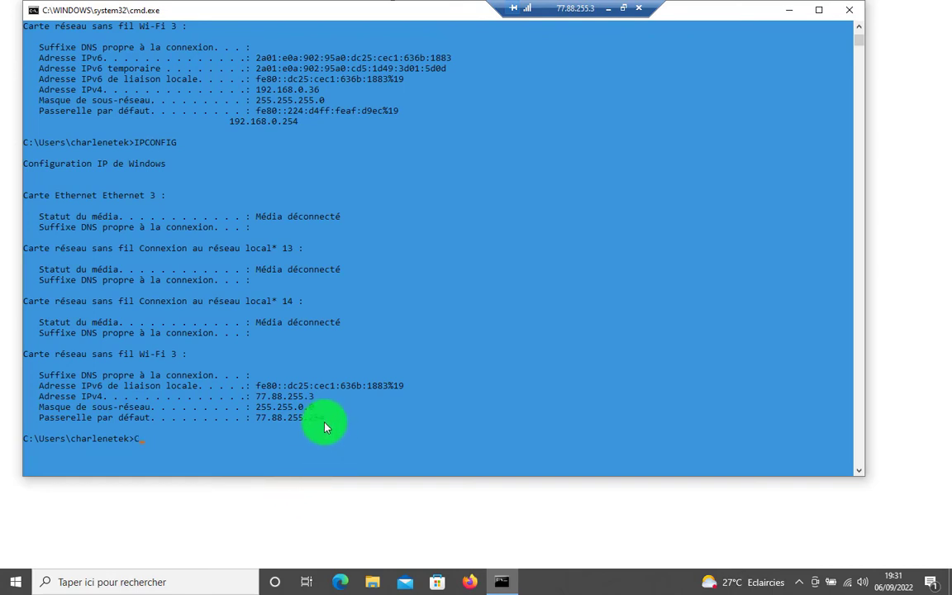
{"action": "type", "text": "S"}
{"action": "key", "text": "Return"}
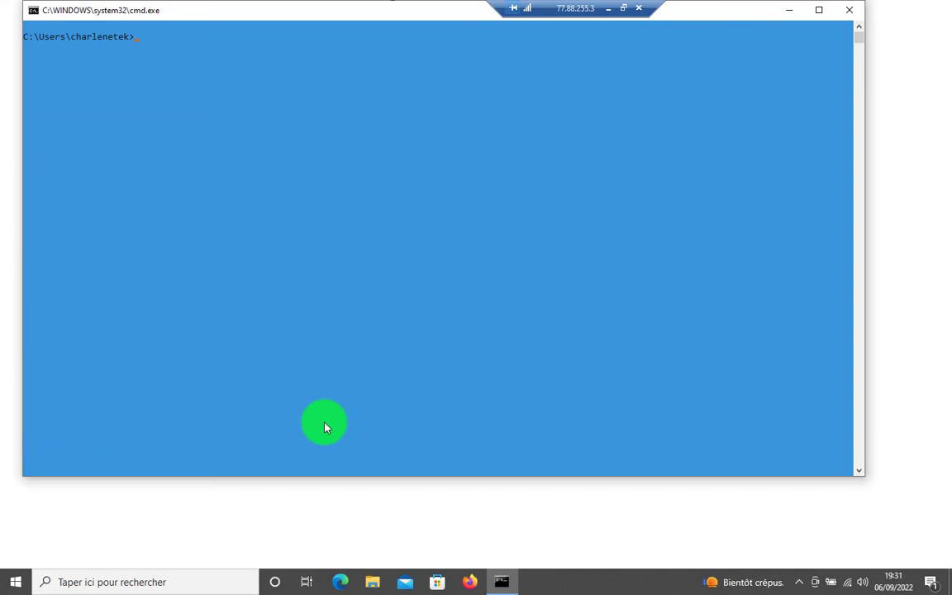
{"action": "type", "text": "HOSTNAME"}
- Run HOSTNAME and copy the printed host name DESKTOP-GEP5FKB
{"action": "key", "text": "Return"}
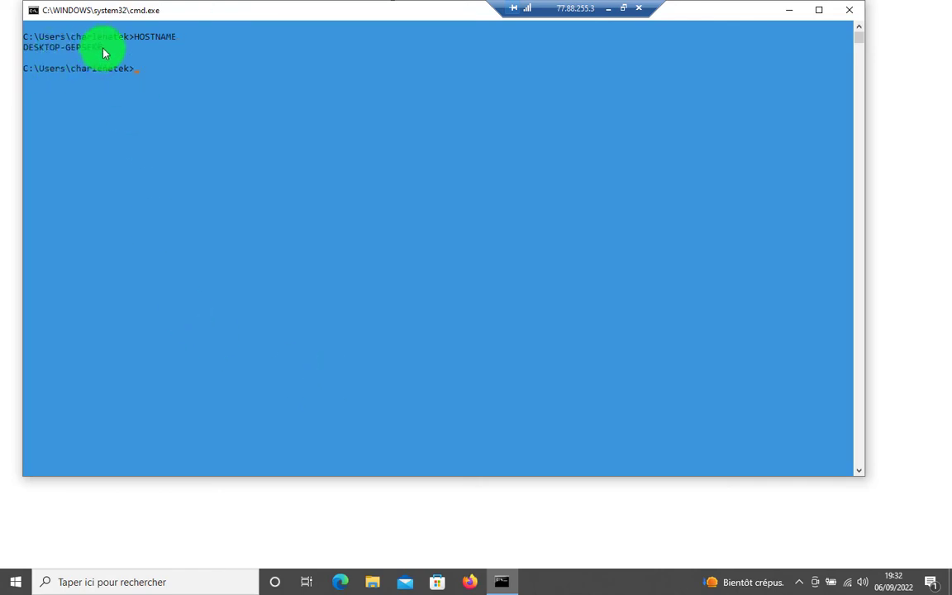
{"action": "left_click_drag", "start_coordinate": [100, 53], "coordinate": [41, 52]}
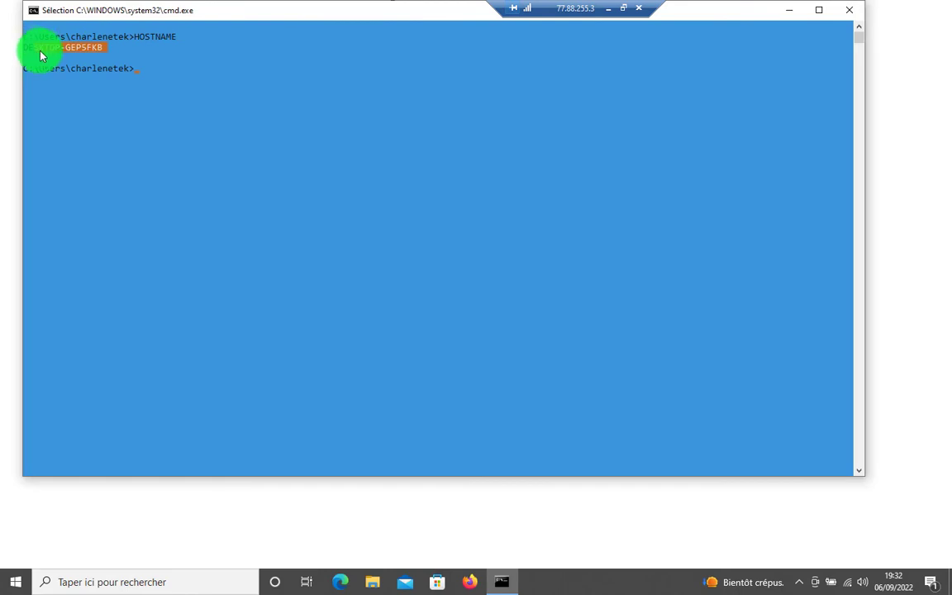
{"action": "key", "text": "ctrl+c"}
- Switch the console to green-on-black text with COLOR A, then clear it with CLS
{"action": "type", "text": "CLO"}
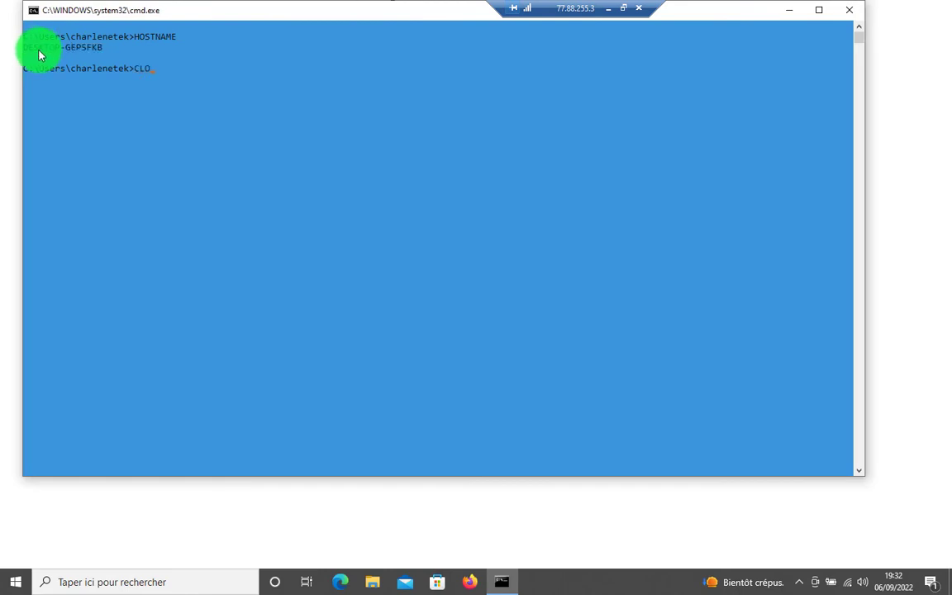
{"action": "key", "text": "BackSpace"}
{"action": "key", "text": "BackSpace"}
{"action": "key", "text": "BackSpace"}
{"action": "type", "text": "COLO"}
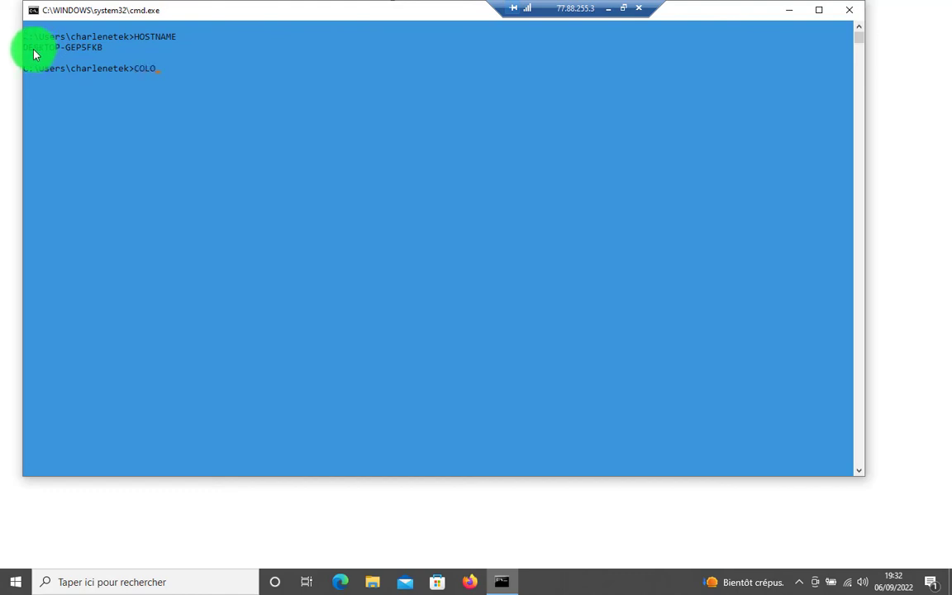
{"action": "type", "text": "R A"}
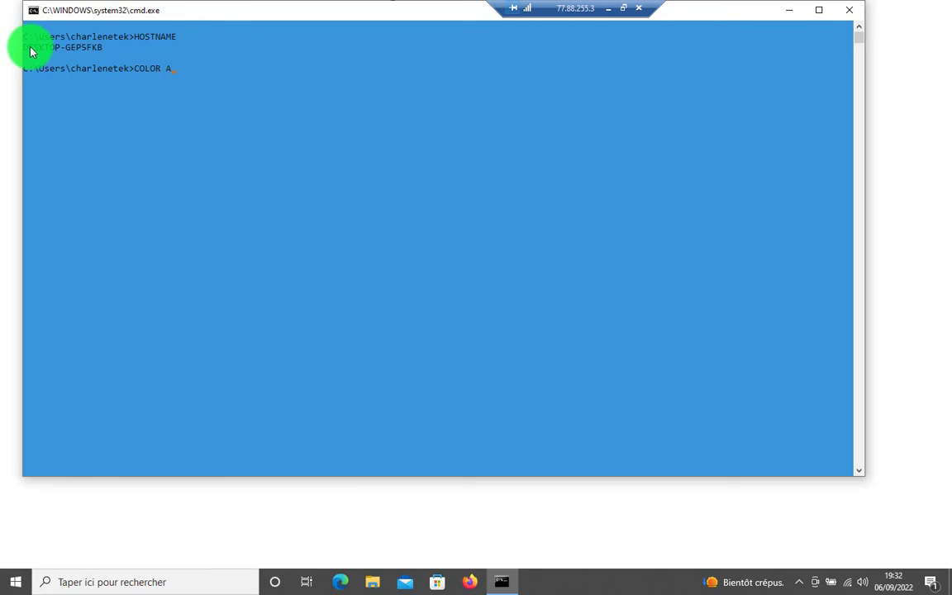
{"action": "key", "text": "Return"}
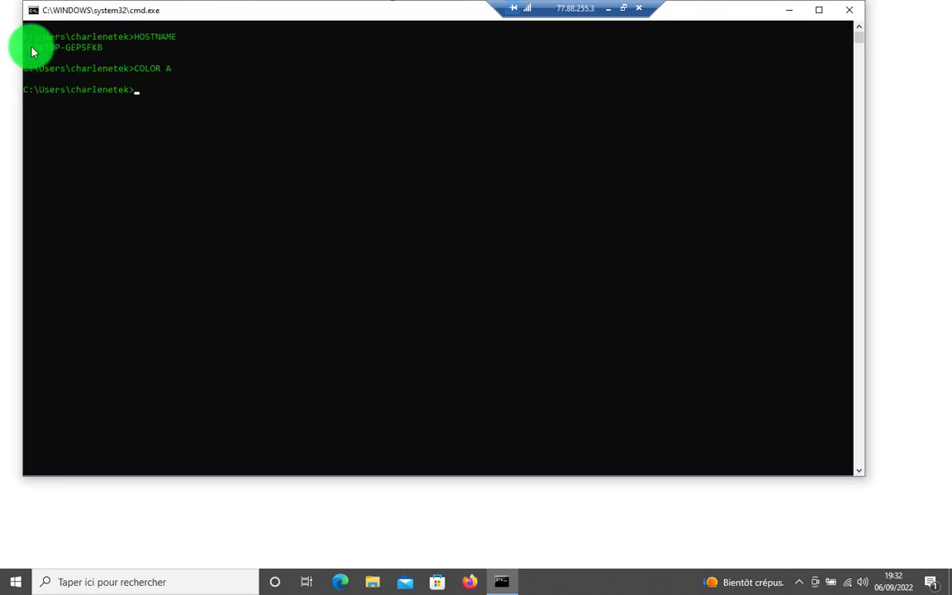
{"action": "type", "text": "CL"}
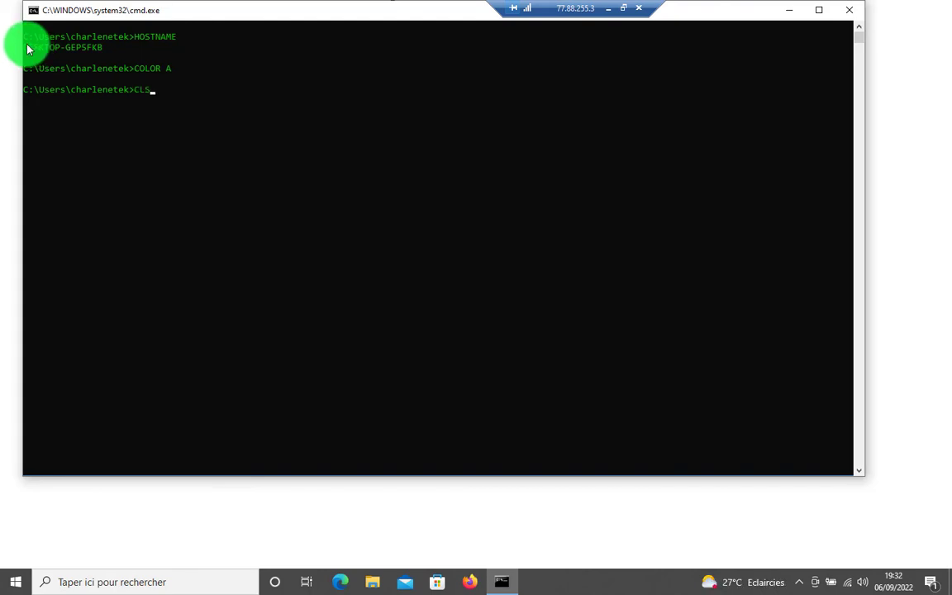
{"action": "type", "text": "S"}
{"action": "key", "text": "Return"}
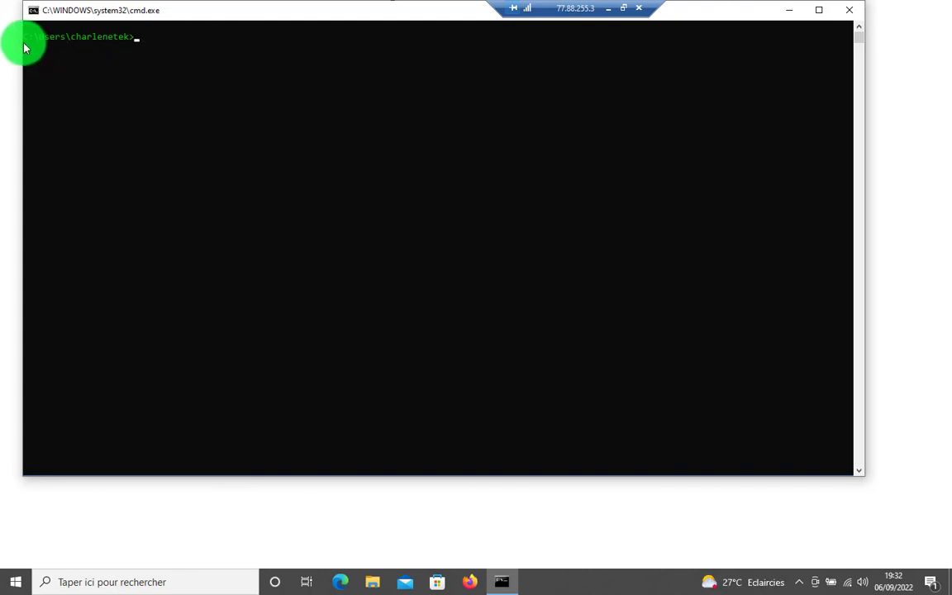
- Set the console window's opacity to 72% in Properties on the Couleurs tab
{"action": "right_click", "coordinate": [78, 14]}
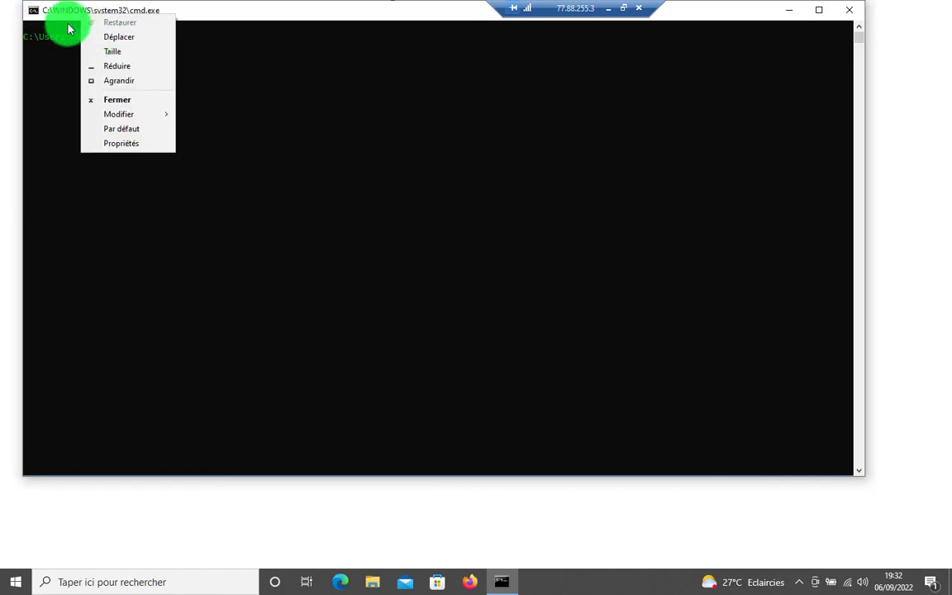
{"action": "left_click", "coordinate": [124, 144]}
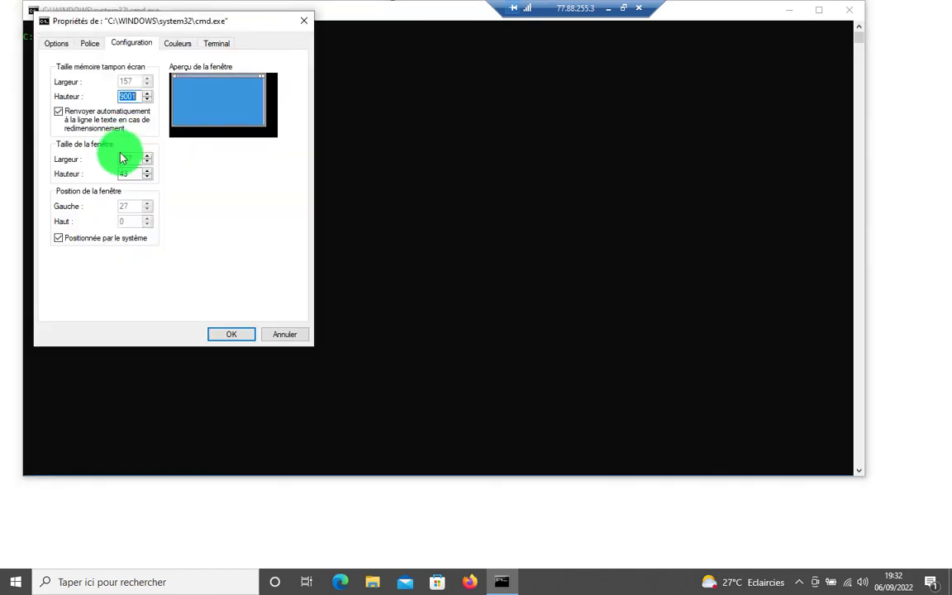
{"action": "left_click", "coordinate": [89, 46]}
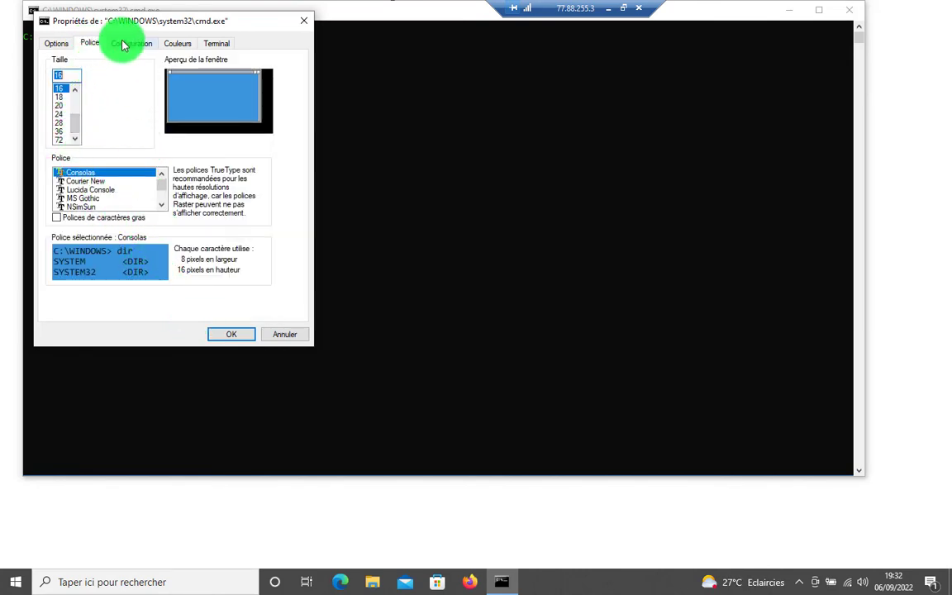
{"action": "left_click", "coordinate": [177, 43]}
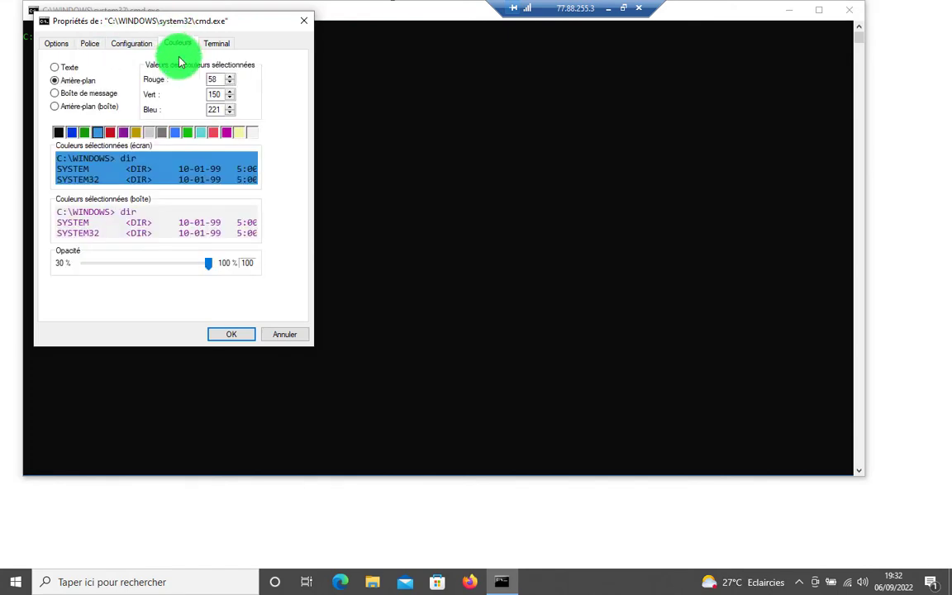
{"action": "left_click_drag", "start_coordinate": [207, 263], "coordinate": [160, 270]}
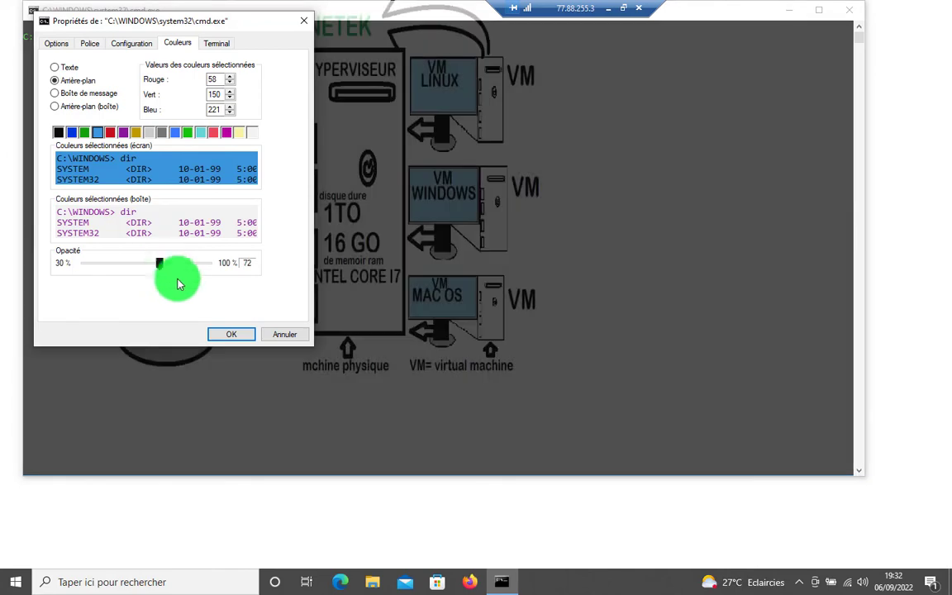
{"action": "left_click", "coordinate": [236, 338]}
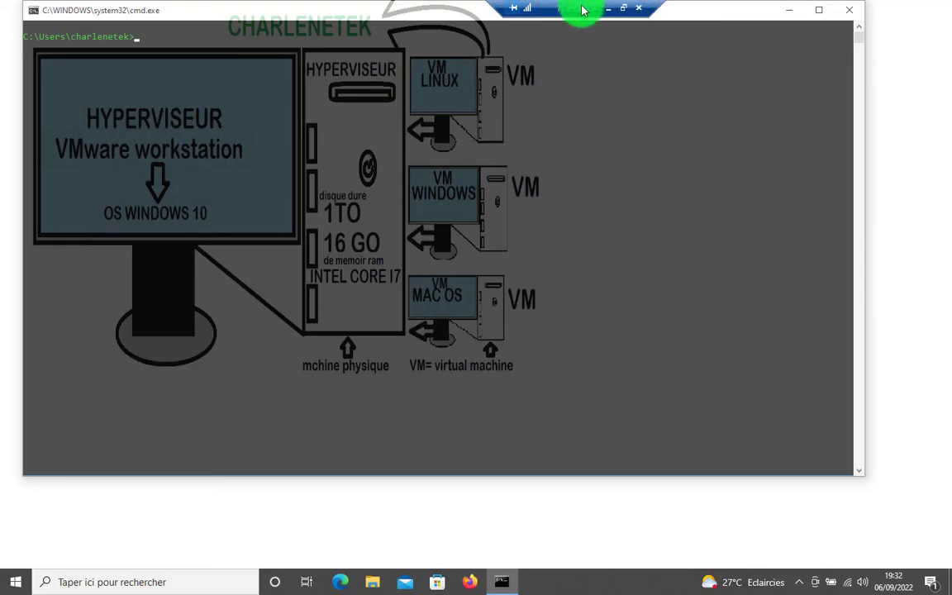
{"action": "left_click", "coordinate": [607, 10]}
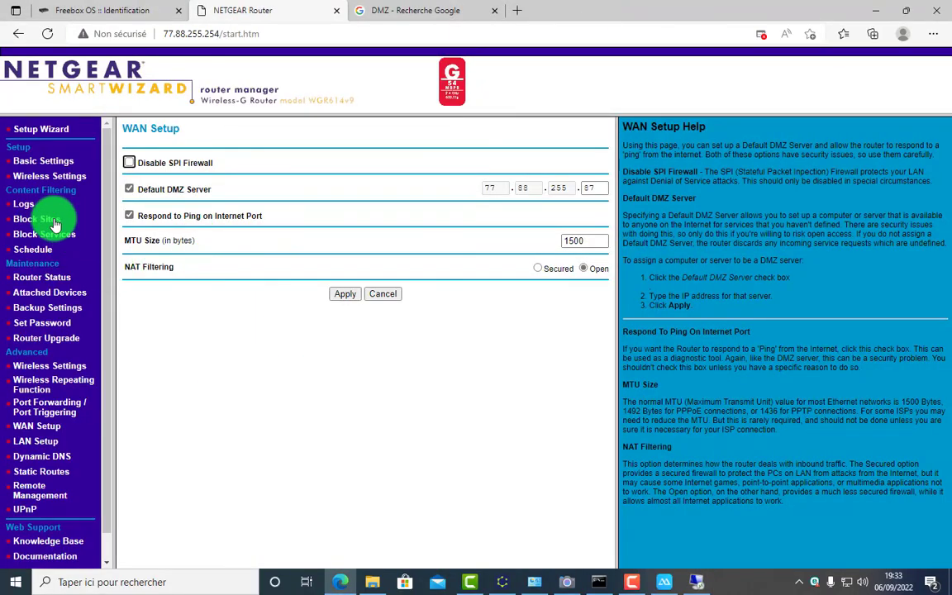
- Open Set Password and sign in to the router with the admin username and password
{"action": "left_click", "coordinate": [42, 323]}
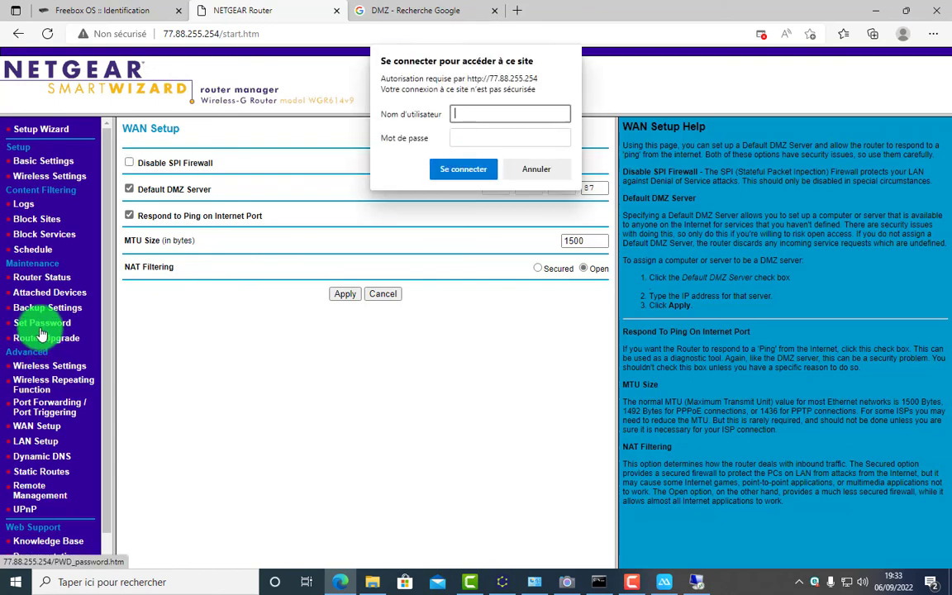
{"action": "type", "text": "ADMIN"}
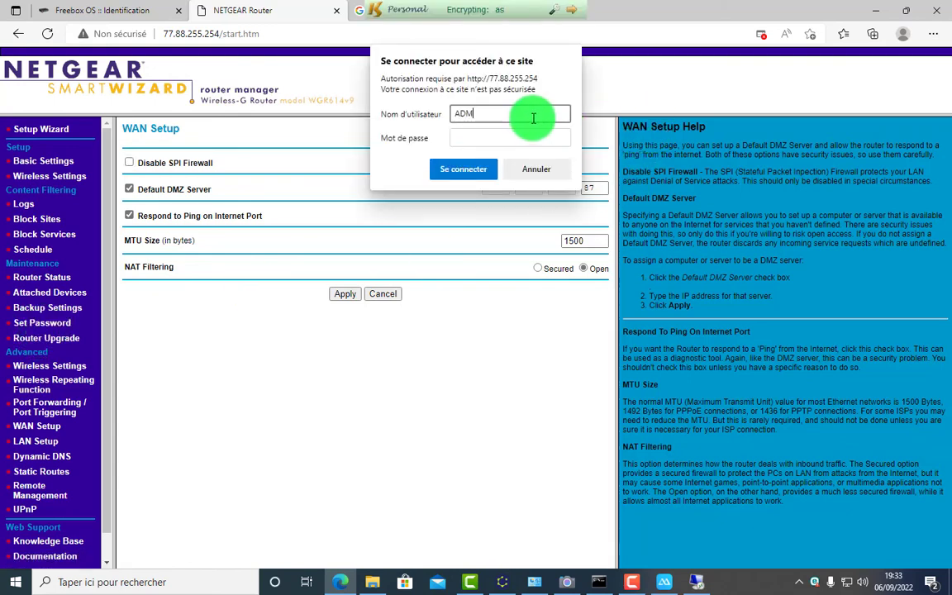
{"action": "key", "text": "BackSpace"}
{"action": "key", "text": "BackSpace"}
{"action": "key", "text": "BackSpace"}
{"action": "key", "text": "BackSpace"}
{"action": "key", "text": "BackSpace"}
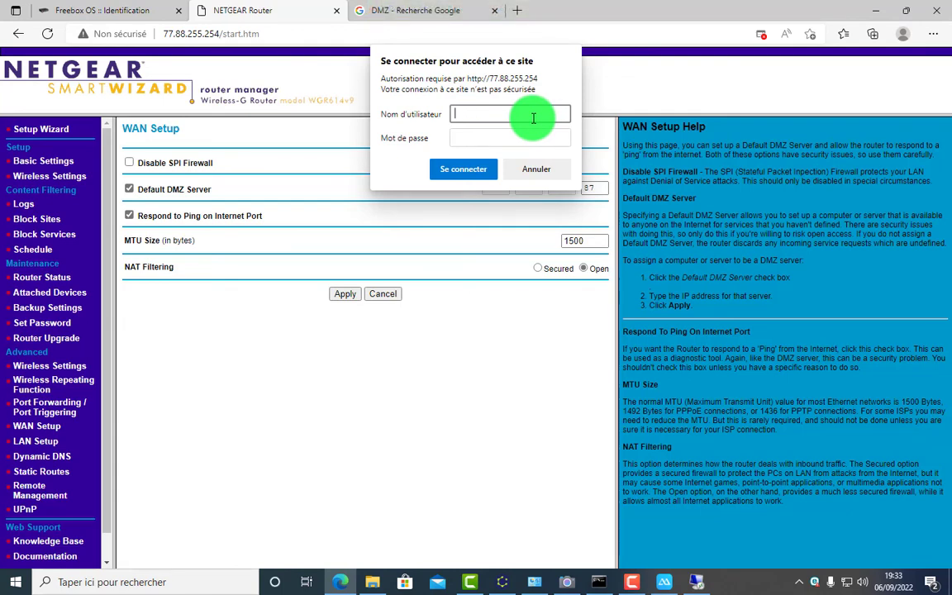
{"action": "type", "text": "admin"}
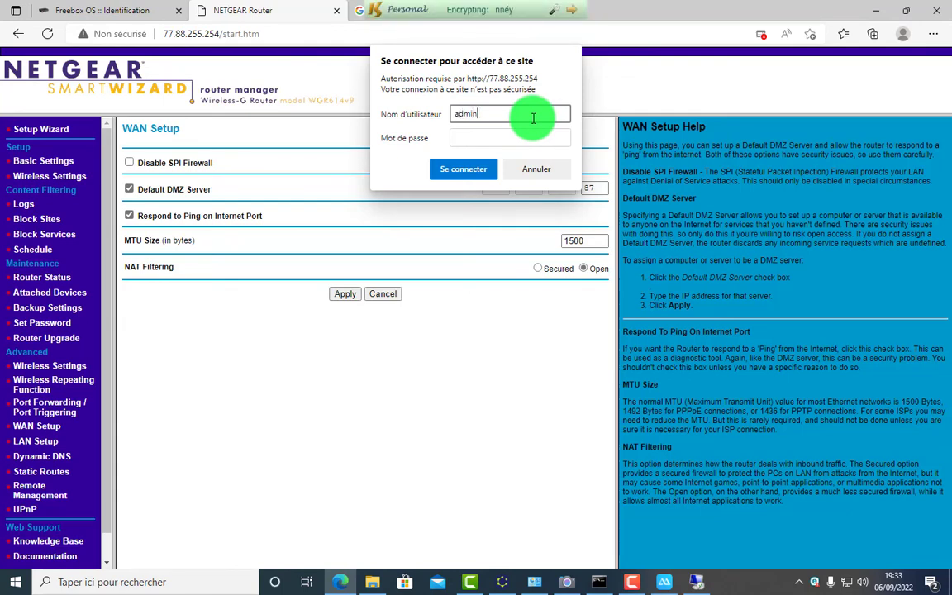
{"action": "left_click", "coordinate": [520, 138]}
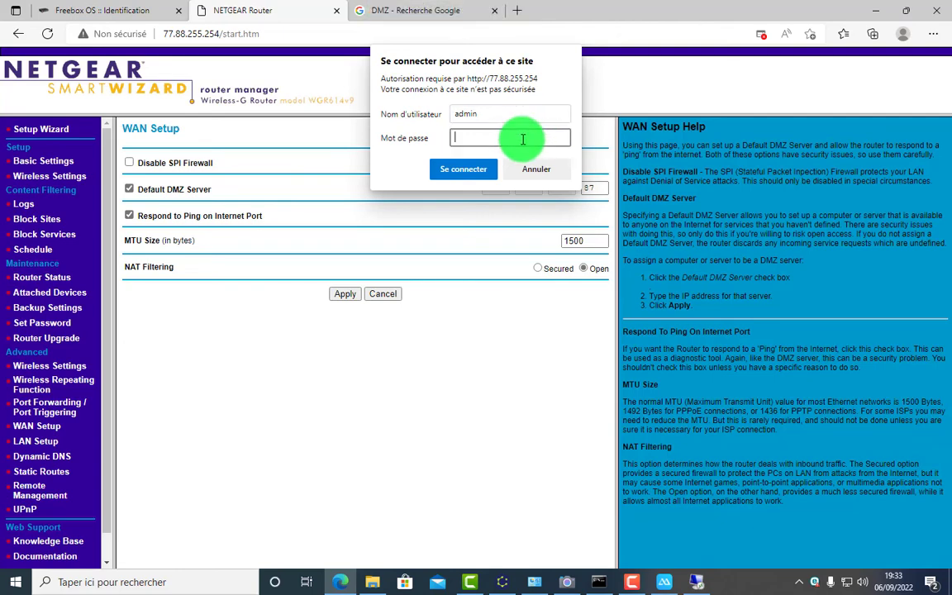
{"action": "type", "text": "•••••••"}
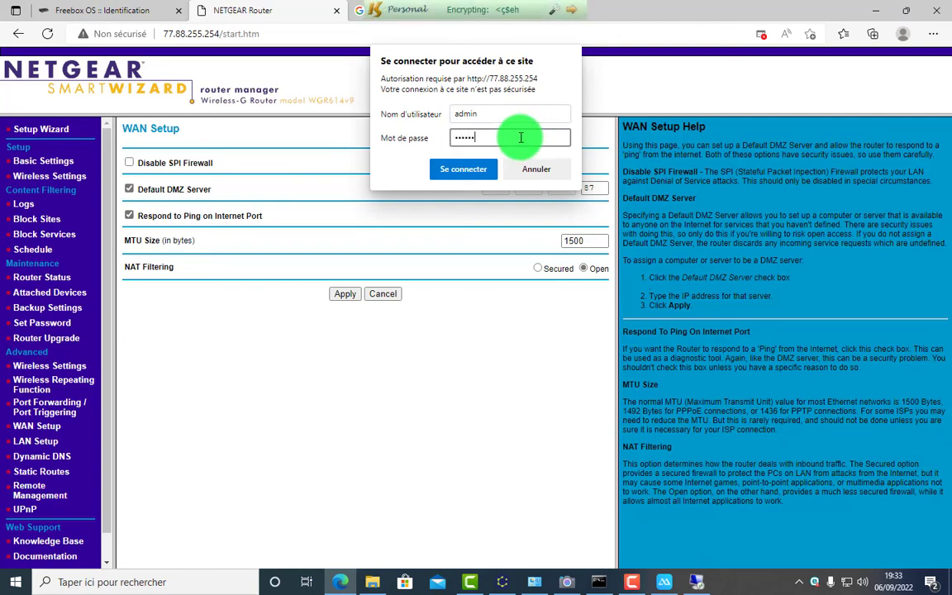
{"action": "key", "text": "Return"}
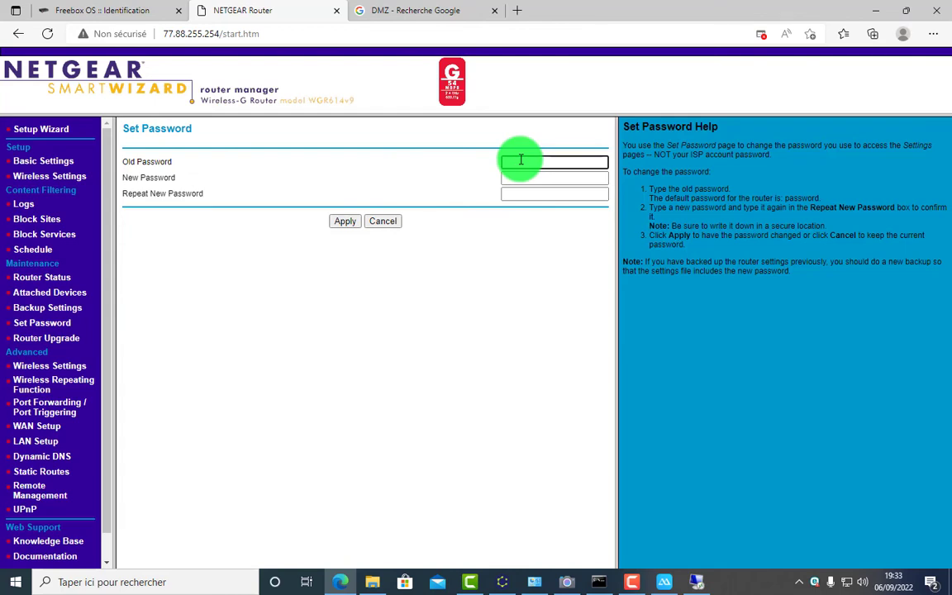
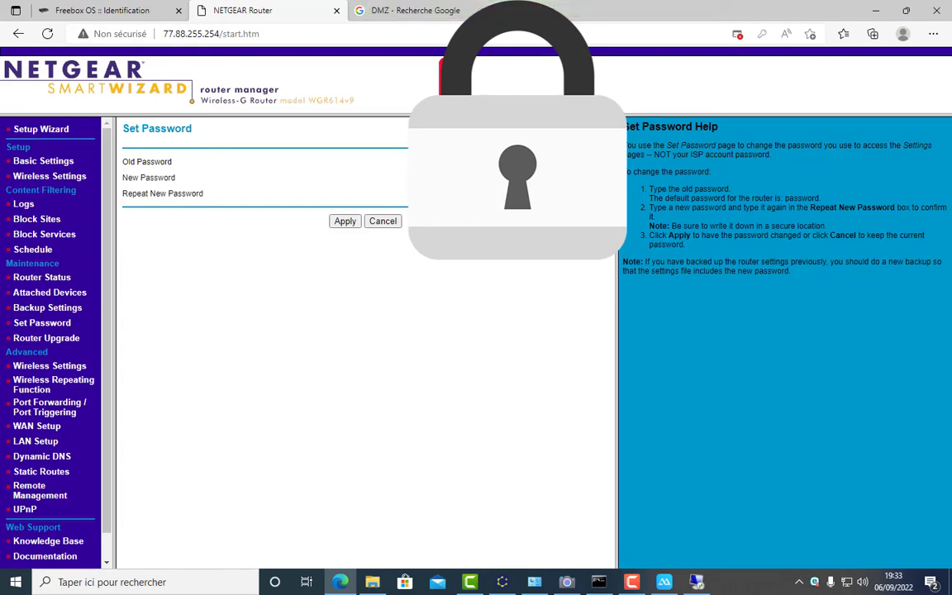
- Enter the old router password and a new password twice, then apply and confirm
{"action": "left_click", "coordinate": [564, 162]}
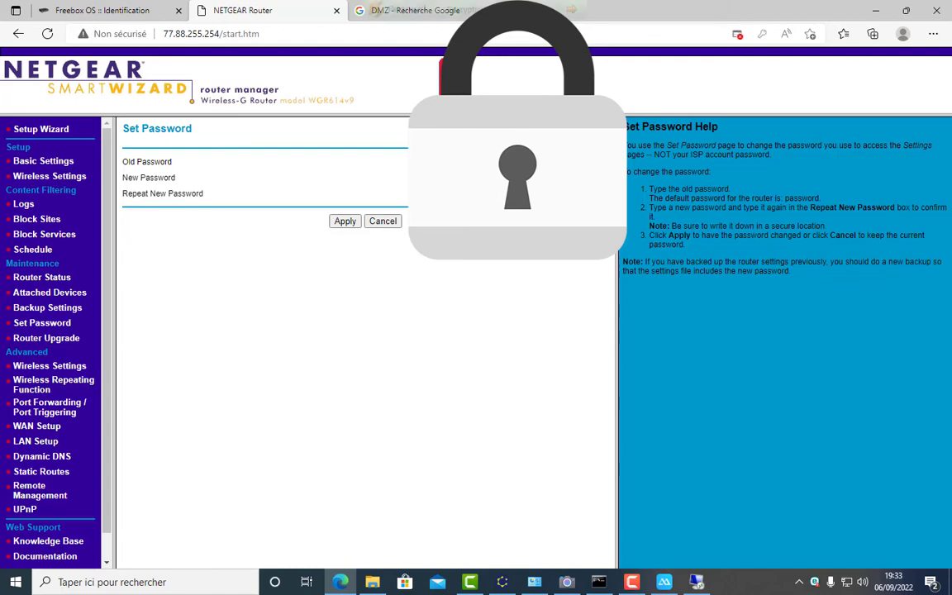
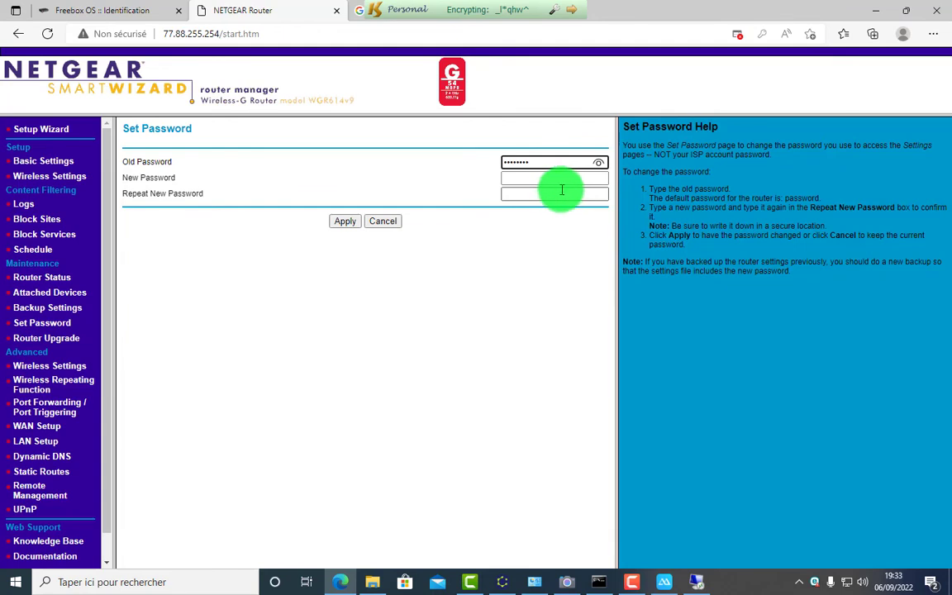
{"action": "left_click", "coordinate": [563, 180]}
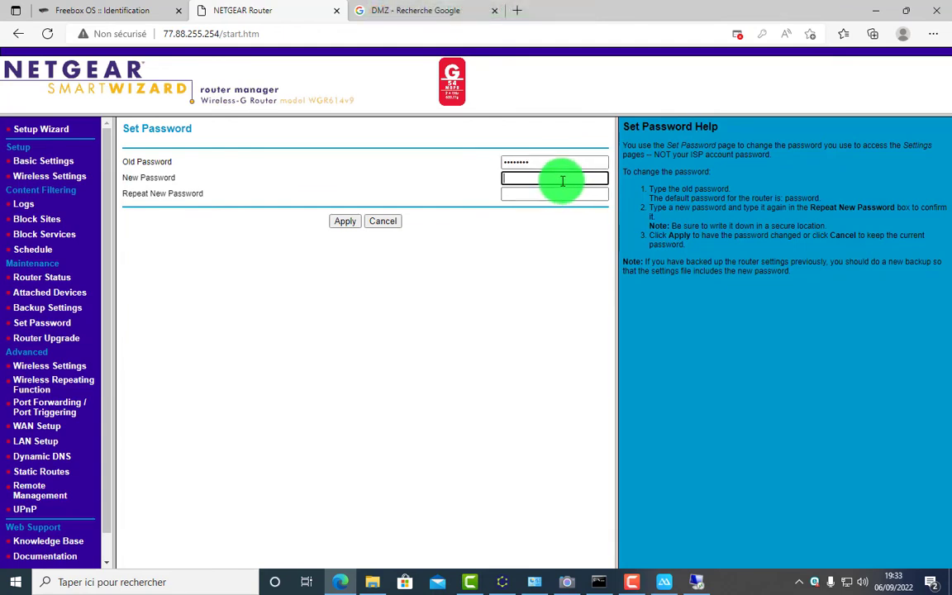
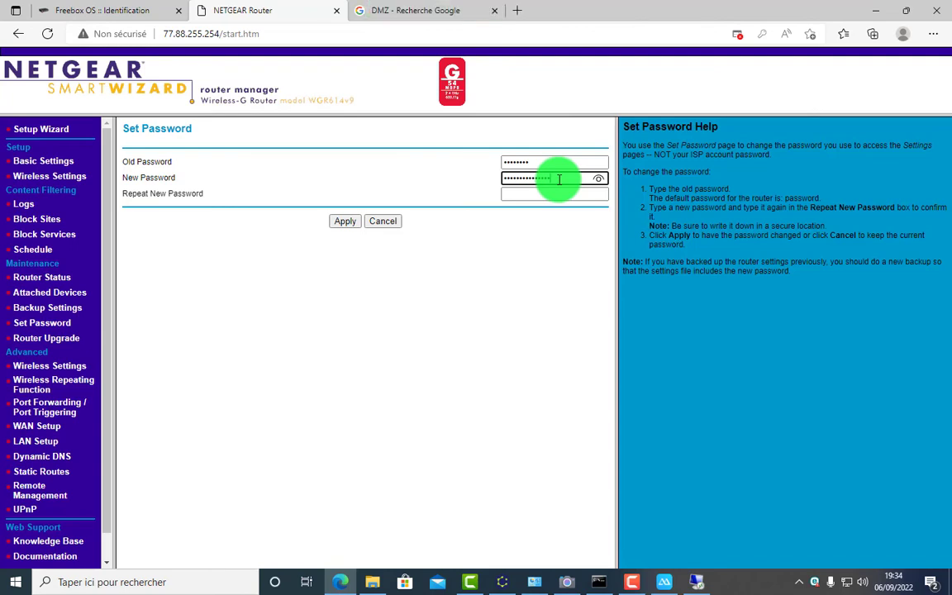
{"action": "left_click", "coordinate": [547, 191]}
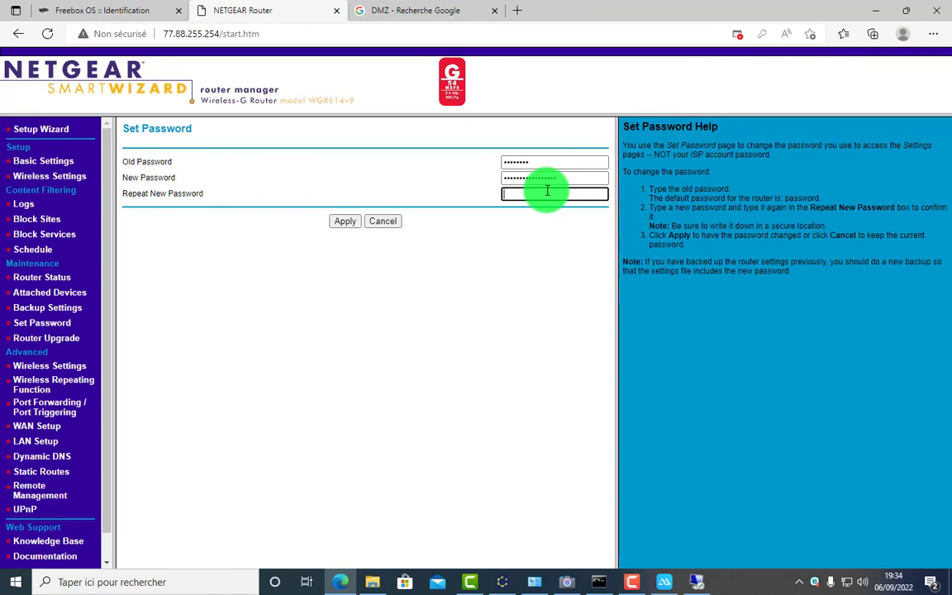
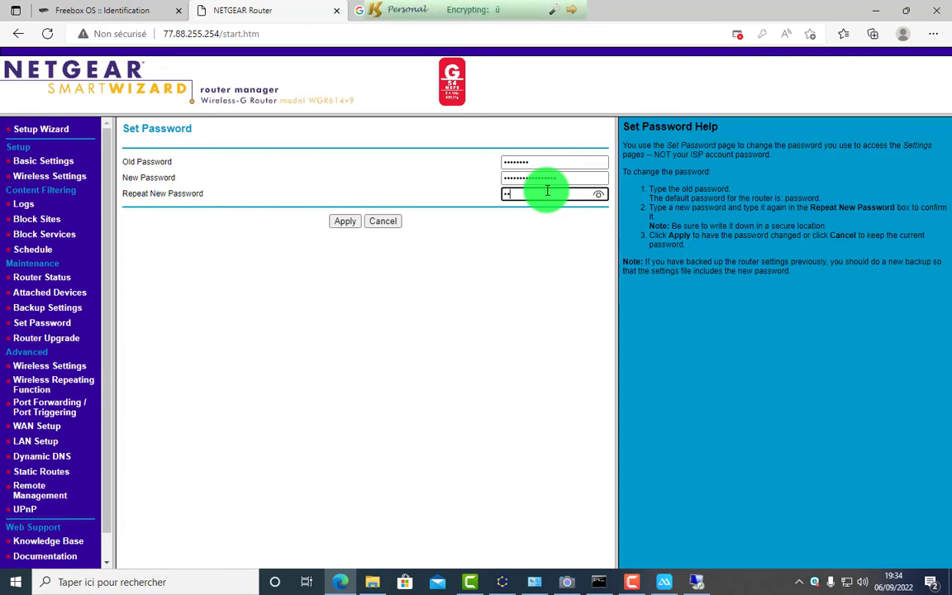
{"action": "left_click", "coordinate": [346, 223]}
{"action": "left_click", "coordinate": [671, 182]}
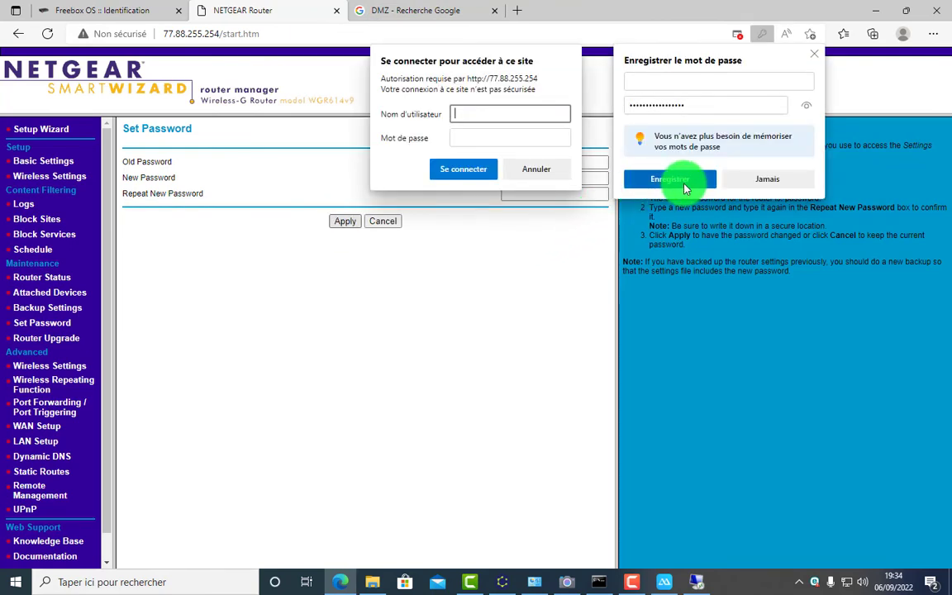
- Save the router password in Edge, then sign back in with the username and new password
{"action": "left_click", "coordinate": [757, 178]}
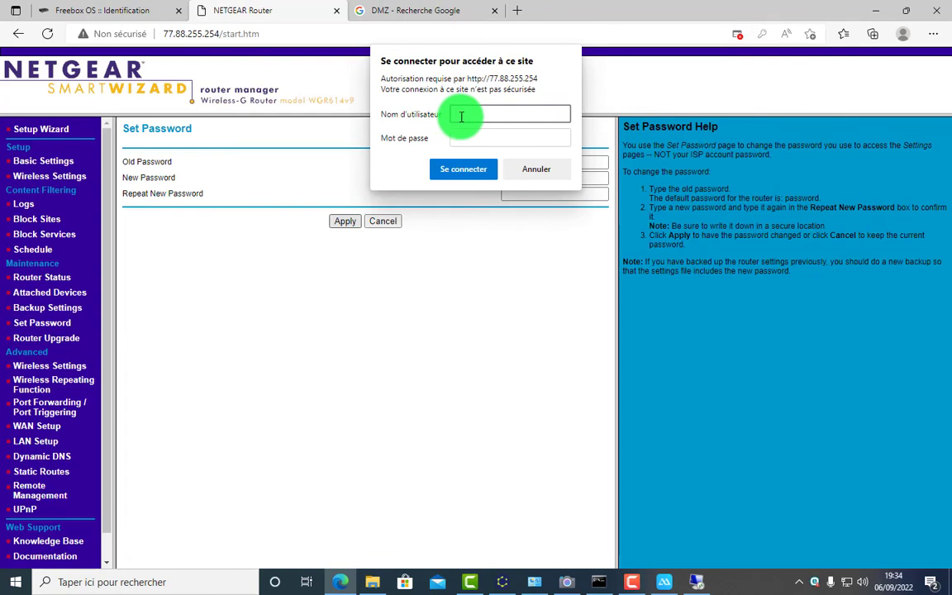
{"action": "left_click", "coordinate": [459, 115]}
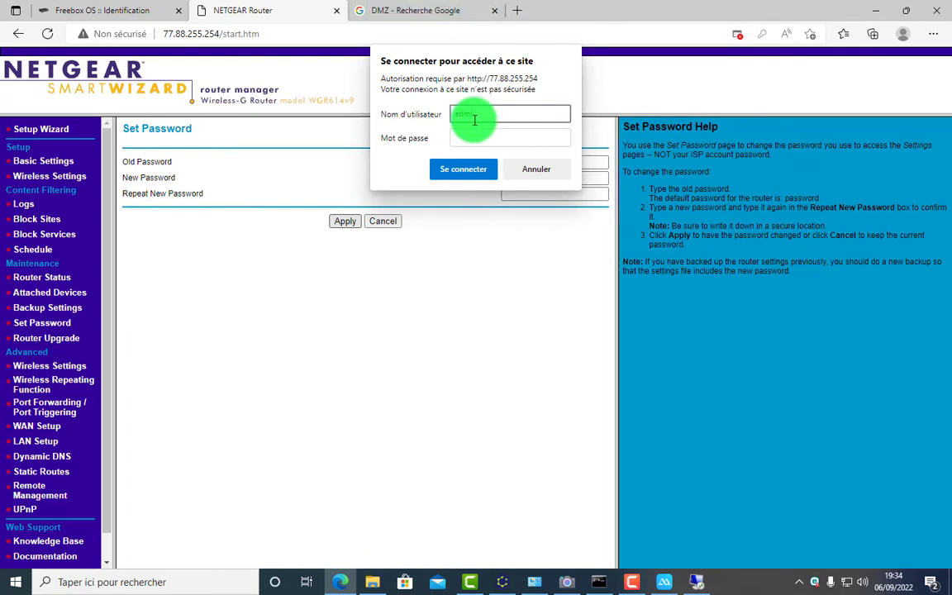
{"action": "left_click", "coordinate": [476, 134]}
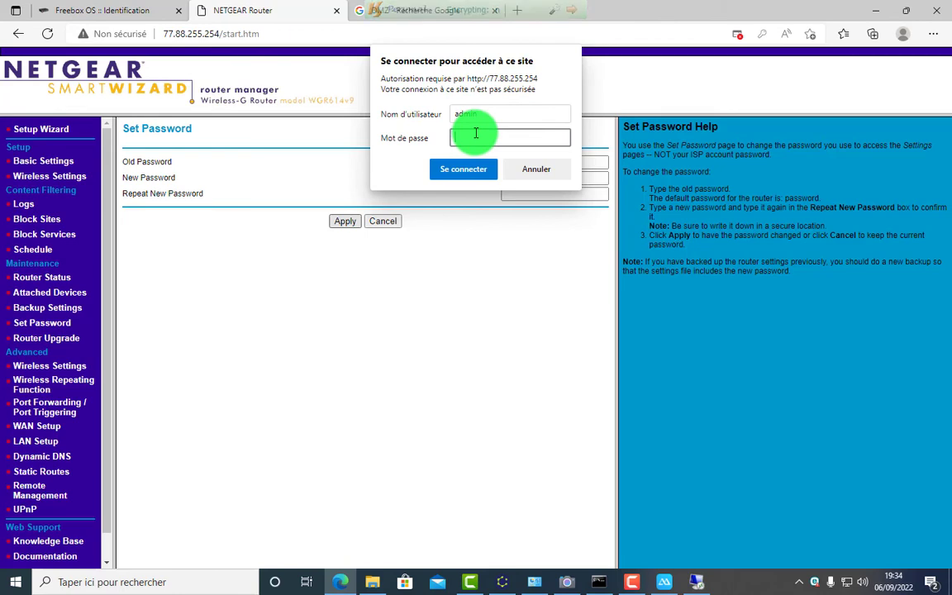
{"action": "type", "text": "****"}
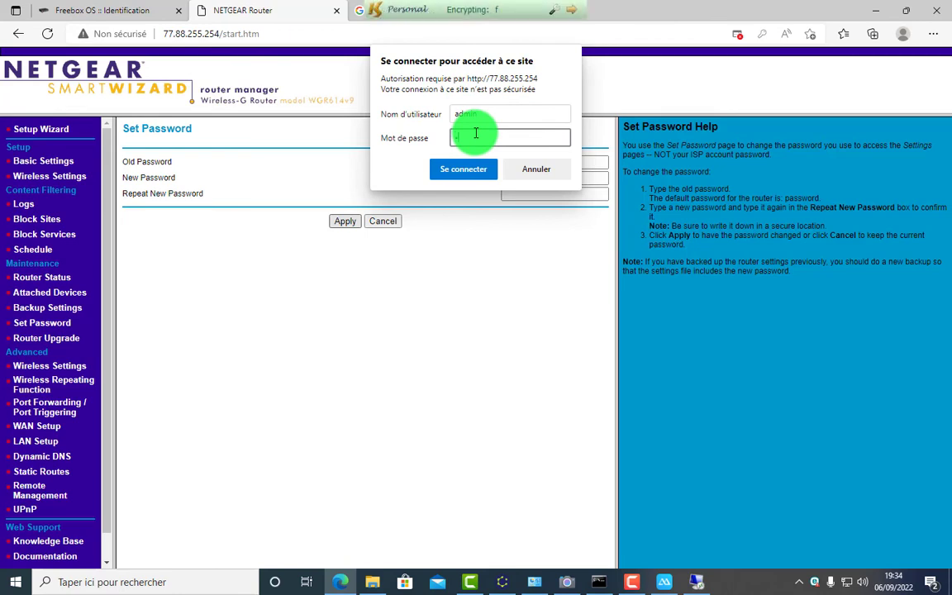
{"action": "type", "text": "**"}
{"action": "key", "text": "Return"}
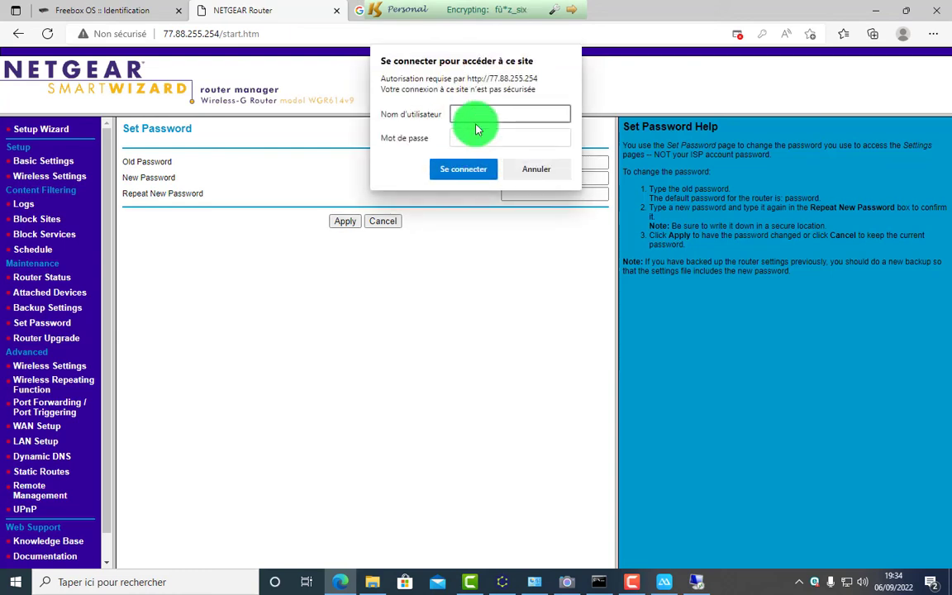
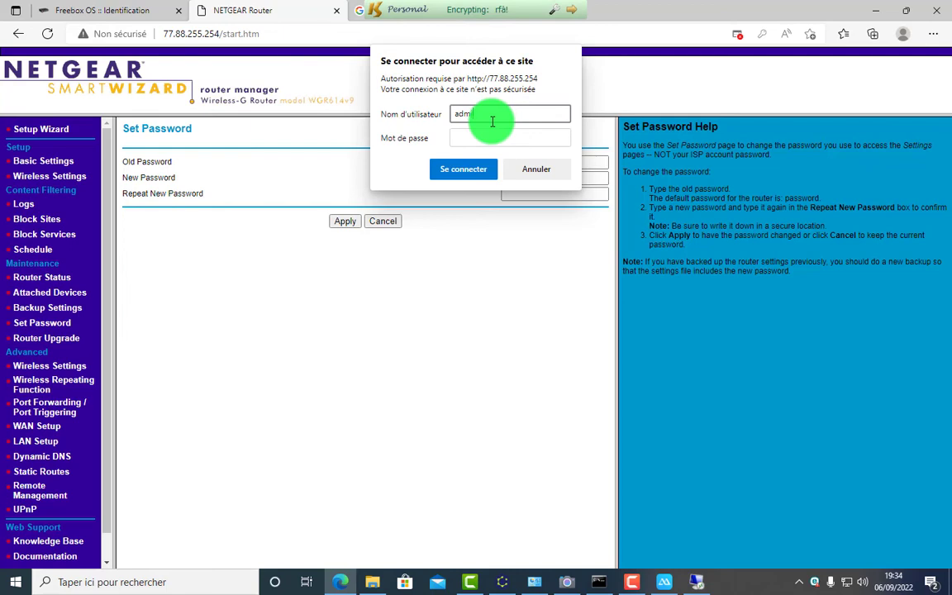
- With admin entered as the username, move to the Mot de passe field for the router's password
{"action": "left_click", "coordinate": [472, 141]}
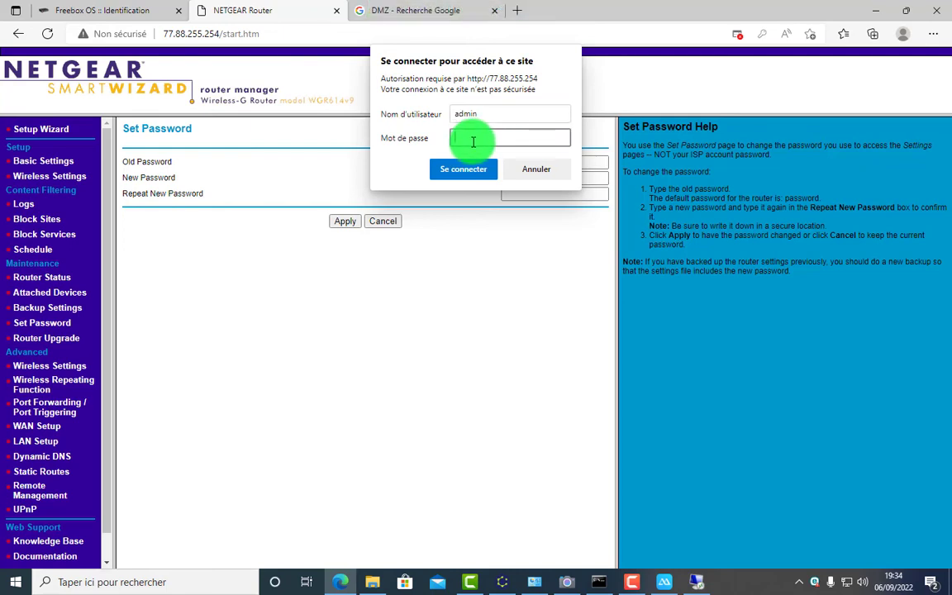
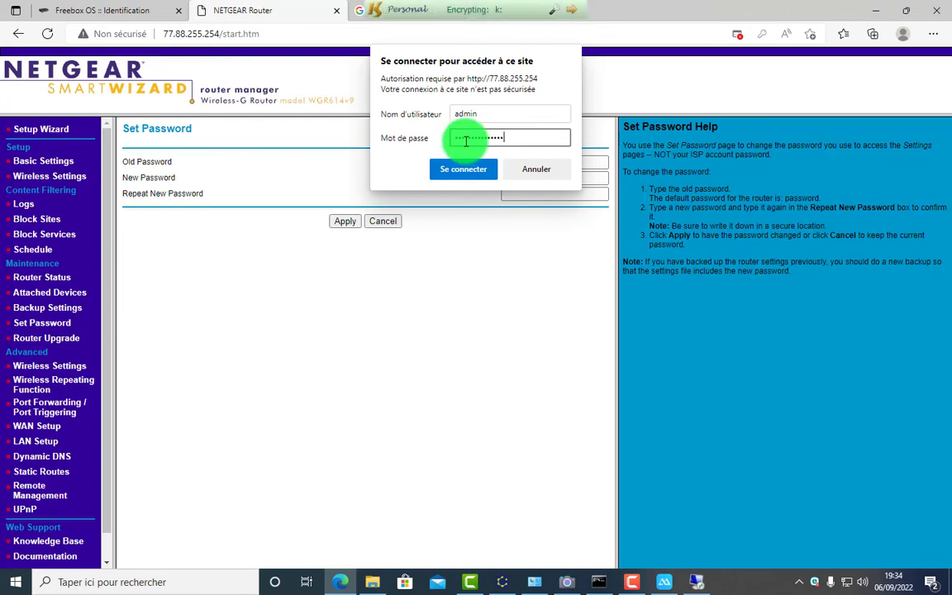
- Sign in to the router admin with the admin password to reach the Set Password page
{"action": "key", "text": "Return"}
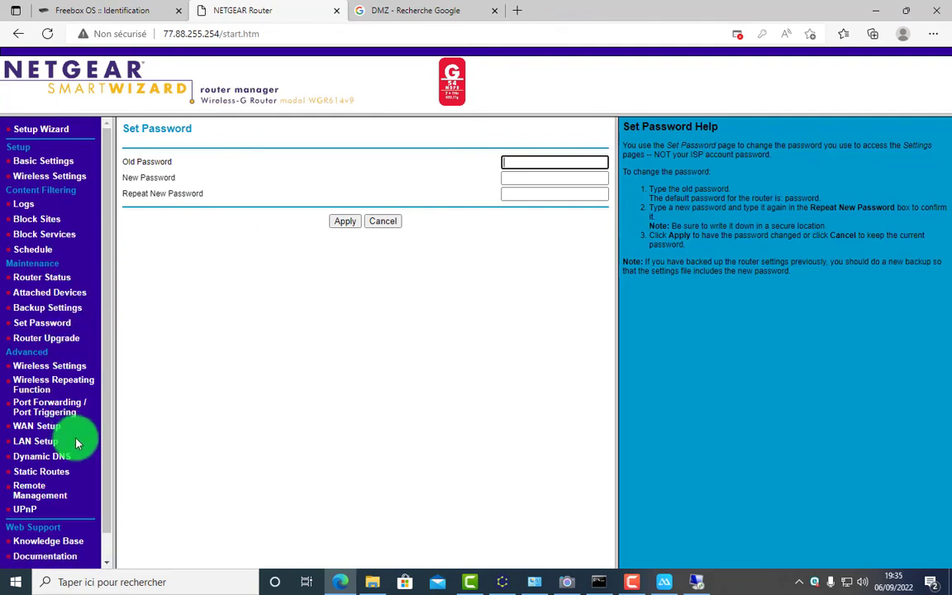
- Review Advanced Wireless Settings, then start an online firmware check from Router Upgrade
{"action": "left_click", "coordinate": [54, 369]}
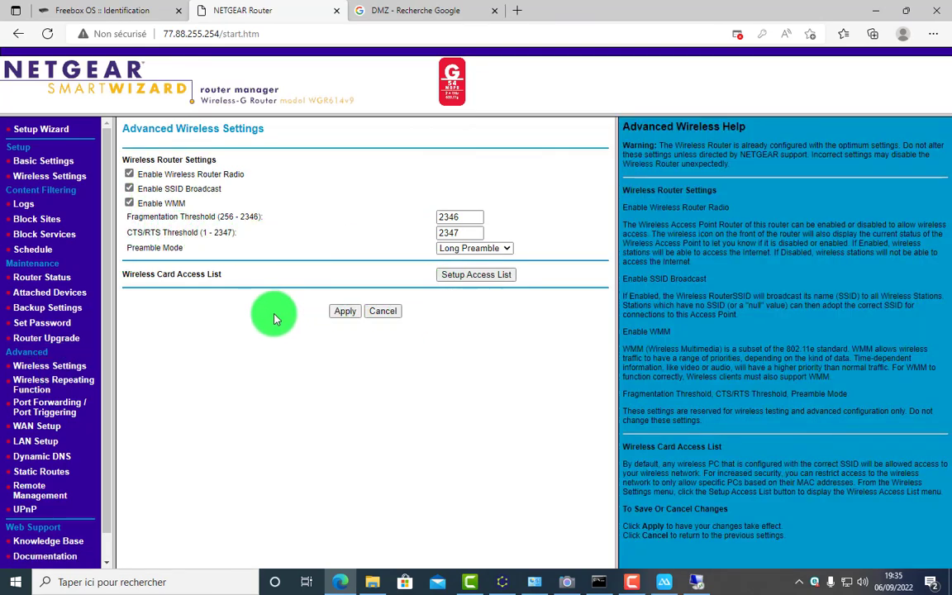
{"action": "left_click", "coordinate": [46, 342]}
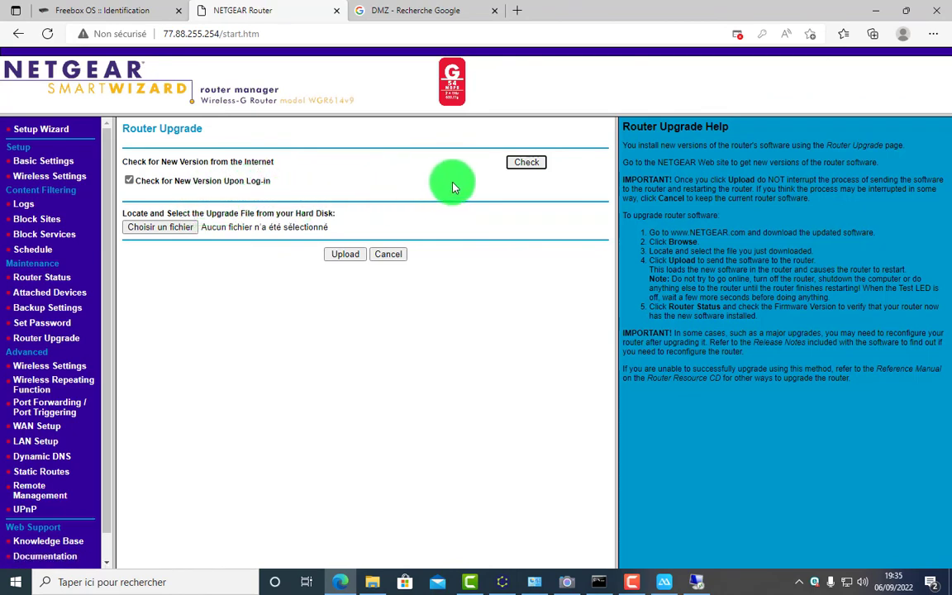
{"action": "left_click", "coordinate": [522, 165]}
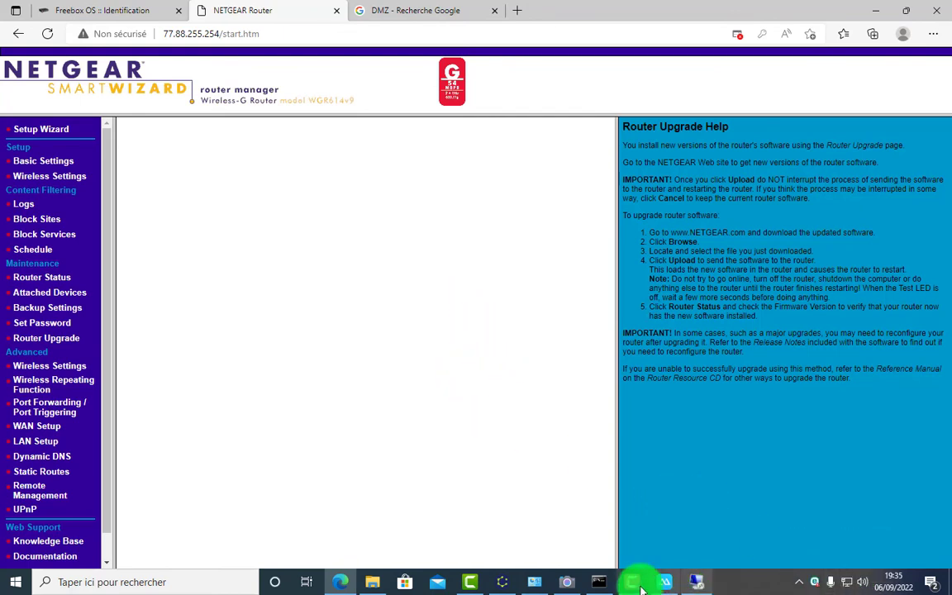
- Disable the F.A.I network adapter (Désactiver) in Network Connections, then minimize the window
{"action": "left_click", "coordinate": [529, 584]}
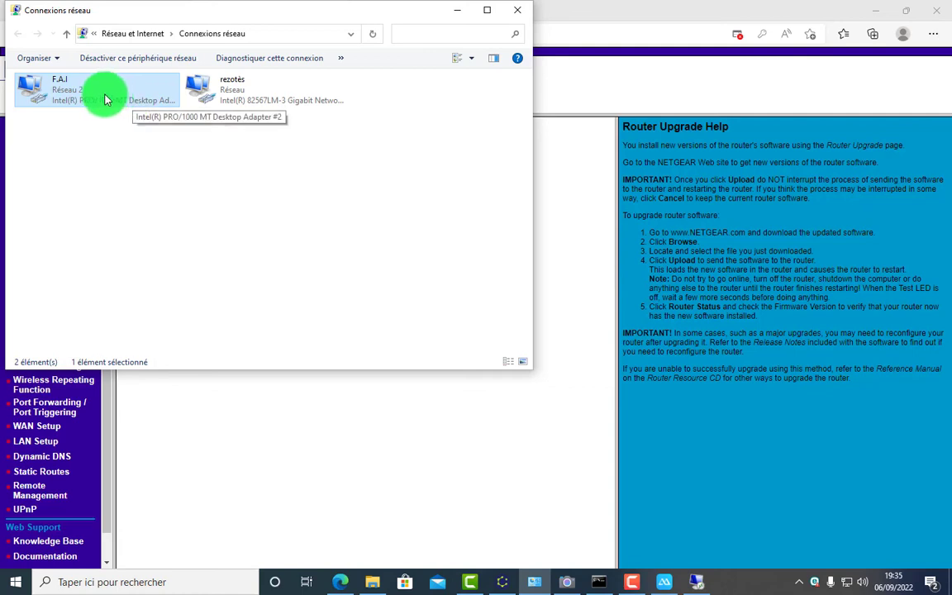
{"action": "right_click", "coordinate": [56, 92]}
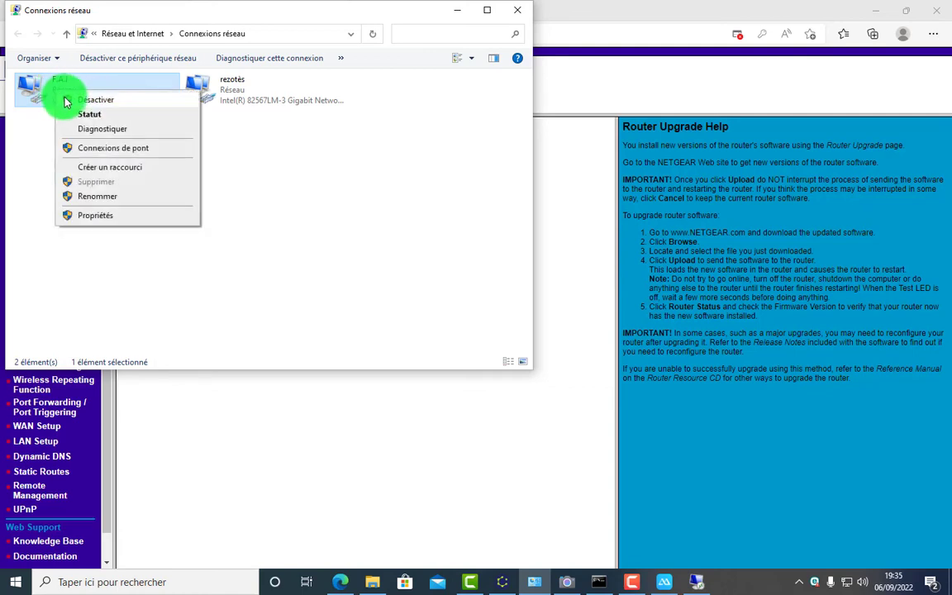
{"action": "left_click", "coordinate": [76, 101]}
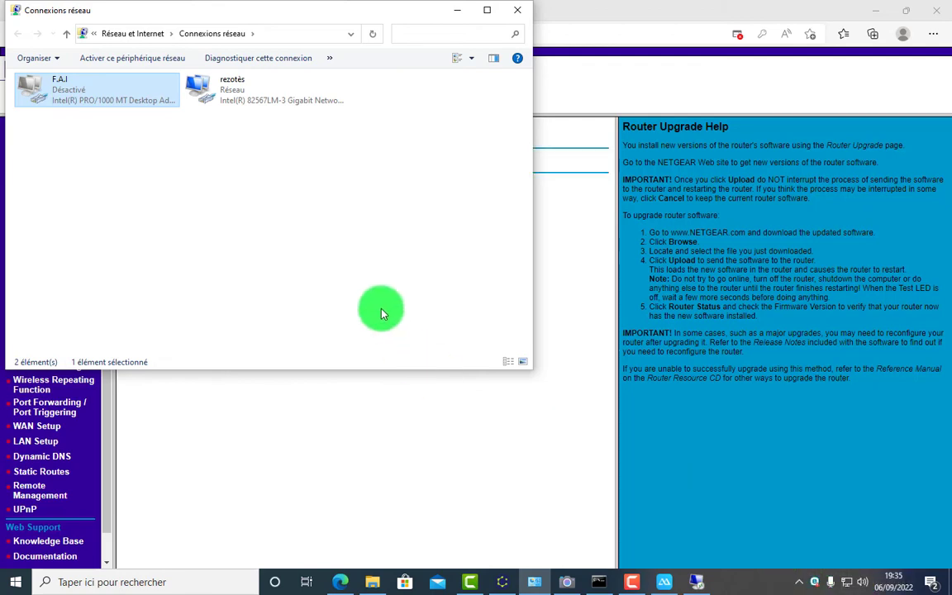
{"action": "left_click", "coordinate": [455, 13]}
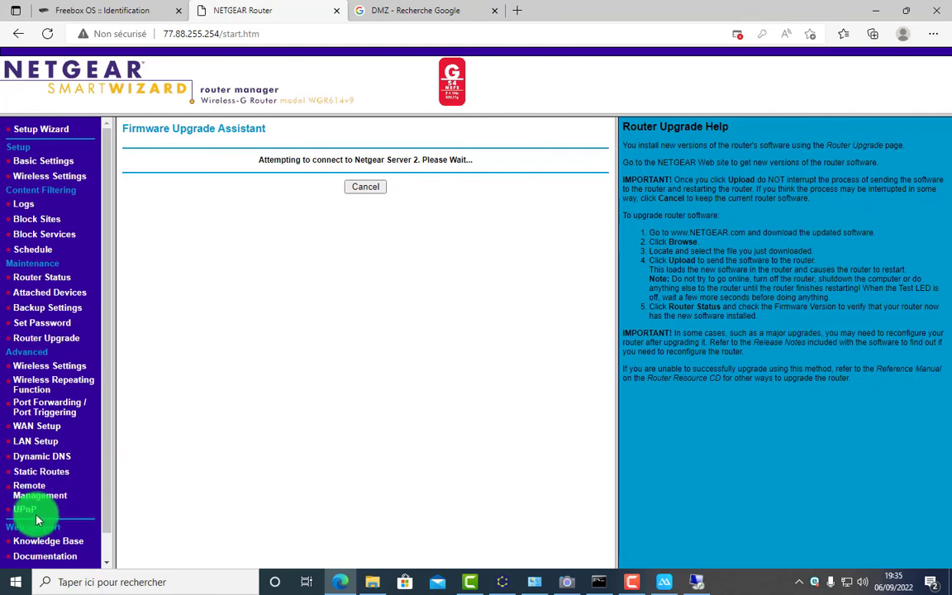
- Leave the stalled firmware check via LAN Setup and open the Dynamic DNS settings page
{"action": "scroll", "coordinate": [37, 508], "scroll_direction": "down", "scroll_amount": 1}
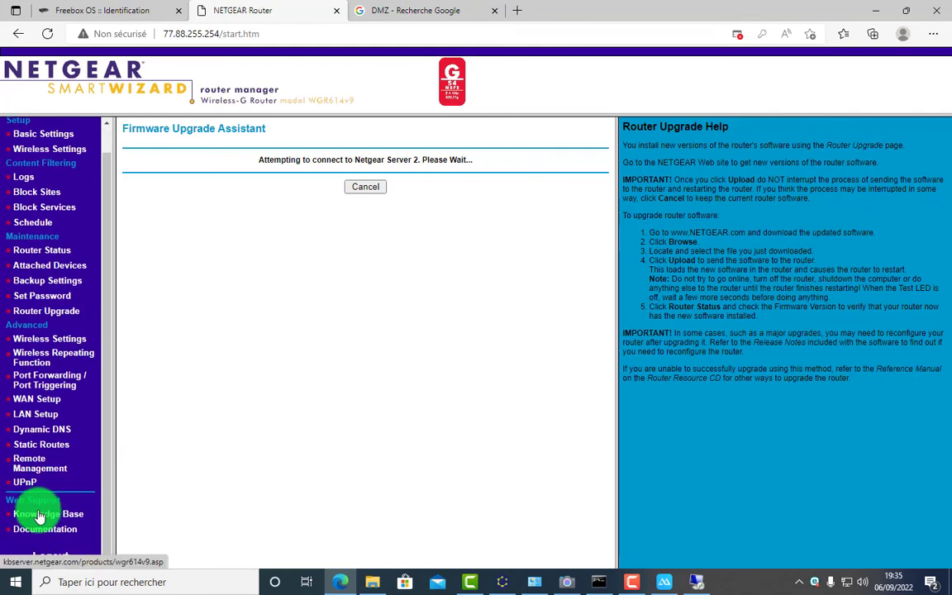
{"action": "left_click", "coordinate": [44, 423]}
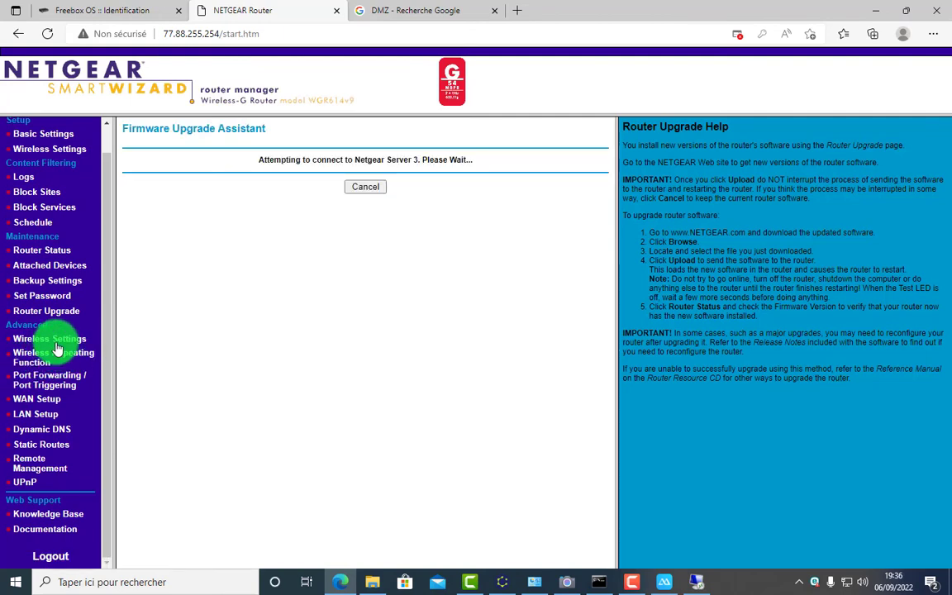
{"action": "left_click", "coordinate": [45, 430]}
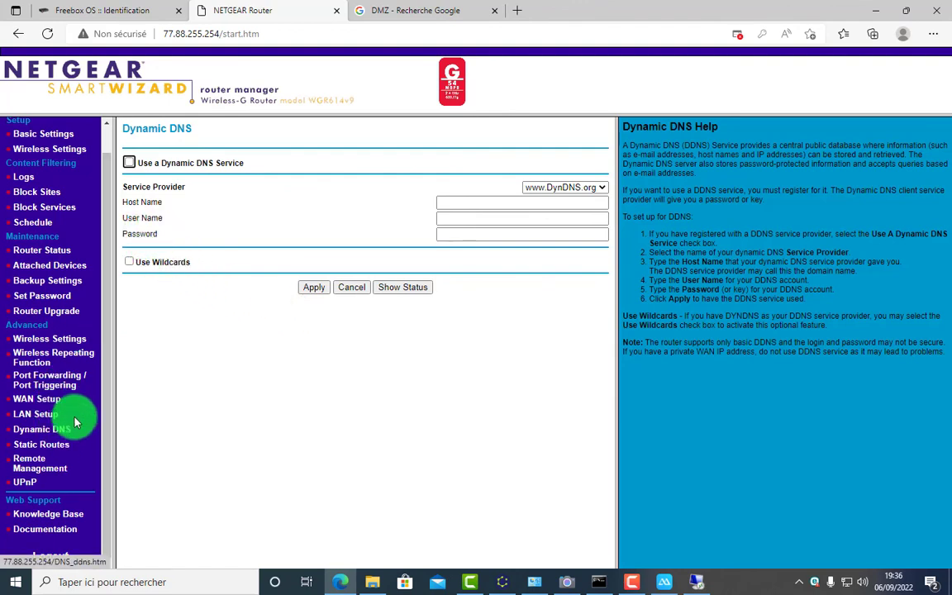
{"action": "left_click", "coordinate": [601, 188]}
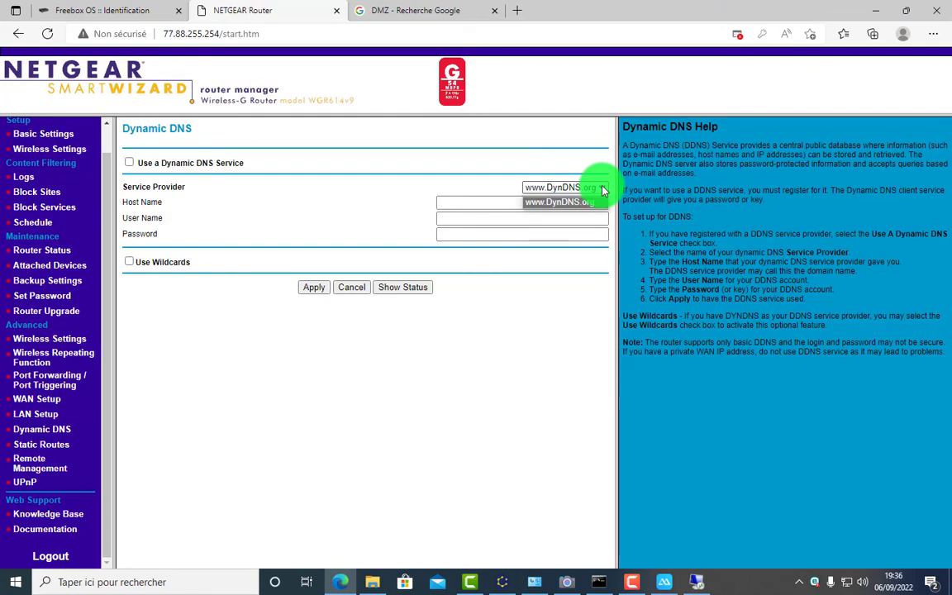
{"action": "left_click", "coordinate": [603, 190]}
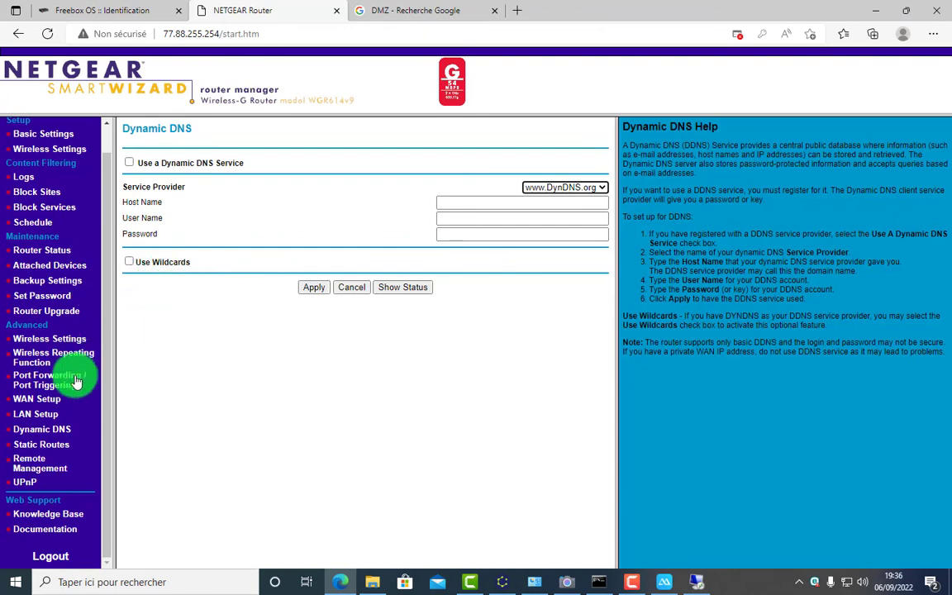
{"action": "left_click", "coordinate": [60, 357]}
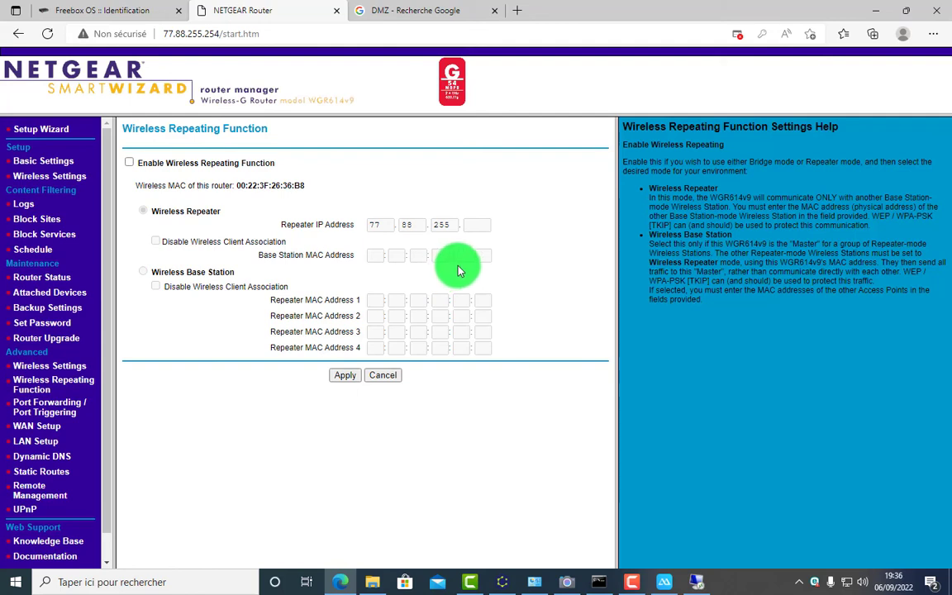
{"action": "left_click", "coordinate": [129, 165]}
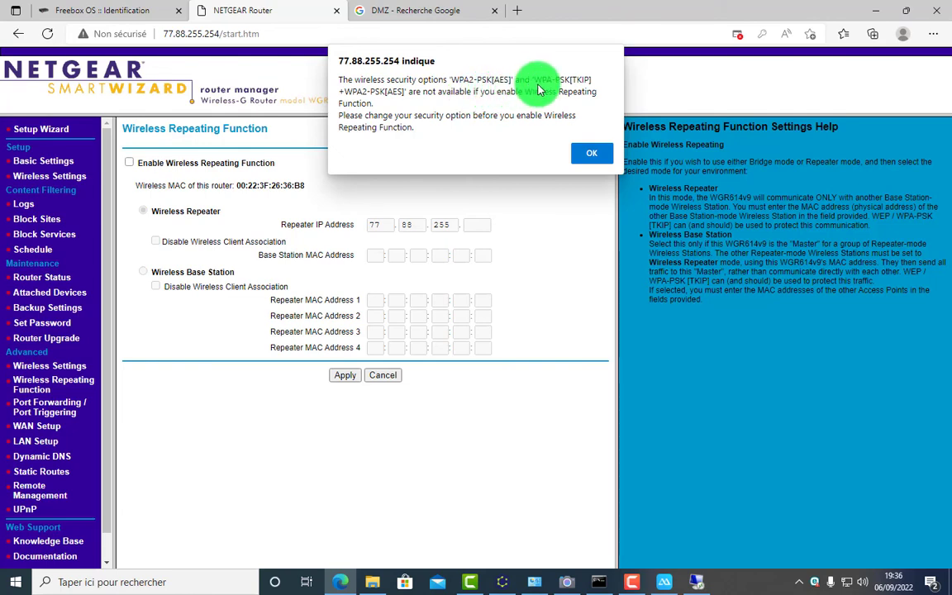
{"action": "left_click", "coordinate": [602, 159]}
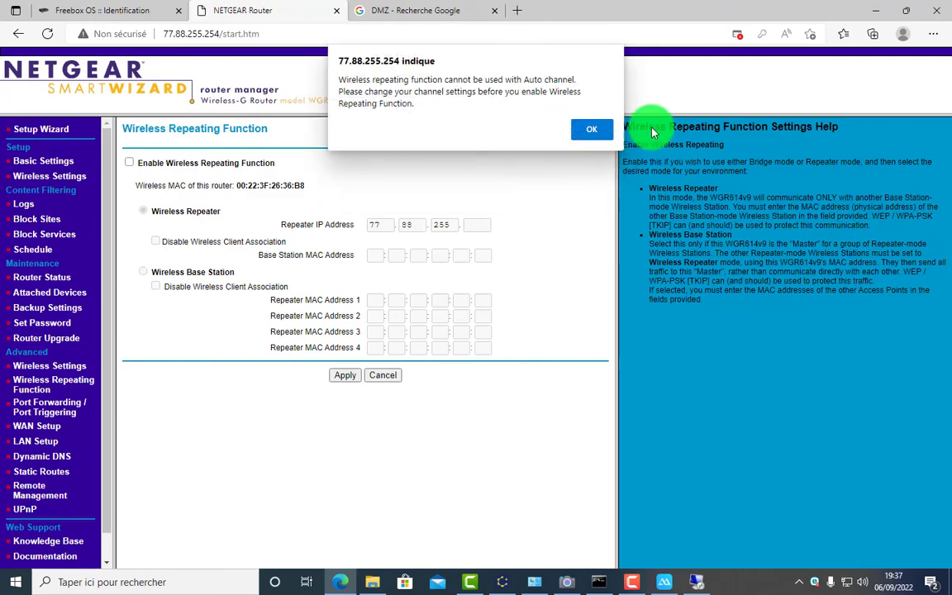
{"action": "left_click", "coordinate": [590, 130]}
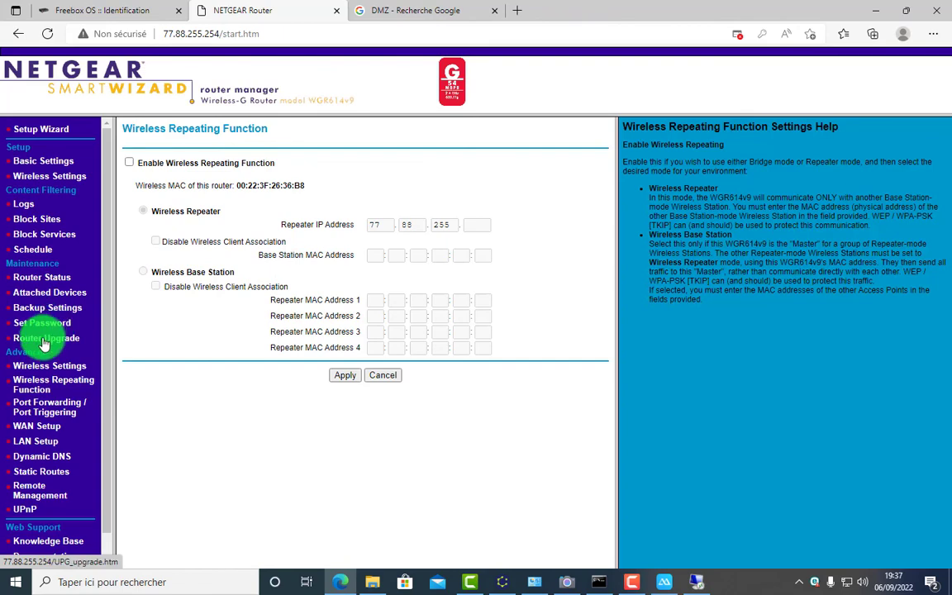
- Go to Static Routes and start a new route entry, focusing the Route Name box
{"action": "left_click", "coordinate": [44, 340]}
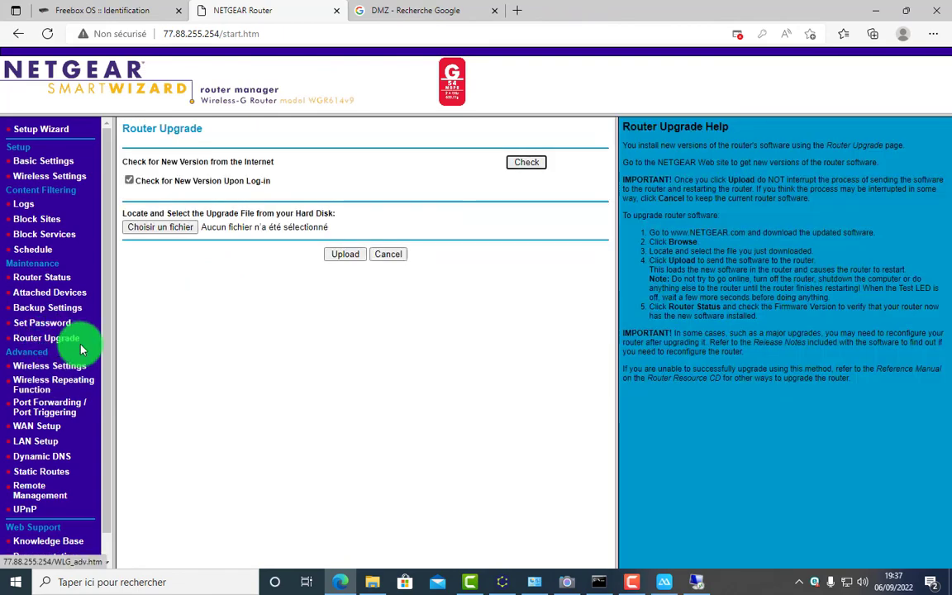
{"action": "left_click", "coordinate": [40, 476]}
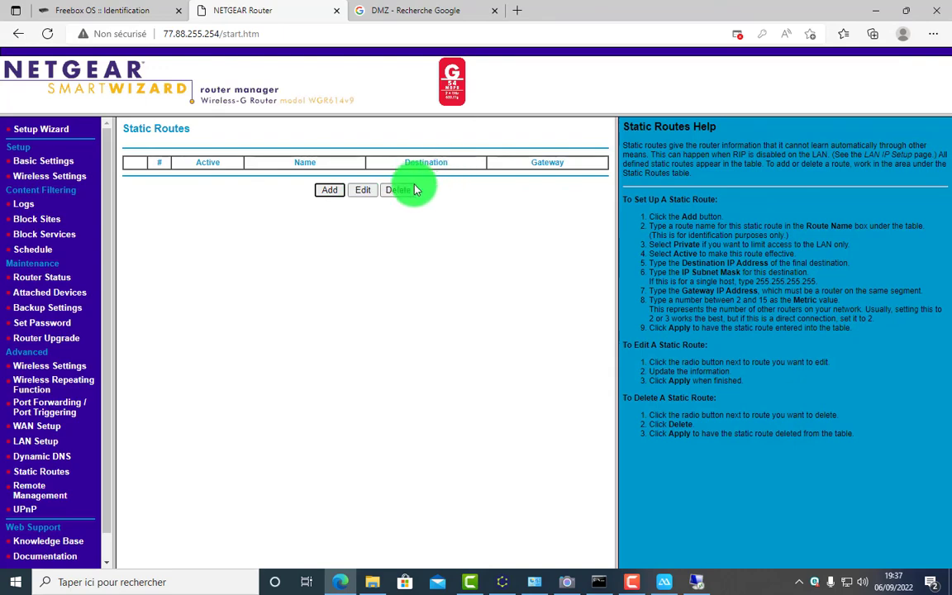
{"action": "left_click", "coordinate": [327, 191]}
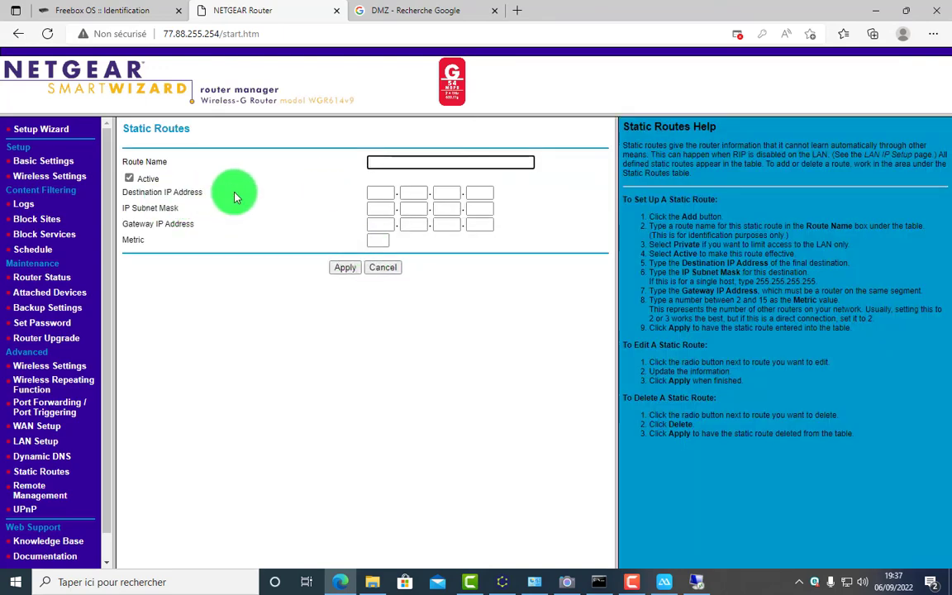
{"action": "left_click", "coordinate": [371, 163]}
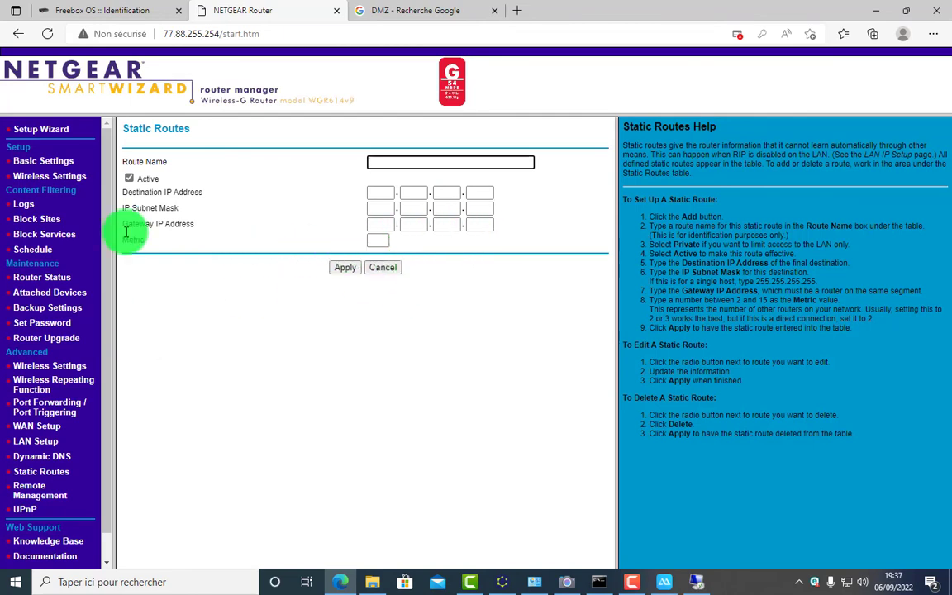
- Show the LAN Setup page with device R7, IP 77.88.255.254, and its DHCP range
{"action": "left_click", "coordinate": [47, 339]}
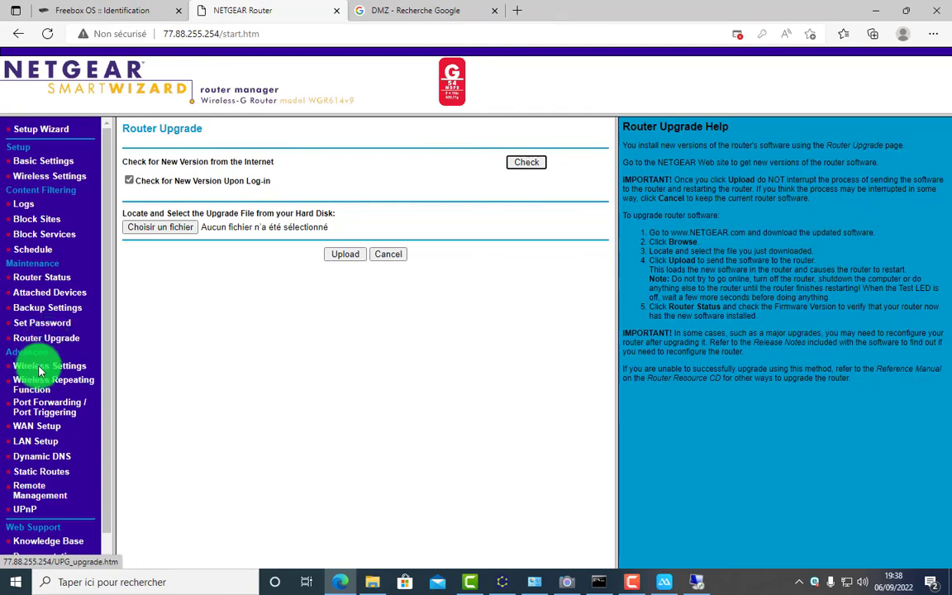
{"action": "left_click", "coordinate": [35, 393]}
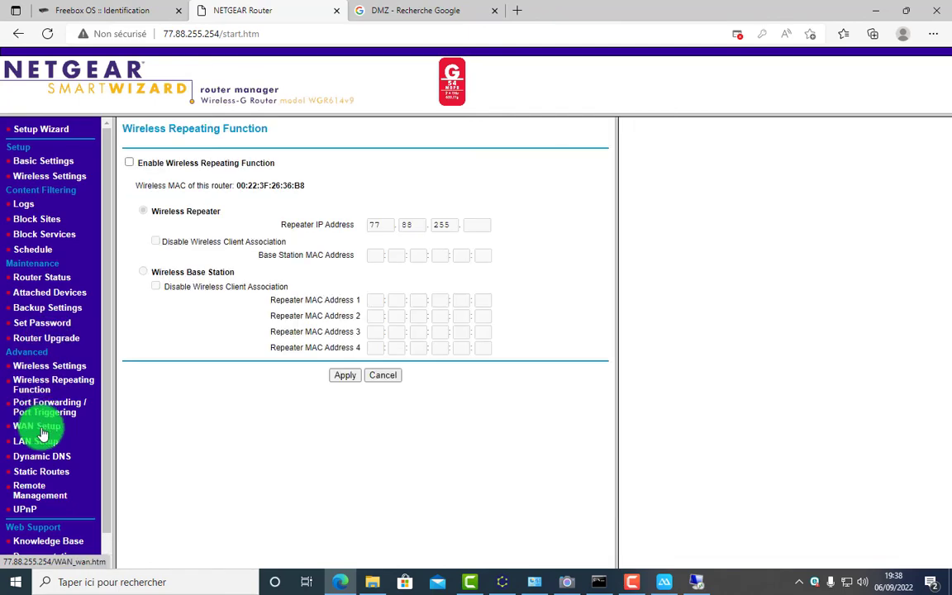
{"action": "left_click", "coordinate": [46, 450]}
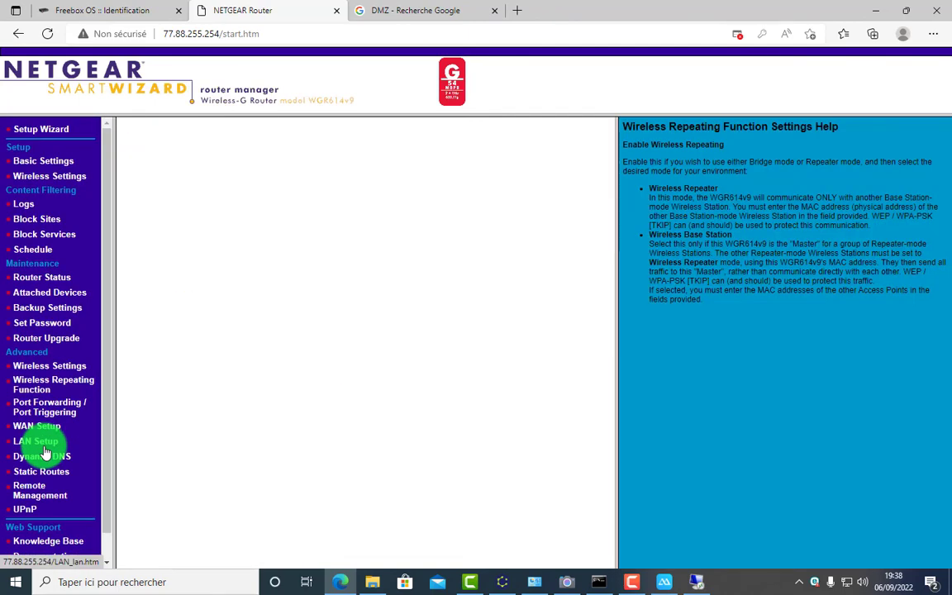
{"action": "scroll", "coordinate": [35, 504], "scroll_direction": "down", "scroll_amount": 1}
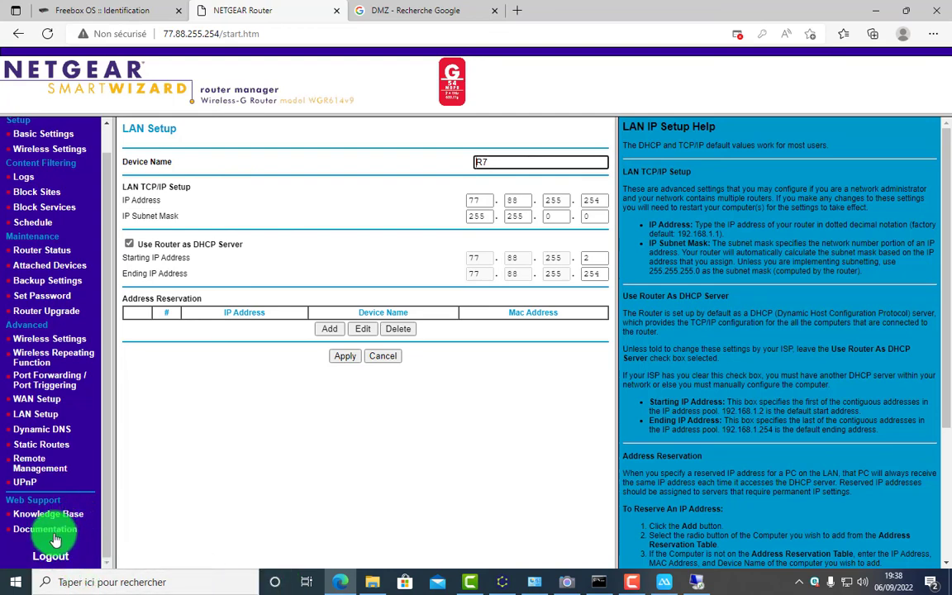
{"action": "scroll", "coordinate": [79, 481], "scroll_direction": "up", "scroll_amount": 2}
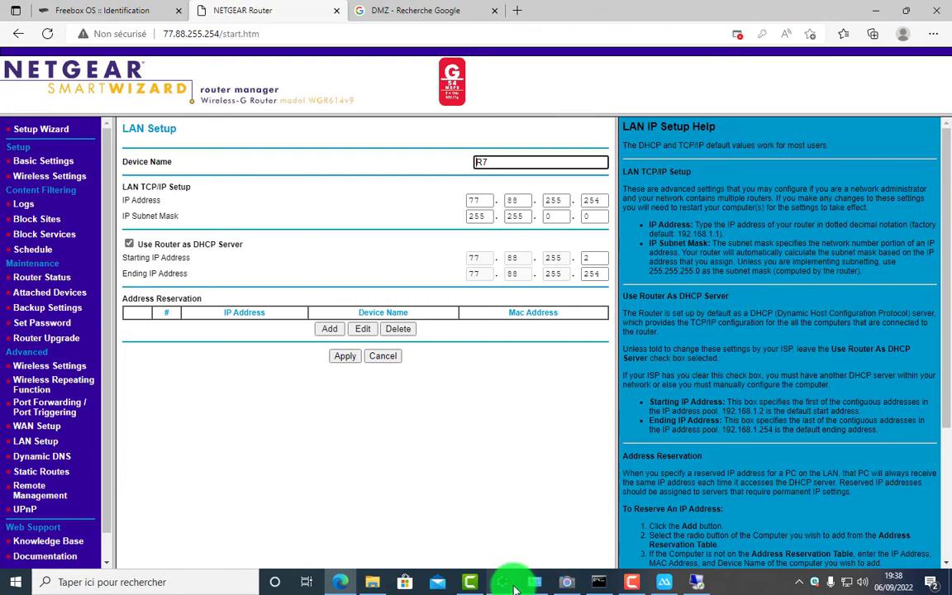
- Bring up the mirrored phone screen and wake its camera
{"action": "mouse_move", "coordinate": [632, 582]}
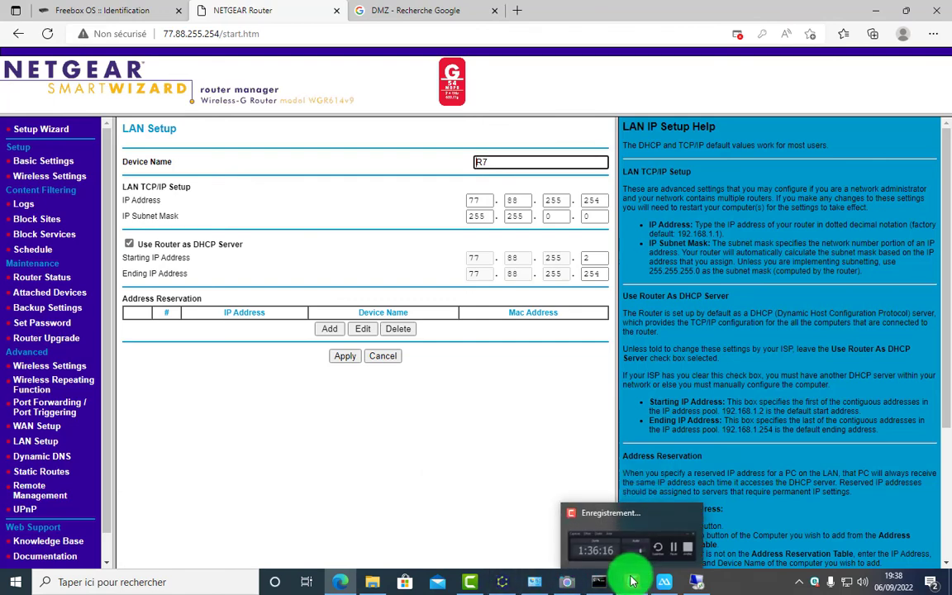
{"action": "left_click", "coordinate": [664, 582]}
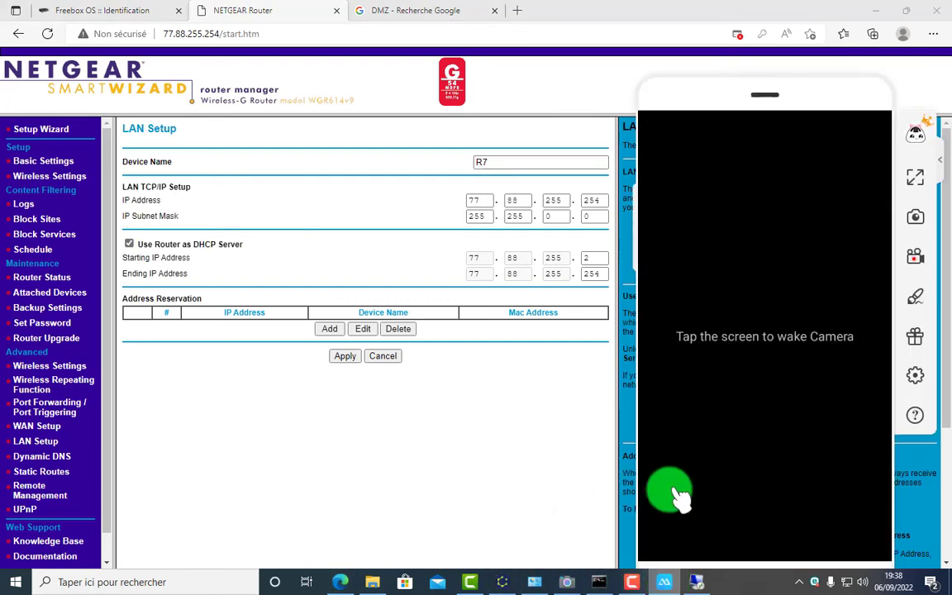
{"action": "left_click", "coordinate": [719, 387]}
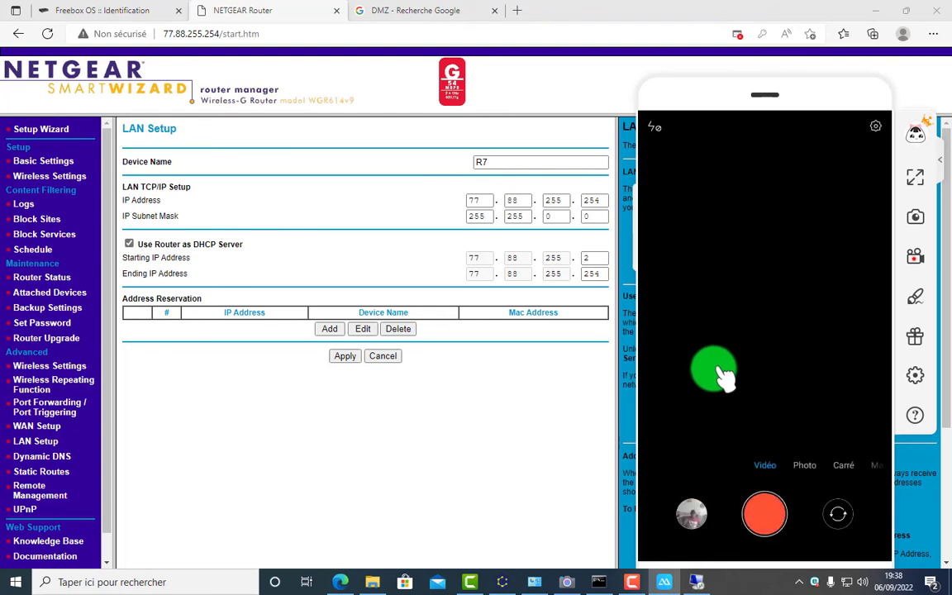